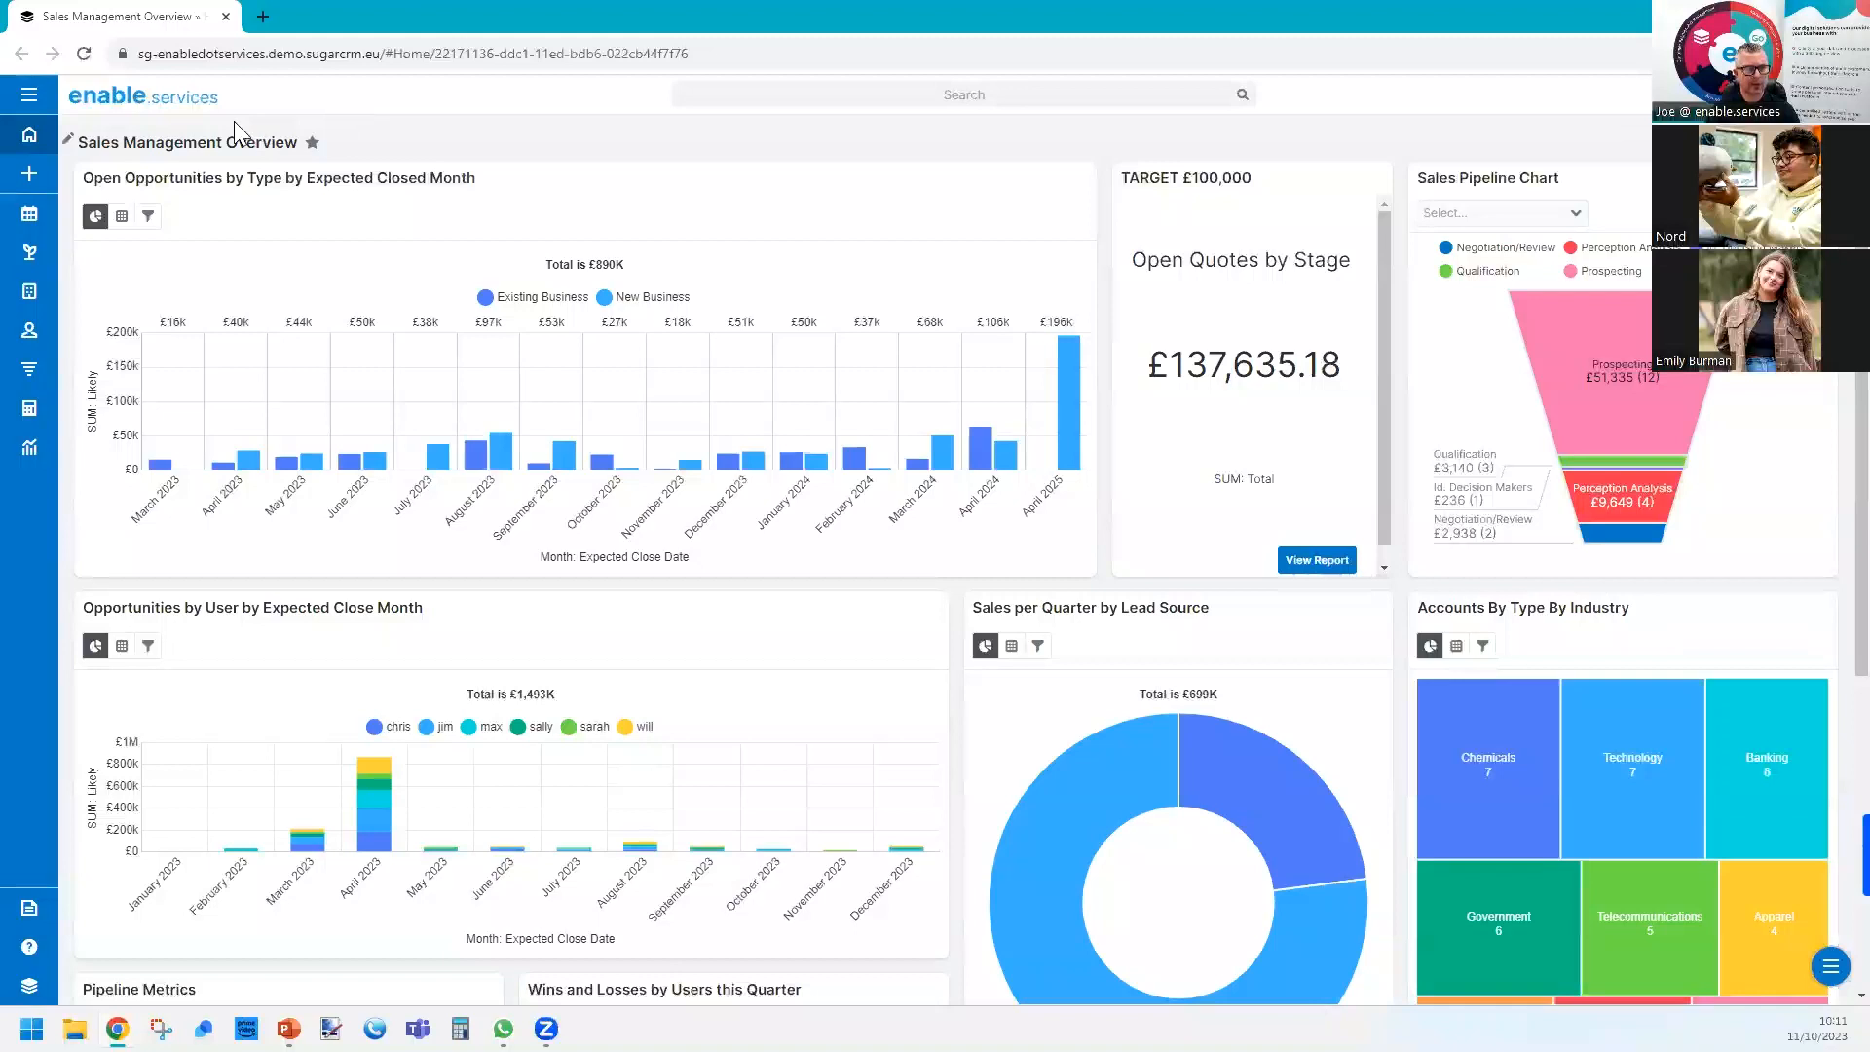
Open the Reports module and look across the columns of the report list.
{"action": "left_click", "coordinate": [24, 106]}
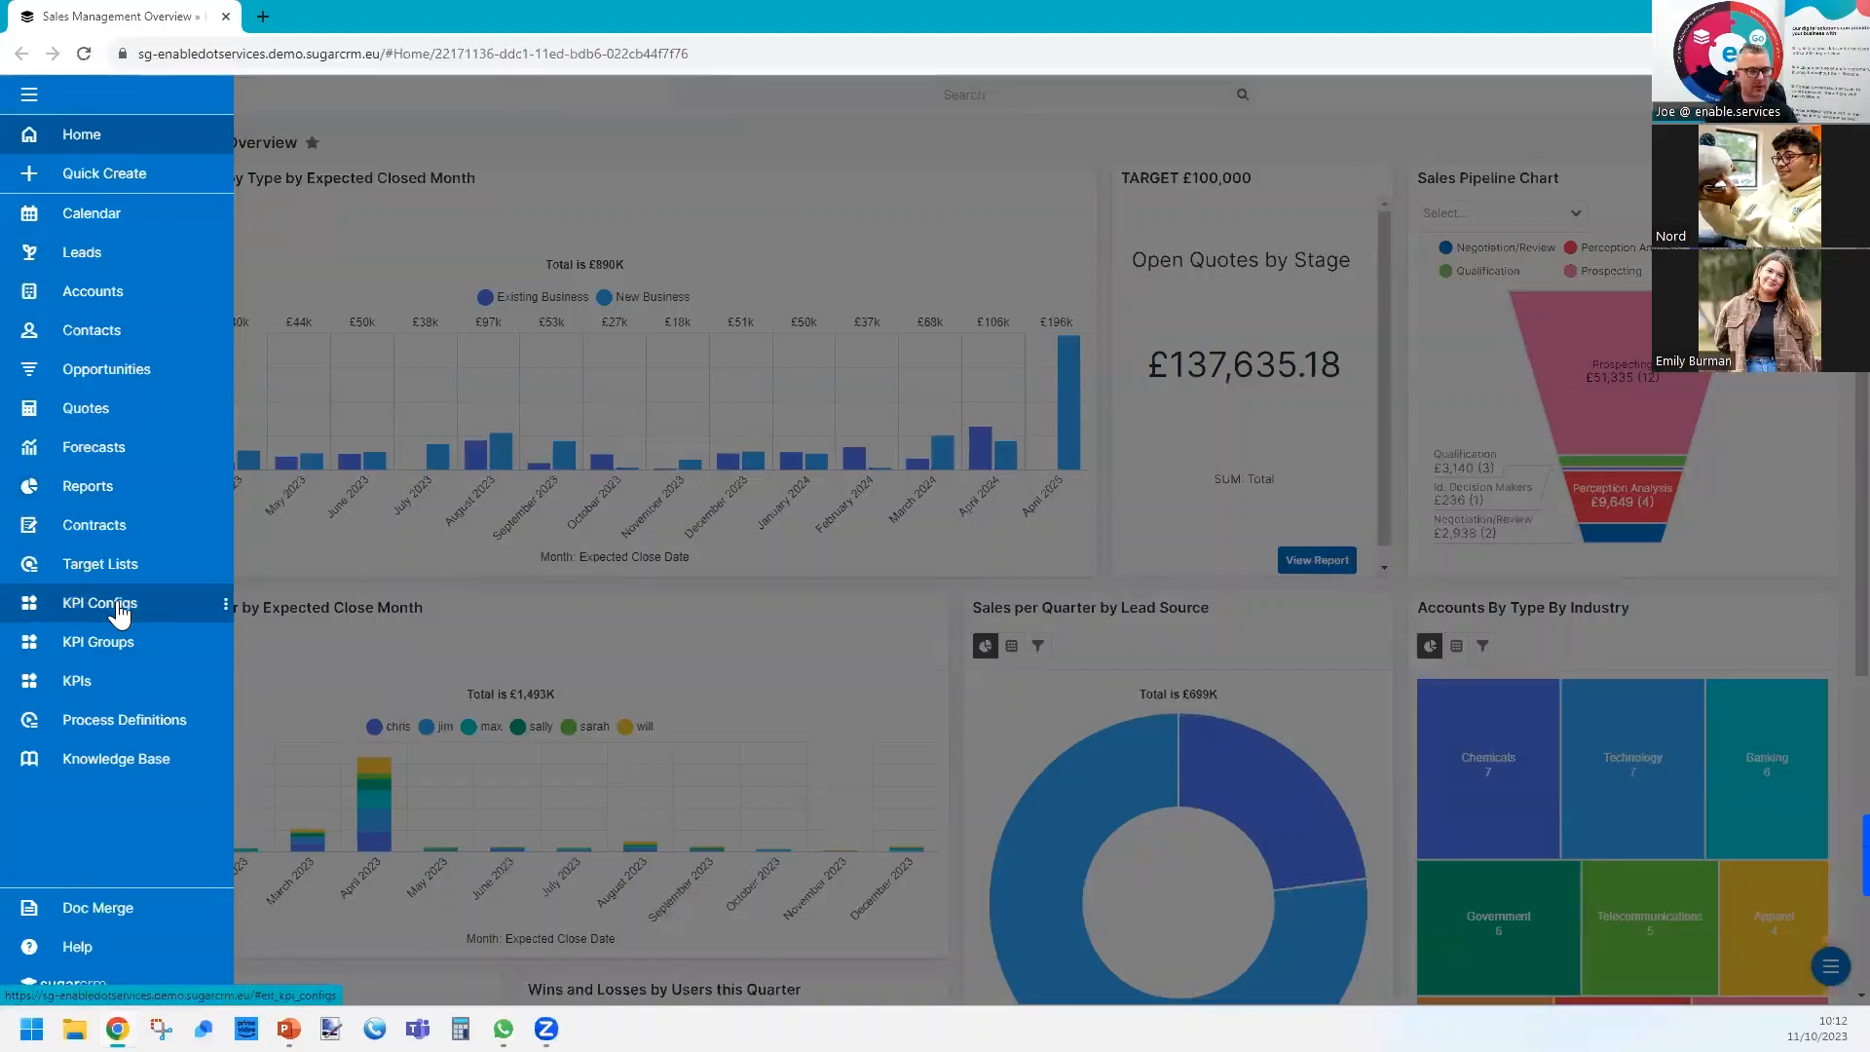
{"action": "left_click", "coordinate": [83, 481]}
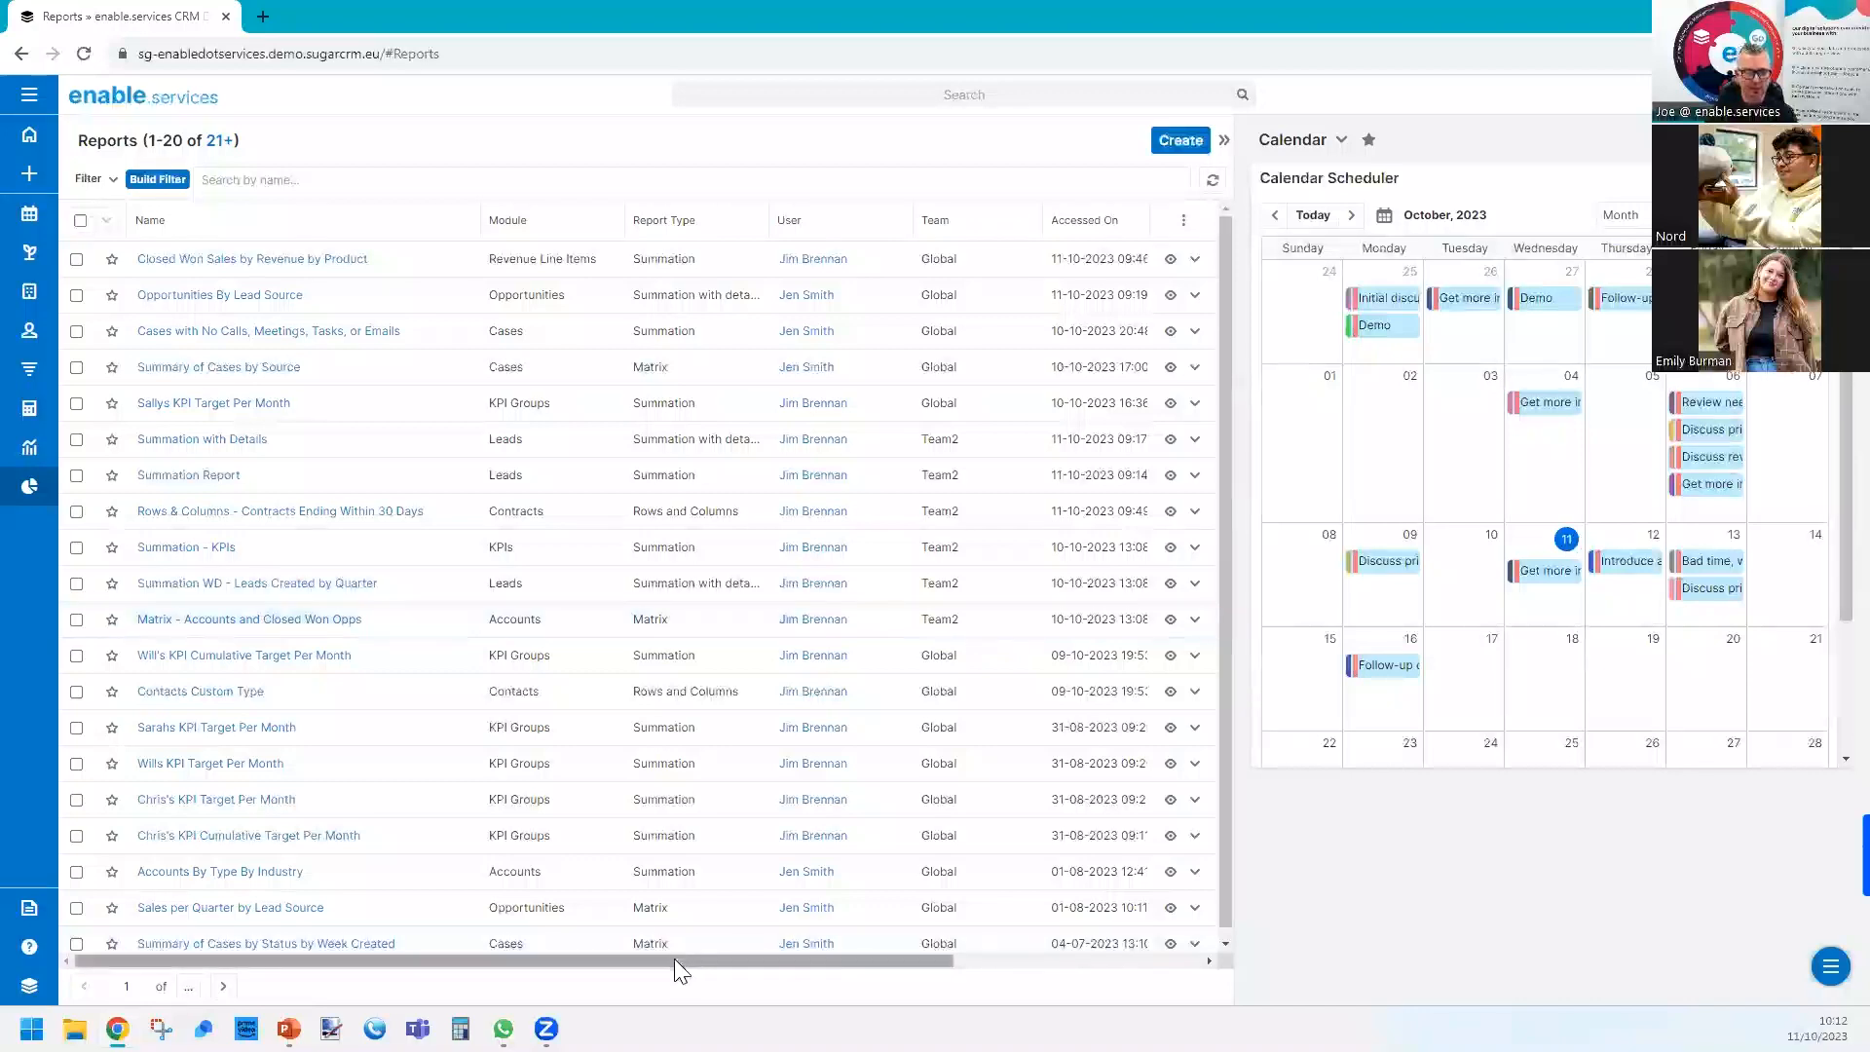
{"action": "left_click_drag", "start_coordinate": [674, 959], "coordinate": [771, 953]}
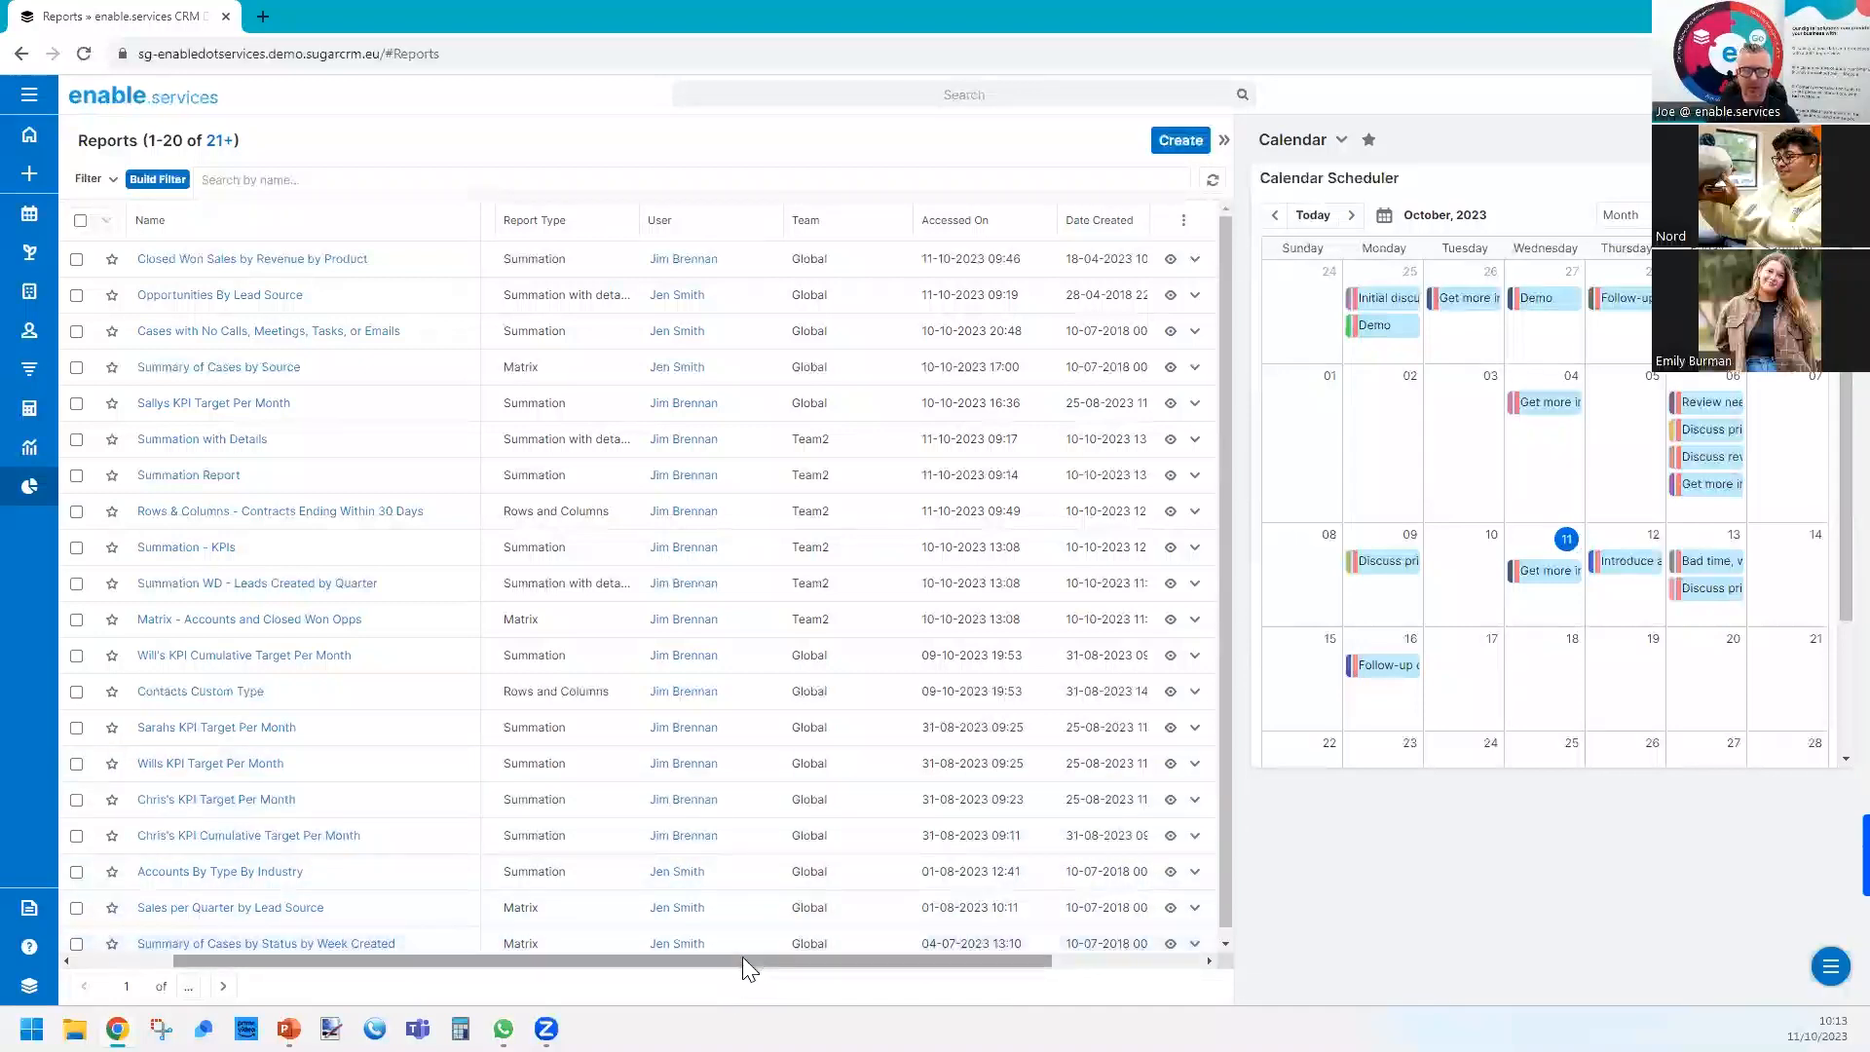
{"action": "left_click_drag", "start_coordinate": [743, 957], "coordinate": [586, 955]}
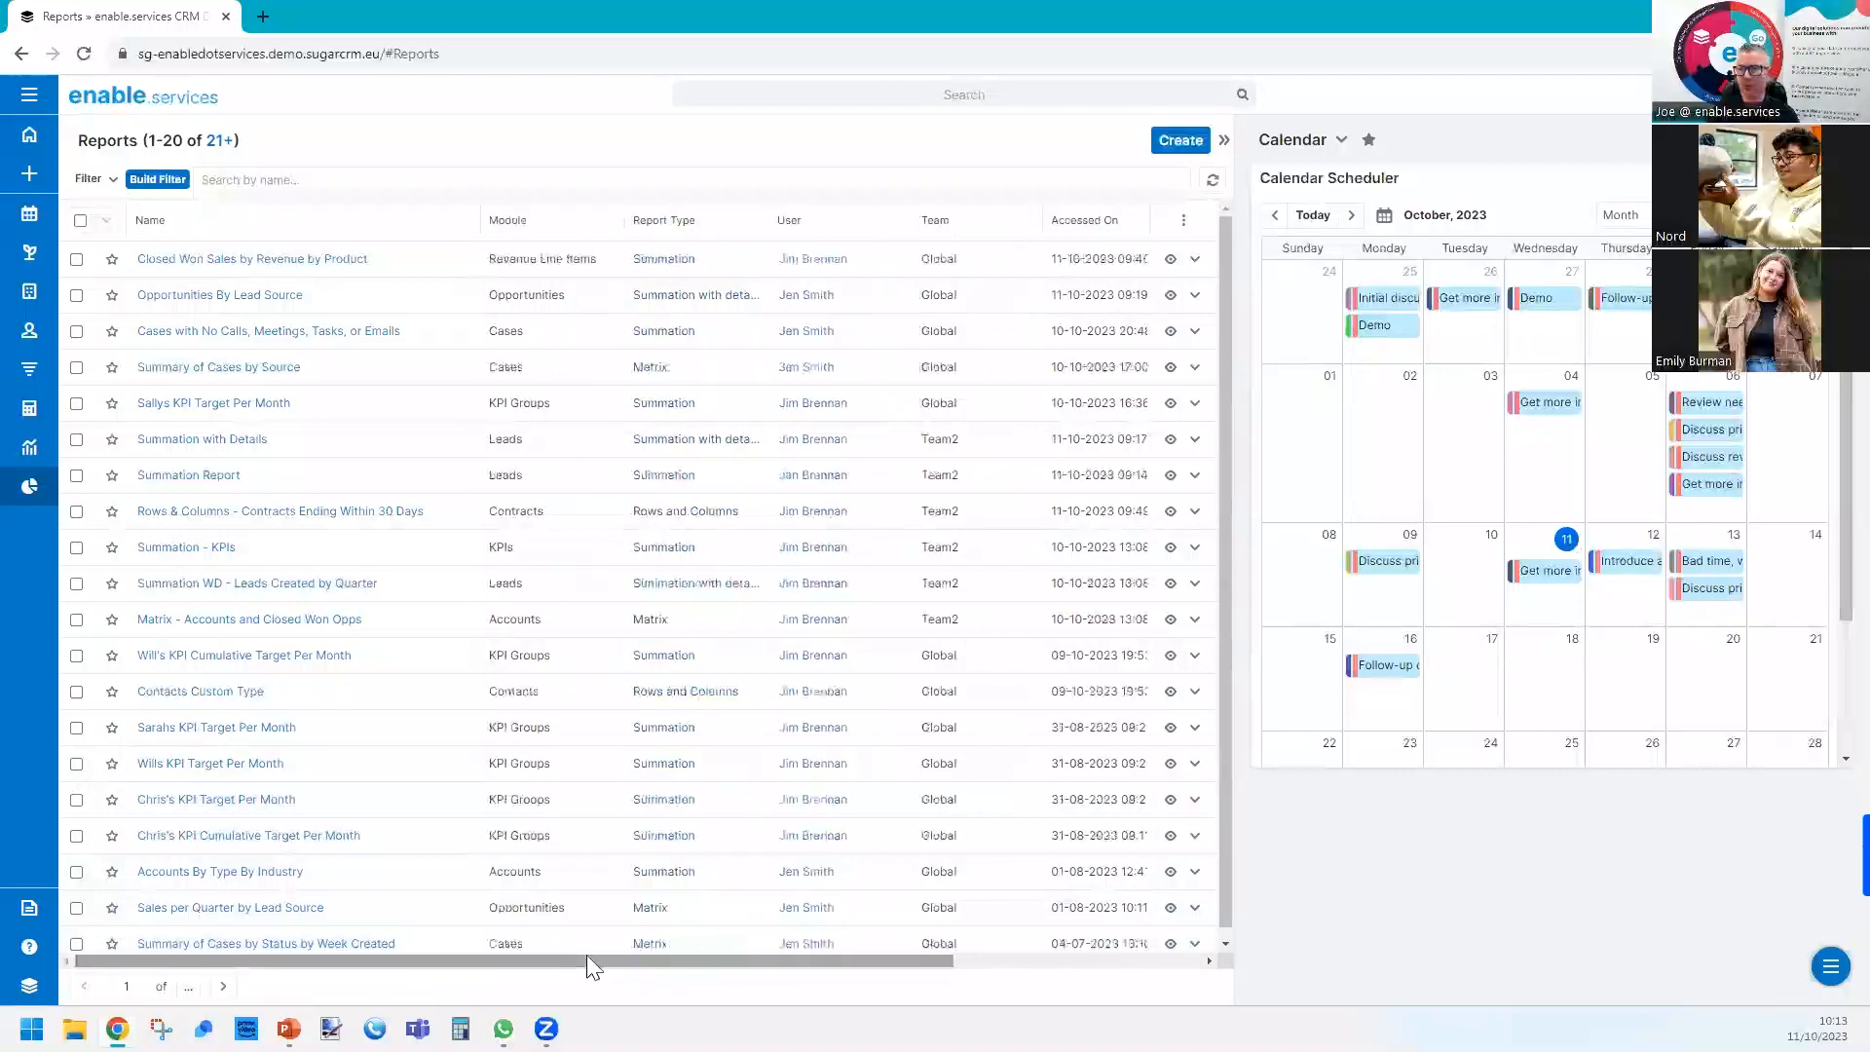
Create a new Rows and Columns Report based on the Leads module.
{"action": "left_click", "coordinate": [1177, 154]}
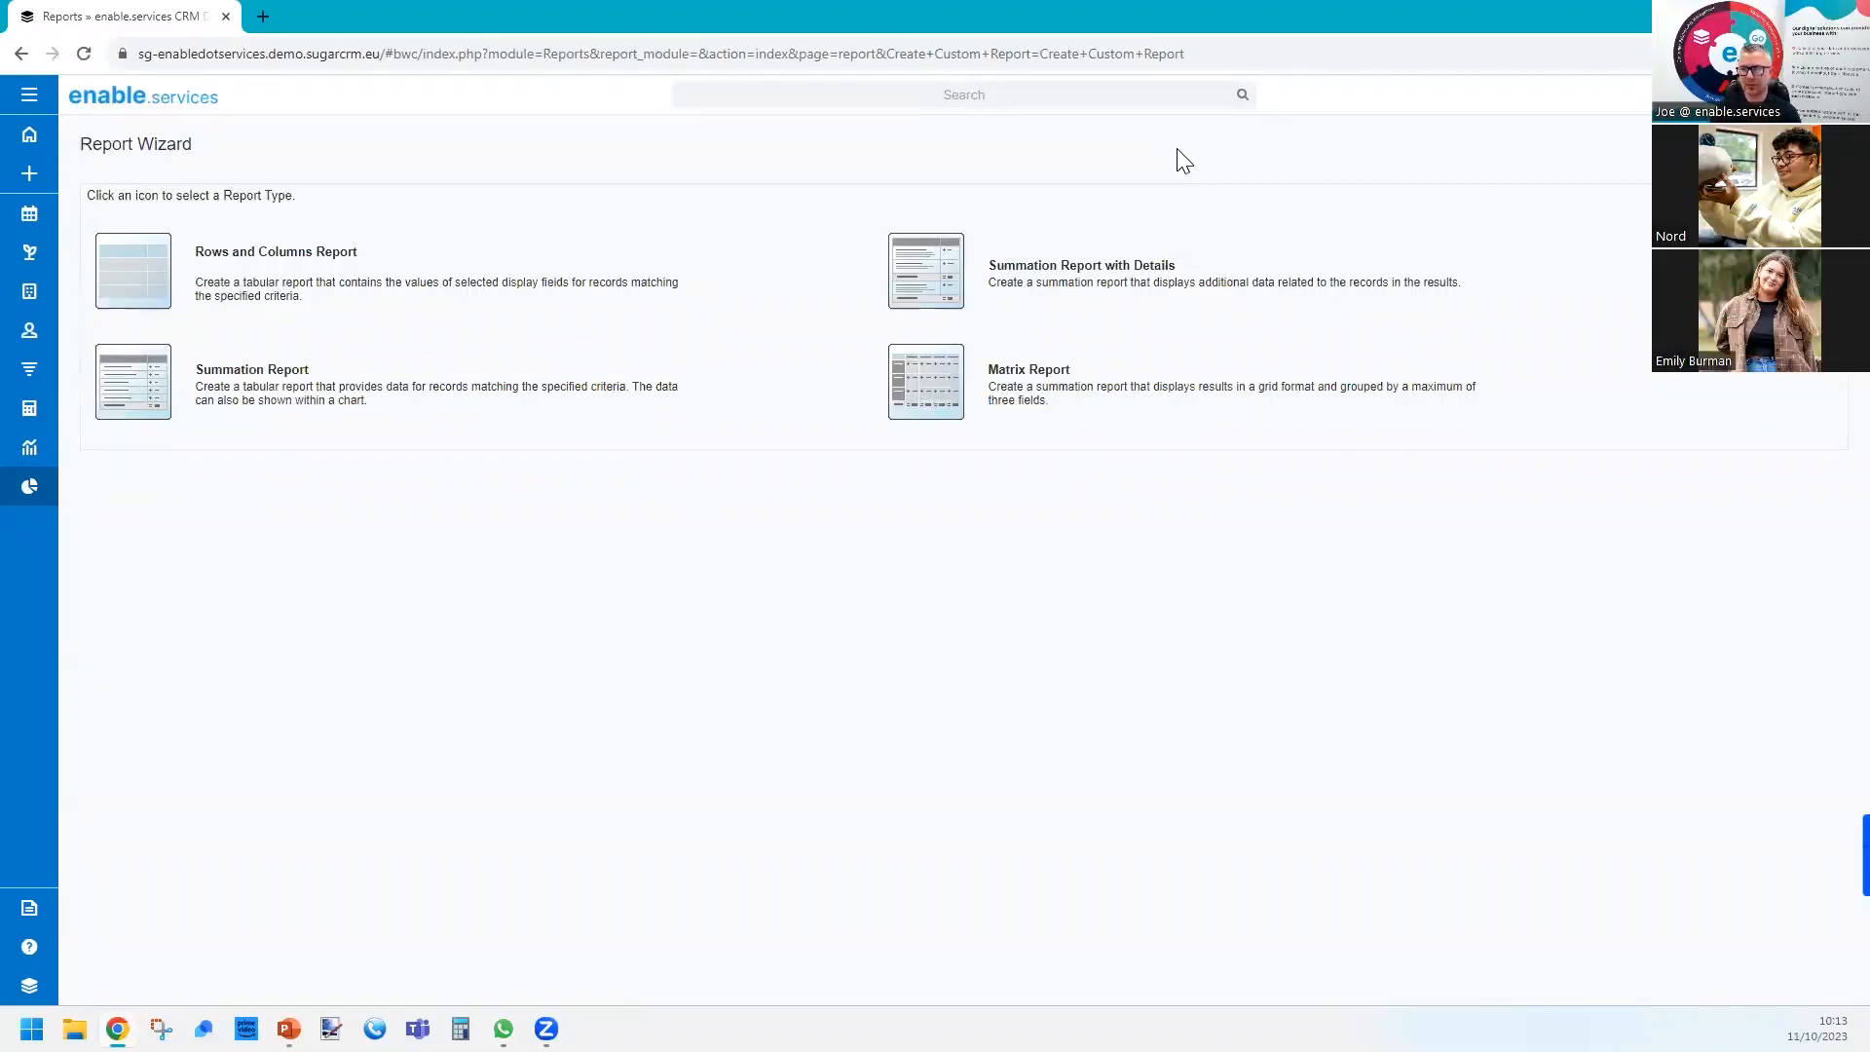
{"action": "left_click", "coordinate": [147, 275]}
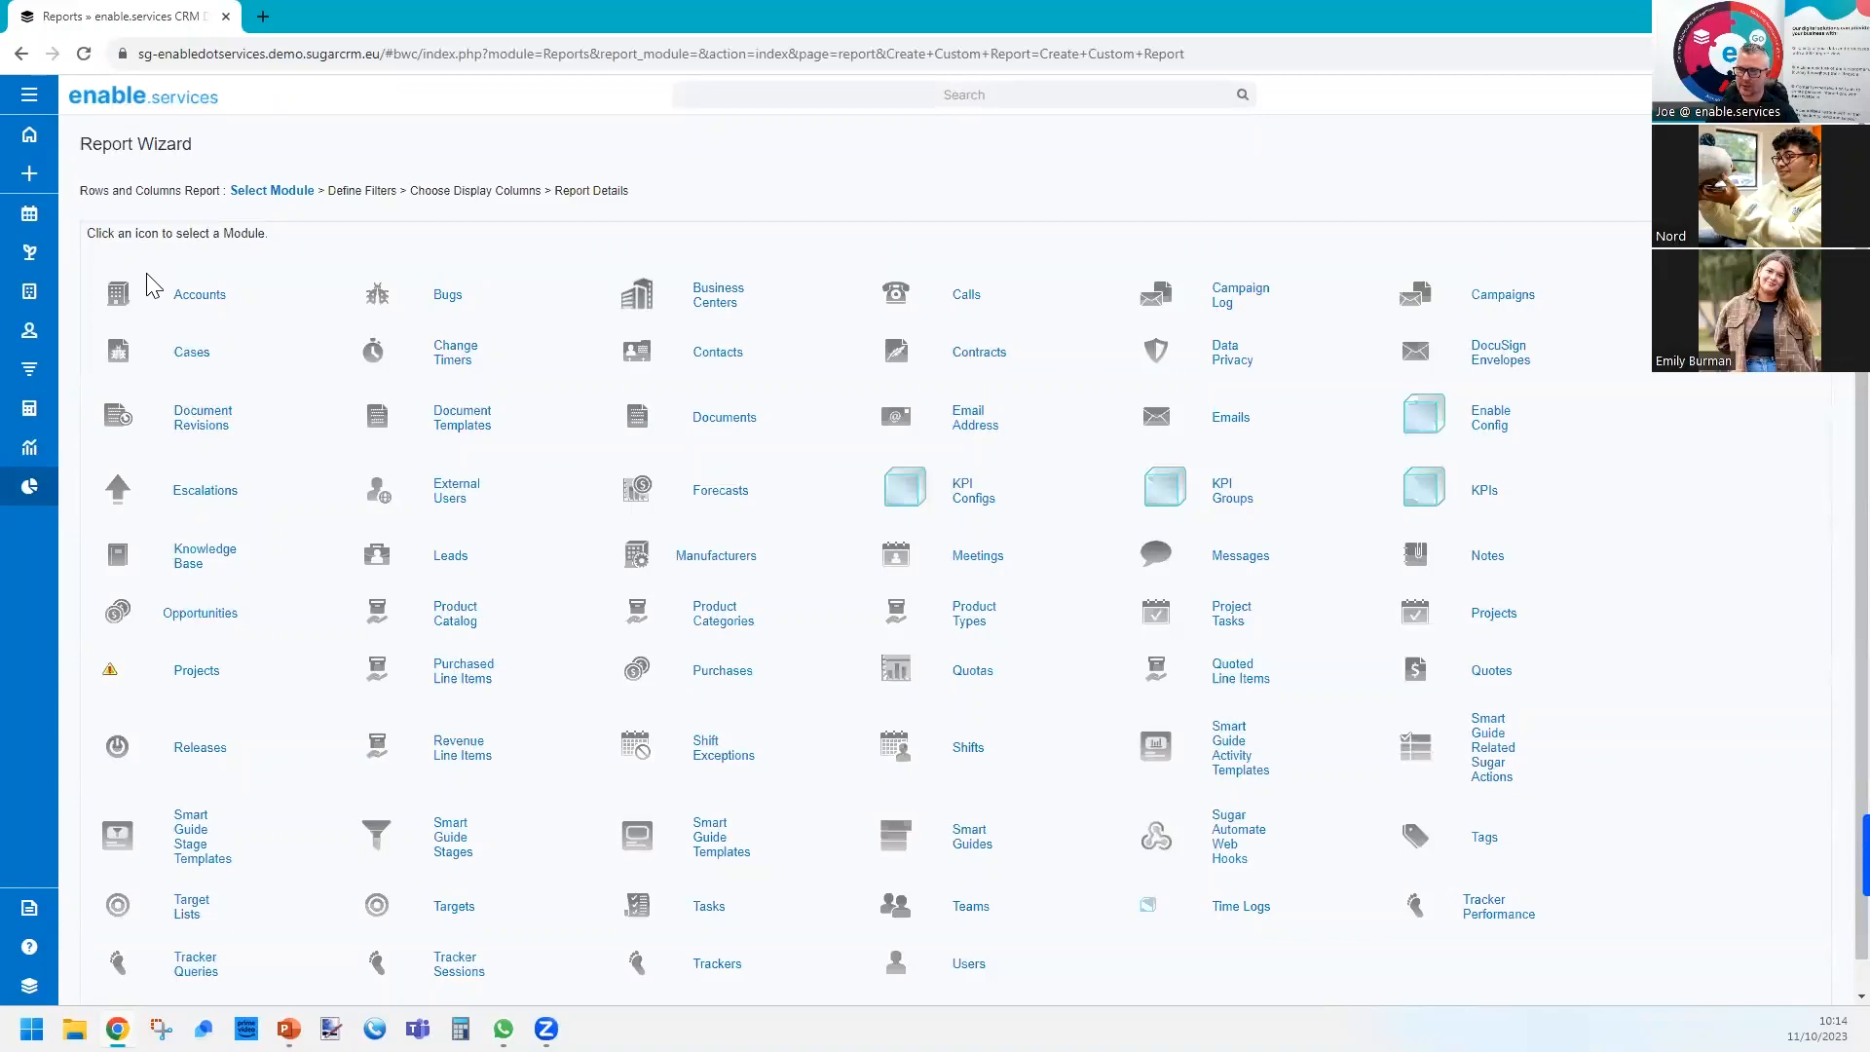
{"action": "left_click", "coordinate": [389, 557]}
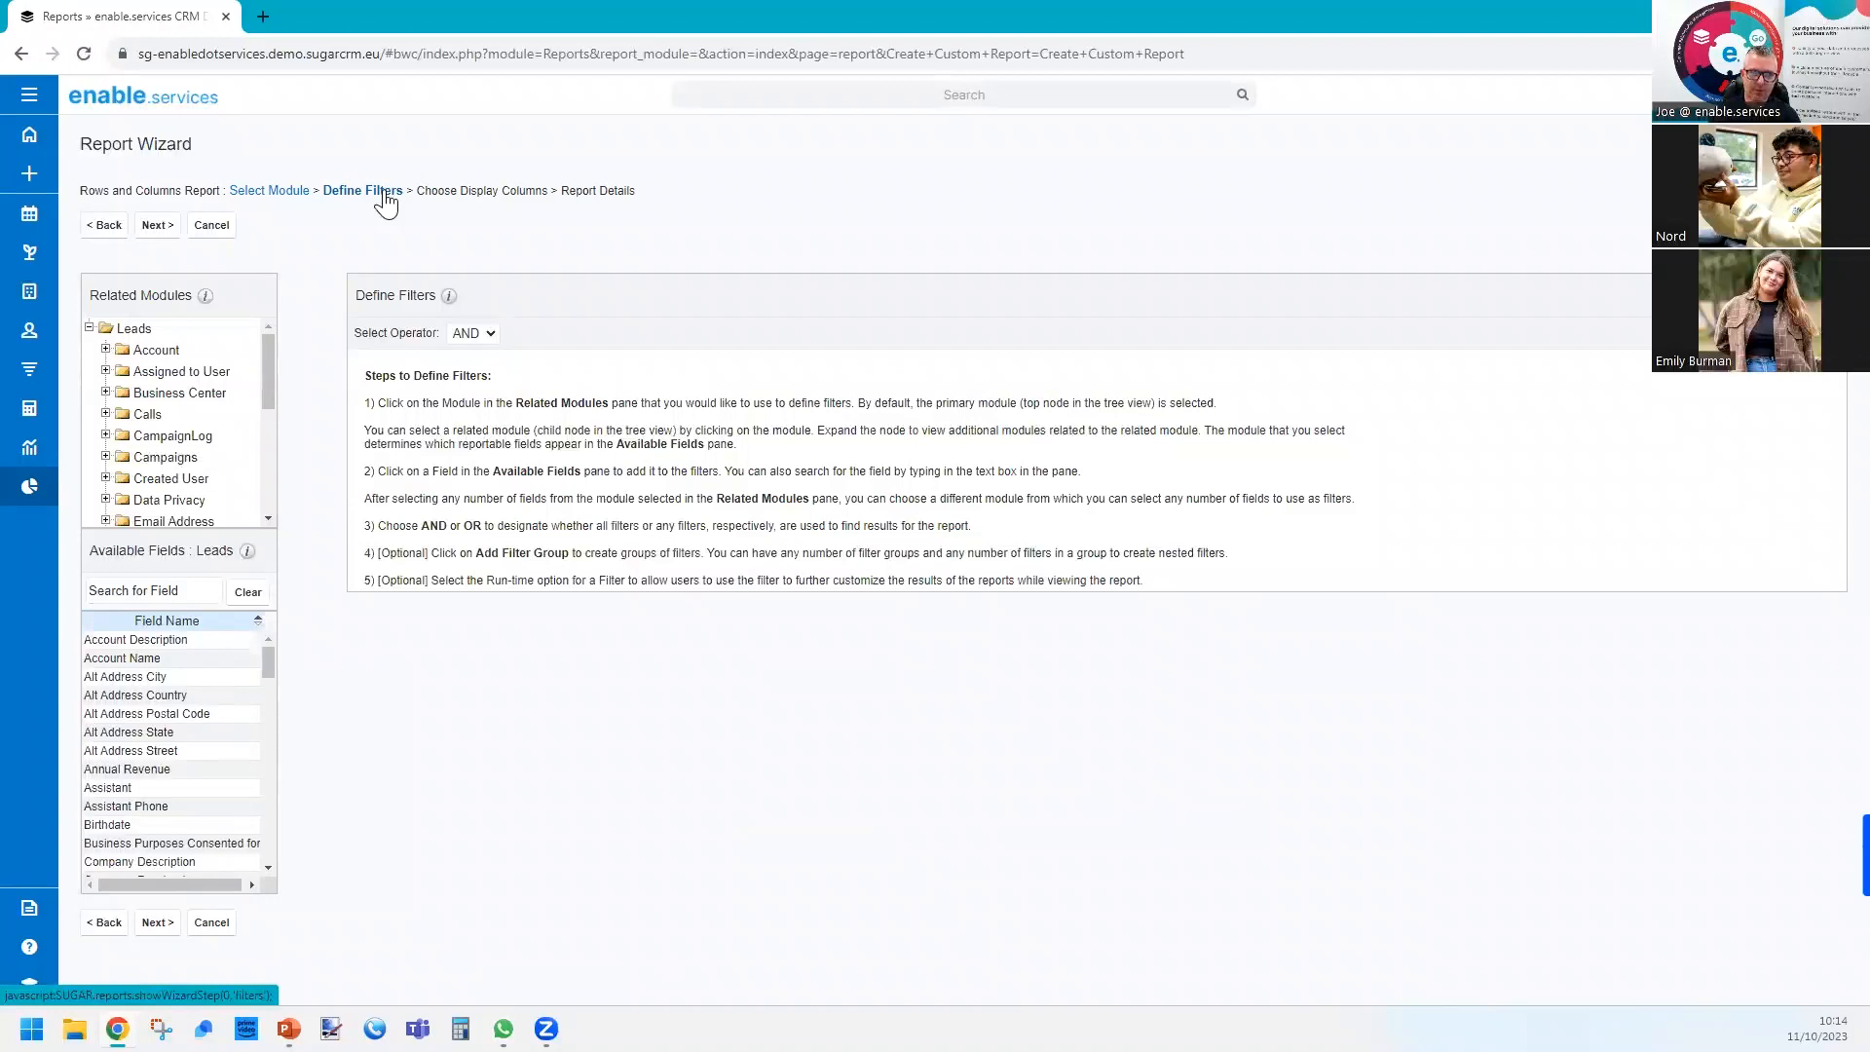
{"action": "left_click", "coordinate": [481, 334]}
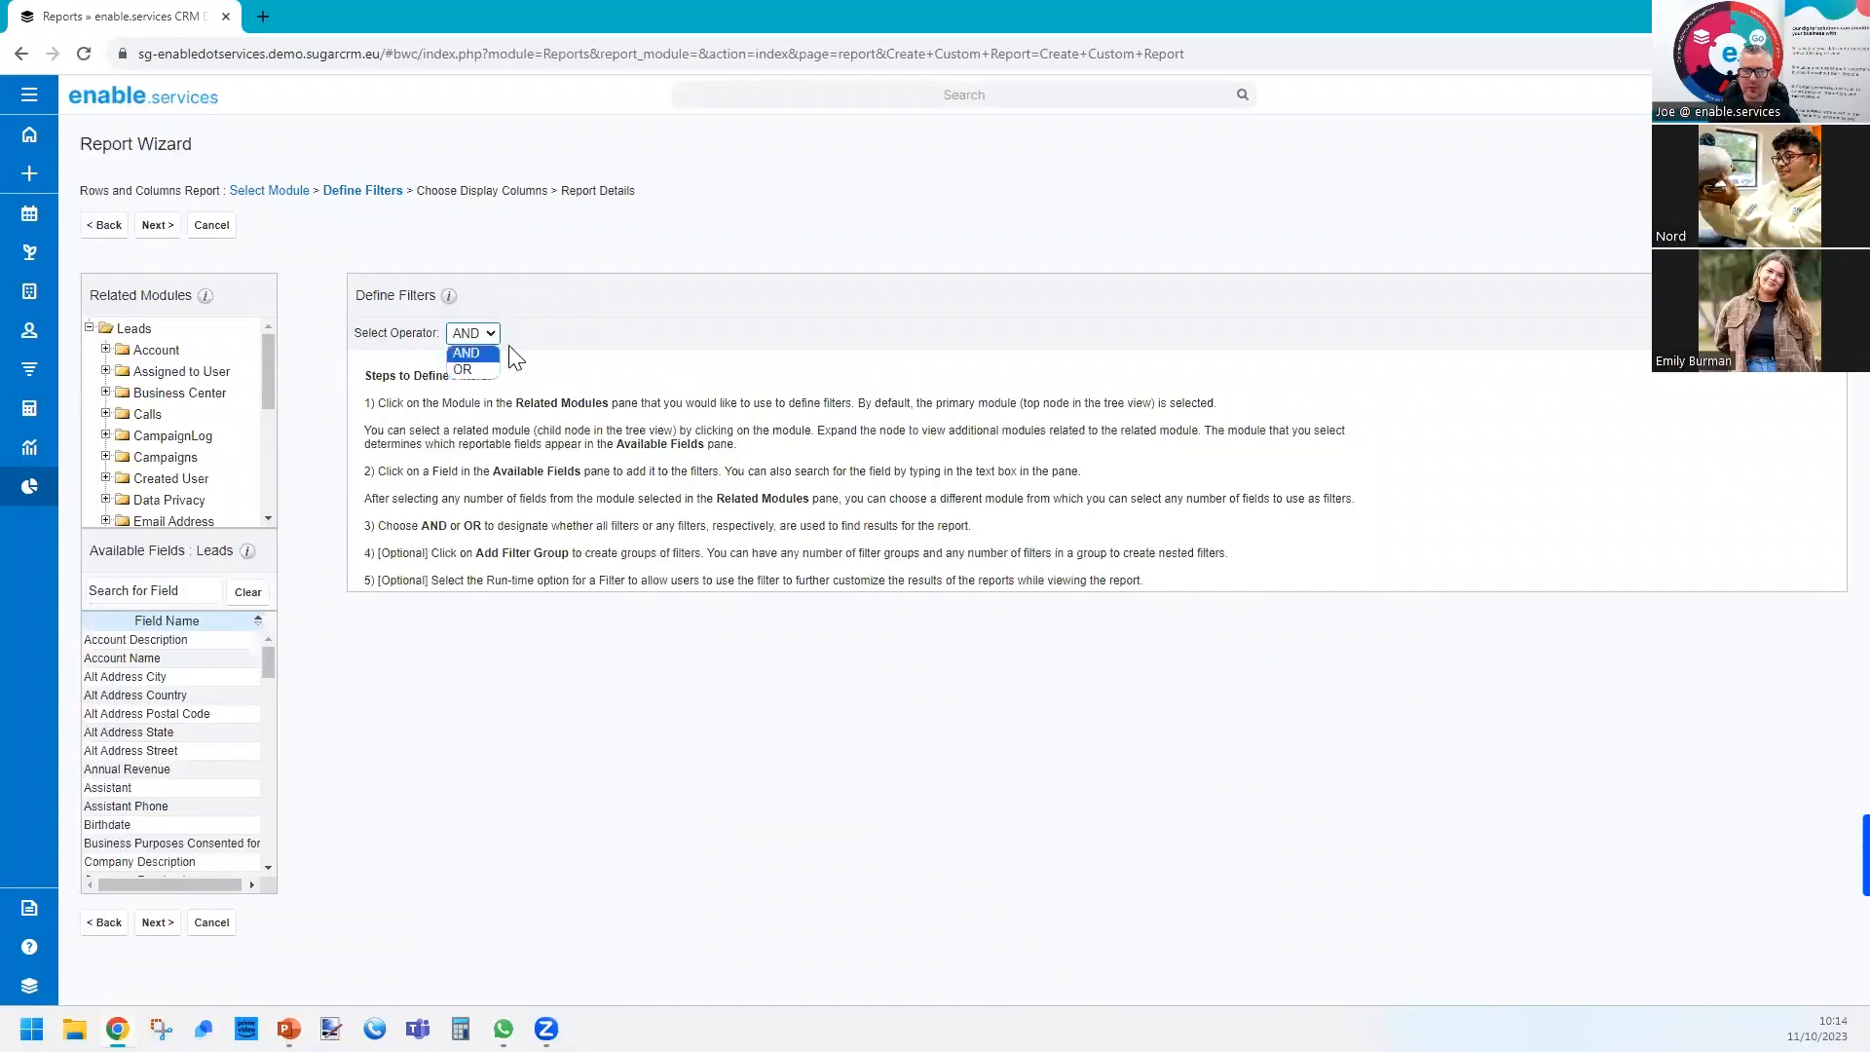
{"action": "left_click", "coordinate": [555, 326]}
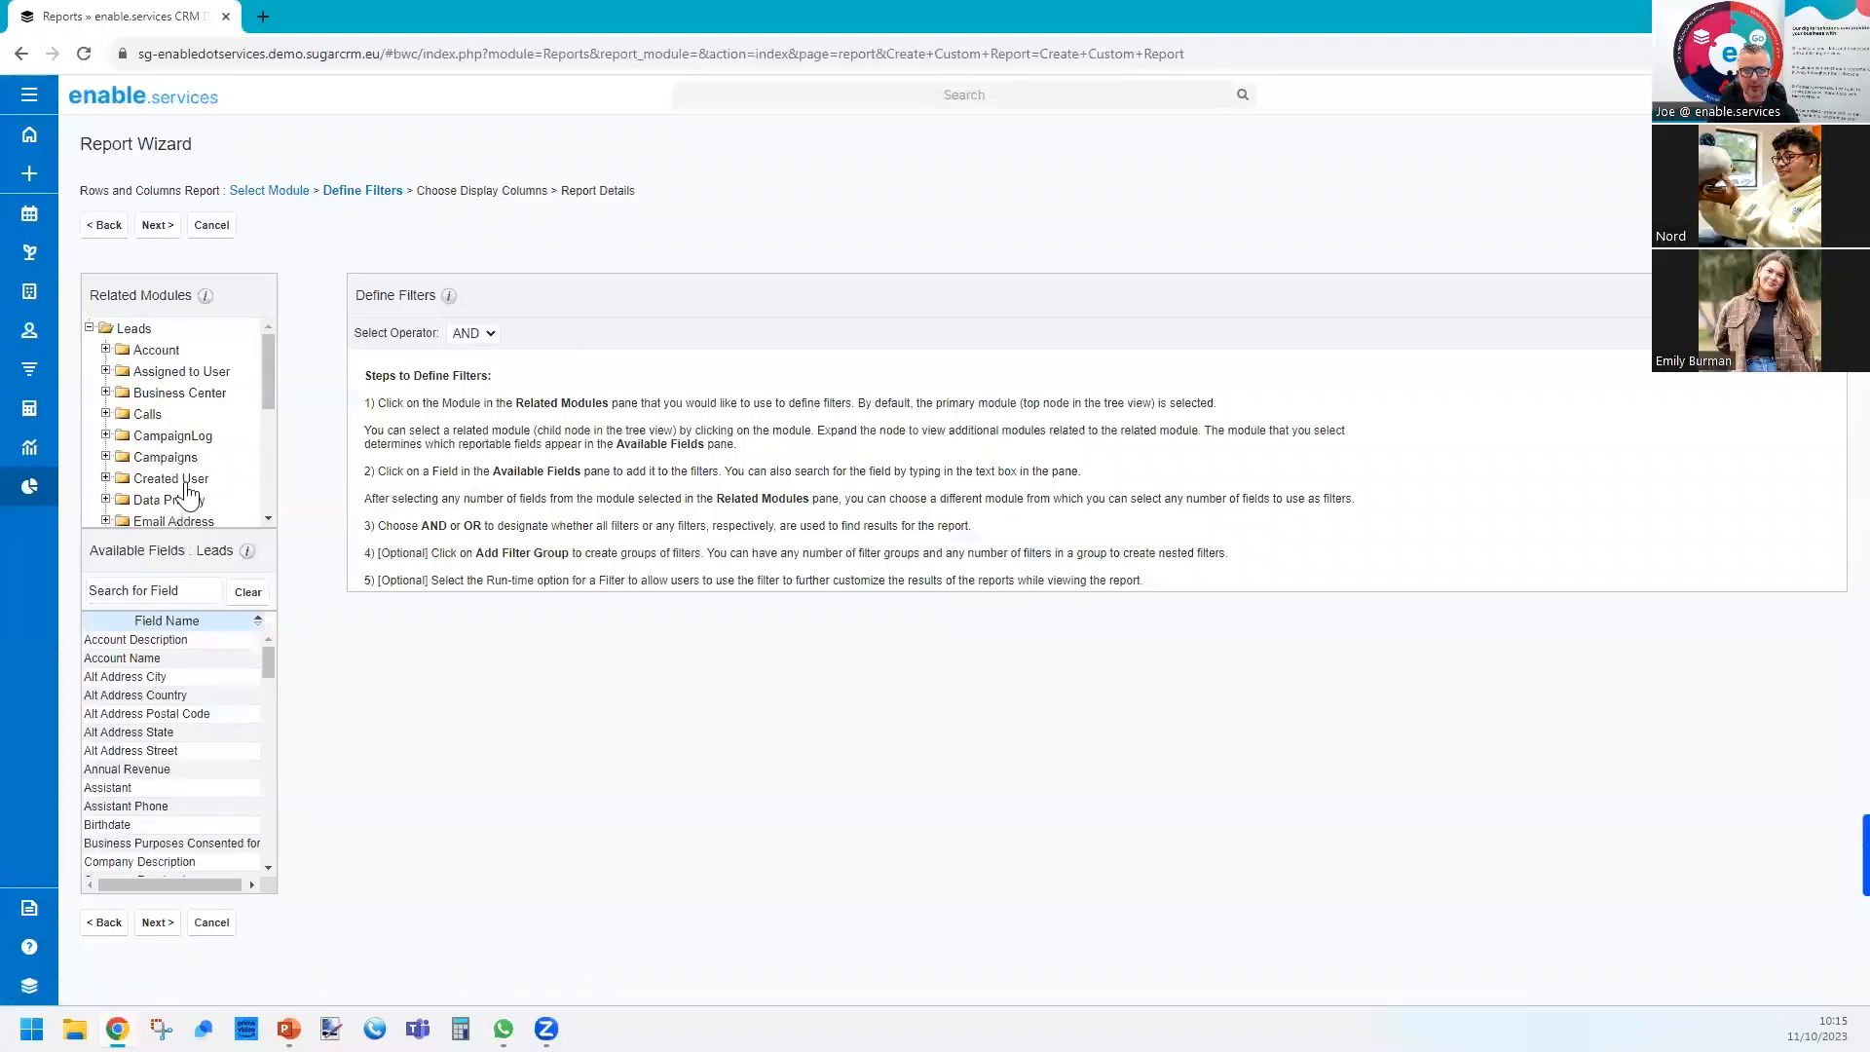
{"action": "mouse_move", "coordinate": [268, 398]}
{"action": "left_mouse_down"}
{"action": "mouse_move", "coordinate": [263, 462]}
{"action": "mouse_move", "coordinate": [273, 372]}
{"action": "left_mouse_up"}
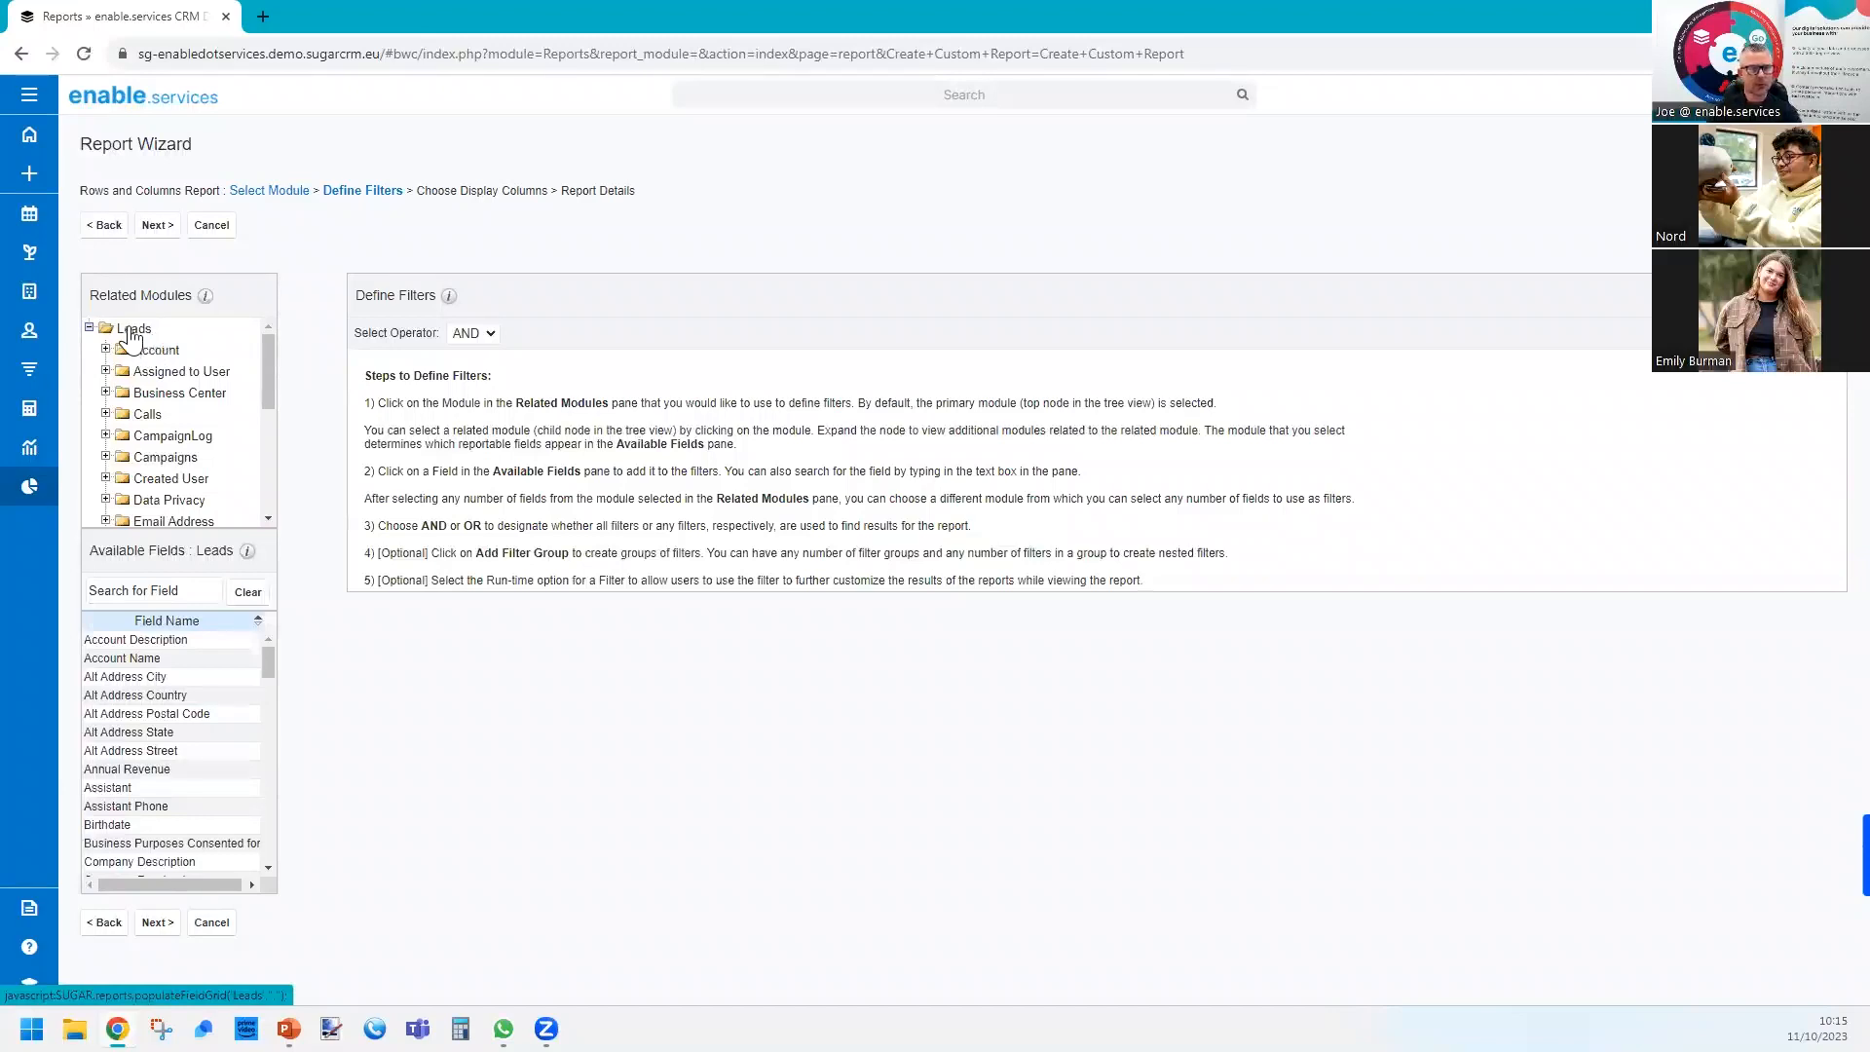
{"action": "left_click_drag", "start_coordinate": [91, 550], "coordinate": [231, 553]}
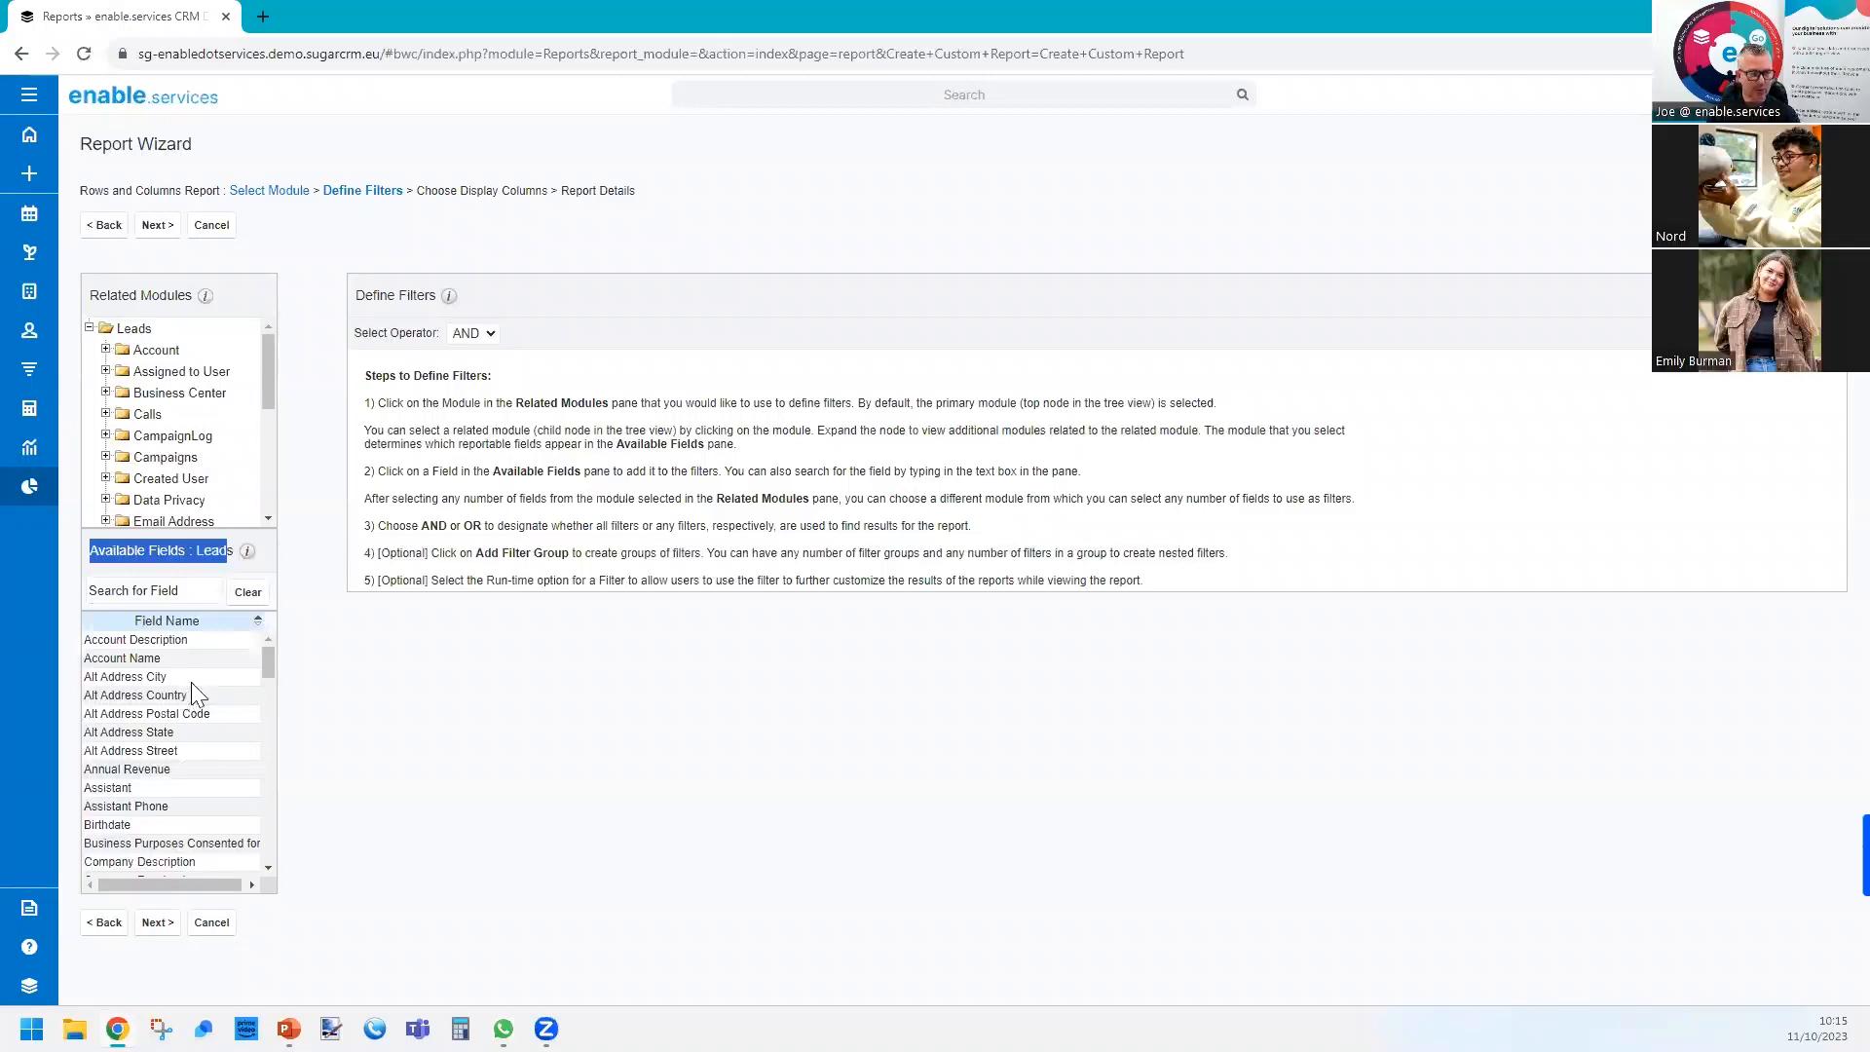
{"action": "left_click", "coordinate": [167, 552]}
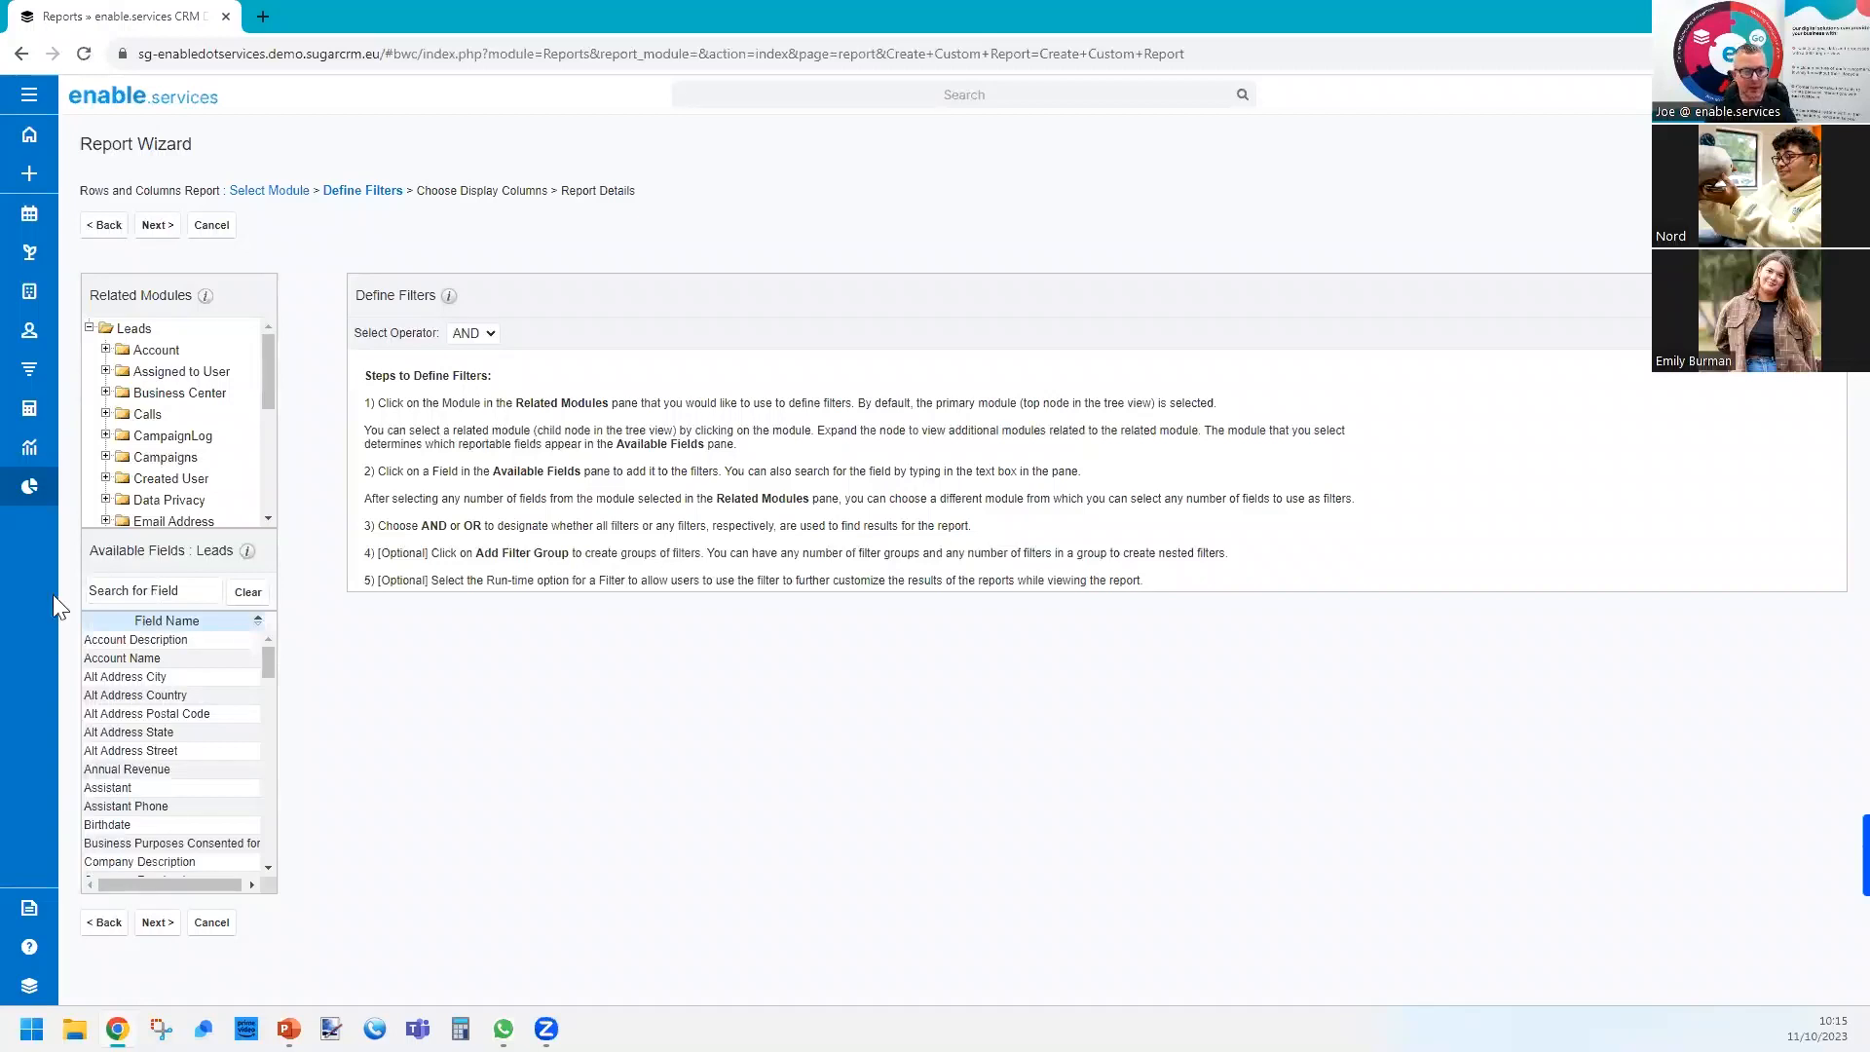
Find the Lead Source field of Leads and add it as a report filter with the condition Is One Of.
{"action": "left_click", "coordinate": [151, 594]}
{"action": "type", "text": "lead"}
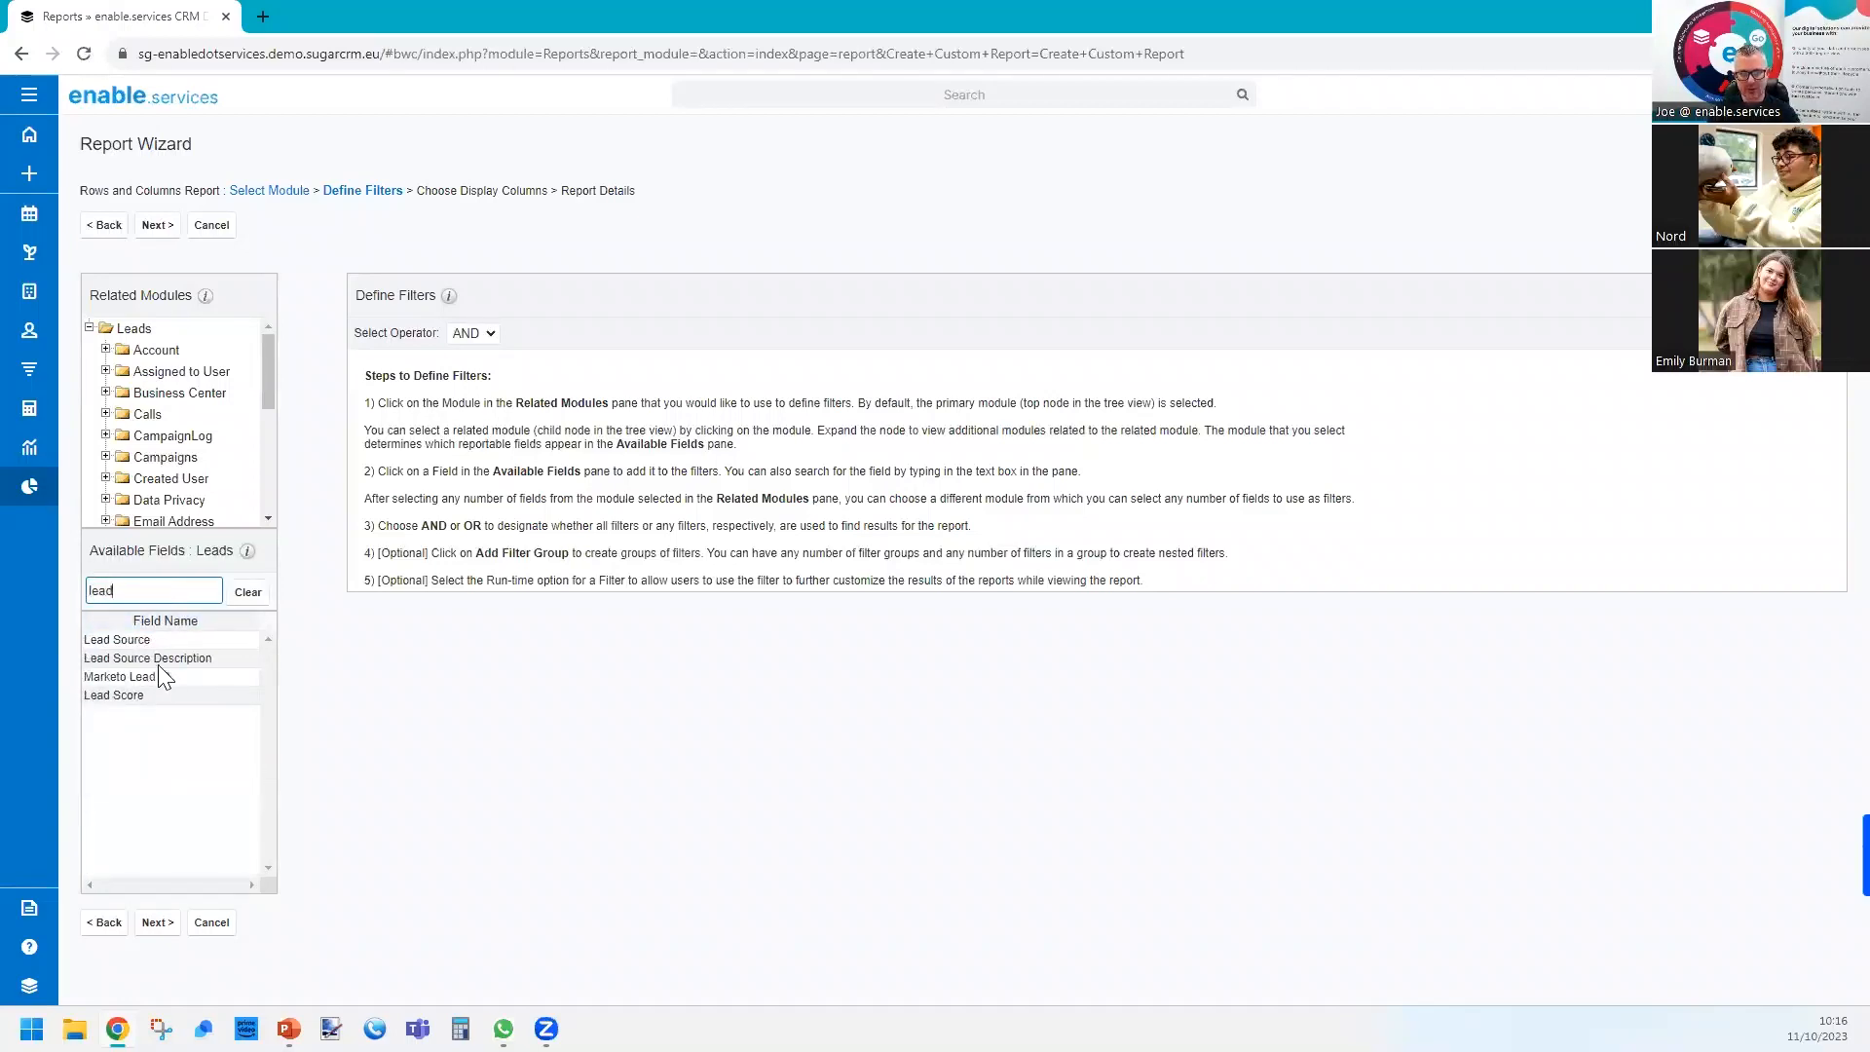
{"action": "left_click", "coordinate": [249, 593]}
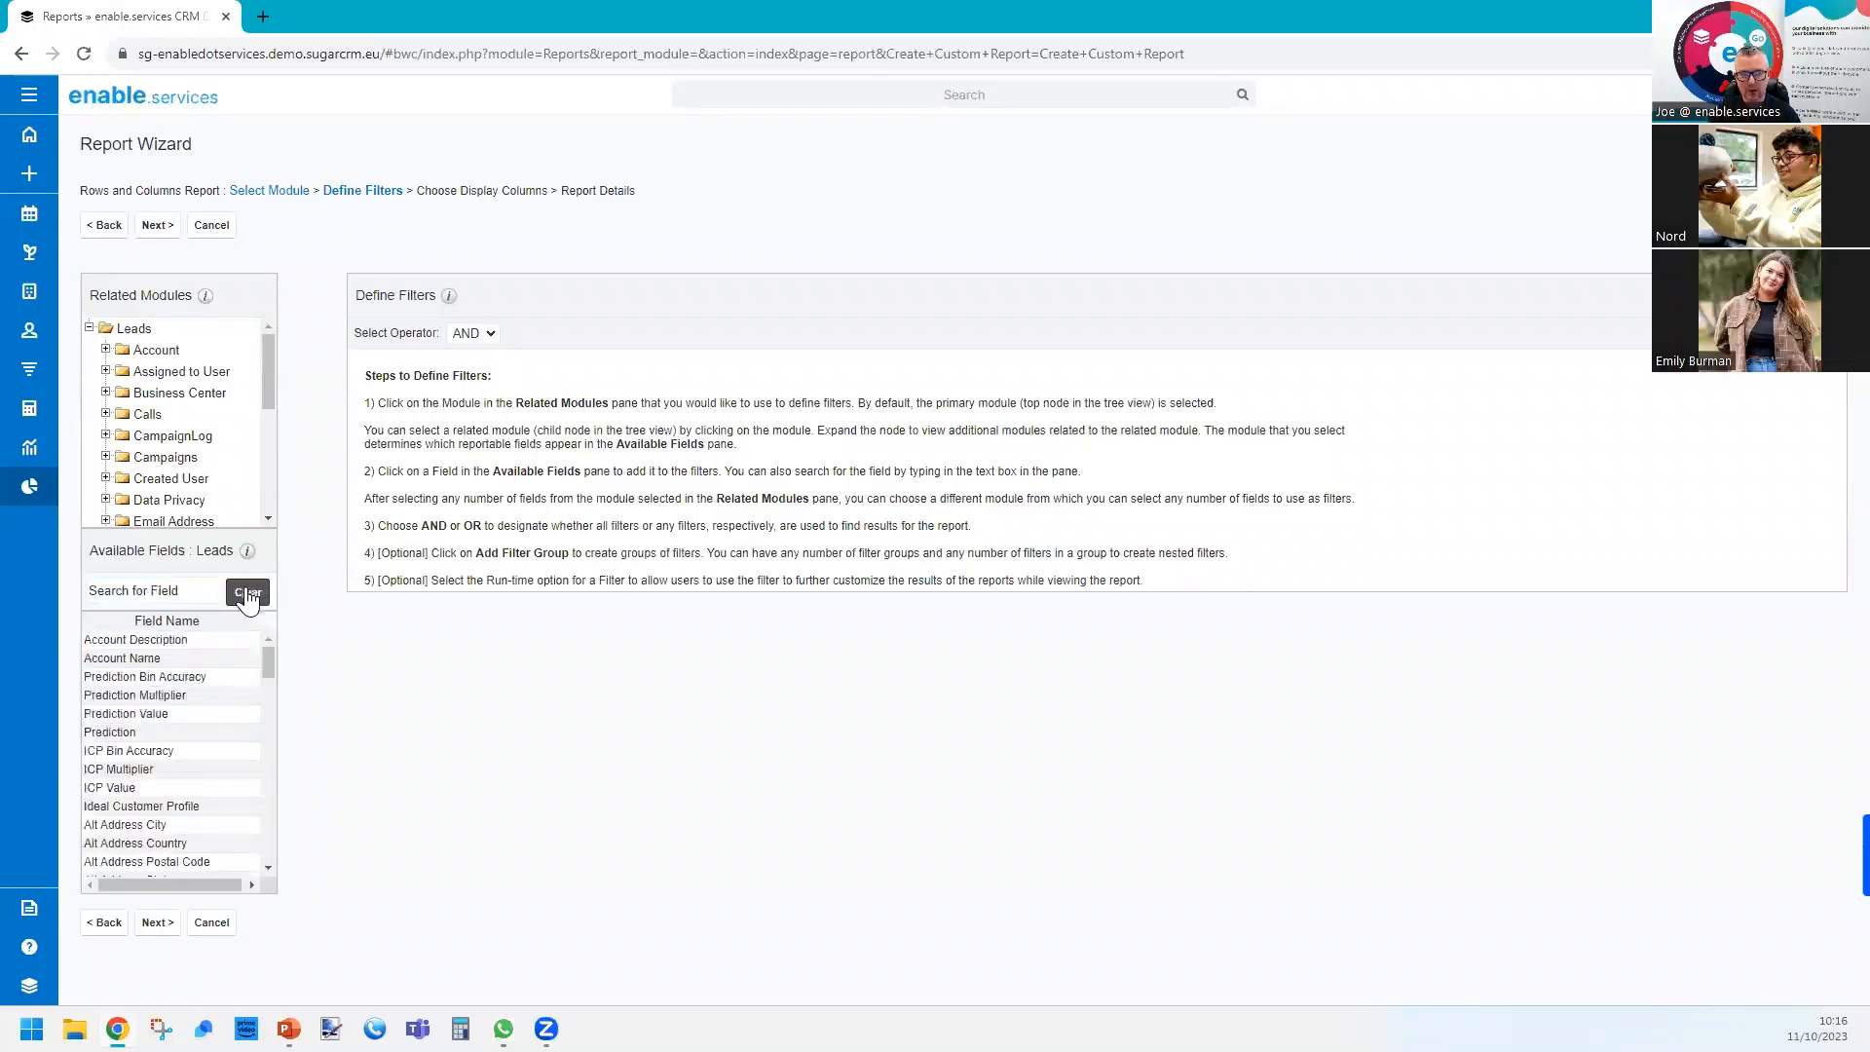
{"action": "left_click_drag", "start_coordinate": [267, 636], "coordinate": [249, 791]}
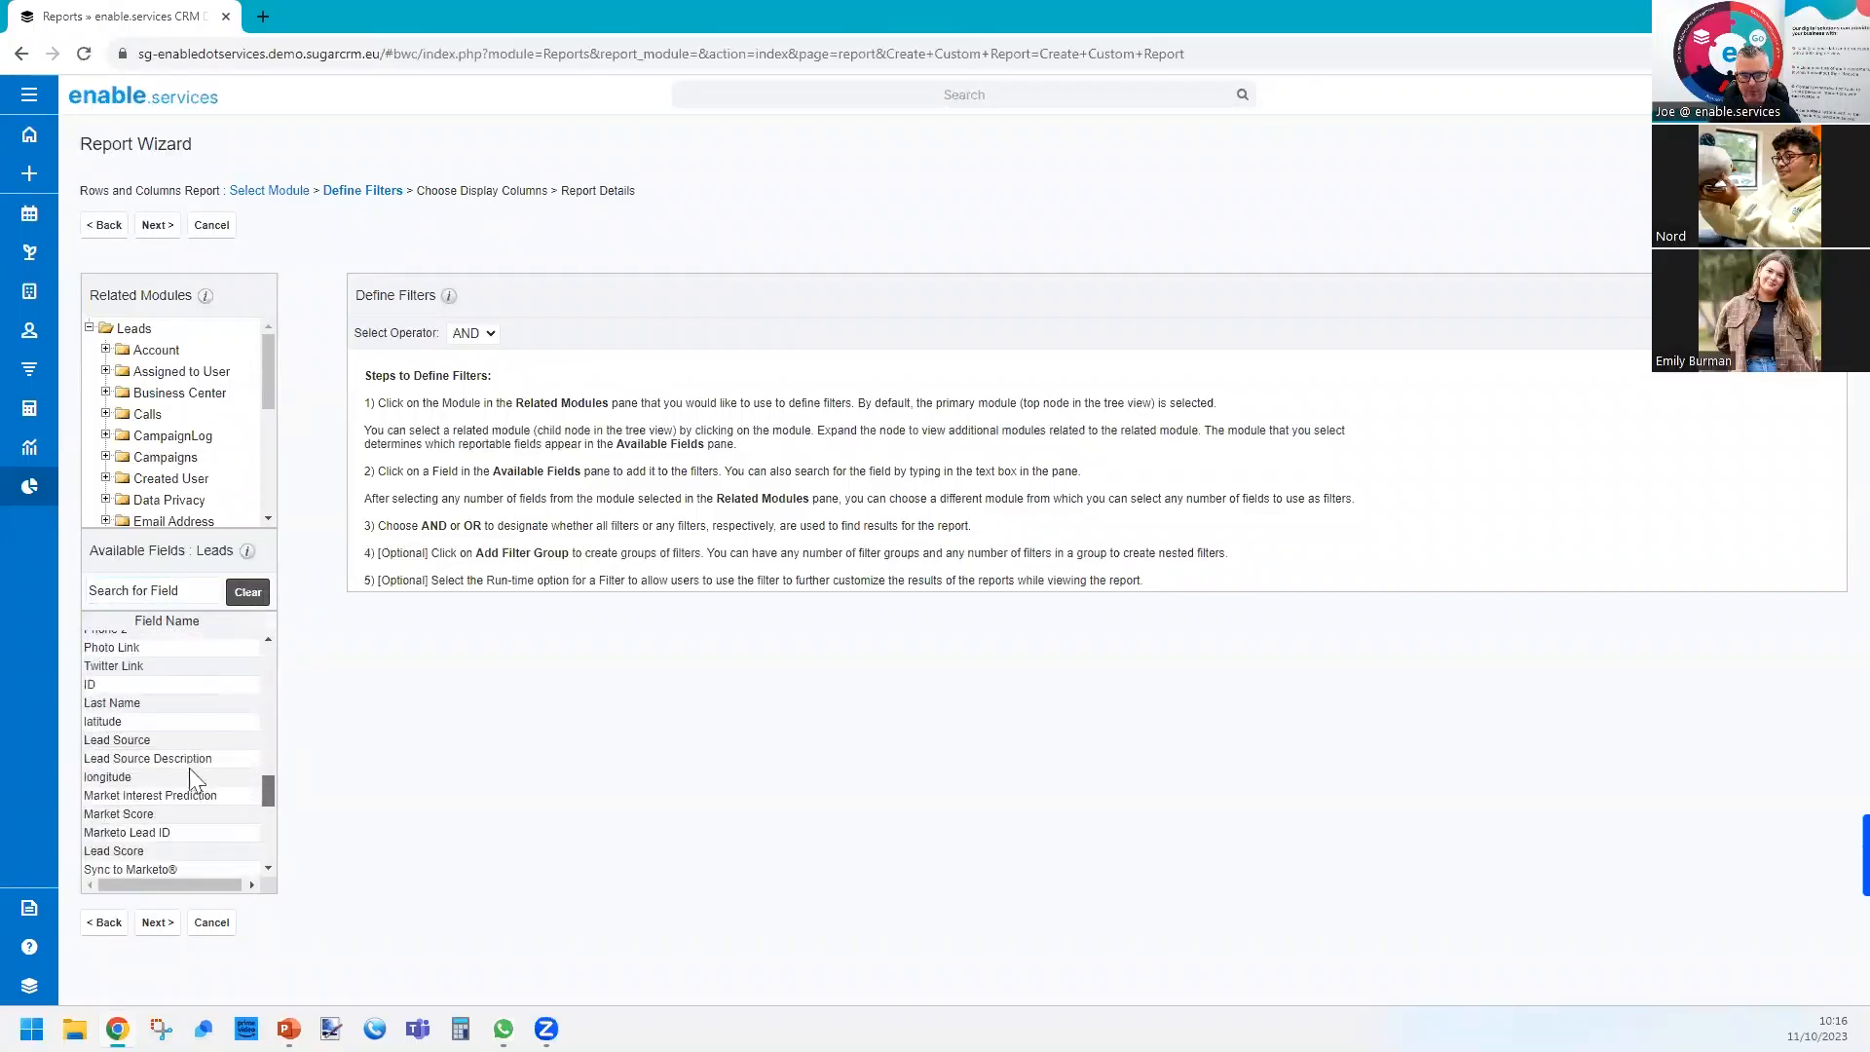
{"action": "left_click", "coordinate": [136, 741]}
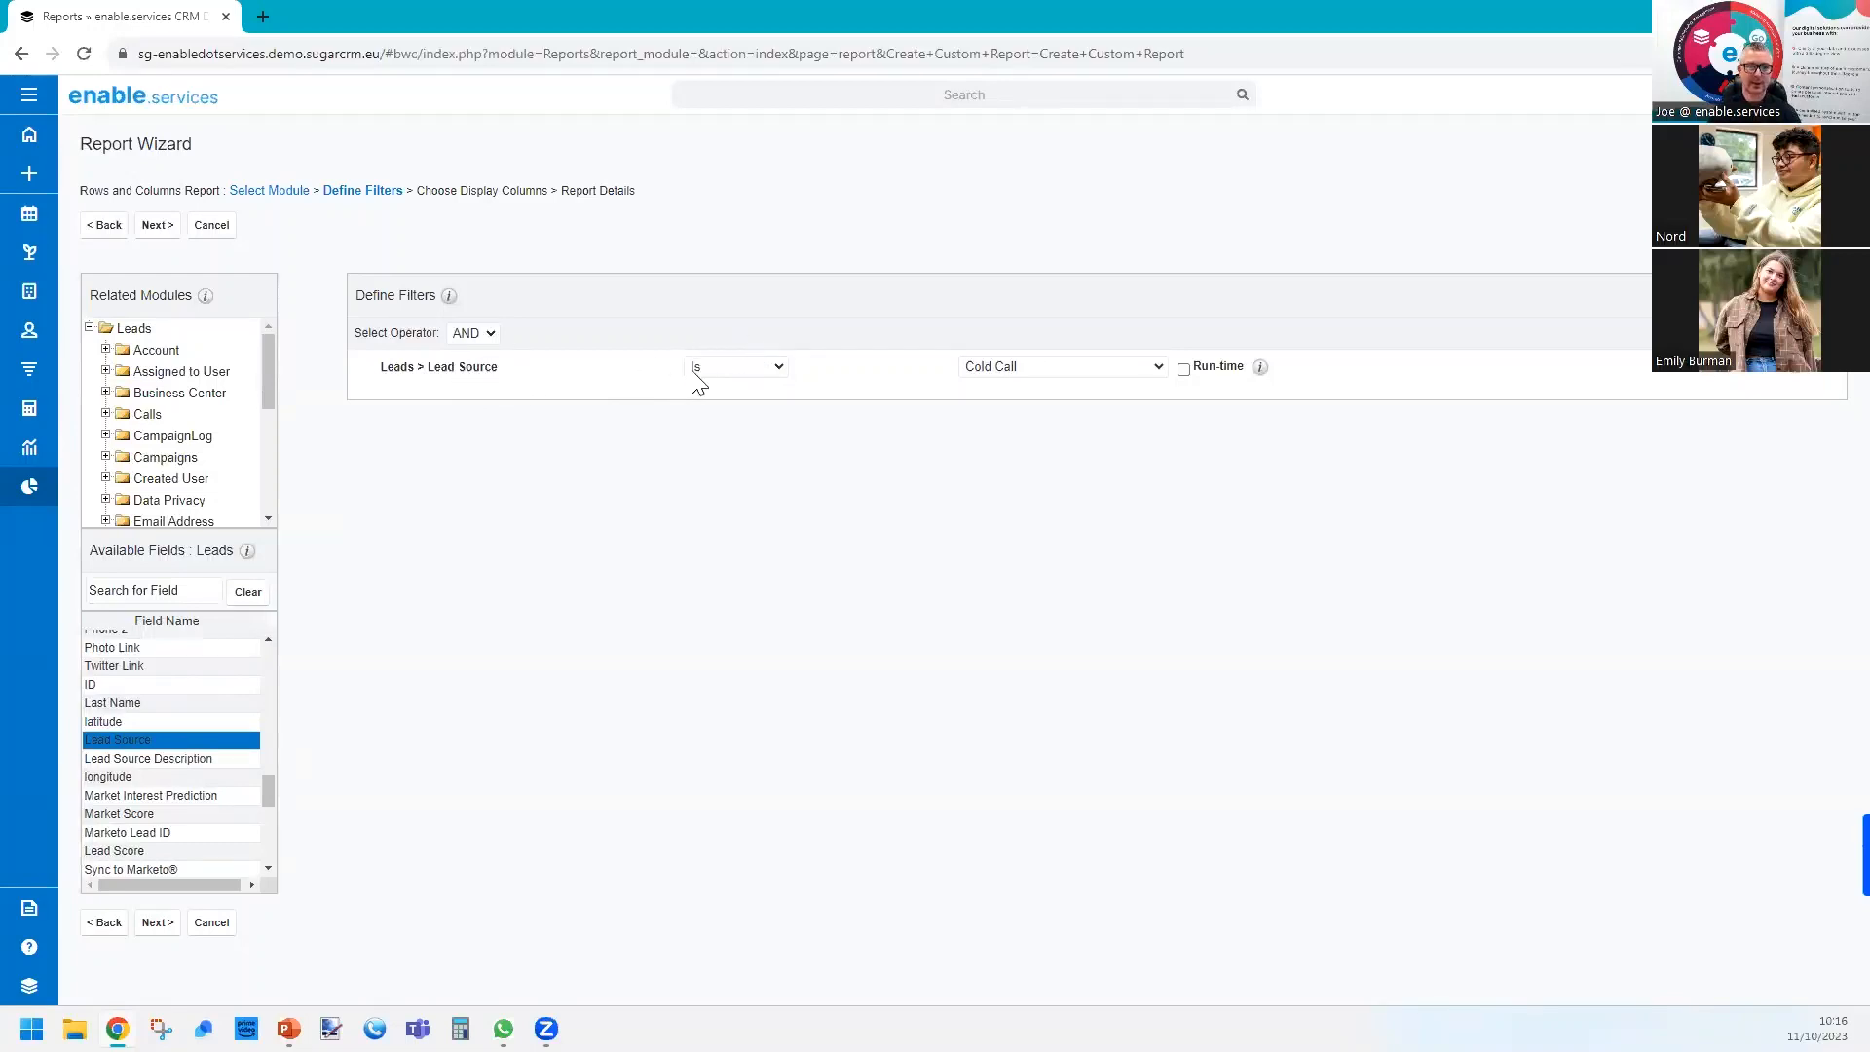
{"action": "left_click", "coordinate": [724, 368]}
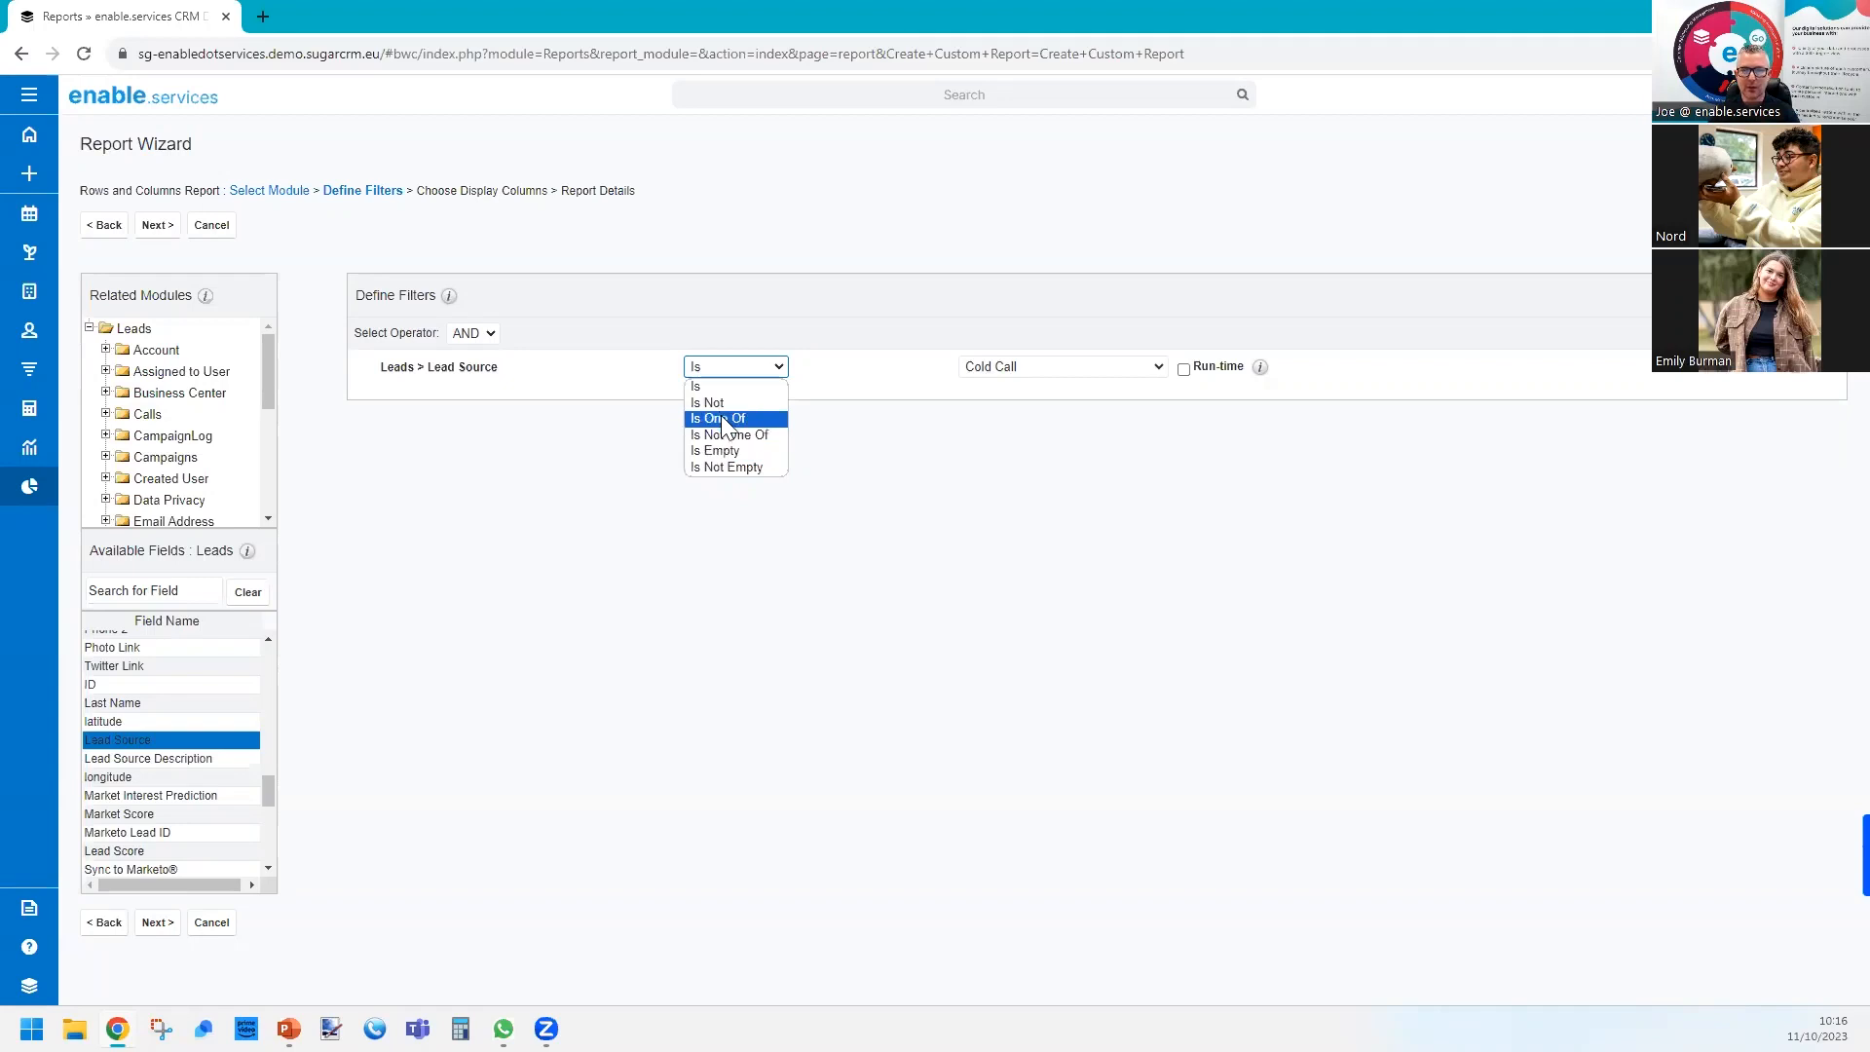
{"action": "left_click", "coordinate": [723, 416]}
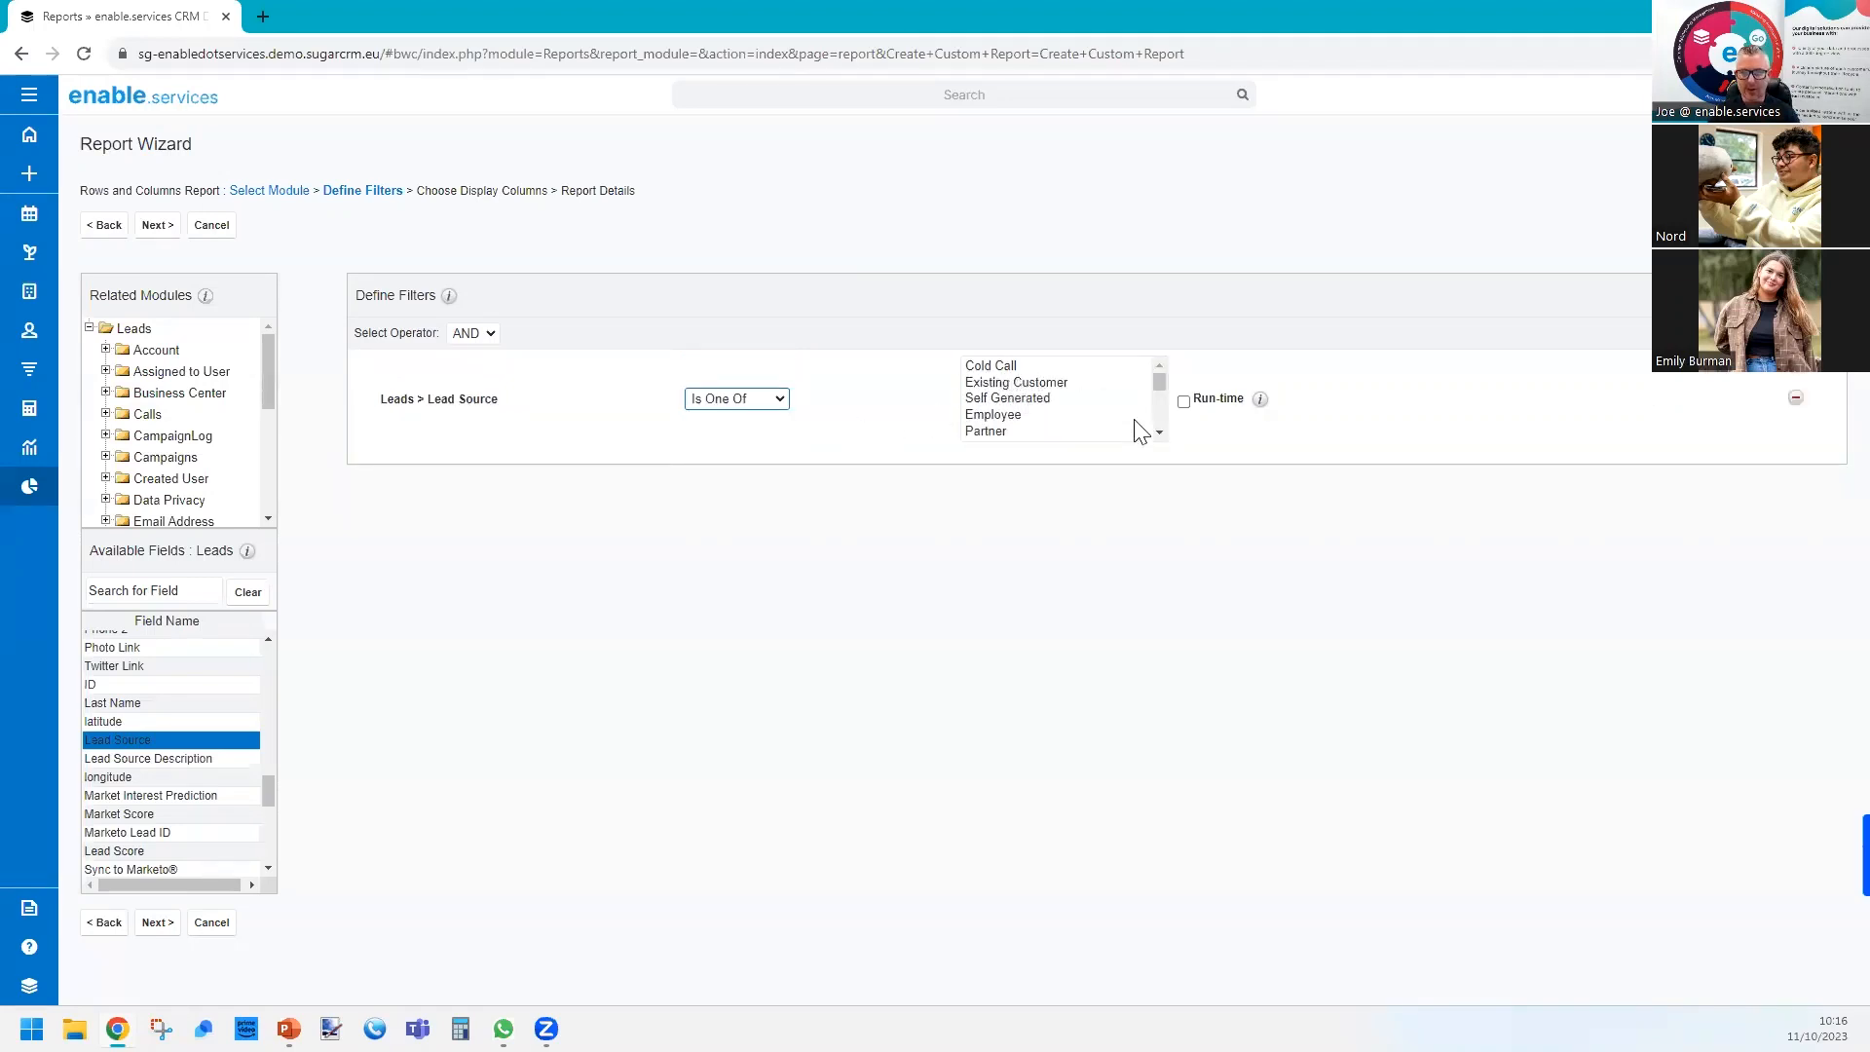
Select Self Generated, Trade Show and Word of mouth as the Lead Source filter values and make the filter run-time.
{"action": "left_click", "coordinate": [1160, 431]}
{"action": "left_click", "coordinate": [1159, 432]}
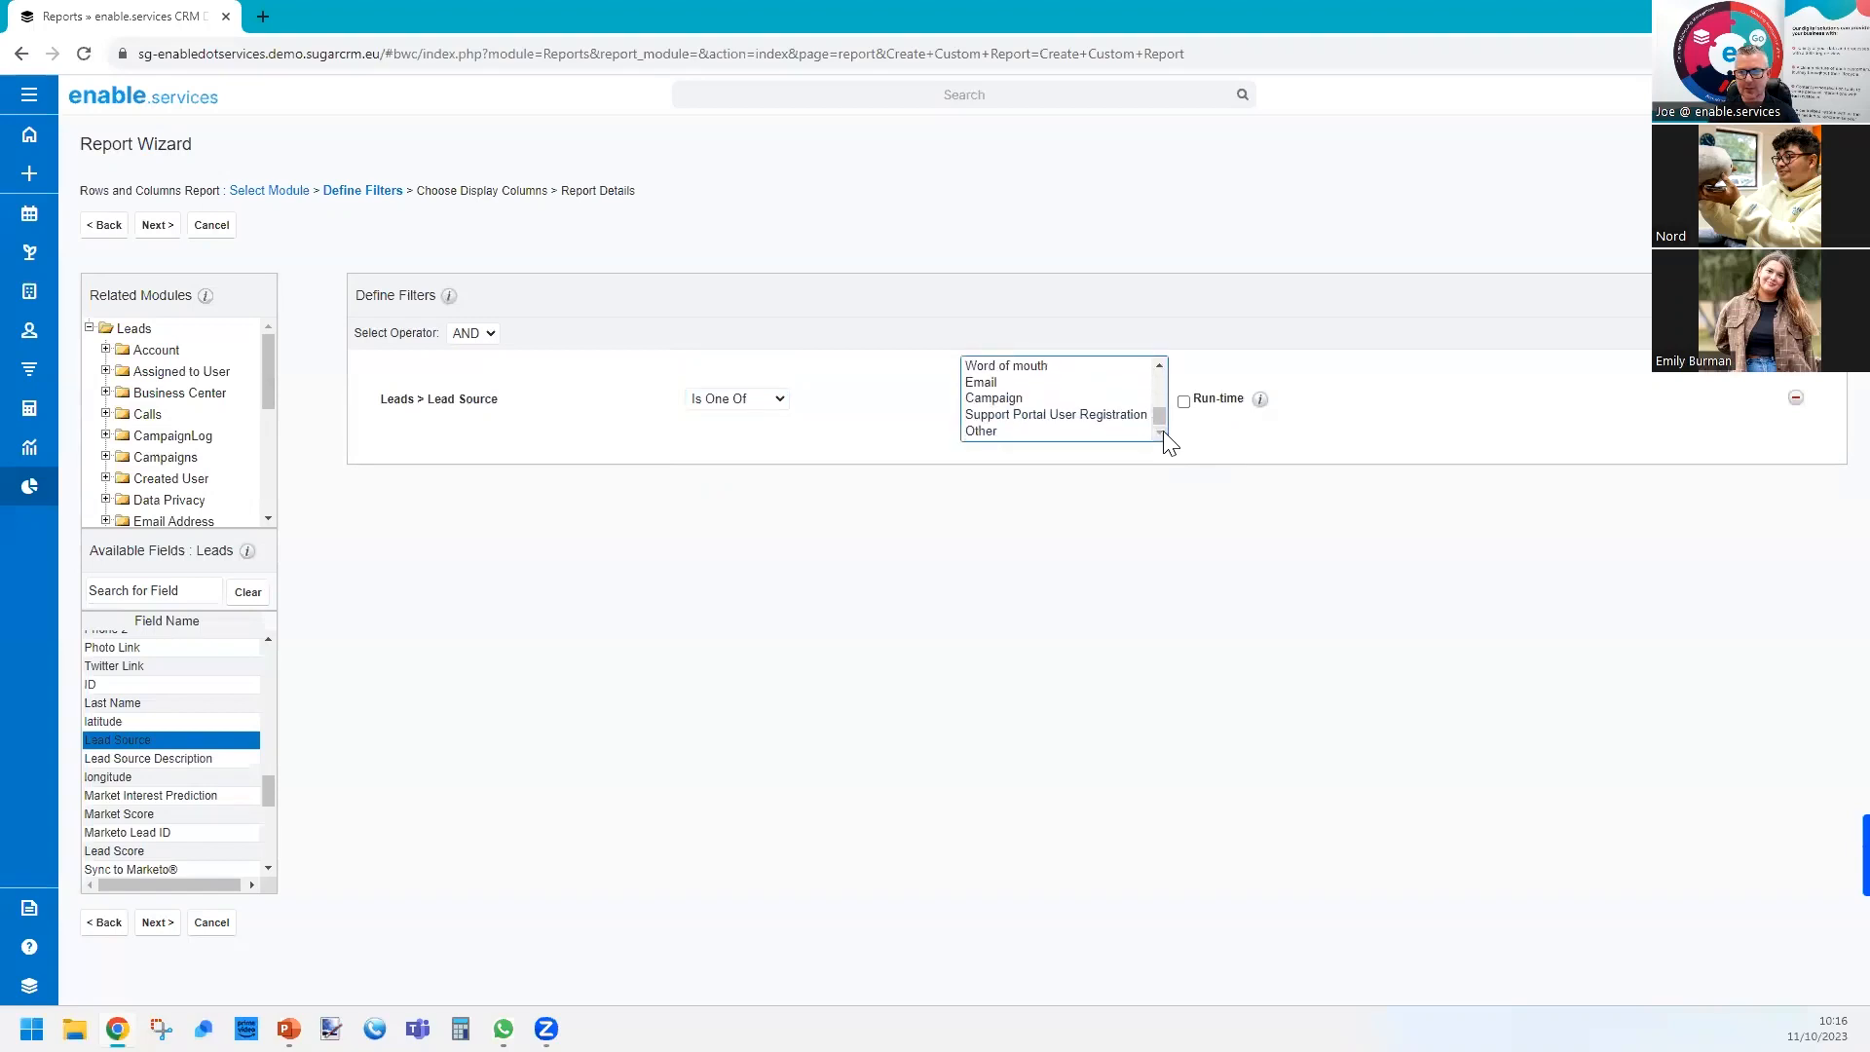
{"action": "left_click", "coordinate": [1157, 364]}
{"action": "left_click", "coordinate": [1158, 365]}
{"action": "left_click", "coordinate": [1158, 364]}
{"action": "left_click", "coordinate": [1157, 364]}
{"action": "left_click", "coordinate": [1157, 364]}
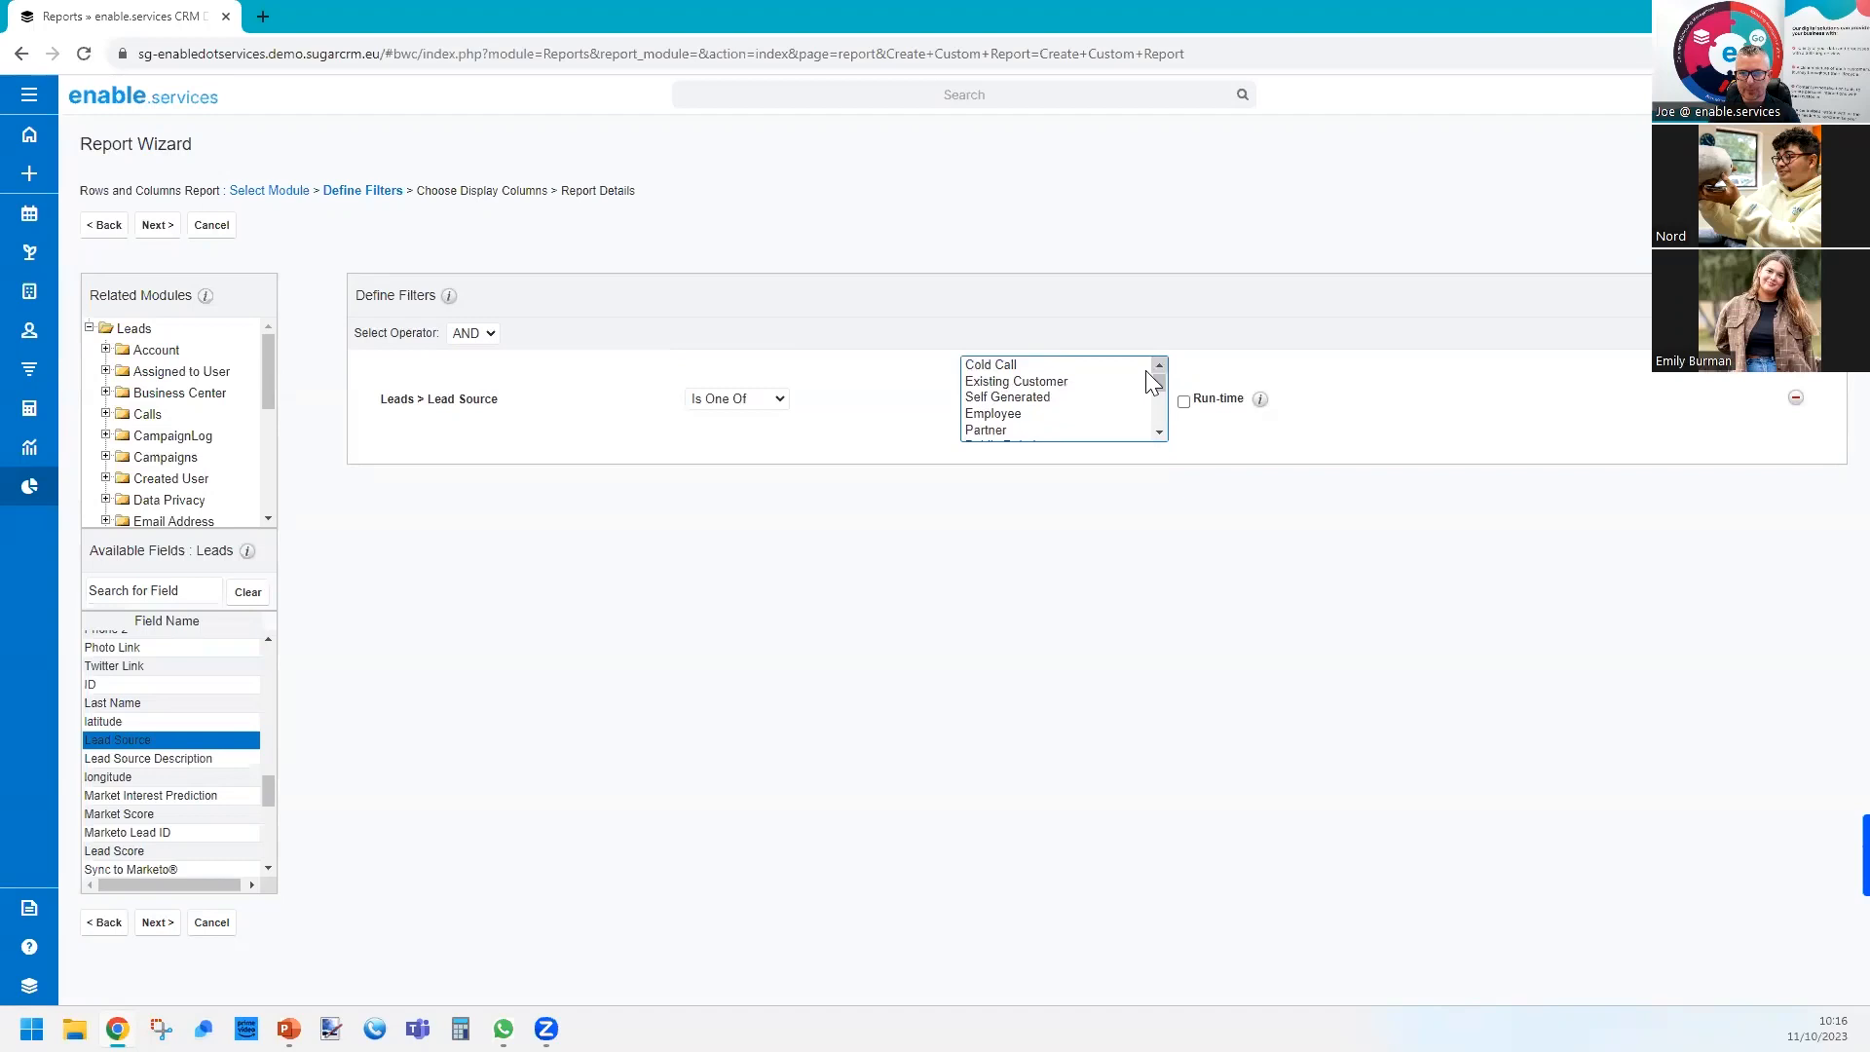
{"action": "left_click", "coordinate": [1072, 399]}
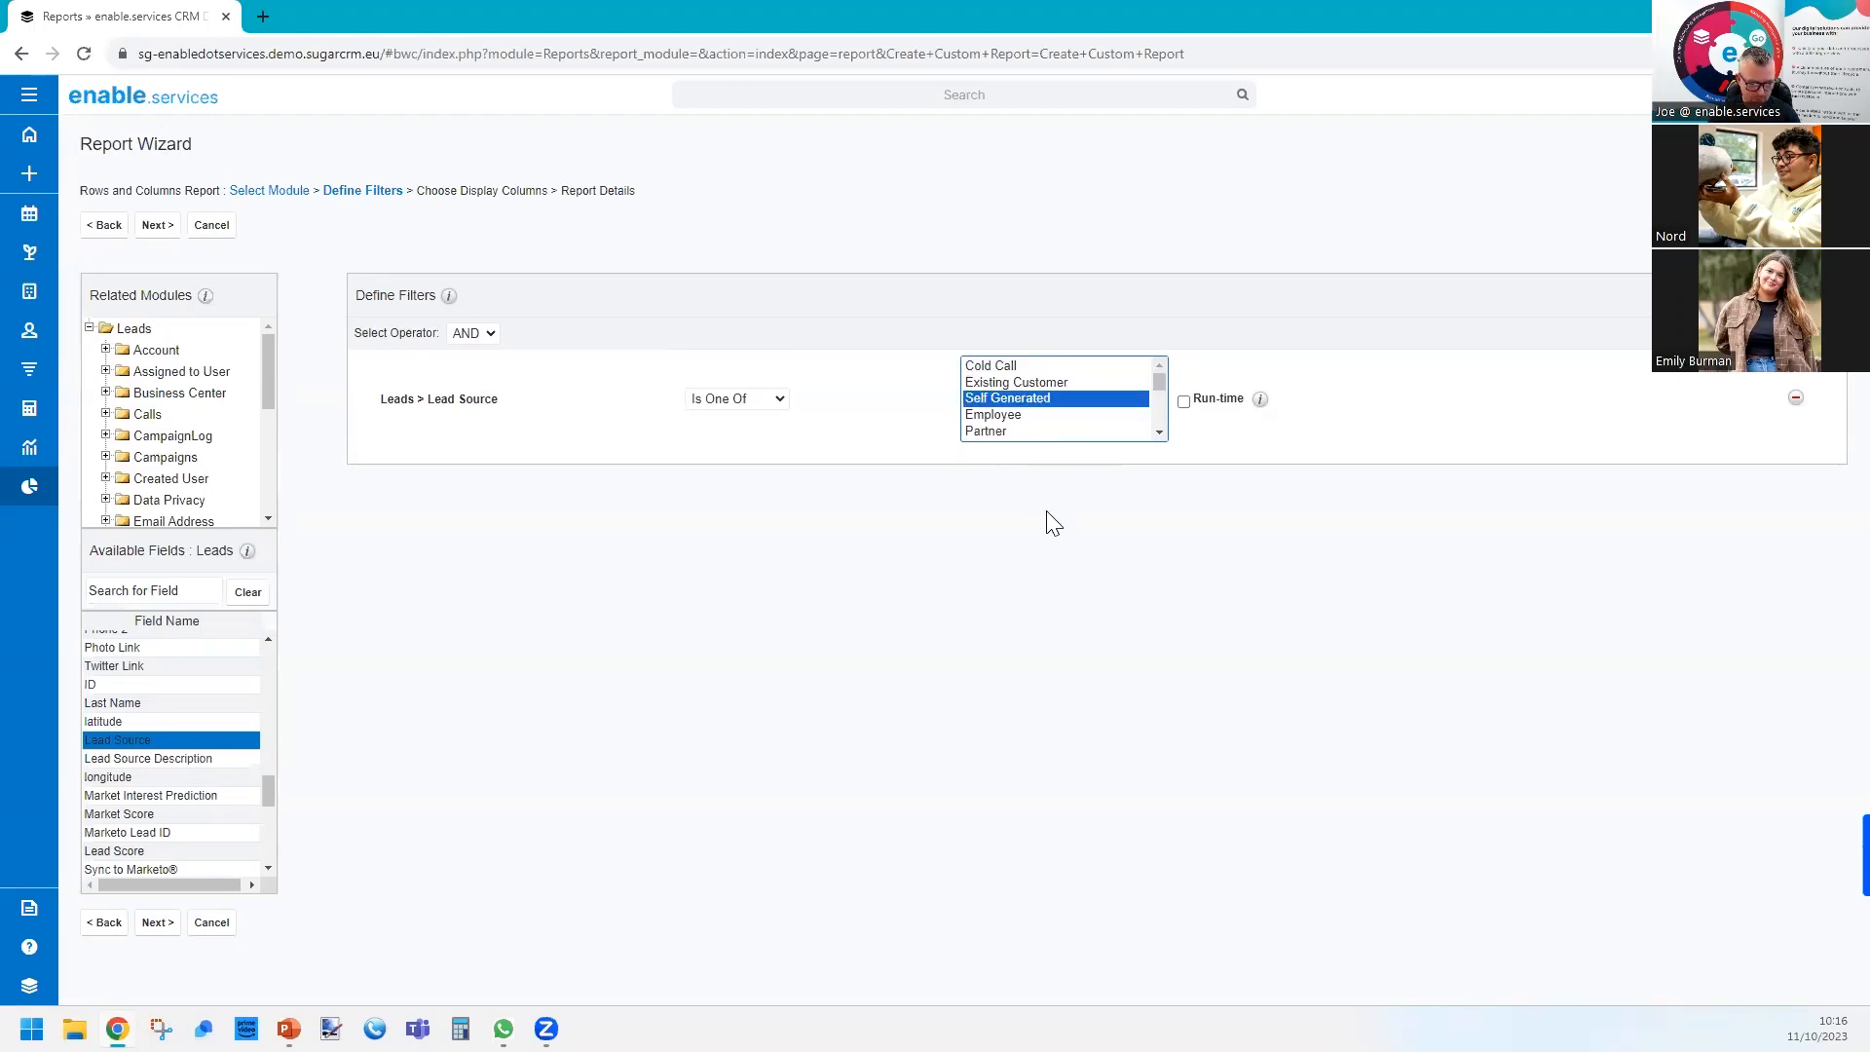
{"action": "left_click", "coordinate": [1159, 433]}
{"action": "left_click", "coordinate": [1159, 432]}
{"action": "left_click", "coordinate": [1042, 417]}
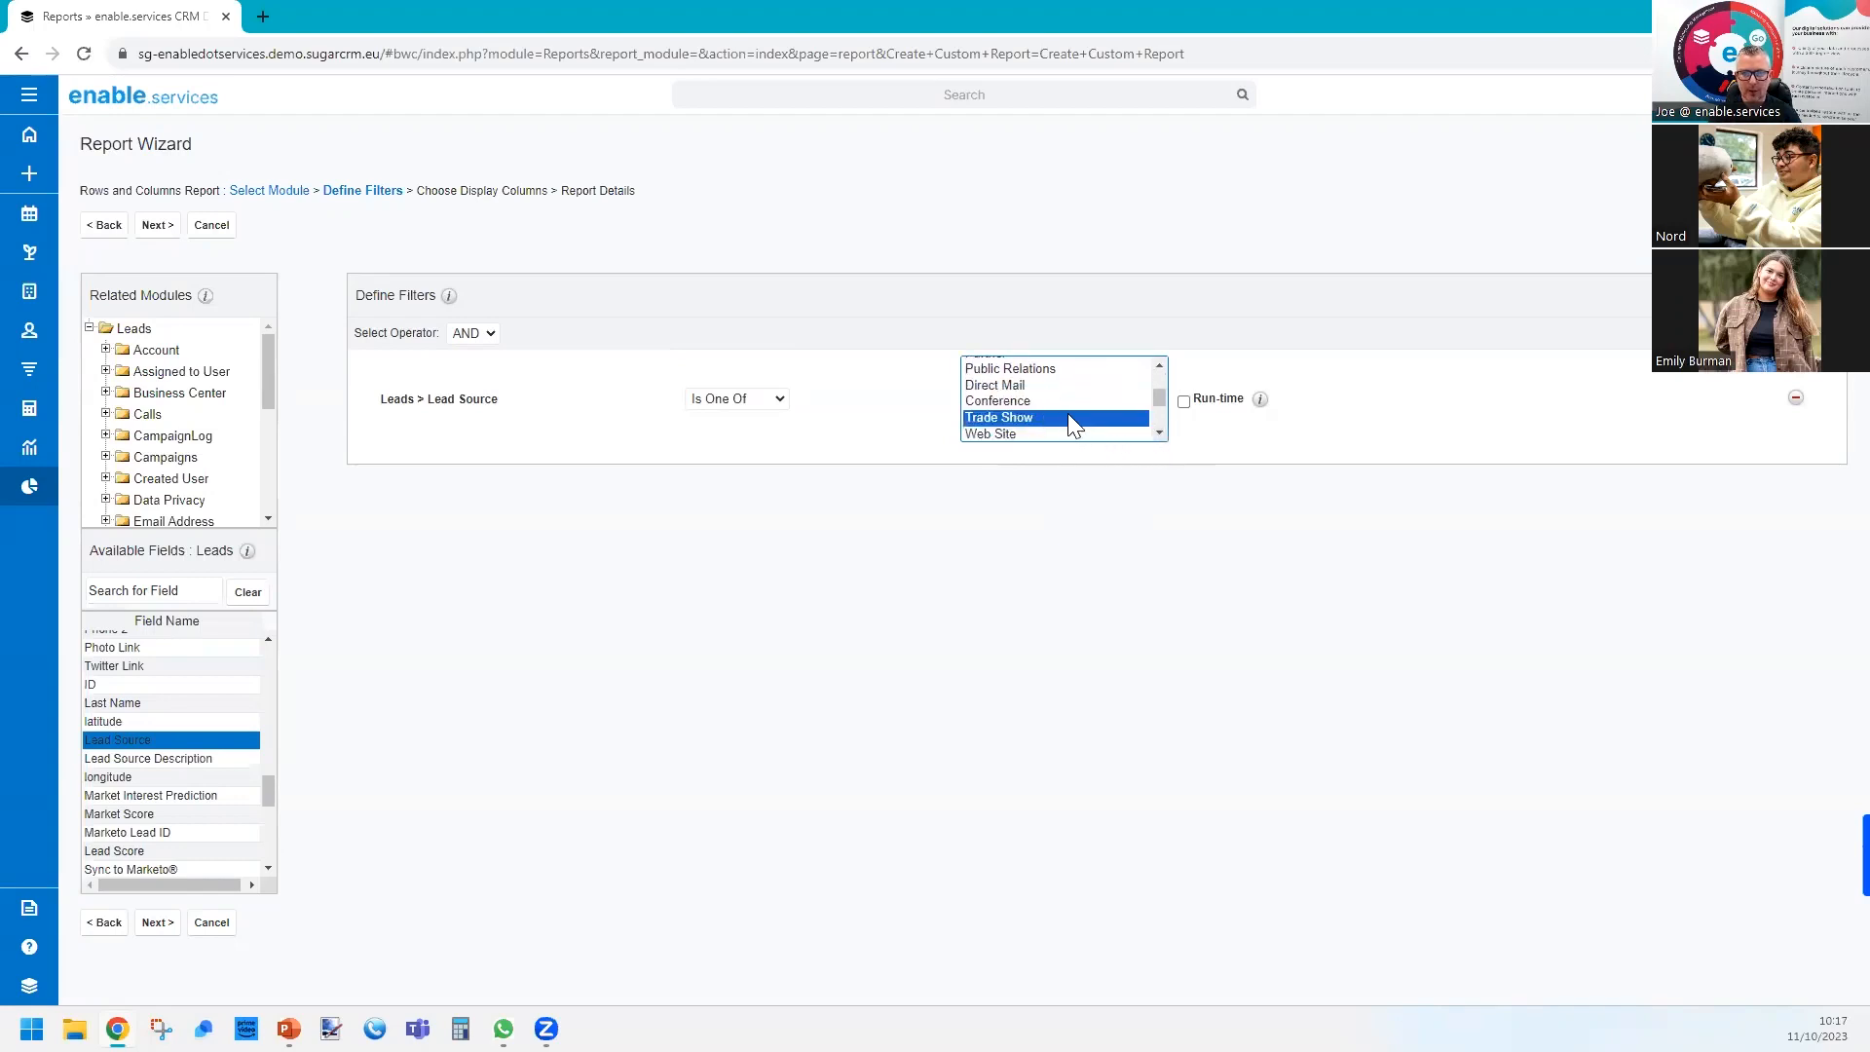
{"action": "left_click", "coordinate": [1160, 365]}
{"action": "left_click", "coordinate": [1160, 365]}
{"action": "left_click", "coordinate": [1159, 432]}
{"action": "left_click", "coordinate": [1159, 432]}
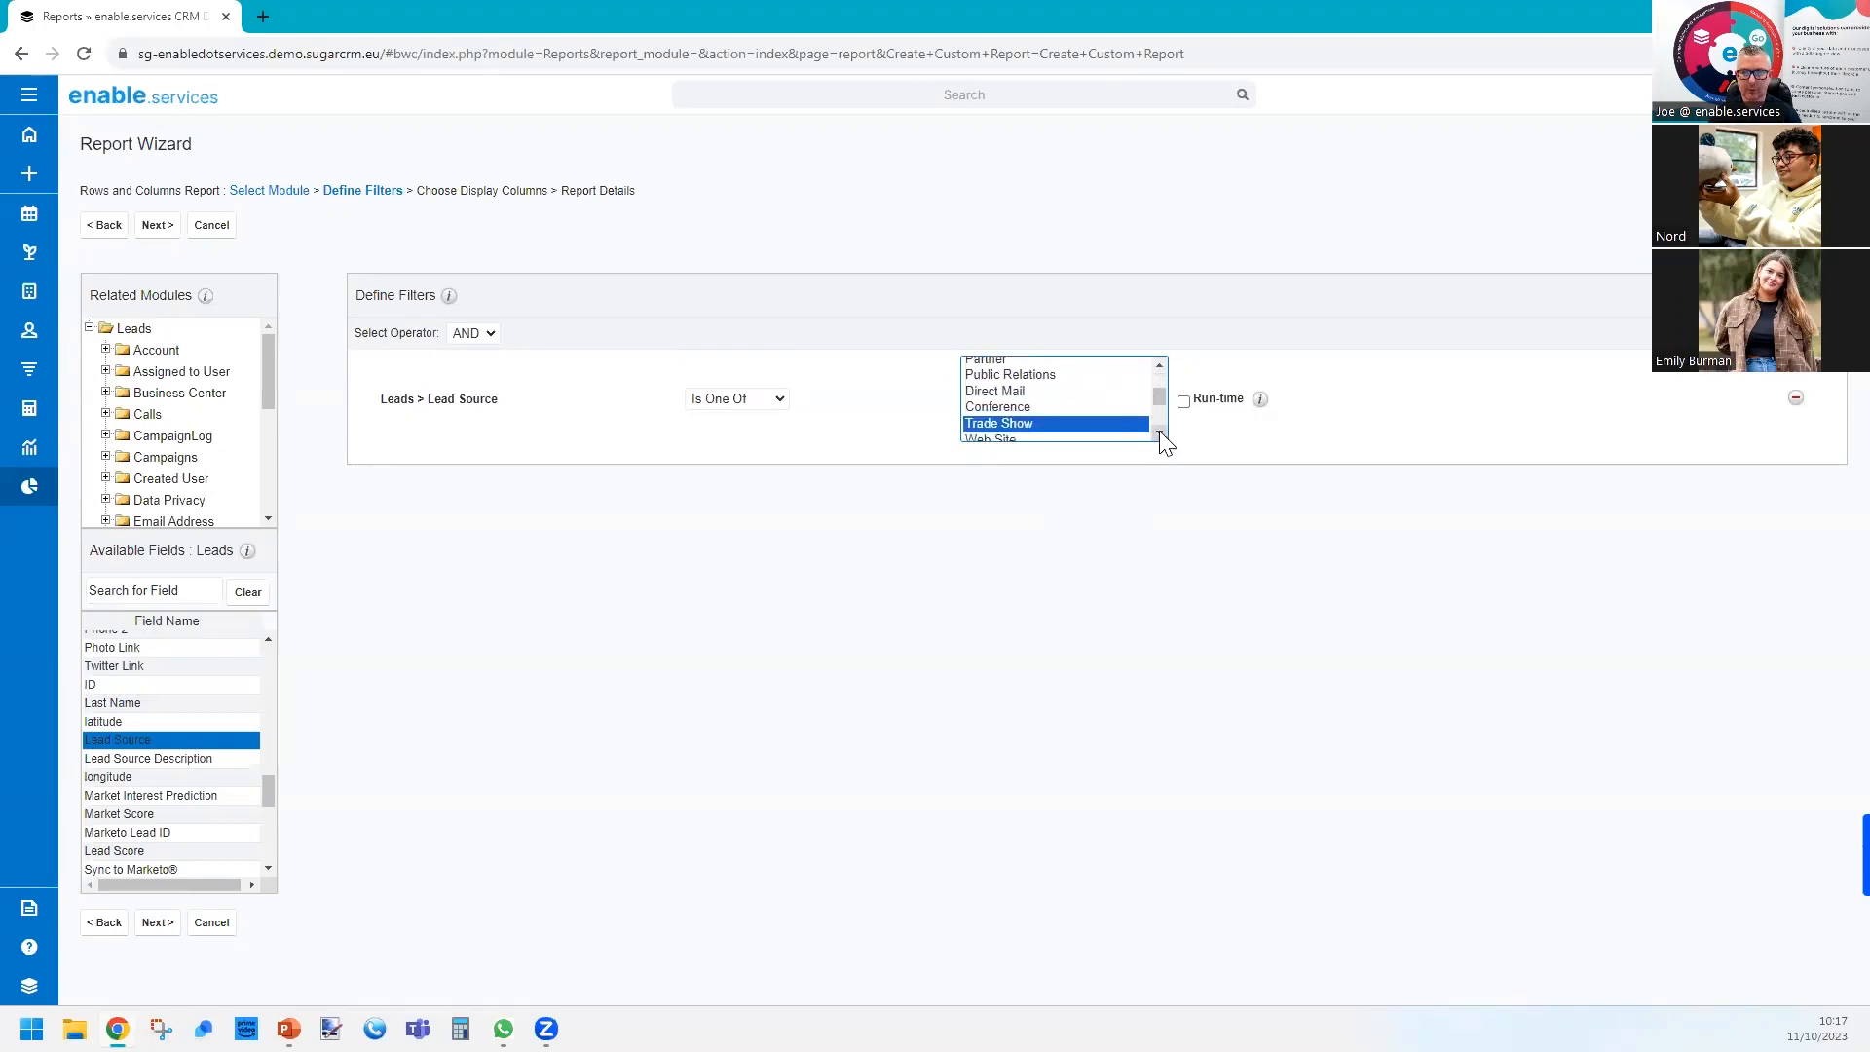
{"action": "left_click", "coordinate": [1159, 433]}
{"action": "left_click", "coordinate": [1065, 411], "text": "ctrl"}
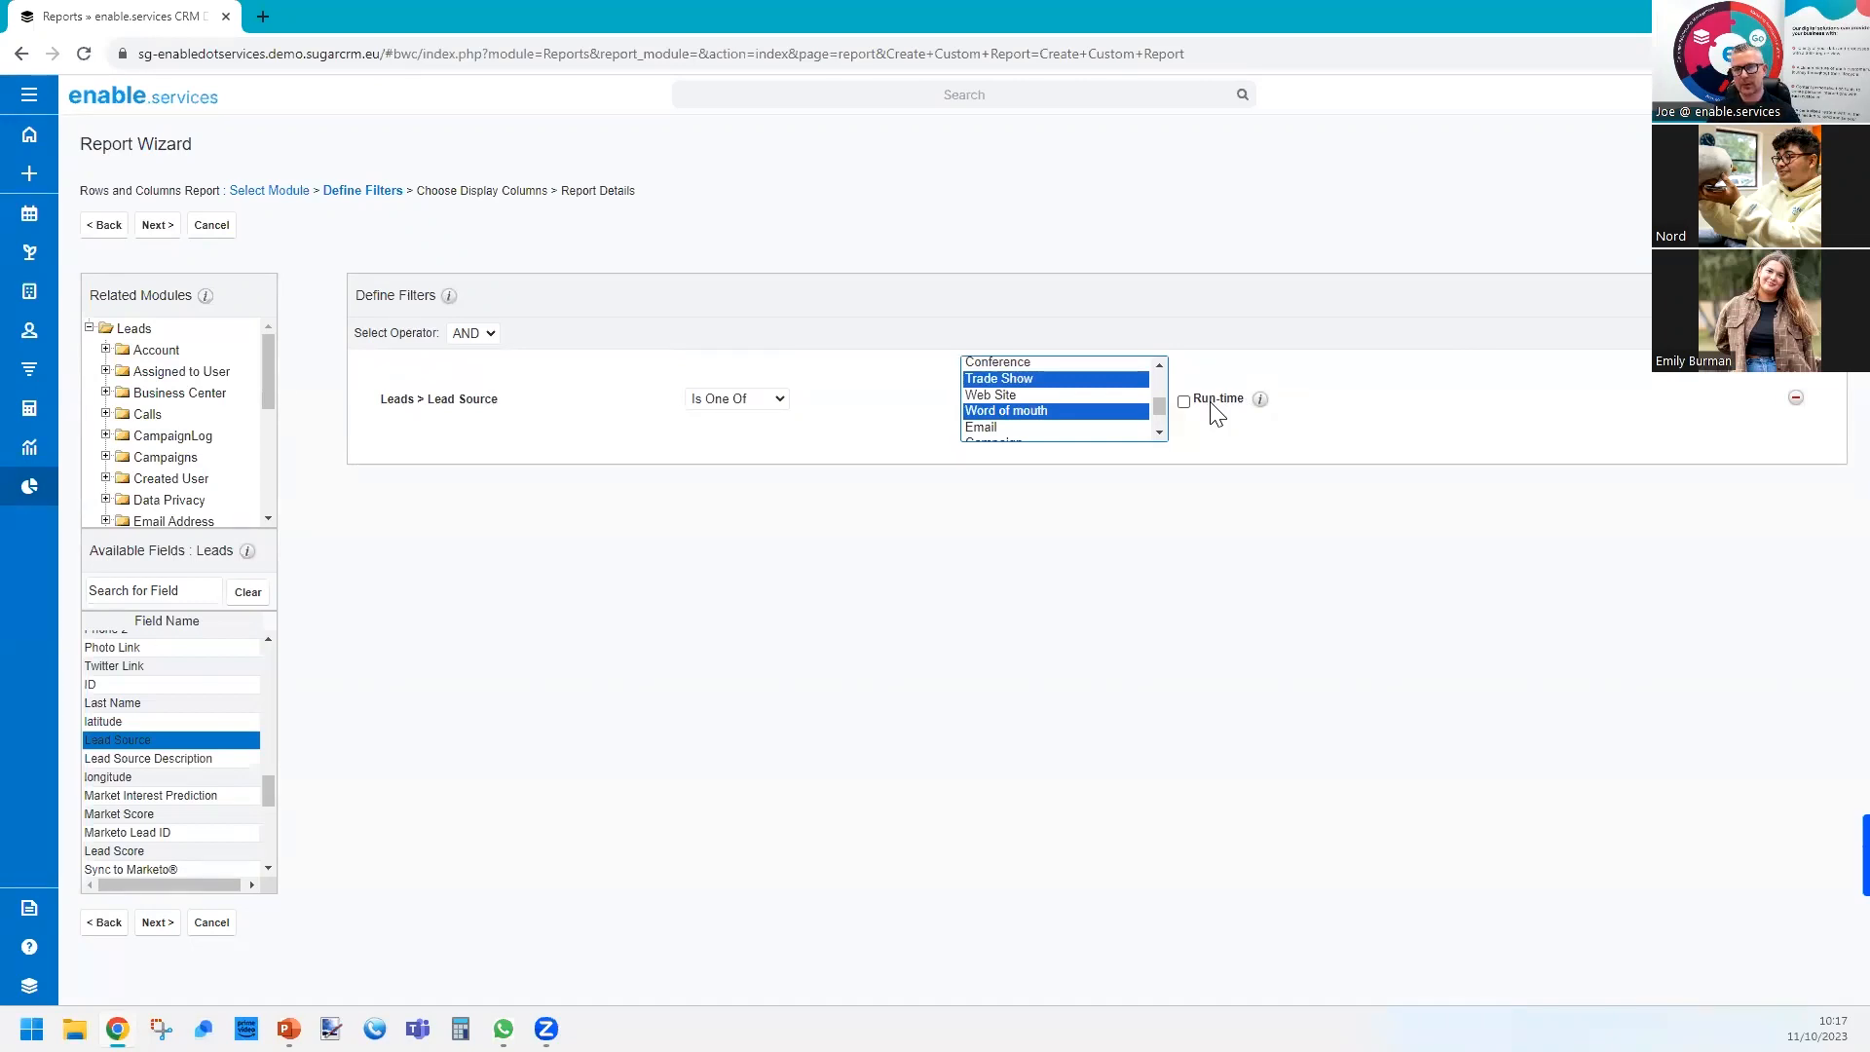
{"action": "left_click", "coordinate": [1183, 402]}
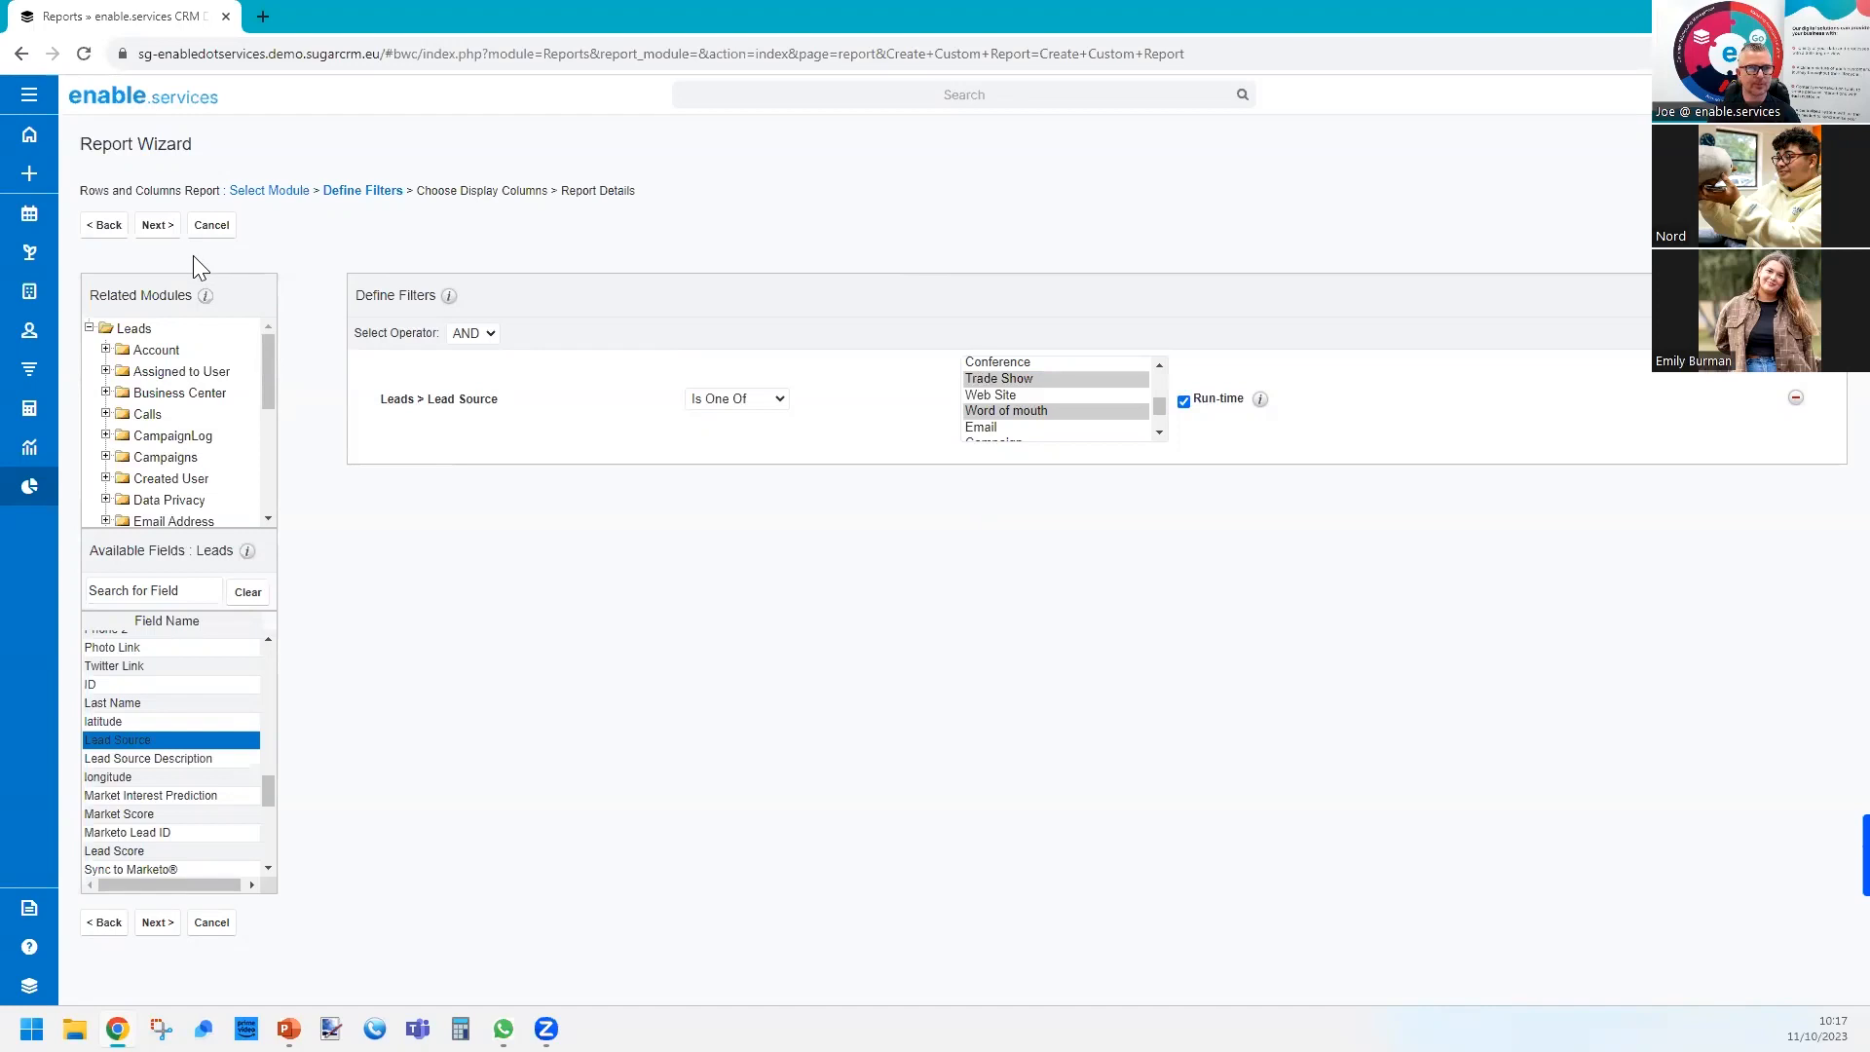
Continue to the display columns, add the Leads fields Name and Account Name, and clear the field search.
{"action": "left_click", "coordinate": [165, 231]}
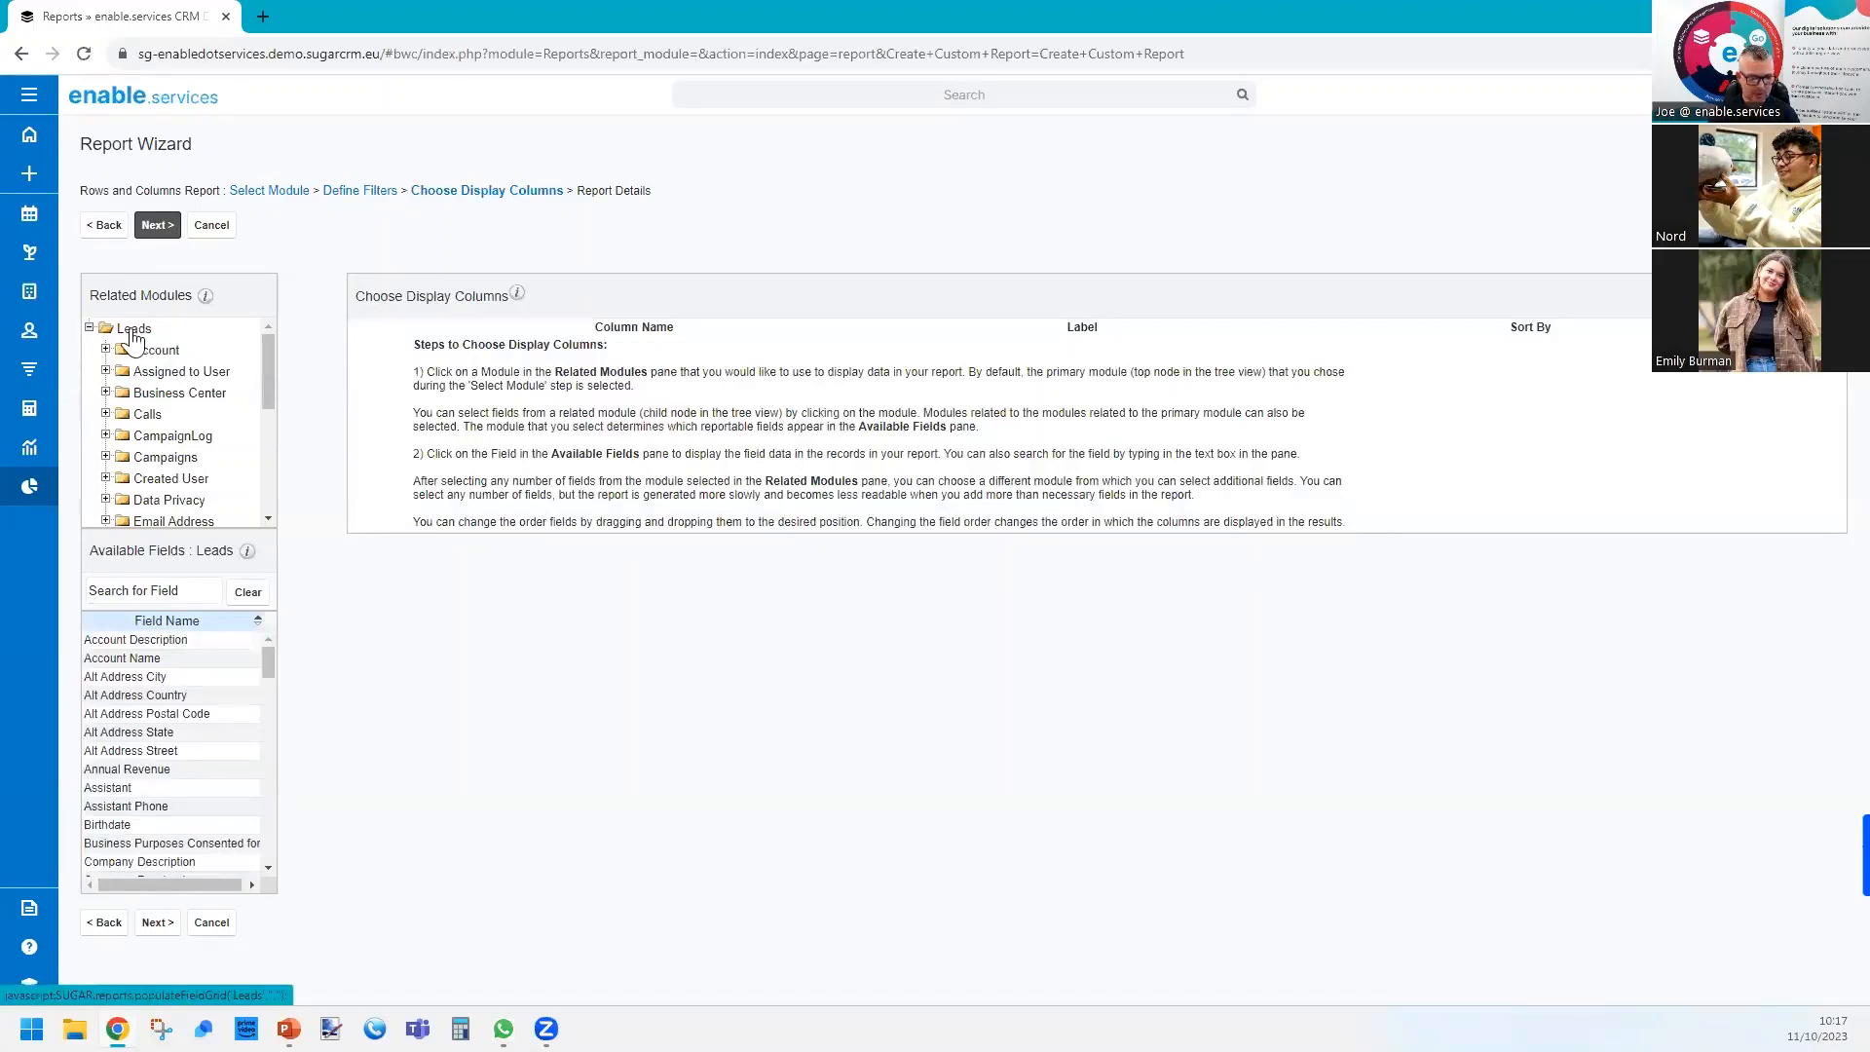
{"action": "left_click_drag", "start_coordinate": [113, 551], "coordinate": [237, 560]}
{"action": "left_click", "coordinate": [177, 592]}
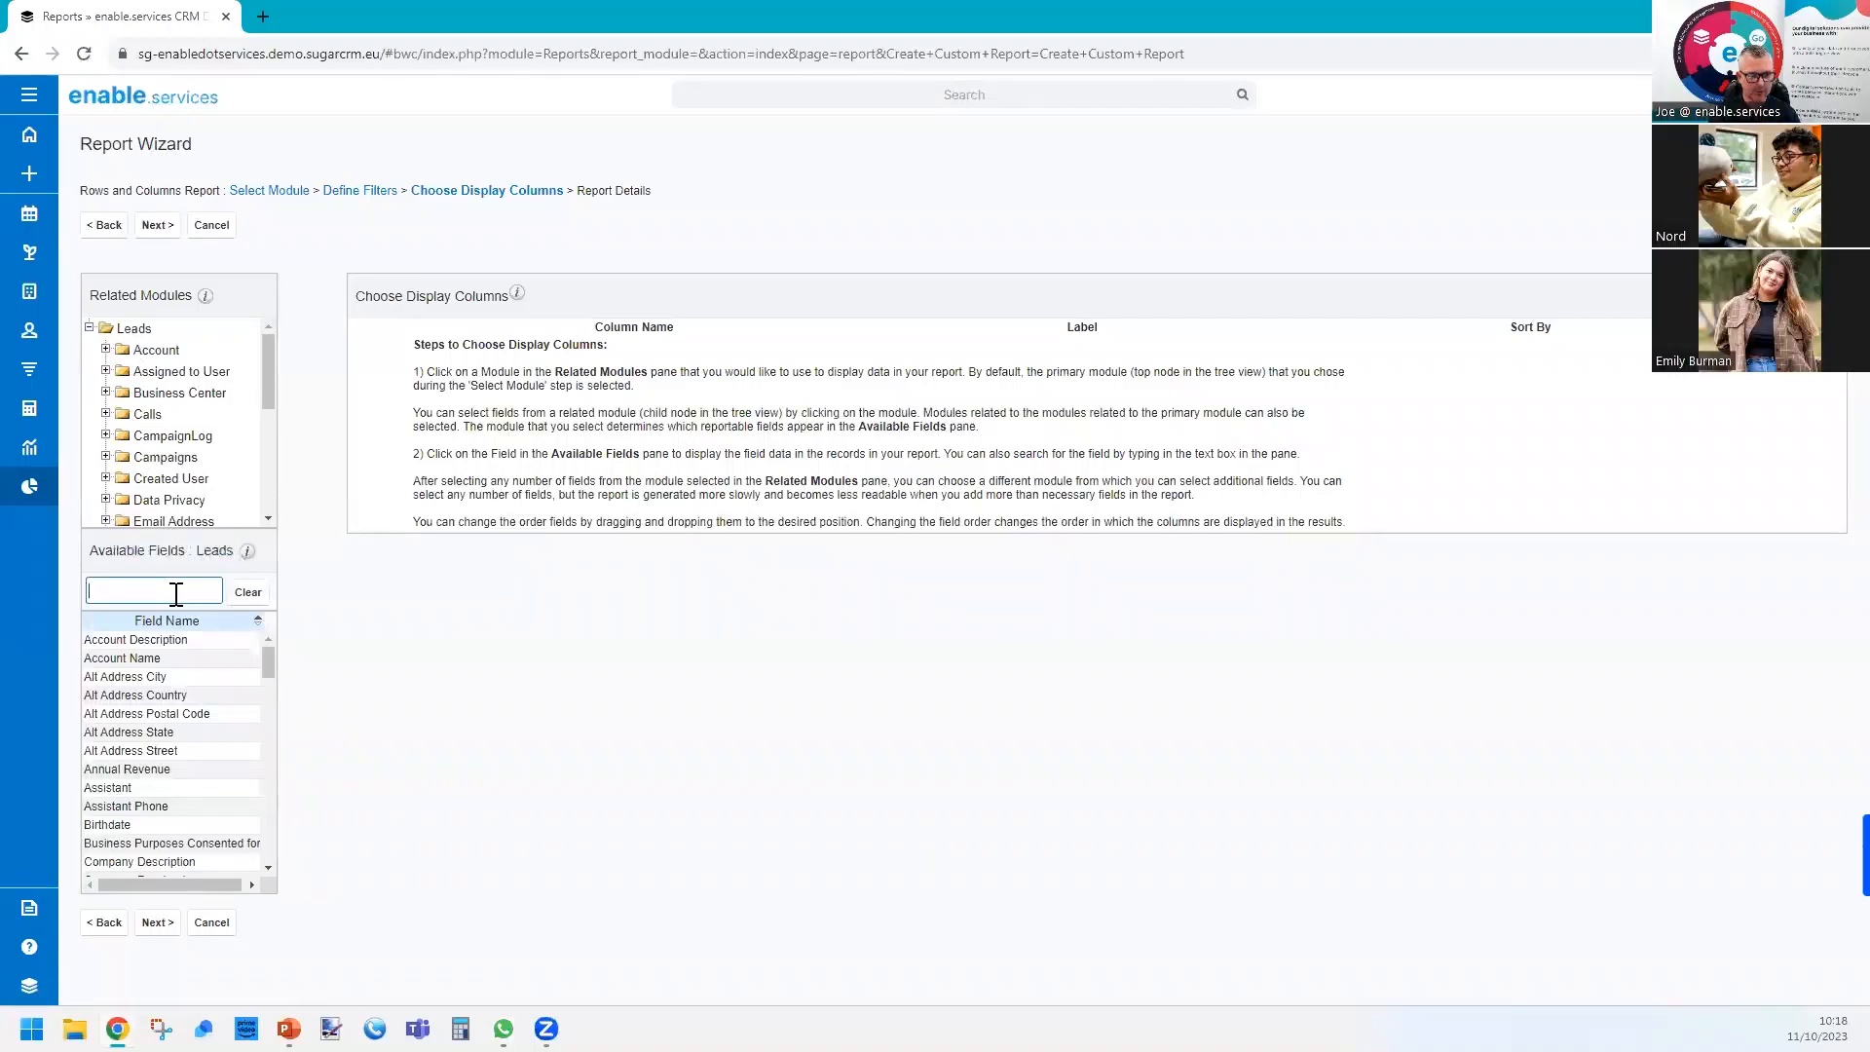
{"action": "type", "text": "nam"}
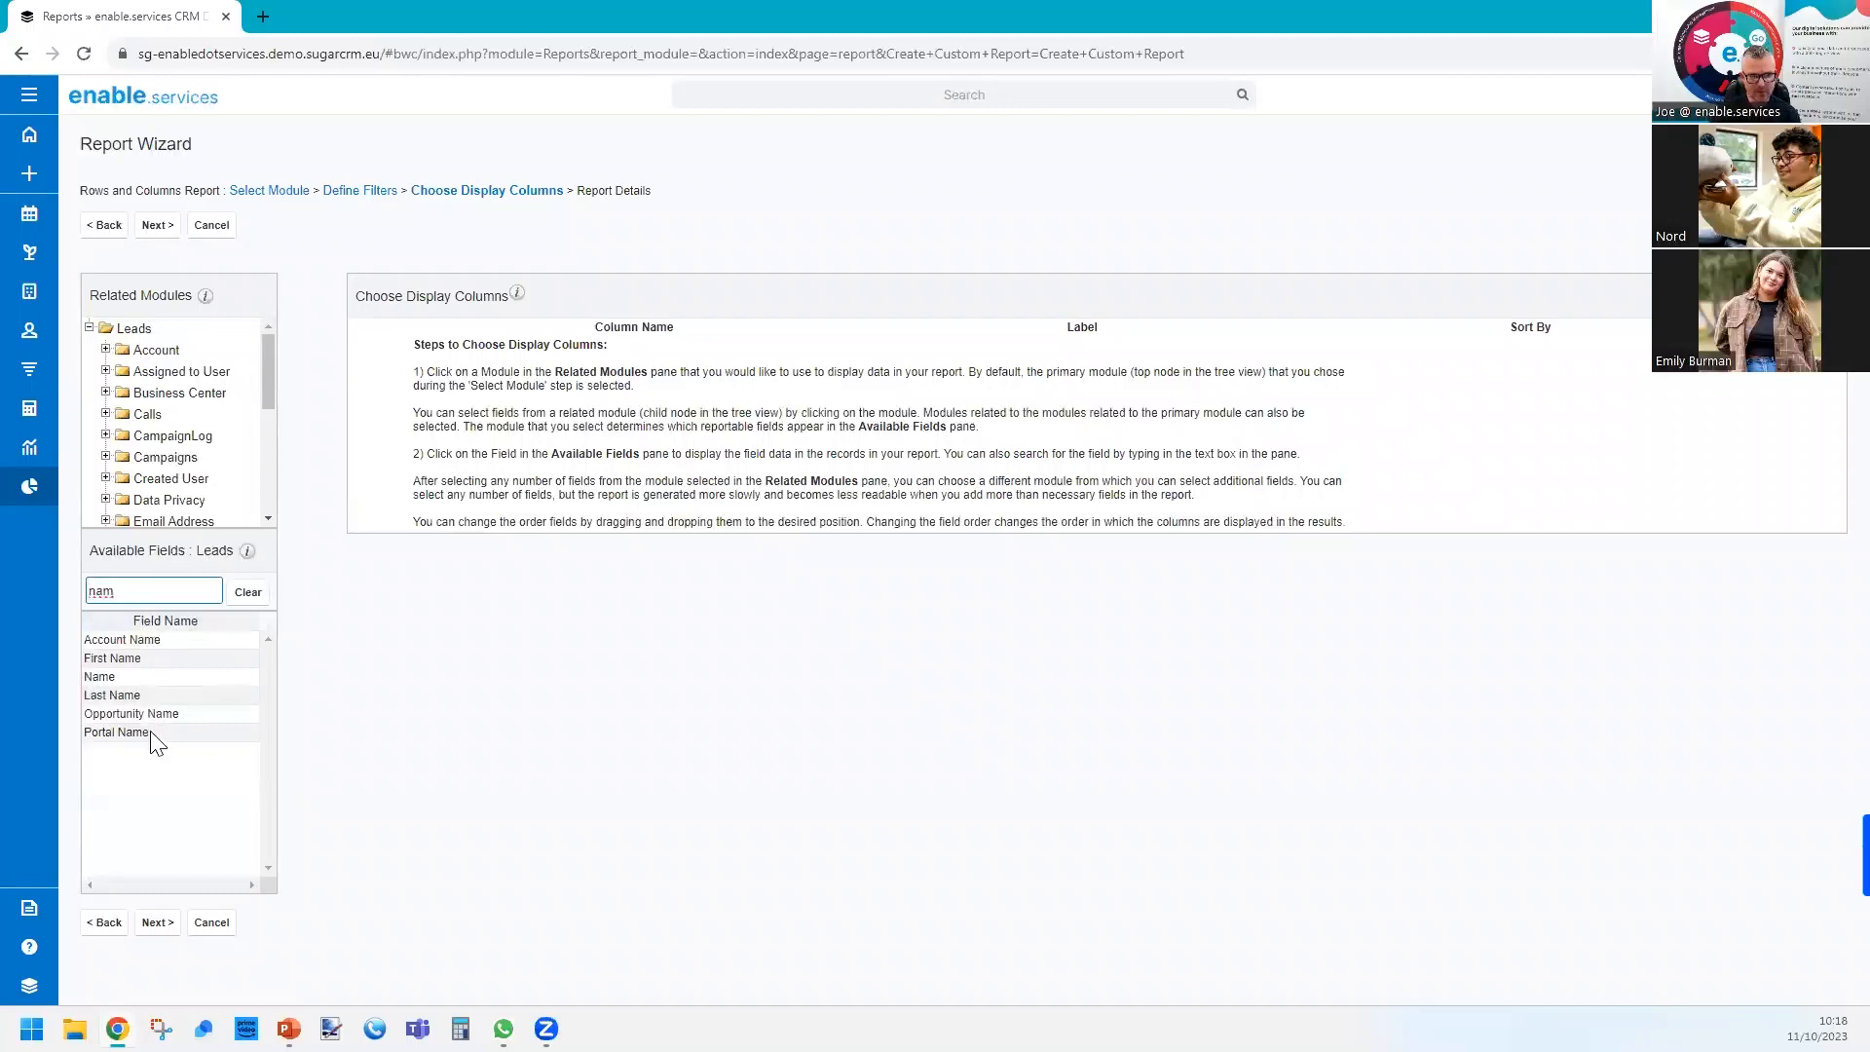
{"action": "left_click", "coordinate": [142, 676]}
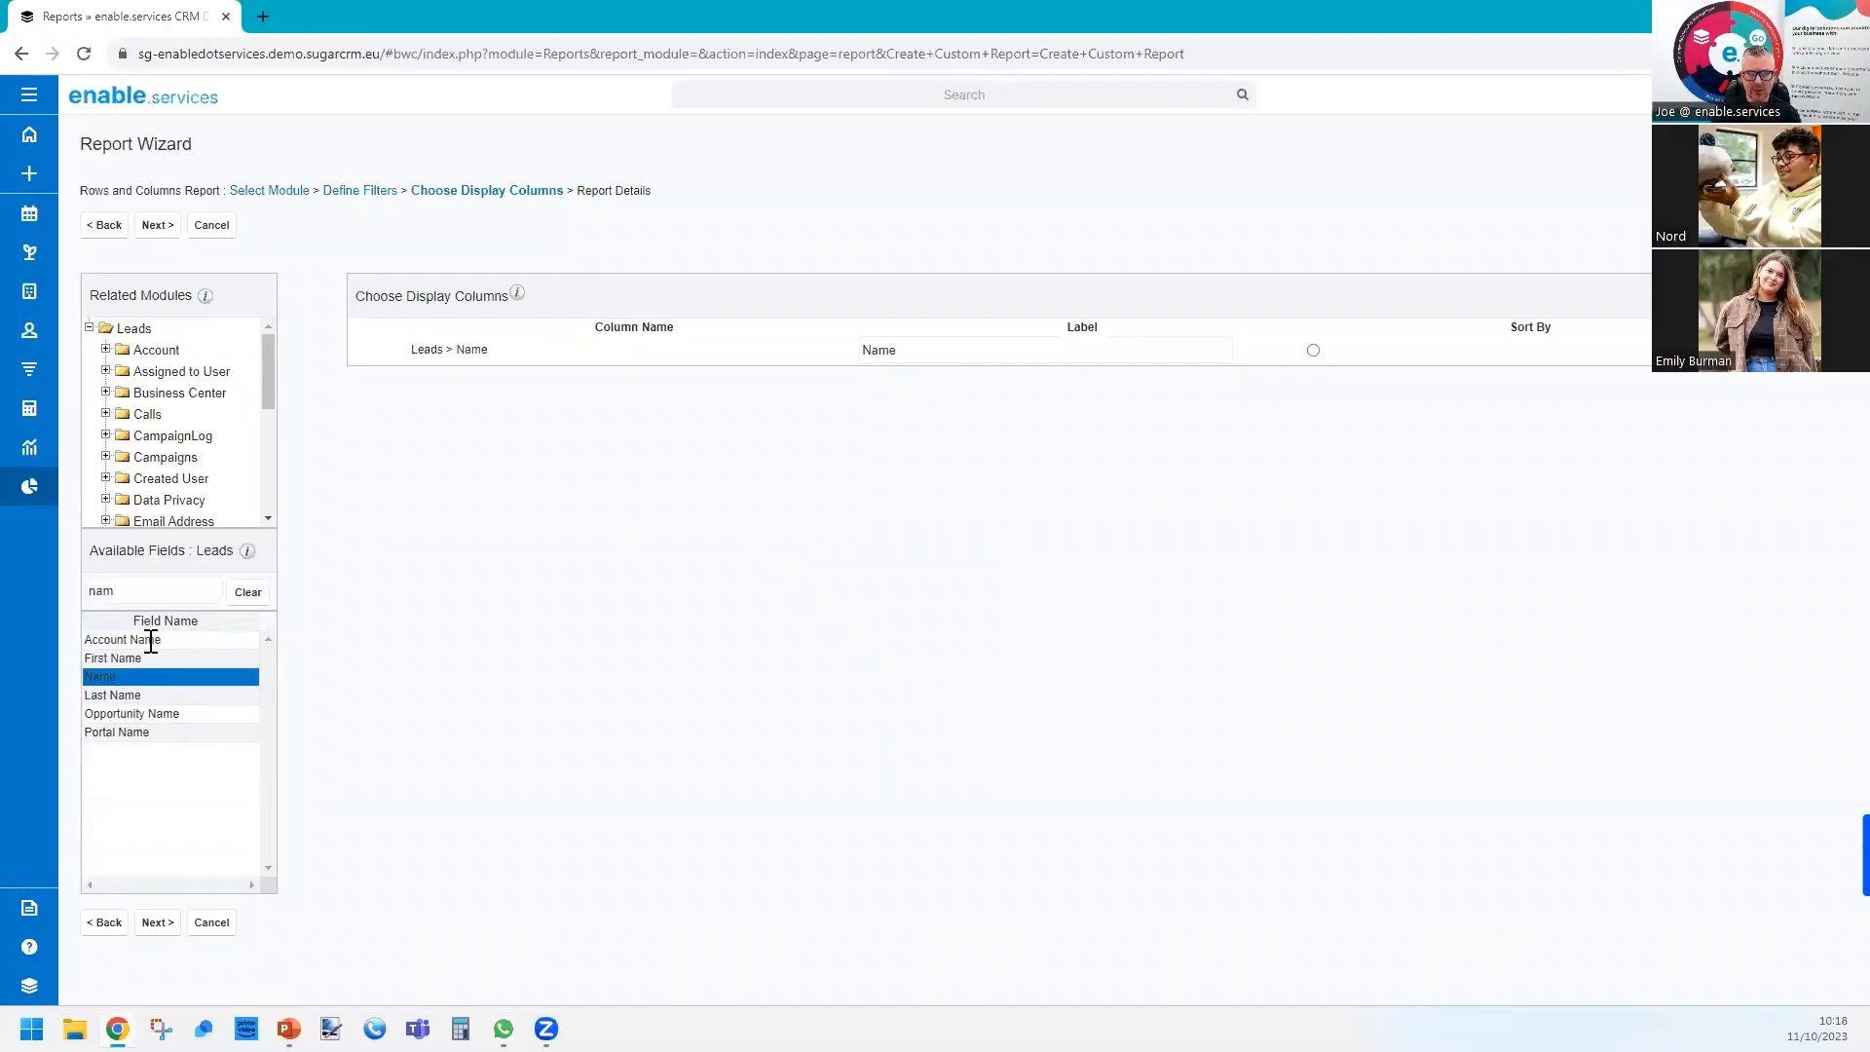
{"action": "left_click", "coordinate": [151, 641]}
{"action": "double_click", "coordinate": [141, 591]}
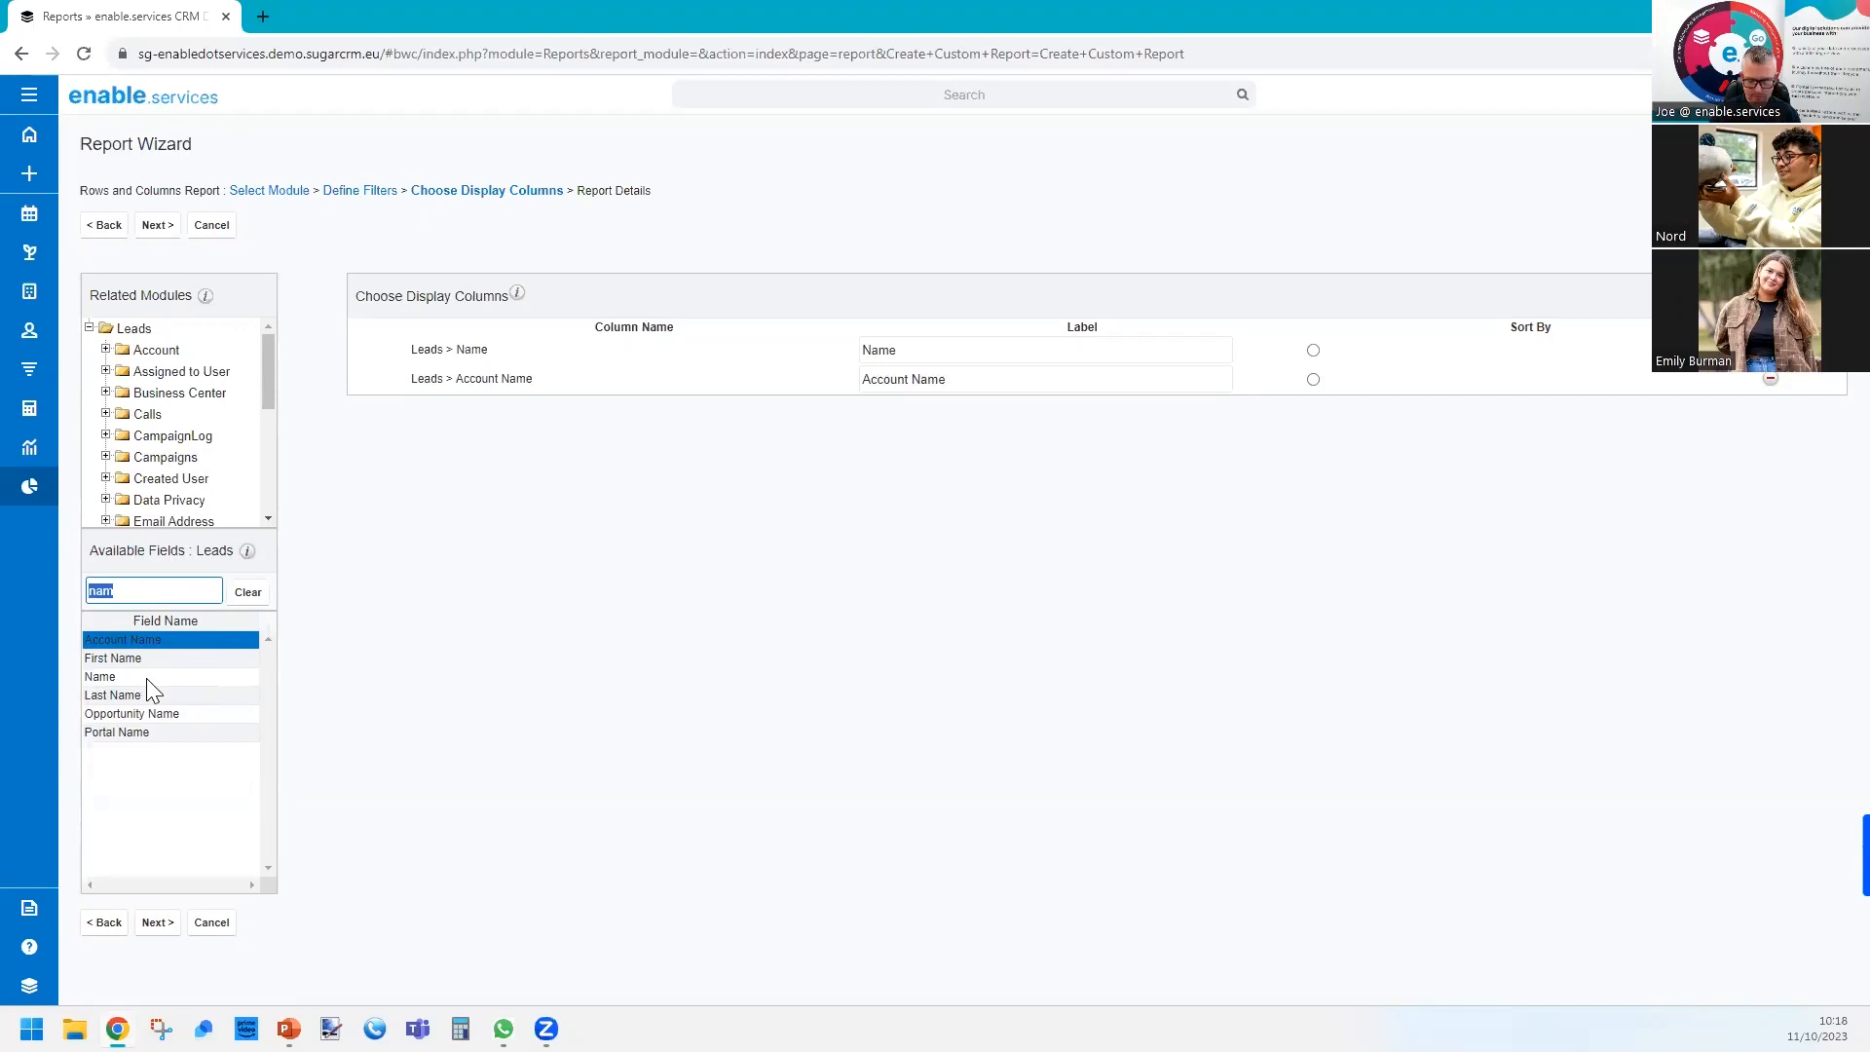
{"action": "key", "text": "BackSpace"}
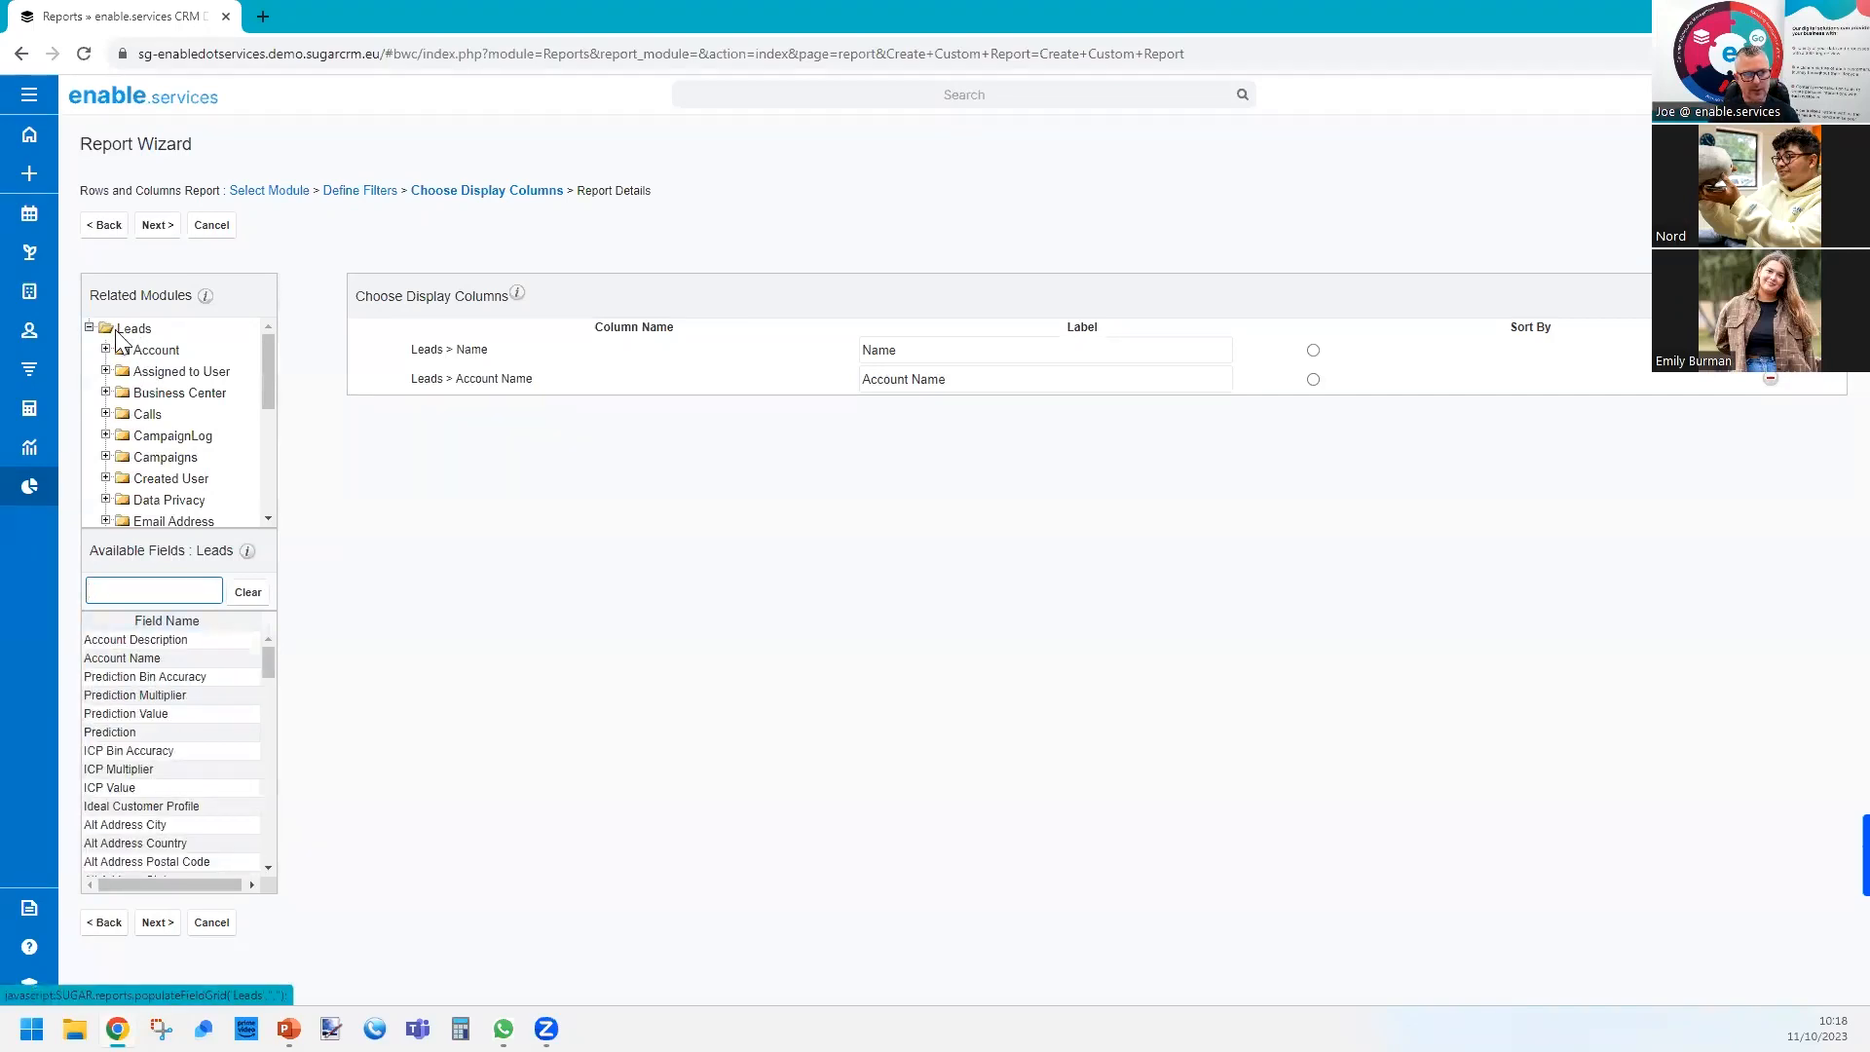
Add the User Name field from the related Assigned to User module as a display column.
{"action": "left_click", "coordinate": [143, 374]}
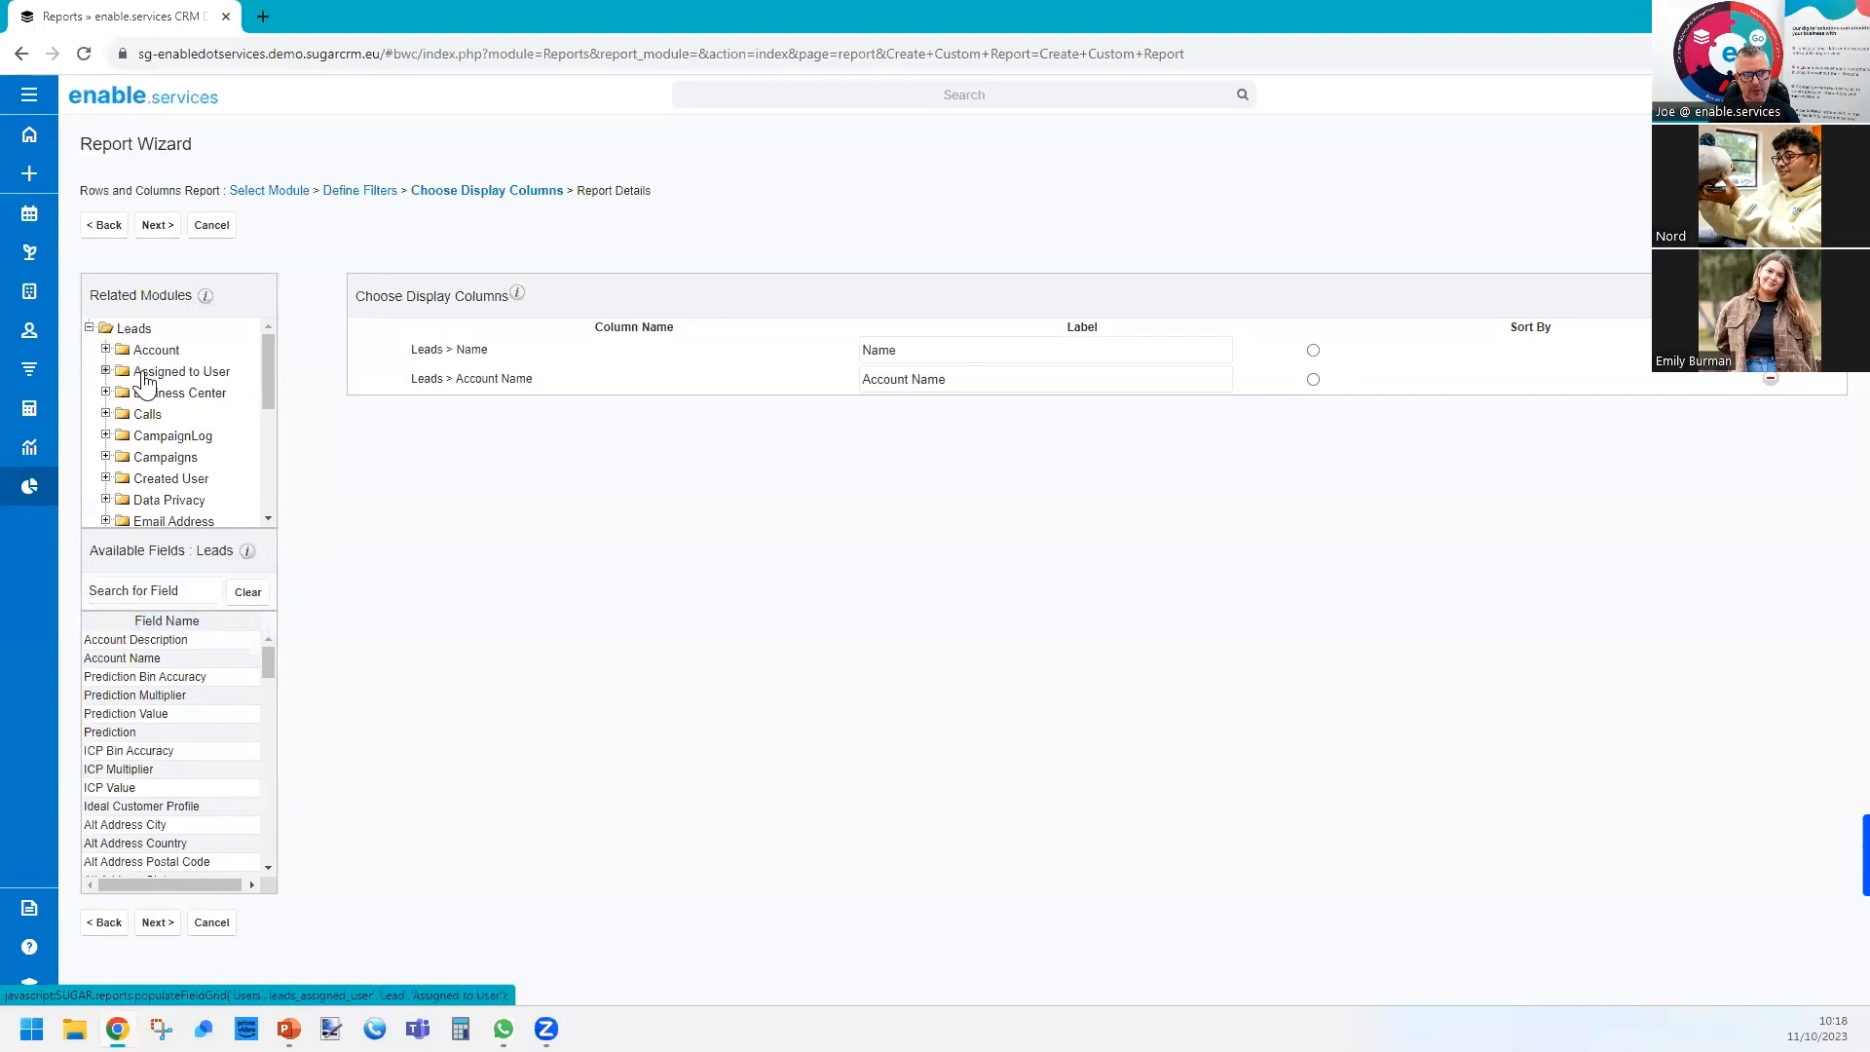
{"action": "left_click_drag", "start_coordinate": [130, 546], "coordinate": [246, 569]}
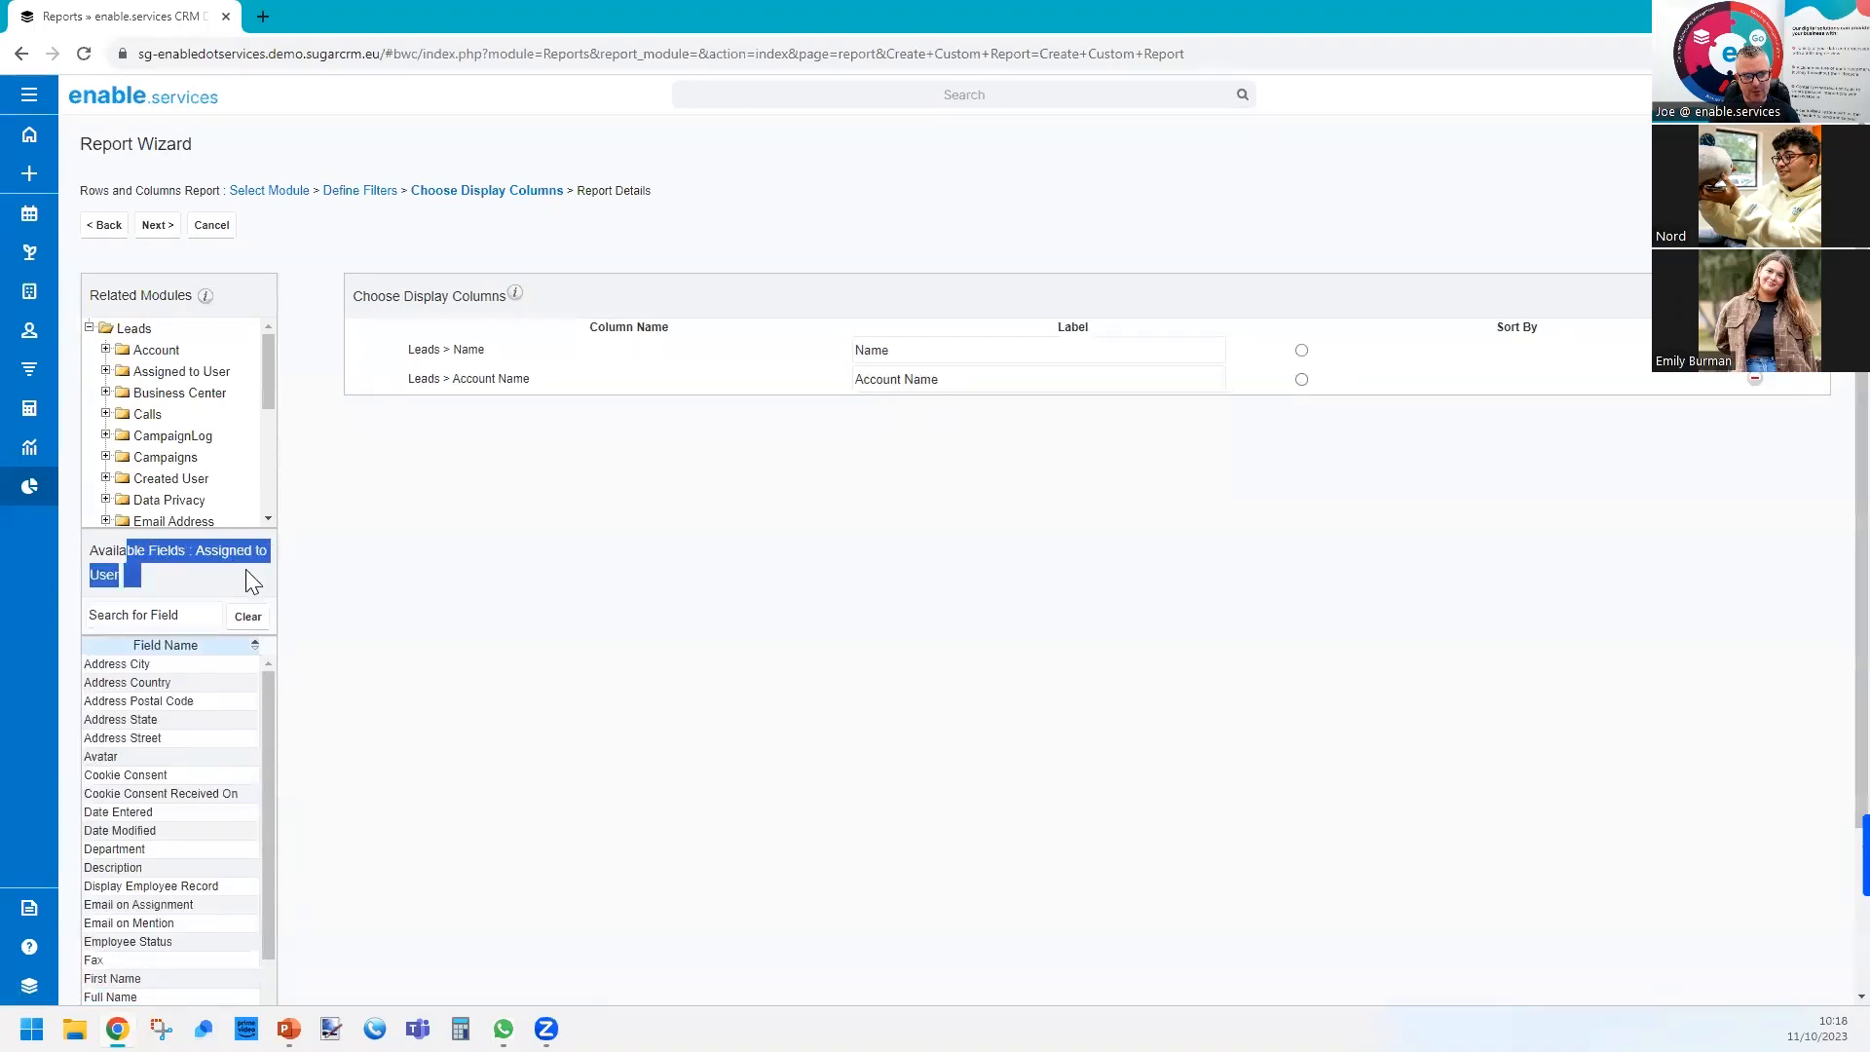
{"action": "left_click", "coordinate": [193, 608]}
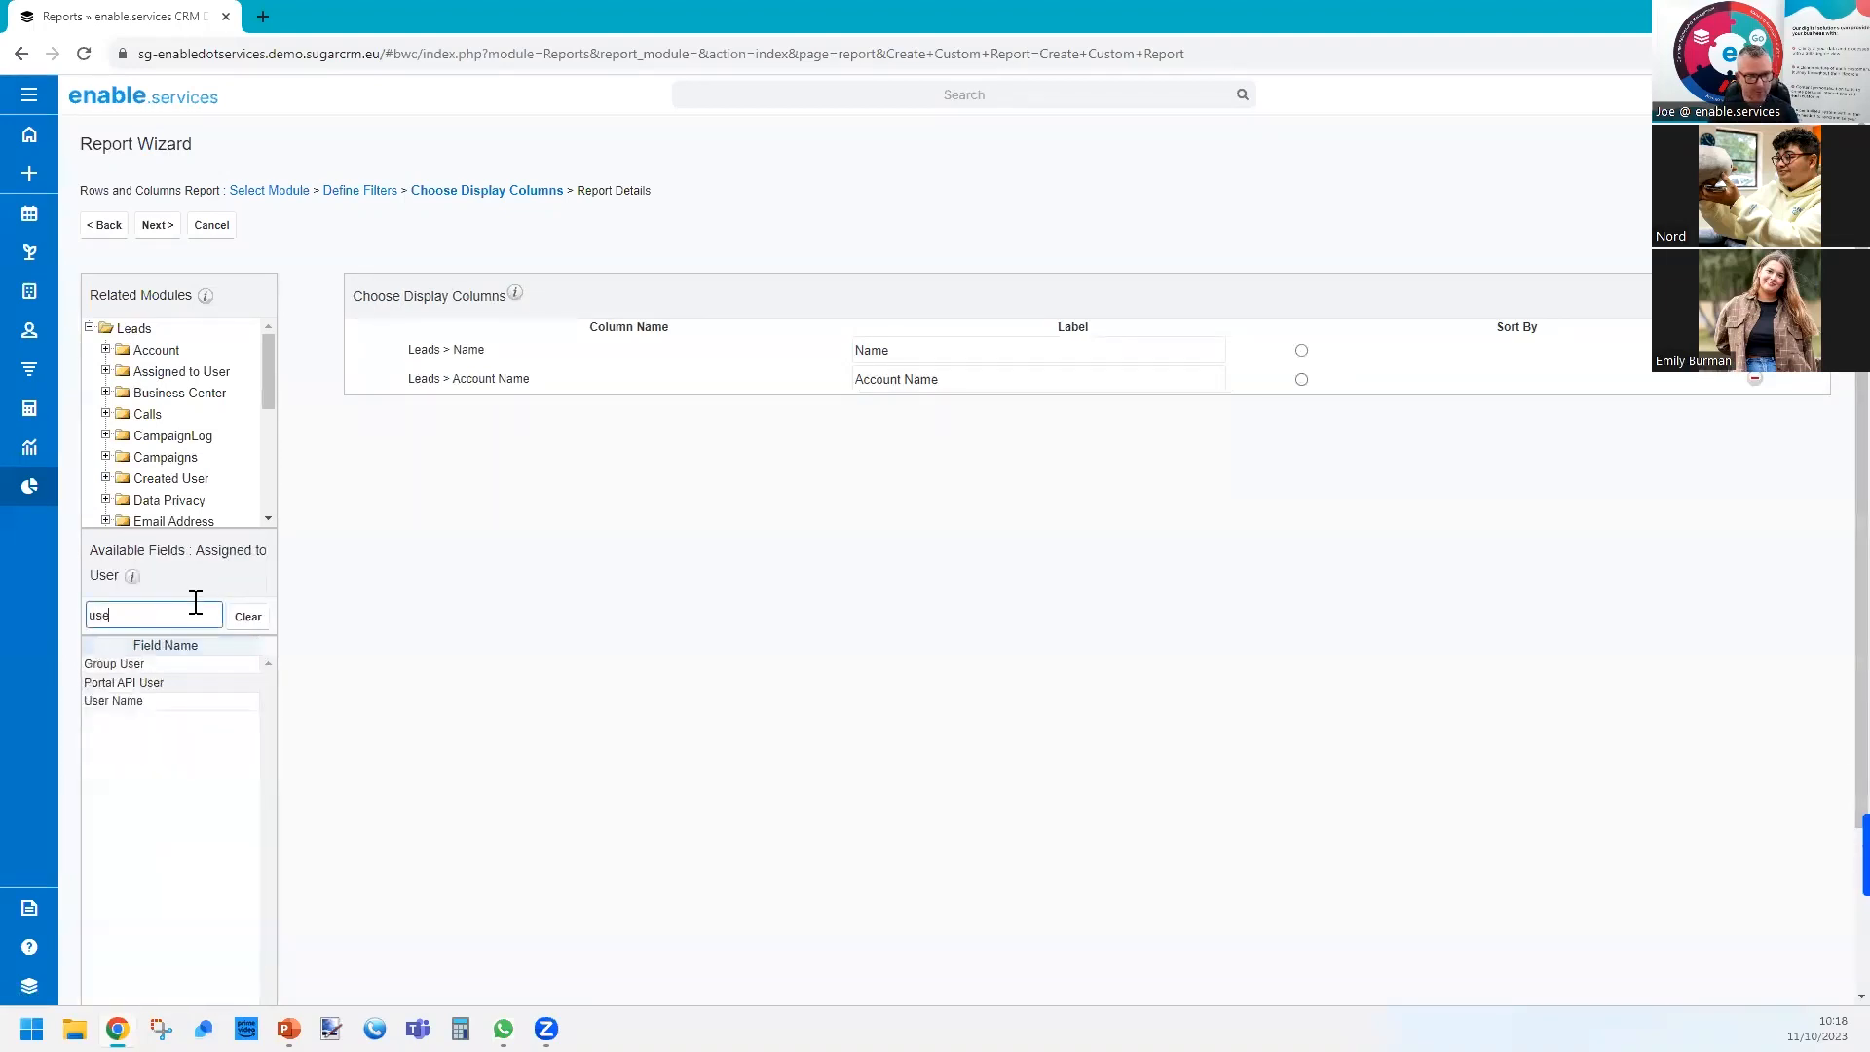
{"action": "left_click", "coordinate": [167, 701]}
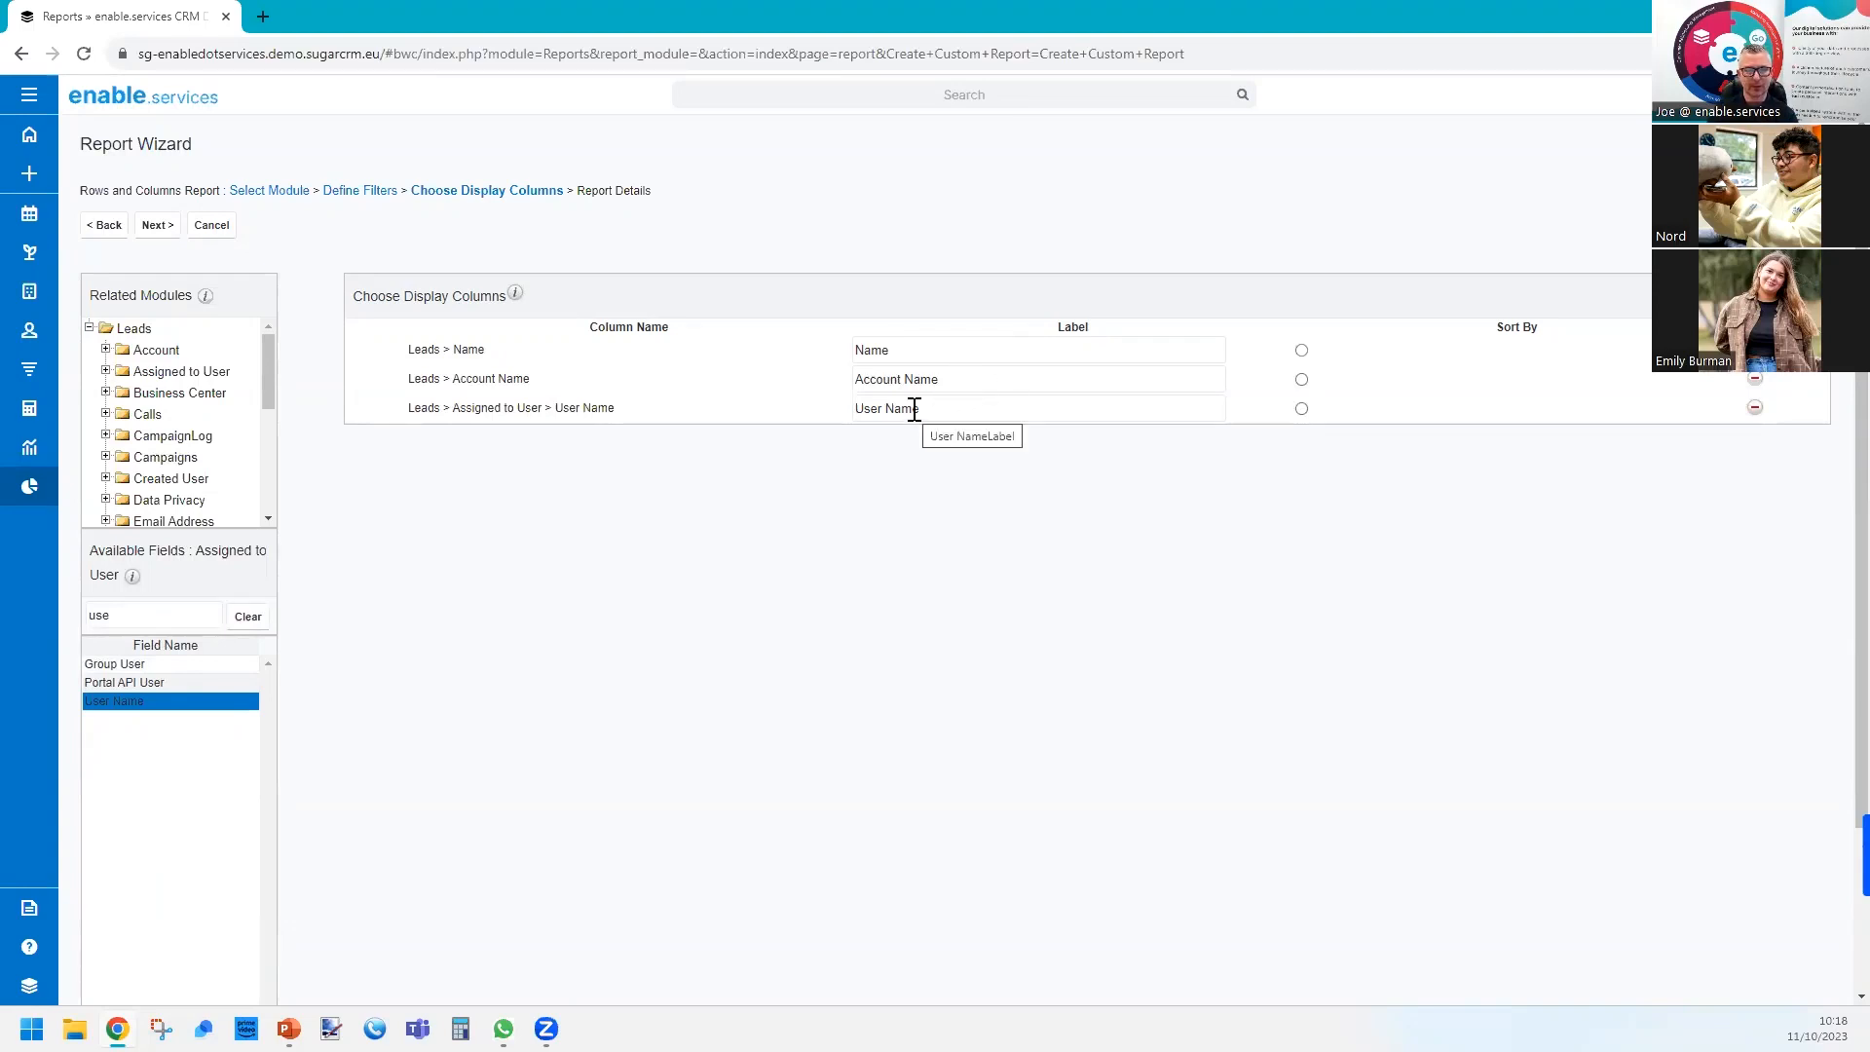
Continue to the report details, preview the report's results and close the preview.
{"action": "left_click", "coordinate": [156, 228]}
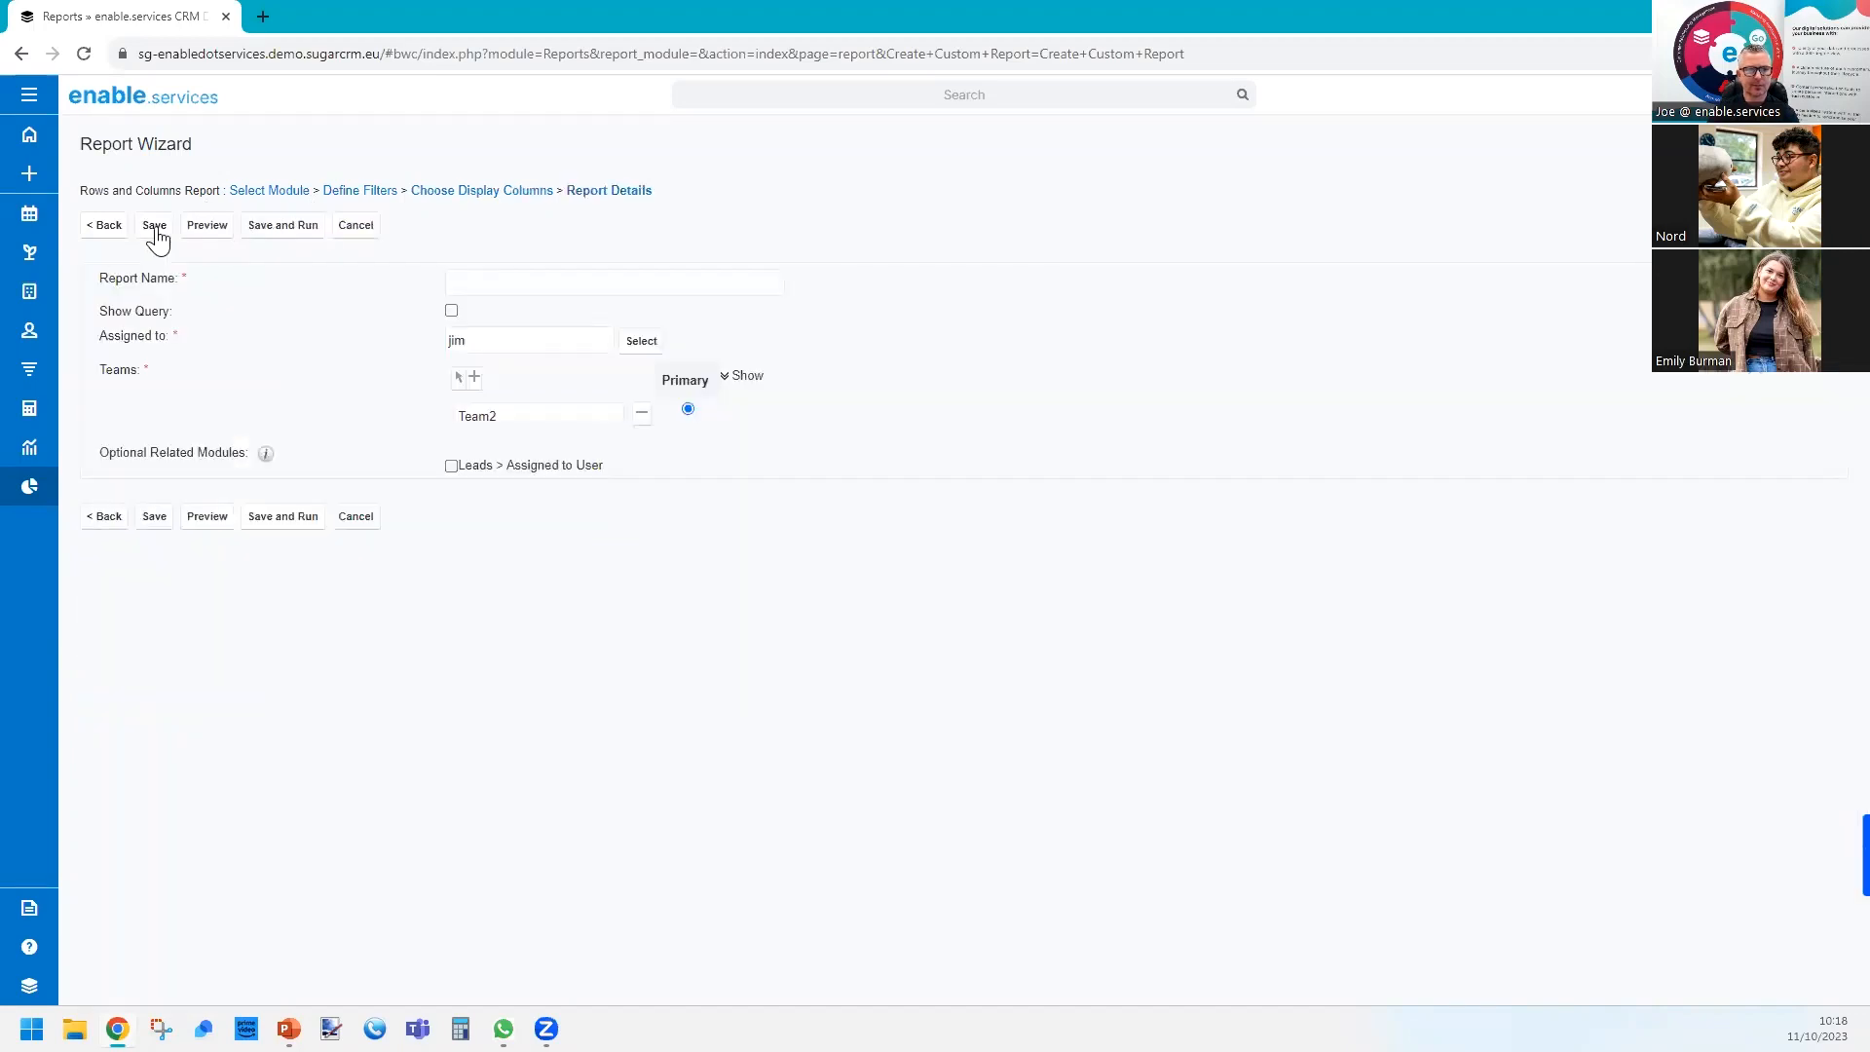
{"action": "left_click", "coordinate": [210, 231]}
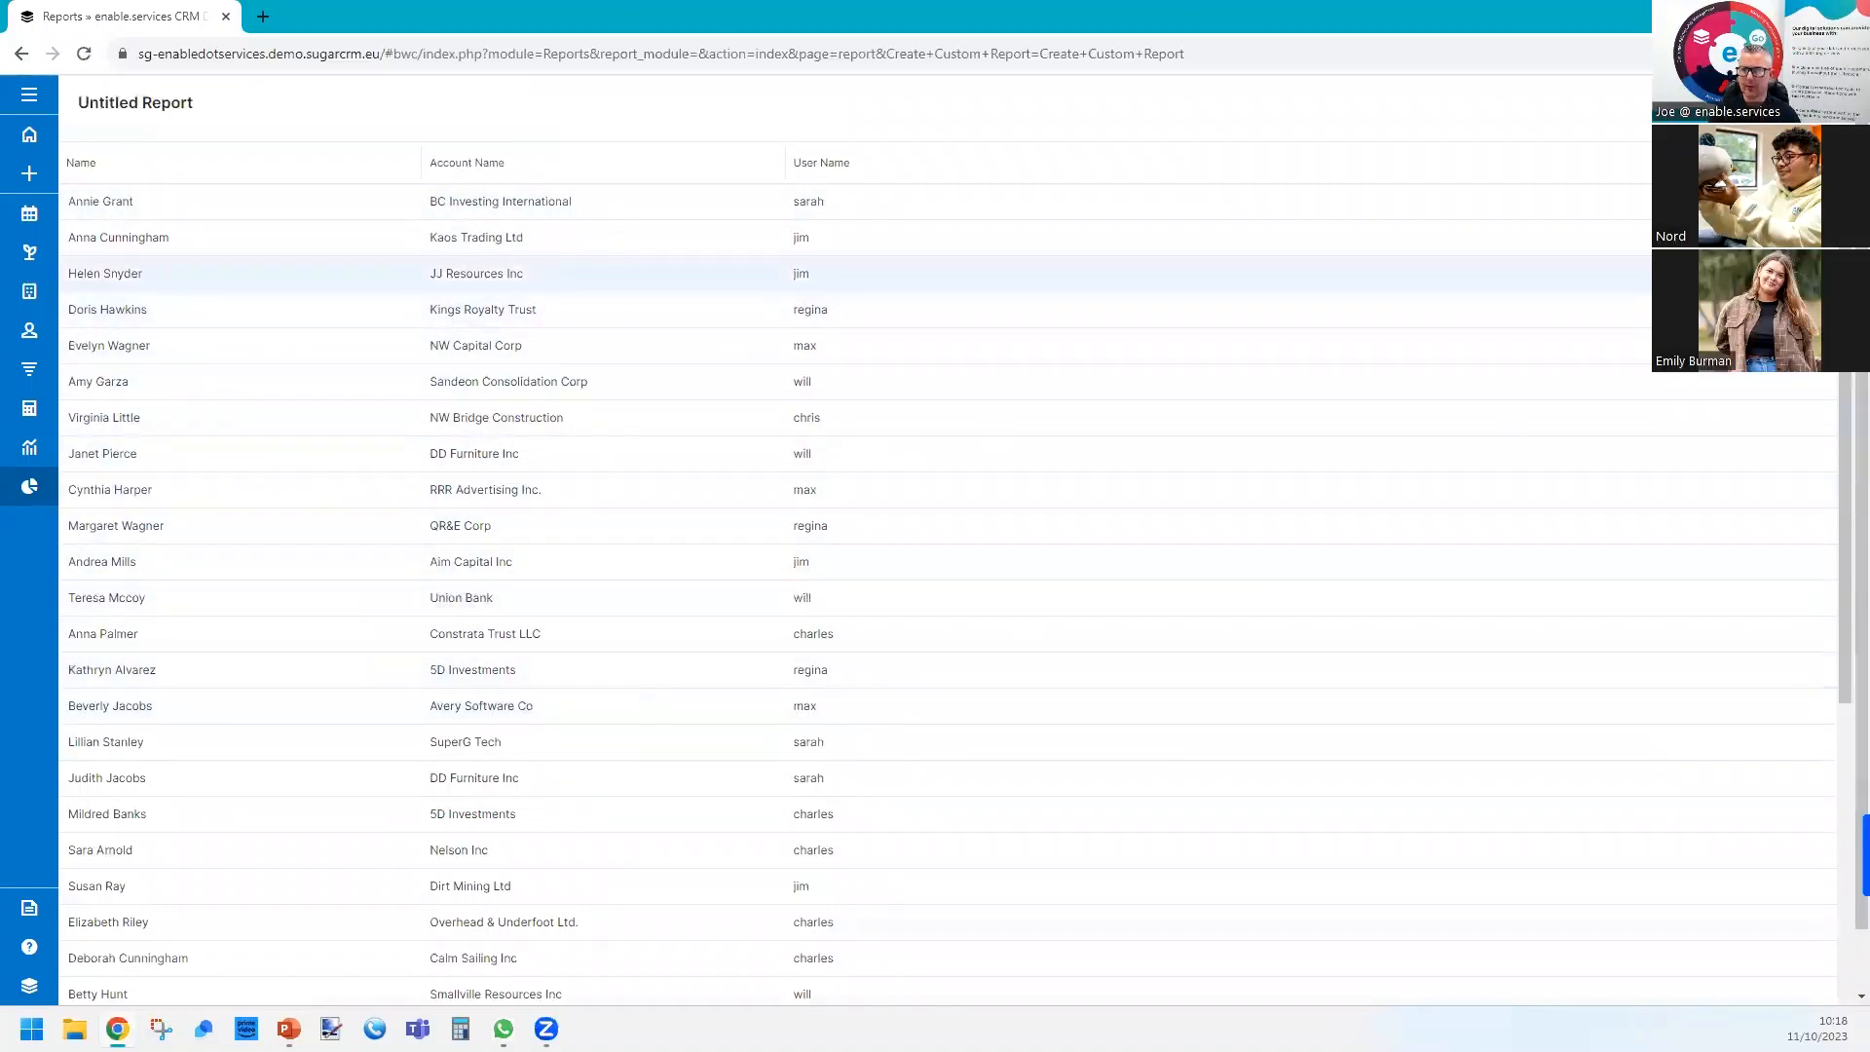
{"action": "left_click", "coordinate": [1812, 103]}
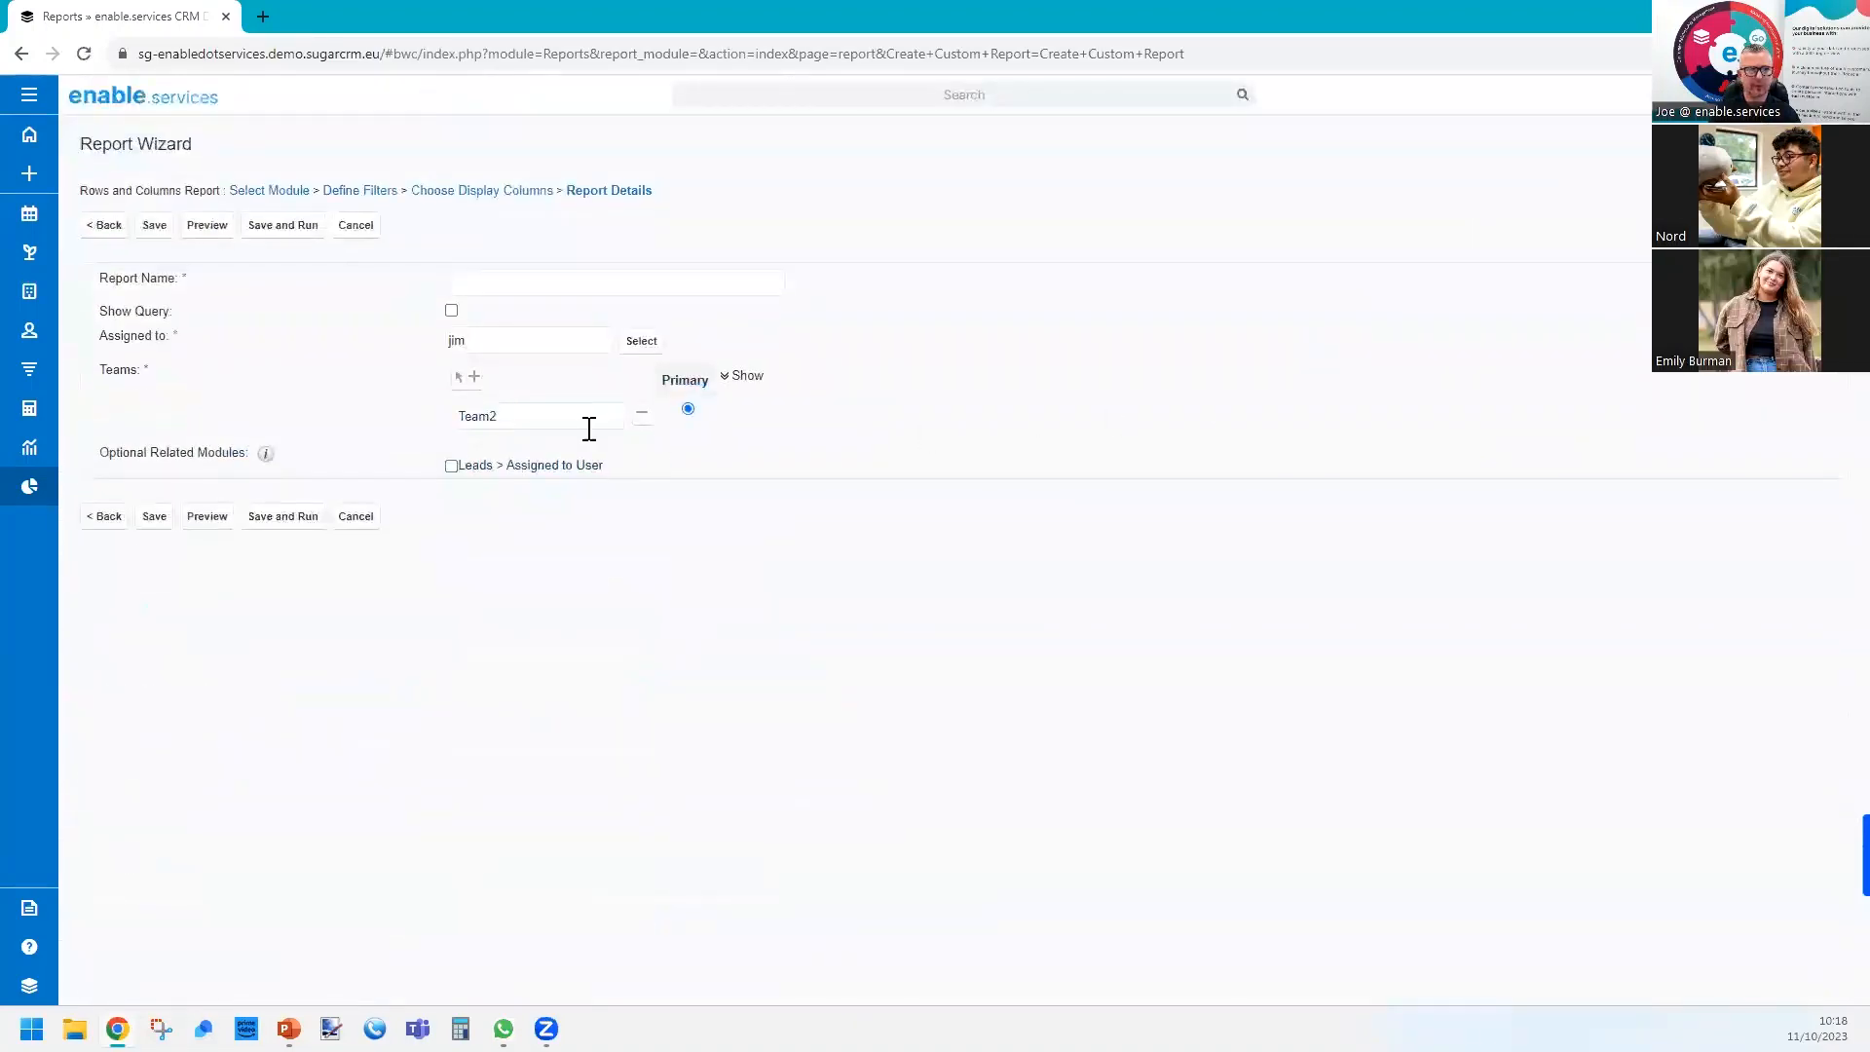
{"action": "left_click", "coordinate": [496, 289]}
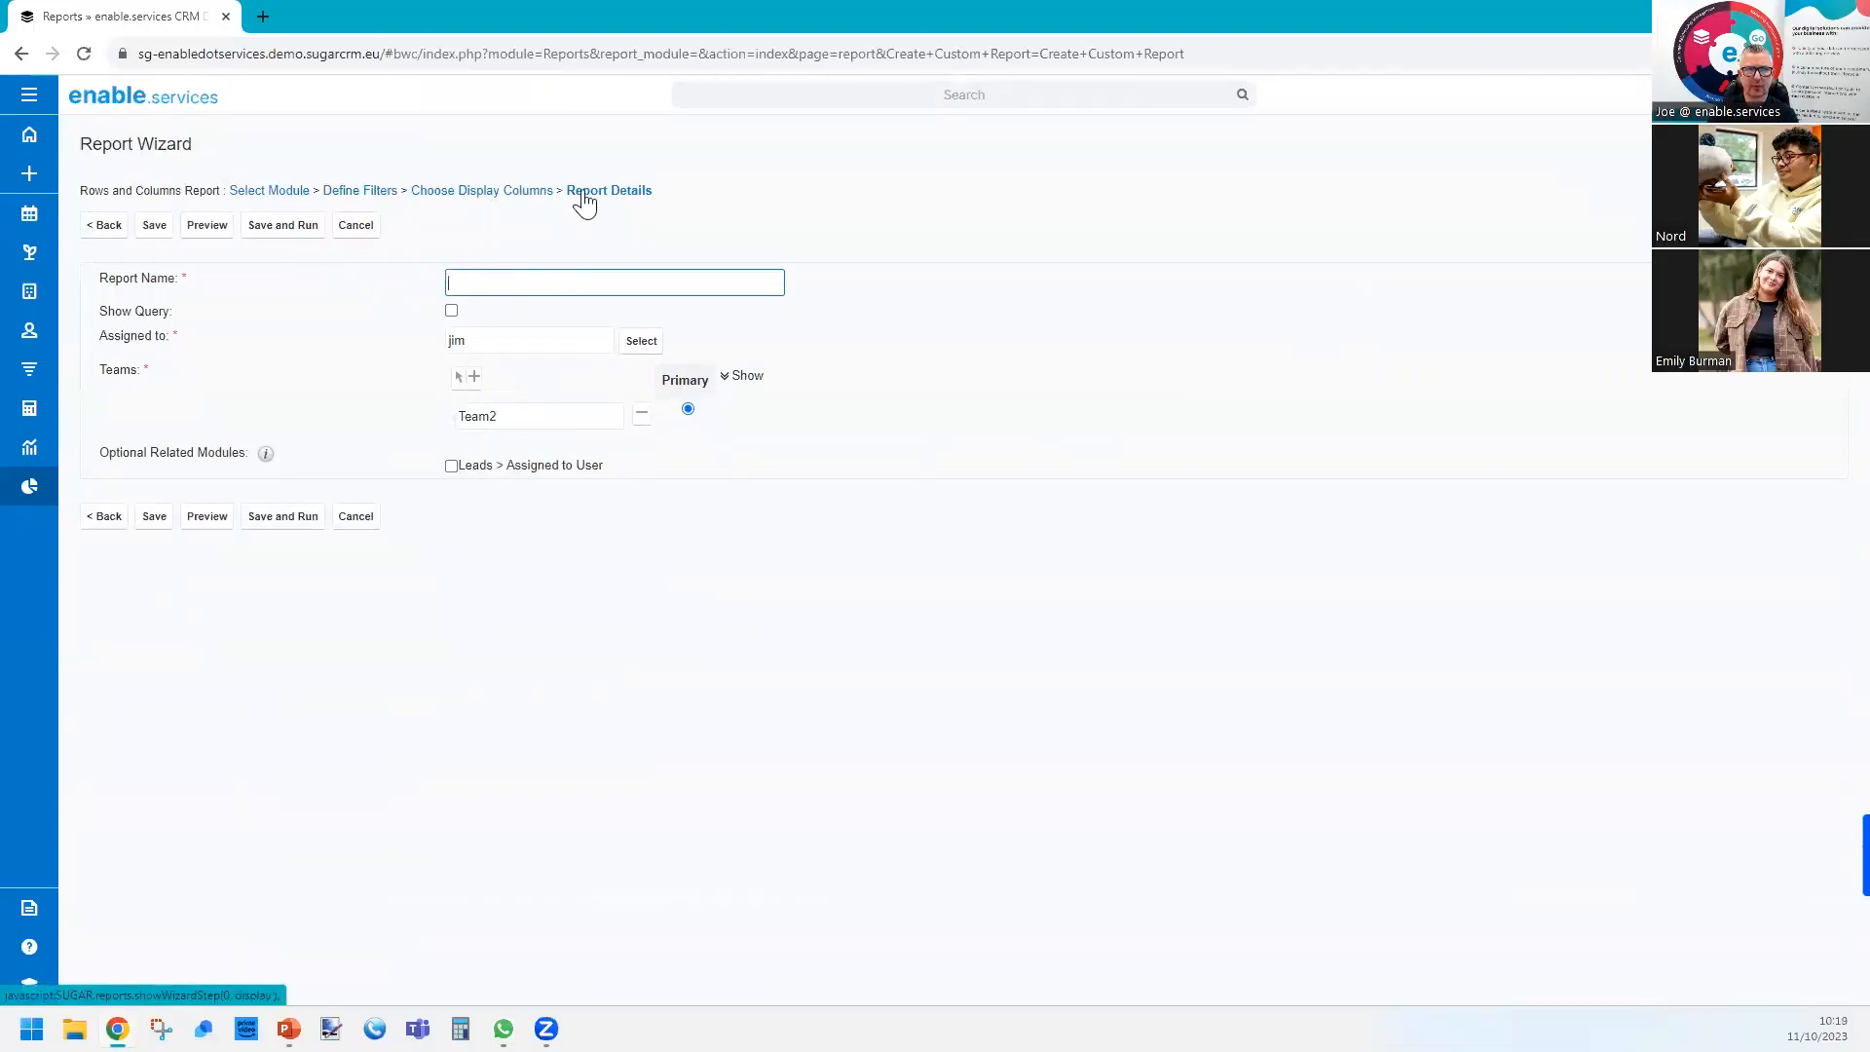
Return to the filter definition and add the Email Address field from the related Email Address module as a filter set to Is Not Empty.
{"action": "left_click", "coordinate": [374, 201]}
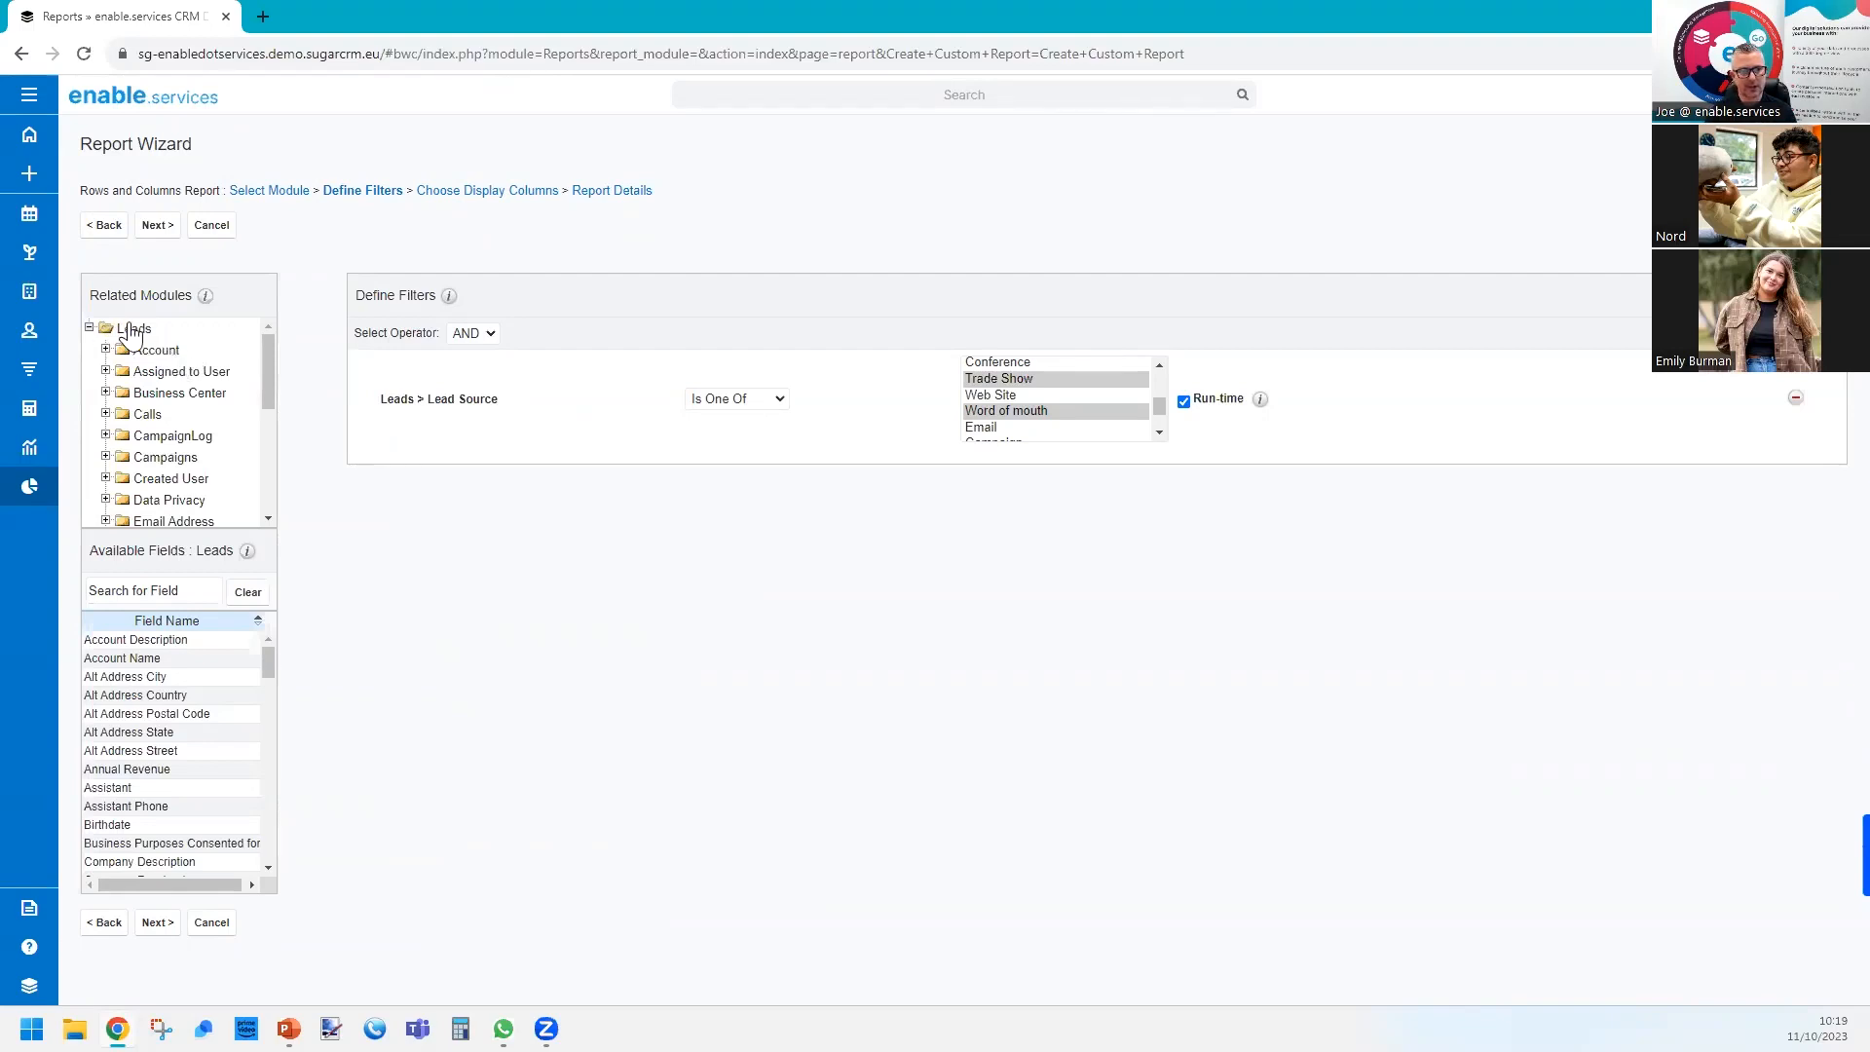
{"action": "left_click", "coordinate": [171, 526]}
{"action": "left_click_drag", "start_coordinate": [136, 551], "coordinate": [182, 571]}
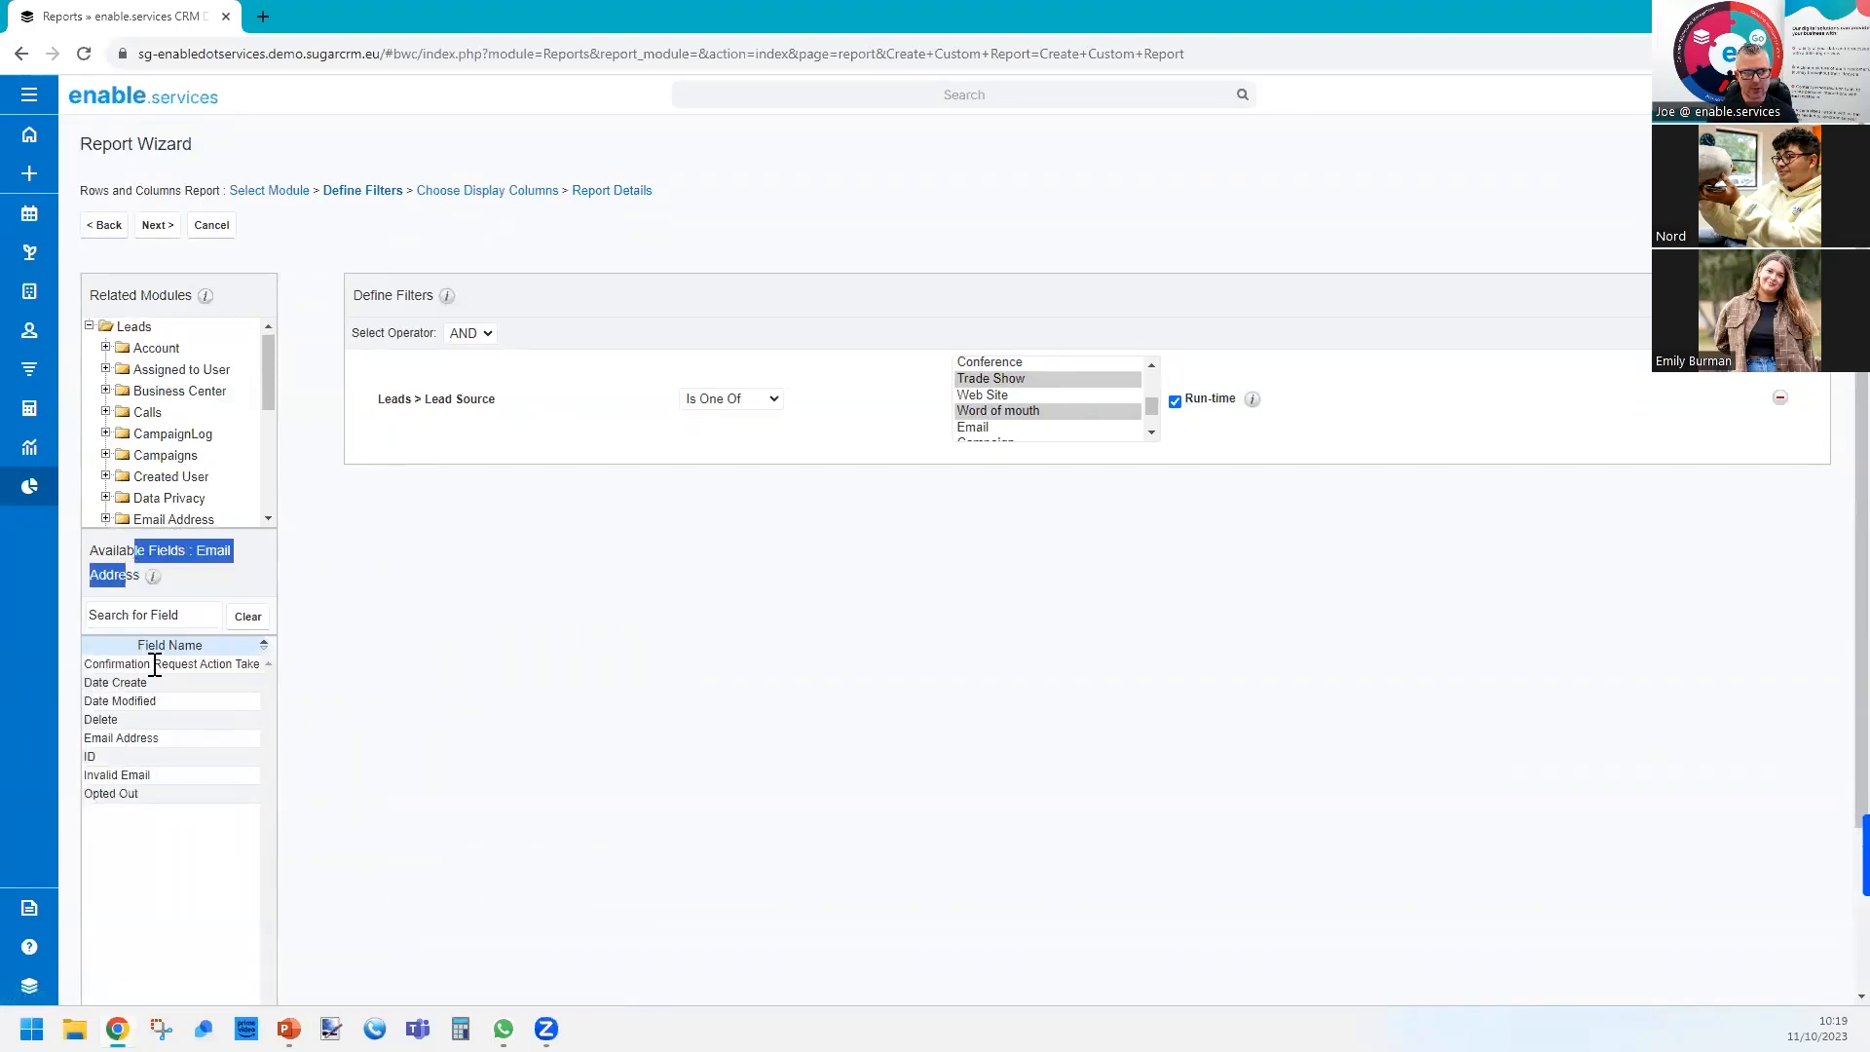
{"action": "left_click", "coordinate": [130, 738]}
{"action": "left_click", "coordinate": [911, 461]}
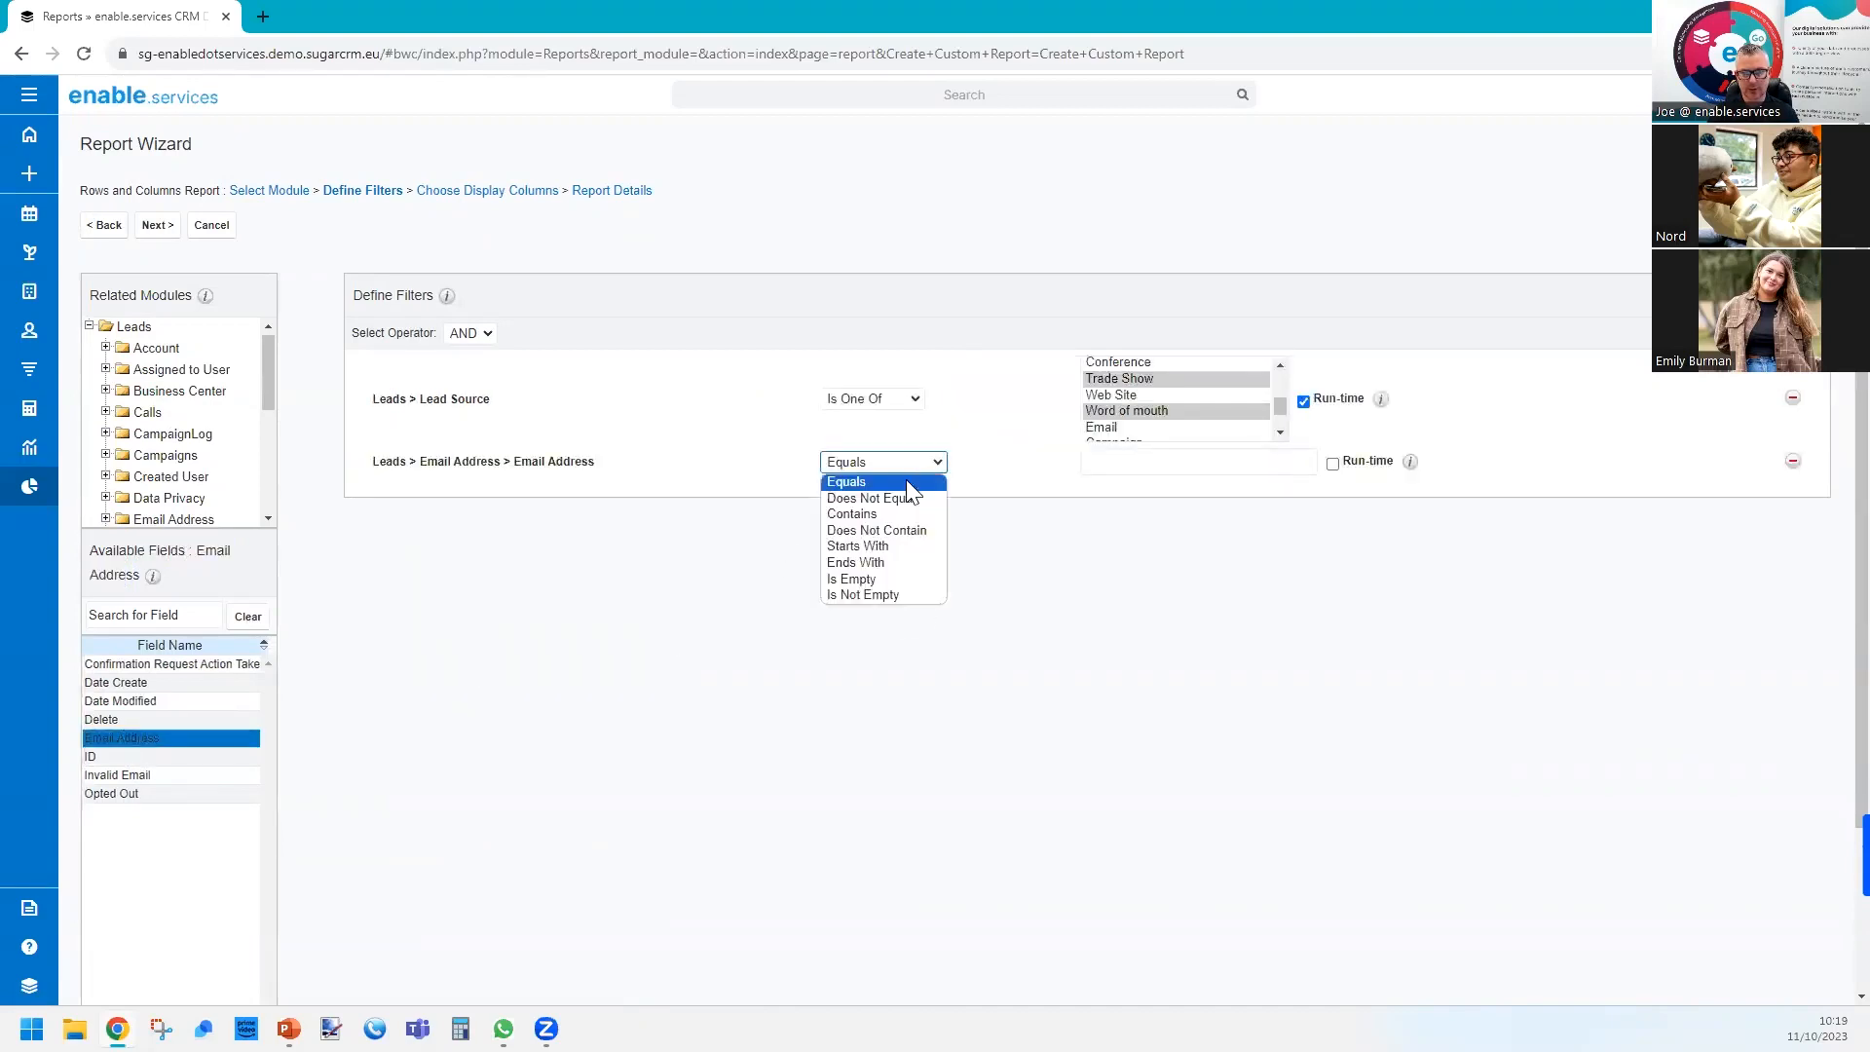
{"action": "left_click", "coordinate": [877, 596]}
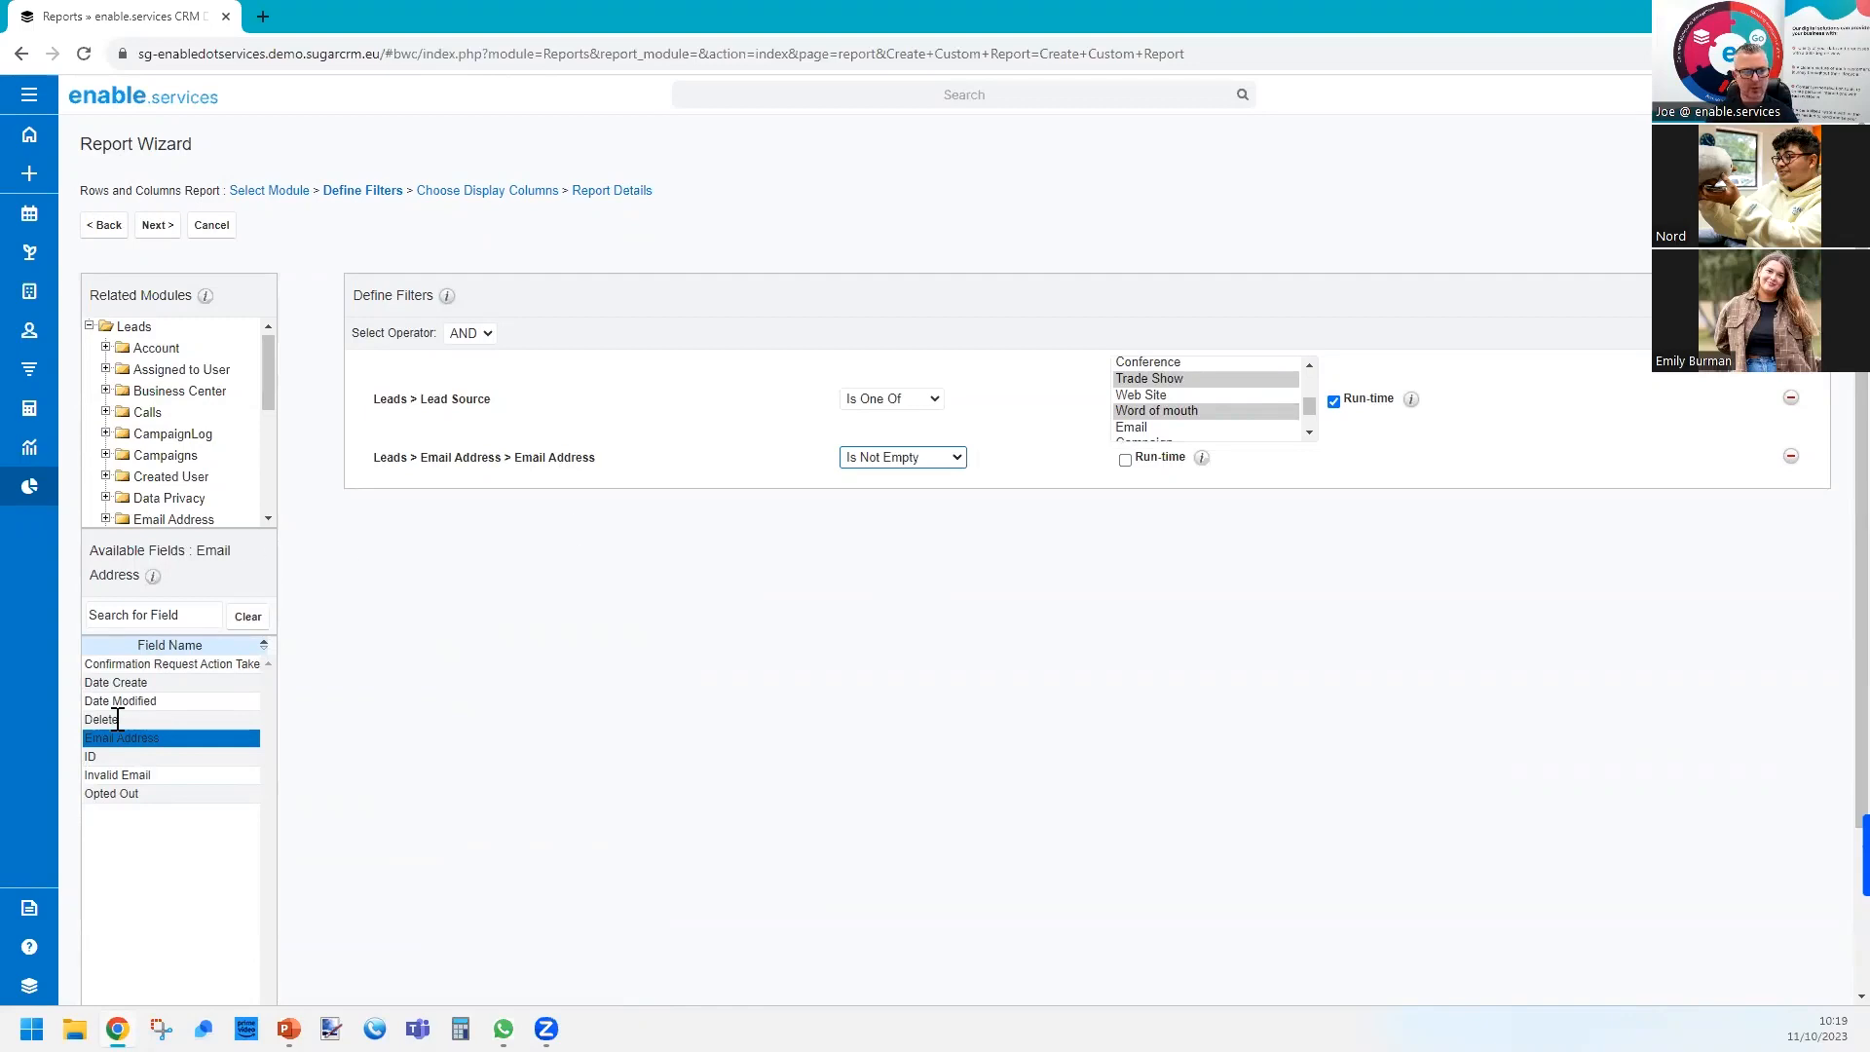
Add the Invalid Email and Opted Out fields of Email Address as filters, both set to Equals no.
{"action": "double_click", "coordinate": [124, 777]}
{"action": "double_click", "coordinate": [125, 793]}
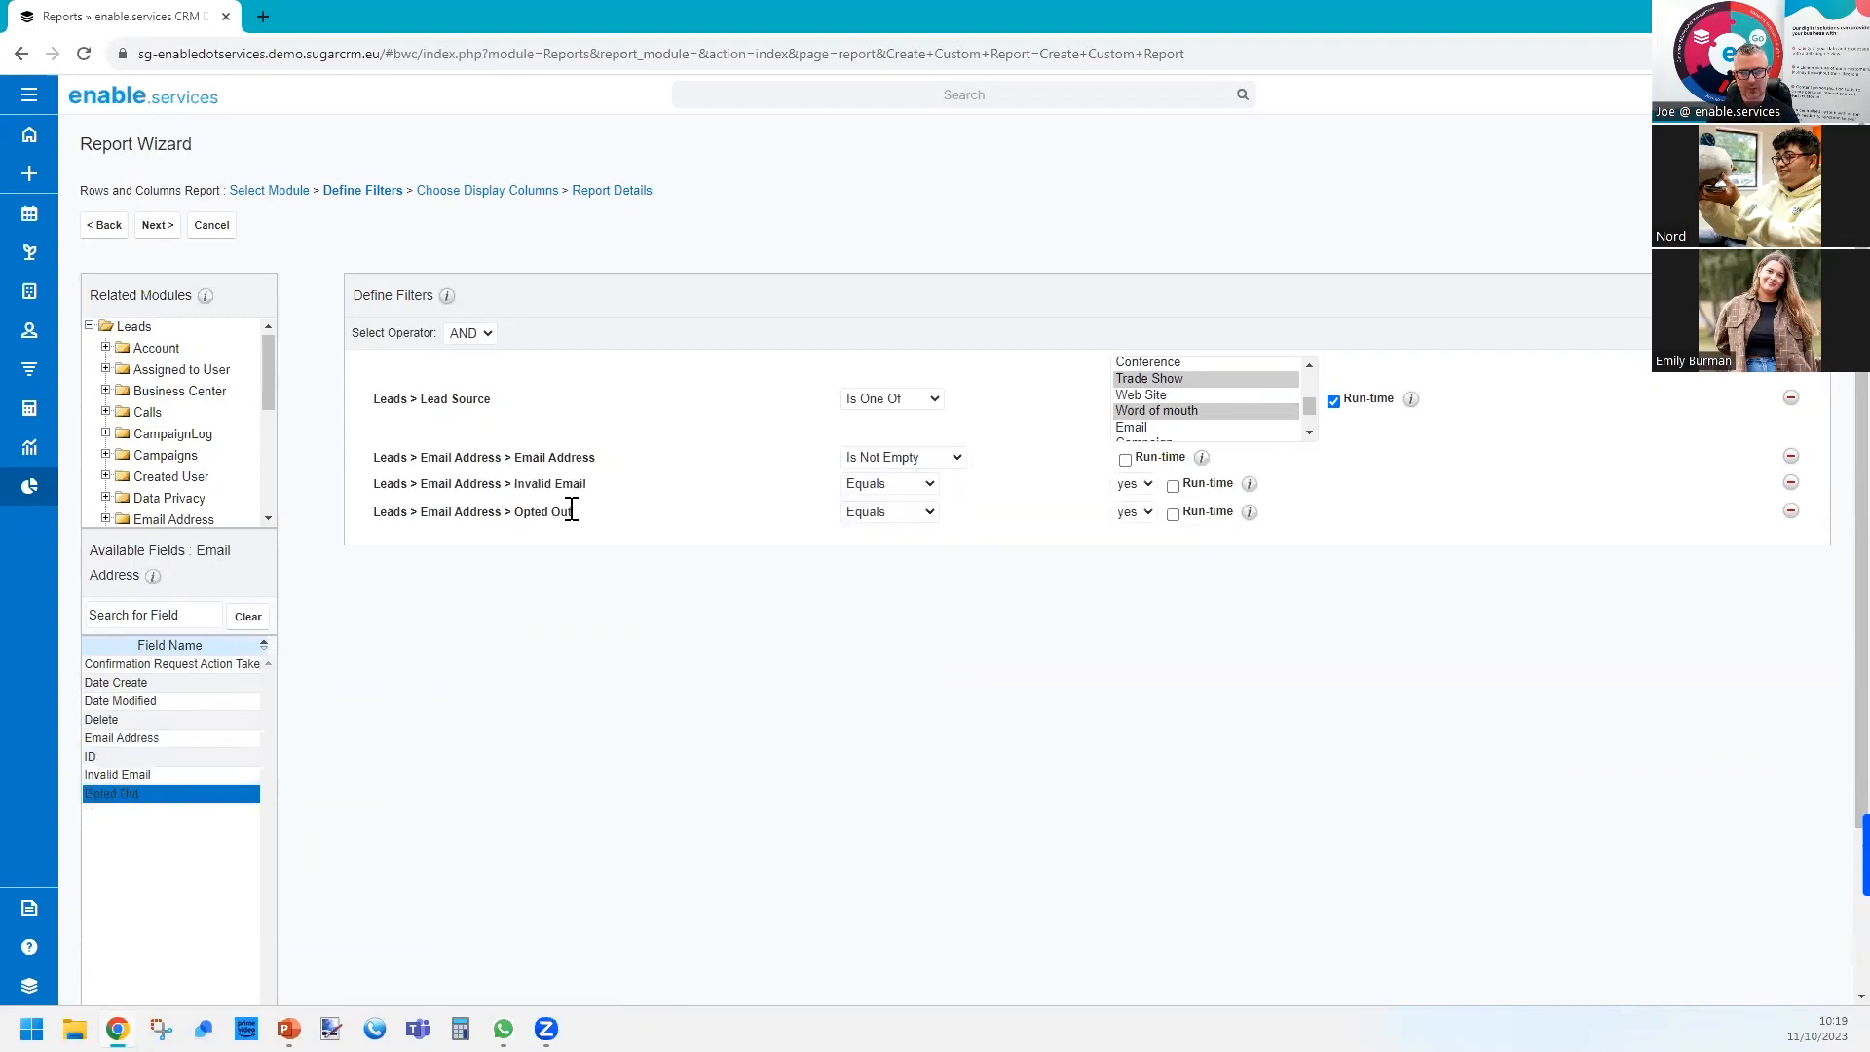
{"action": "left_click", "coordinate": [1147, 485]}
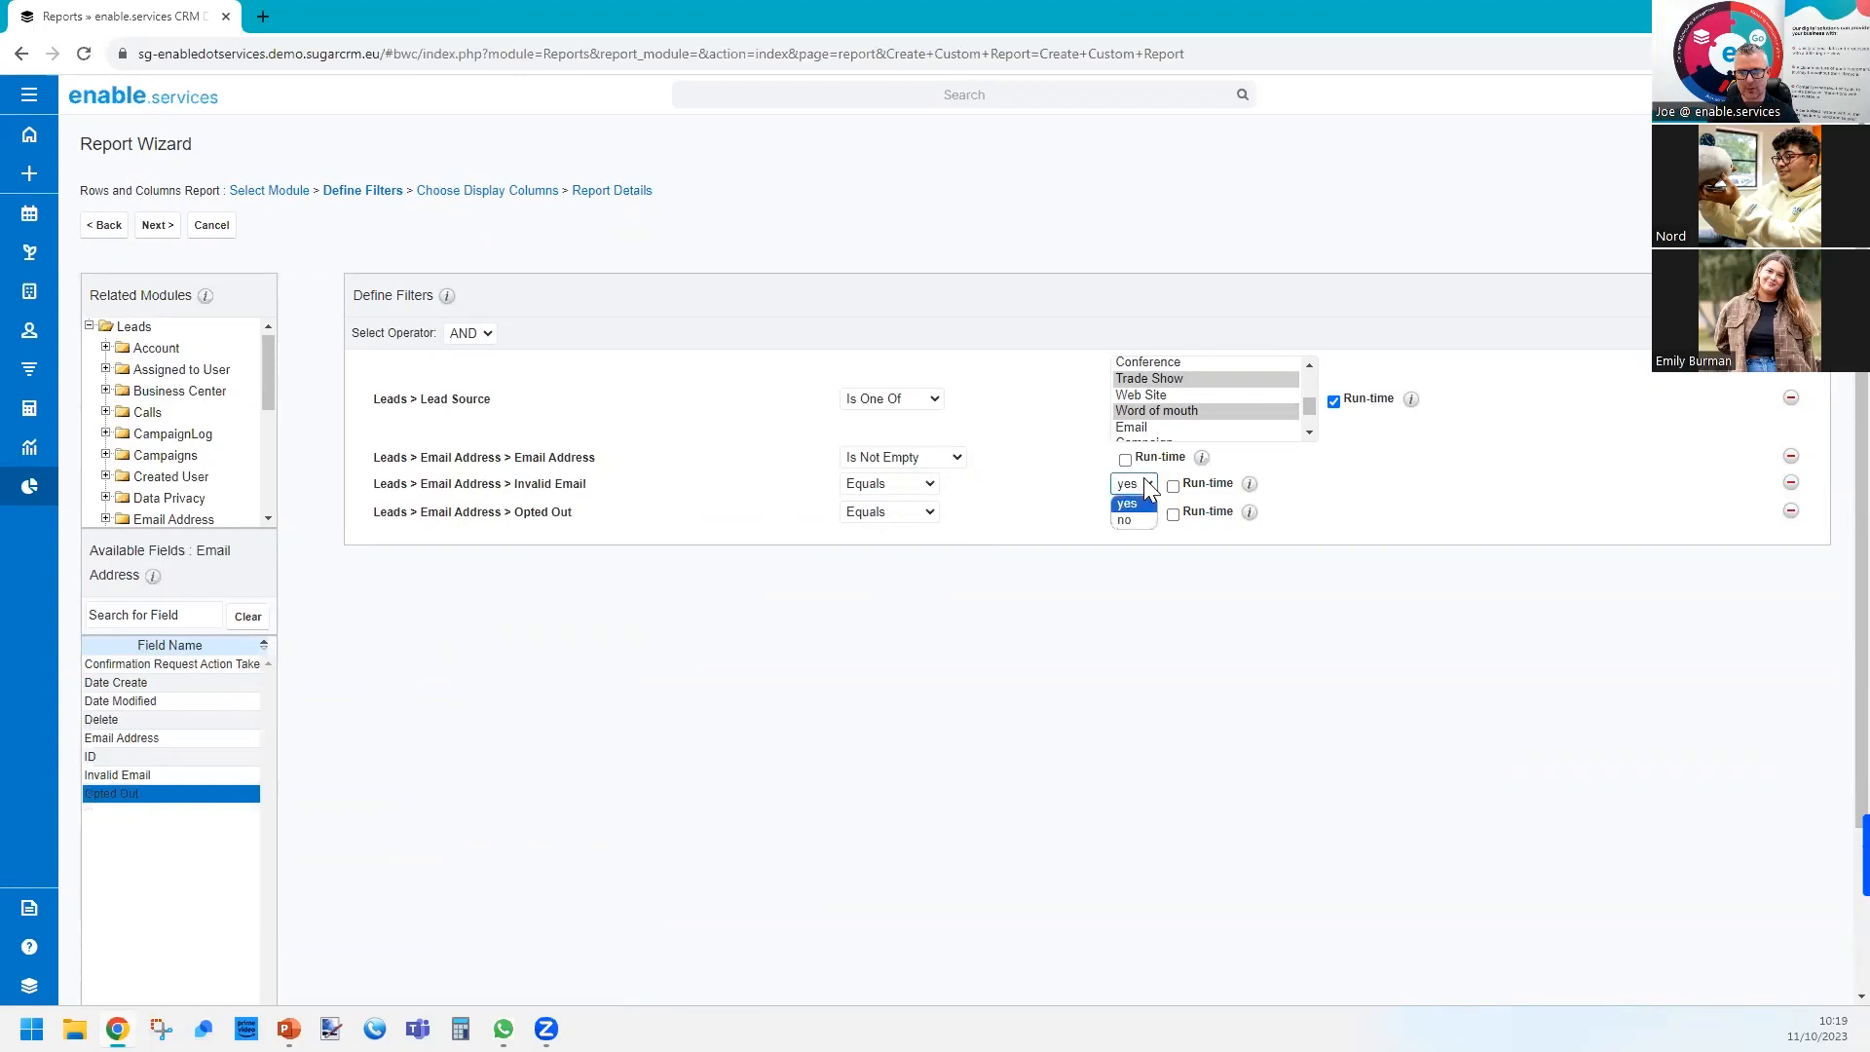
{"action": "left_click", "coordinate": [1128, 521]}
{"action": "left_click", "coordinate": [1135, 514]}
{"action": "left_click", "coordinate": [1126, 549]}
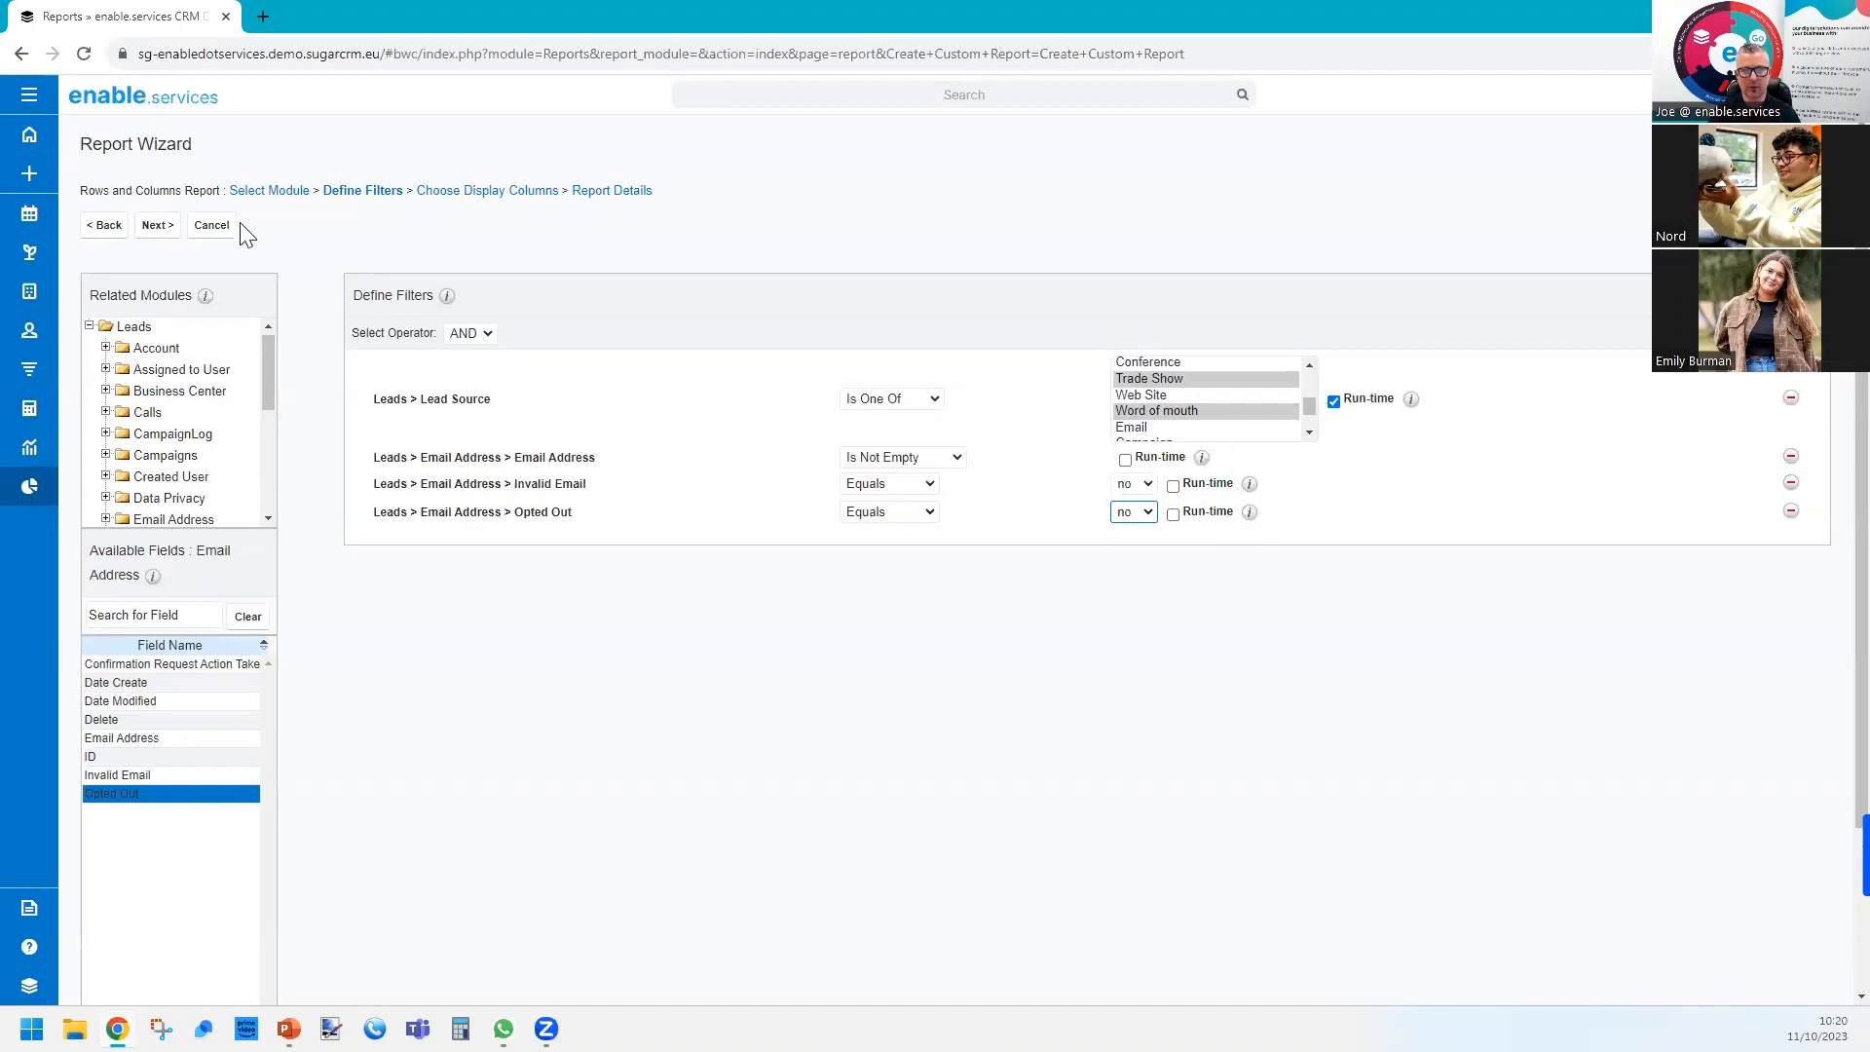
Continue through the display columns to the report details and name the report Target List.
{"action": "left_click", "coordinate": [158, 225]}
{"action": "left_click", "coordinate": [156, 225]}
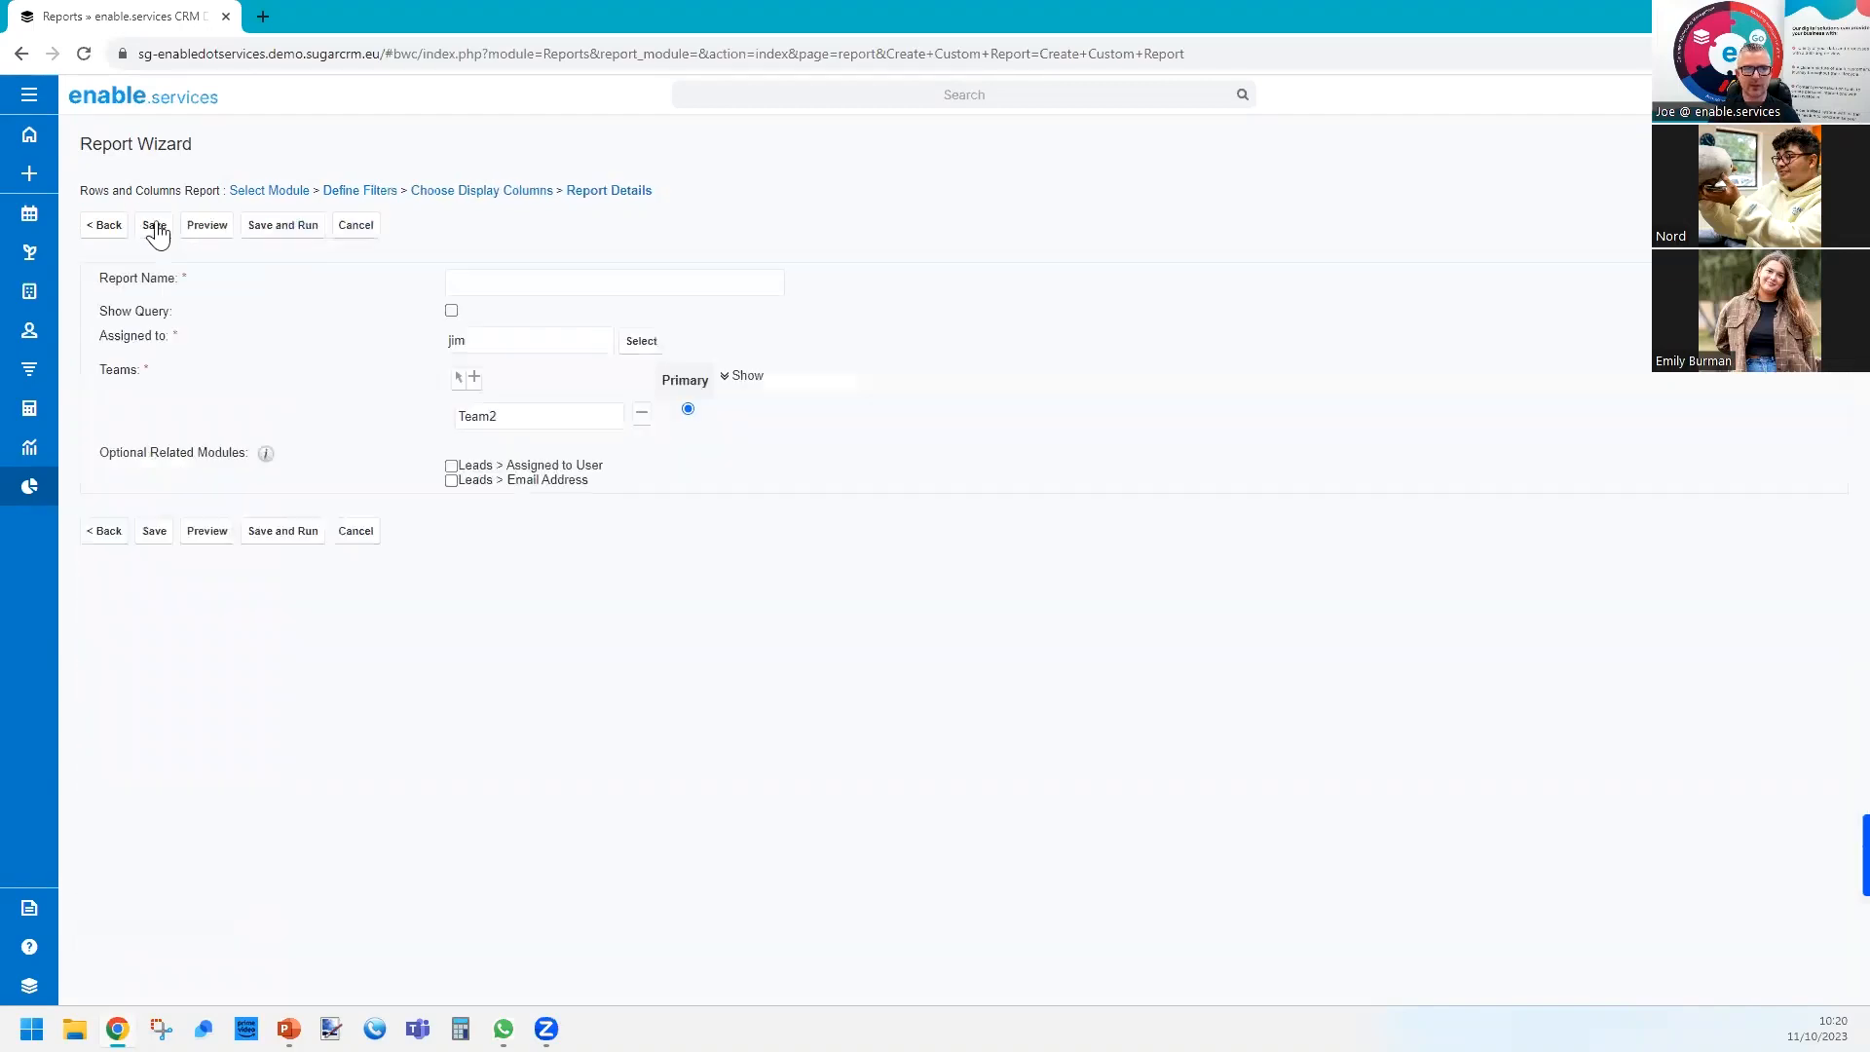
{"action": "left_click", "coordinate": [522, 286]}
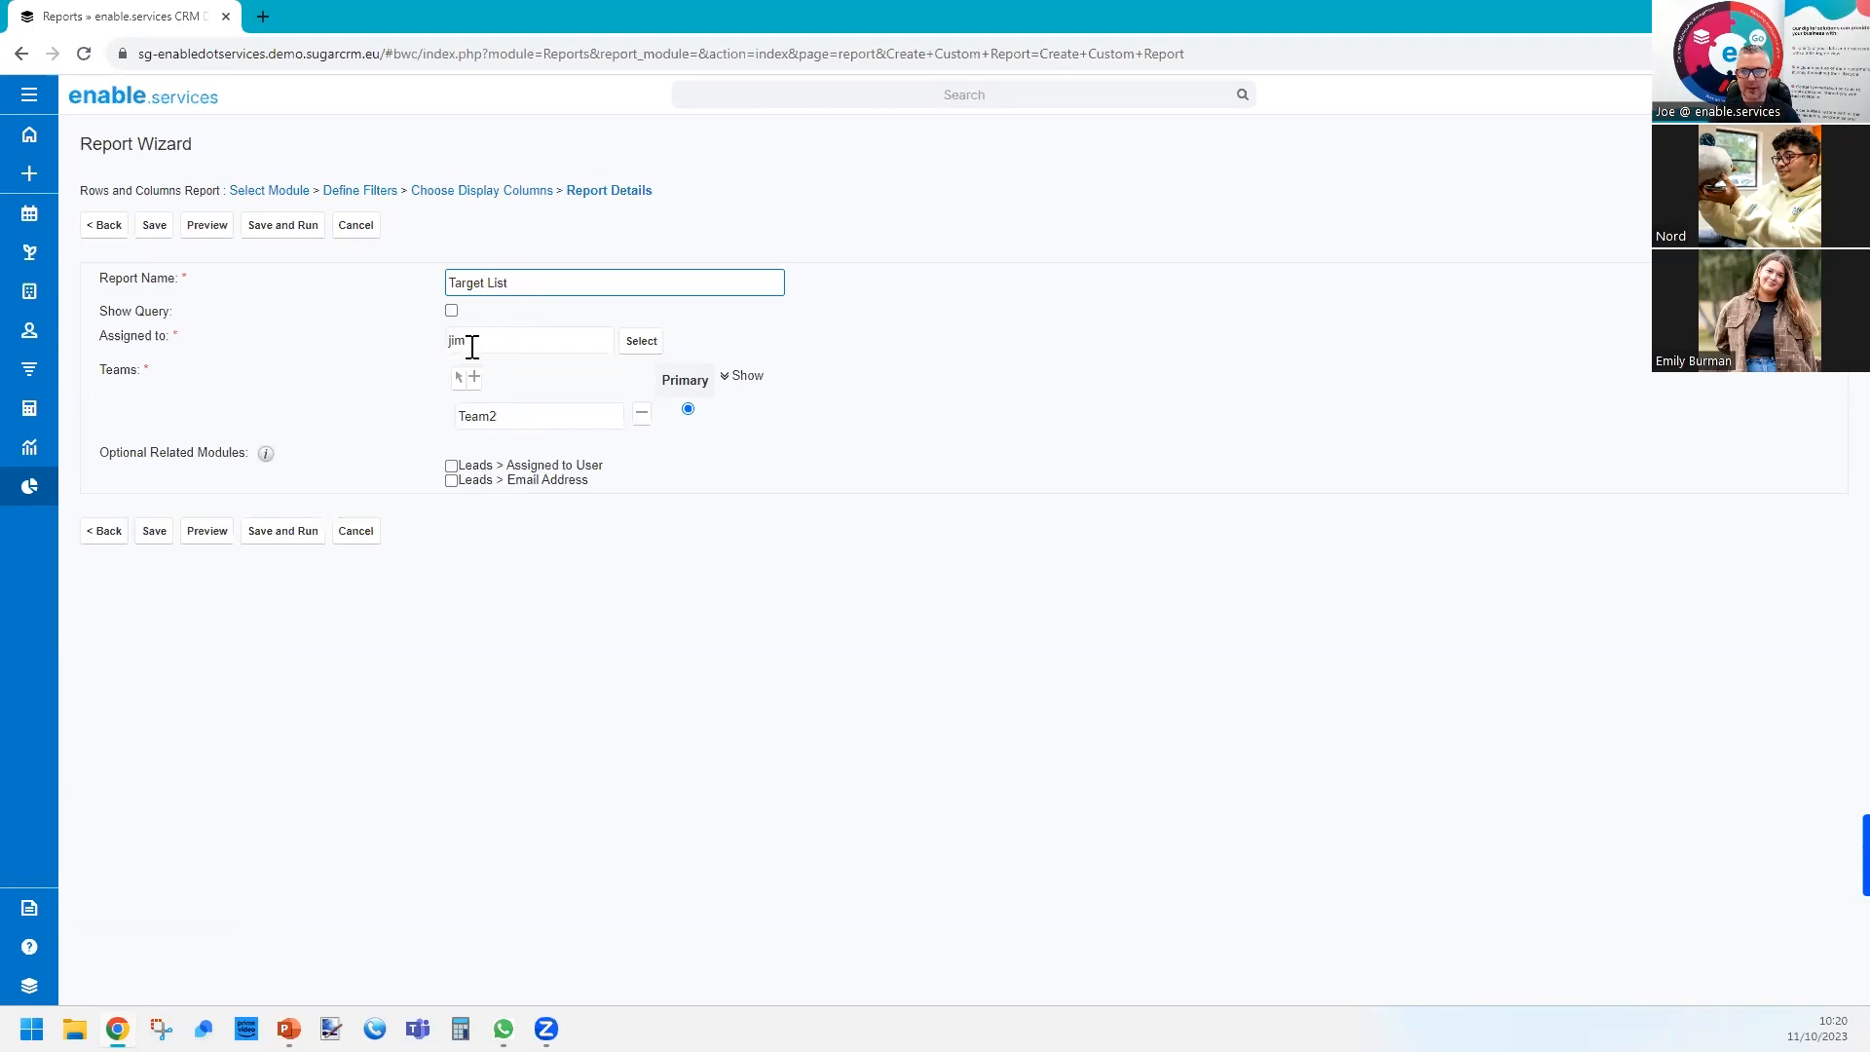
Assign the report to a different user, keep Team2 as its team, and save and run it.
{"action": "left_click_drag", "start_coordinate": [473, 335], "coordinate": [451, 343]}
{"action": "key", "text": "BackSpace"}
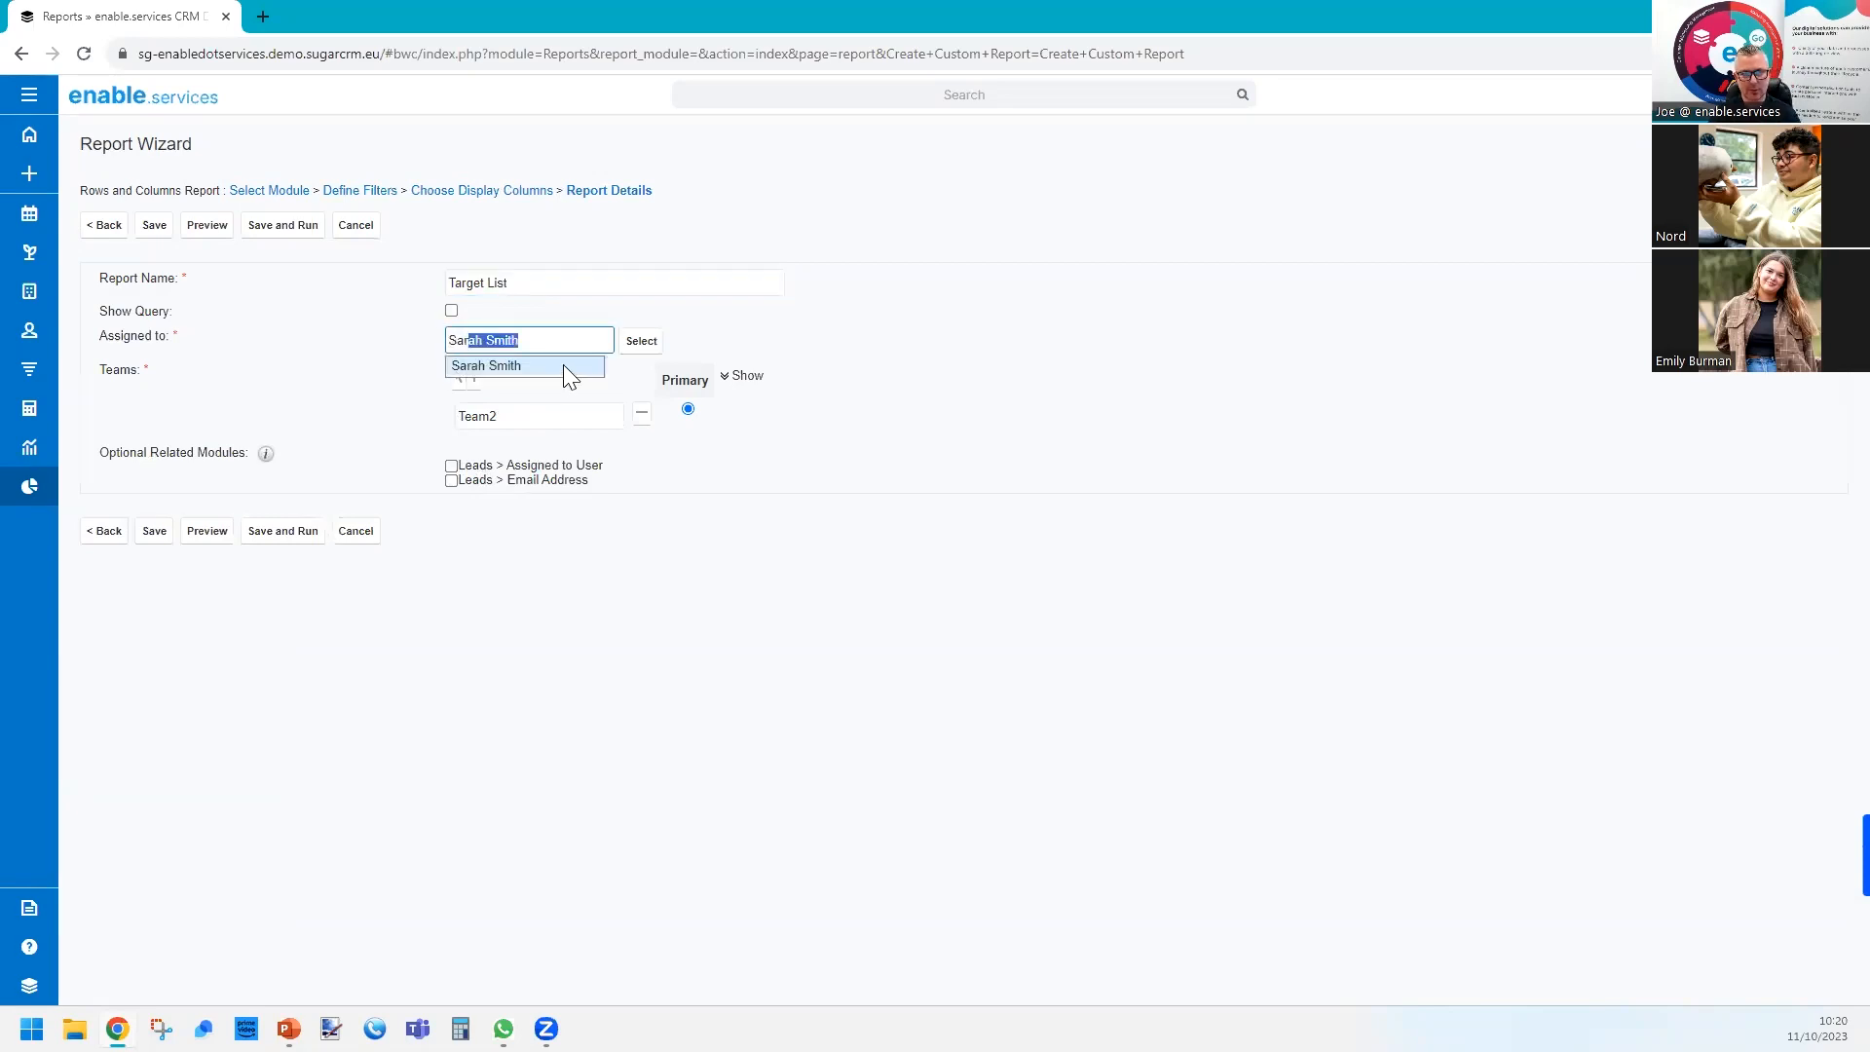
{"action": "left_click", "coordinate": [740, 320]}
{"action": "left_click_drag", "start_coordinate": [521, 419], "coordinate": [432, 430]}
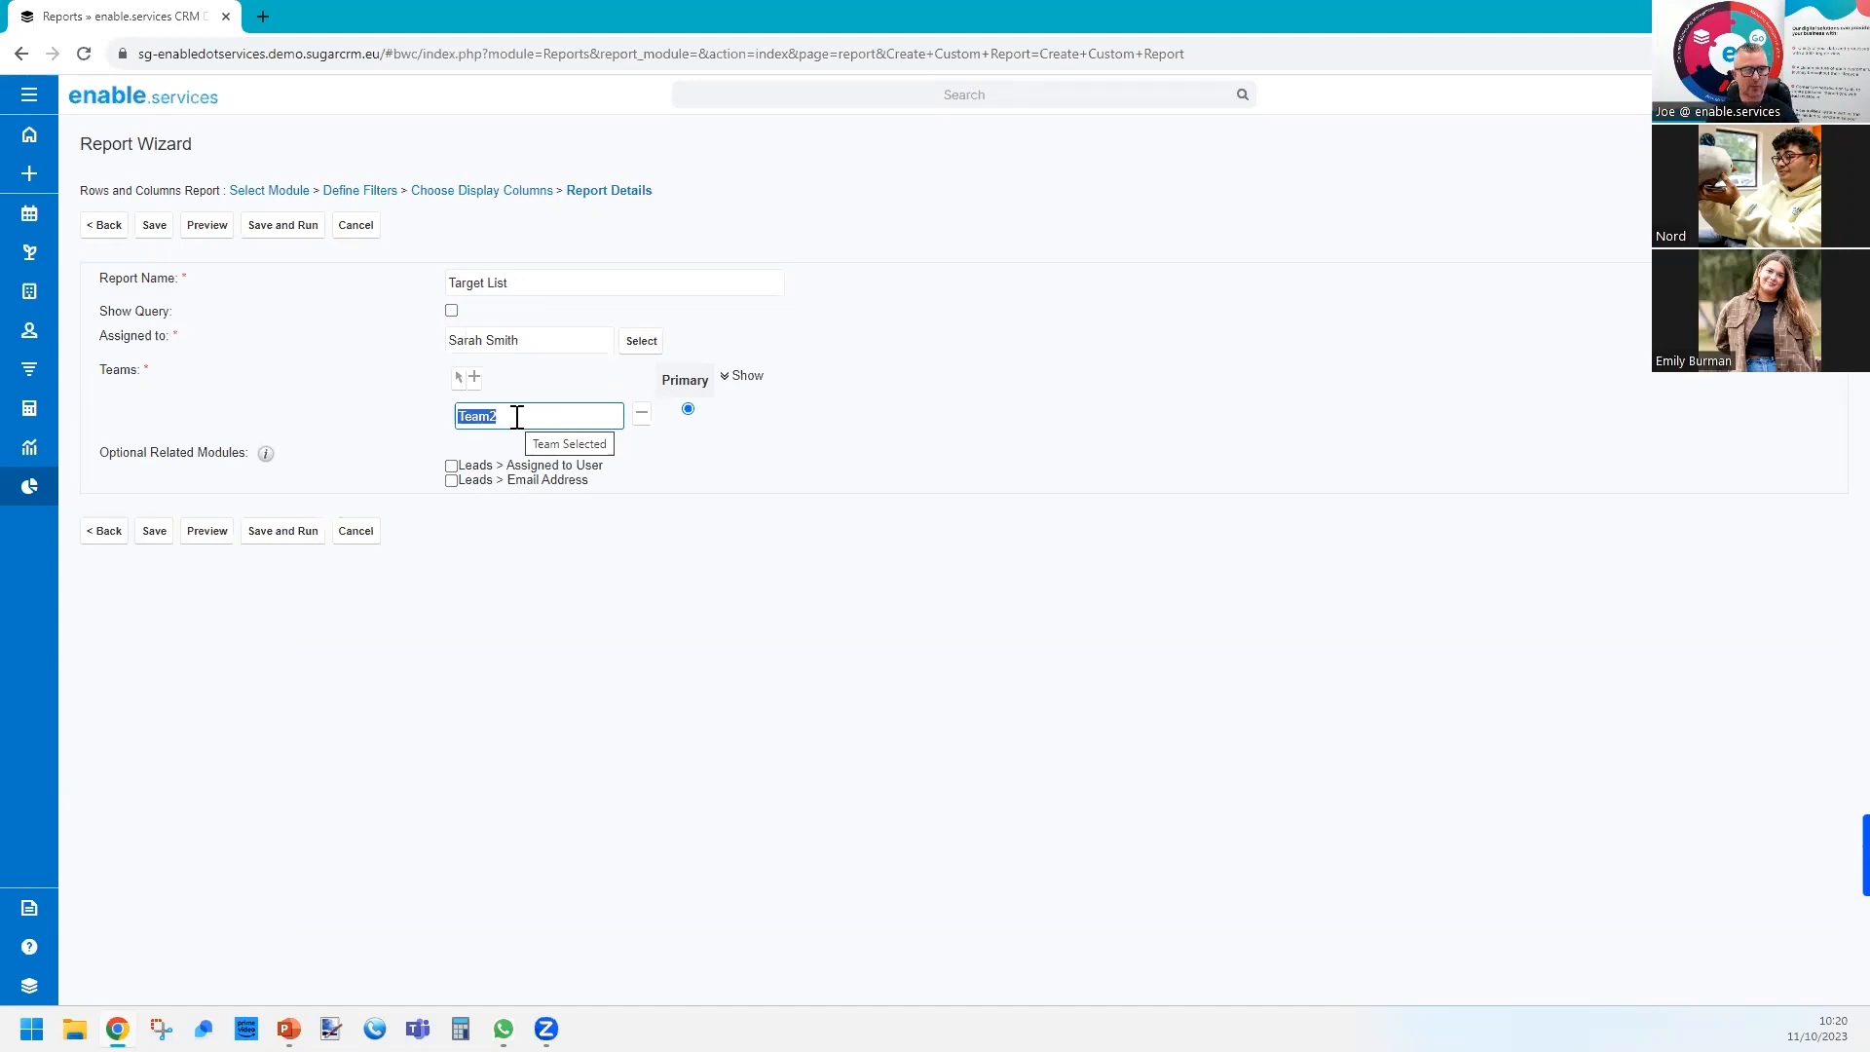
{"action": "left_click", "coordinate": [295, 532]}
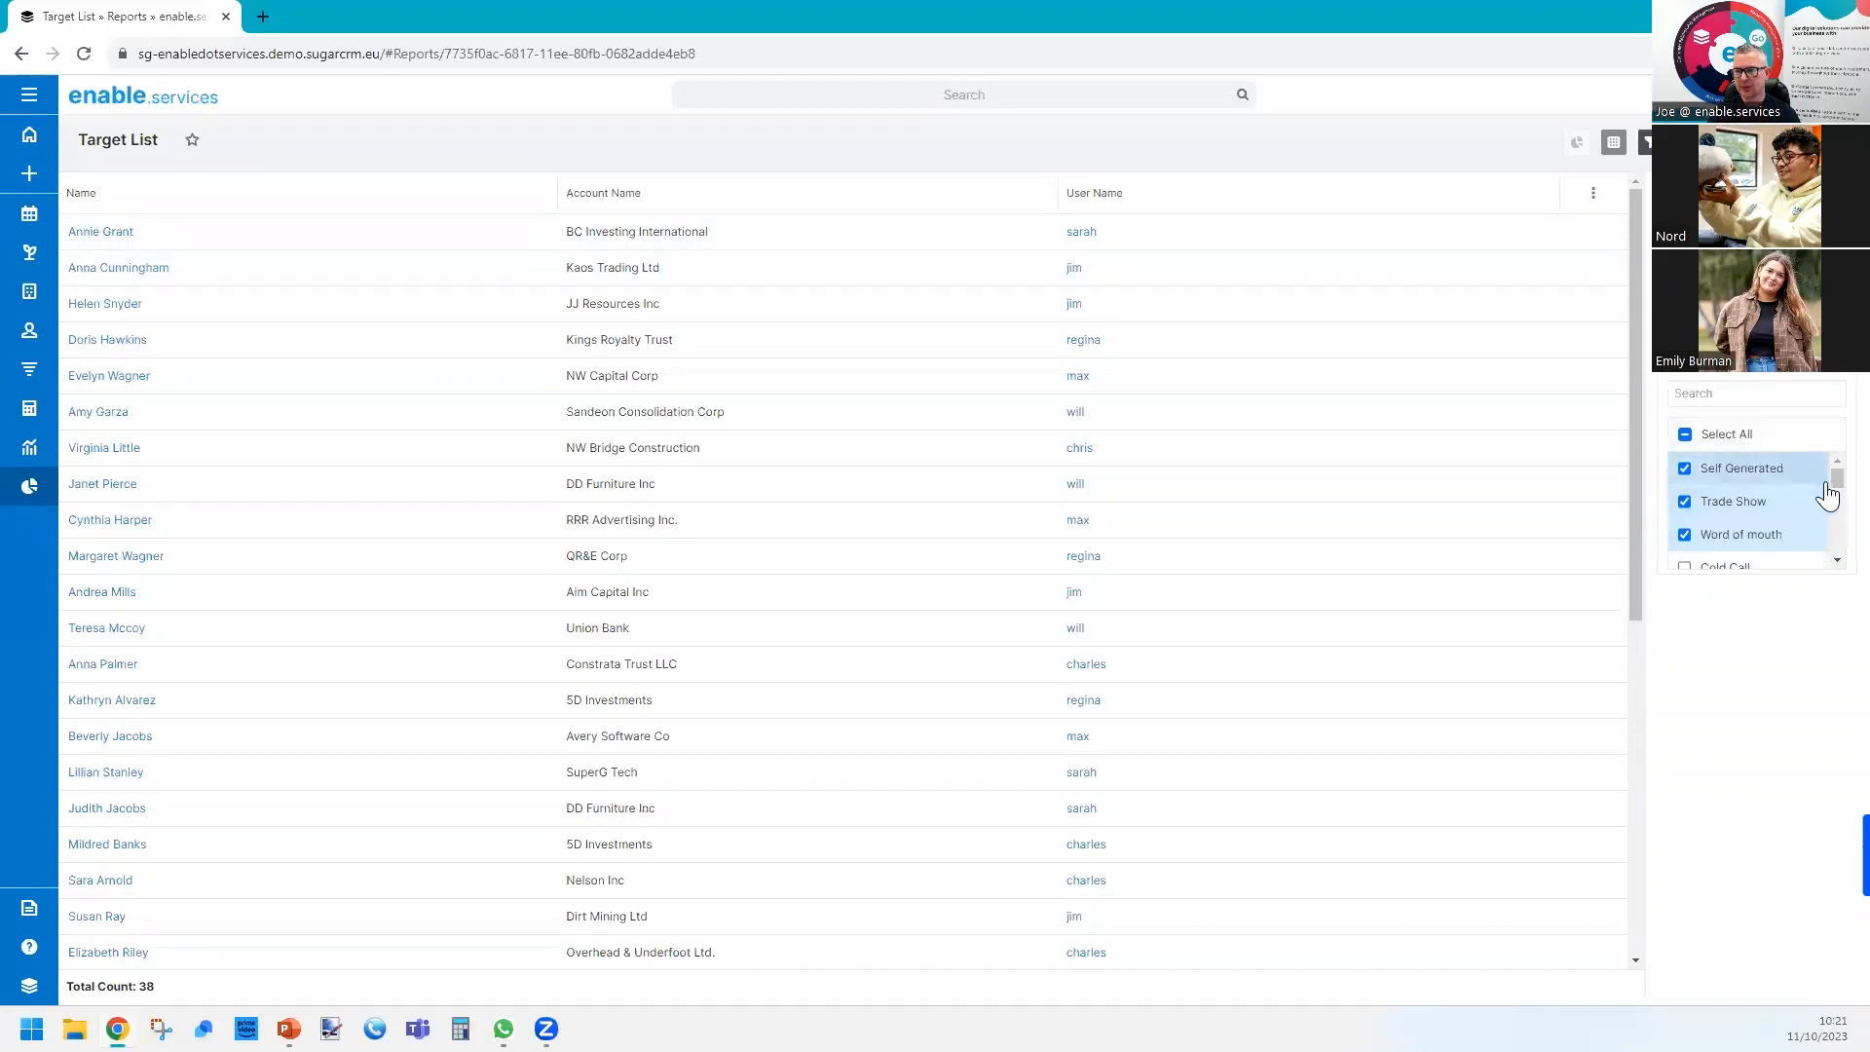
Filter the Target List report at run-time by lead source Self Generated alone, and switch the filter to all lead sources.
{"action": "left_click", "coordinate": [1685, 435]}
{"action": "left_click", "coordinate": [1685, 435]}
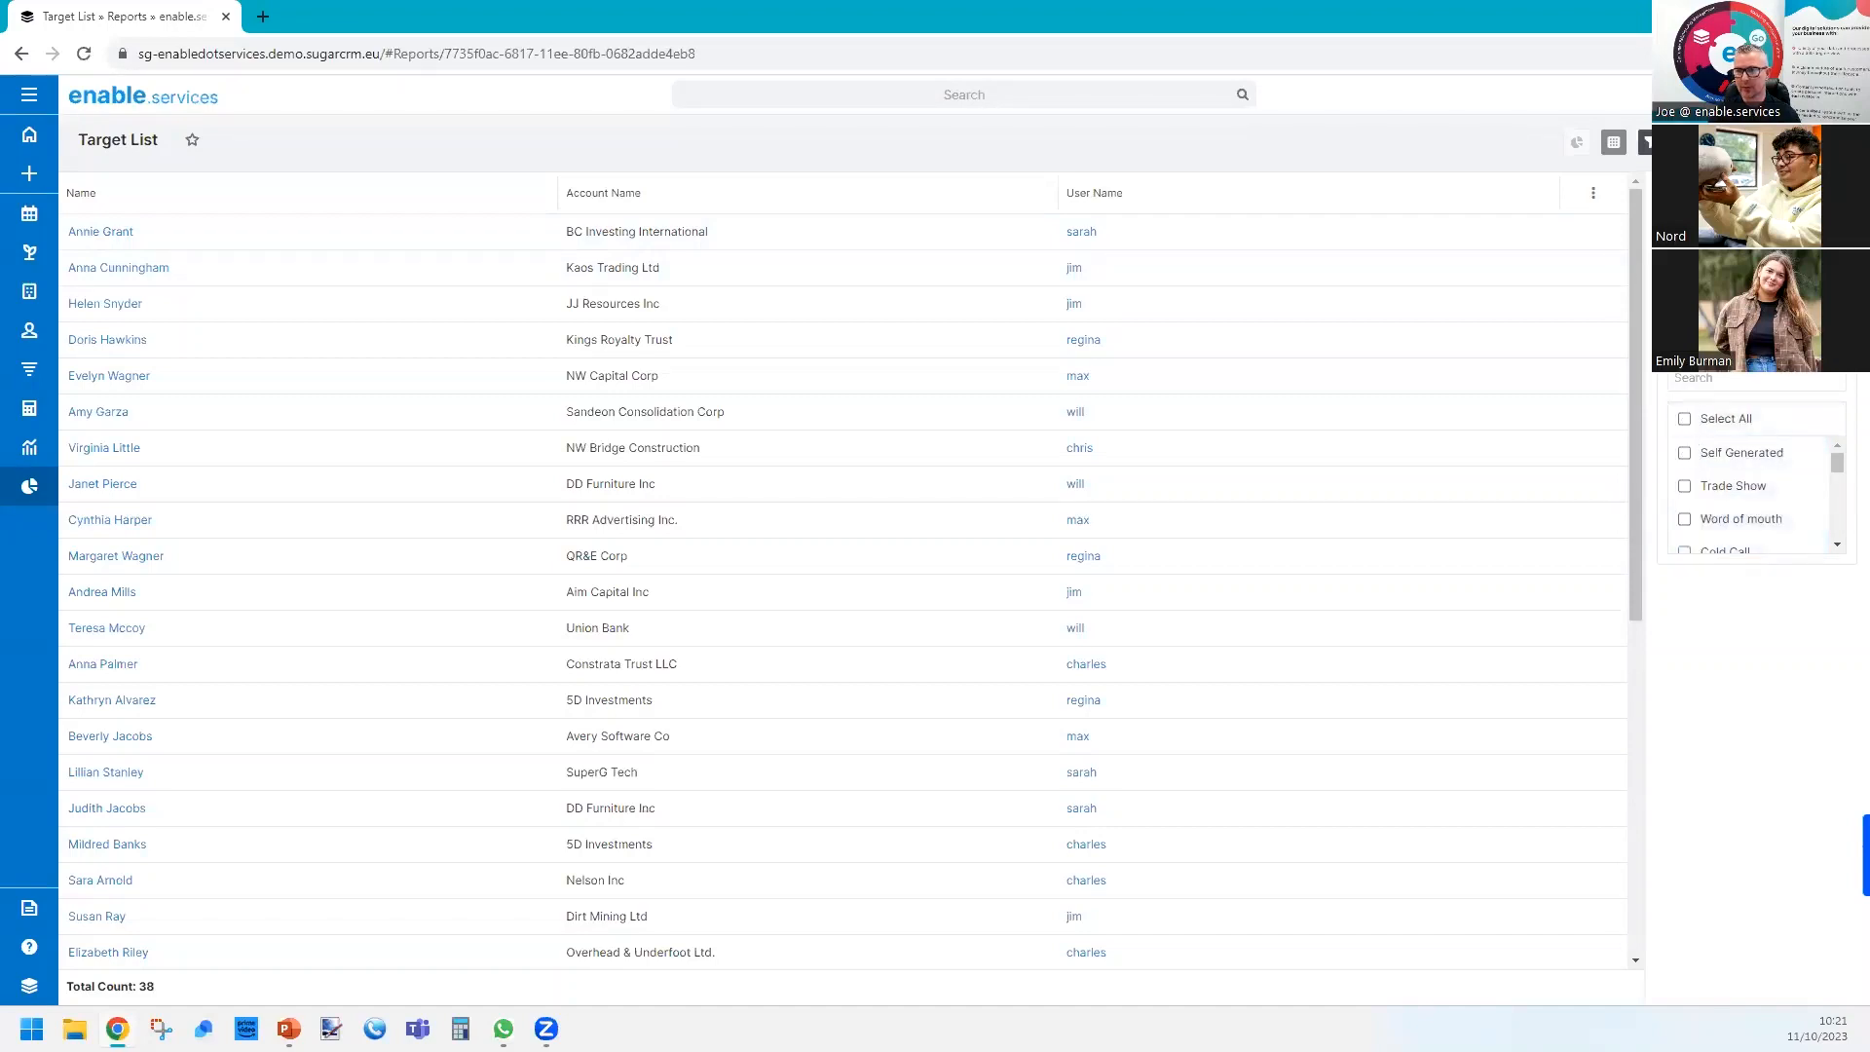
{"action": "left_click", "coordinate": [1685, 452]}
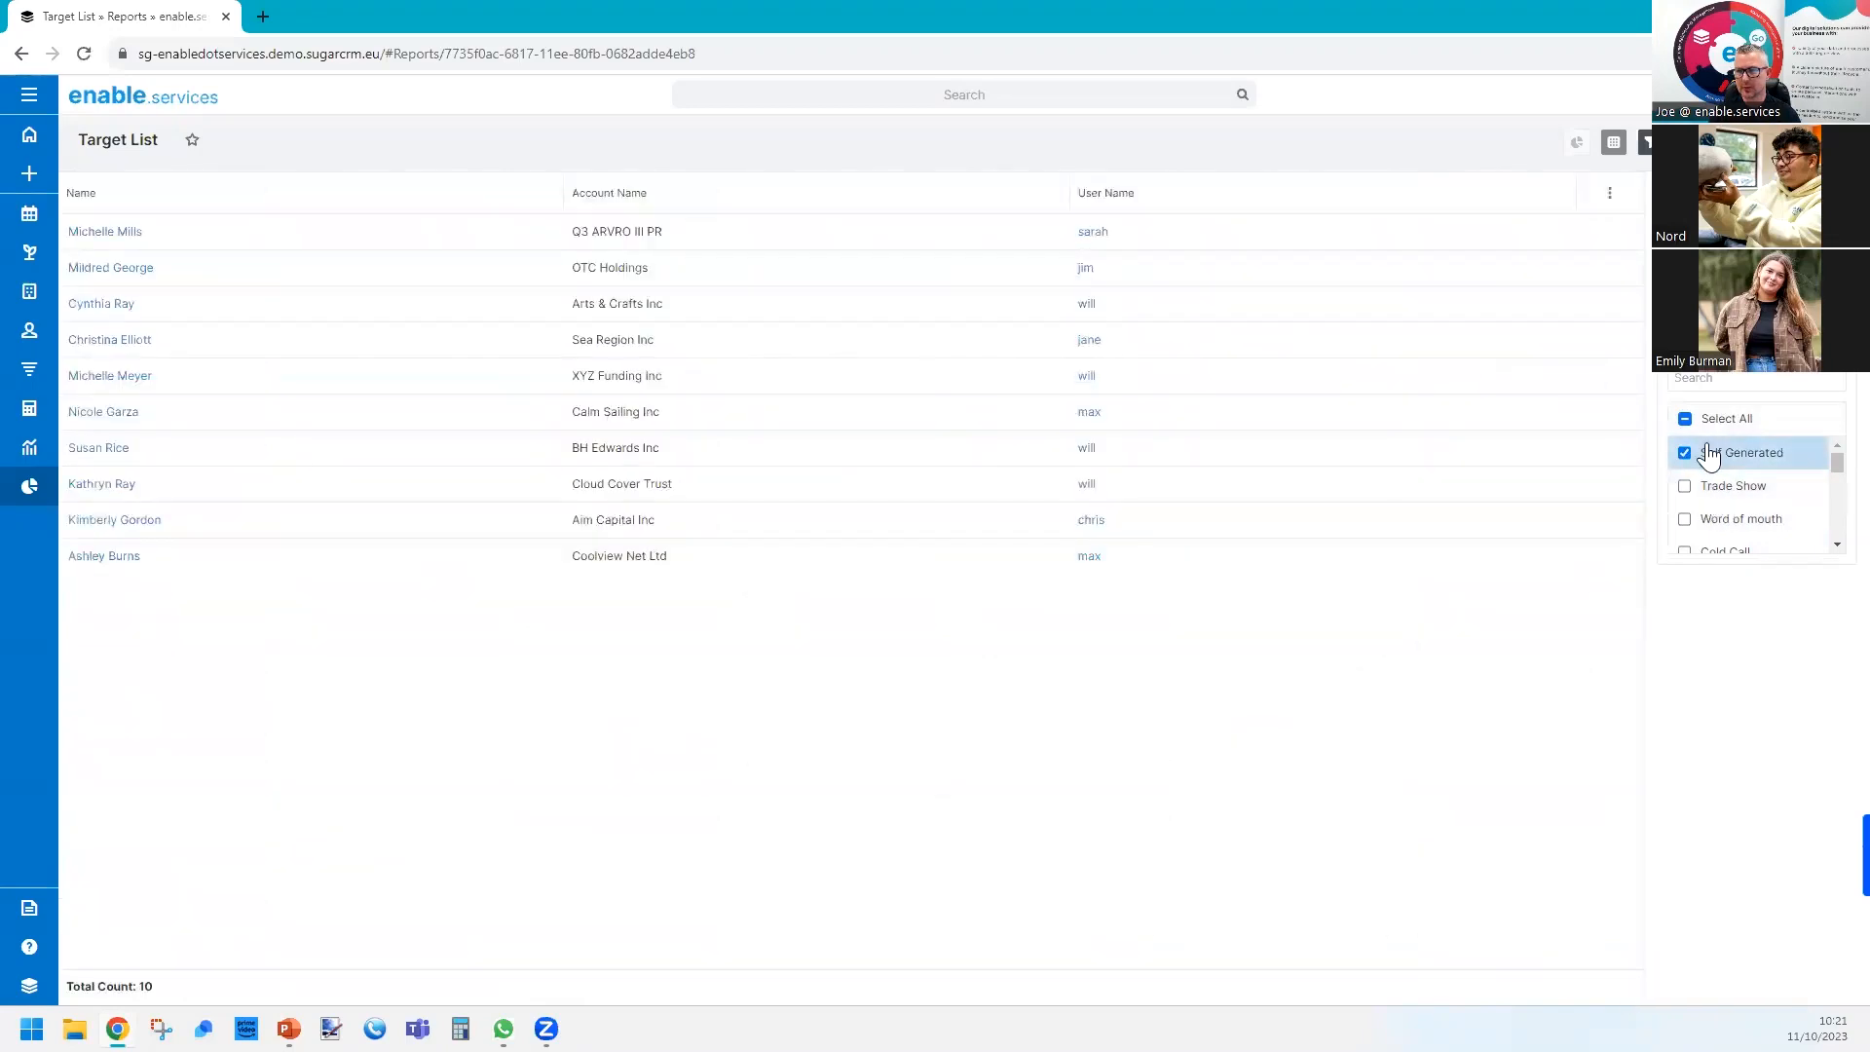
{"action": "left_click", "coordinate": [1685, 418]}
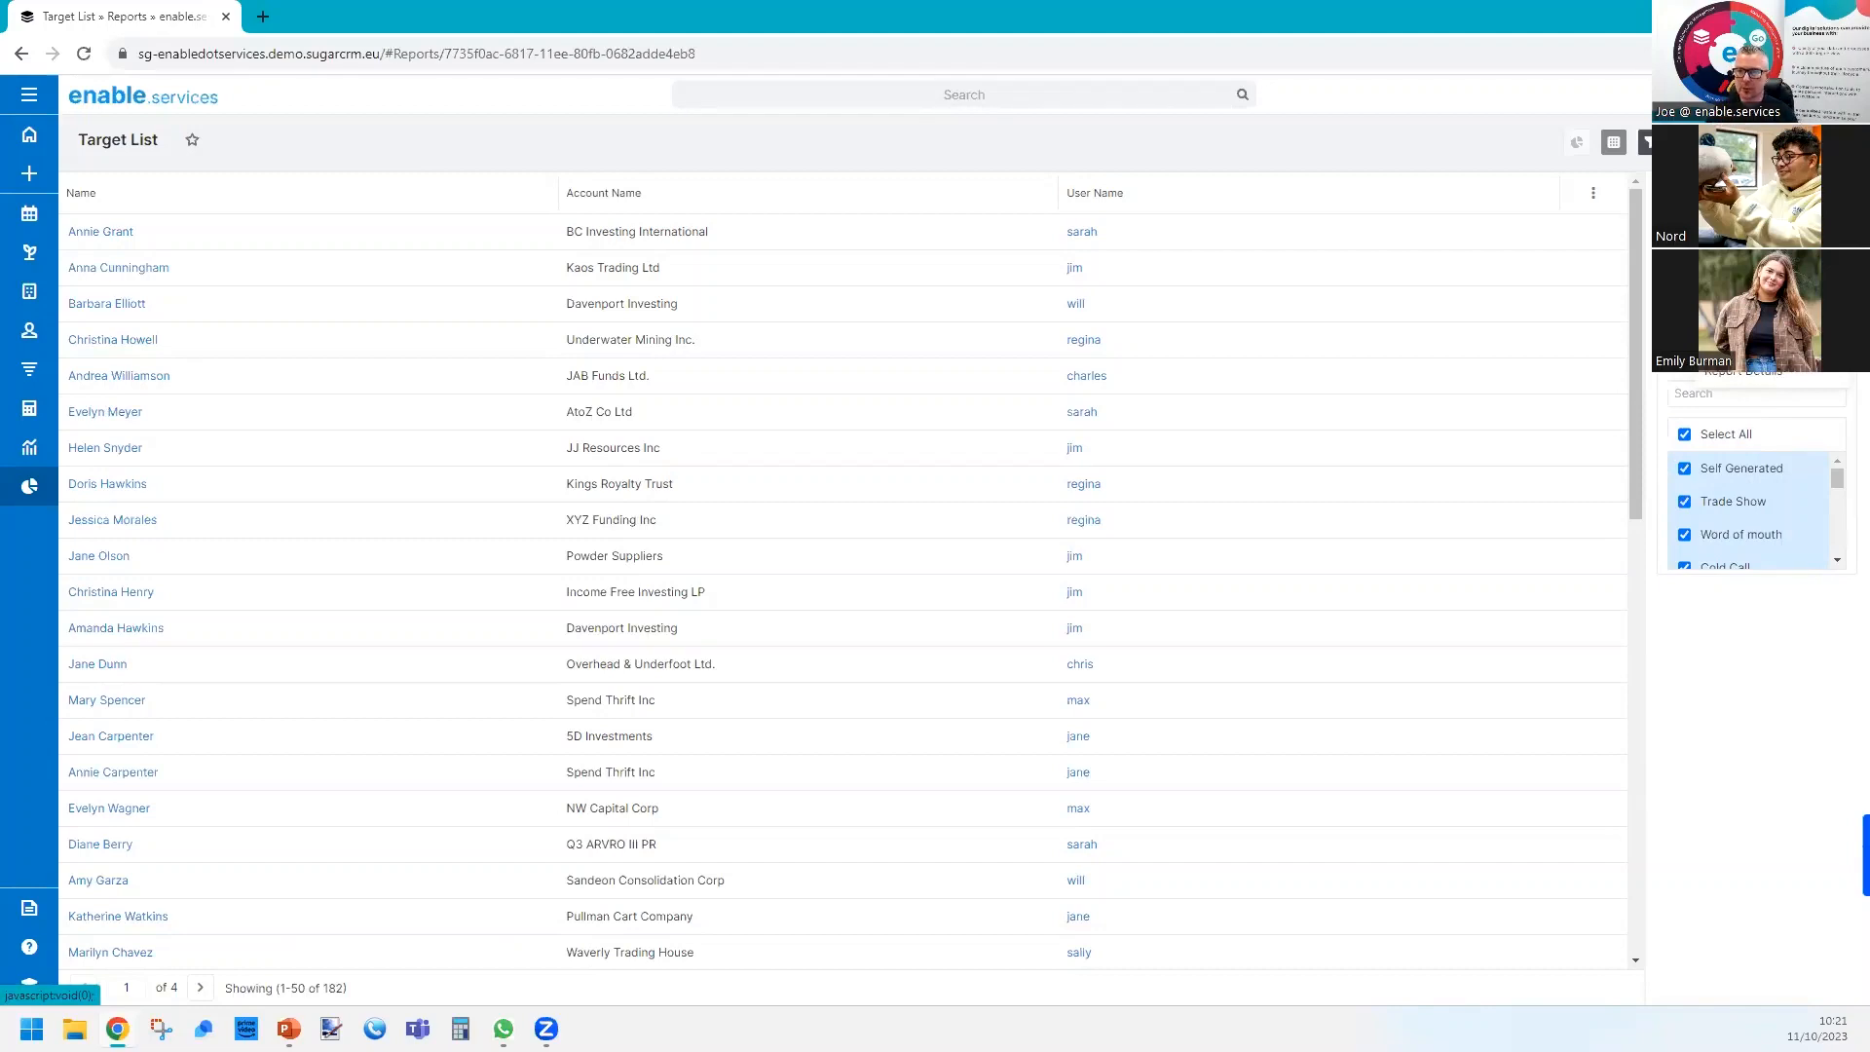
Create a report schedule for Target List with repeat type Every 2 Weeks and start time 06:15.
{"action": "left_click", "coordinate": [1734, 302]}
{"action": "left_click", "coordinate": [1174, 146]}
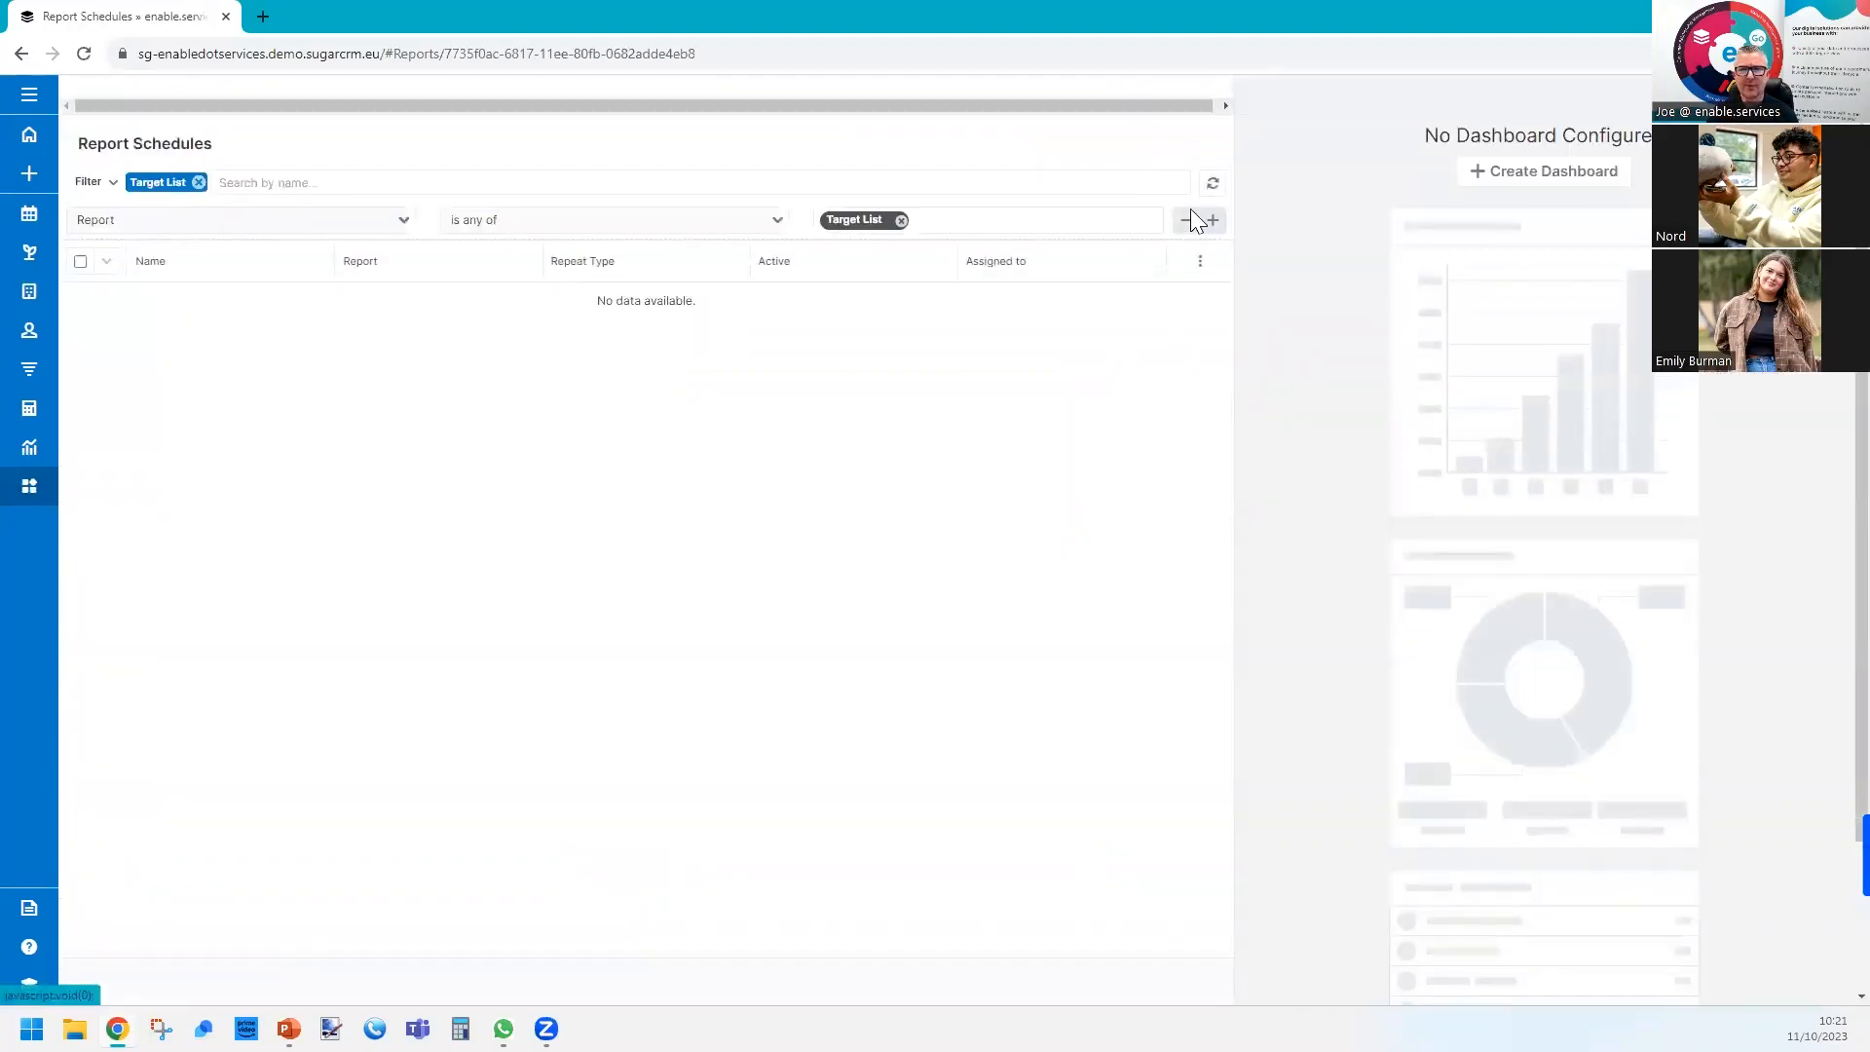
{"action": "left_click", "coordinate": [190, 220]}
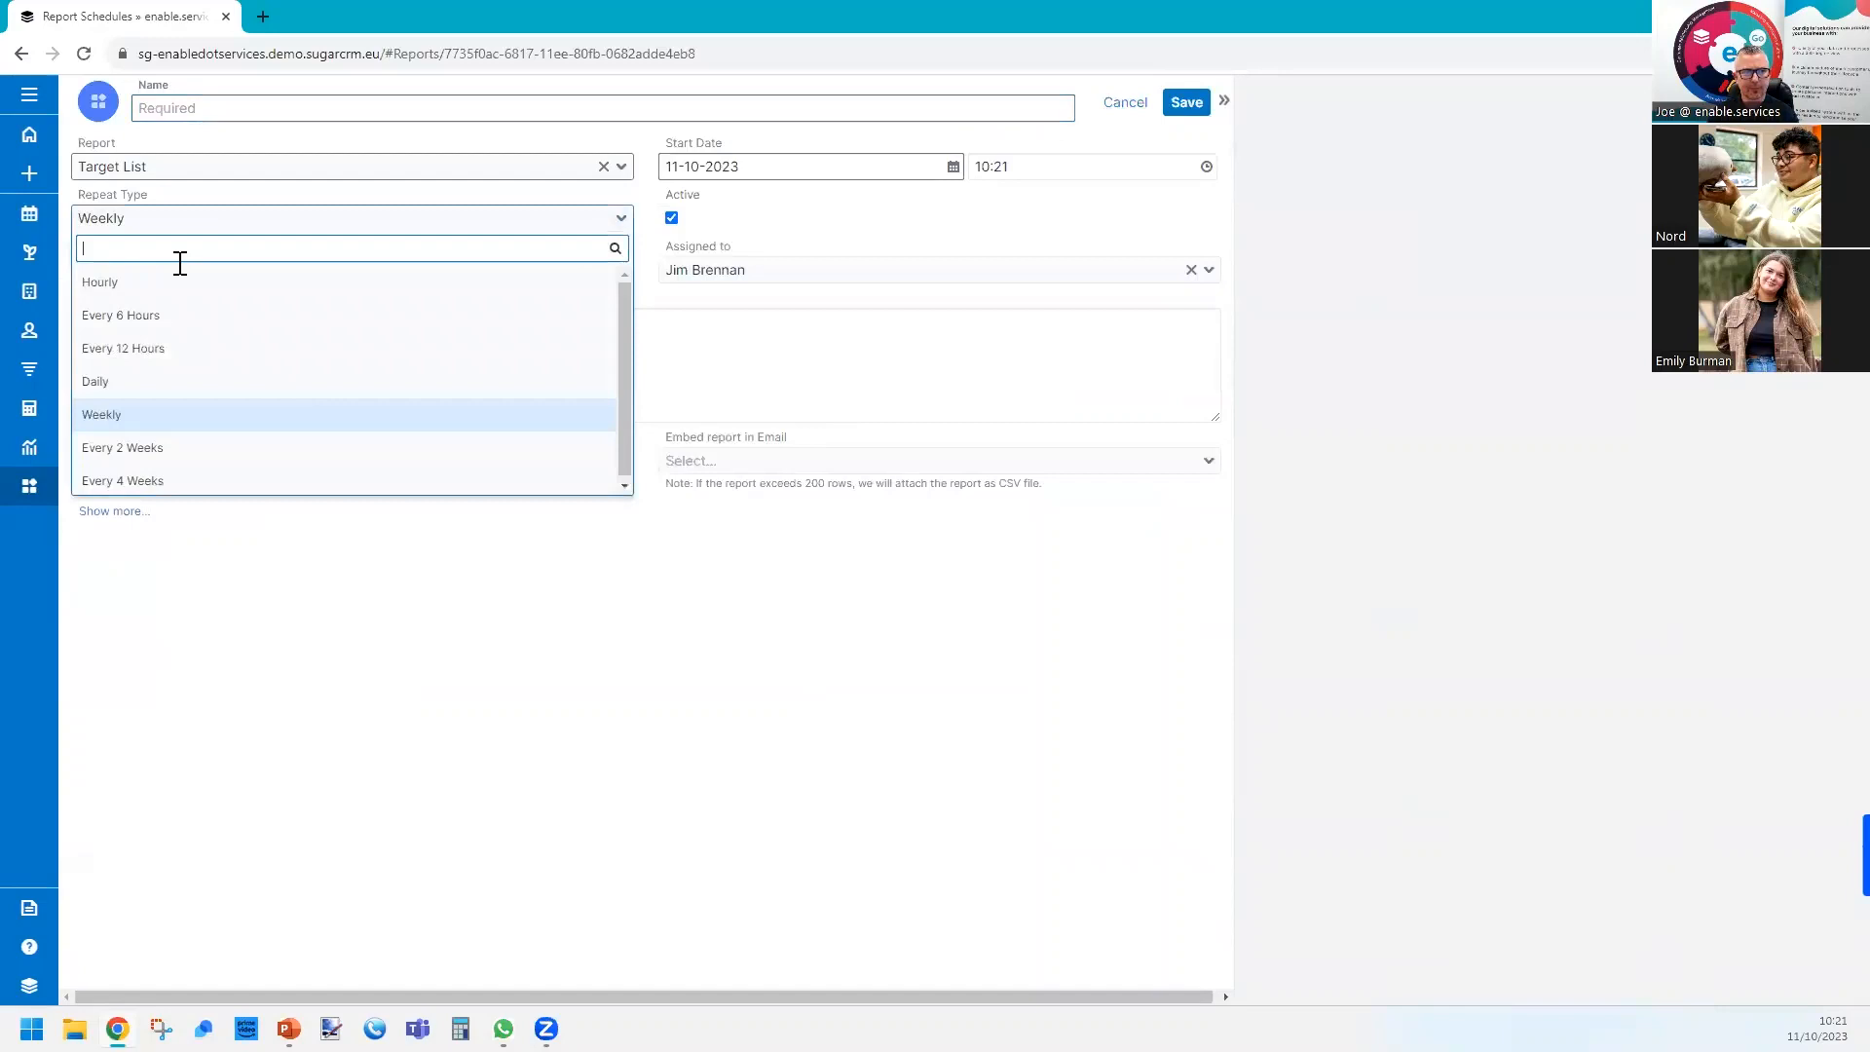
{"action": "left_click", "coordinate": [161, 447]}
{"action": "left_click", "coordinate": [1040, 170]}
{"action": "scroll", "coordinate": [1008, 229], "scroll_direction": "up", "scroll_amount": 5}
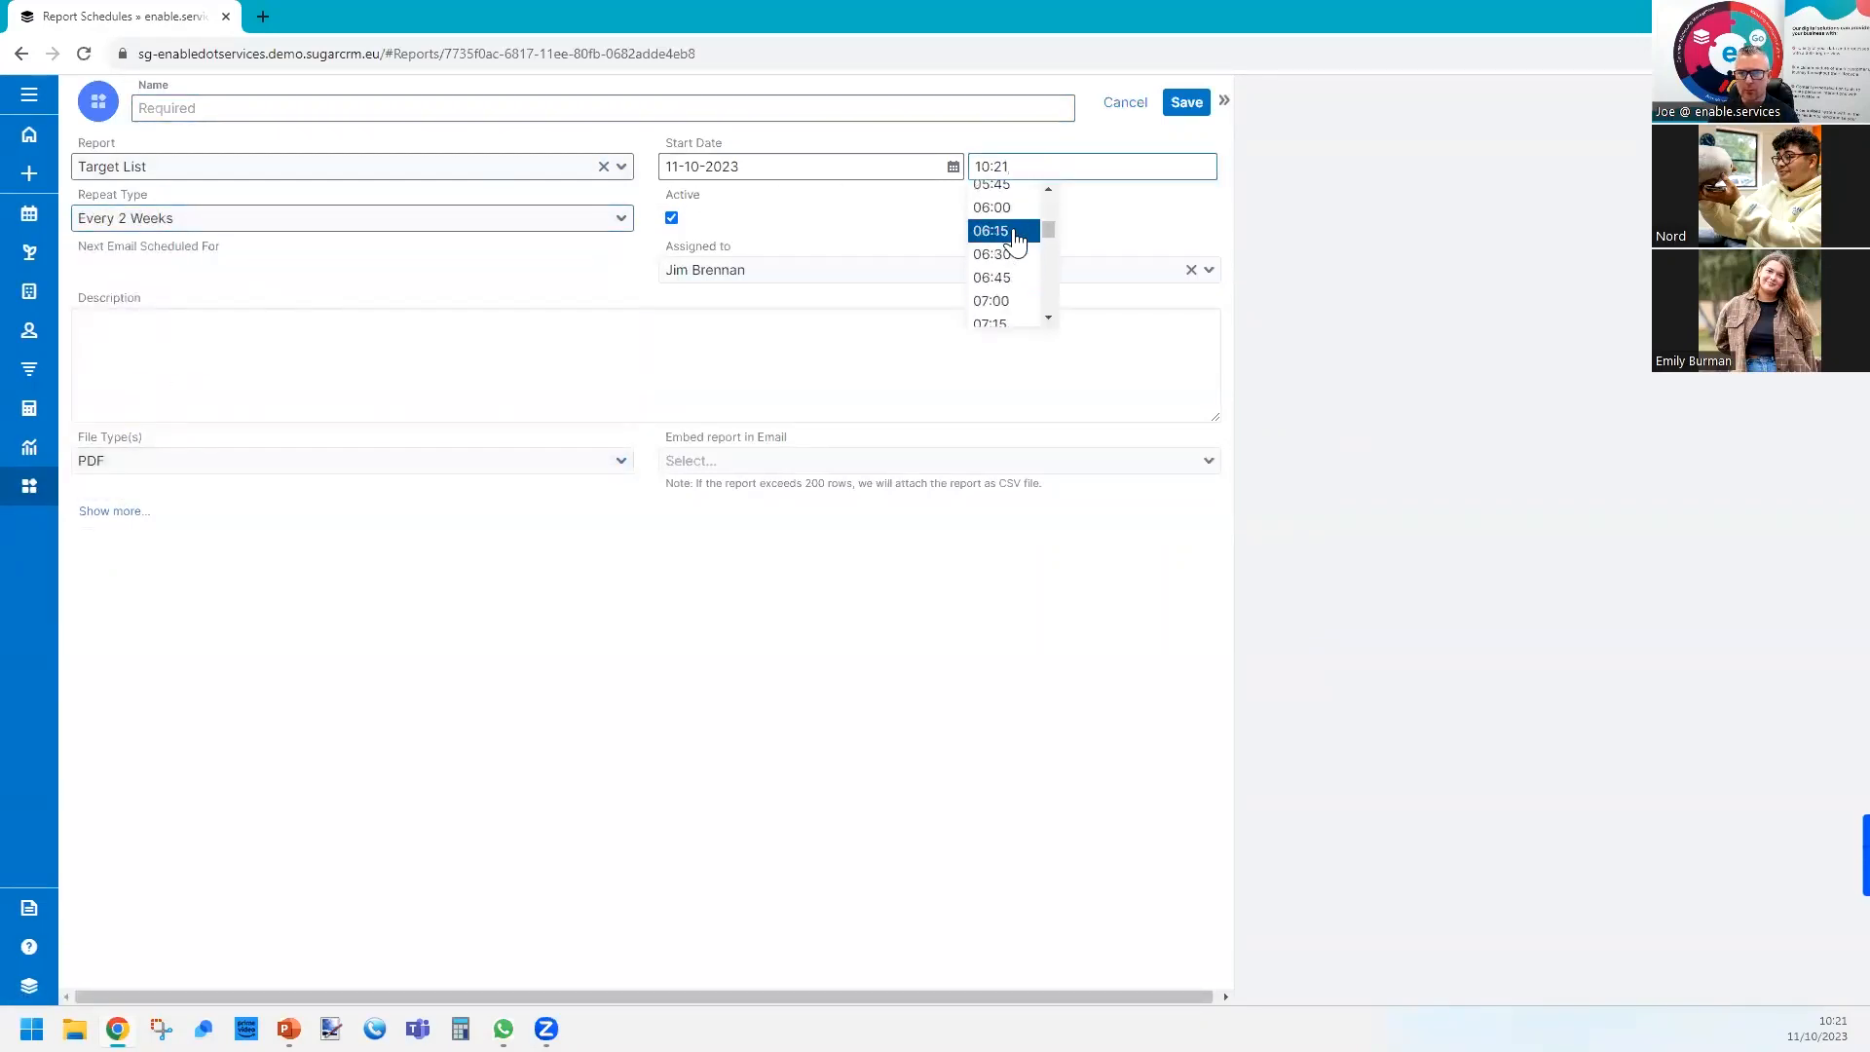
{"action": "left_click", "coordinate": [1016, 241]}
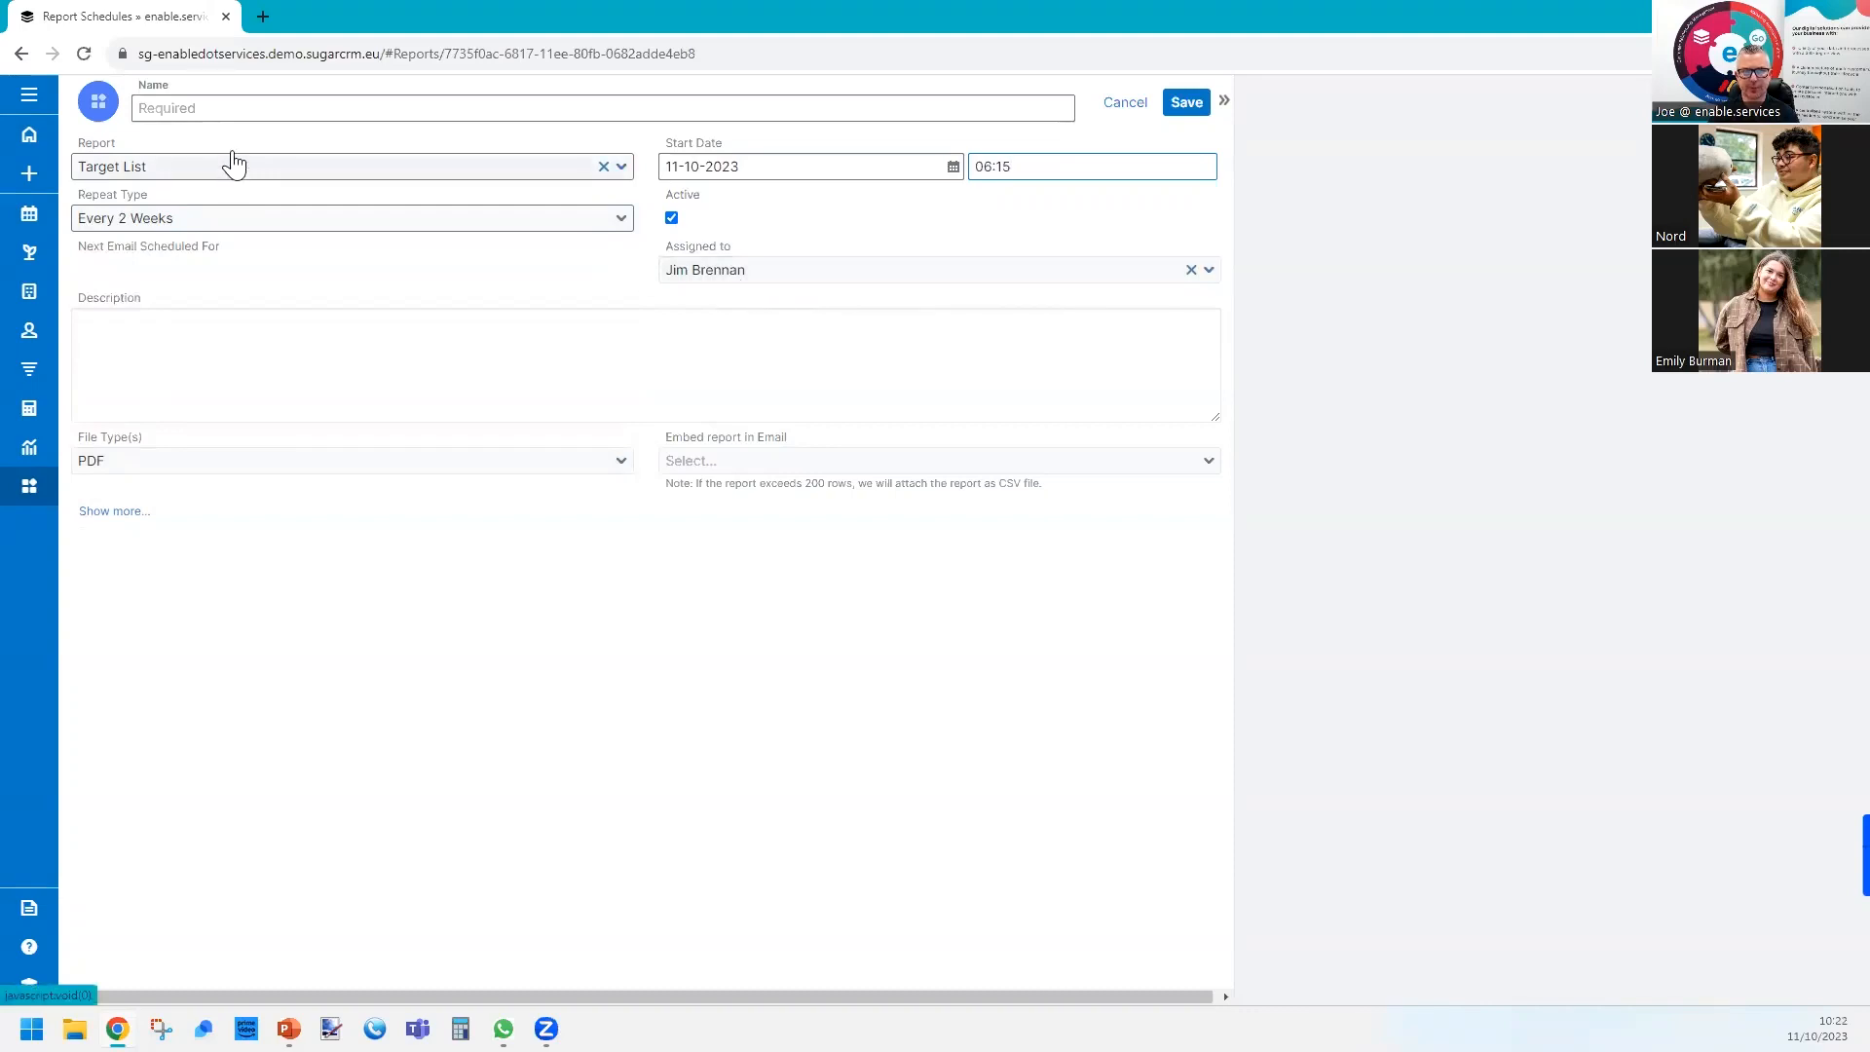
Name the report schedule Report 2 weeks.
{"action": "left_click", "coordinate": [233, 109]}
{"action": "type", "text": "Bud"}
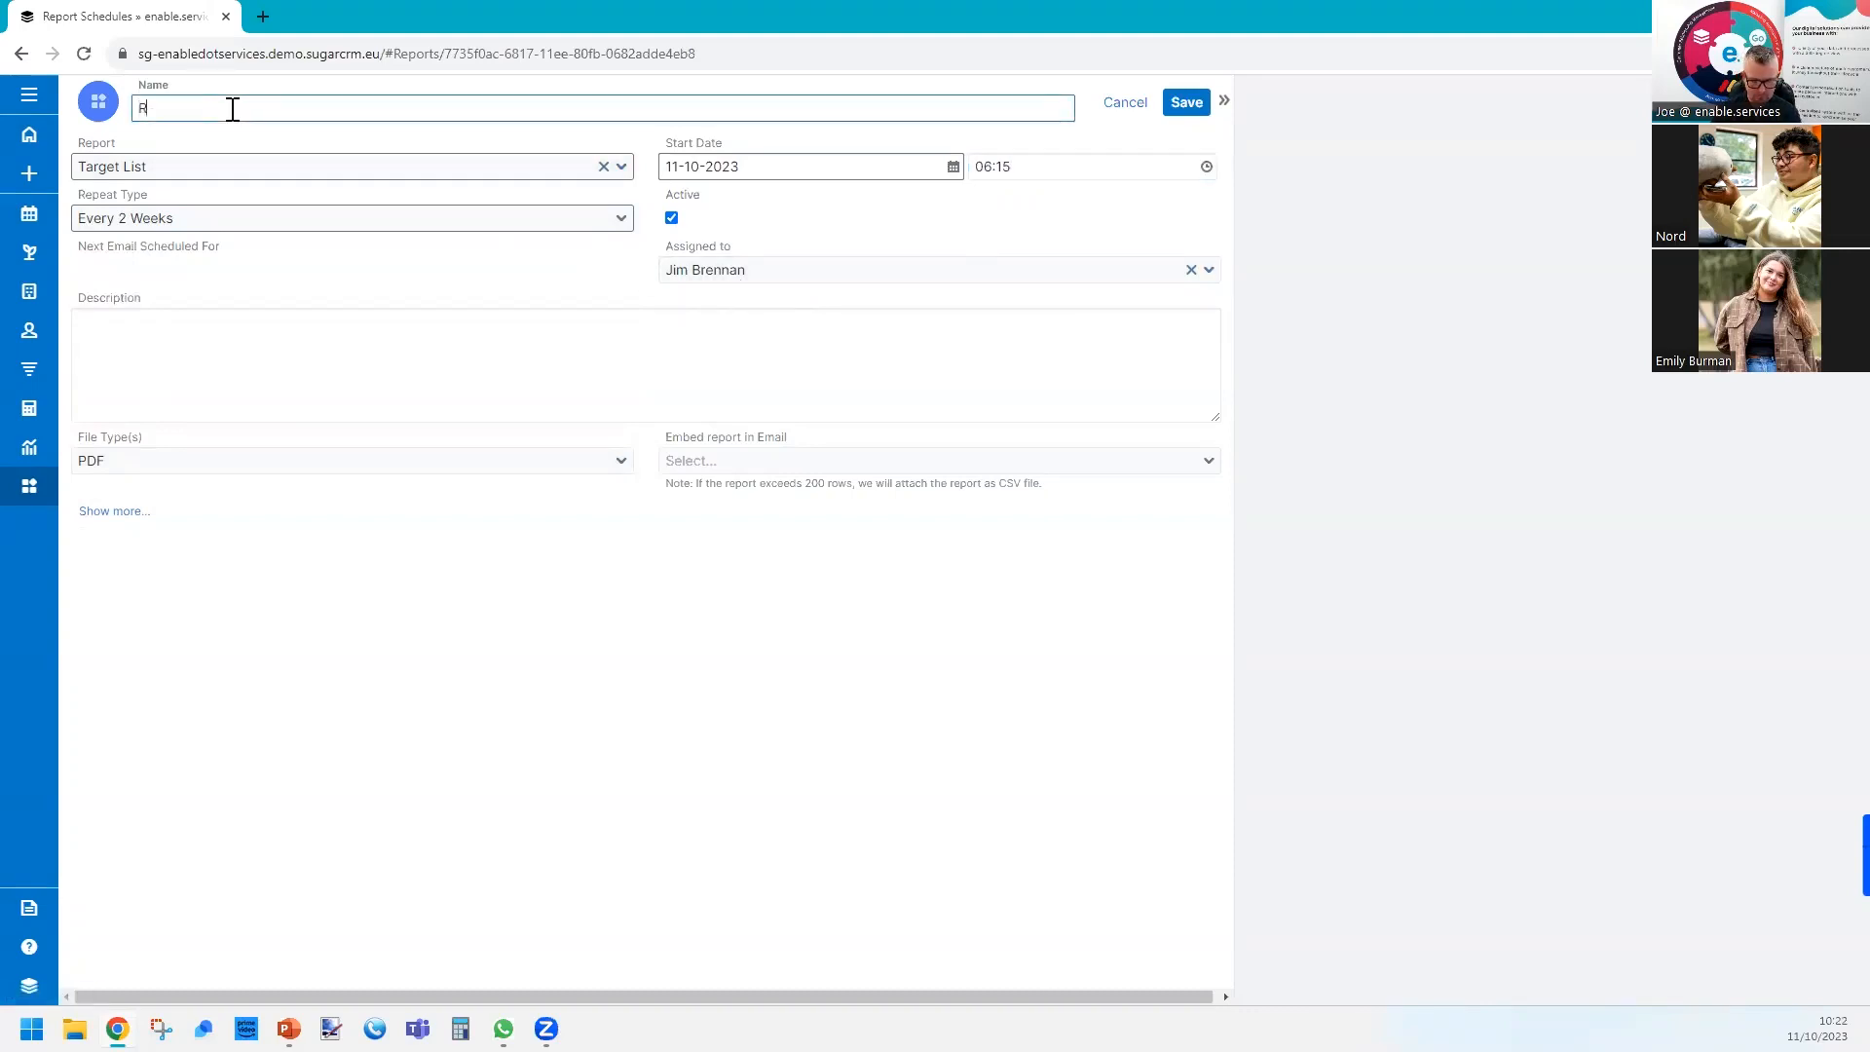
{"action": "key", "text": "BackSpace"}
{"action": "key", "text": "BackSpace"}
{"action": "key", "text": "BackSpace"}
{"action": "type", "text": "Report 2 weeks"}
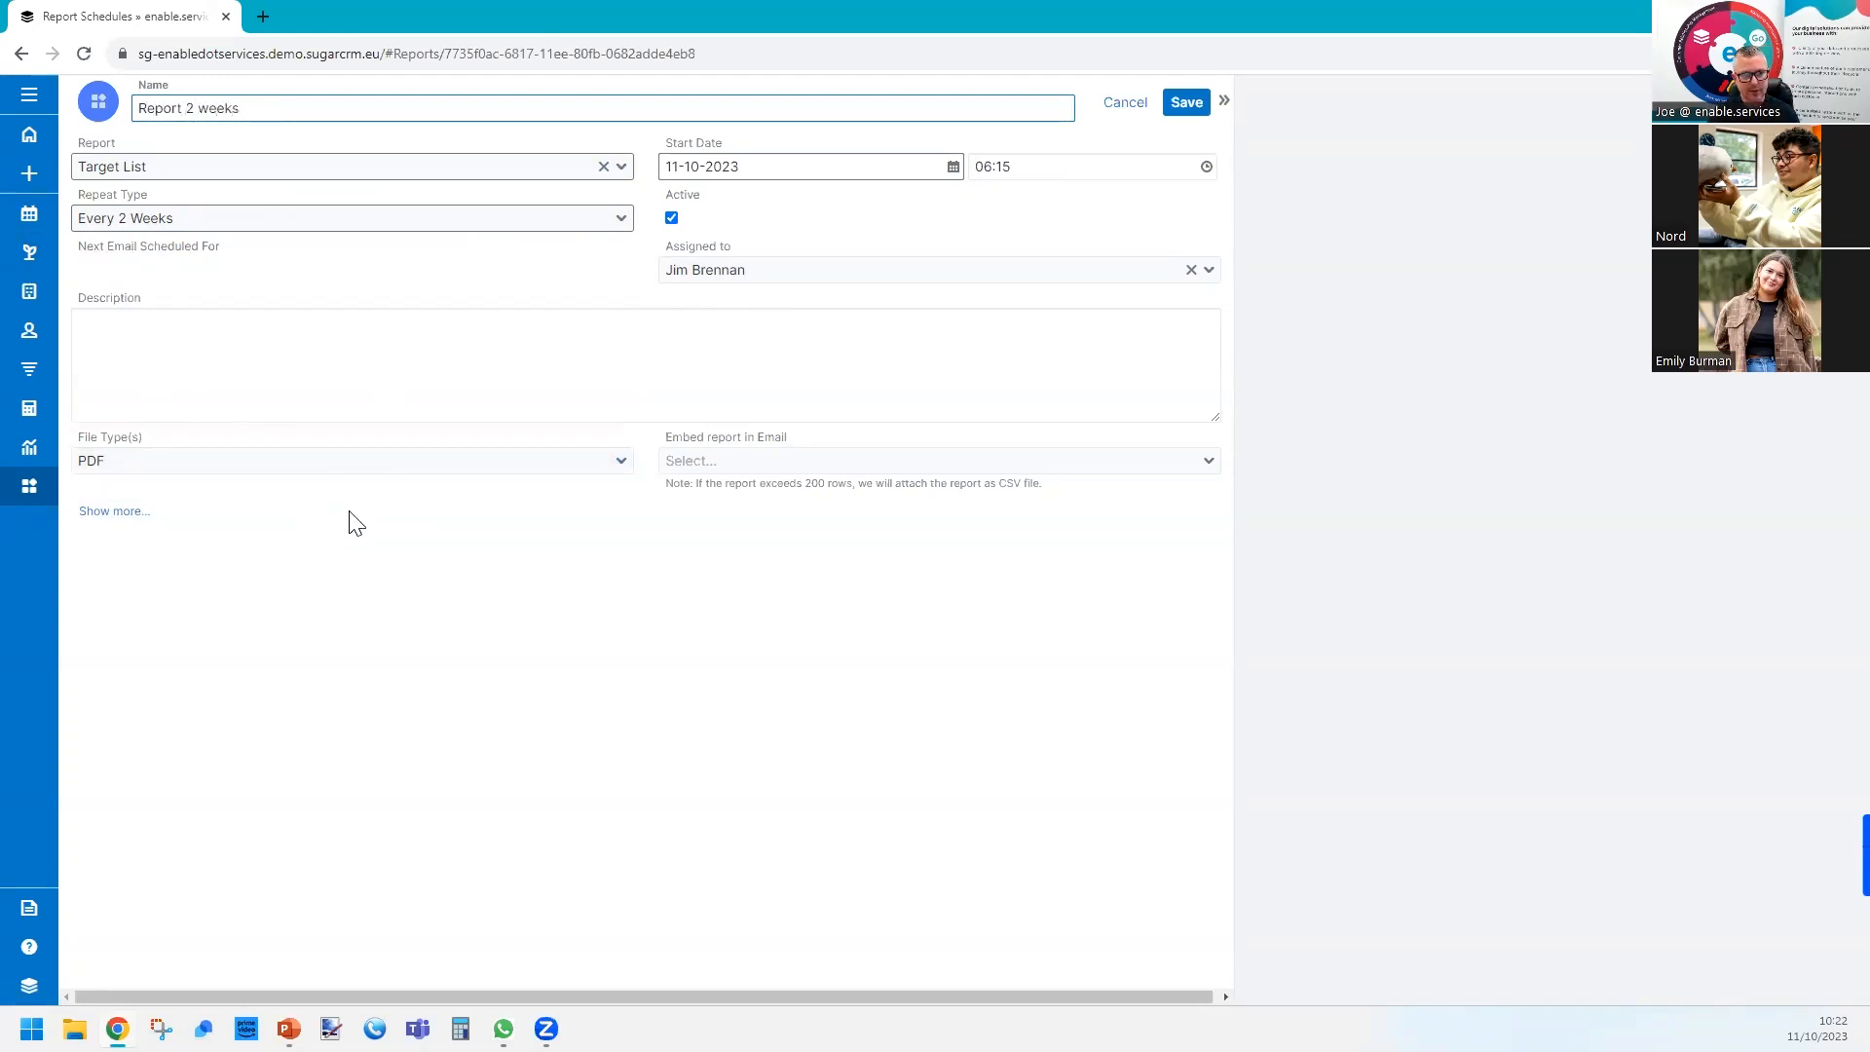
Set the schedule's file type to CSV and check the options for embedding the report in the email without choosing one.
{"action": "left_click", "coordinate": [128, 473]}
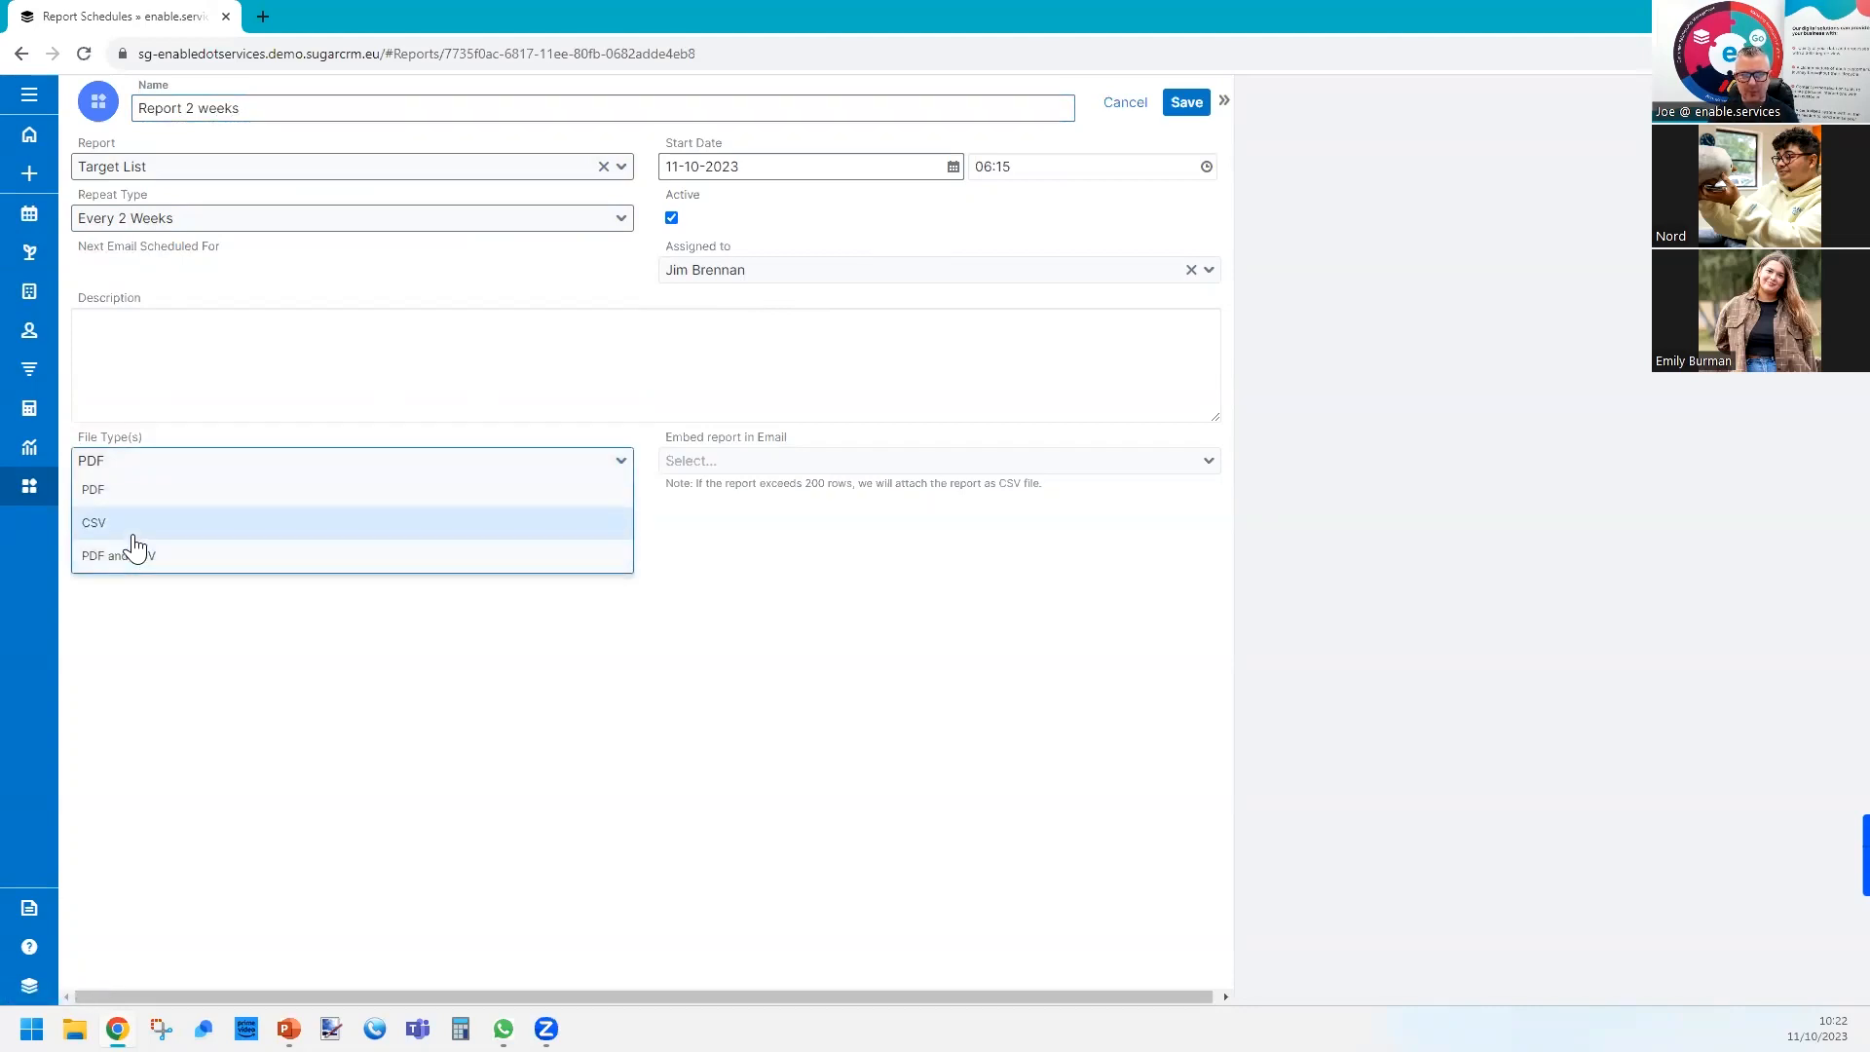
{"action": "left_click", "coordinate": [134, 534]}
{"action": "left_click", "coordinate": [759, 466]}
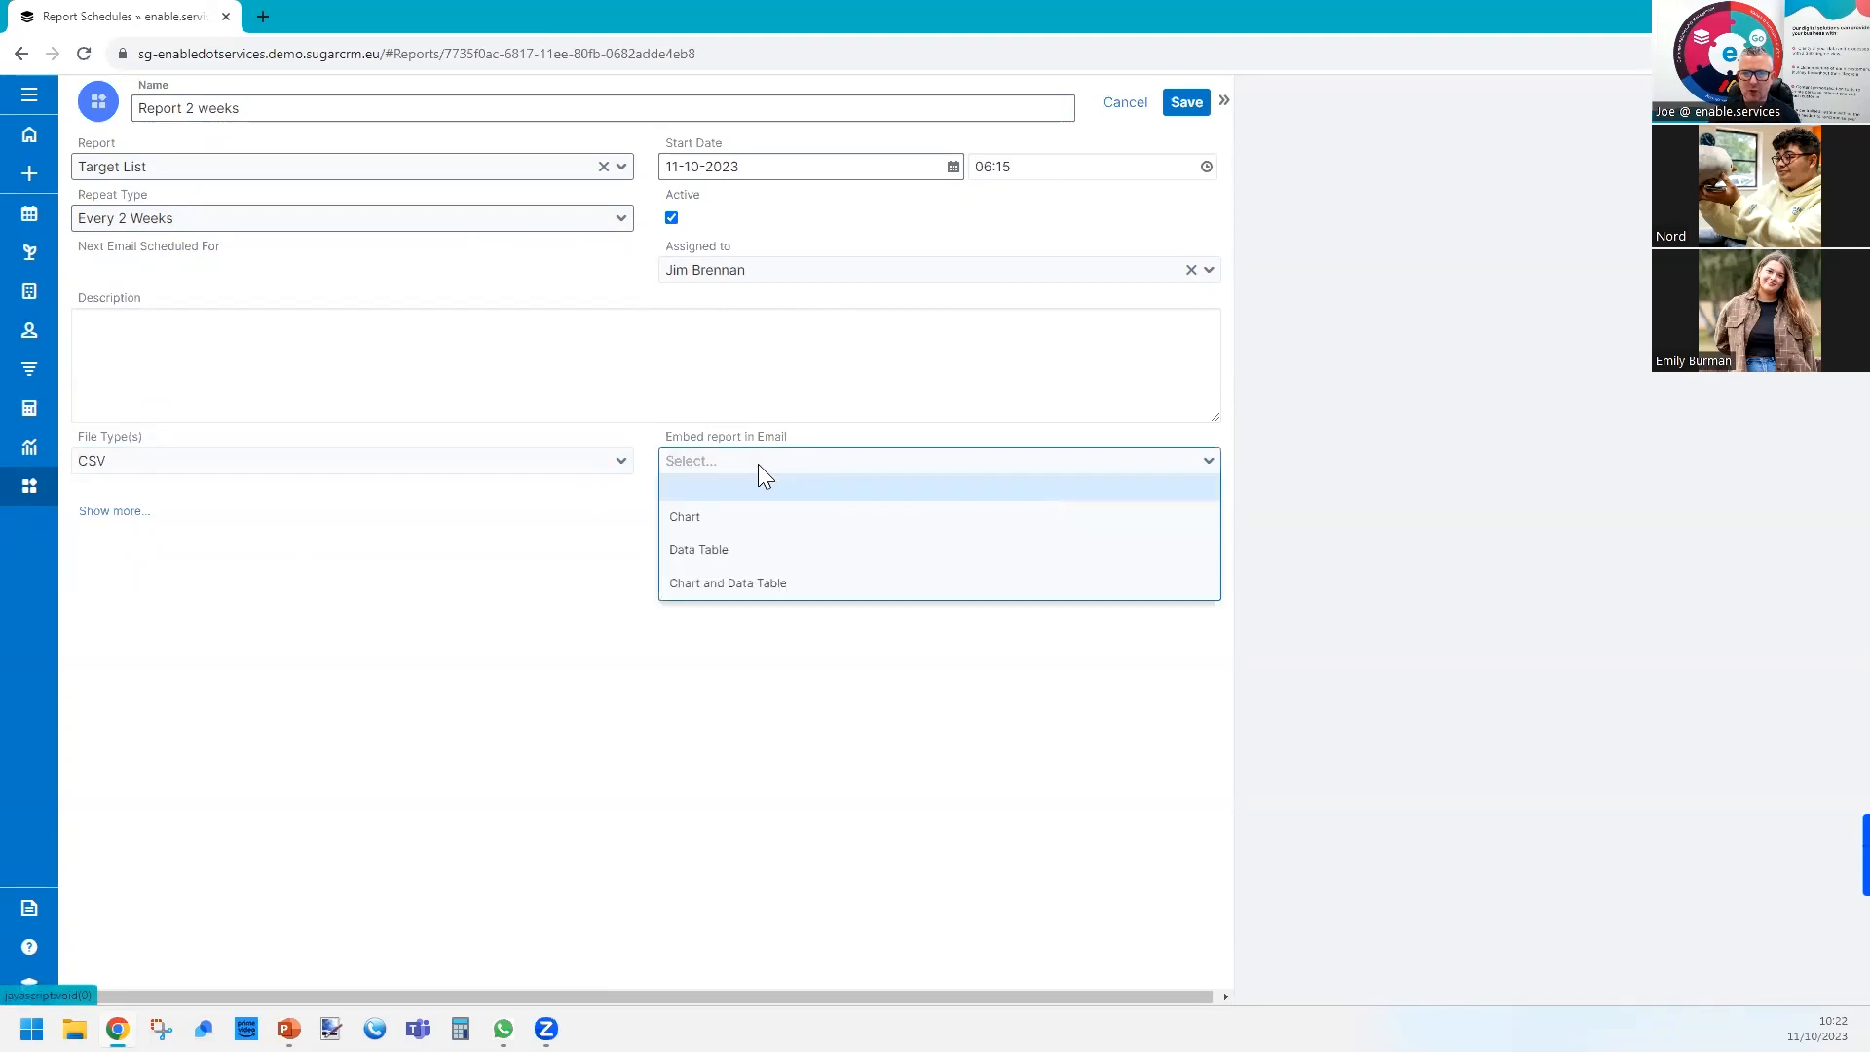
{"action": "left_click", "coordinate": [795, 735]}
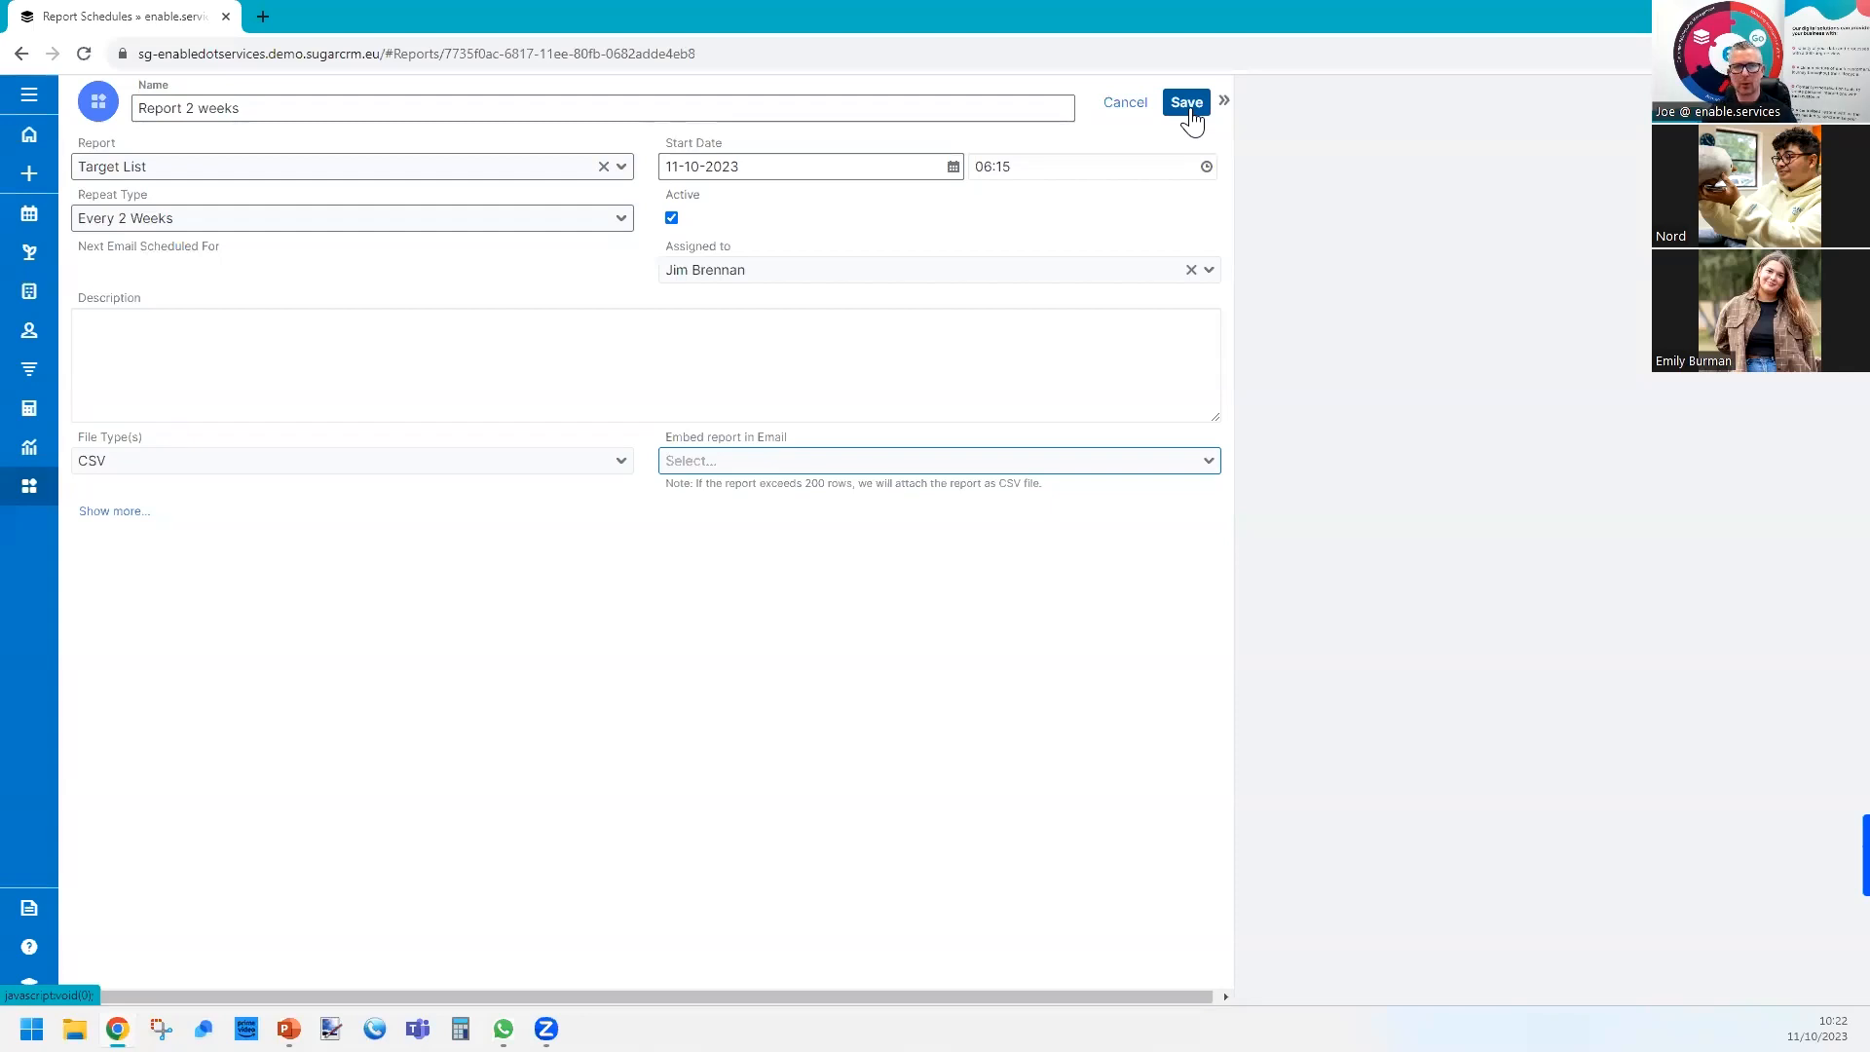
Set the schedule's start date to 16-10-2023 and cancel the schedule without saving.
{"action": "left_click", "coordinate": [674, 165]}
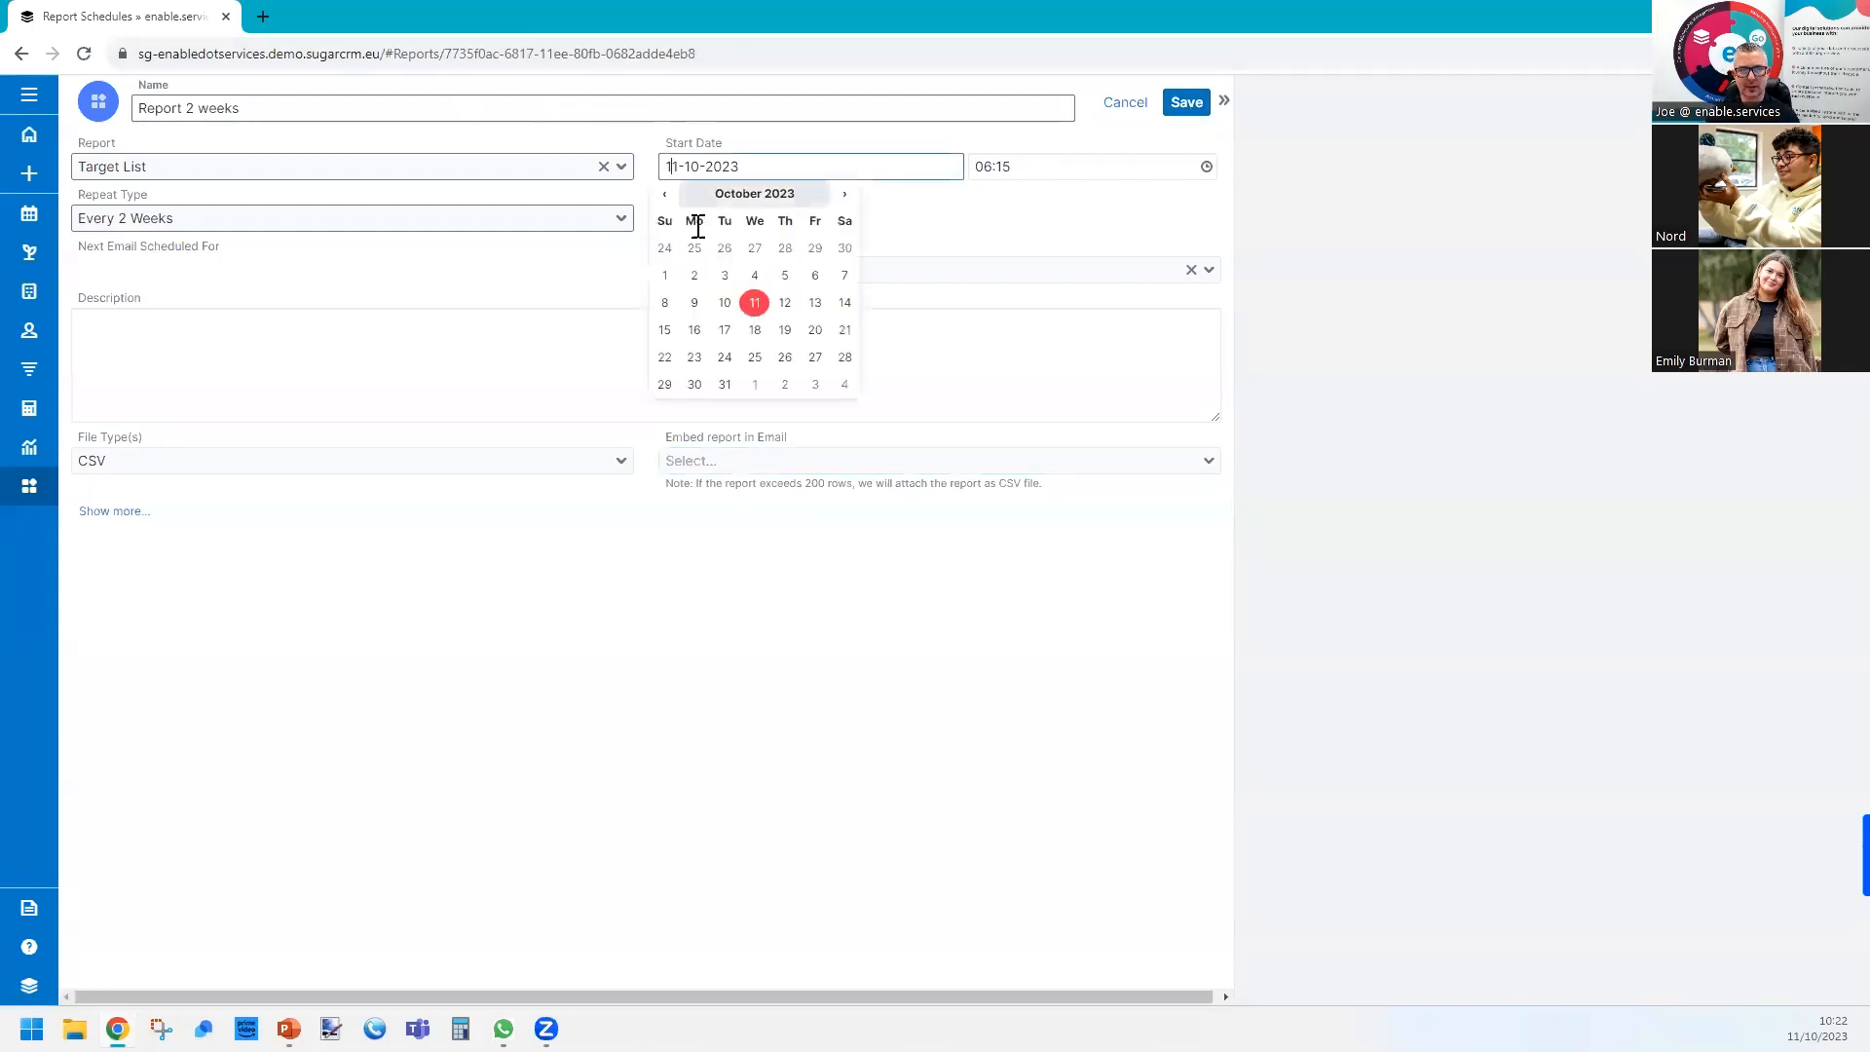
{"action": "left_click", "coordinate": [695, 331]}
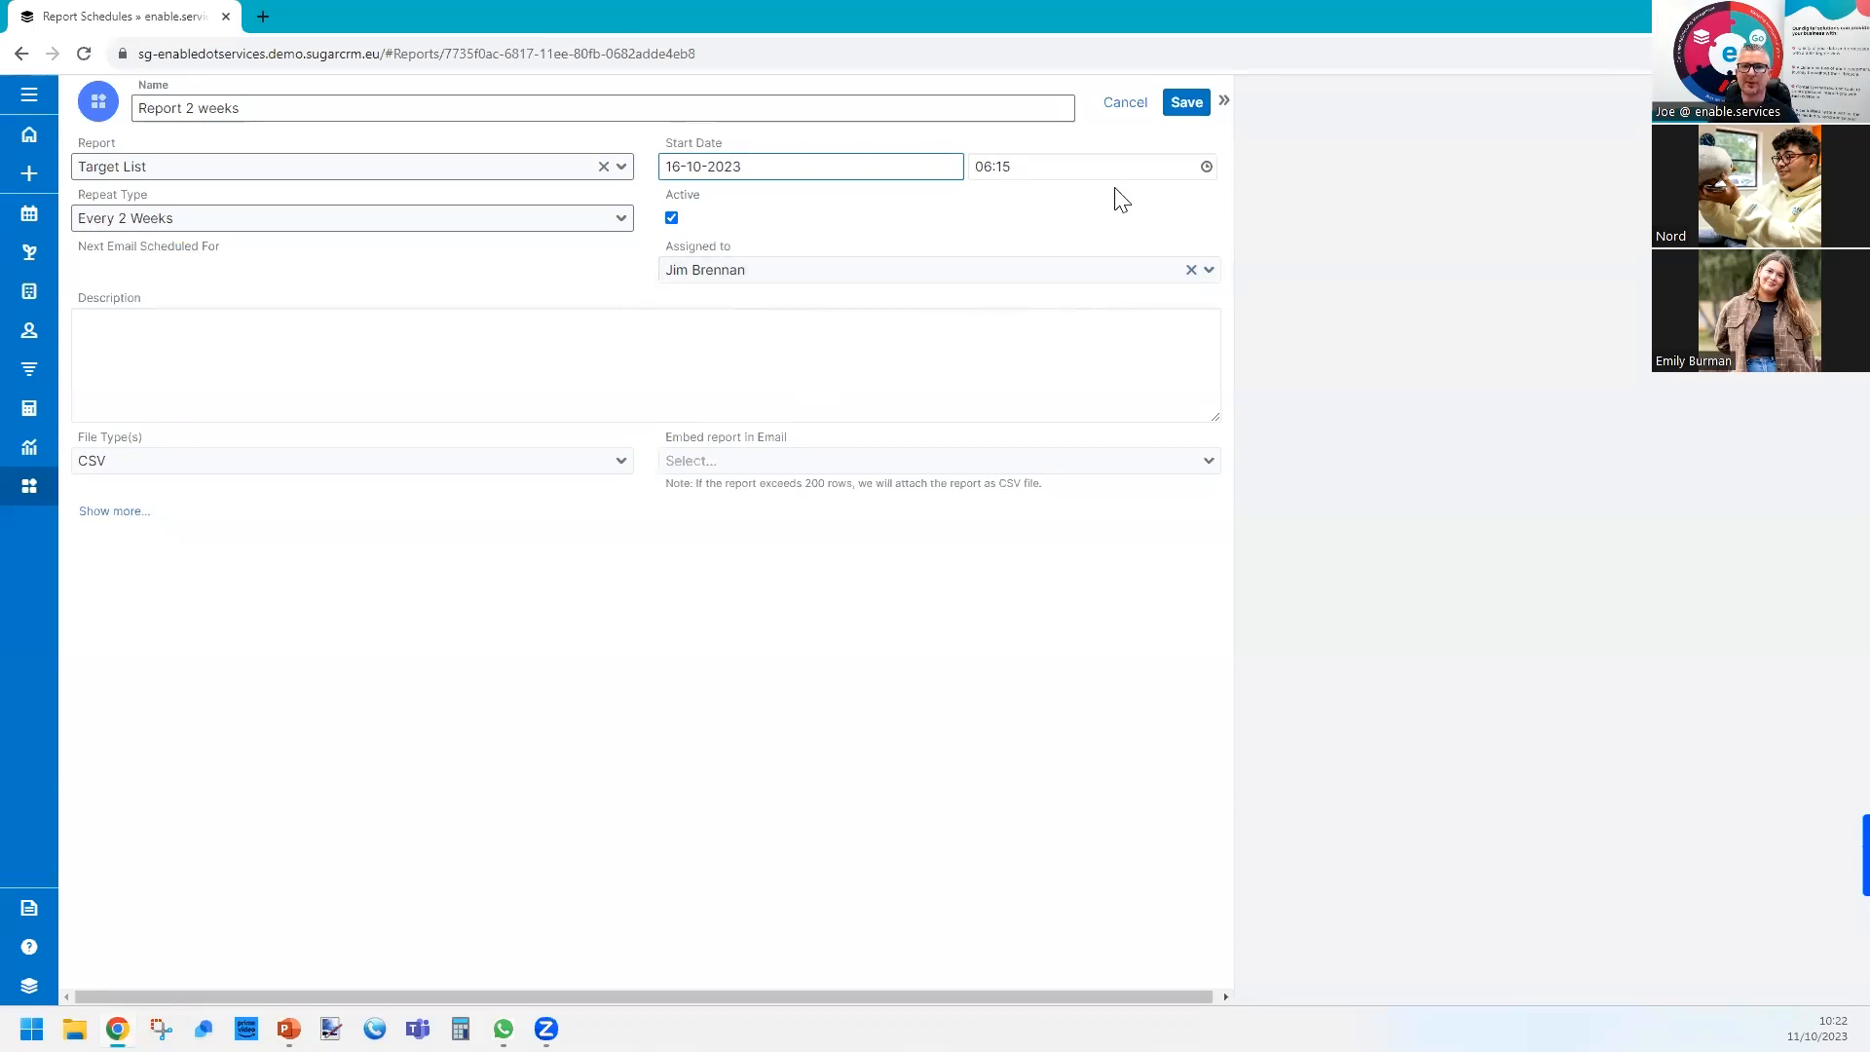
{"action": "left_click", "coordinate": [1125, 103]}
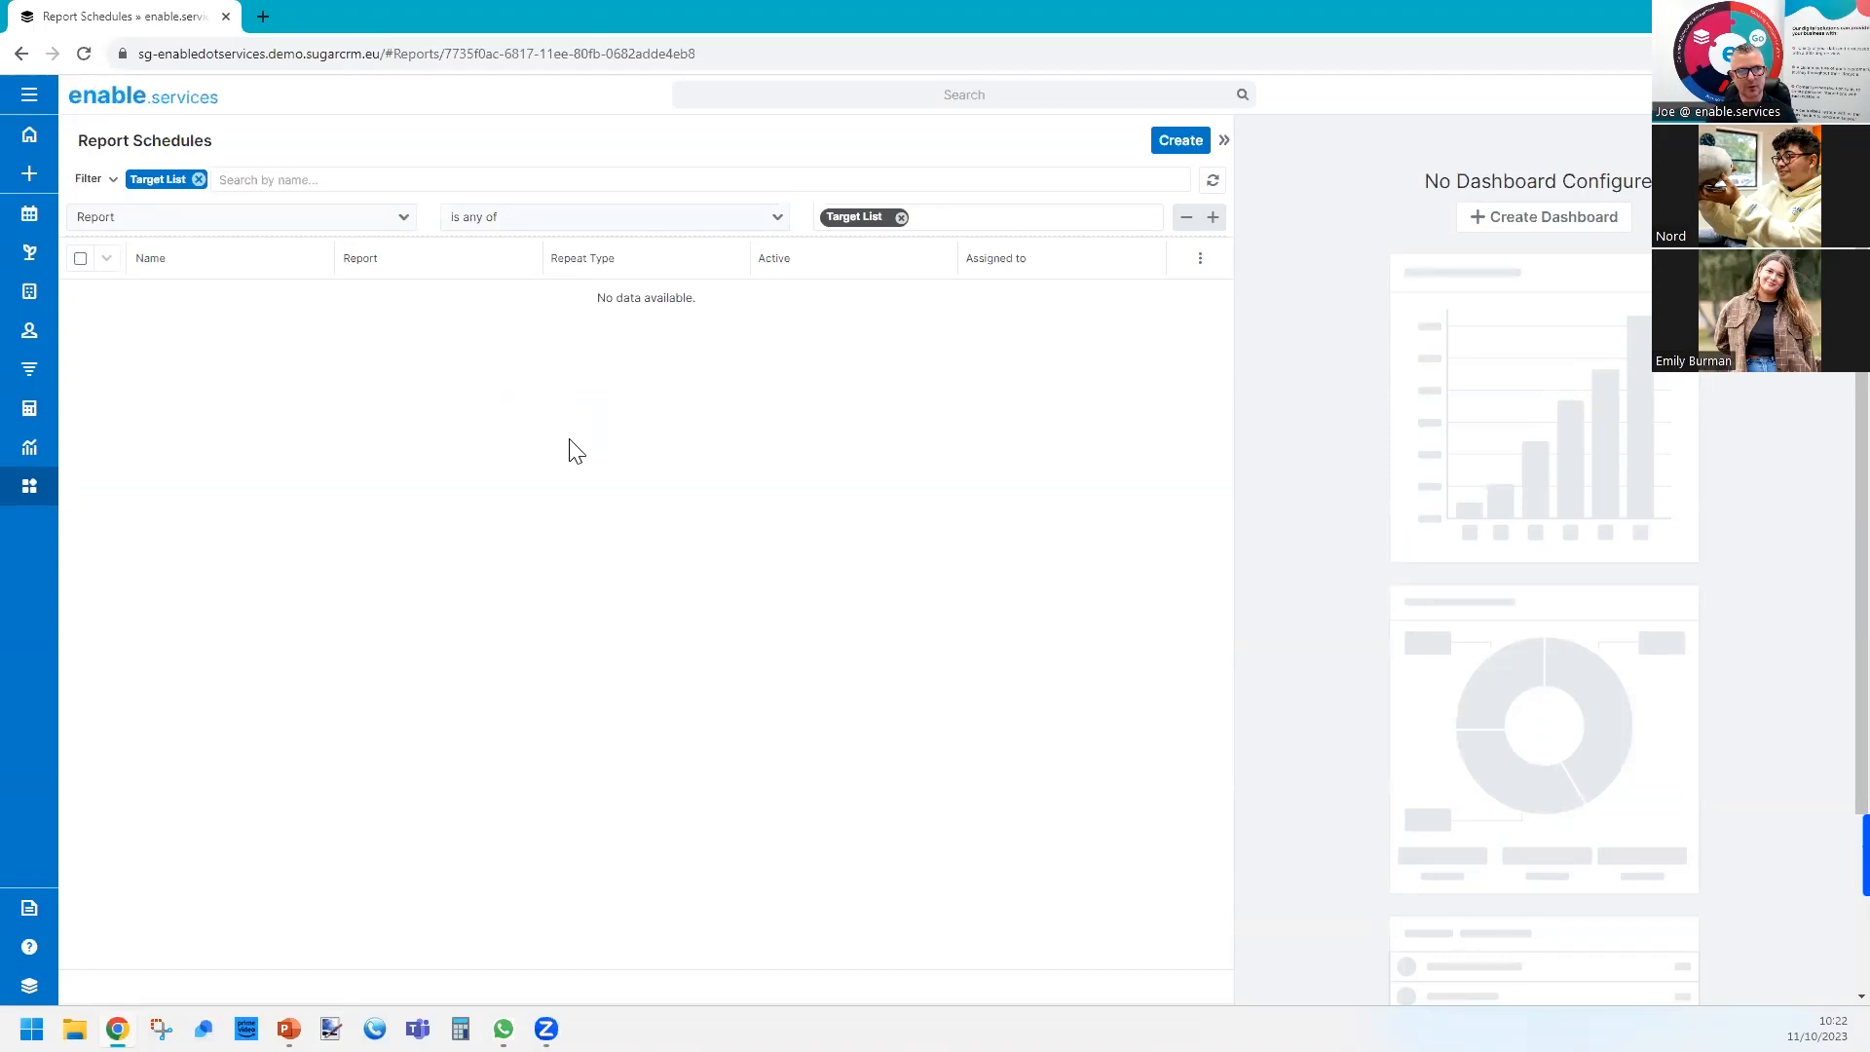
Reopen the Target List report, review its report details including modules, teams and schedules, and close them.
{"action": "left_click", "coordinate": [29, 94]}
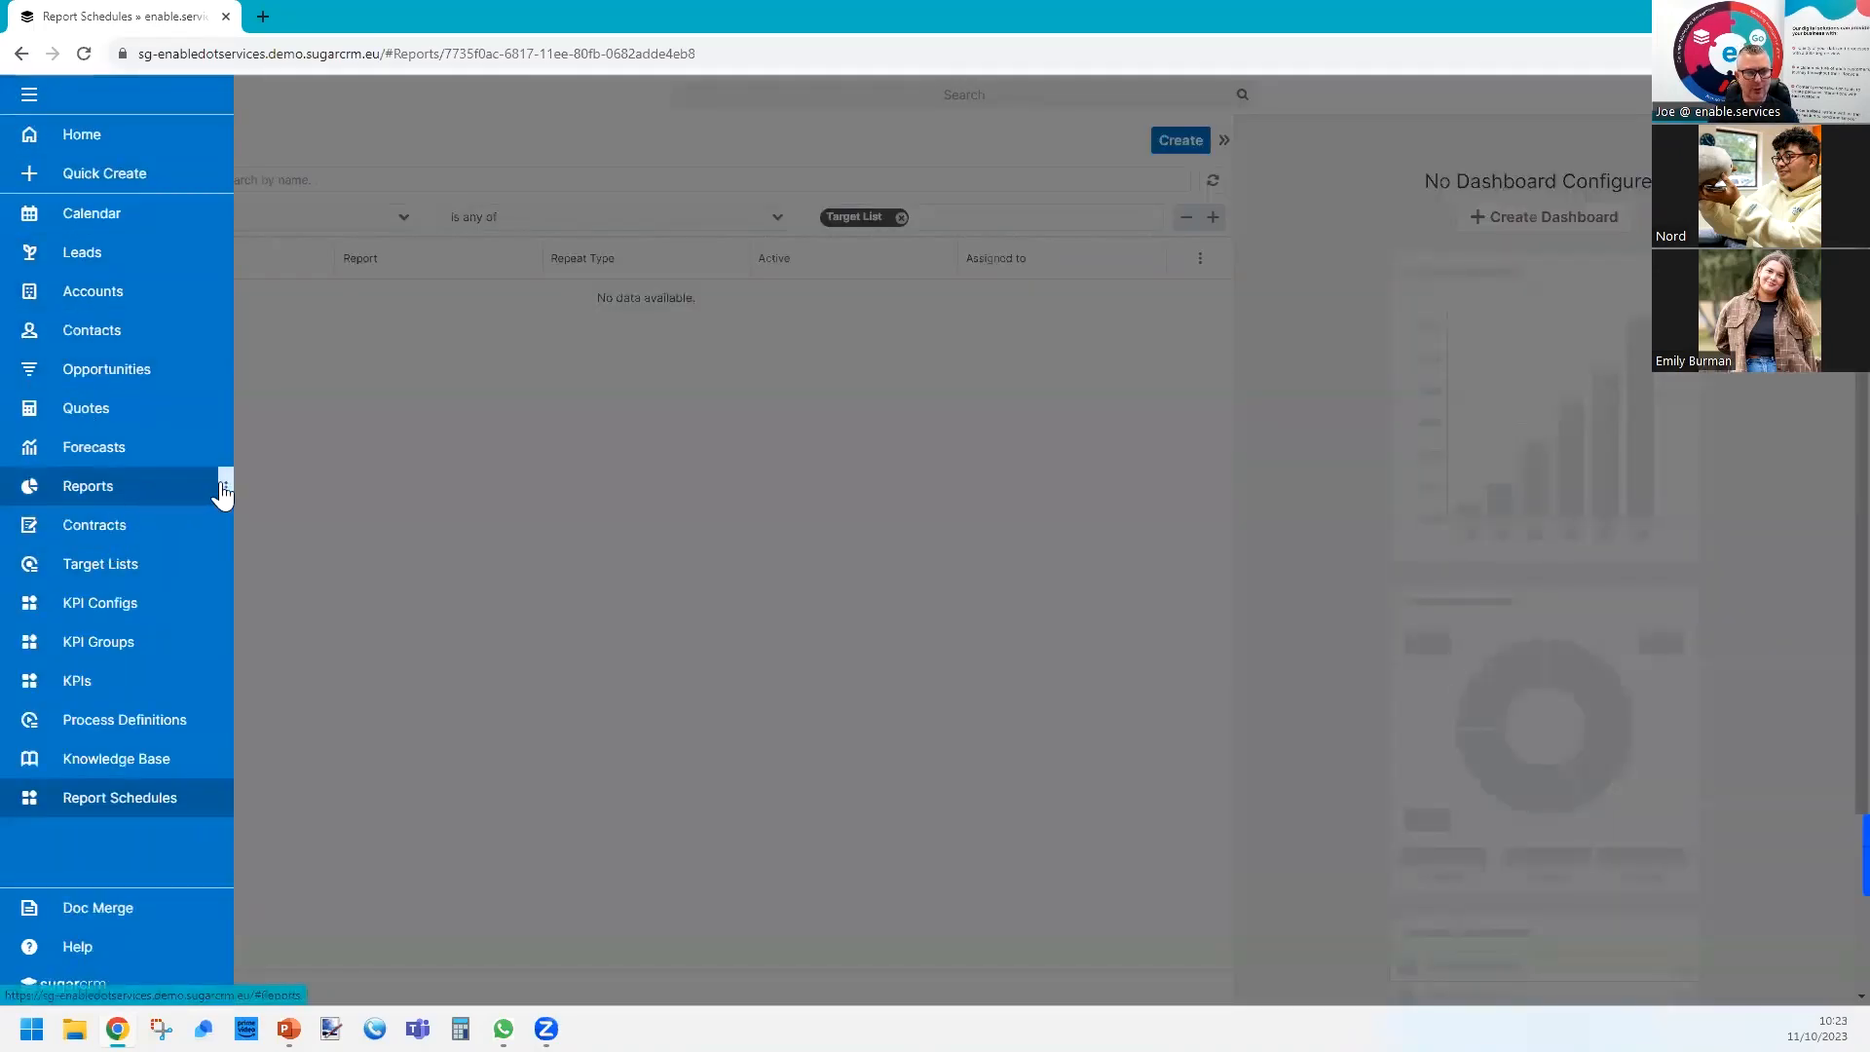
{"action": "left_click", "coordinate": [223, 487]}
{"action": "left_click", "coordinate": [334, 582]}
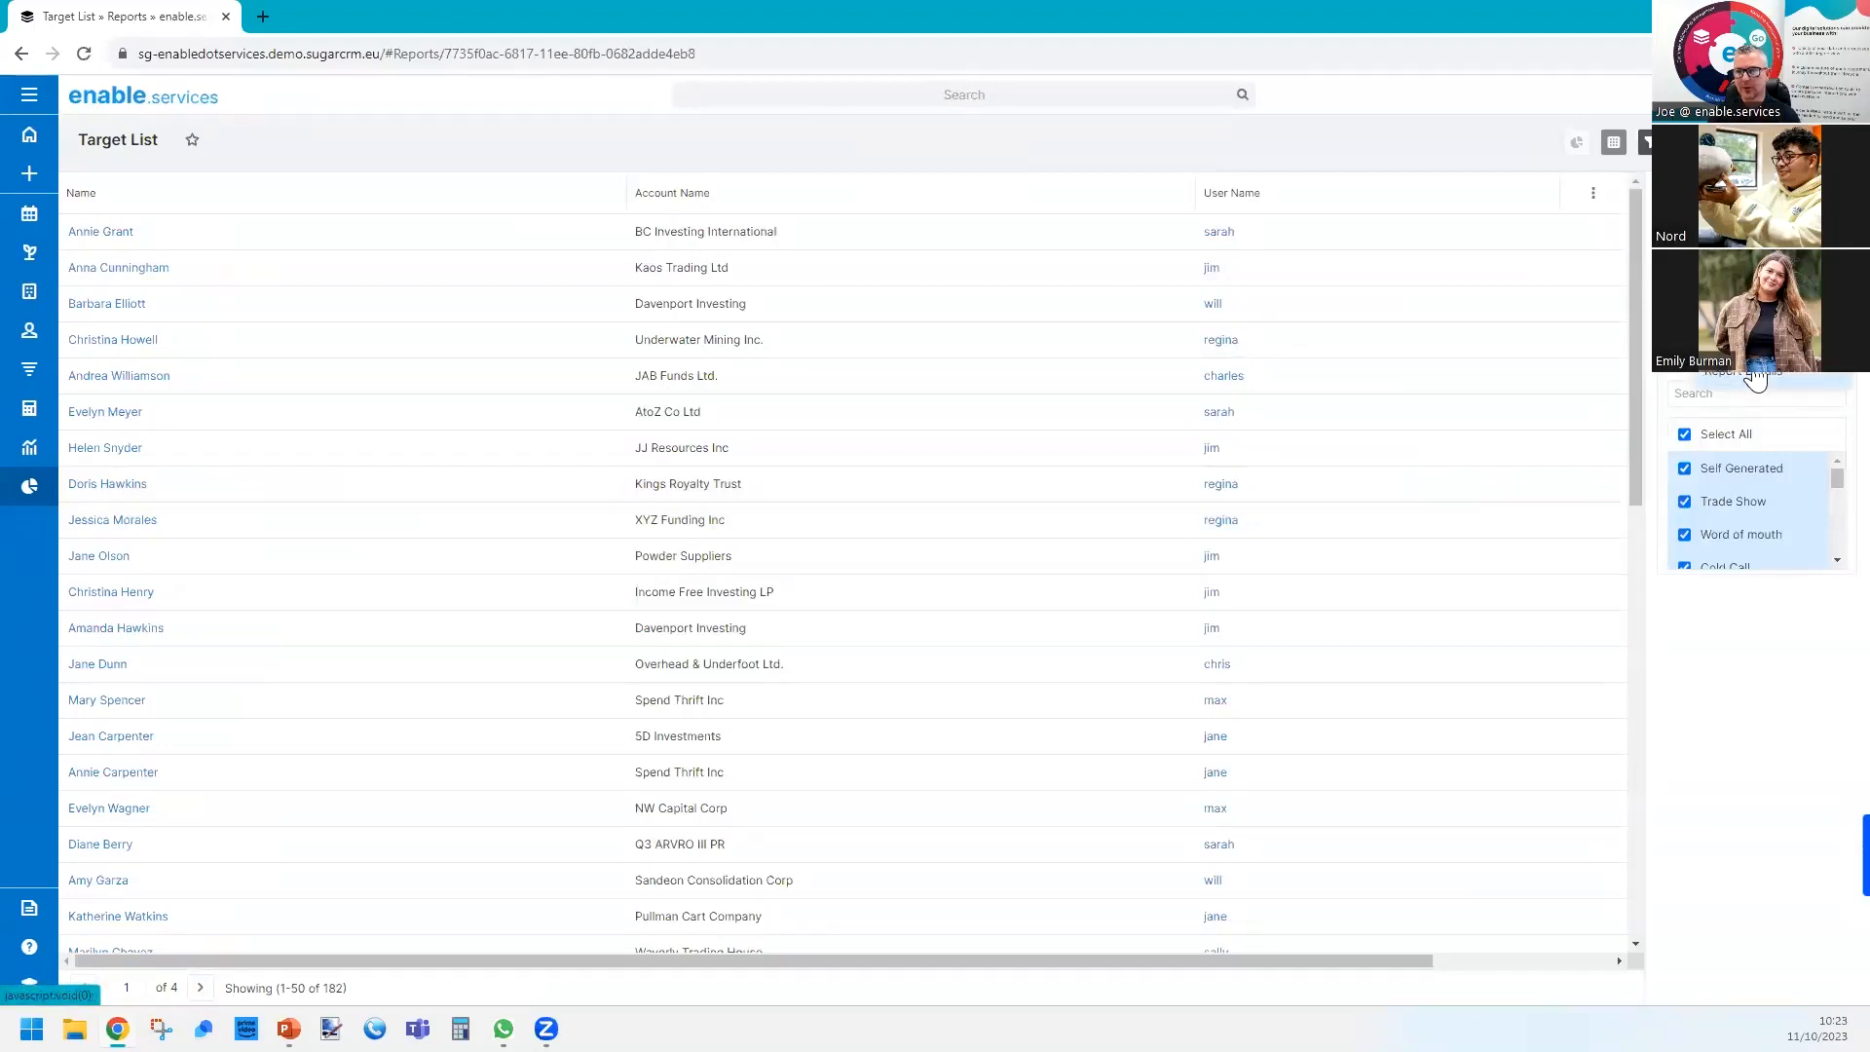
{"action": "left_click", "coordinate": [1750, 373]}
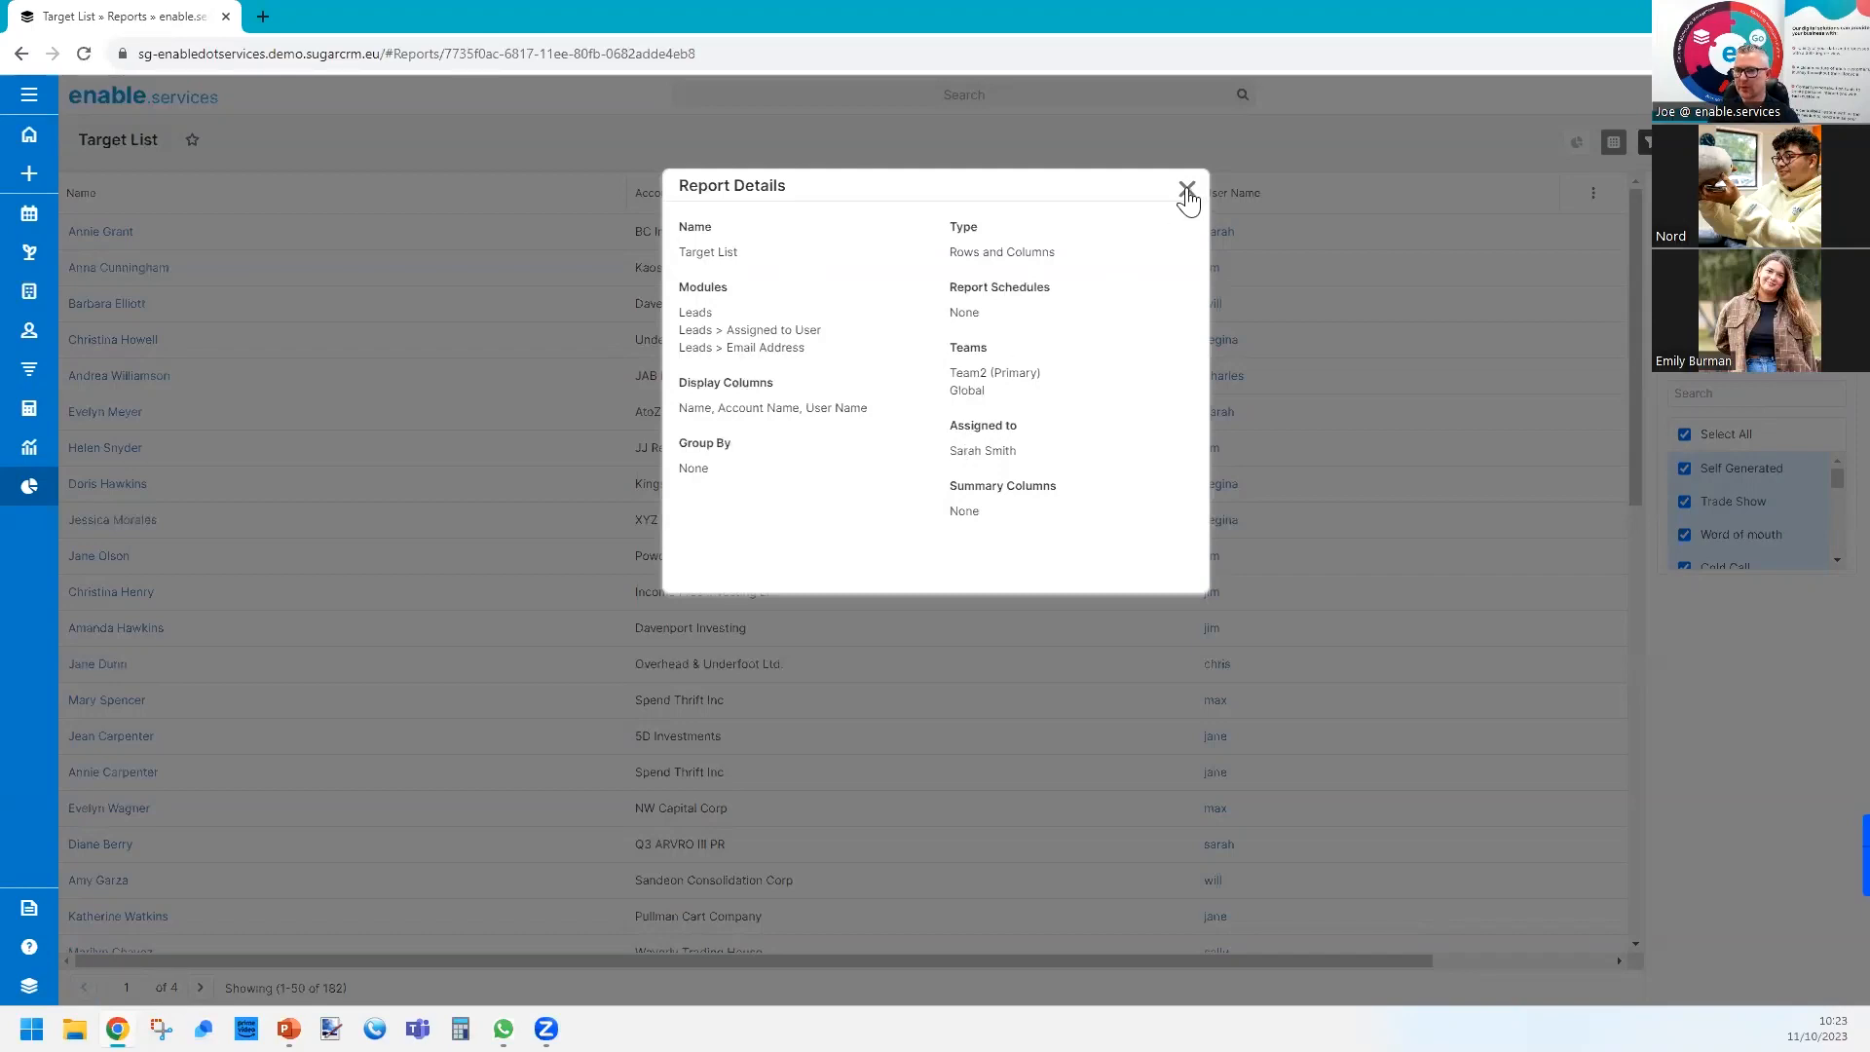
{"action": "left_click", "coordinate": [1185, 190]}
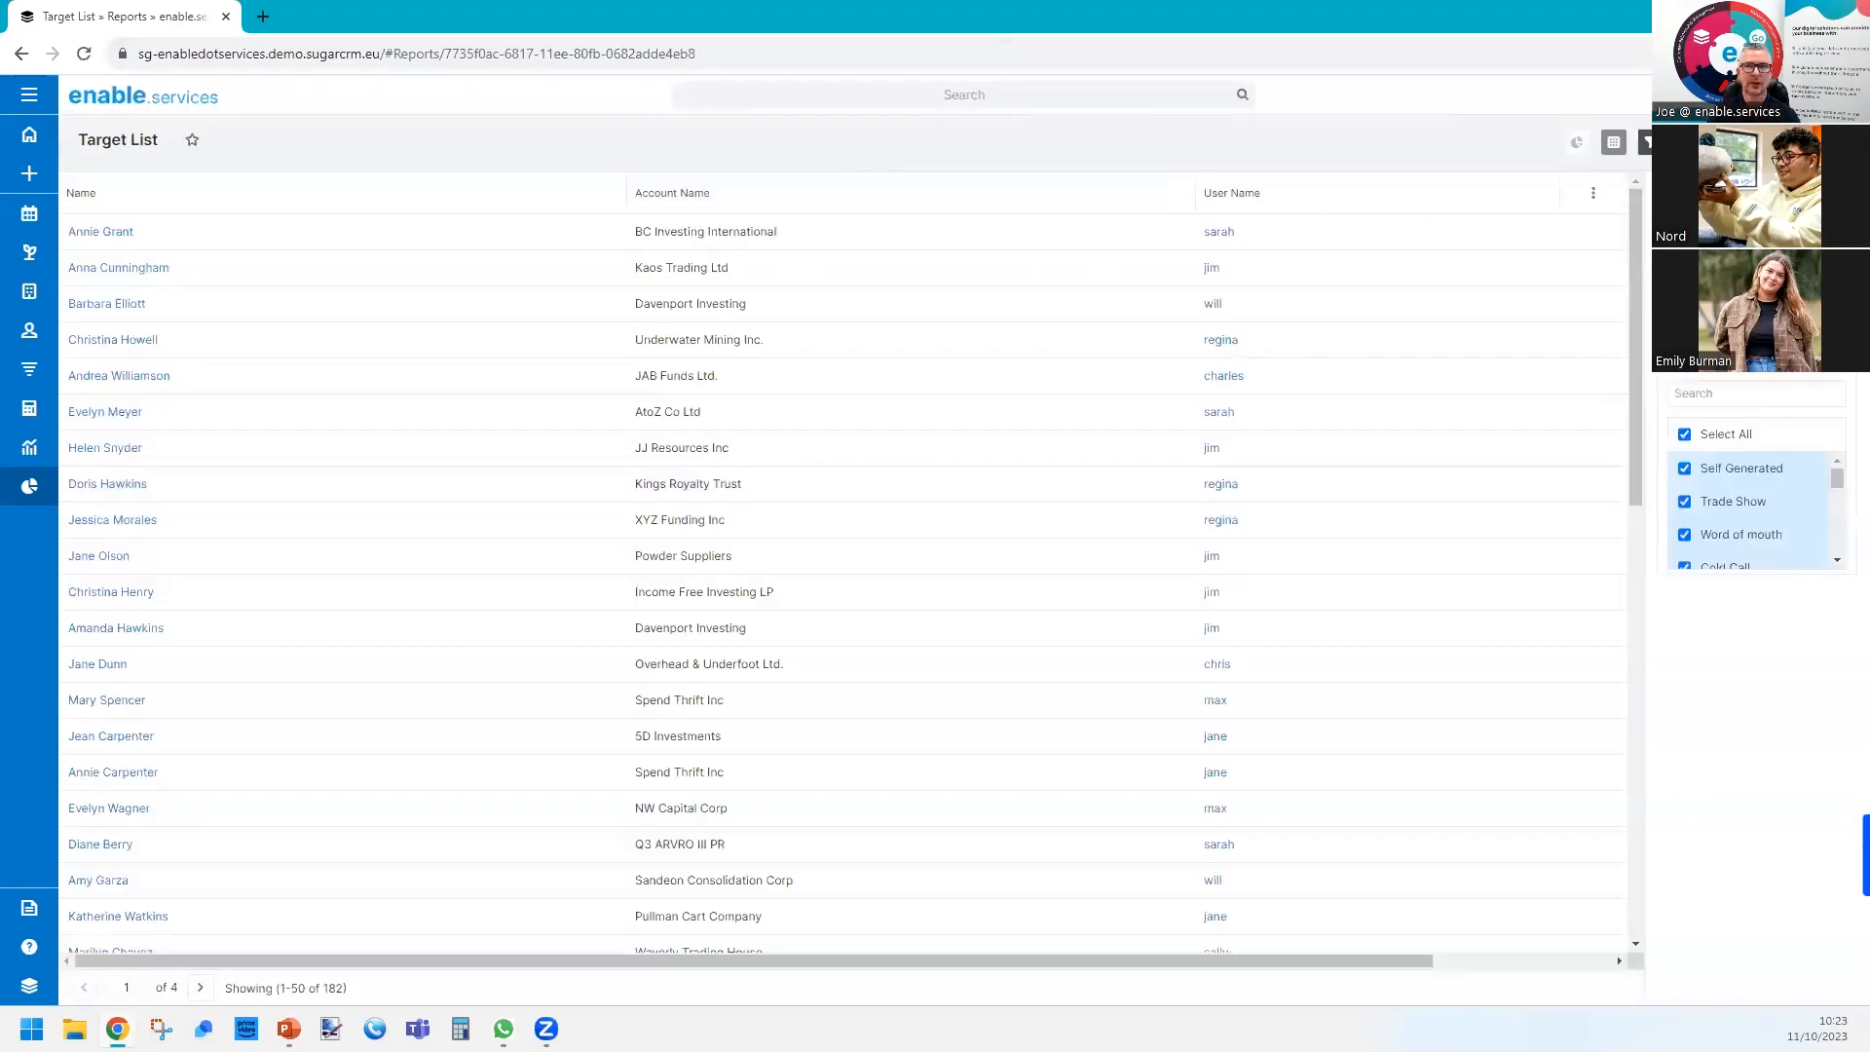
{"action": "key", "text": "alt+Tab"}
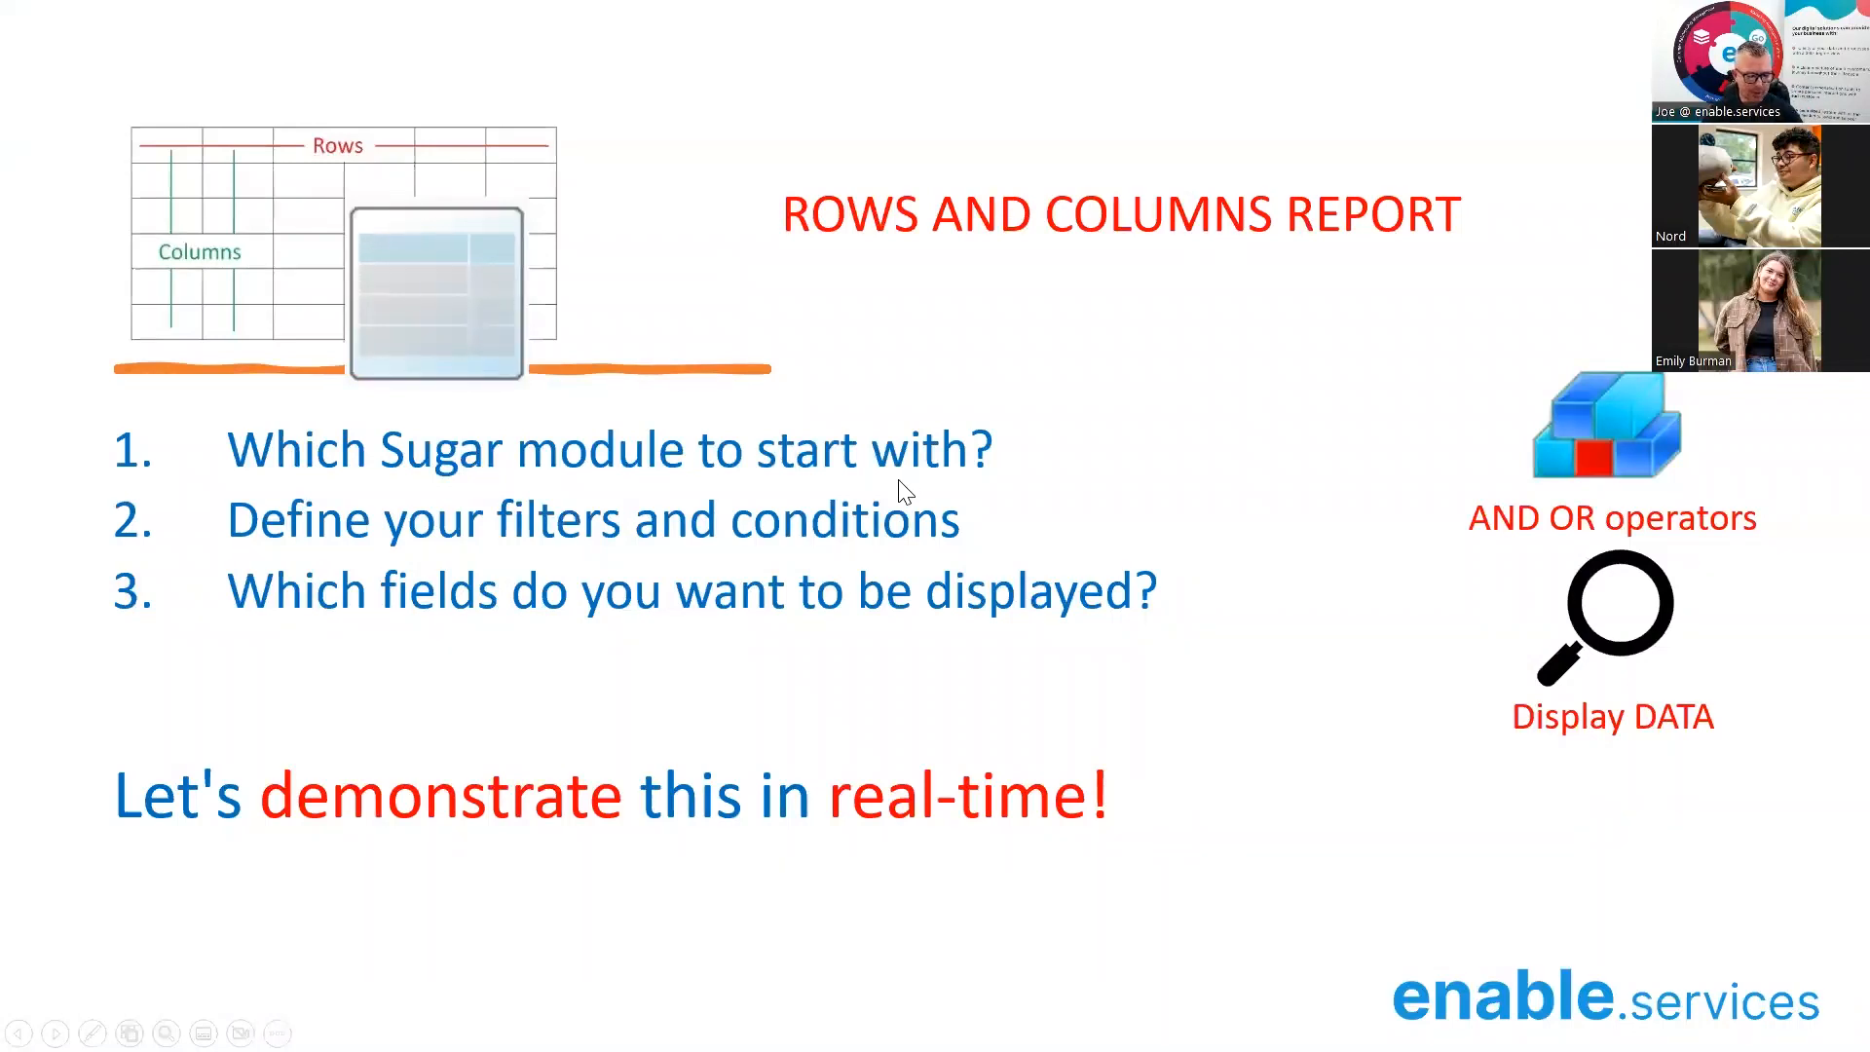
{"action": "left_click", "coordinate": [1007, 492]}
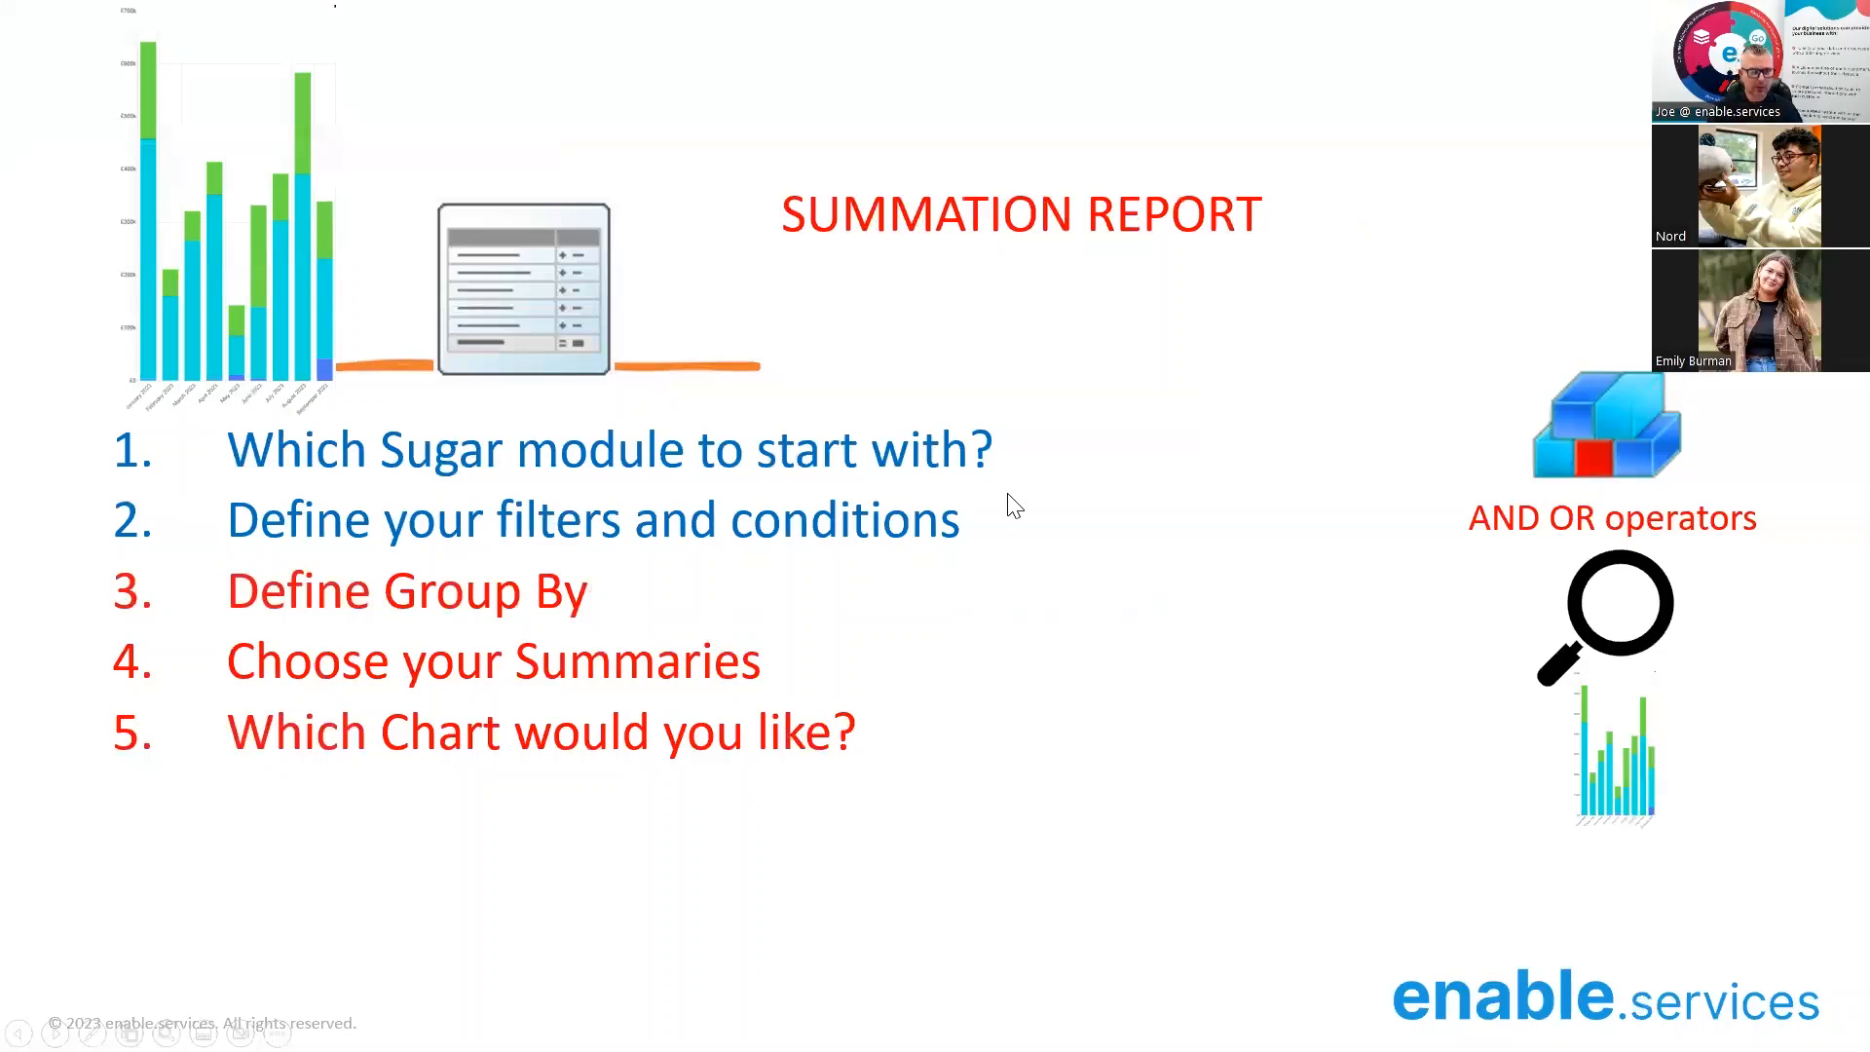
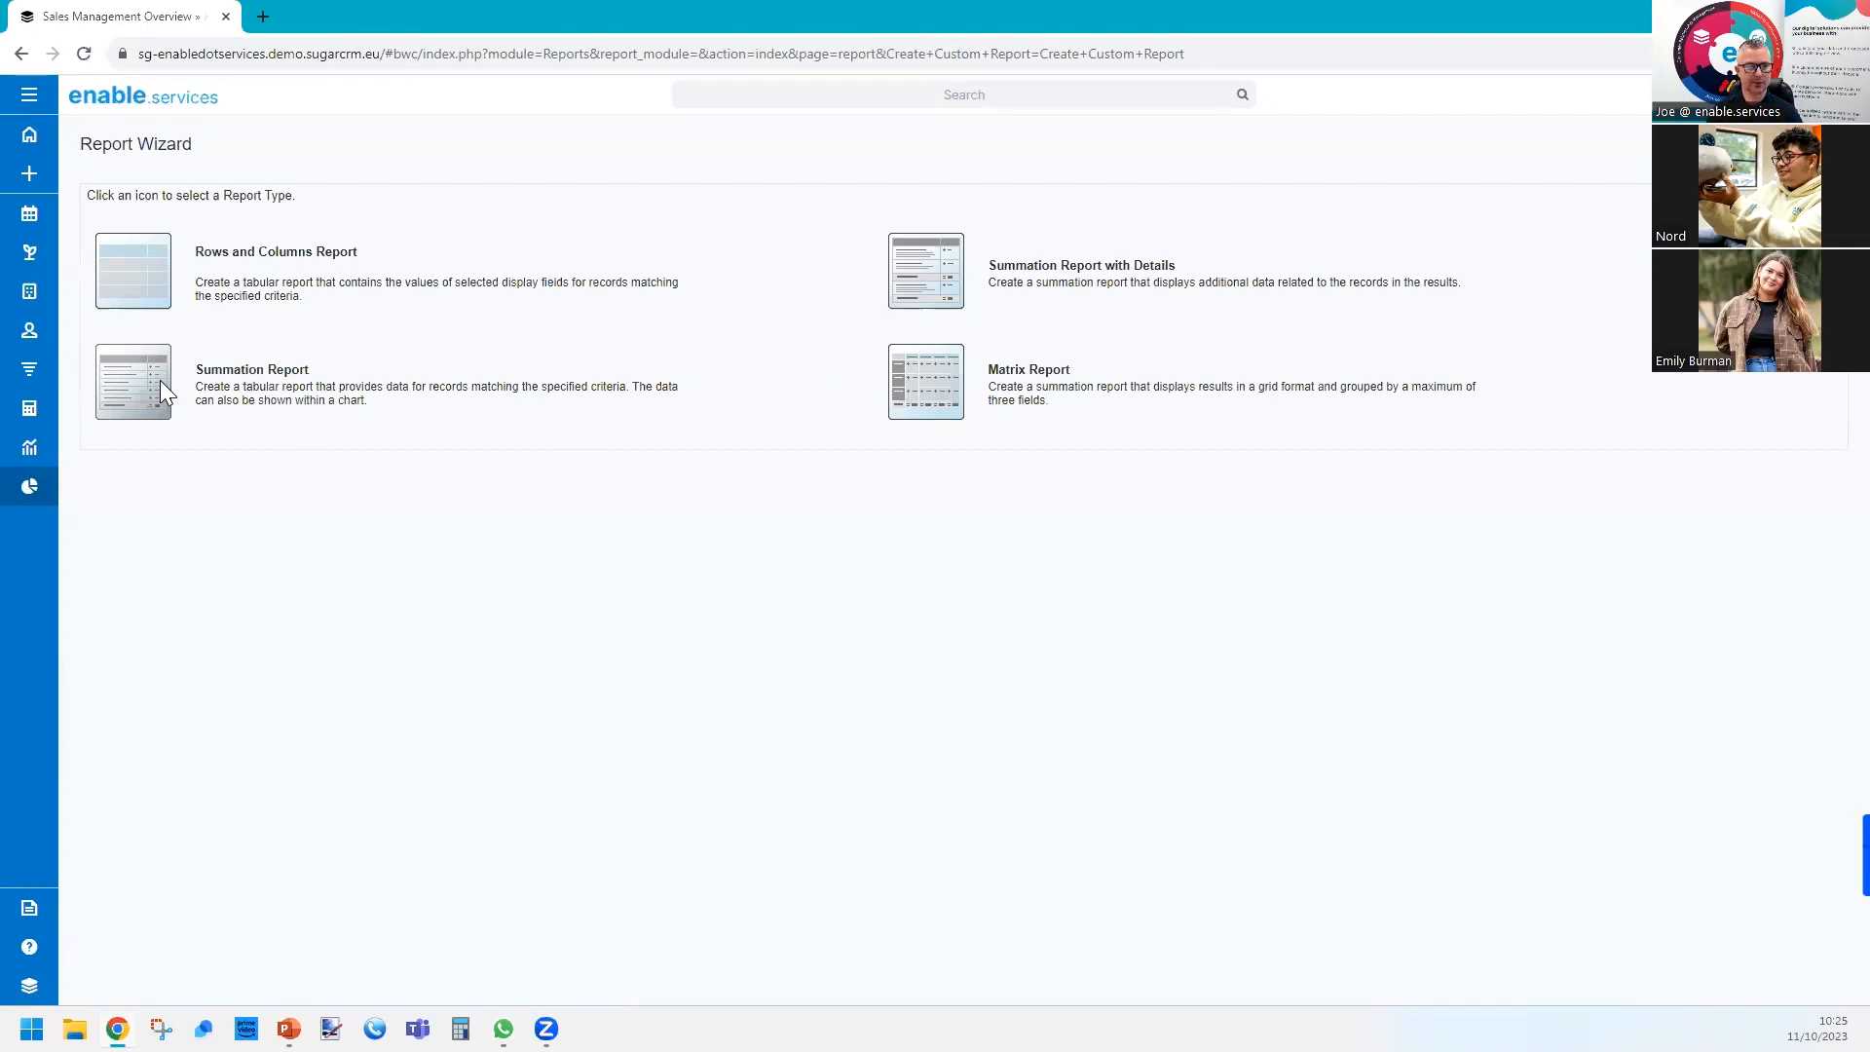
Start a Summation Report based on the Revenue Line Items module.
{"action": "left_click_drag", "start_coordinate": [222, 371], "coordinate": [342, 370]}
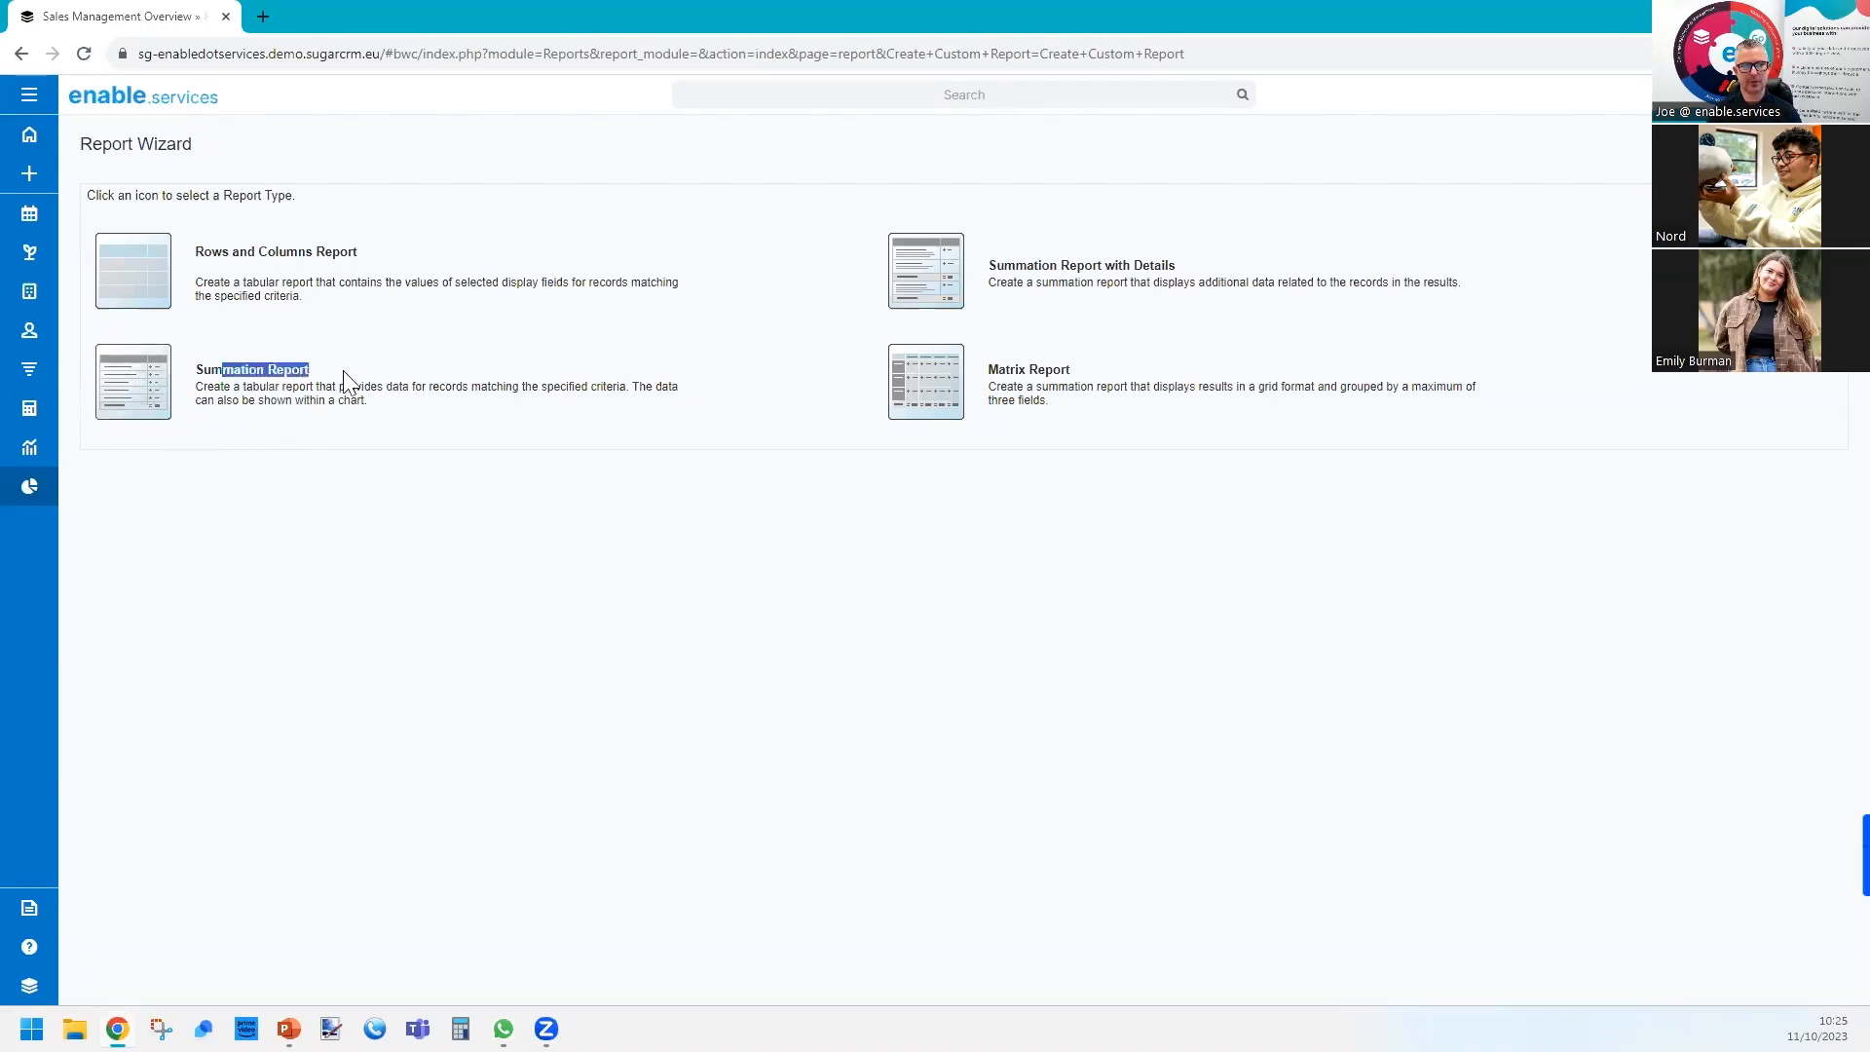
{"action": "left_click", "coordinate": [130, 396]}
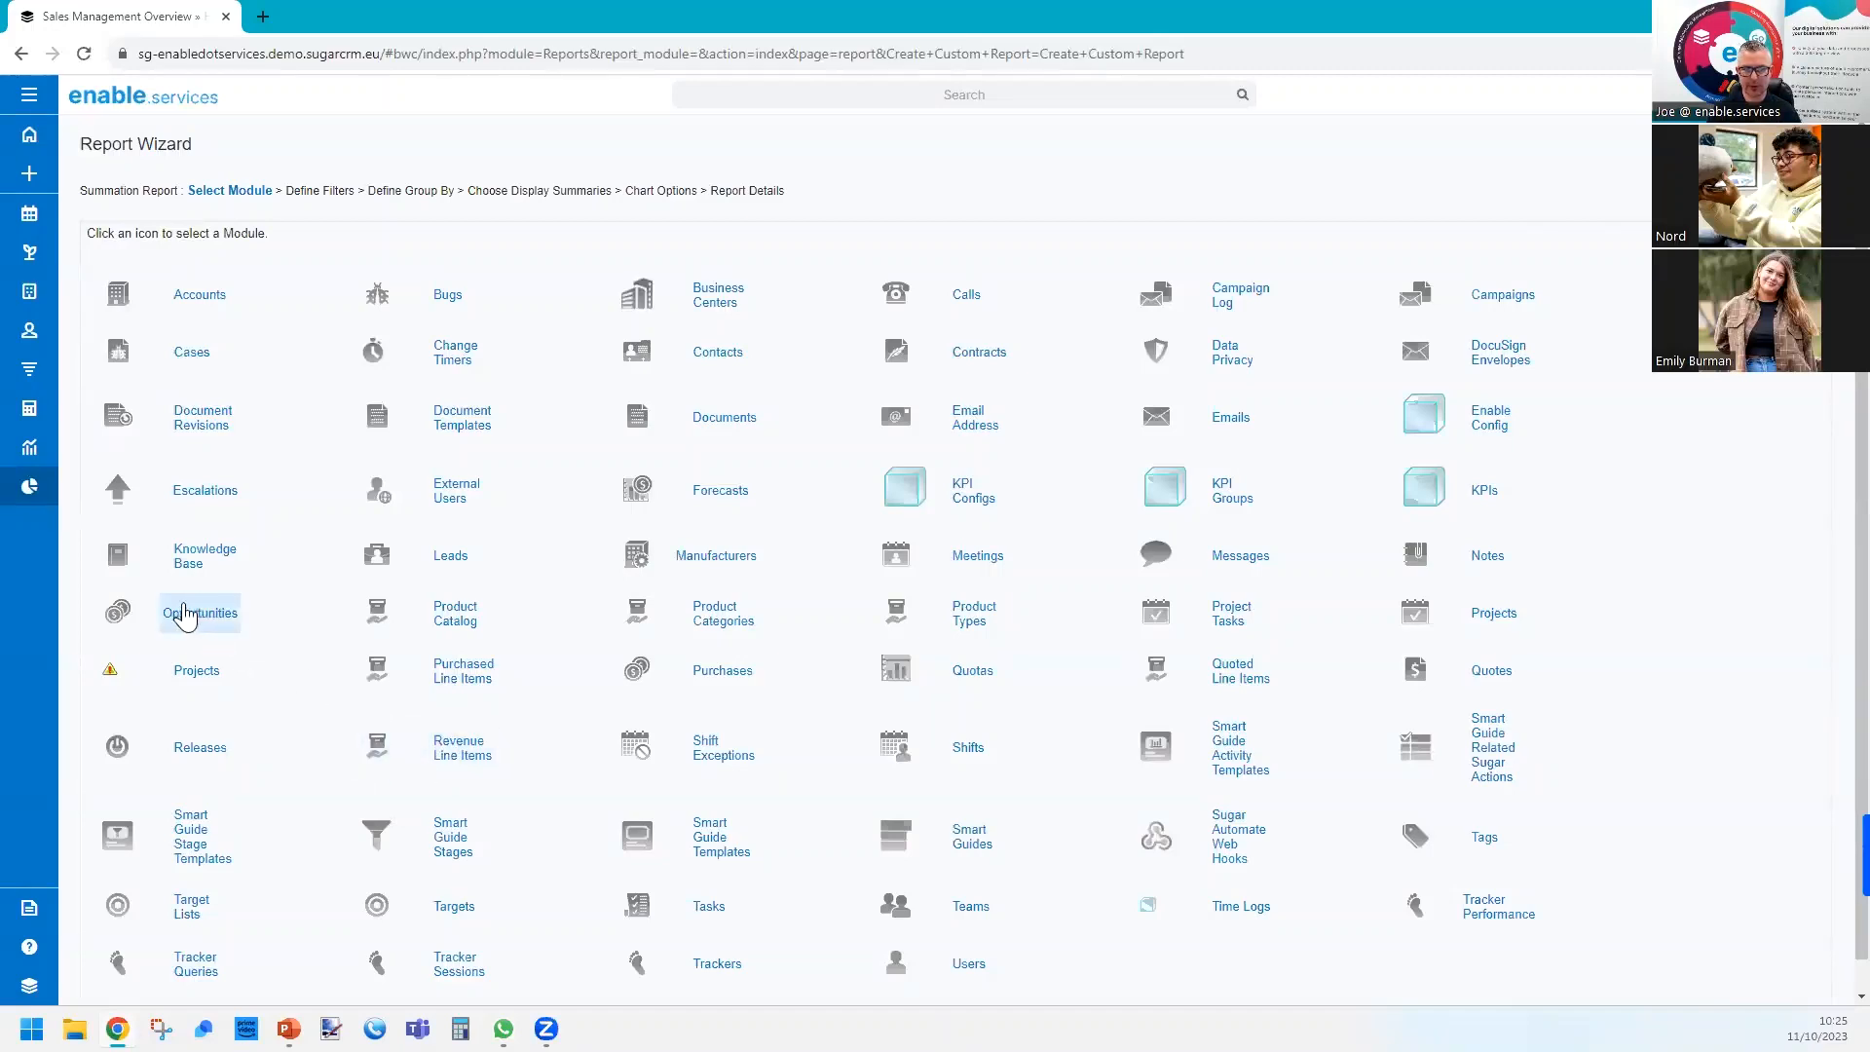
{"action": "left_click", "coordinate": [390, 748]}
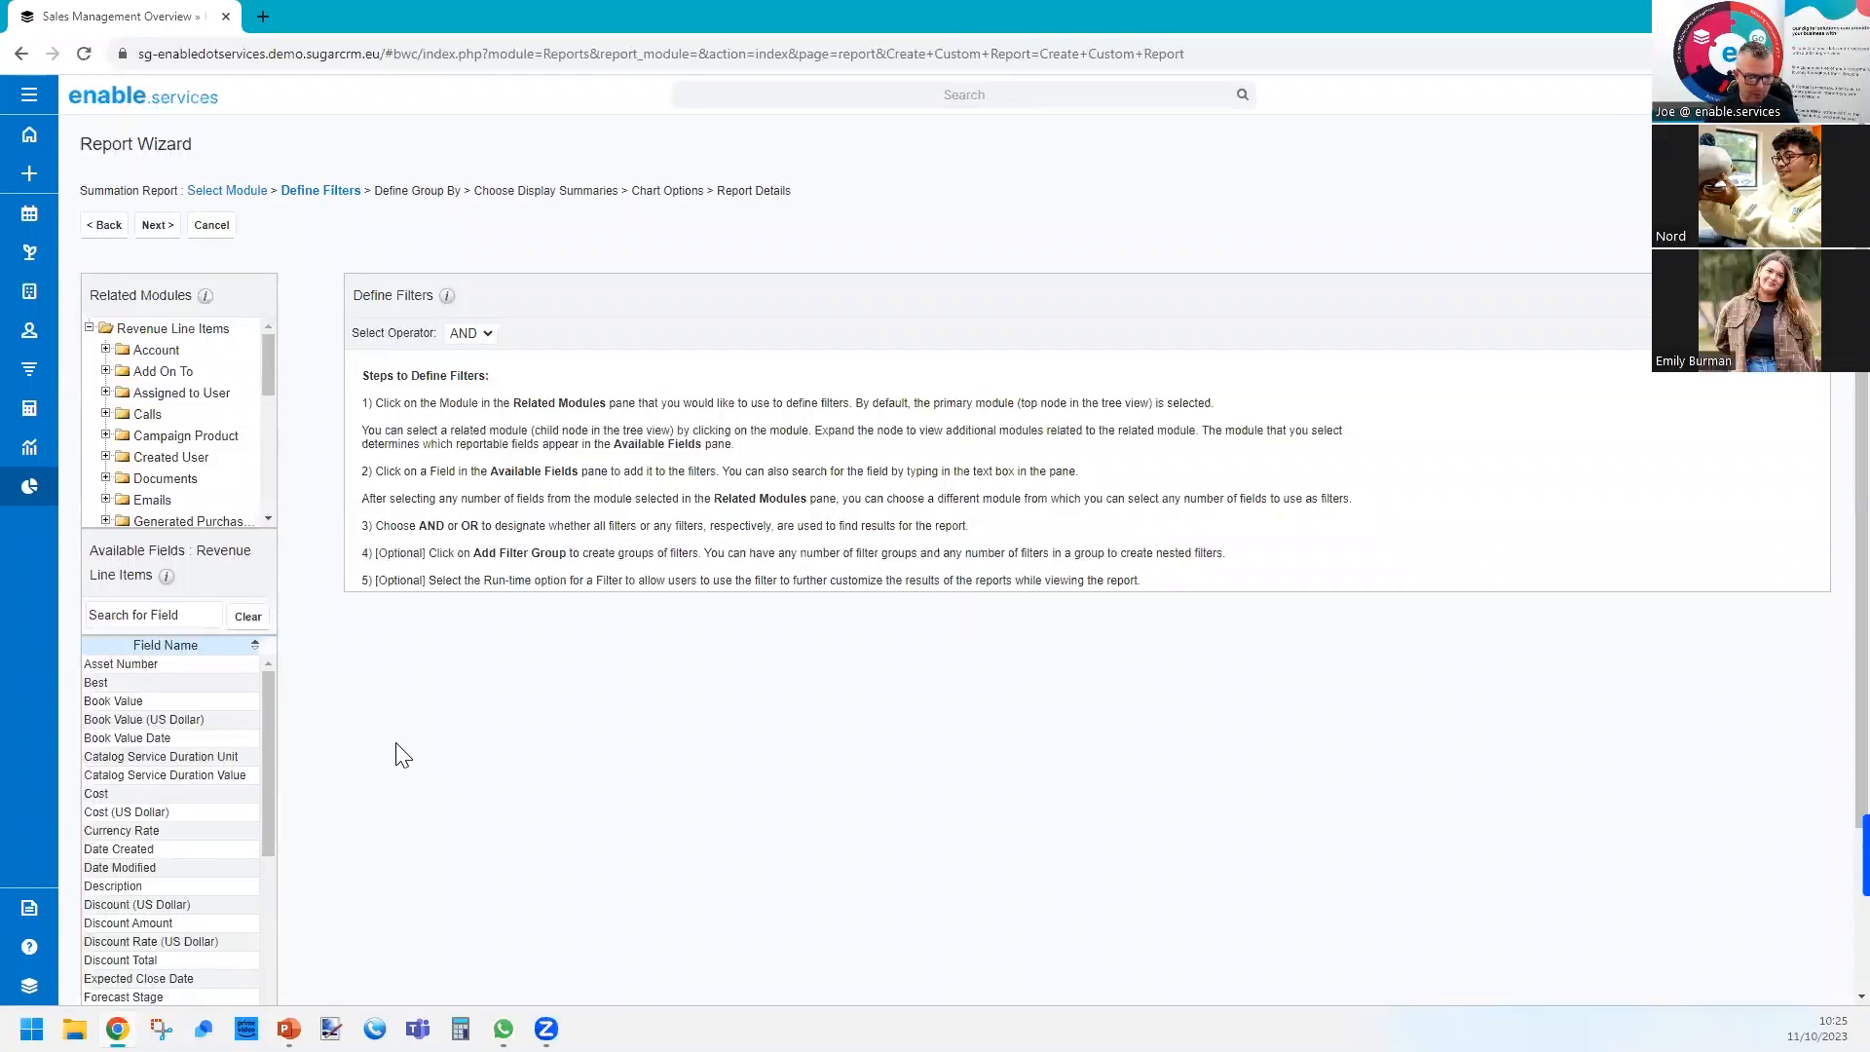
Filter on Sales Stage Is Not One Of Closed Won and Closed Lost, make it a run-time filter, and continue to grouping.
{"action": "left_click", "coordinate": [162, 606]}
{"action": "type", "text": "sales"}
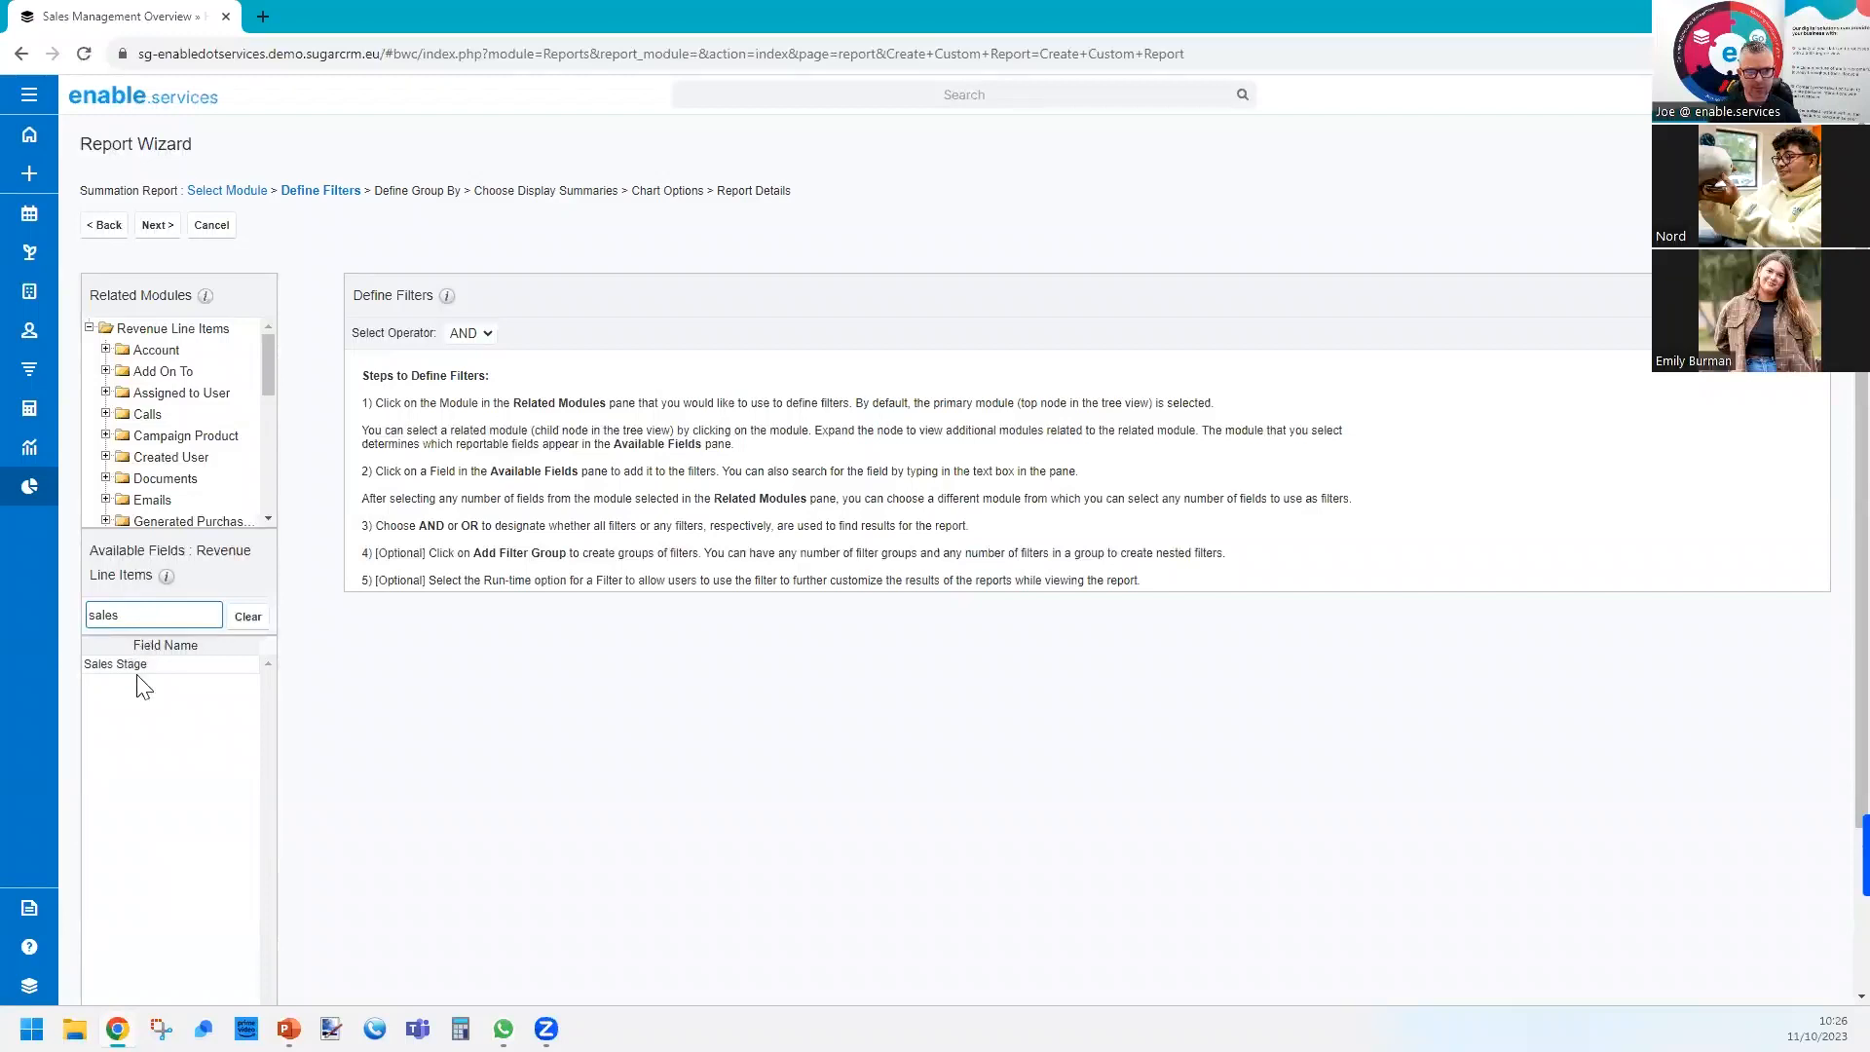
{"action": "left_click", "coordinate": [173, 668]}
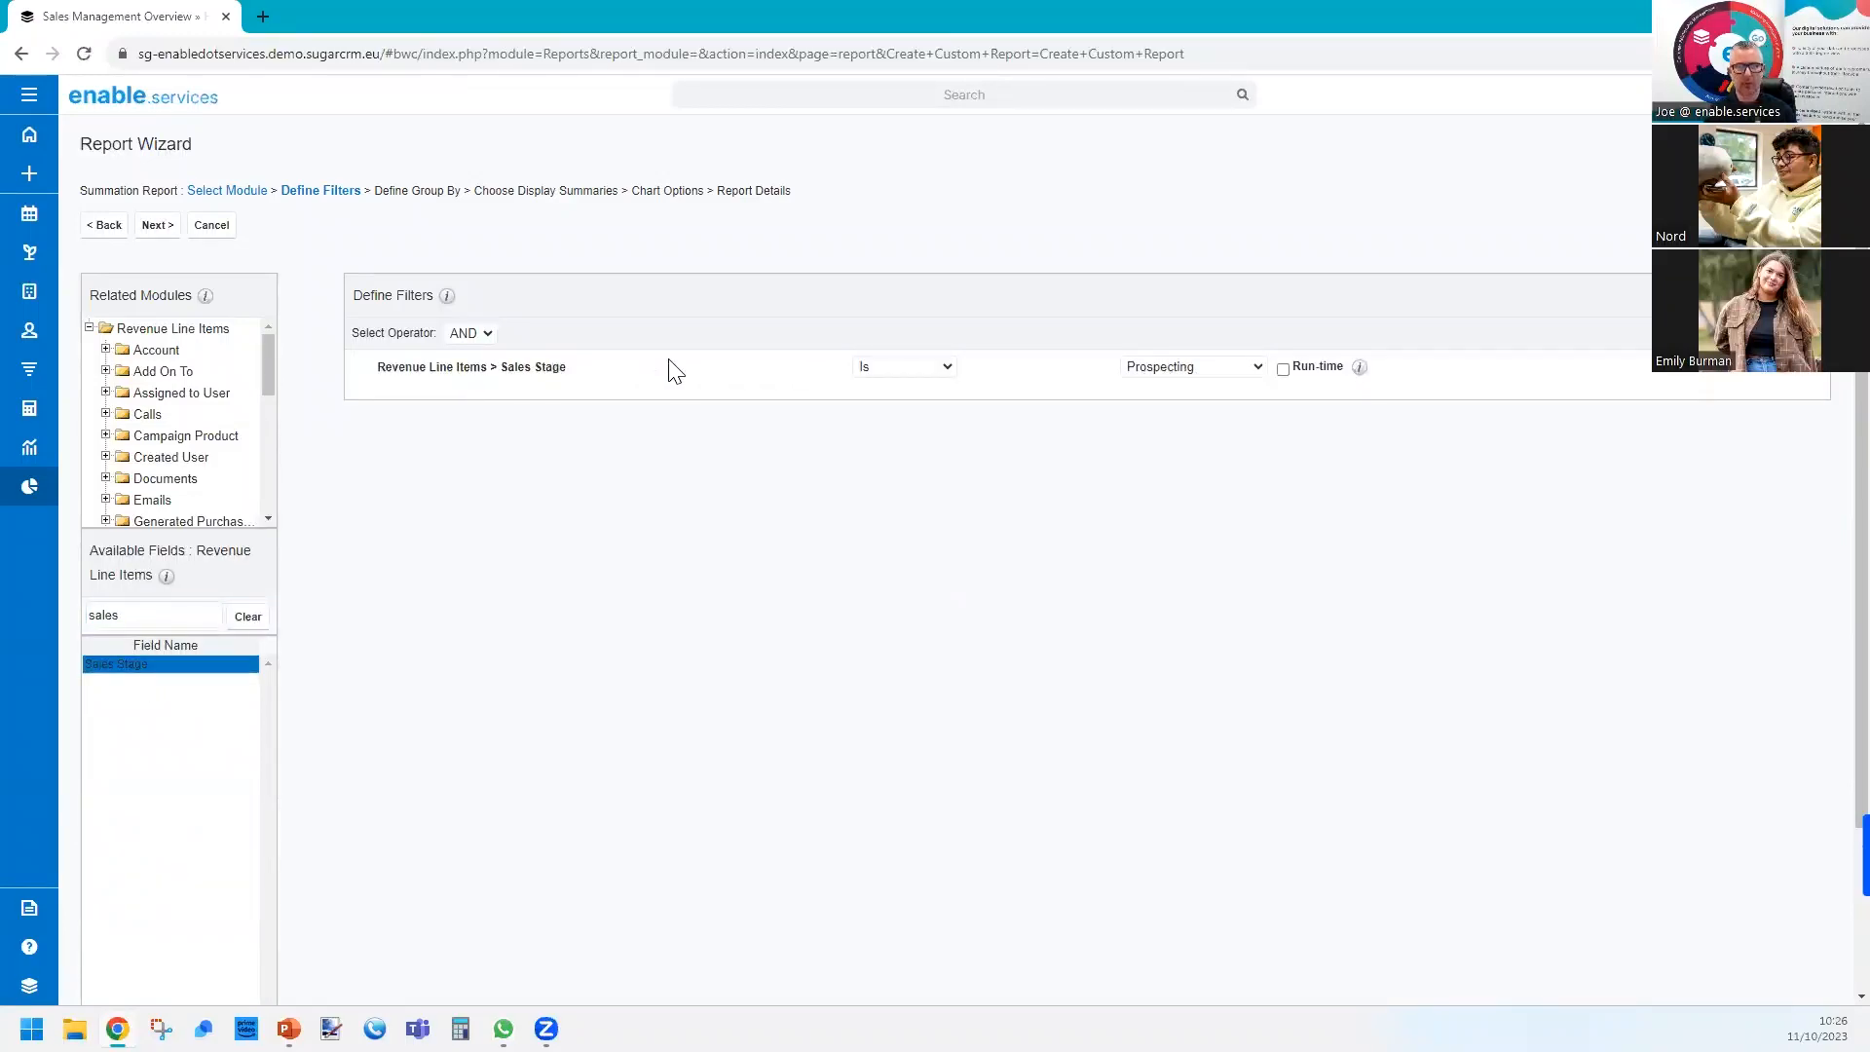
{"action": "left_click", "coordinate": [916, 377]}
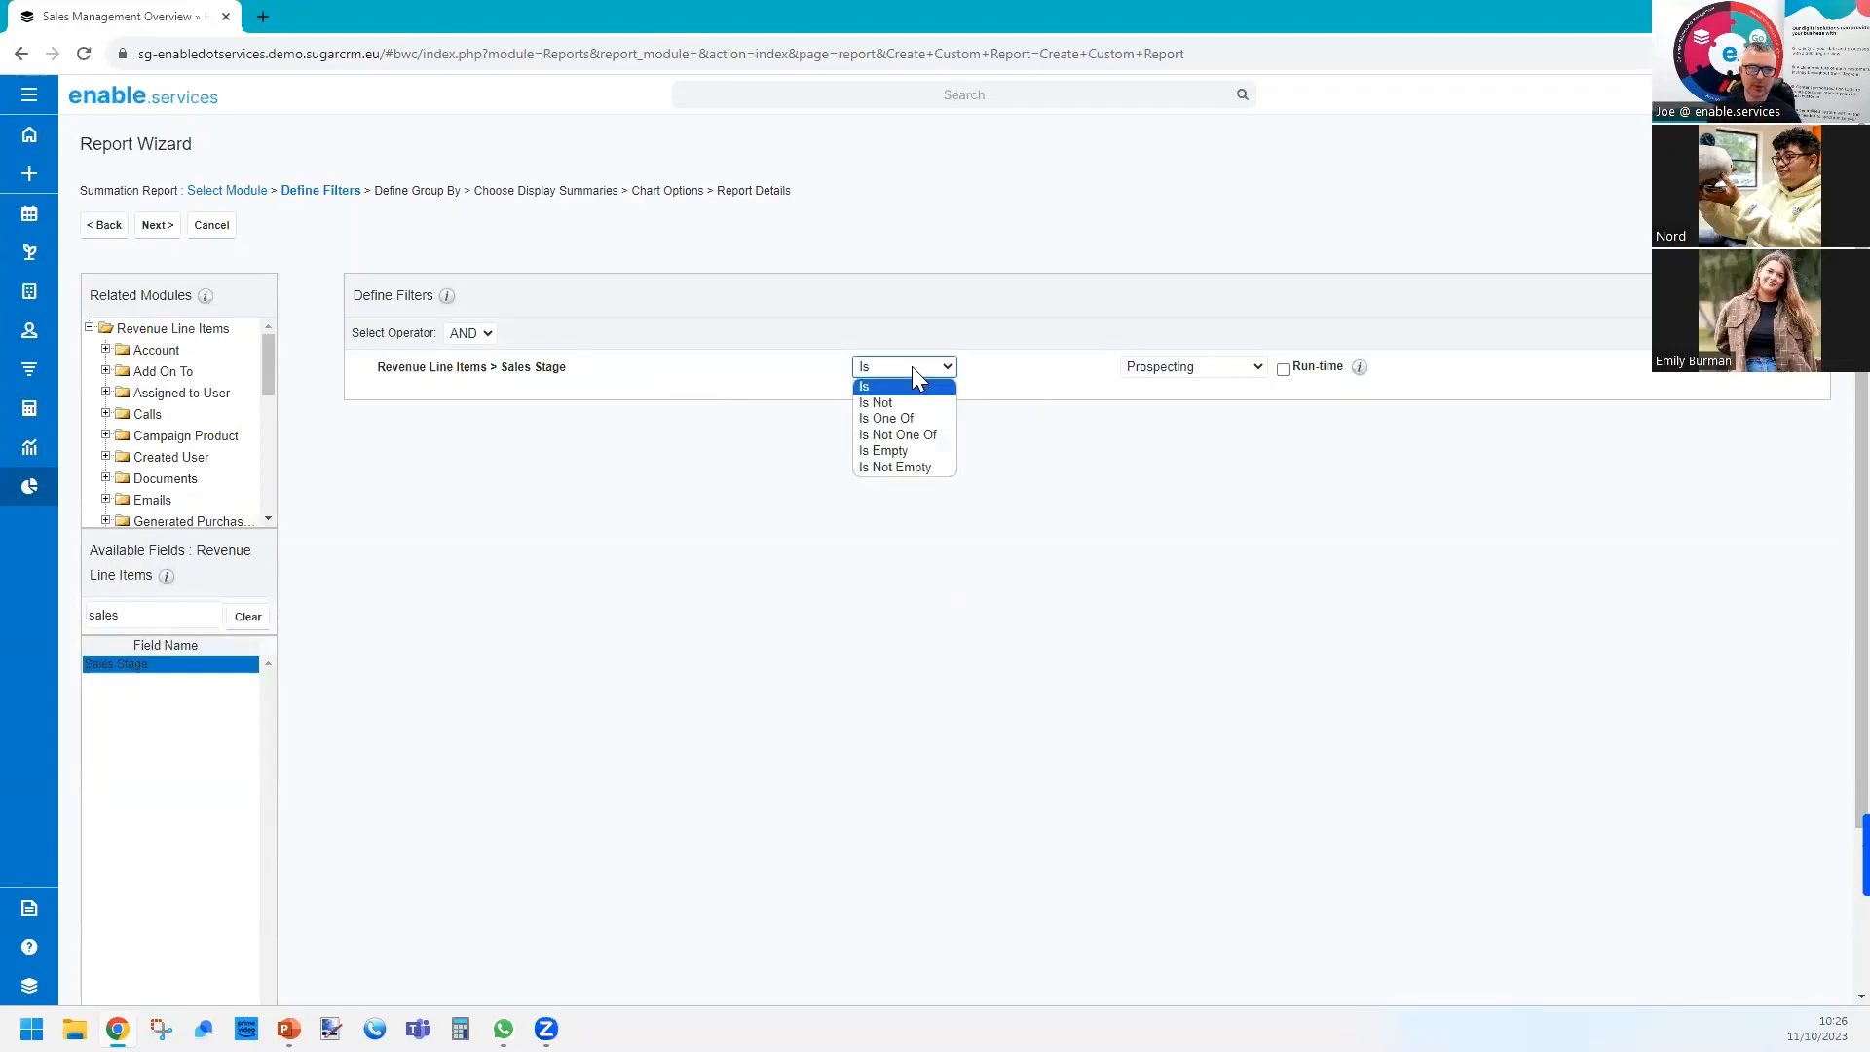
{"action": "left_click", "coordinate": [910, 439]}
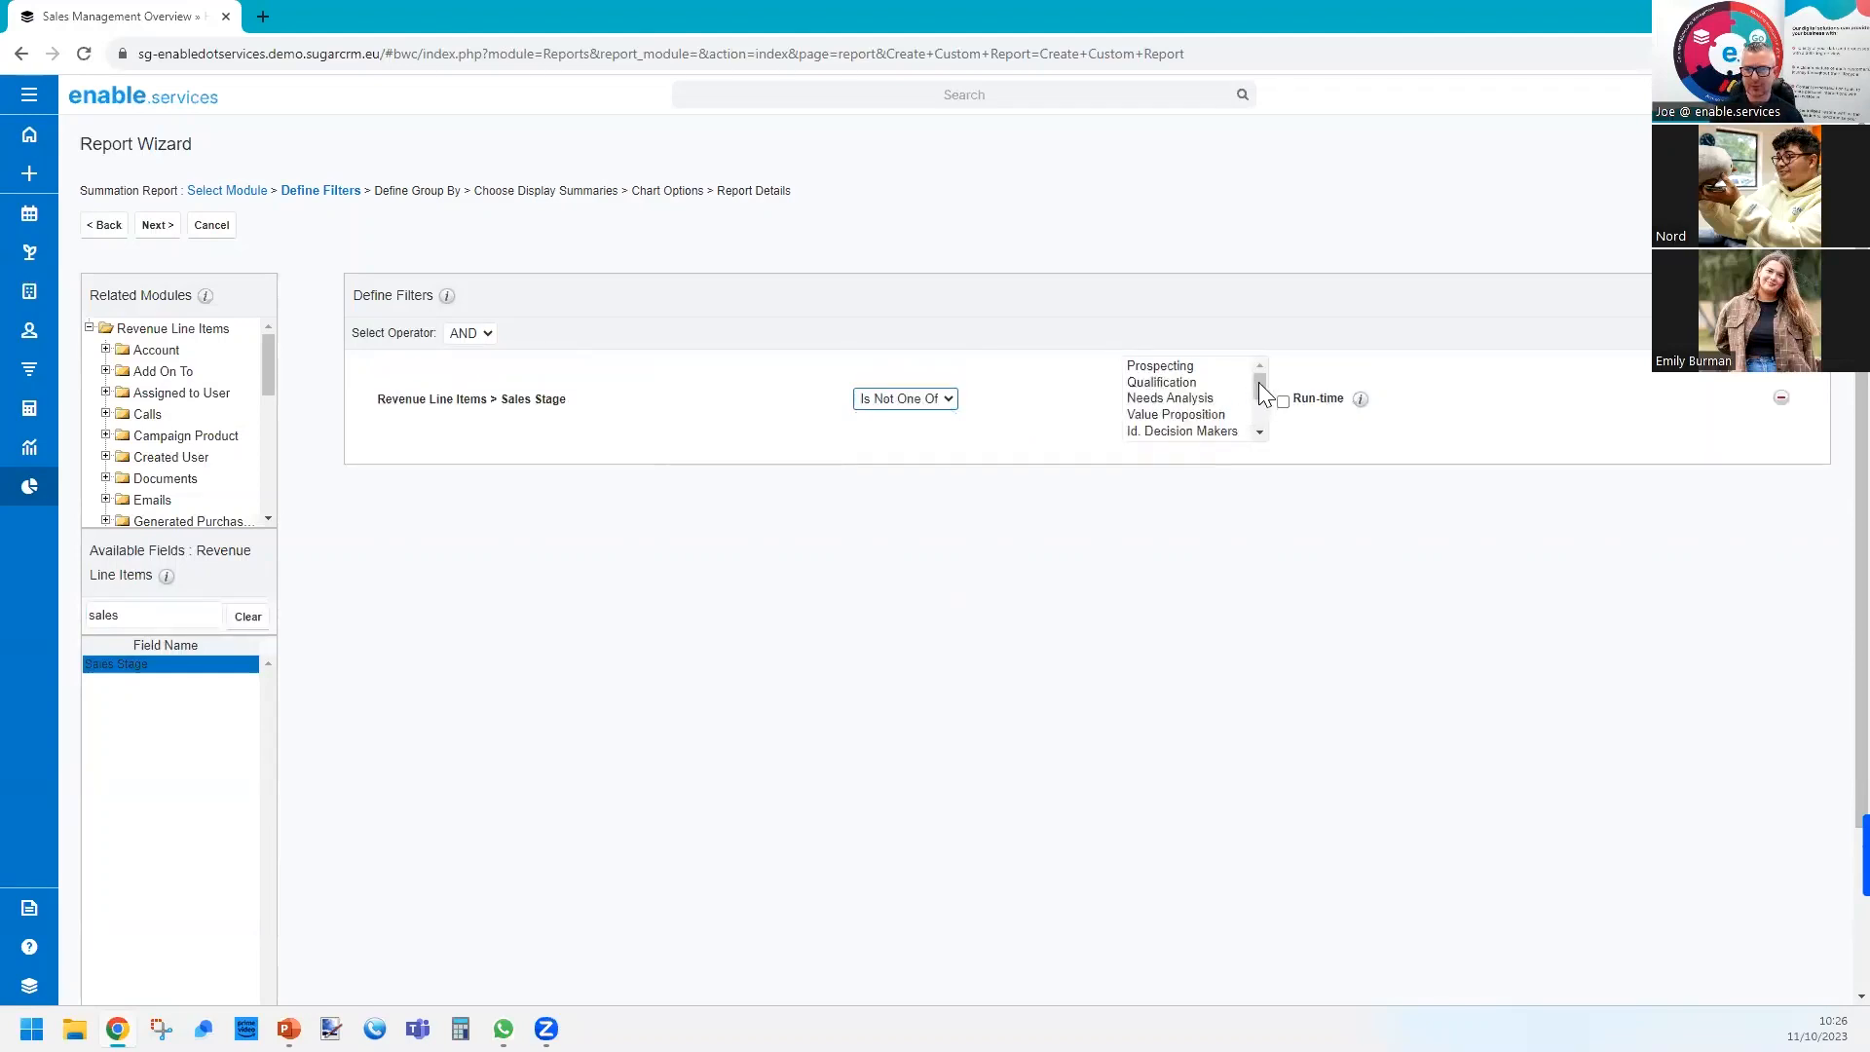
{"action": "scroll", "coordinate": [1227, 409], "scroll_direction": "down", "scroll_amount": 3}
{"action": "left_click_drag", "start_coordinate": [1212, 416], "coordinate": [1213, 433]}
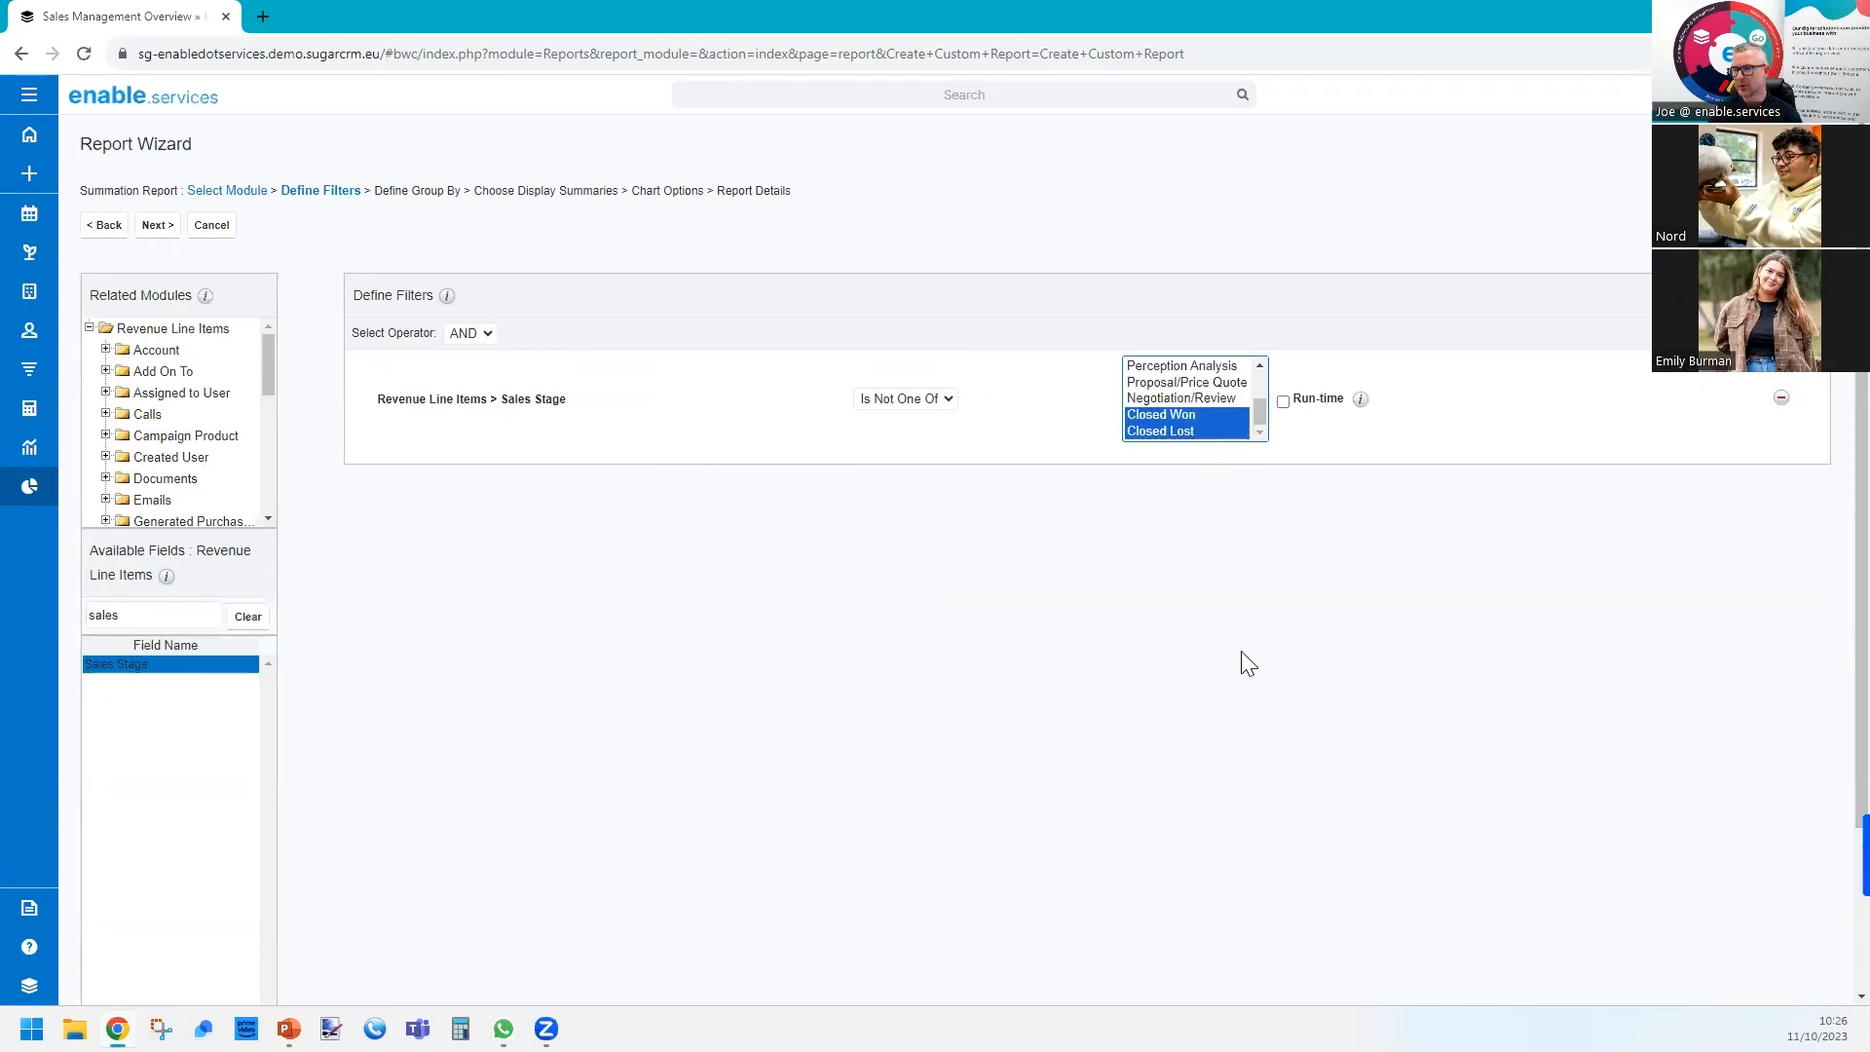
{"action": "left_click", "coordinate": [1284, 403]}
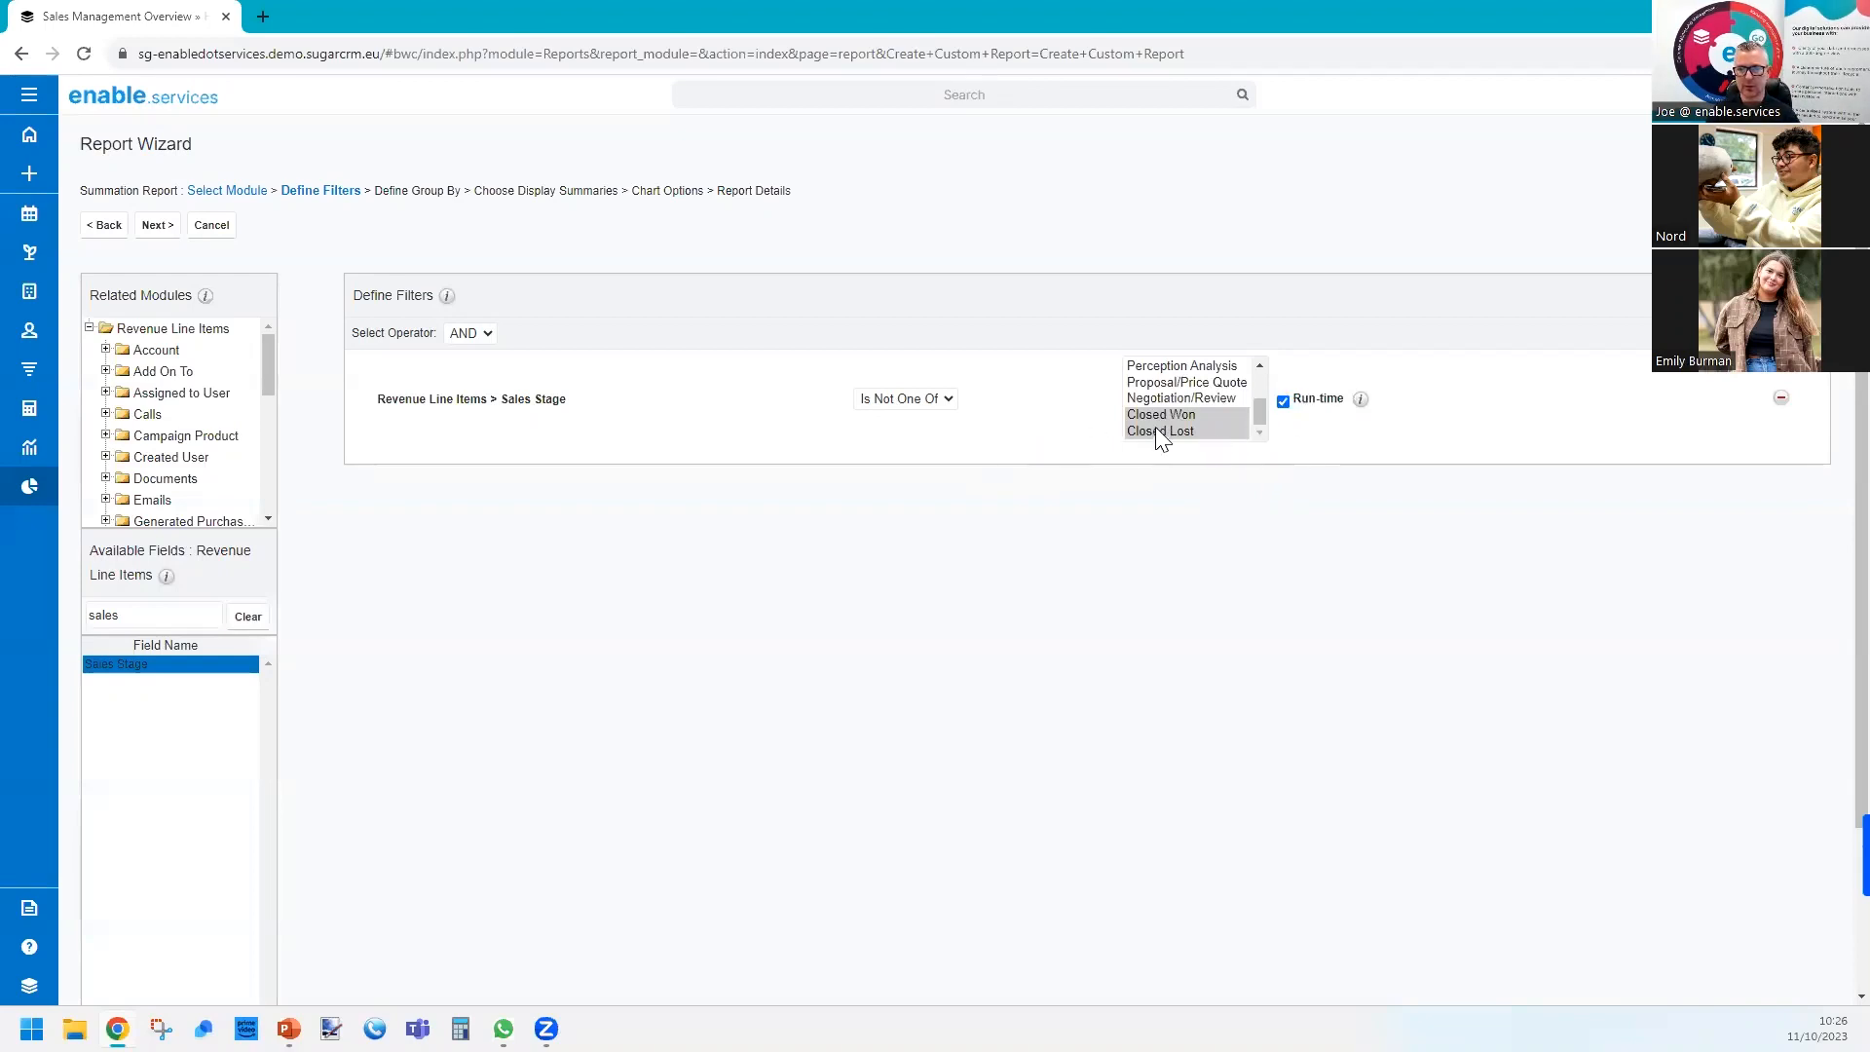
{"action": "left_click", "coordinate": [154, 228]}
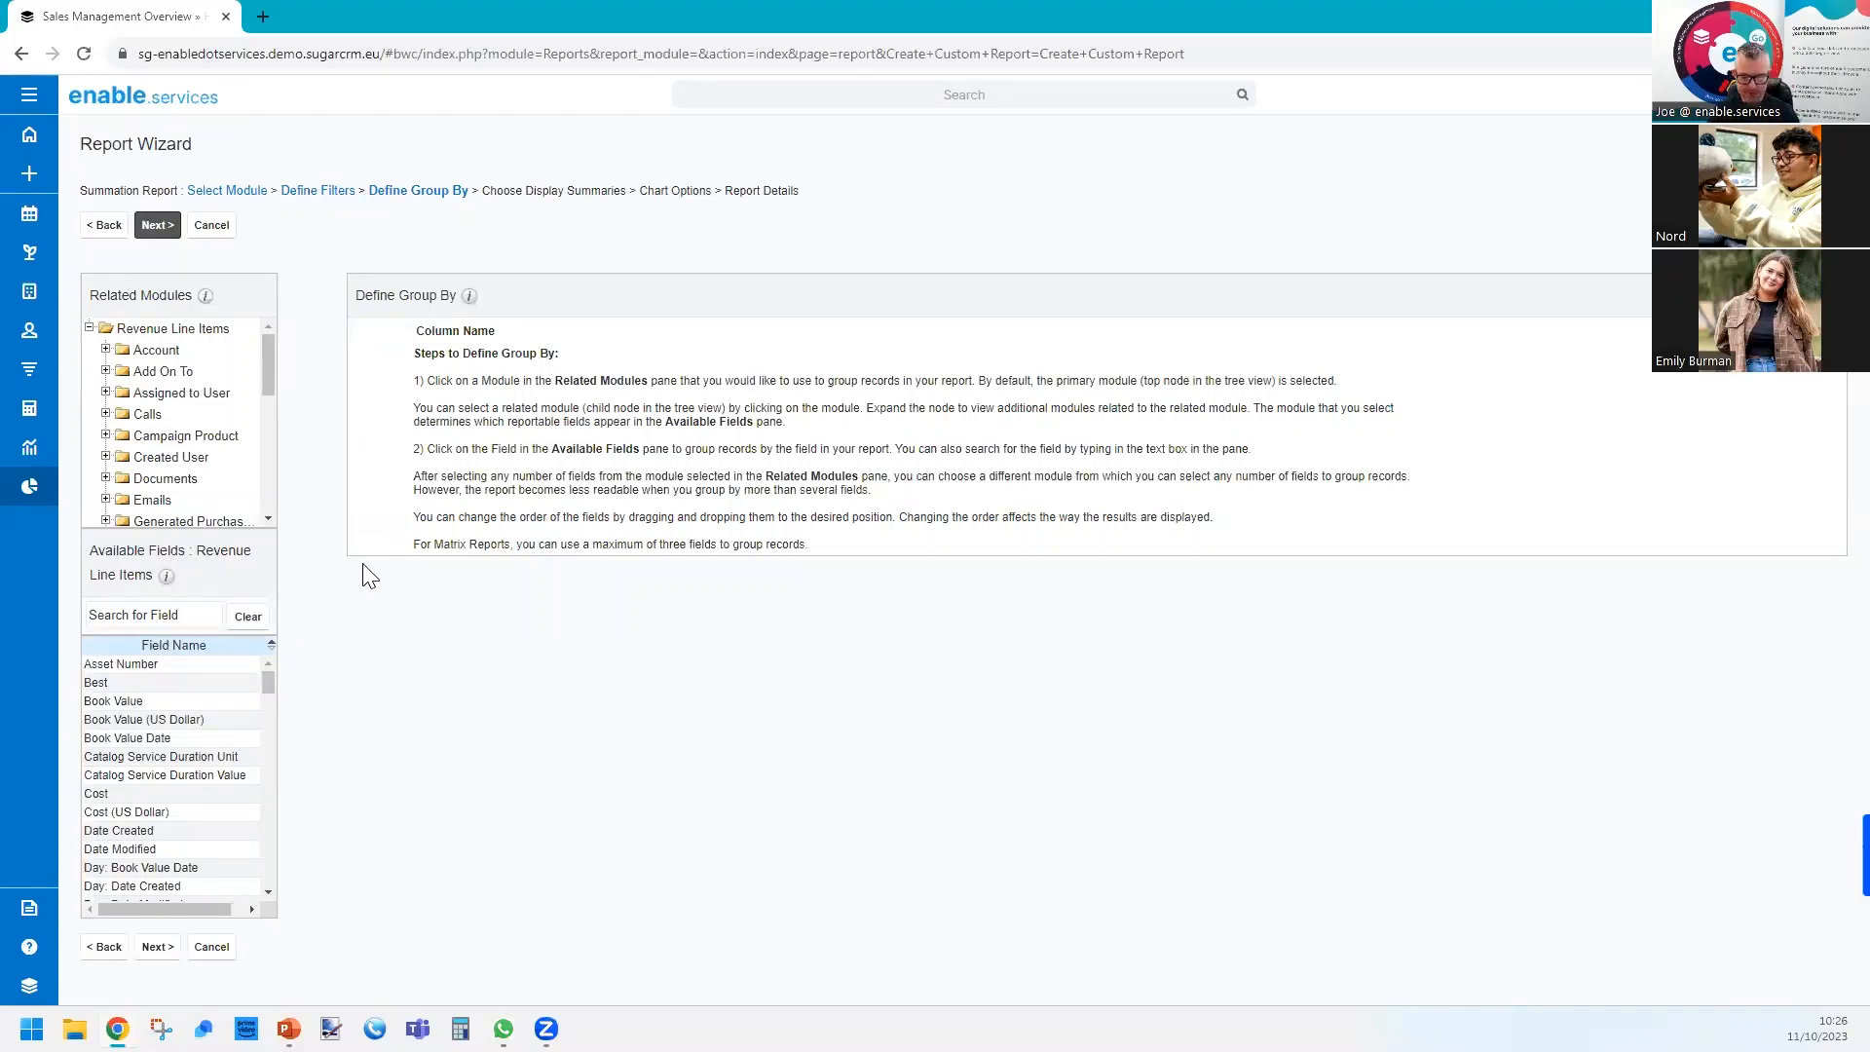
Group the revenue line items by Month: Expected Close Date.
{"action": "left_click", "coordinate": [166, 329]}
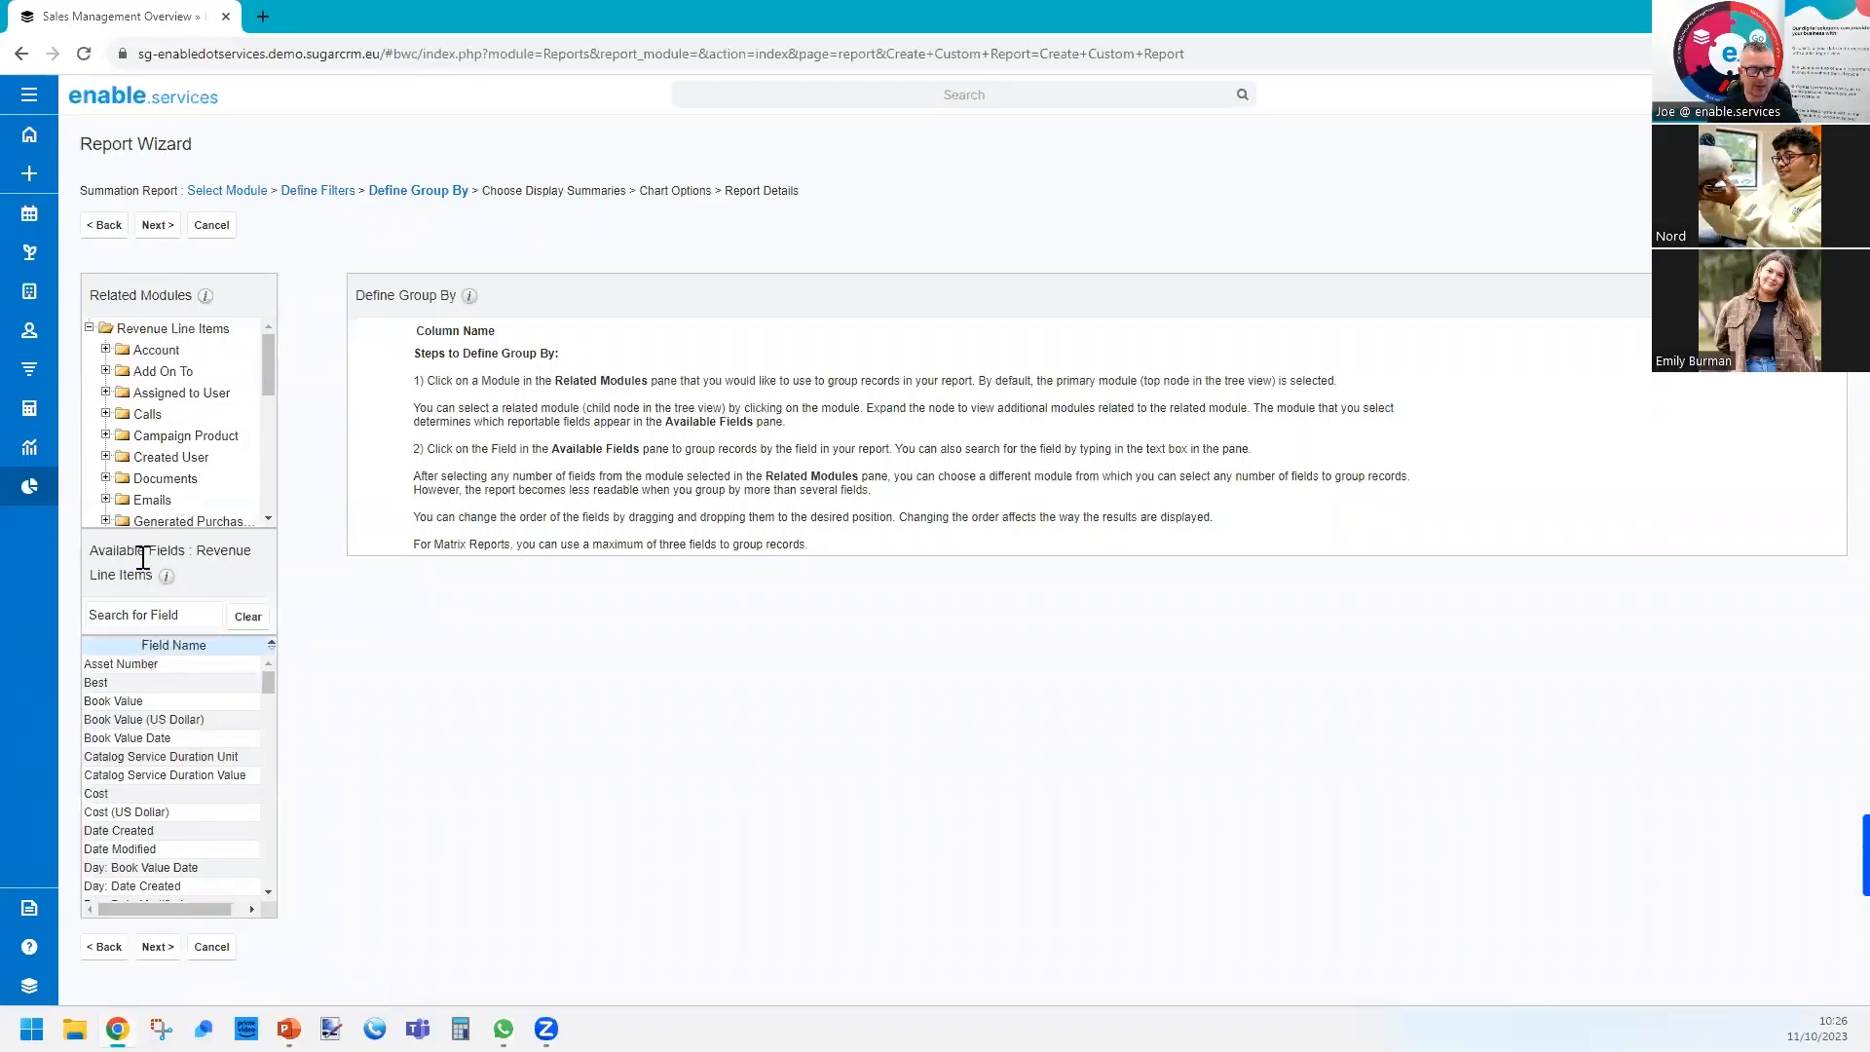
{"action": "left_click", "coordinate": [144, 614]}
{"action": "type", "text": "exp"}
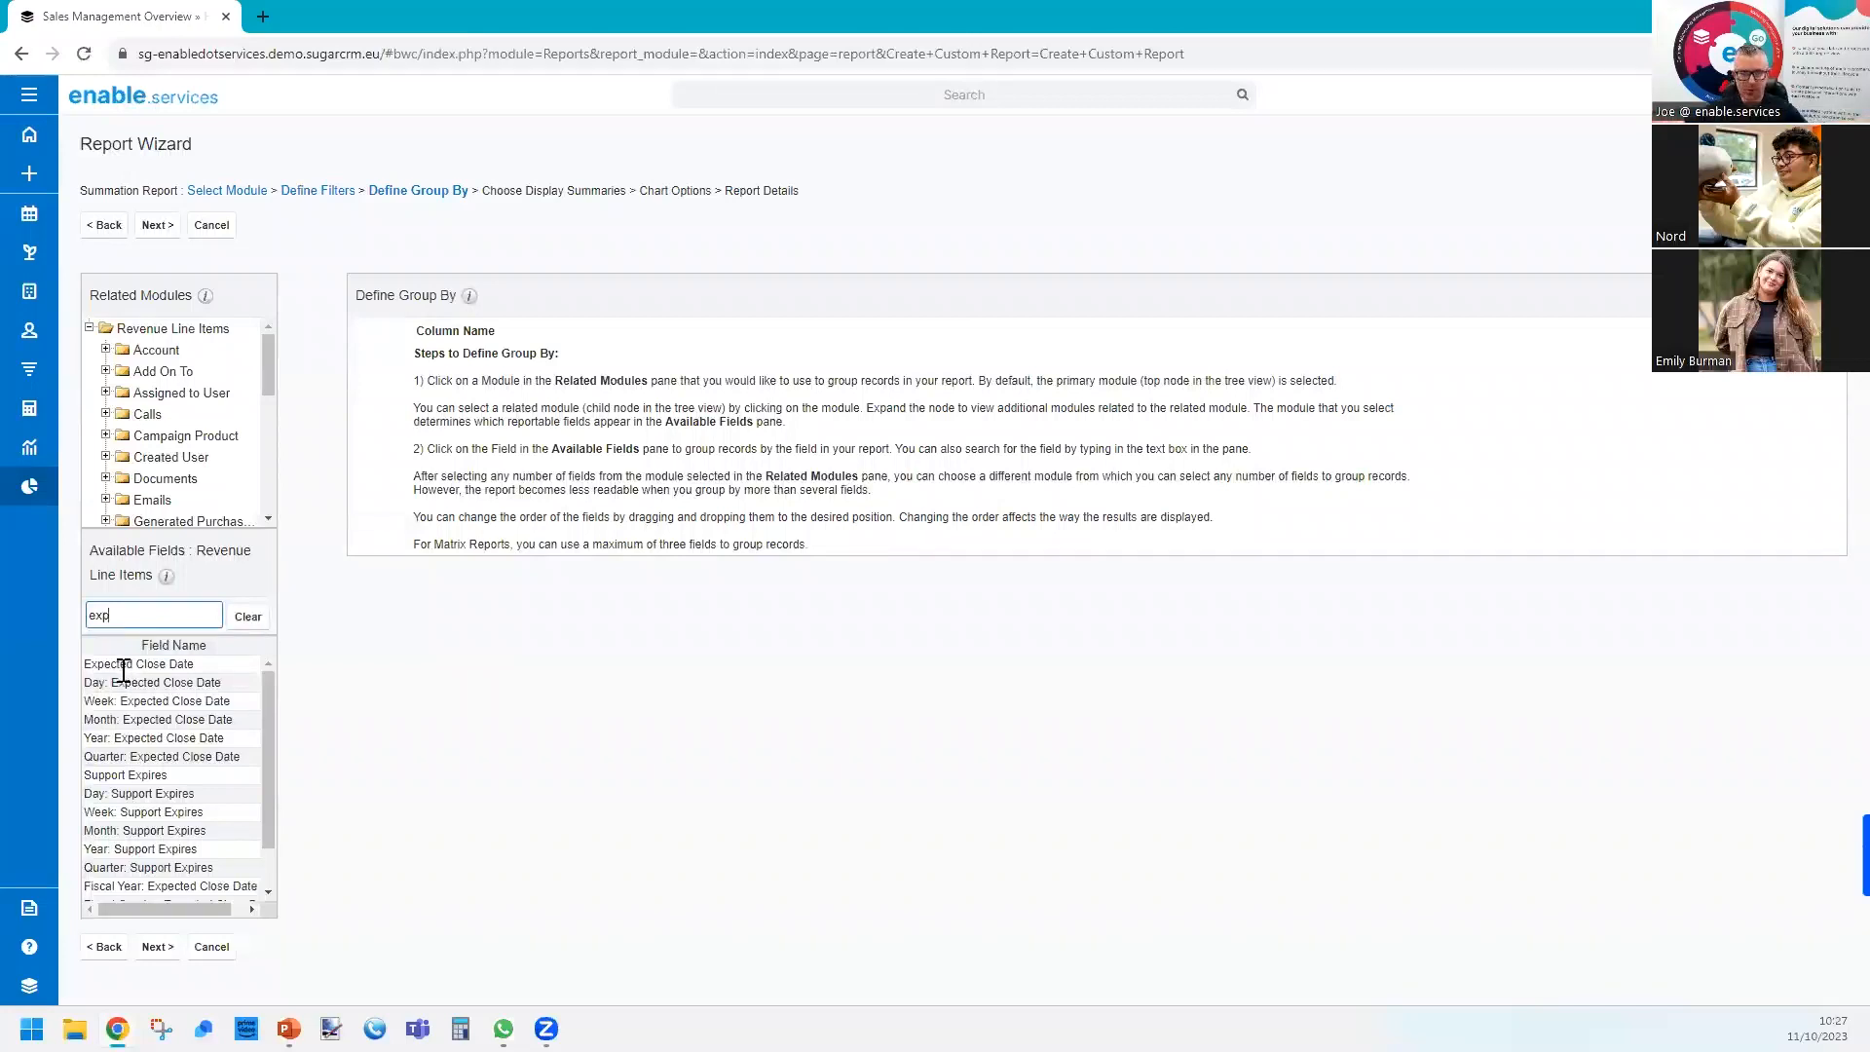
{"action": "left_click", "coordinate": [147, 719]}
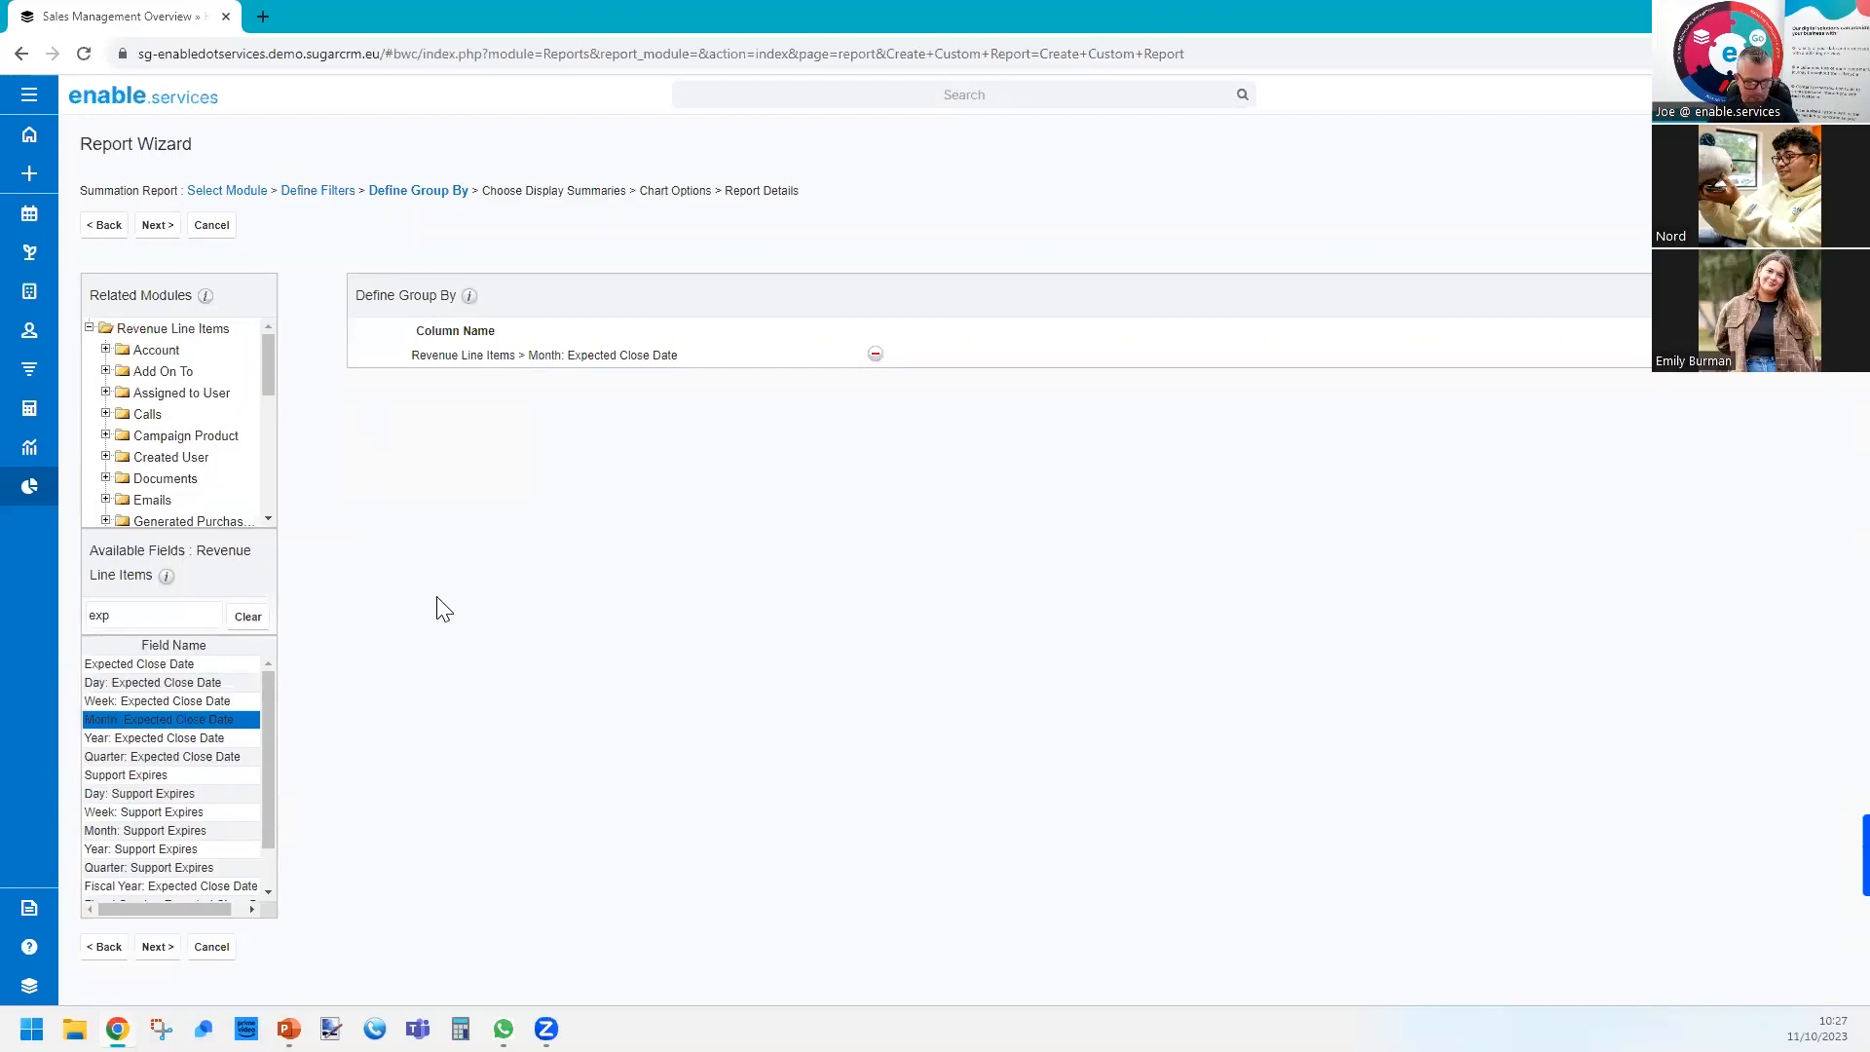
Add Product Category from the related Product Categories module as the second grouping and continue to the display summaries.
{"action": "left_click", "coordinate": [141, 332]}
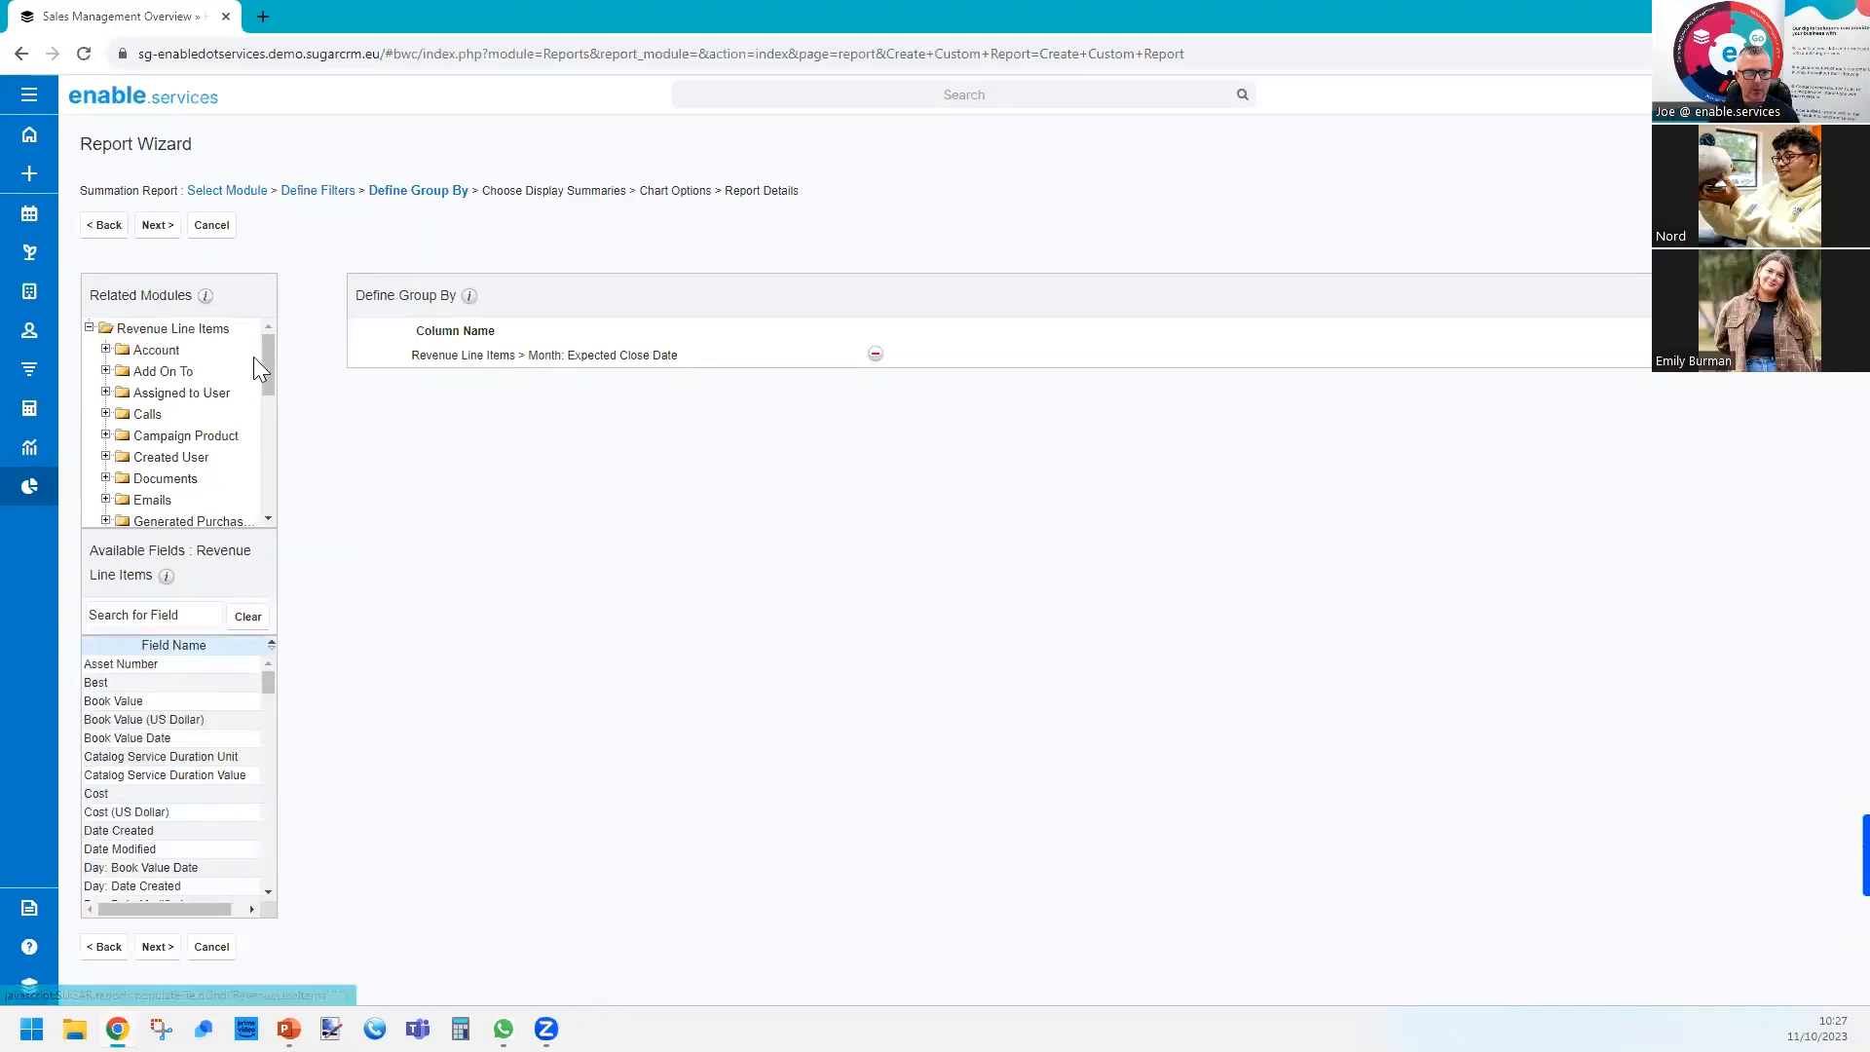
{"action": "scroll", "coordinate": [265, 368], "scroll_direction": "down", "scroll_amount": 1}
{"action": "left_click_drag", "start_coordinate": [269, 407], "coordinate": [271, 474]}
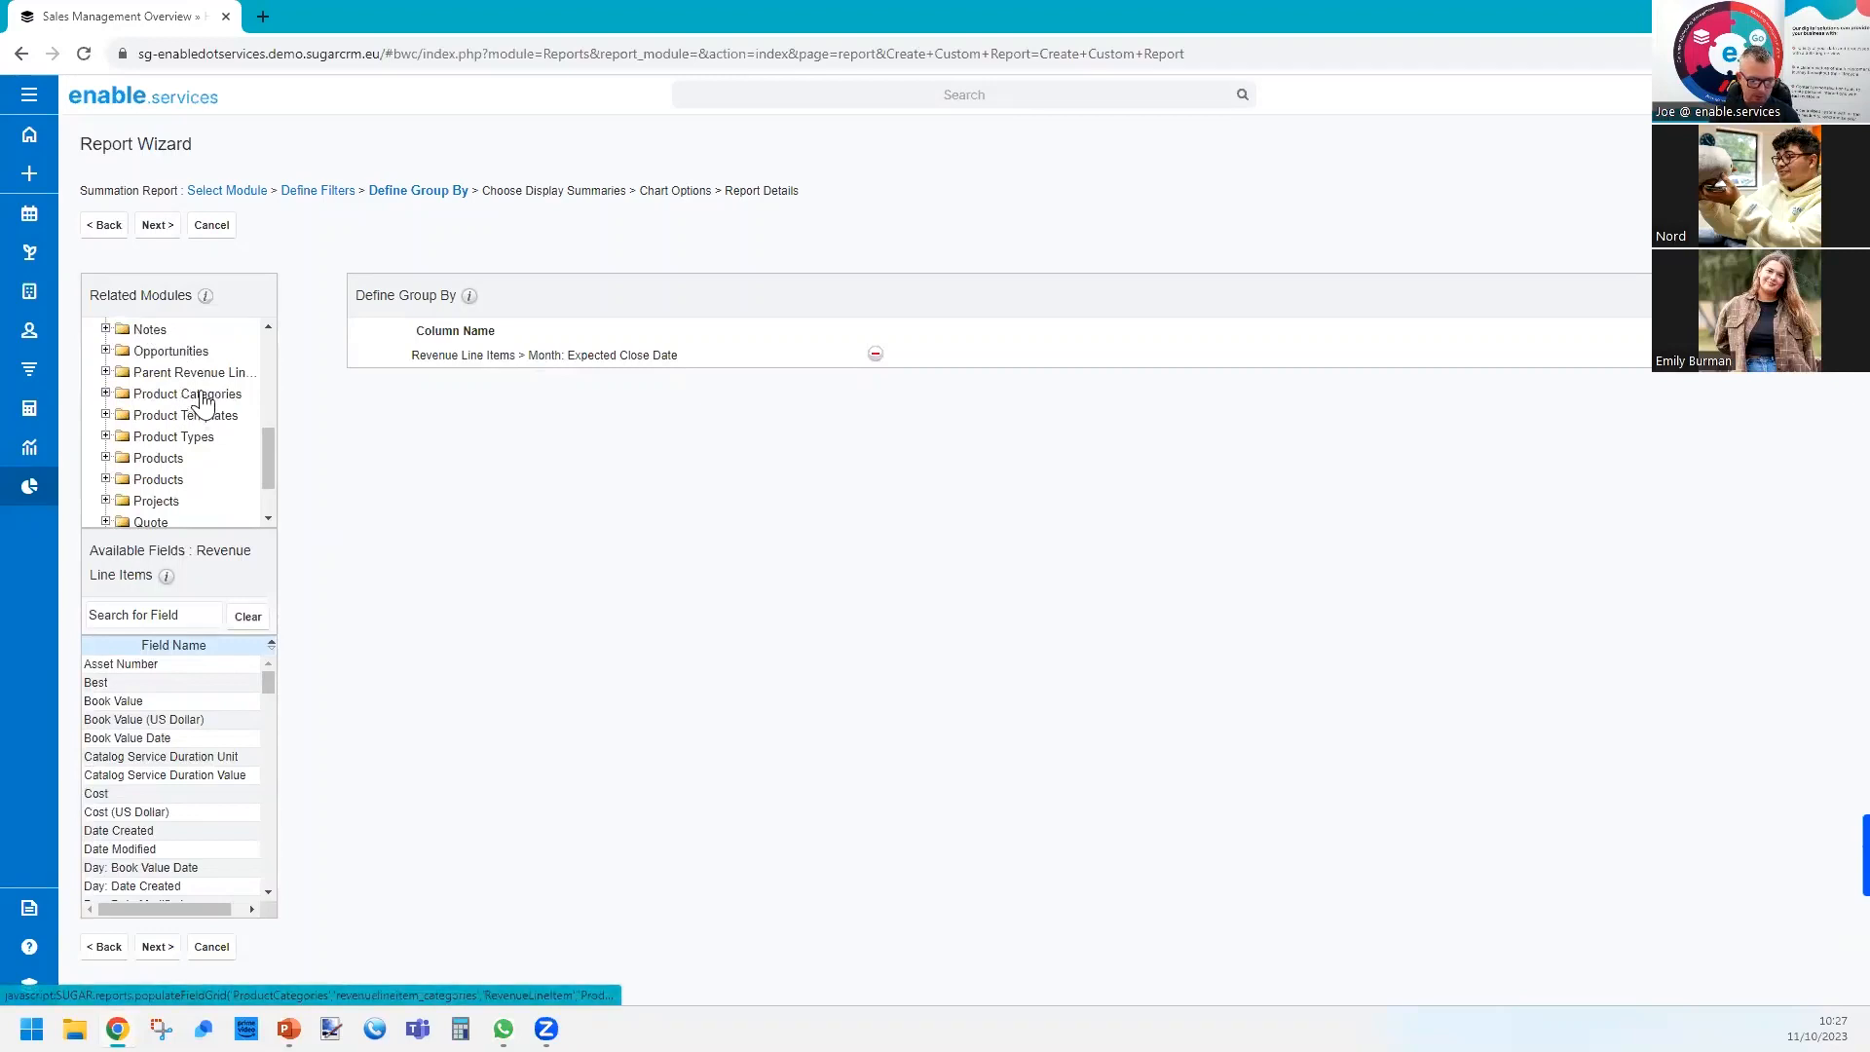
{"action": "left_click", "coordinate": [187, 400]}
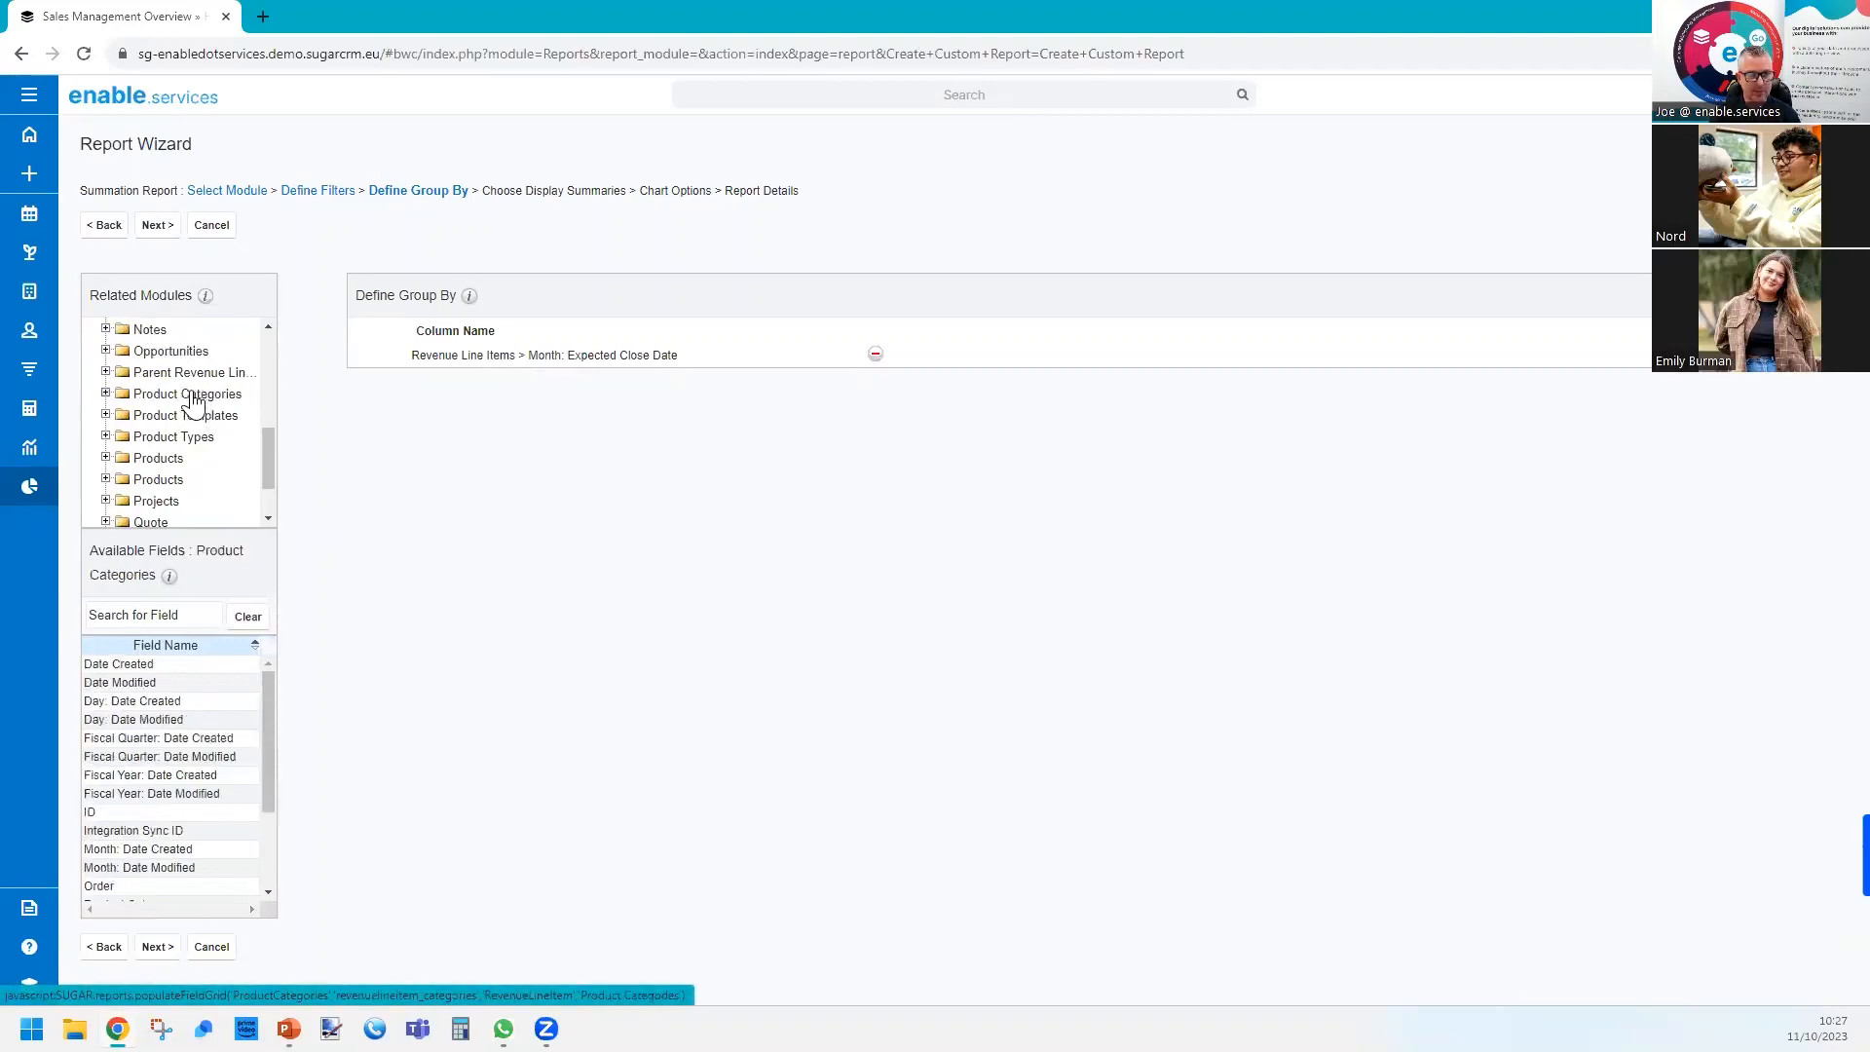
{"action": "left_click", "coordinate": [159, 611]}
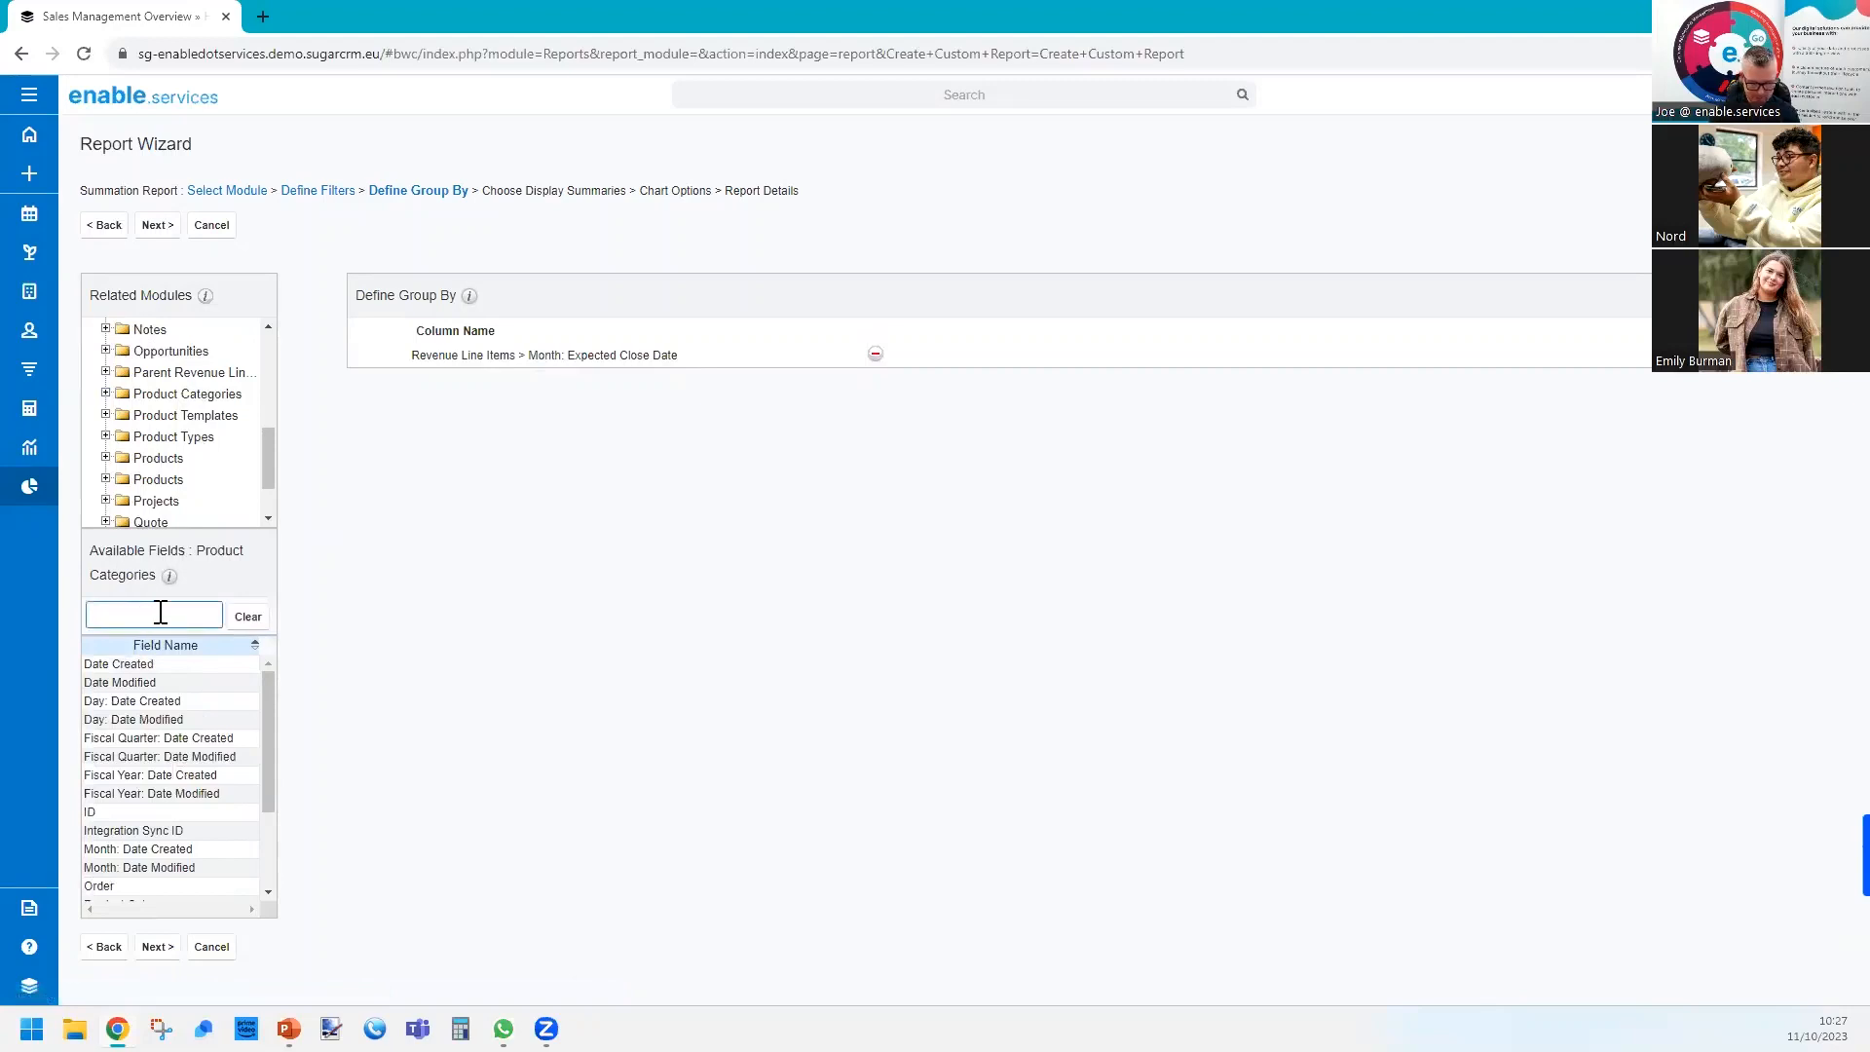
{"action": "type", "text": "prod"}
{"action": "double_click", "coordinate": [166, 666]}
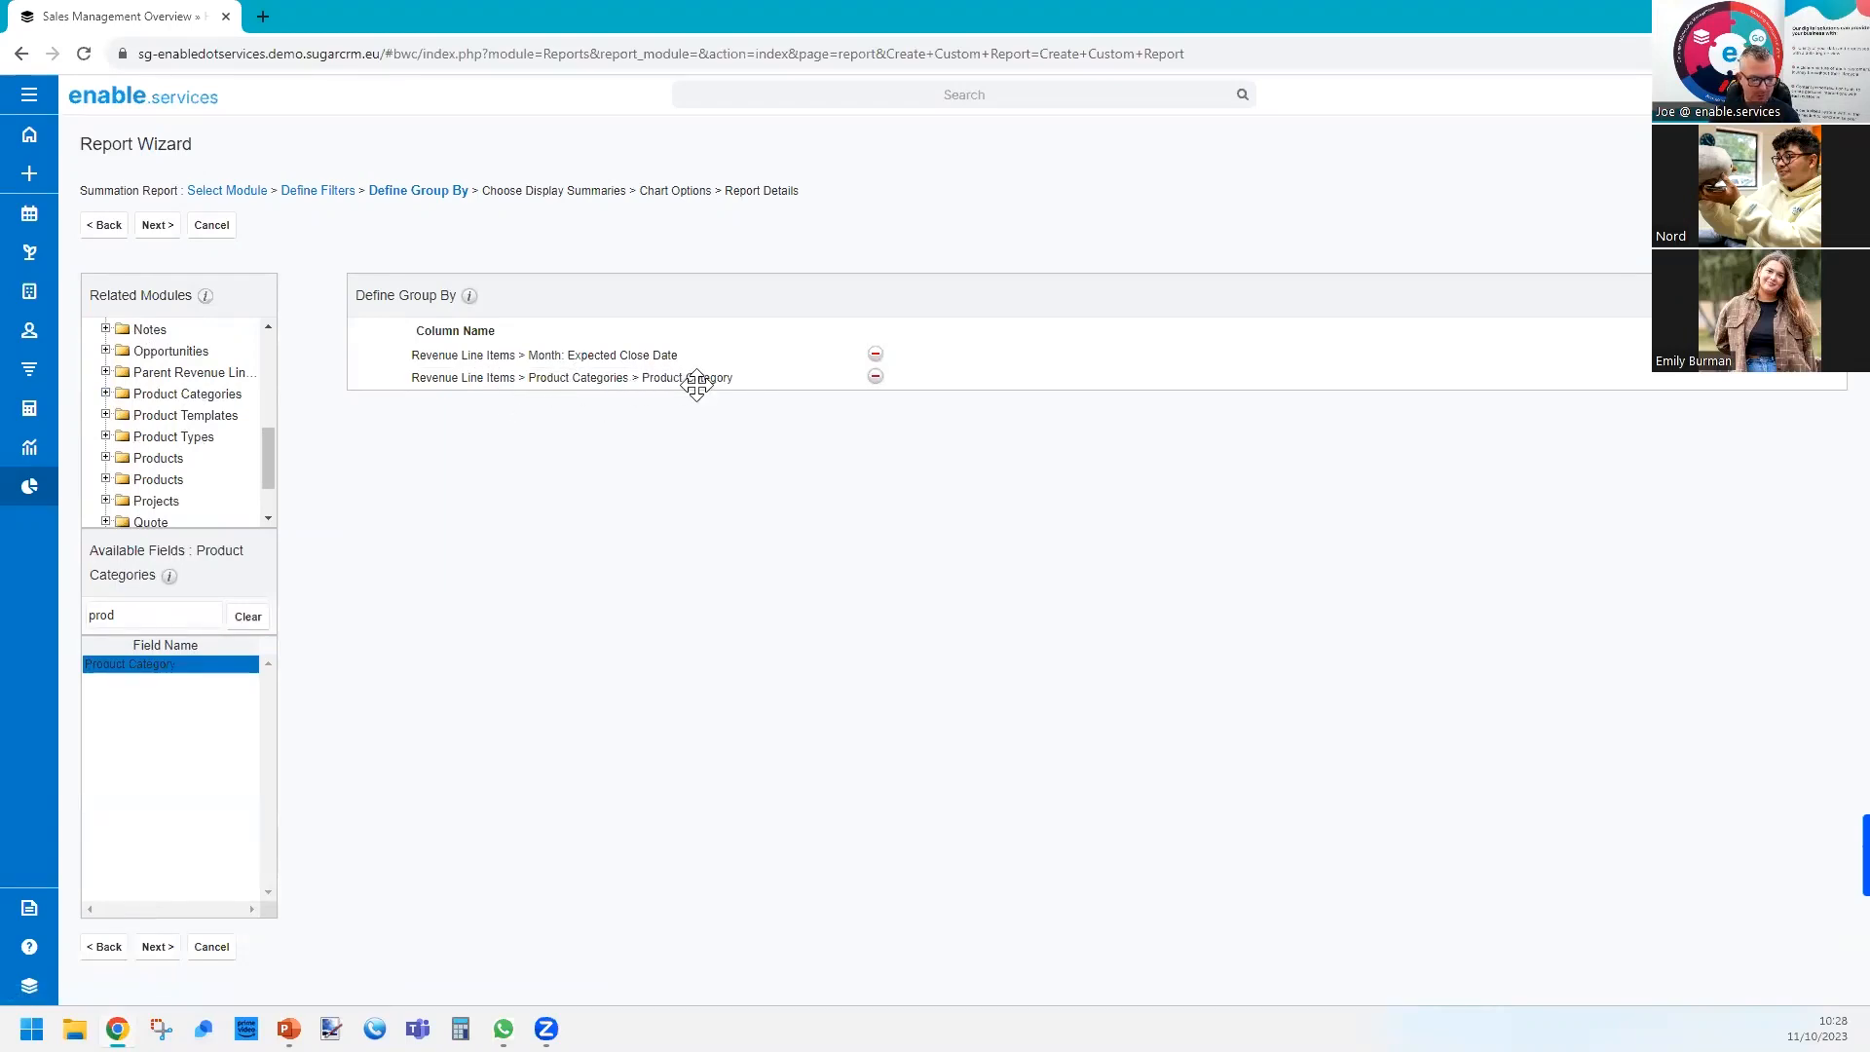
{"action": "left_click", "coordinate": [158, 230]}
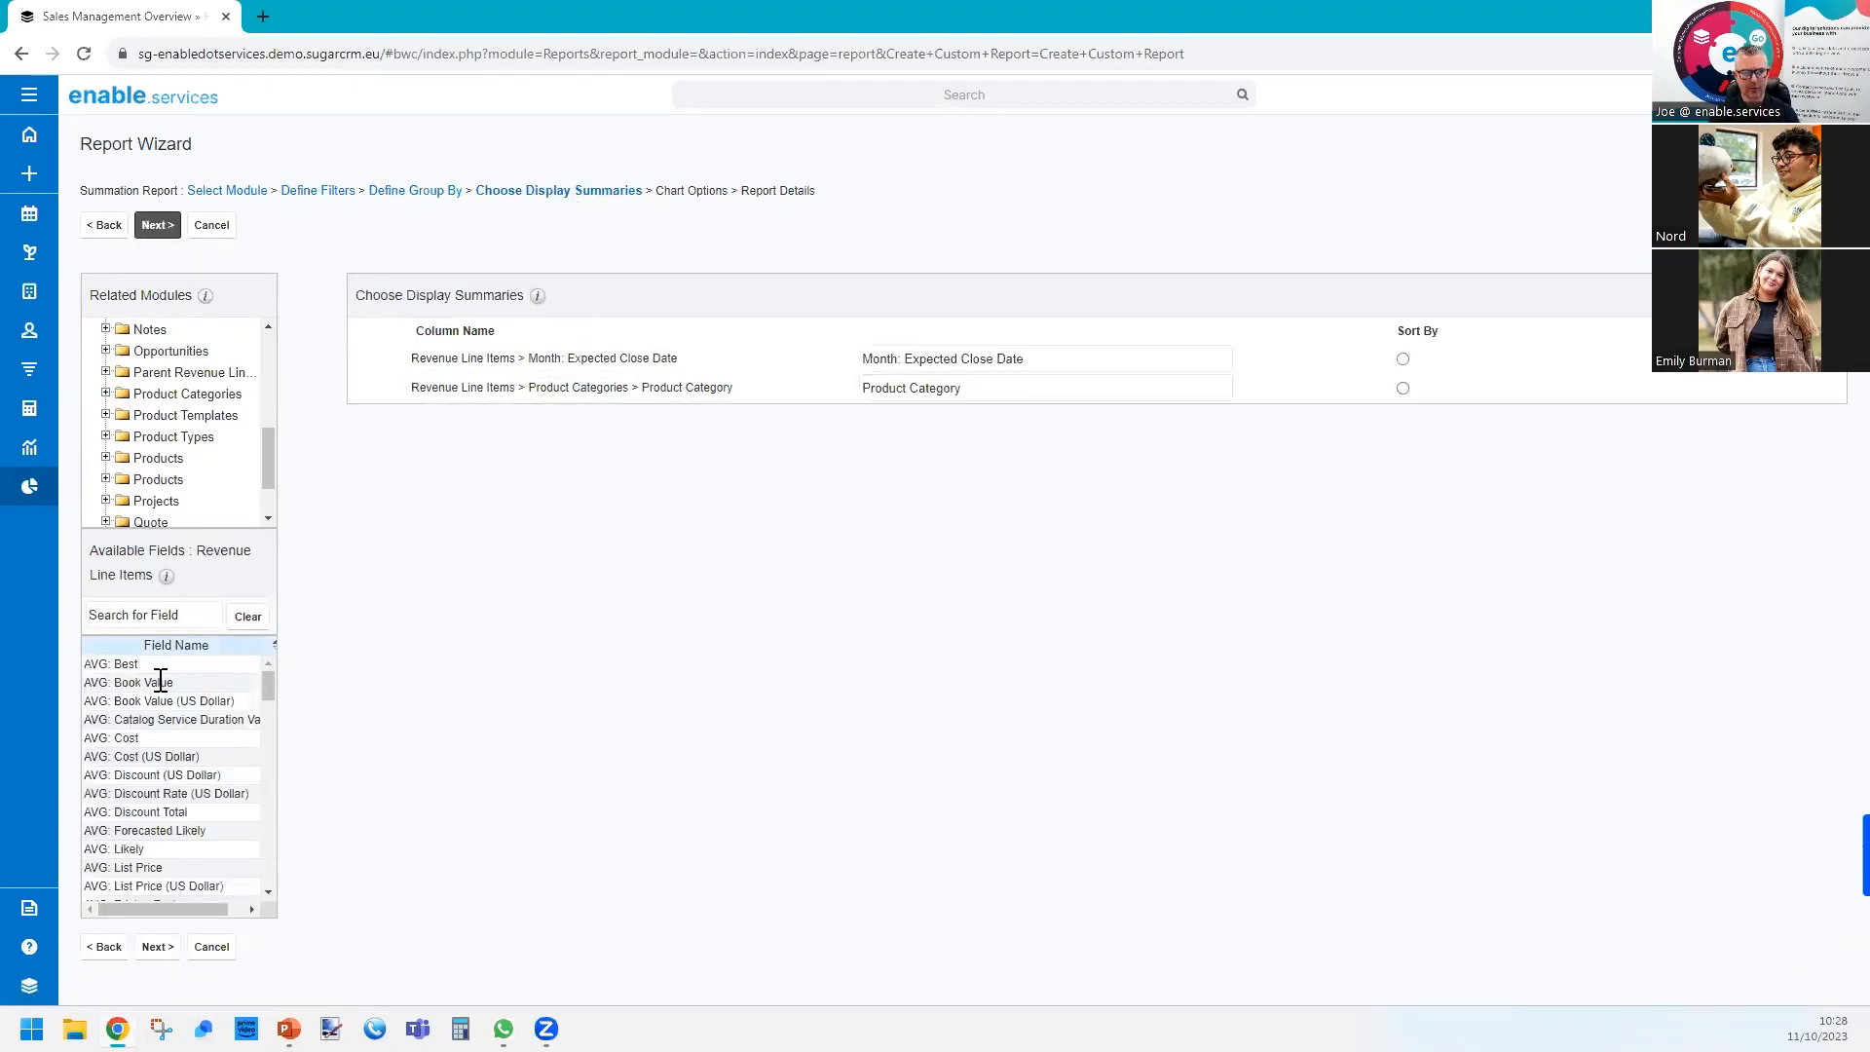
Add SUM: Likely as a display summary and continue to the chart options.
{"action": "scroll", "coordinate": [269, 690], "scroll_direction": "down", "scroll_amount": 2}
{"action": "mouse_move", "coordinate": [269, 692]}
{"action": "left_mouse_down"}
{"action": "mouse_move", "coordinate": [291, 914]}
{"action": "mouse_move", "coordinate": [272, 658]}
{"action": "left_mouse_up"}
{"action": "left_click", "coordinate": [158, 616]}
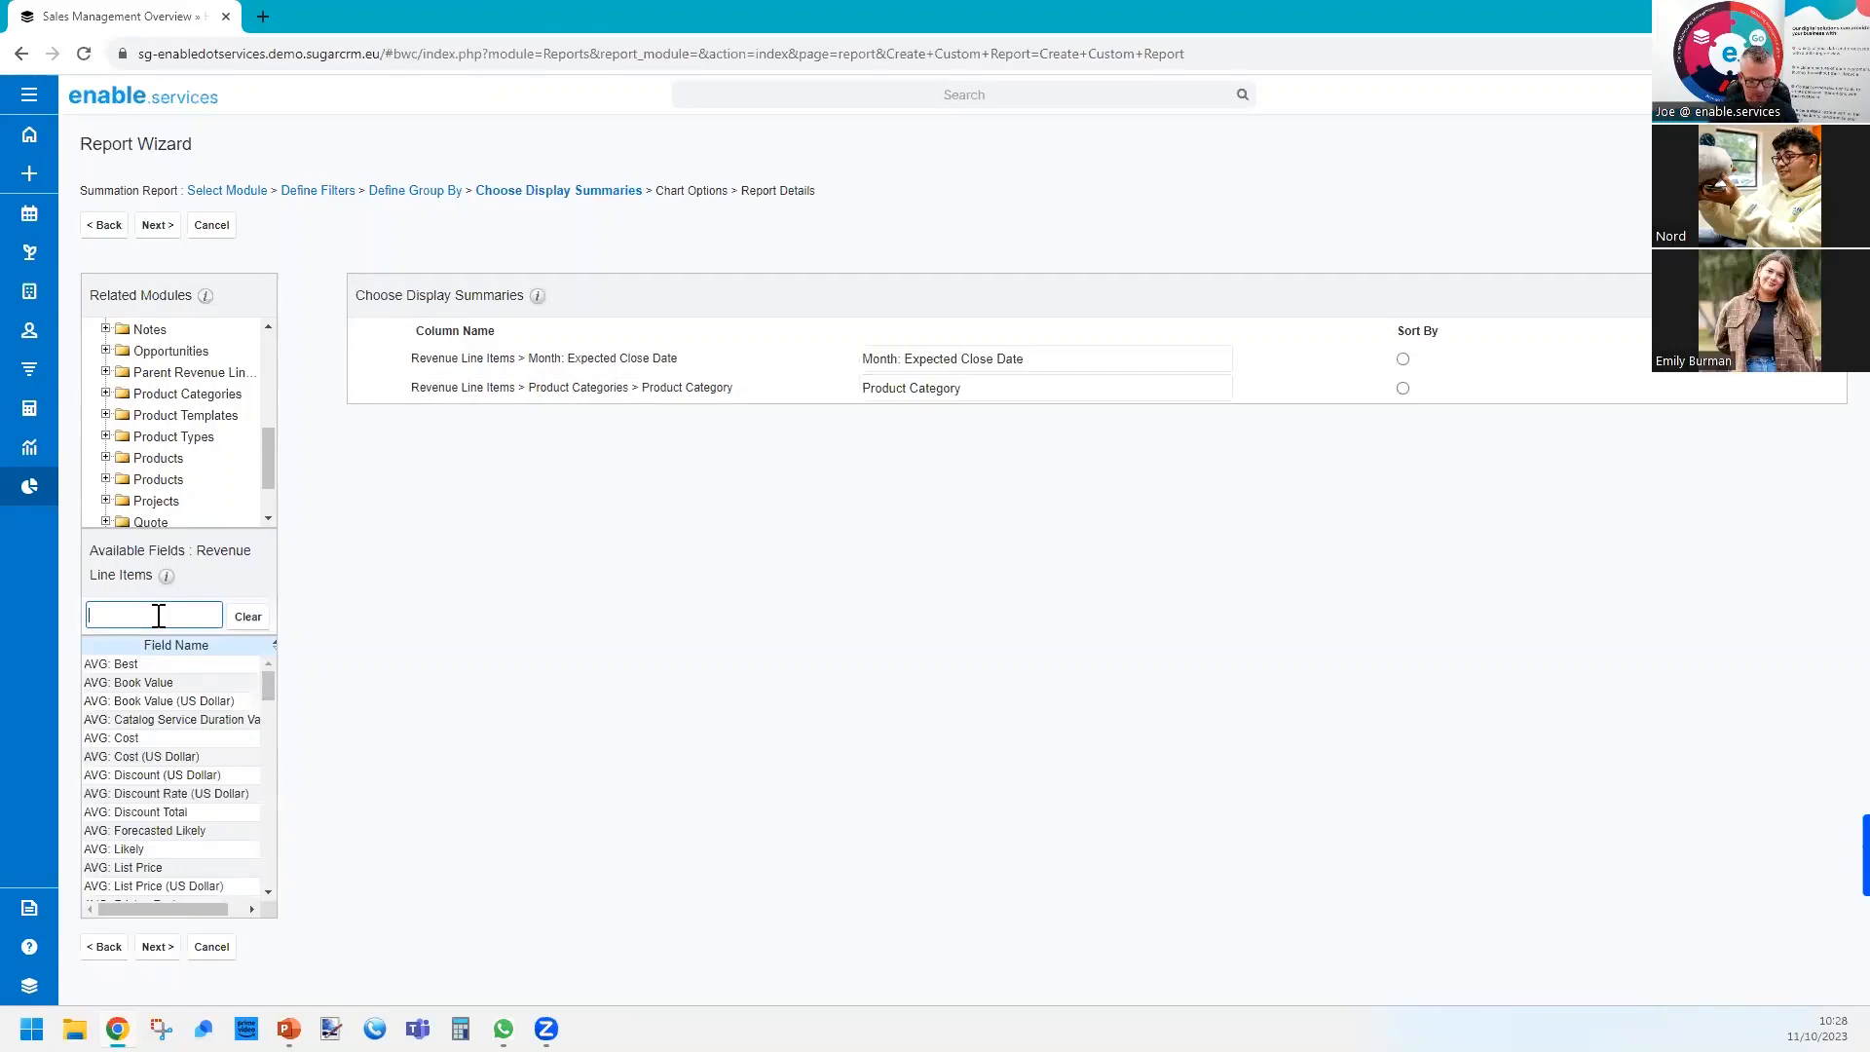
{"action": "type", "text": "lik"}
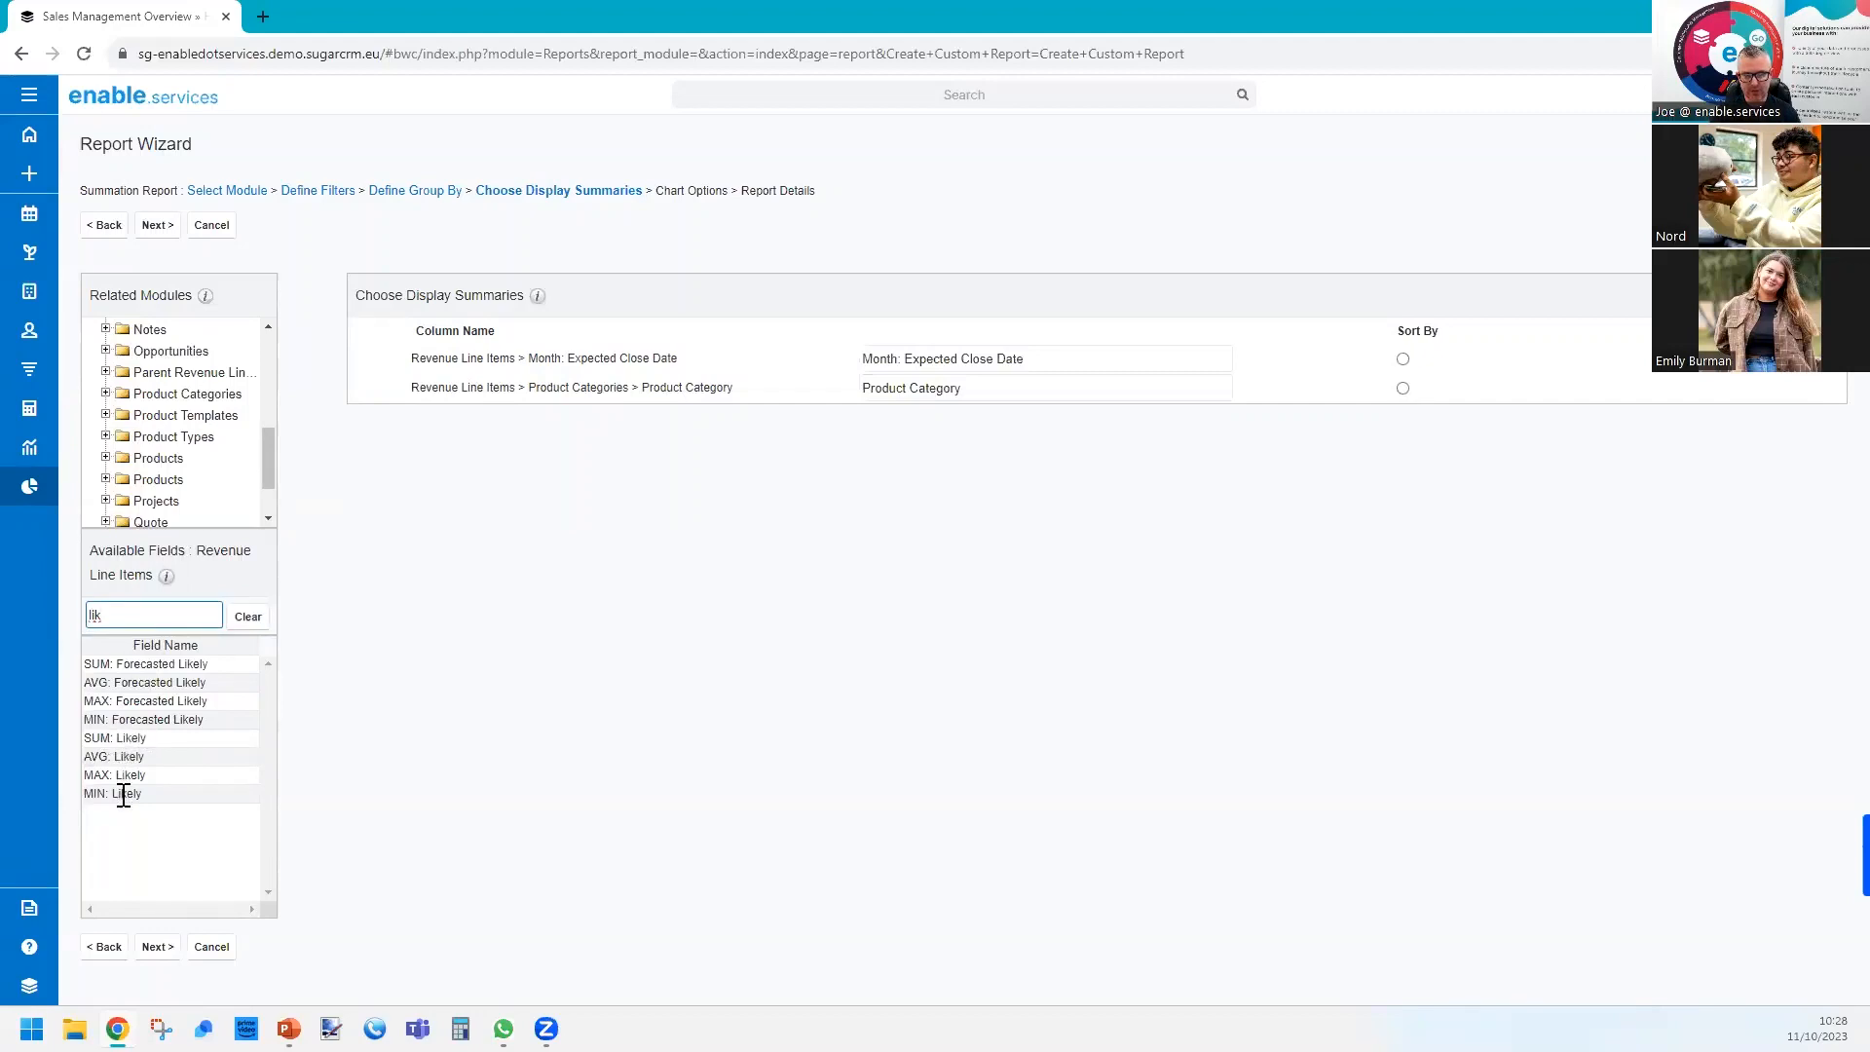
{"action": "left_click", "coordinate": [135, 736]}
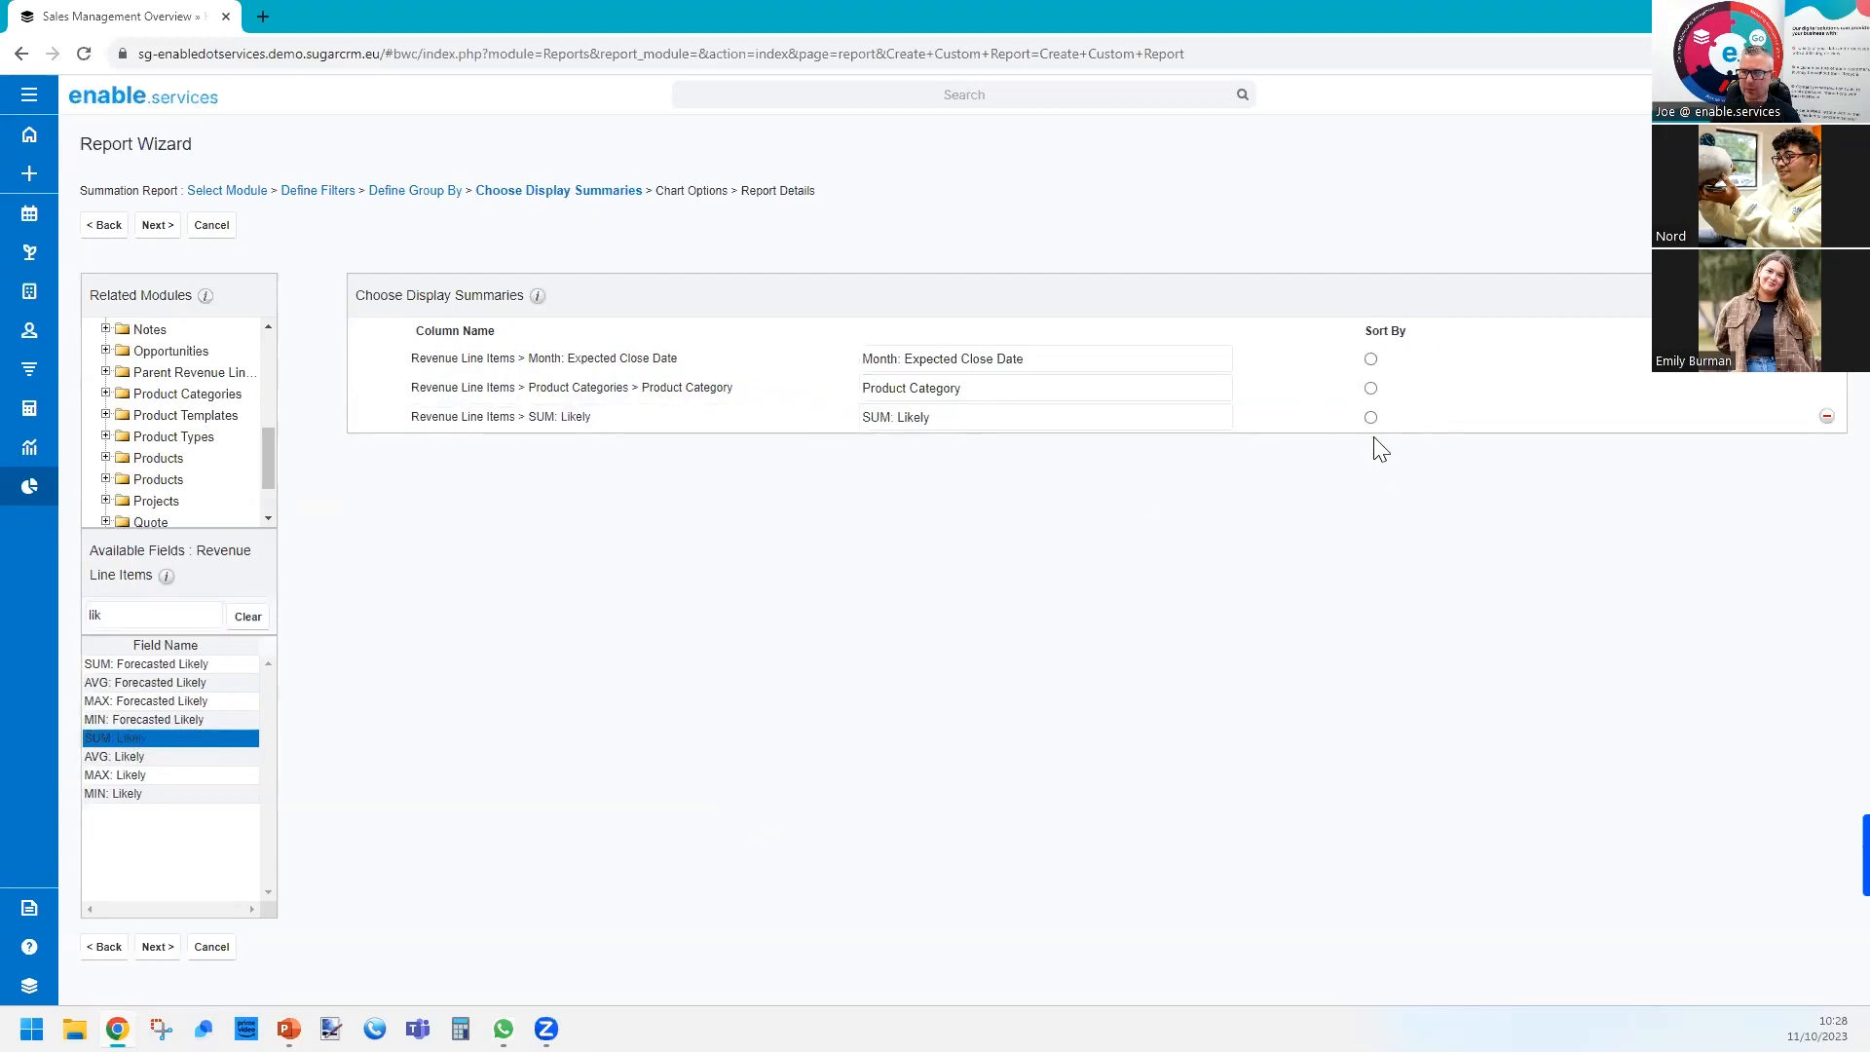
{"action": "left_click", "coordinate": [168, 228]}
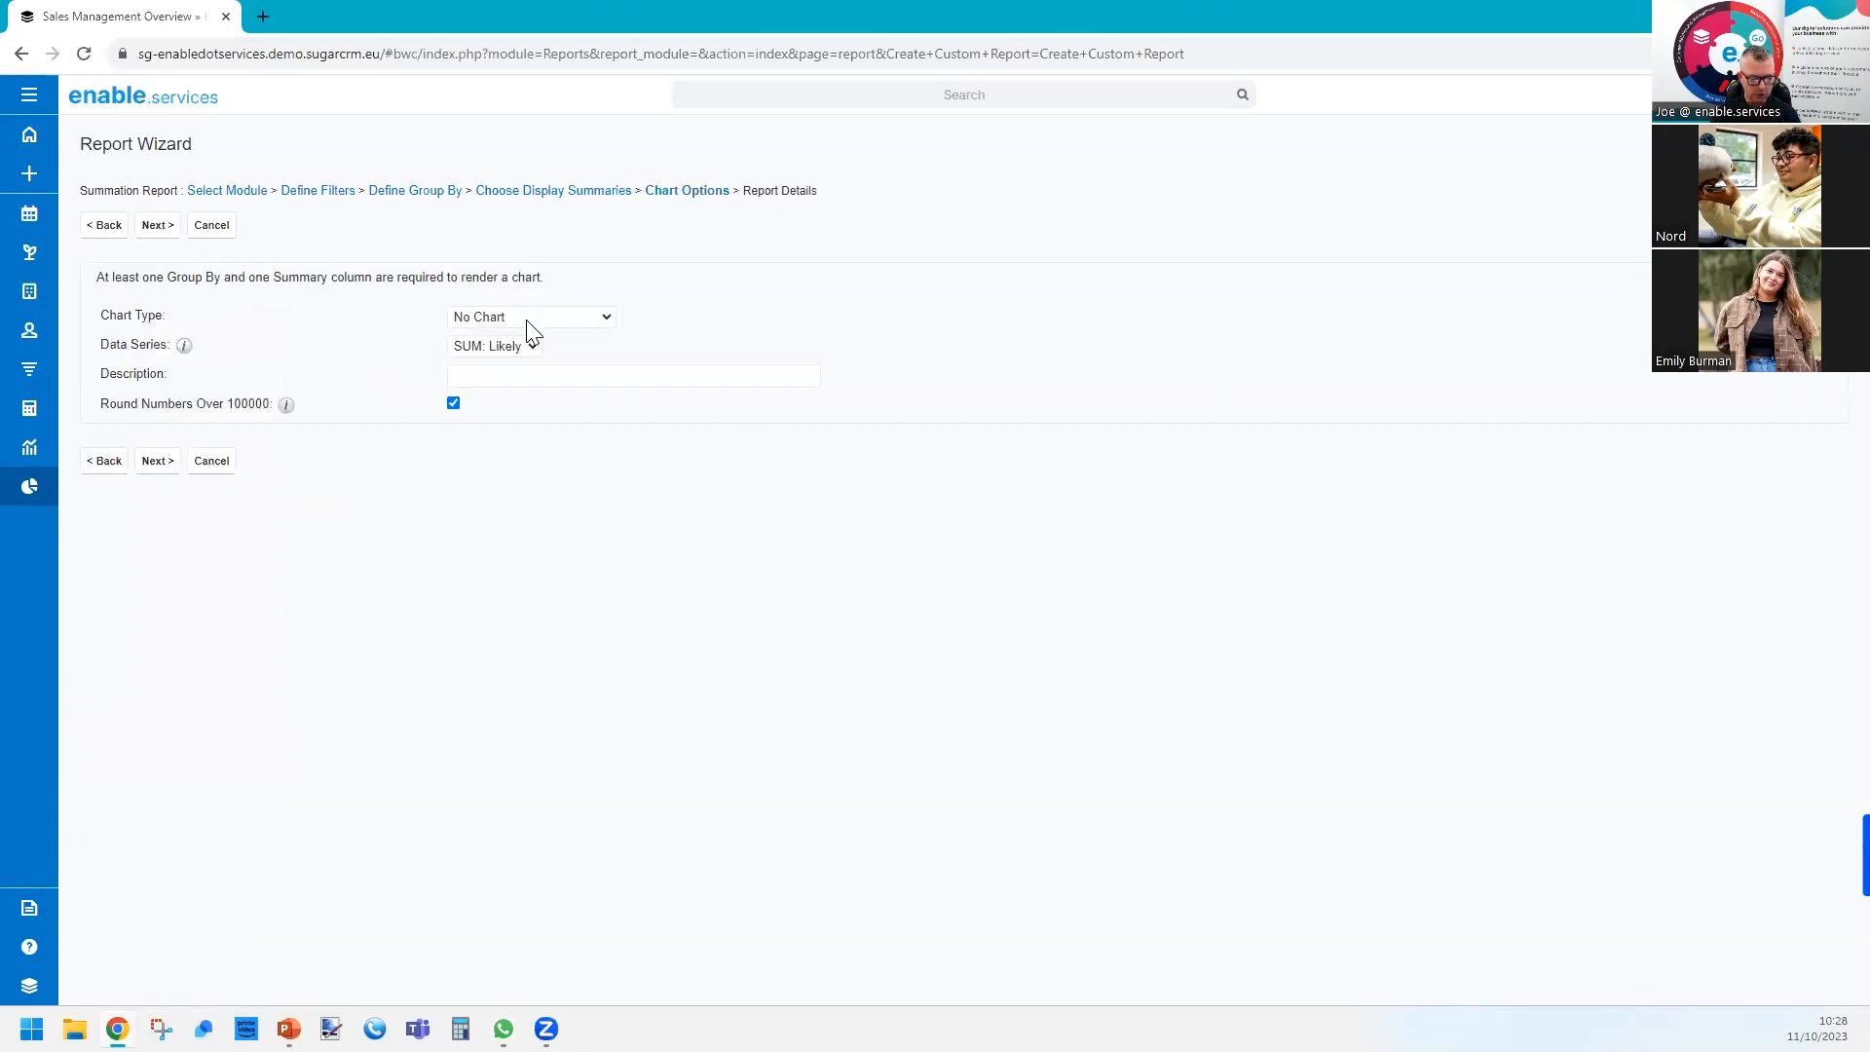
Set the chart type to Vertical Bar (Stacked) and continue to the report details.
{"action": "left_click", "coordinate": [530, 327]}
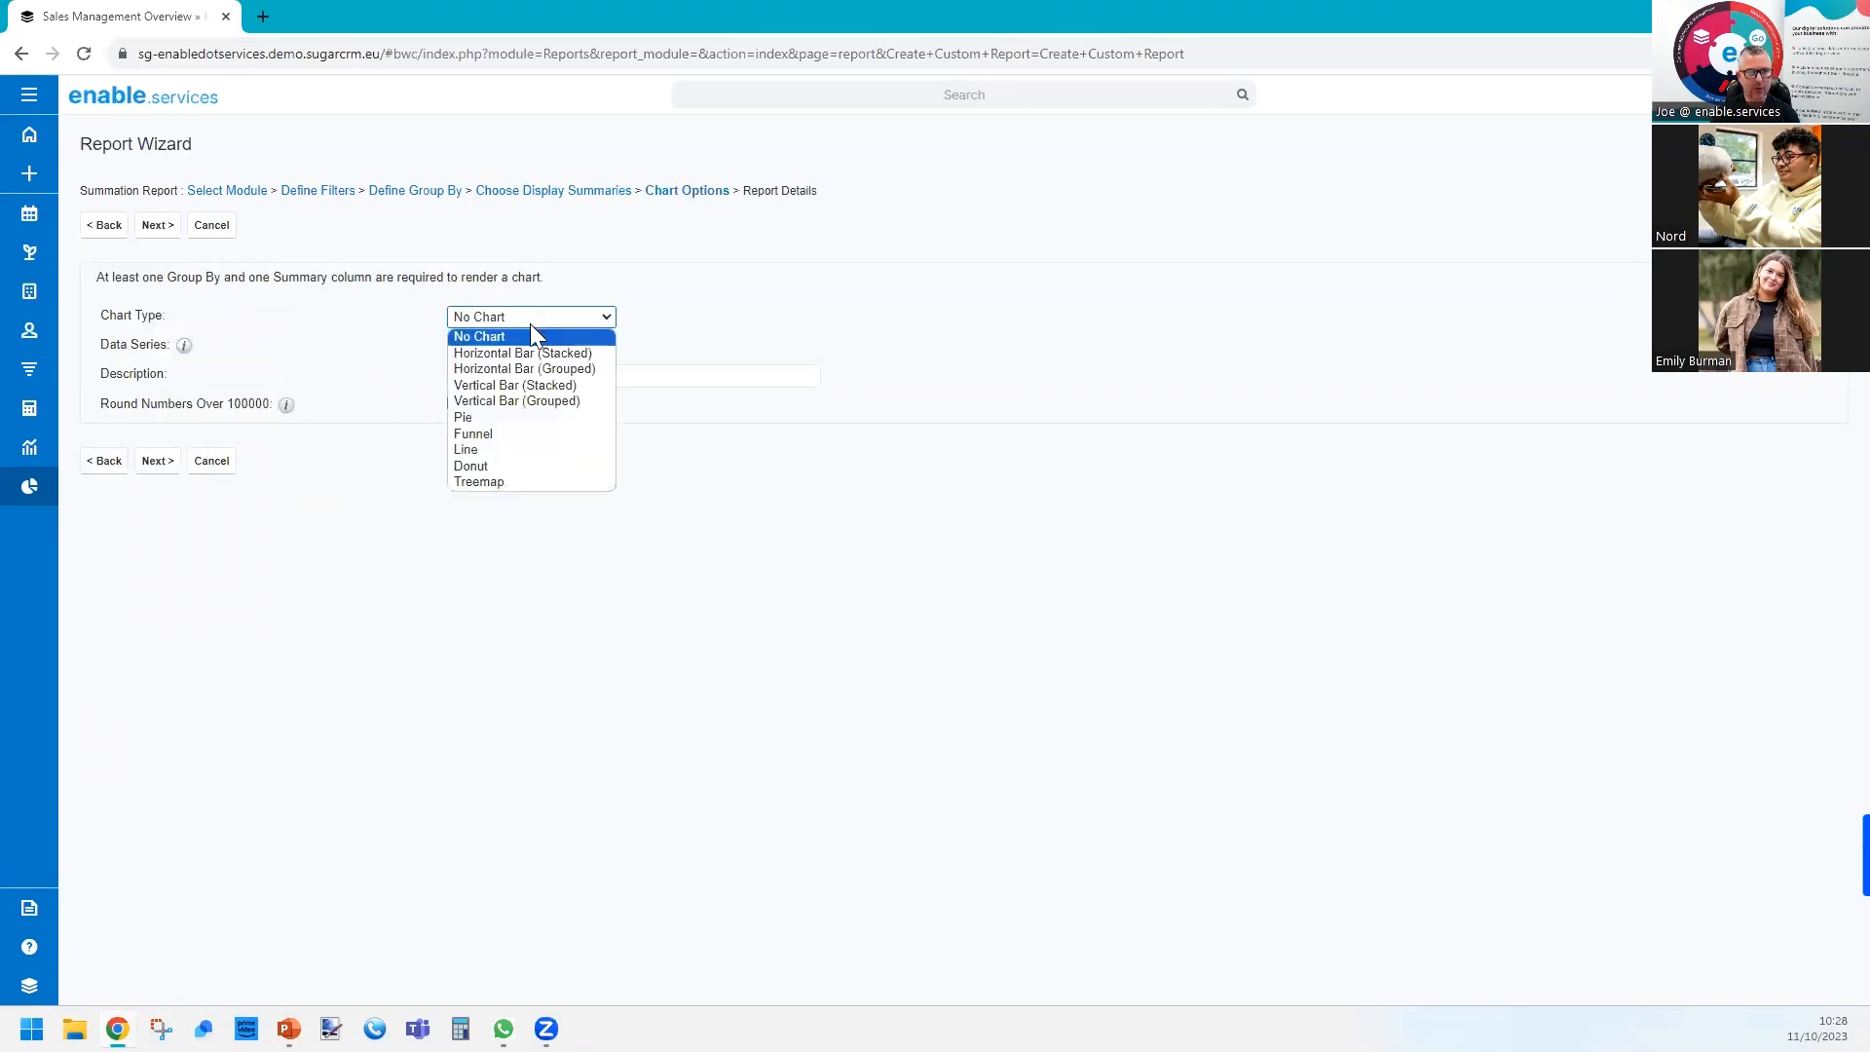
{"action": "left_click", "coordinate": [549, 386]}
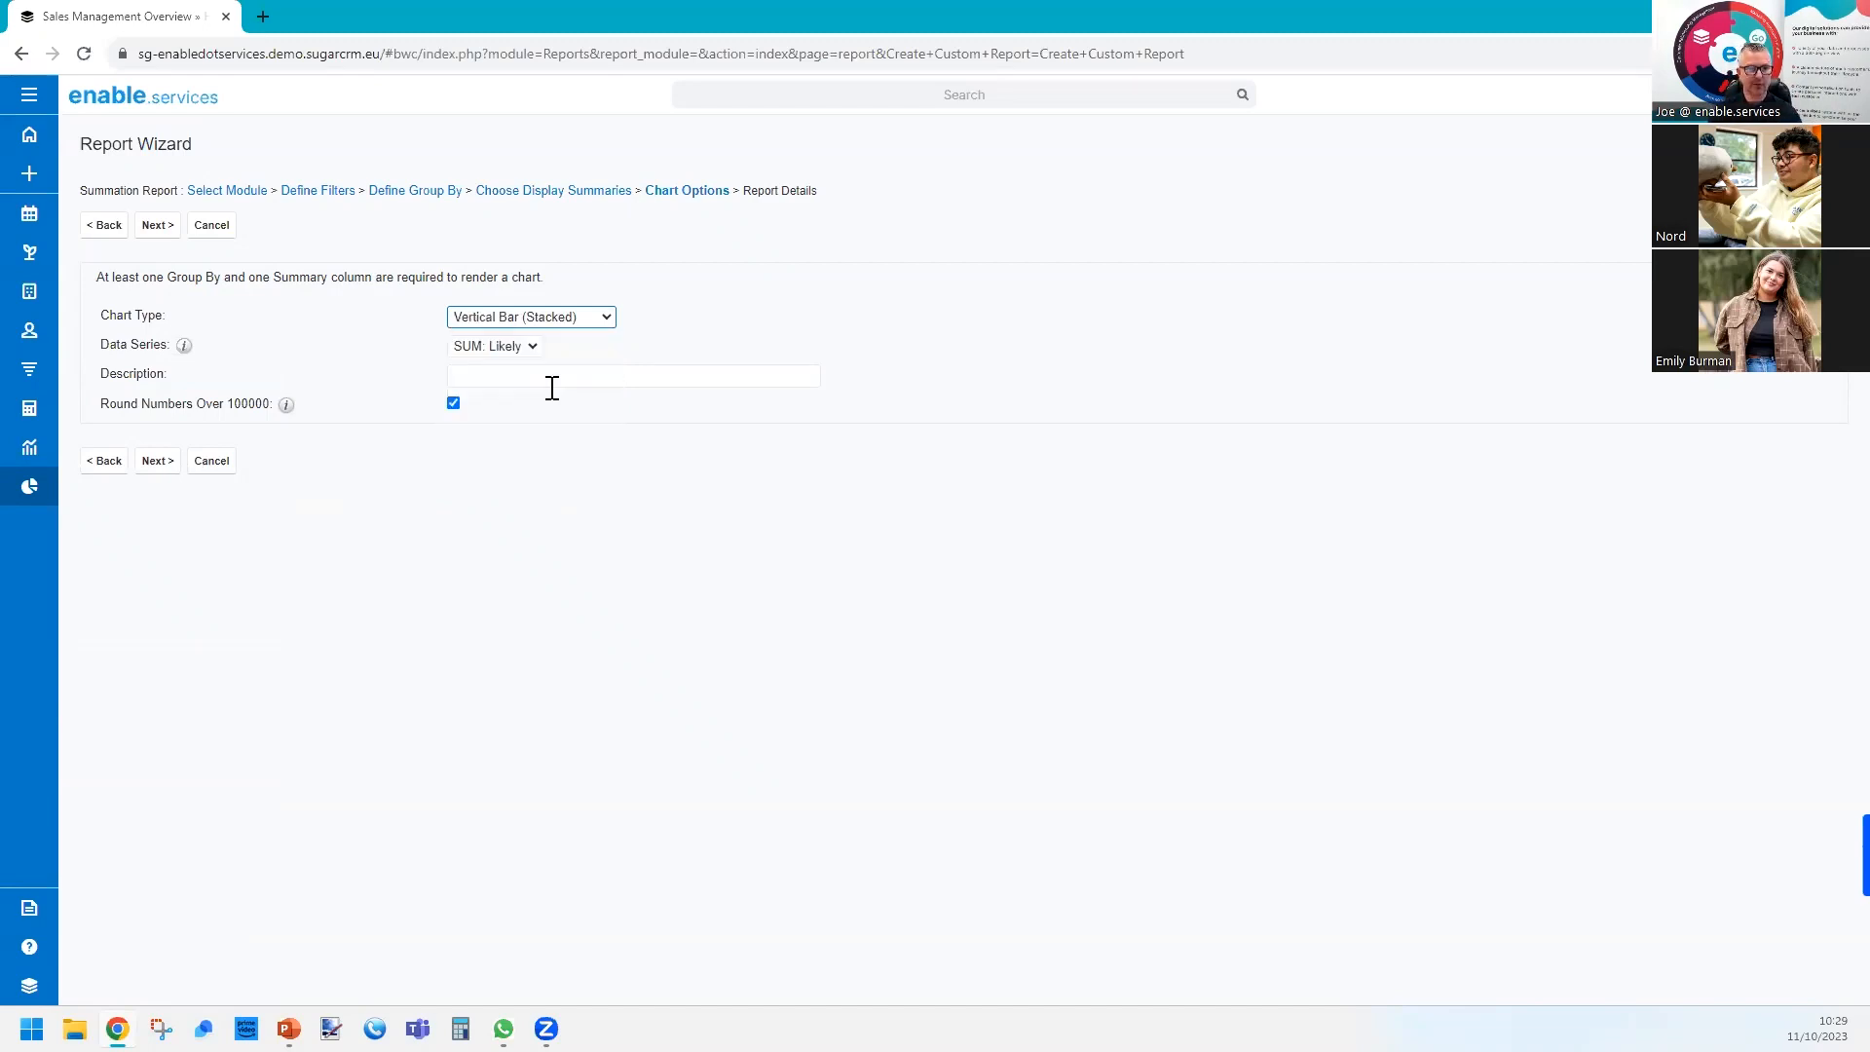
{"action": "left_click", "coordinate": [156, 464]}
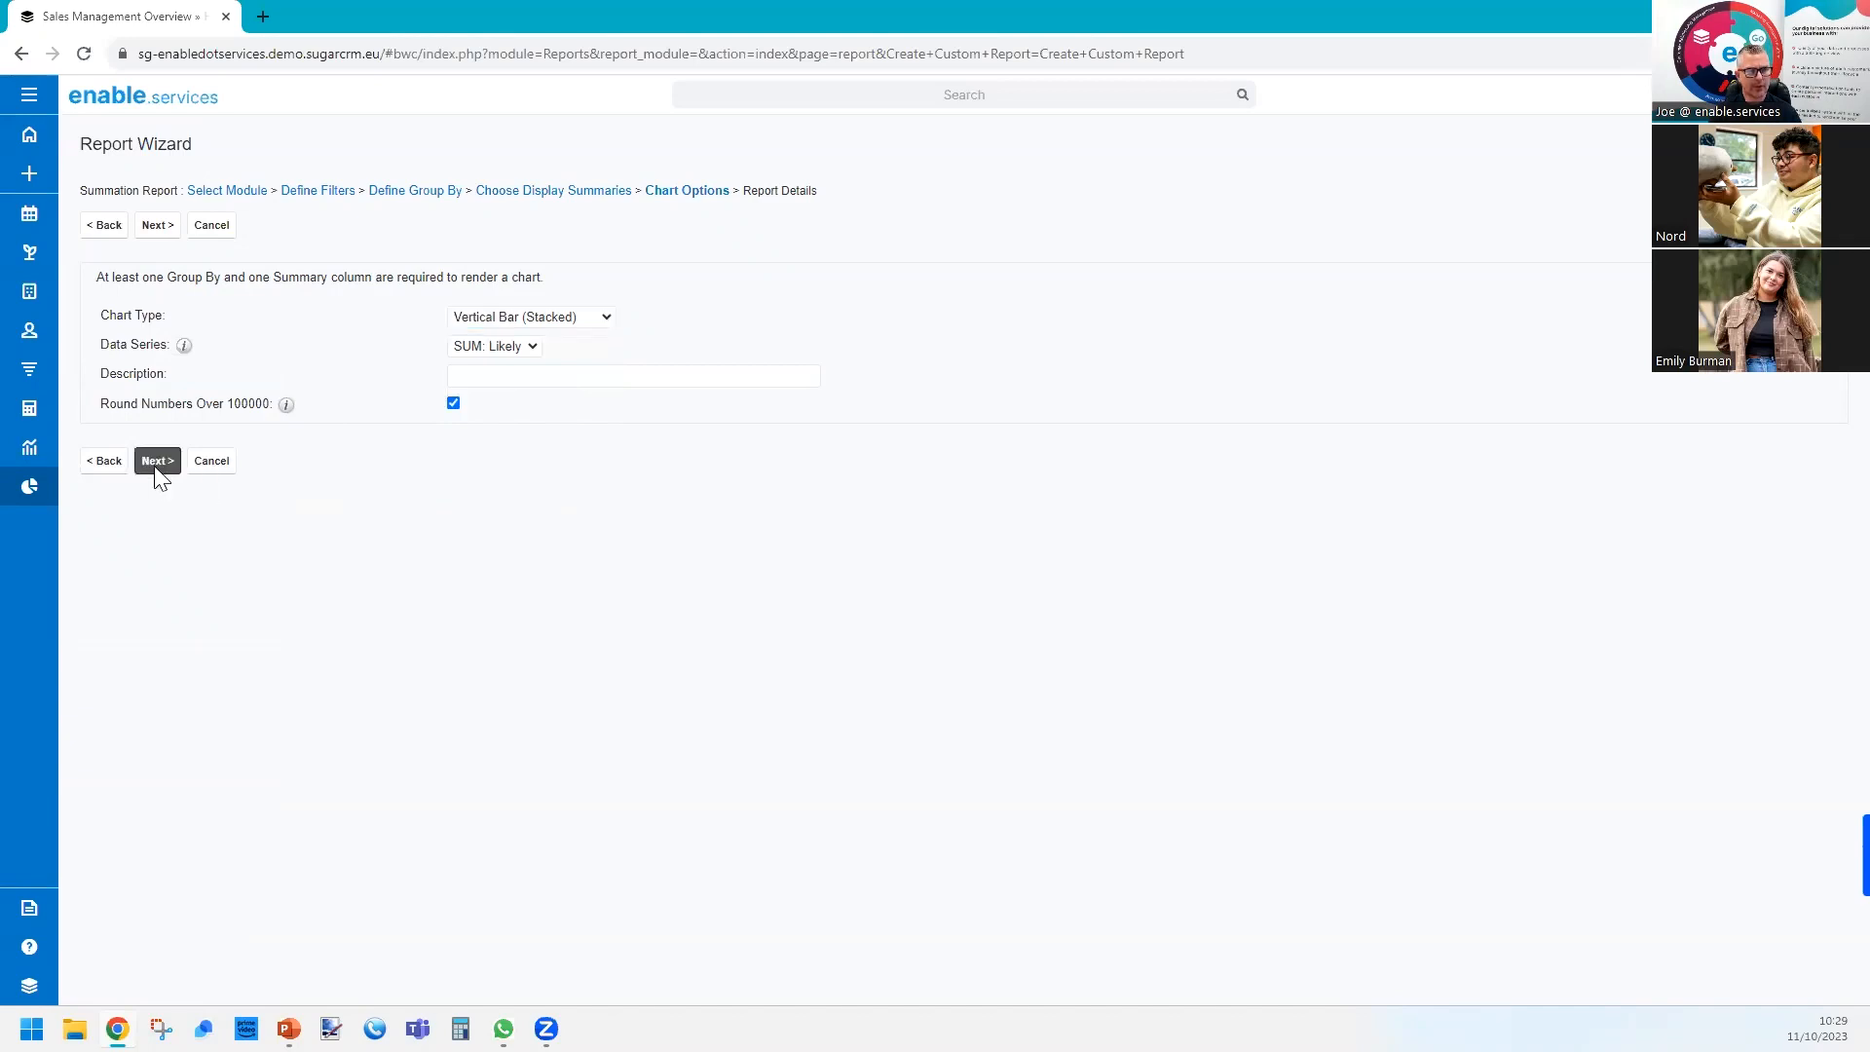
Name the report Sales Pipeline by Category, then save and run it.
{"action": "left_click", "coordinate": [501, 284]}
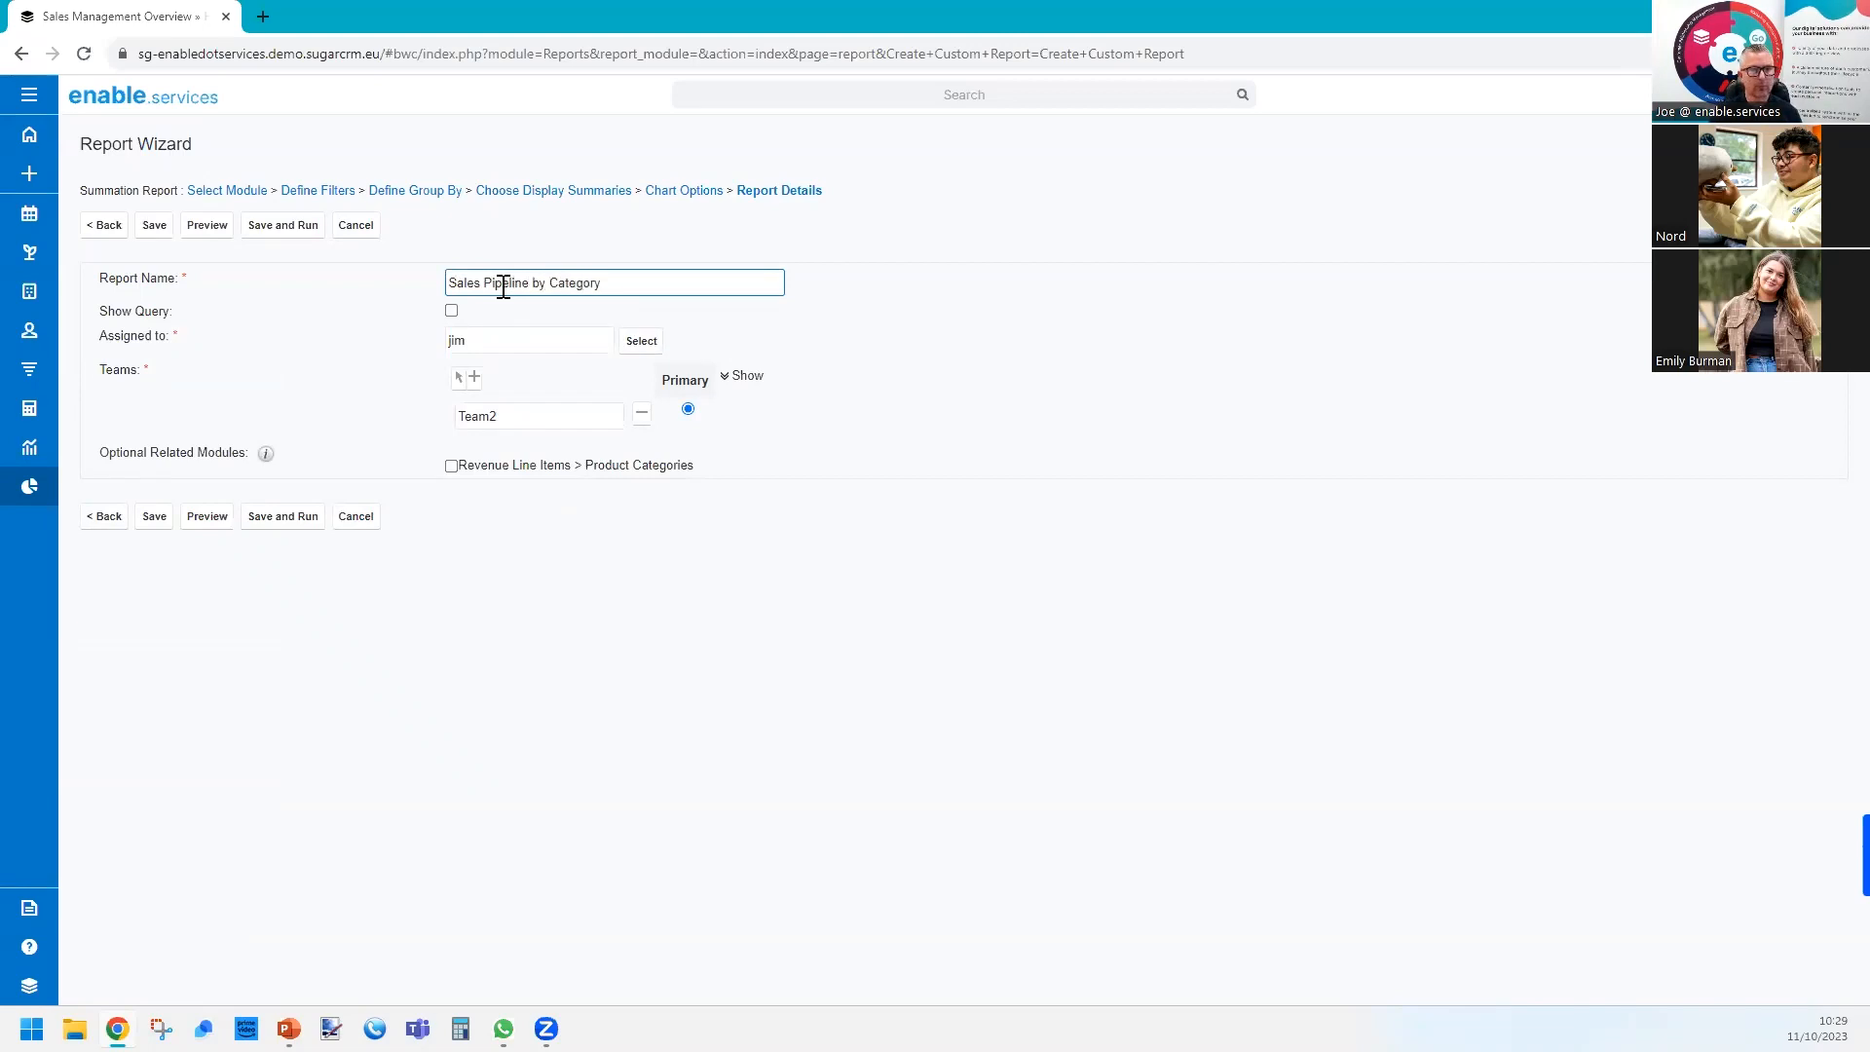
{"action": "left_click", "coordinate": [309, 519]}
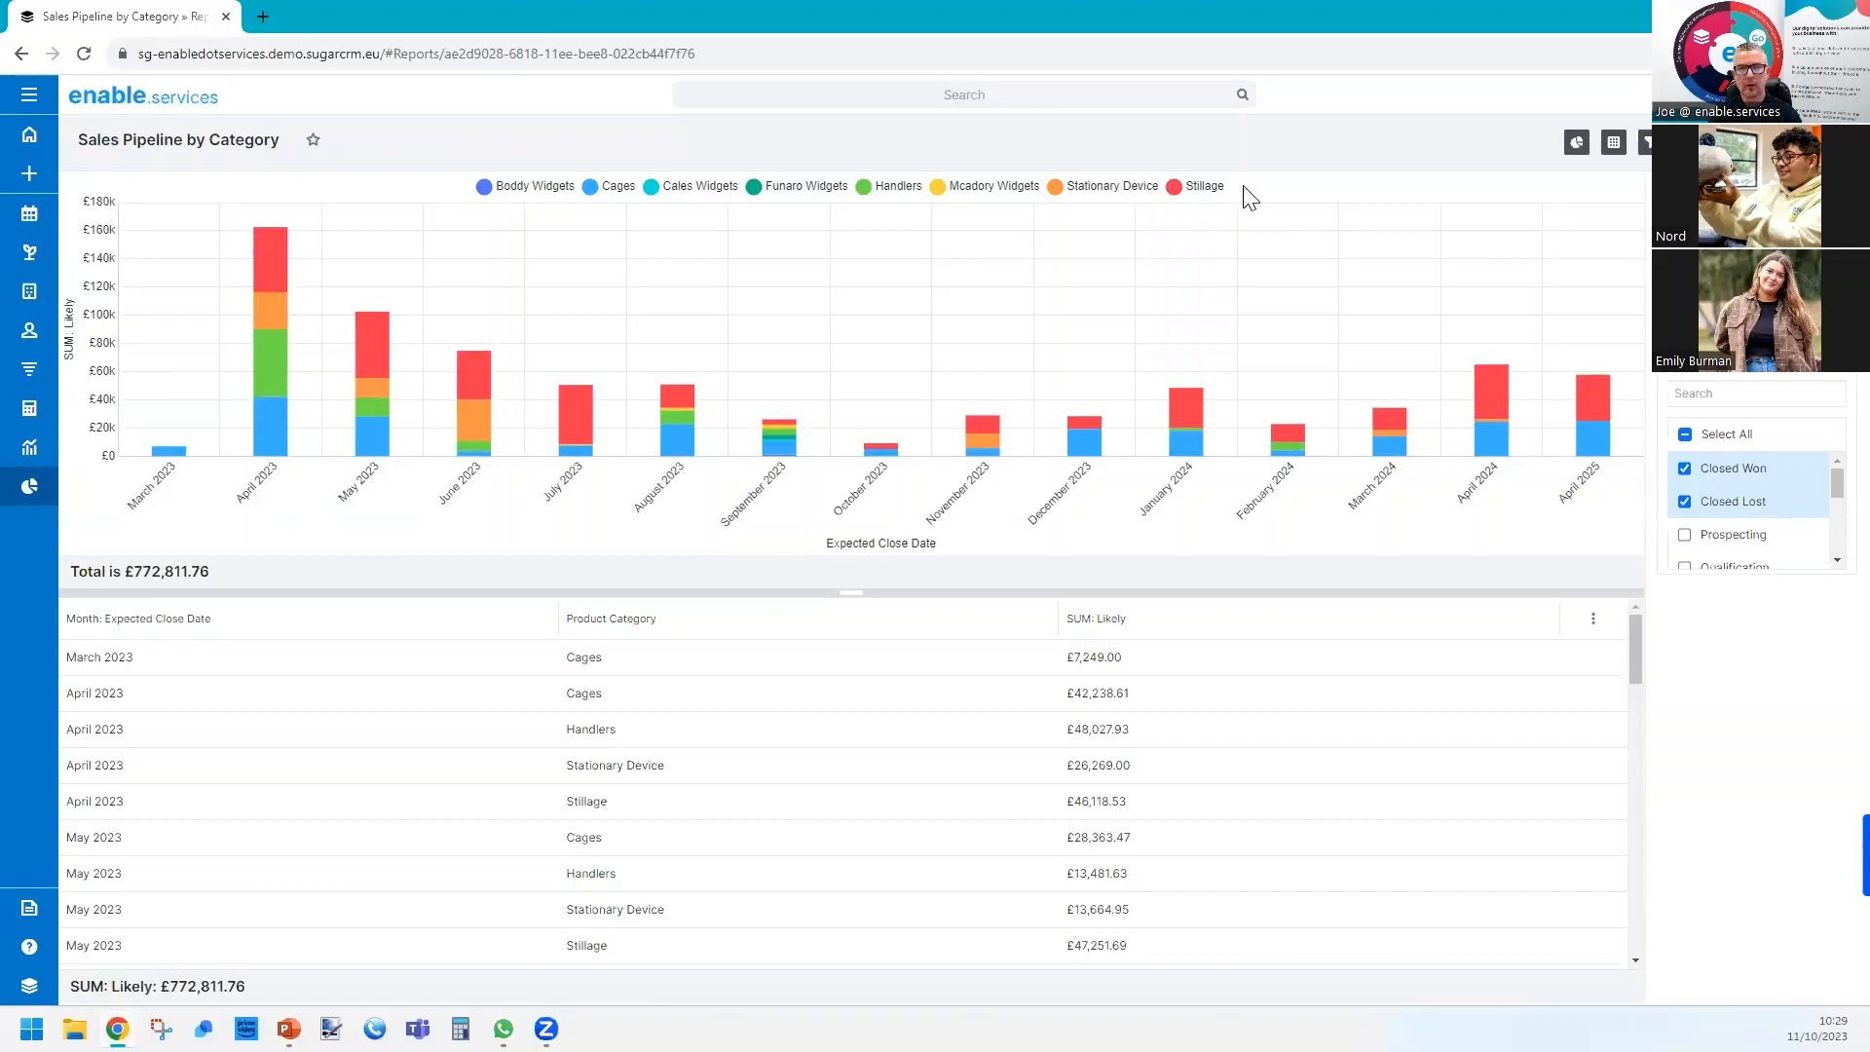
Examine the revenue line items behind the January 2024 Stillage segment of the chart and return to the report.
{"action": "mouse_move", "coordinate": [1196, 421]}
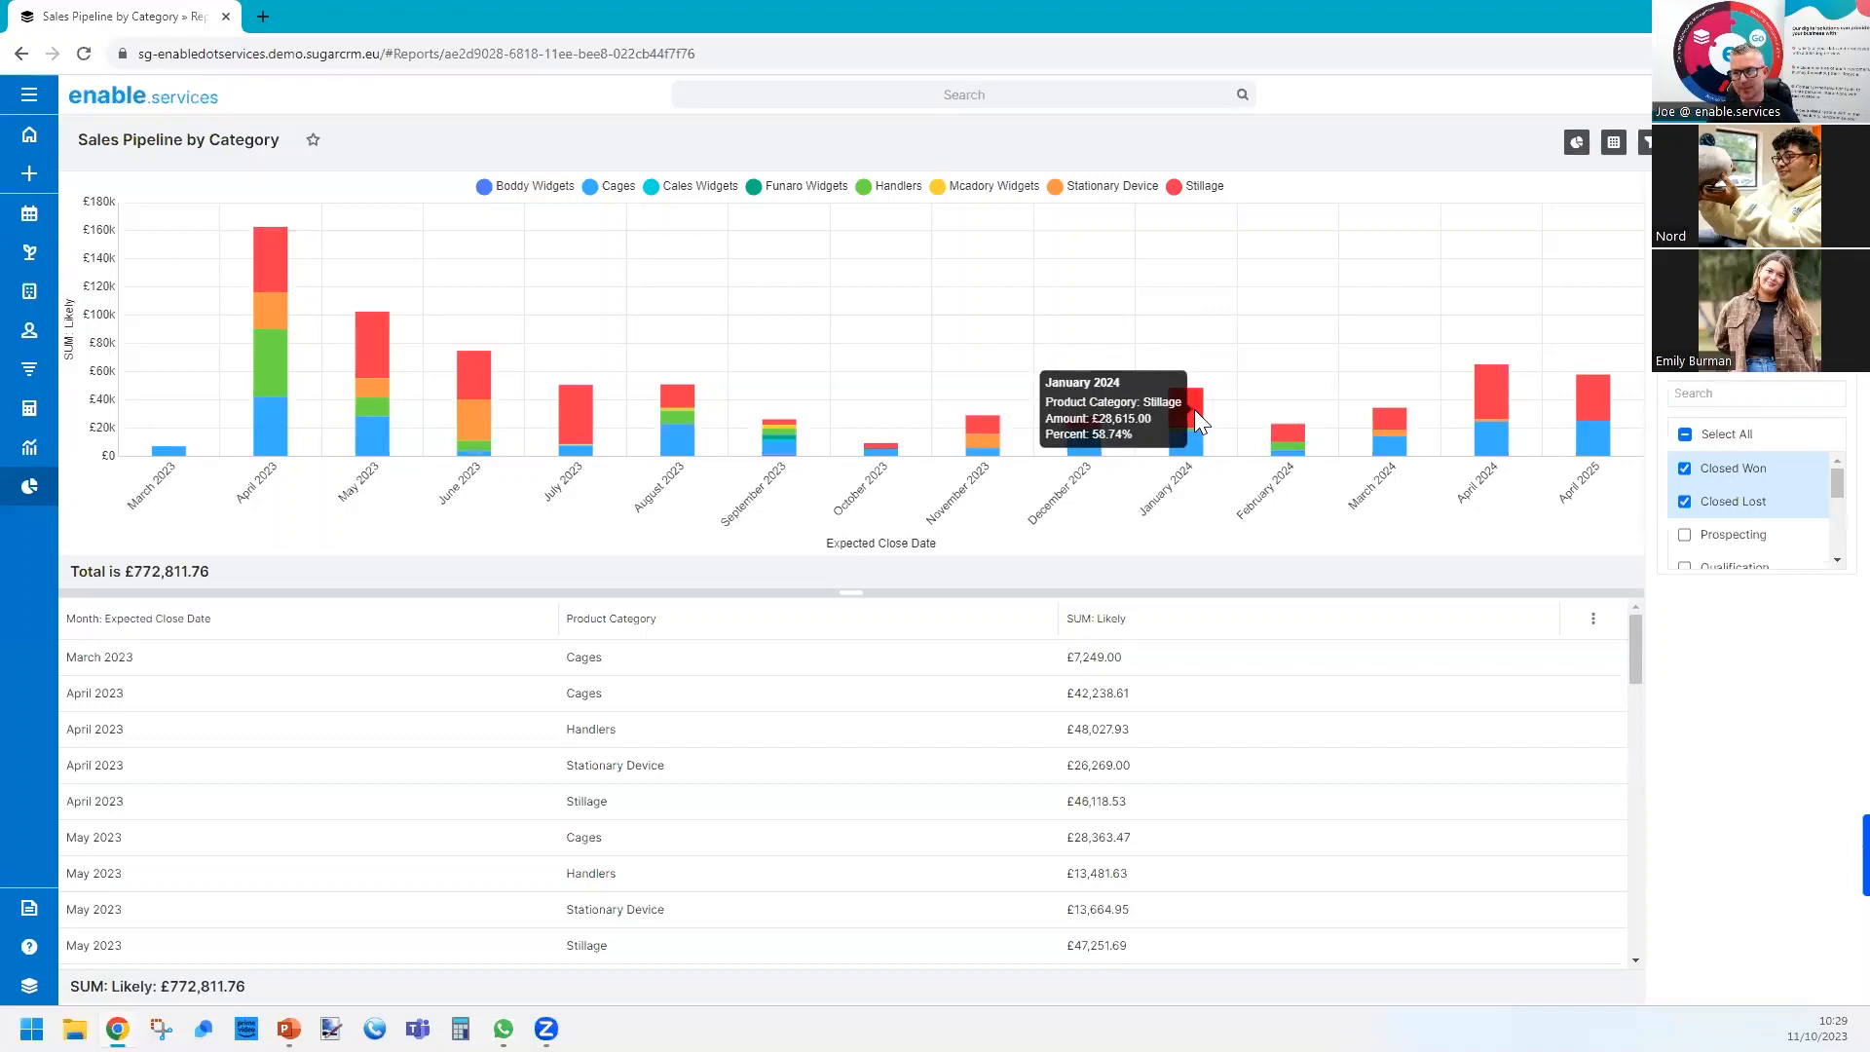
{"action": "left_click", "coordinate": [1190, 407]}
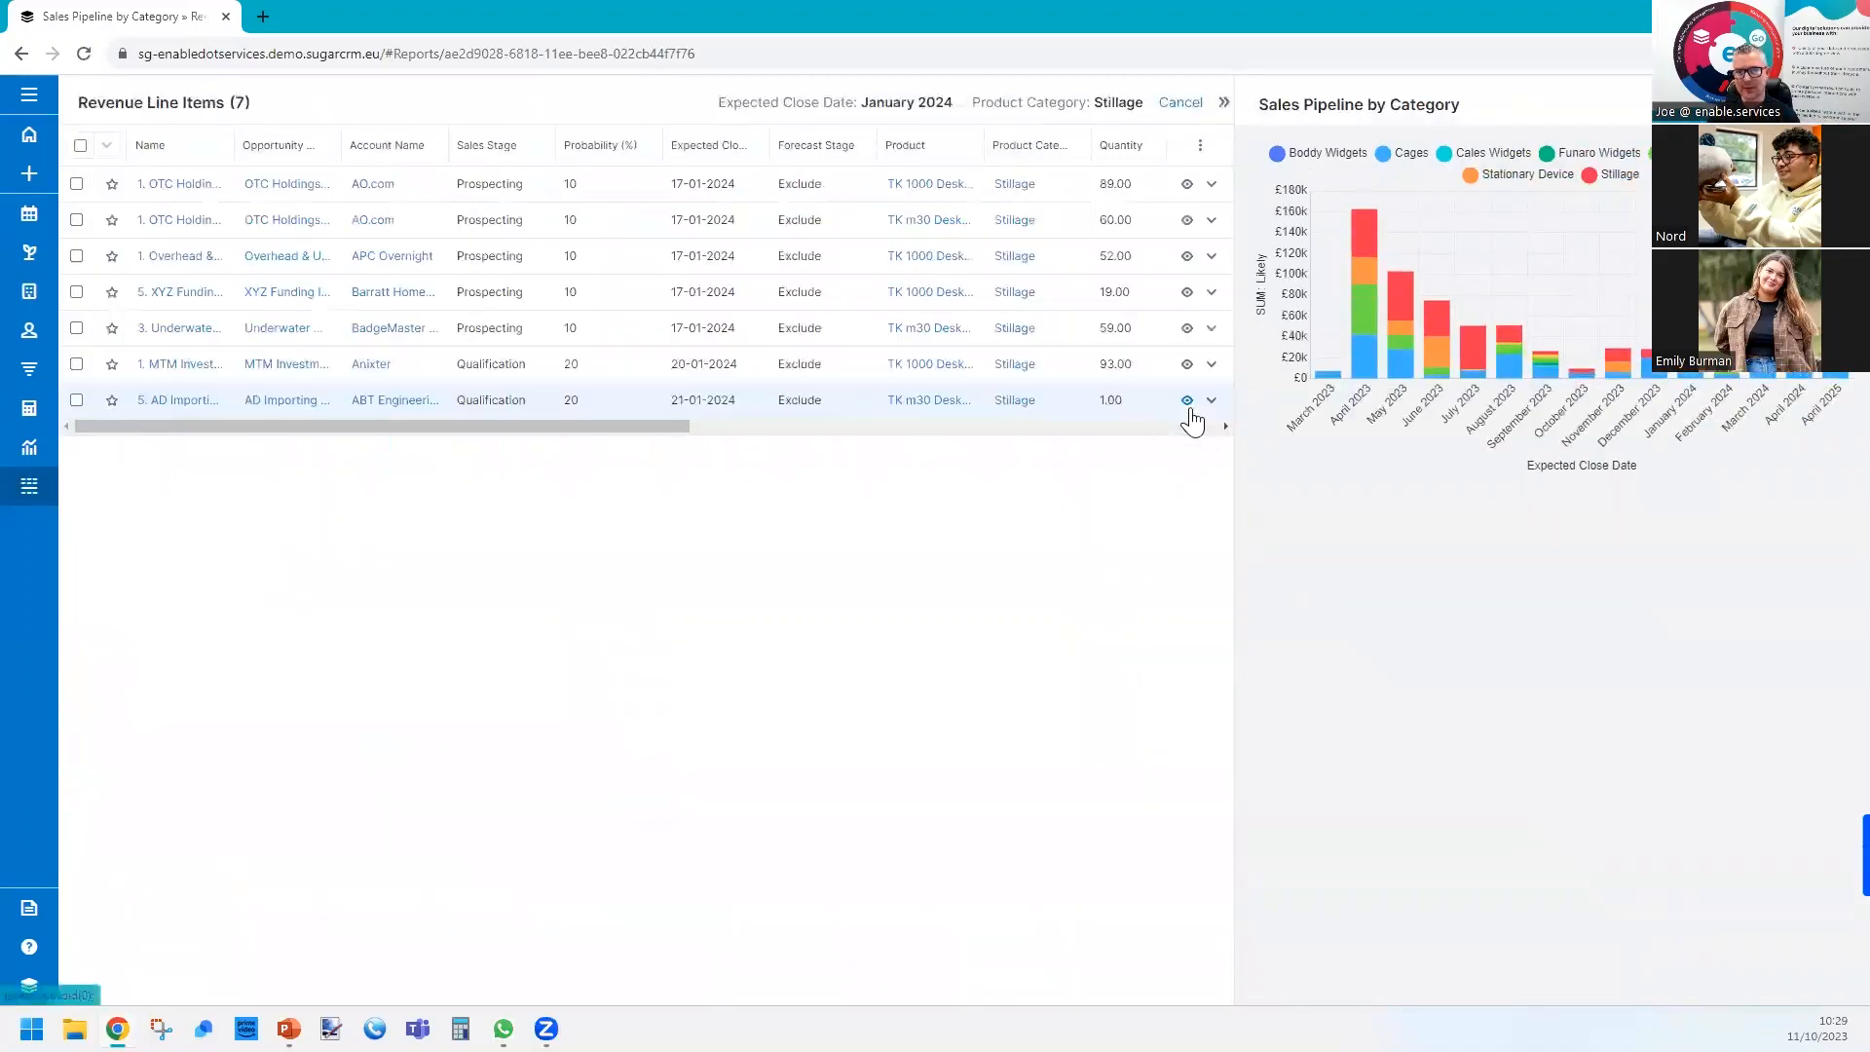
{"action": "left_click", "coordinate": [1194, 107]}
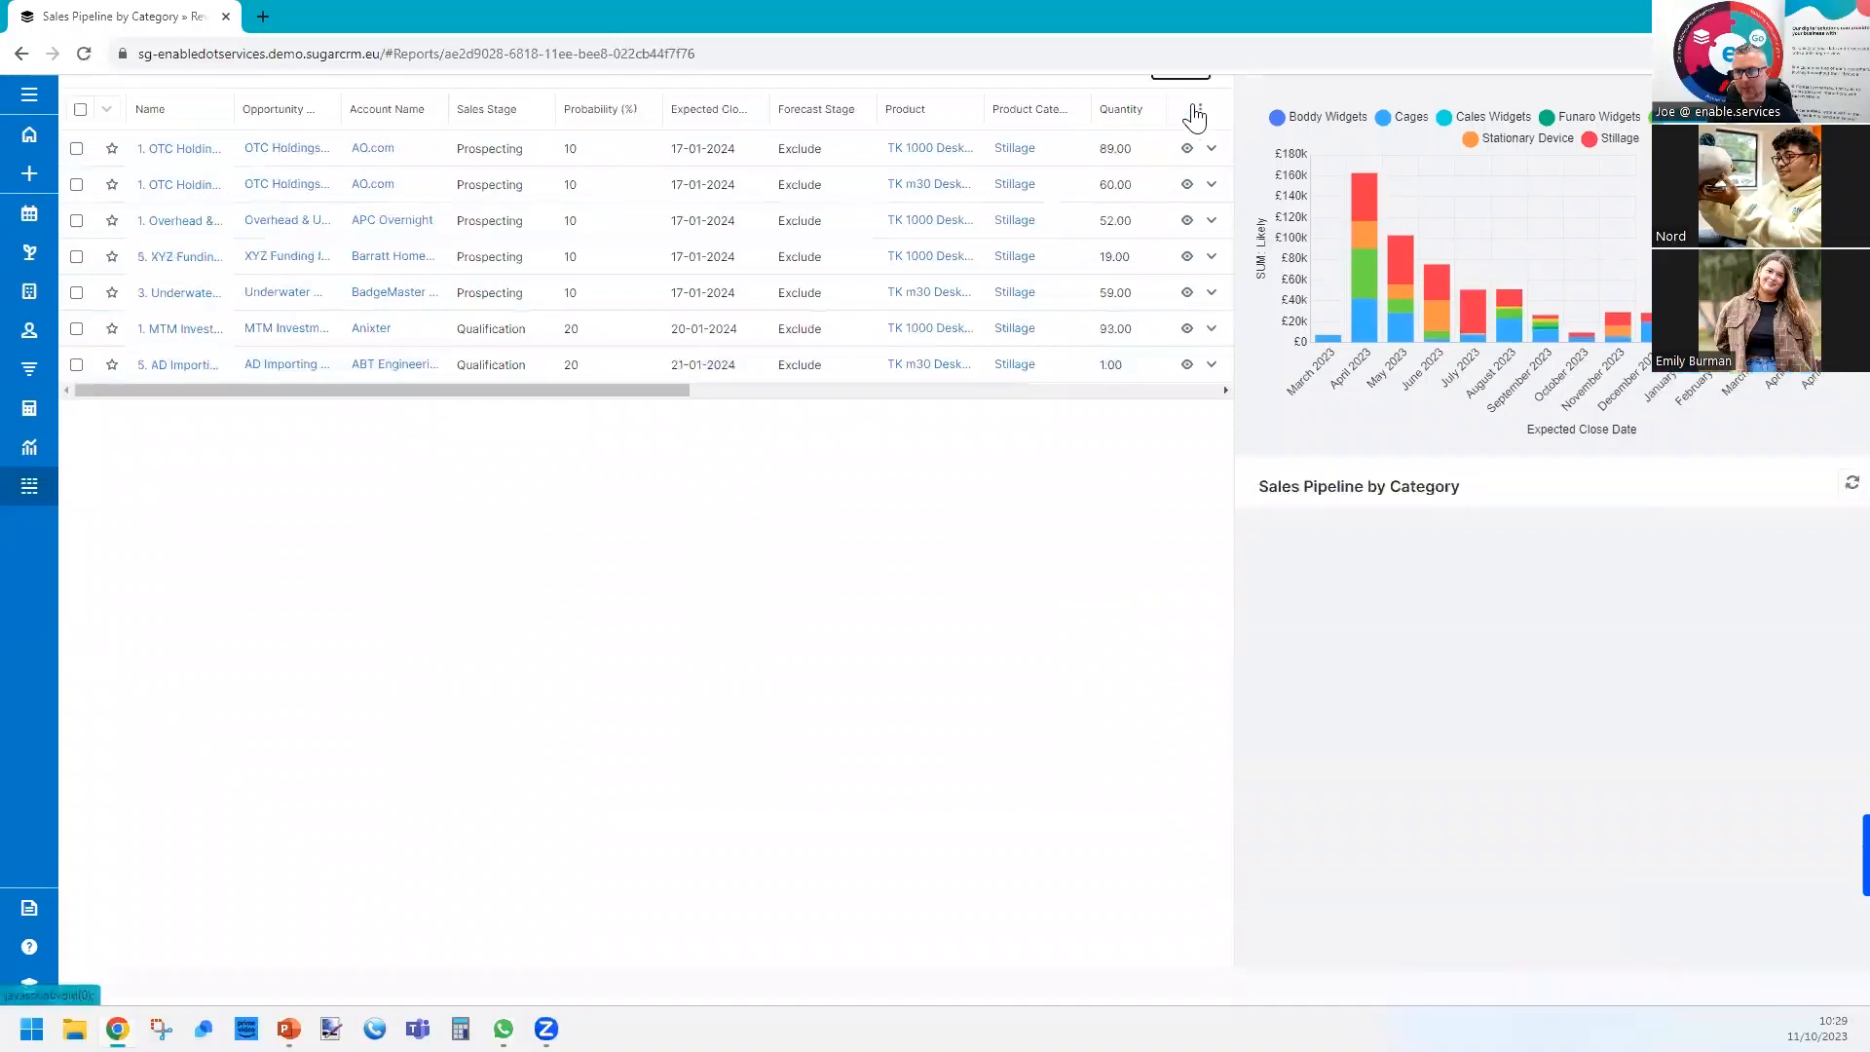
{"action": "left_click", "coordinate": [1181, 403]}
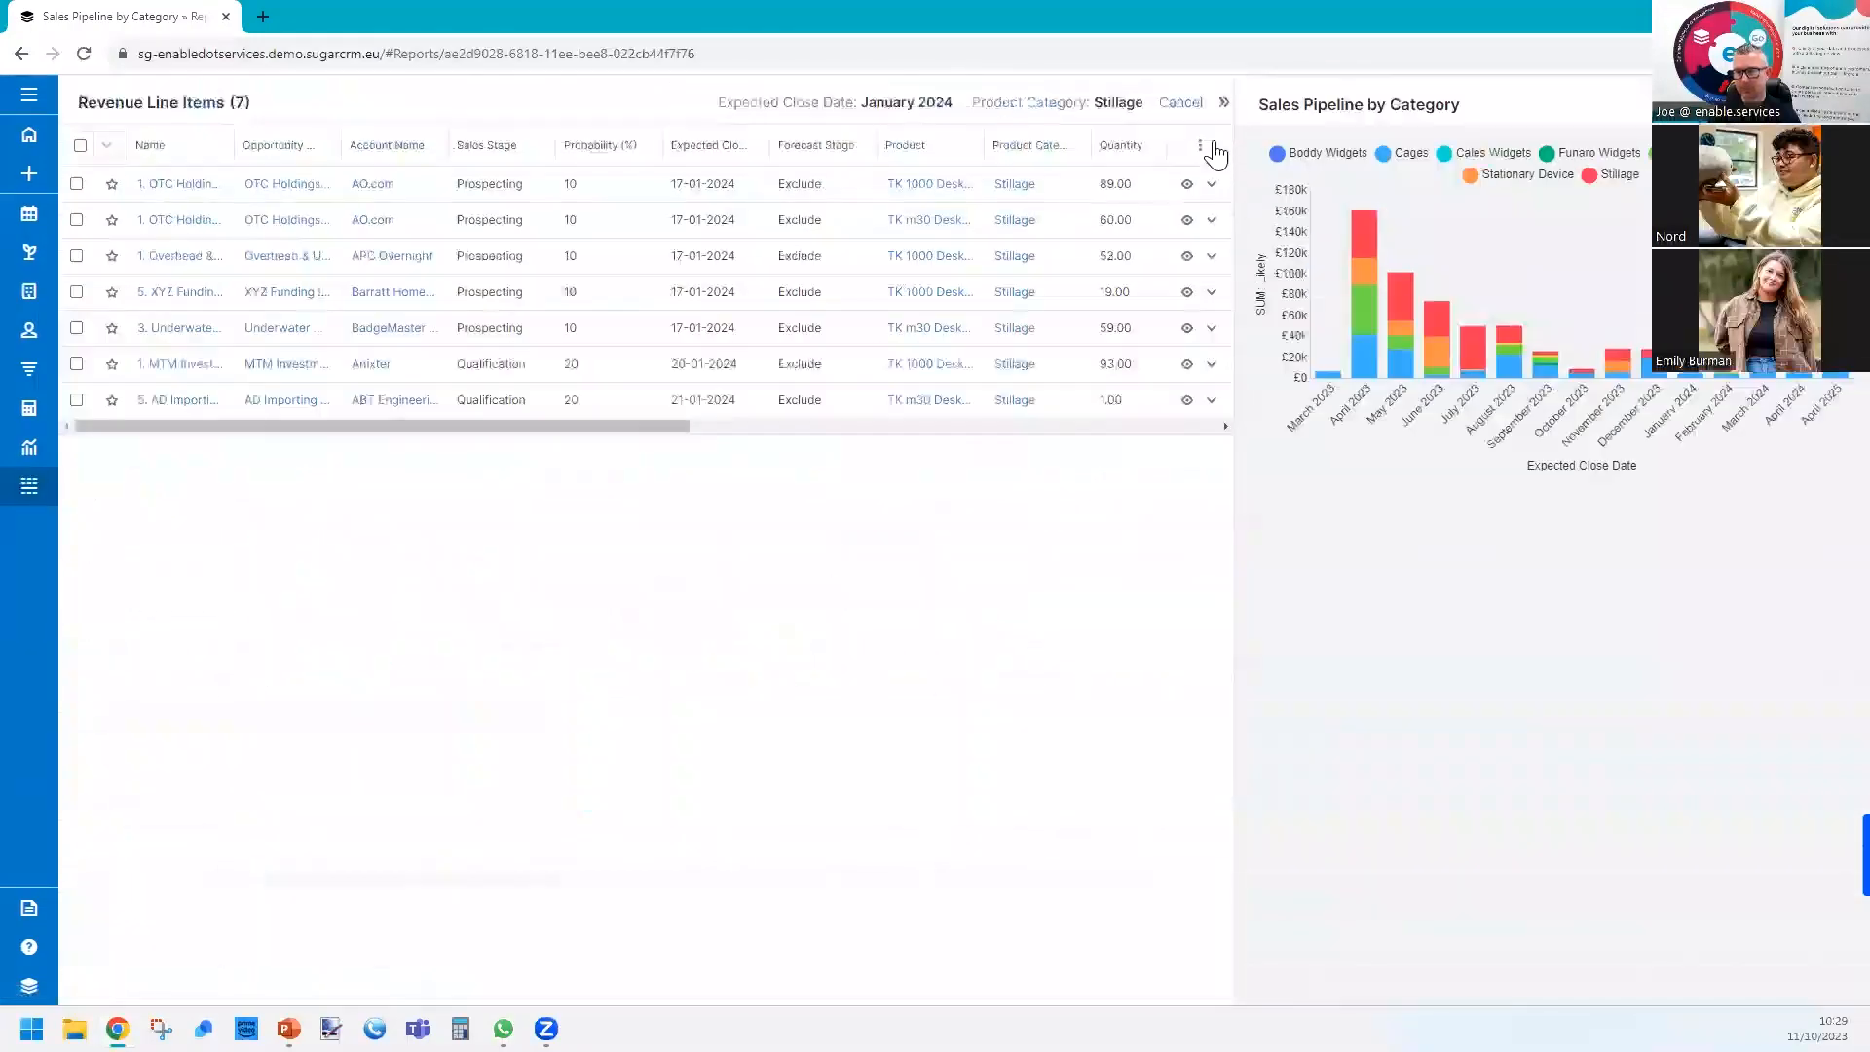
{"action": "left_click", "coordinate": [1181, 104]}
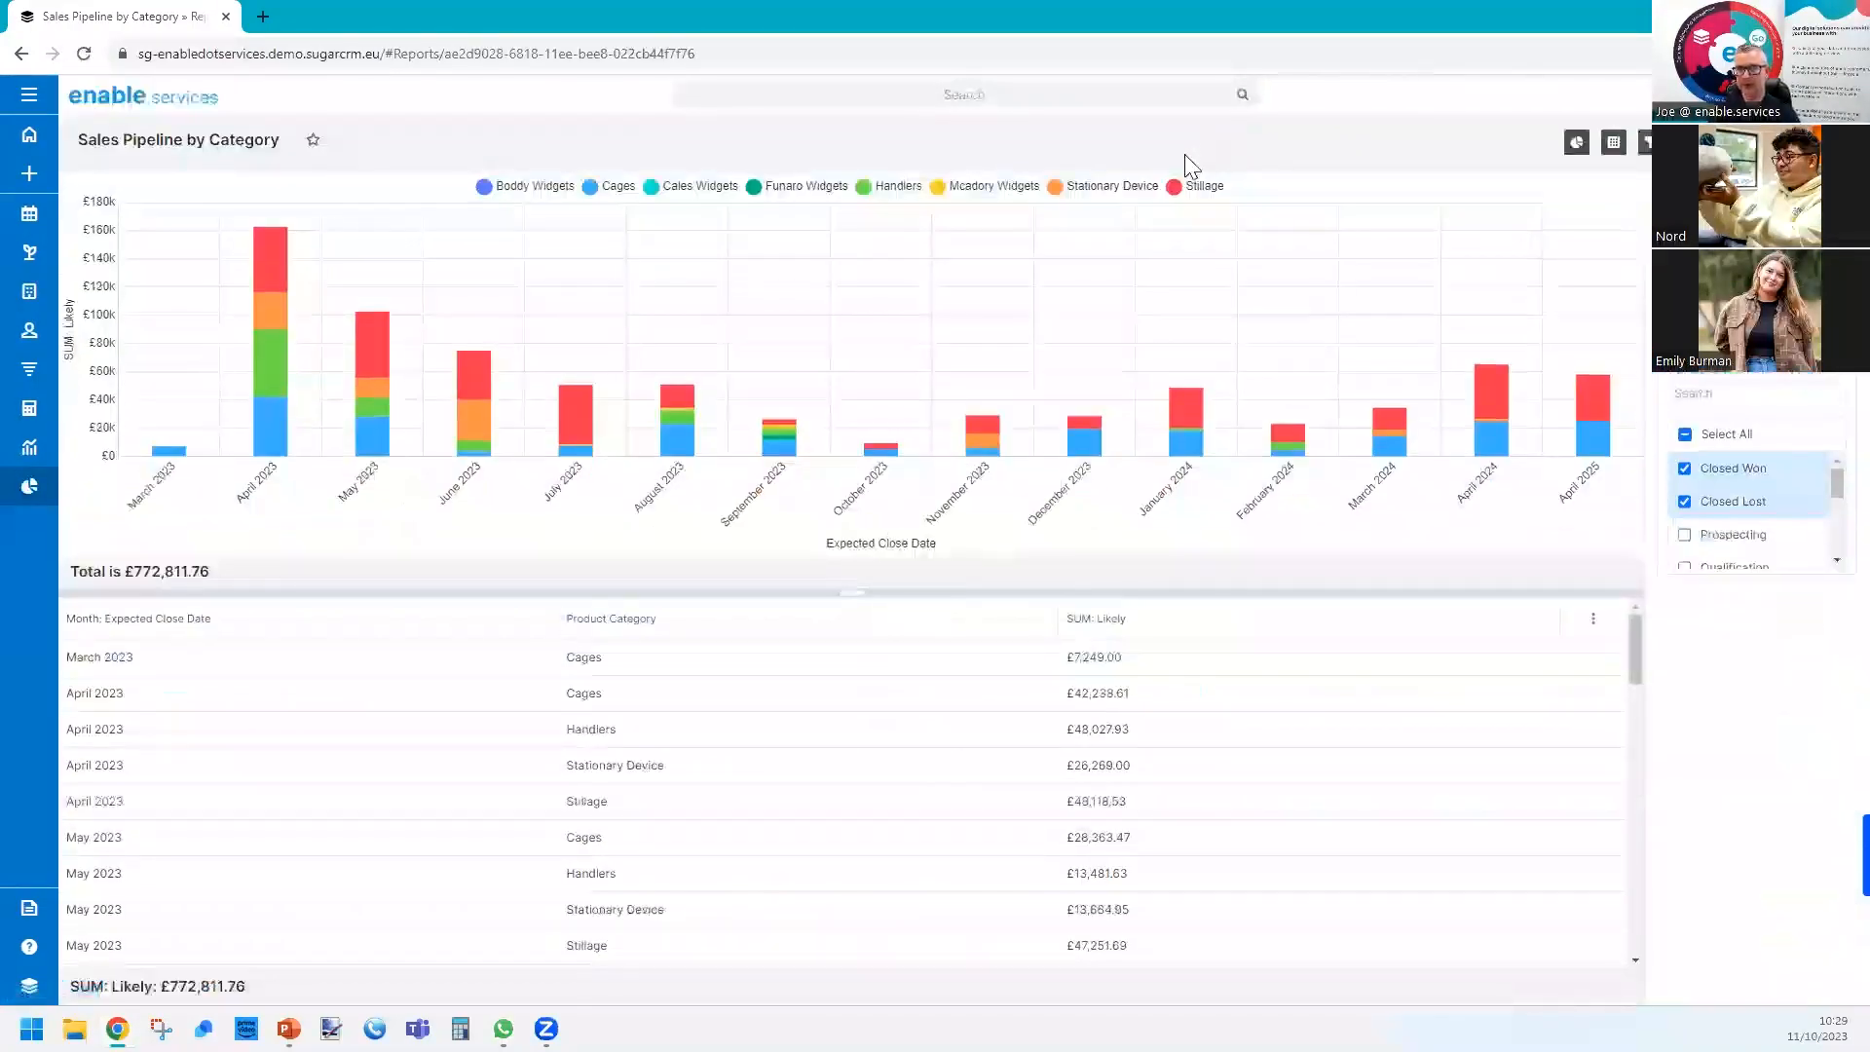
Hide the Stillage, Stationary Device, Mcadory Widgets and Handlers series in the chart.
{"action": "left_click", "coordinate": [1179, 190]}
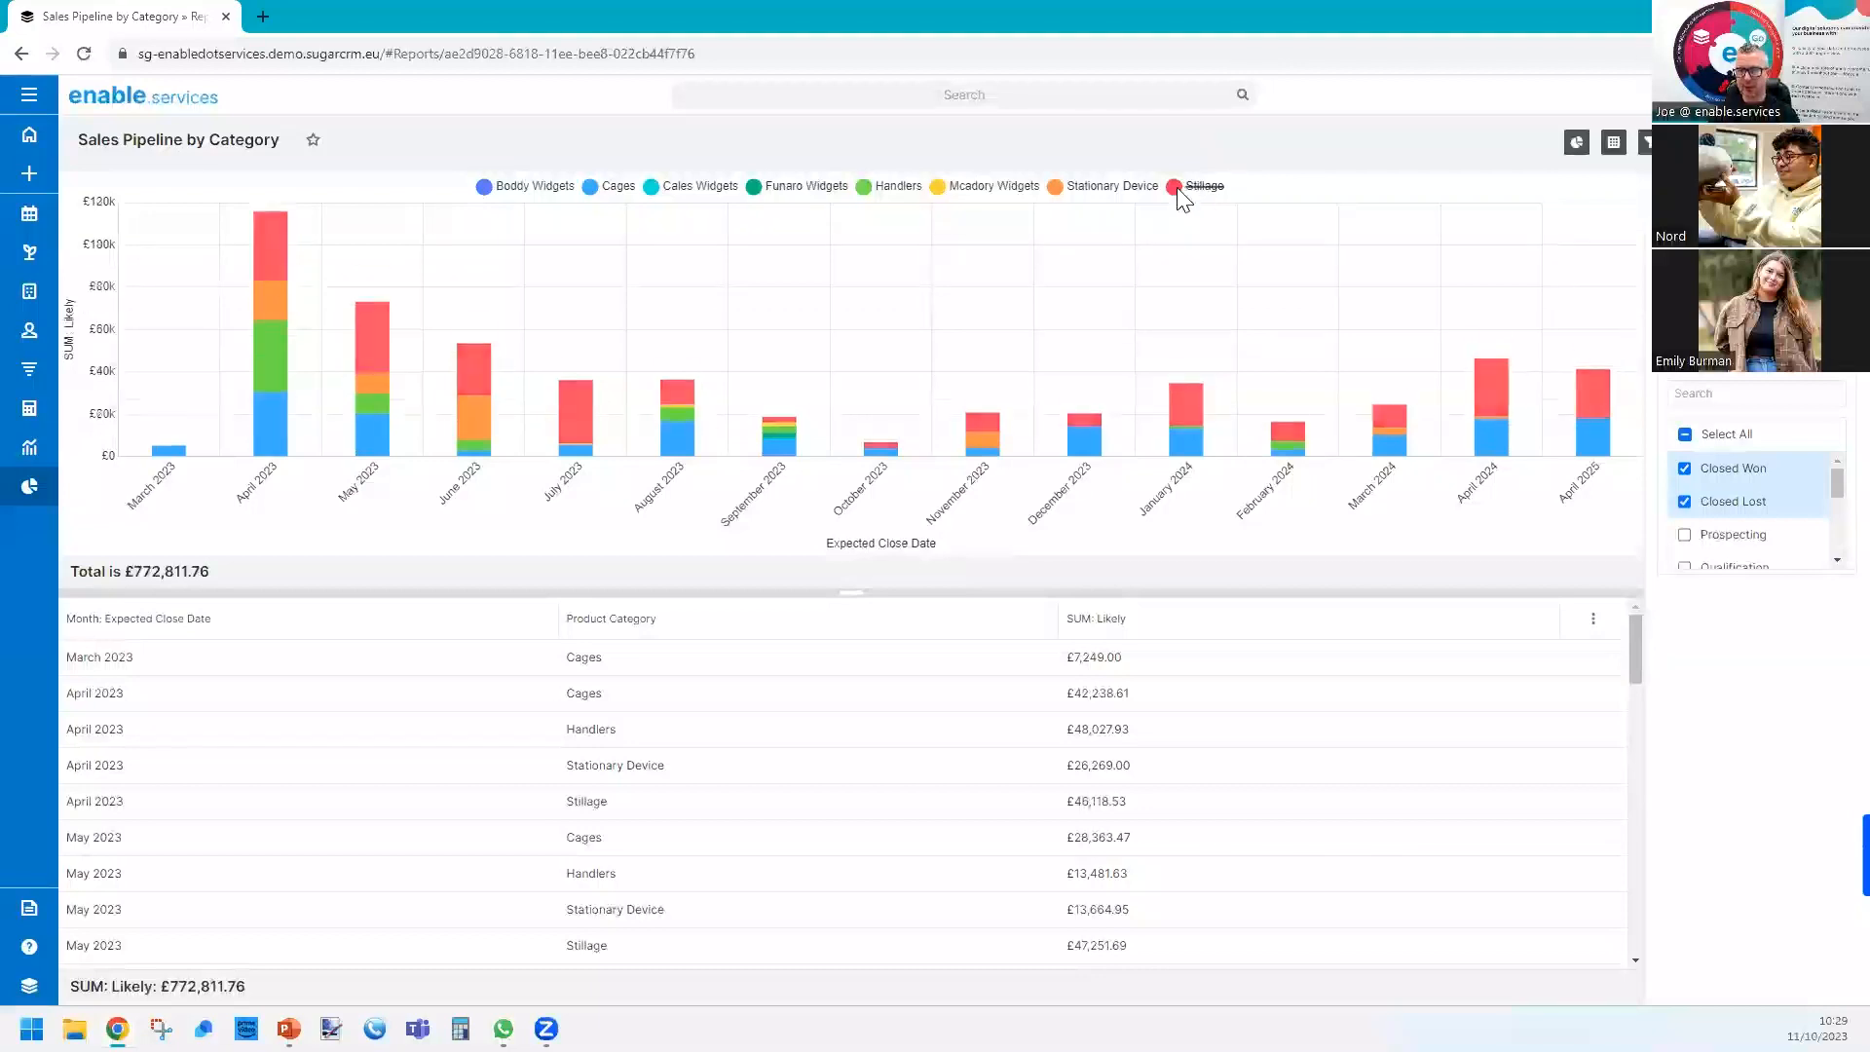
{"action": "left_click", "coordinate": [1120, 187]}
{"action": "left_click", "coordinate": [995, 188]}
{"action": "left_click", "coordinate": [894, 187]}
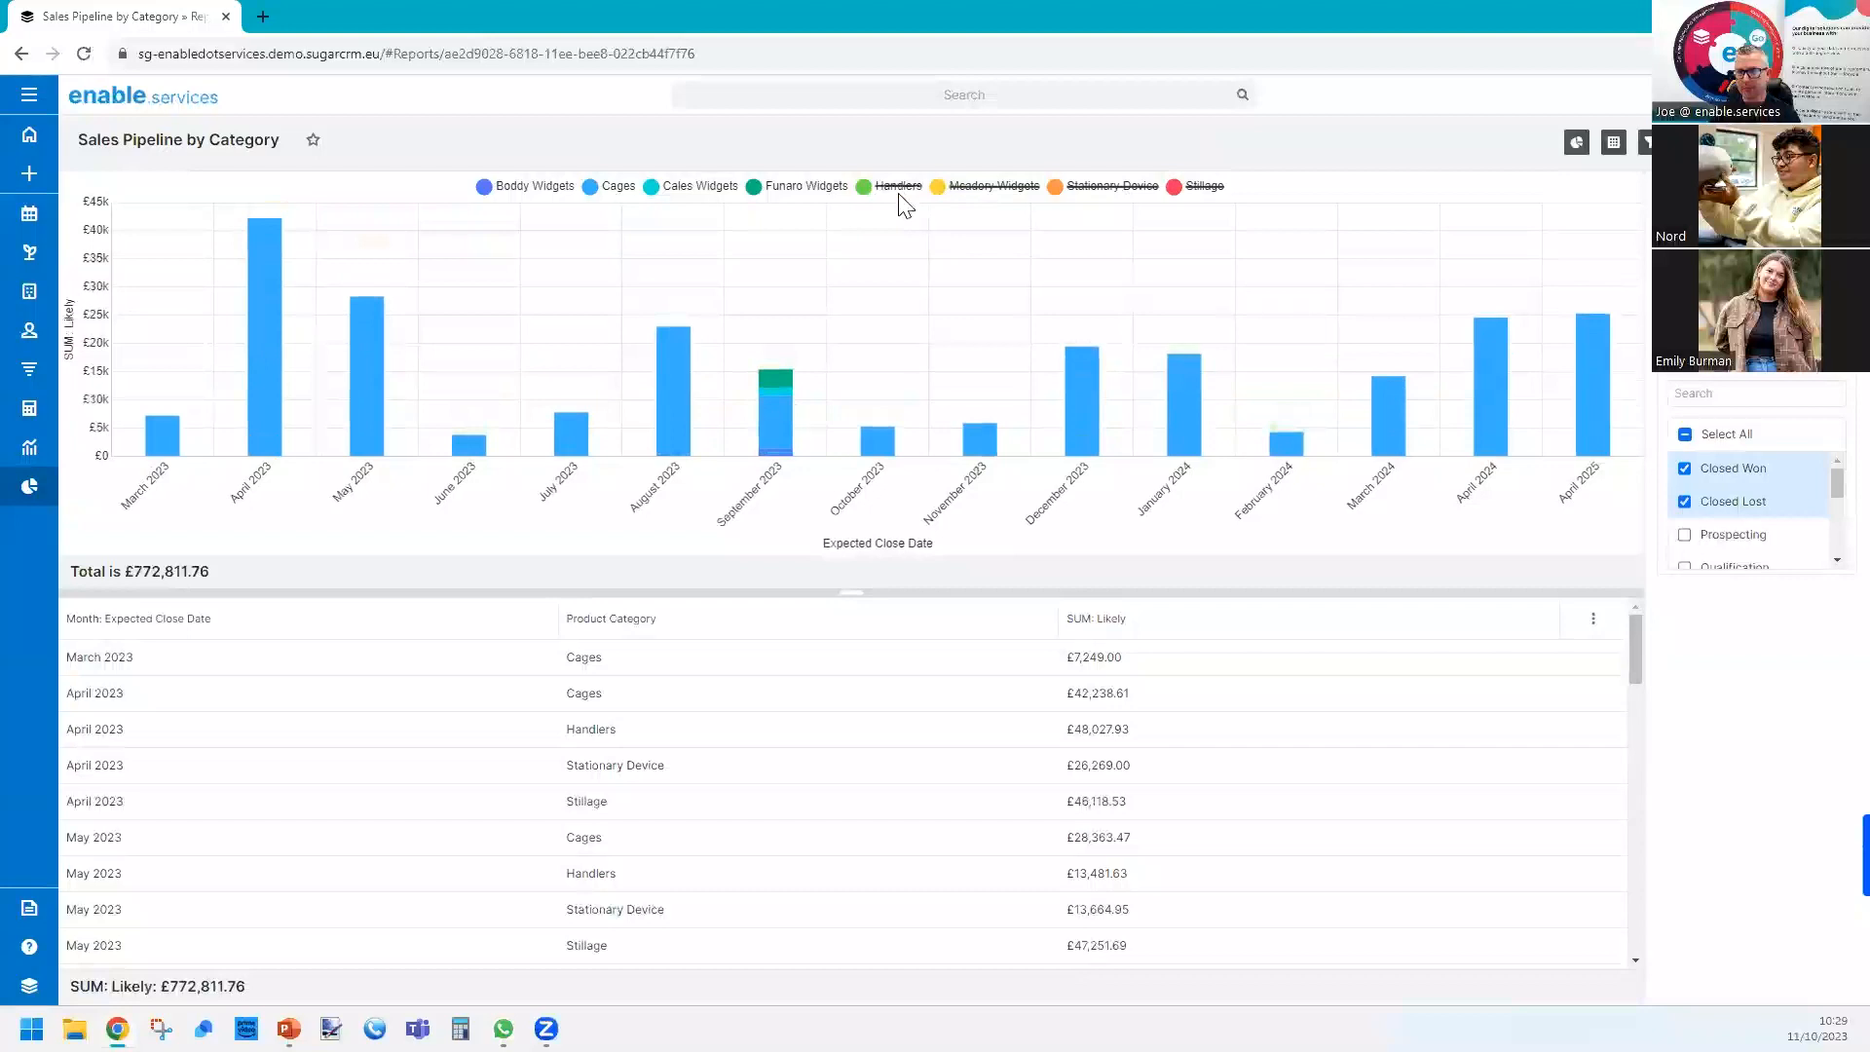
Show the Handlers, Mcadory Widgets, Stationary Device and Stillage series in the chart again.
{"action": "left_click", "coordinate": [898, 190]}
{"action": "left_click", "coordinate": [1032, 191]}
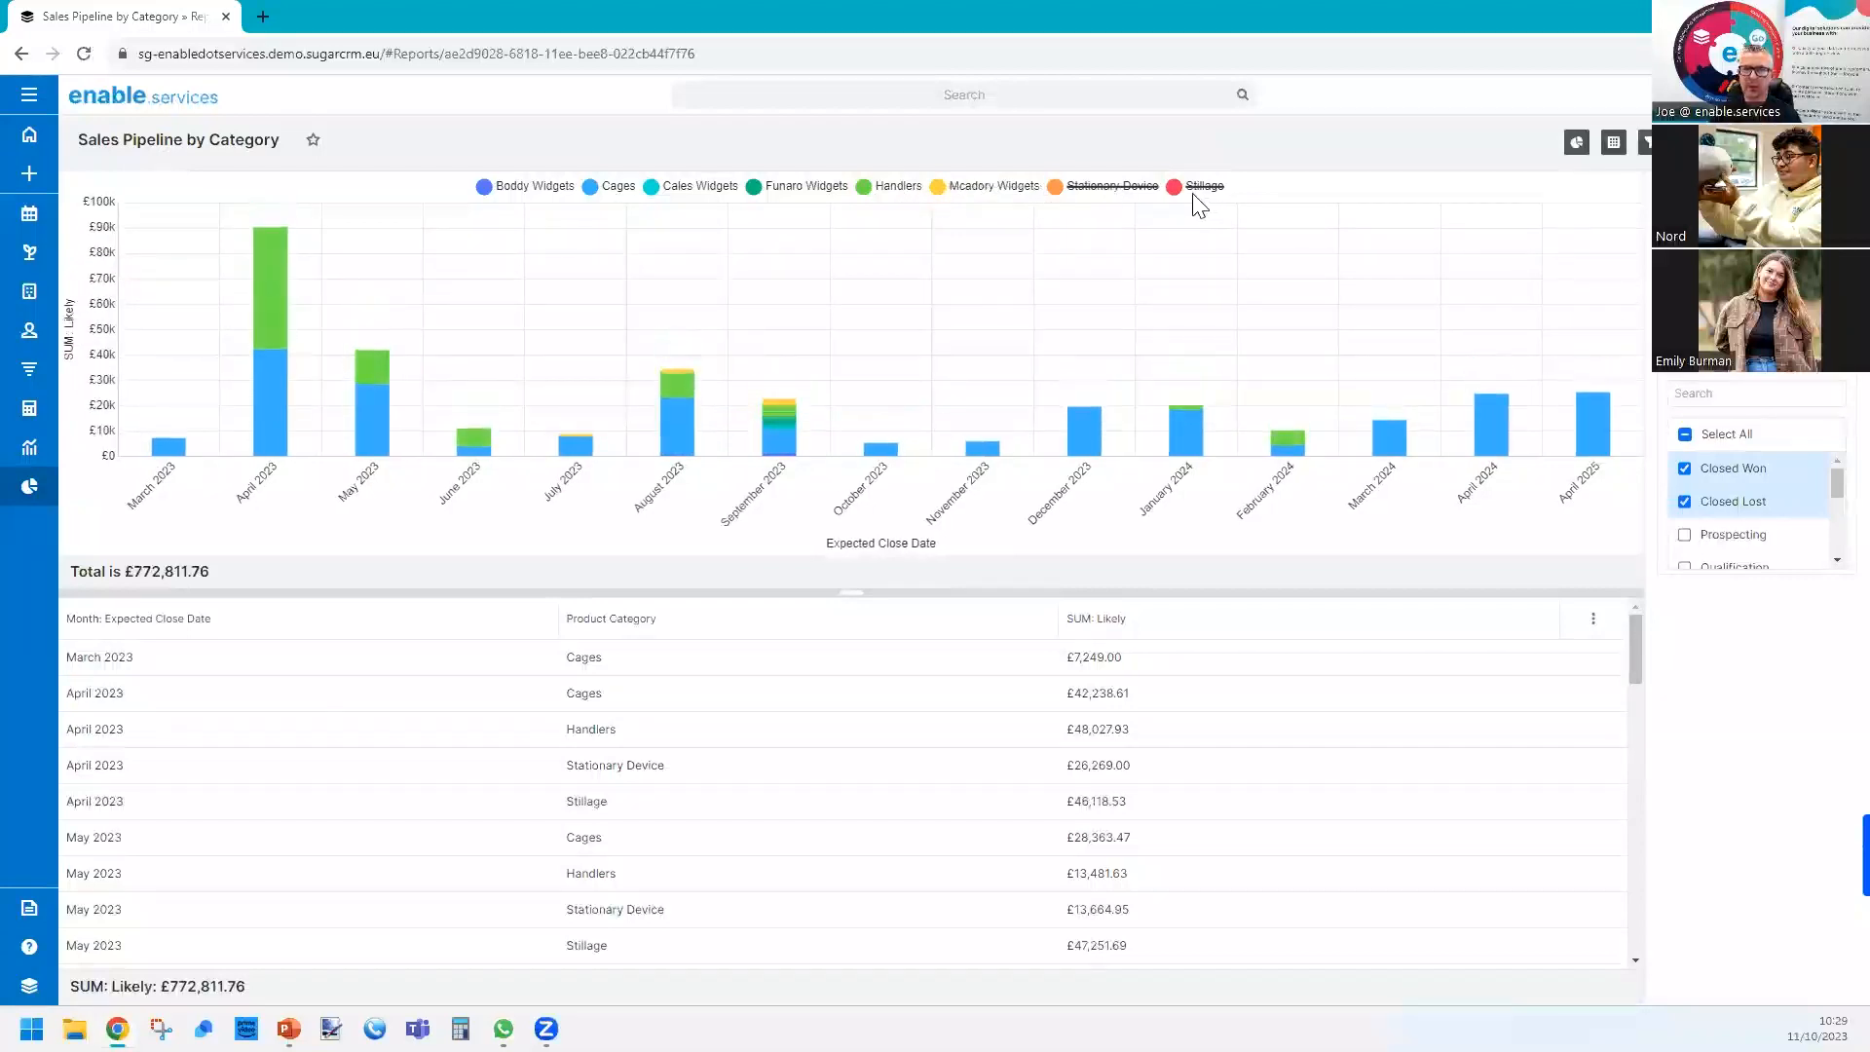
{"action": "left_click", "coordinate": [1121, 188]}
{"action": "left_click", "coordinate": [1206, 187]}
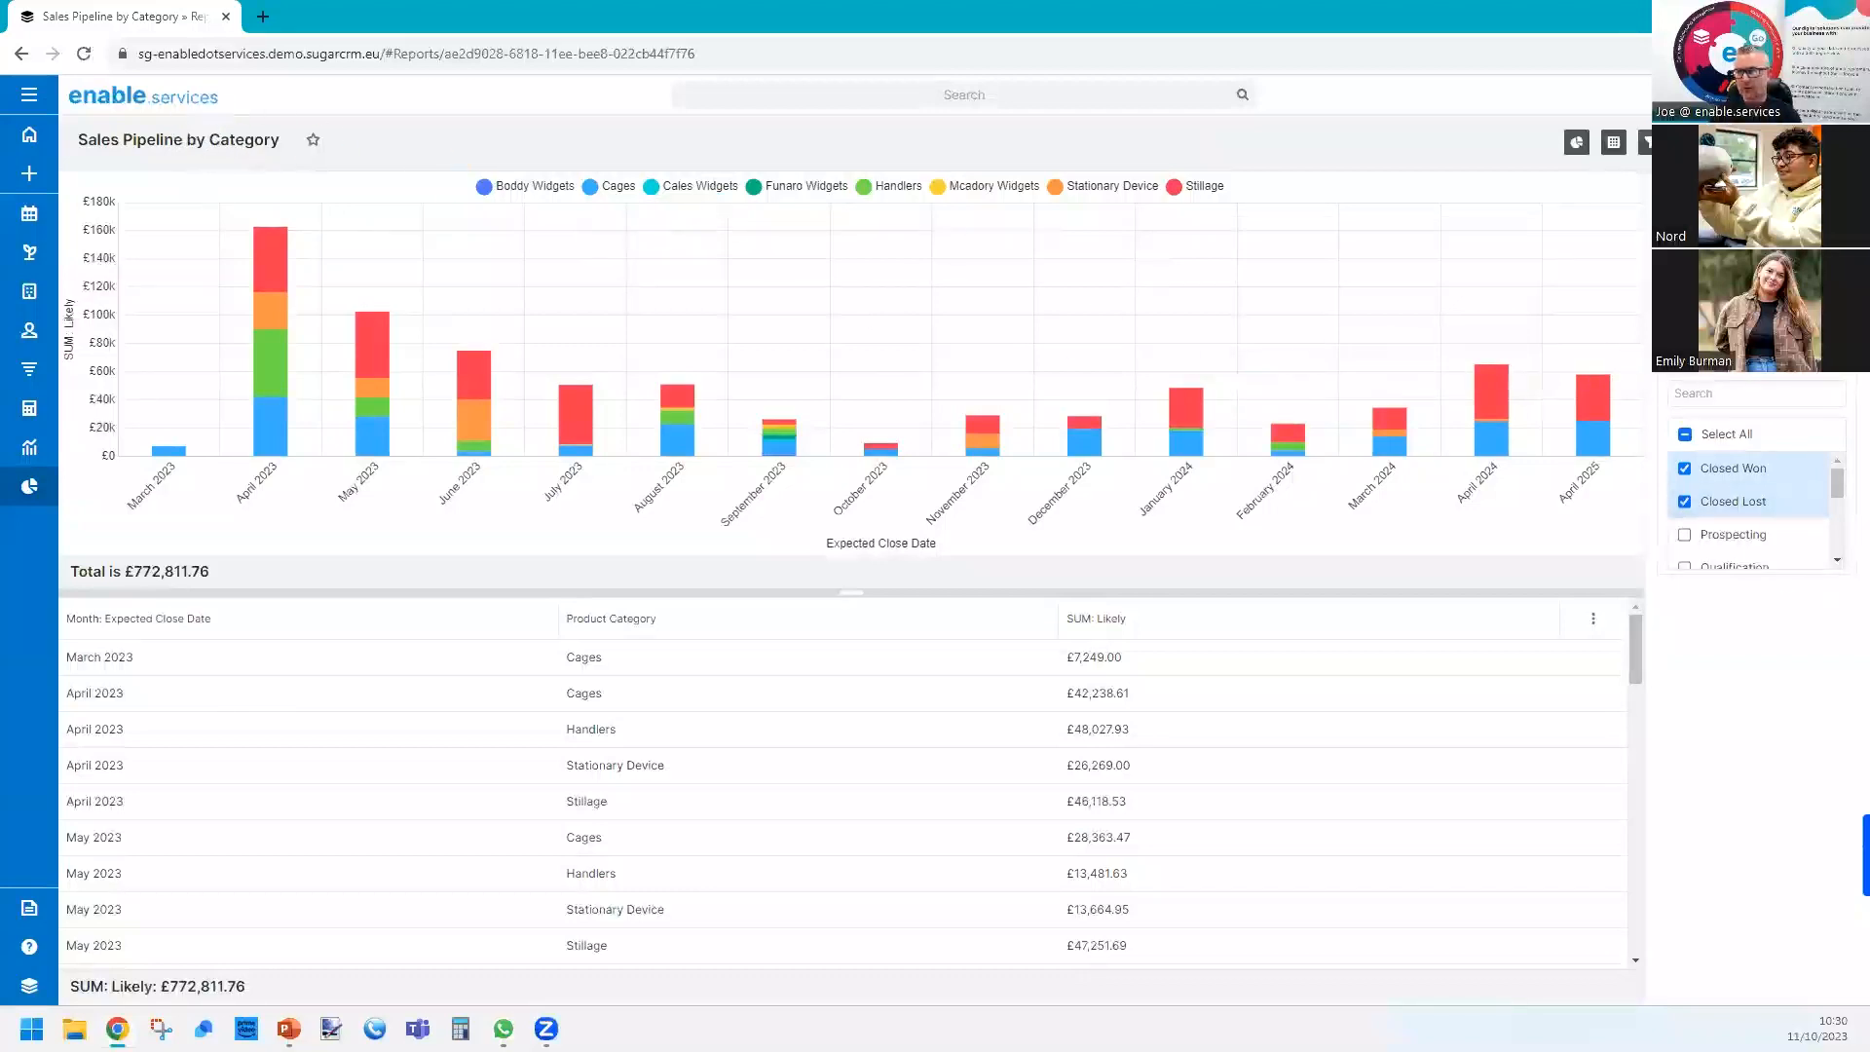
Try the Sales Stage run-time filter as Is One Of with Closed Won, and restore the original filter.
{"action": "left_click", "coordinate": [1764, 378]}
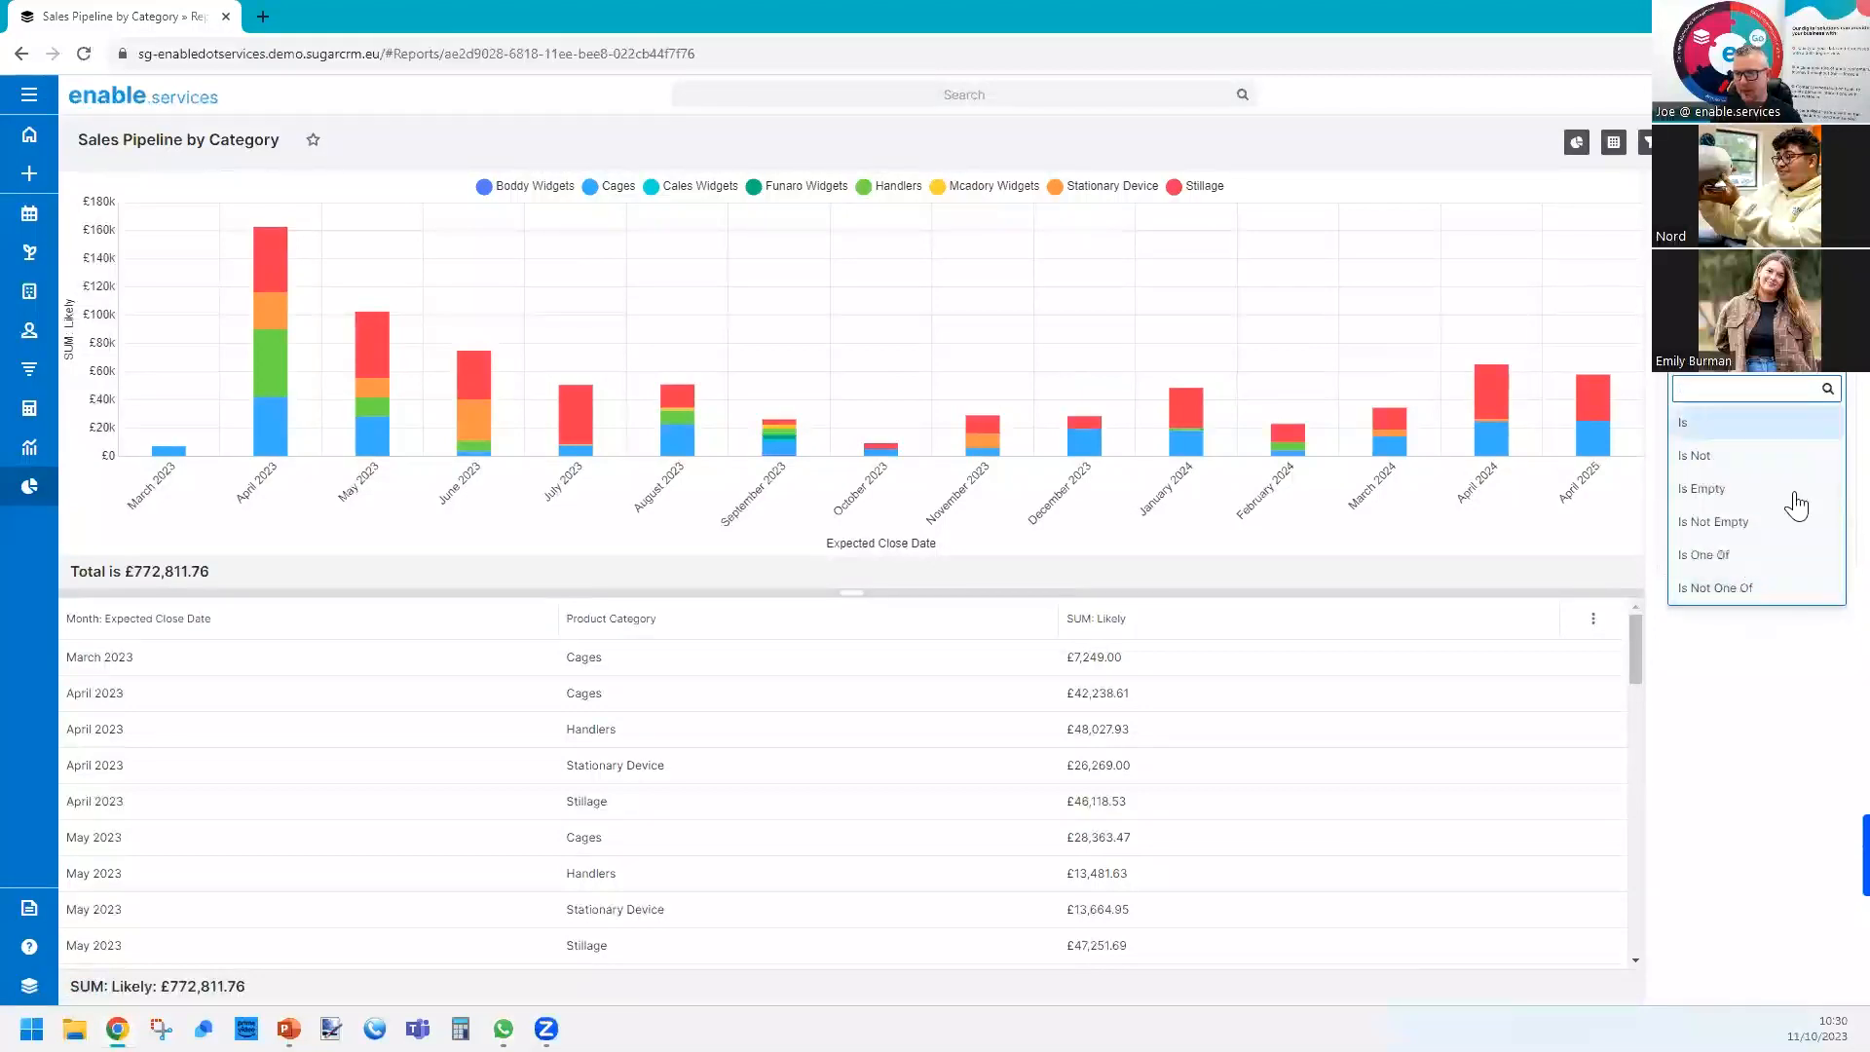
{"action": "left_click", "coordinate": [1744, 556]}
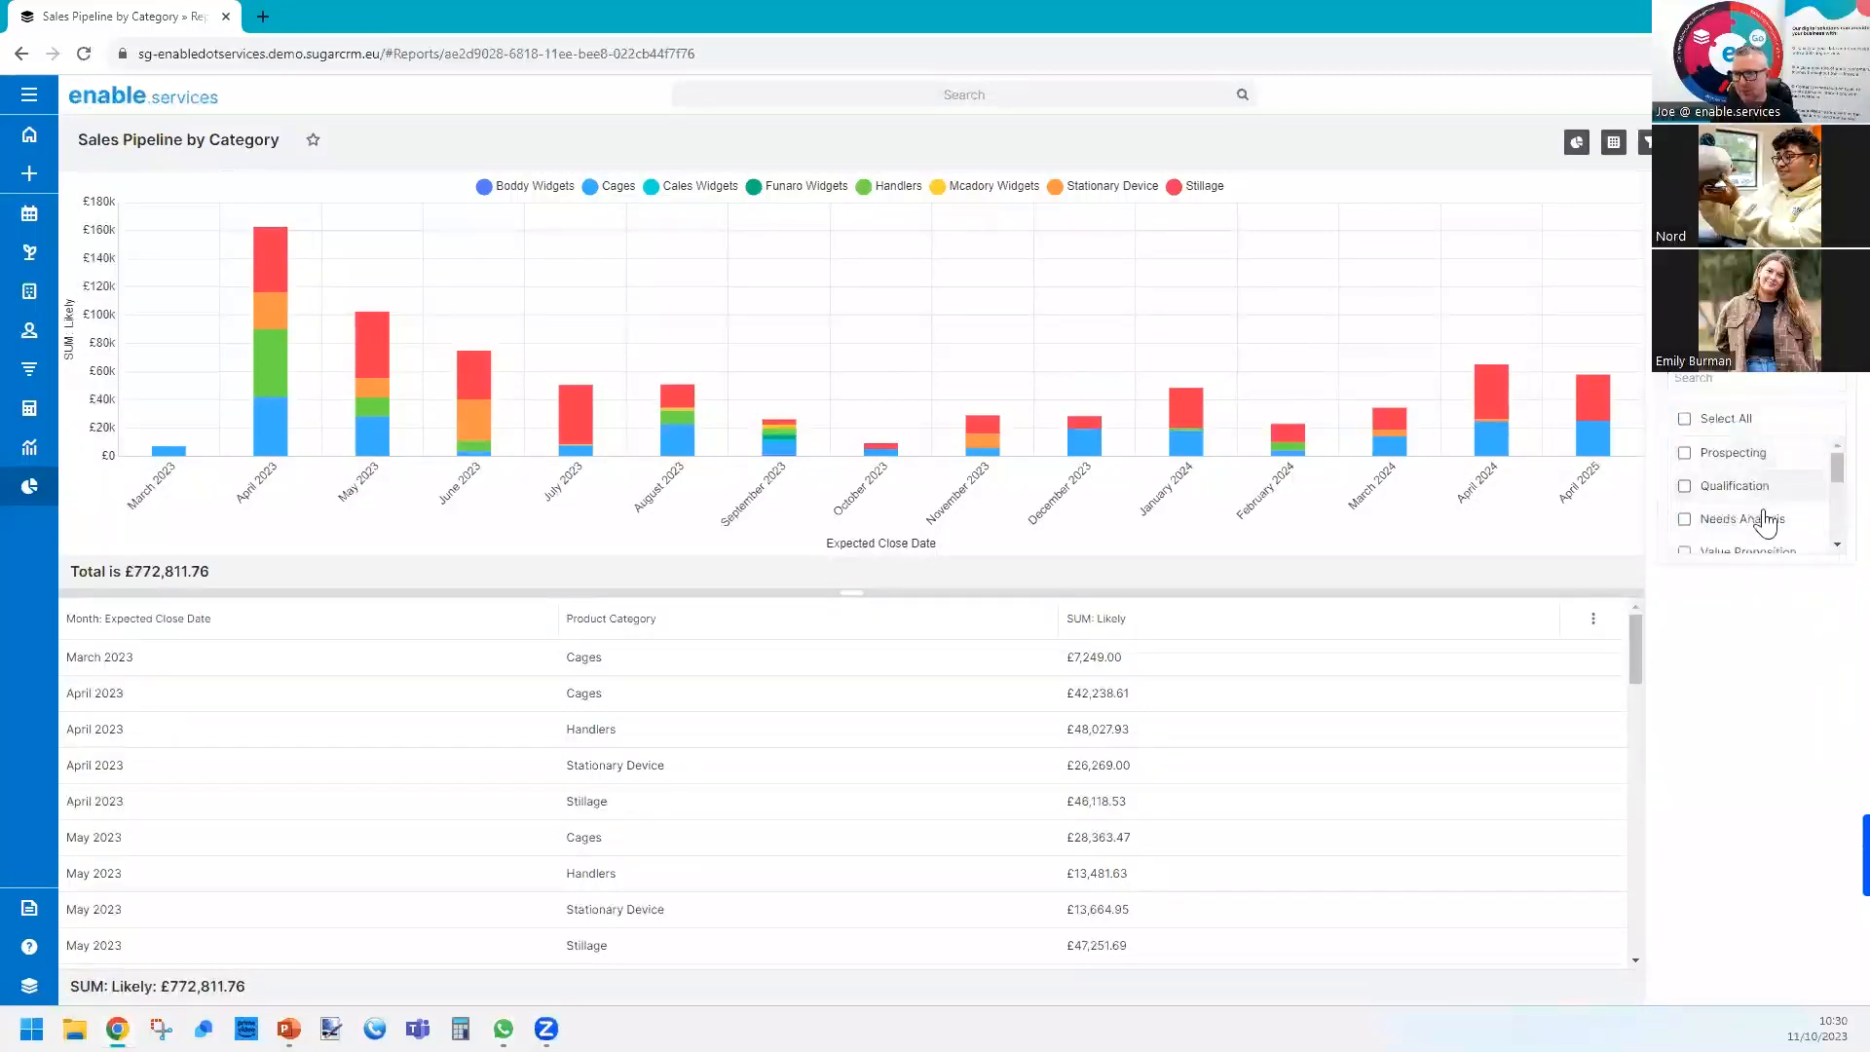
{"action": "scroll", "coordinate": [1778, 511], "scroll_direction": "down", "scroll_amount": 2}
{"action": "left_click", "coordinate": [1783, 507]}
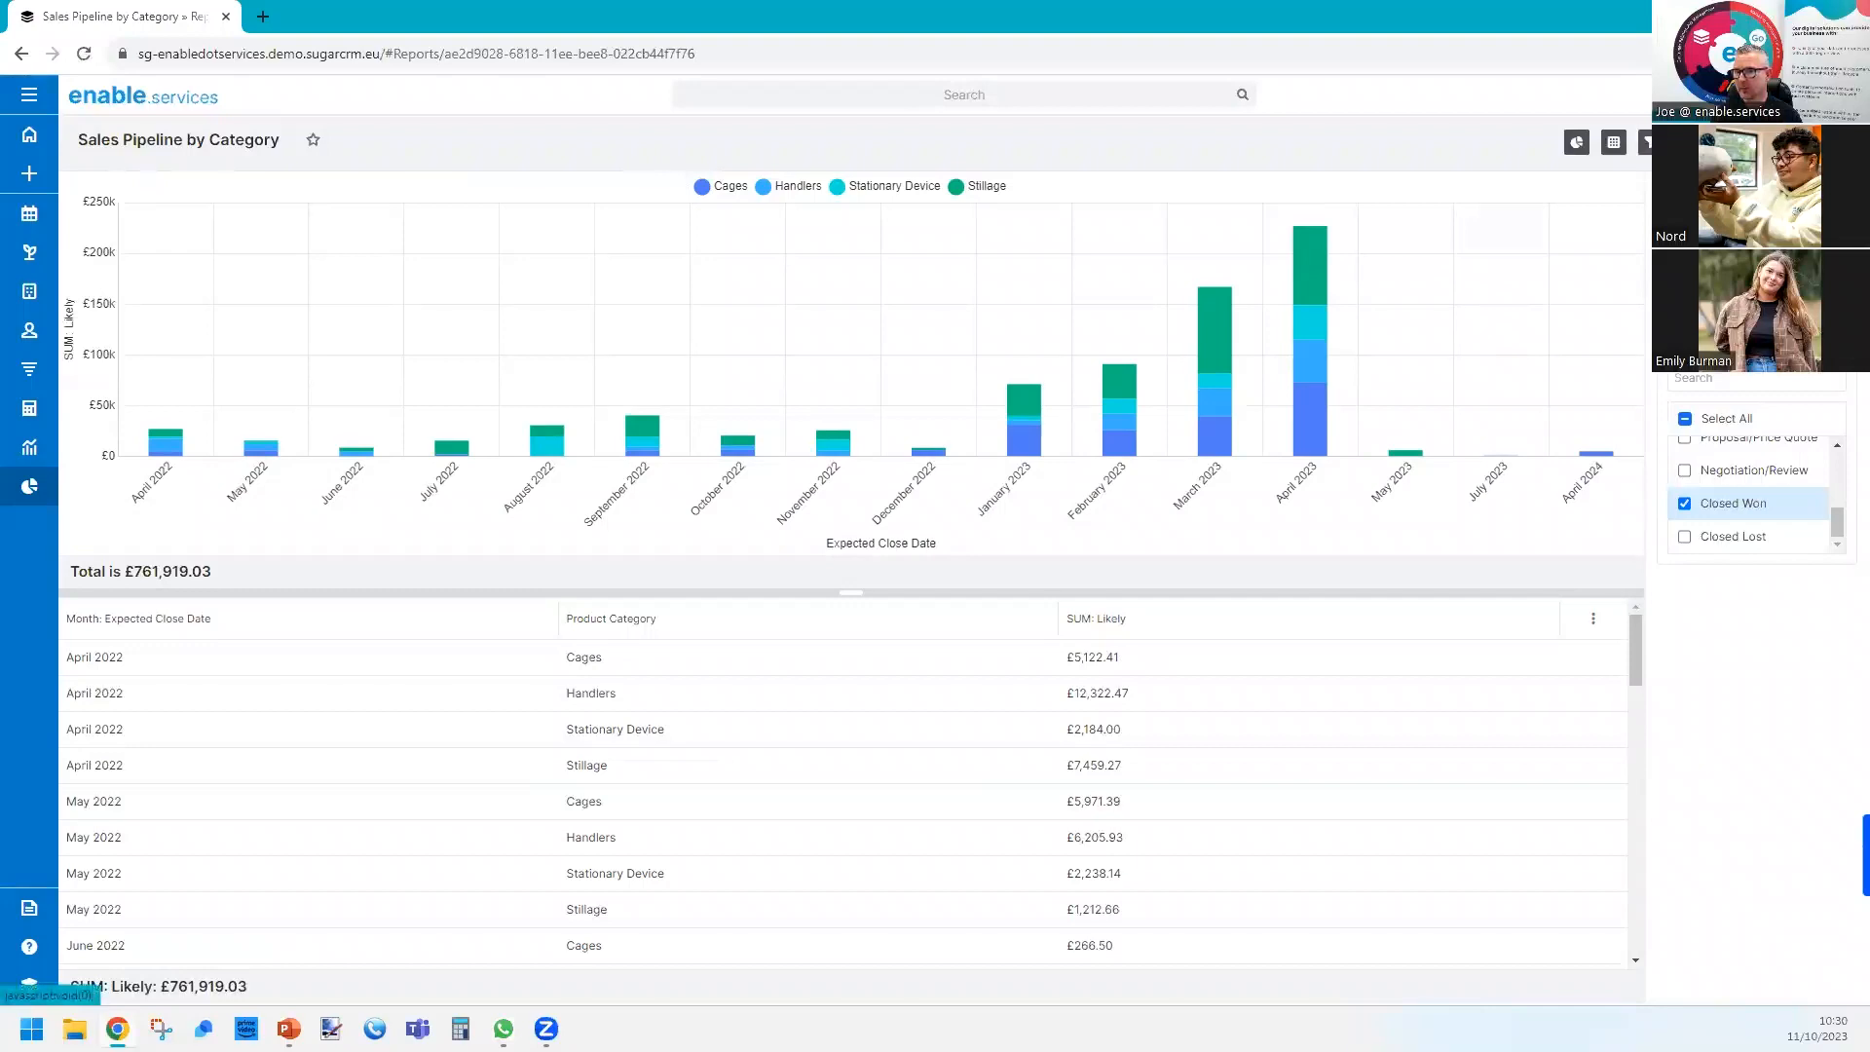
{"action": "left_click", "coordinate": [1684, 536]}
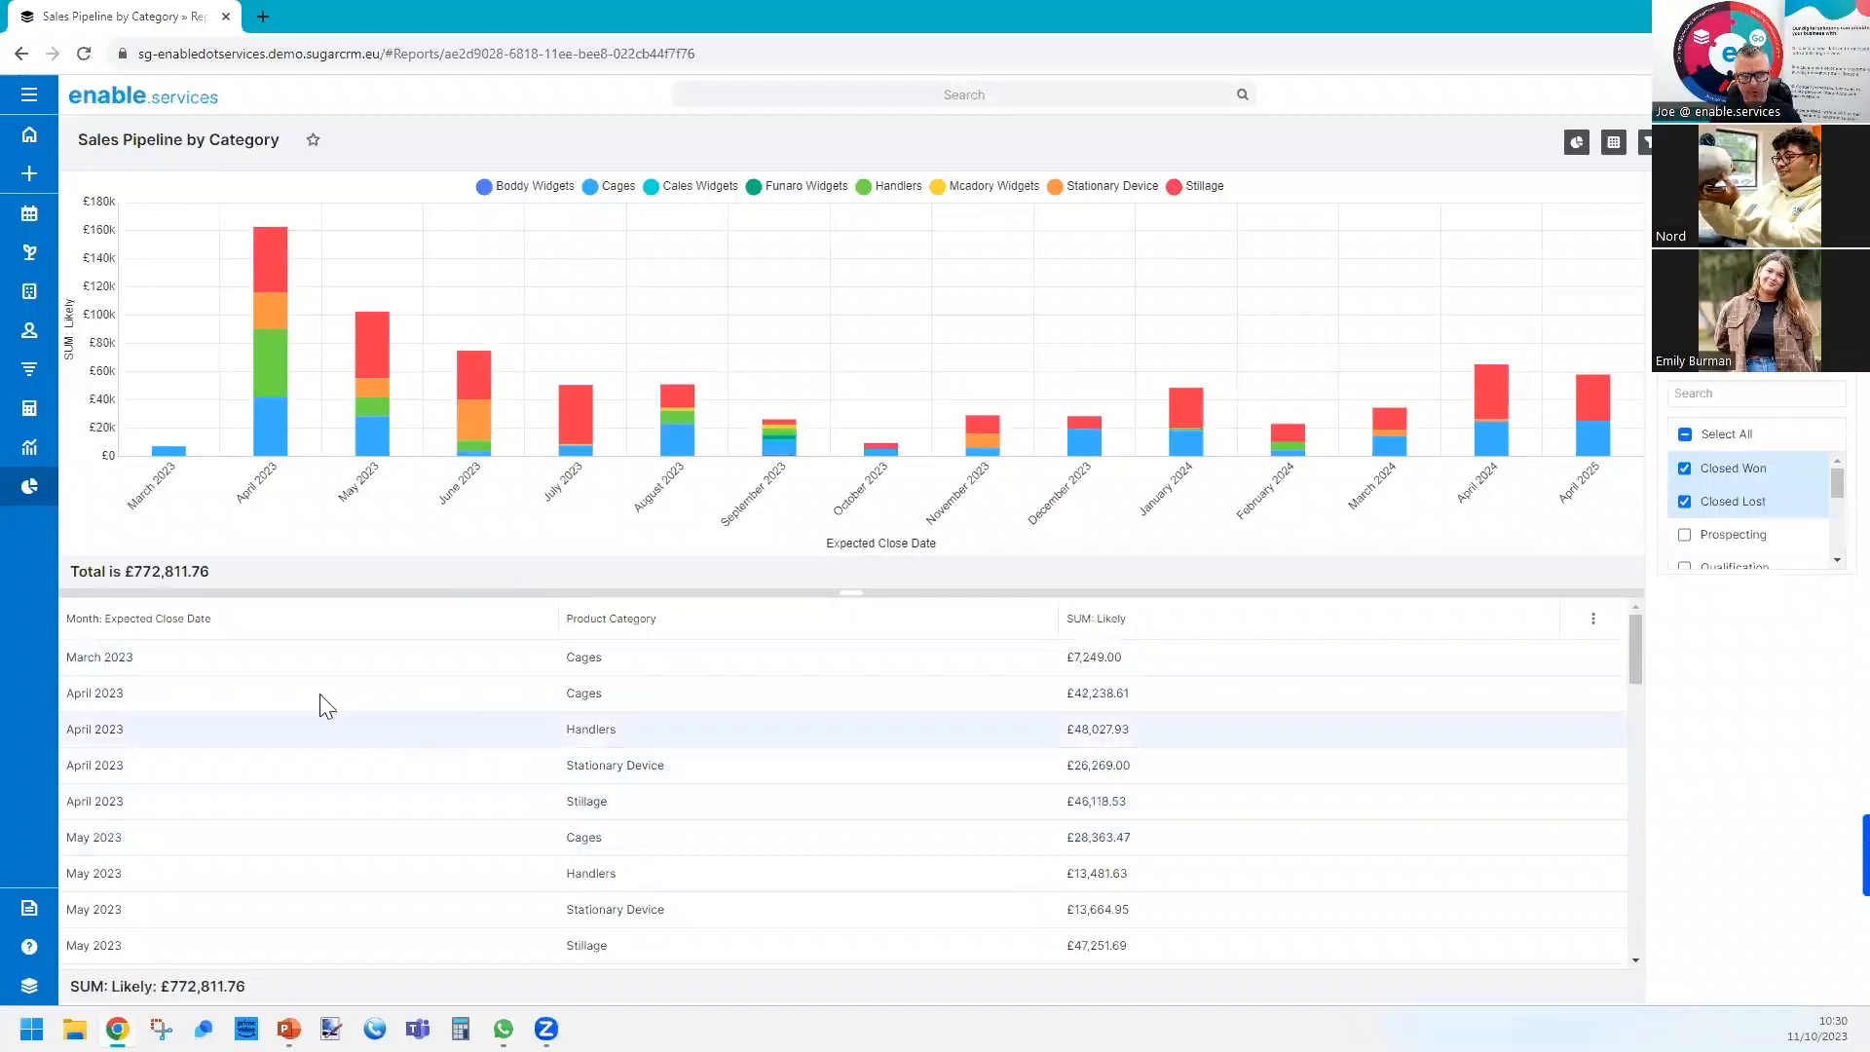
Duplicate the report as a Summation Report, keep its filters and continue to the grouping definition.
{"action": "left_click_drag", "start_coordinate": [125, 571], "coordinate": [233, 606]}
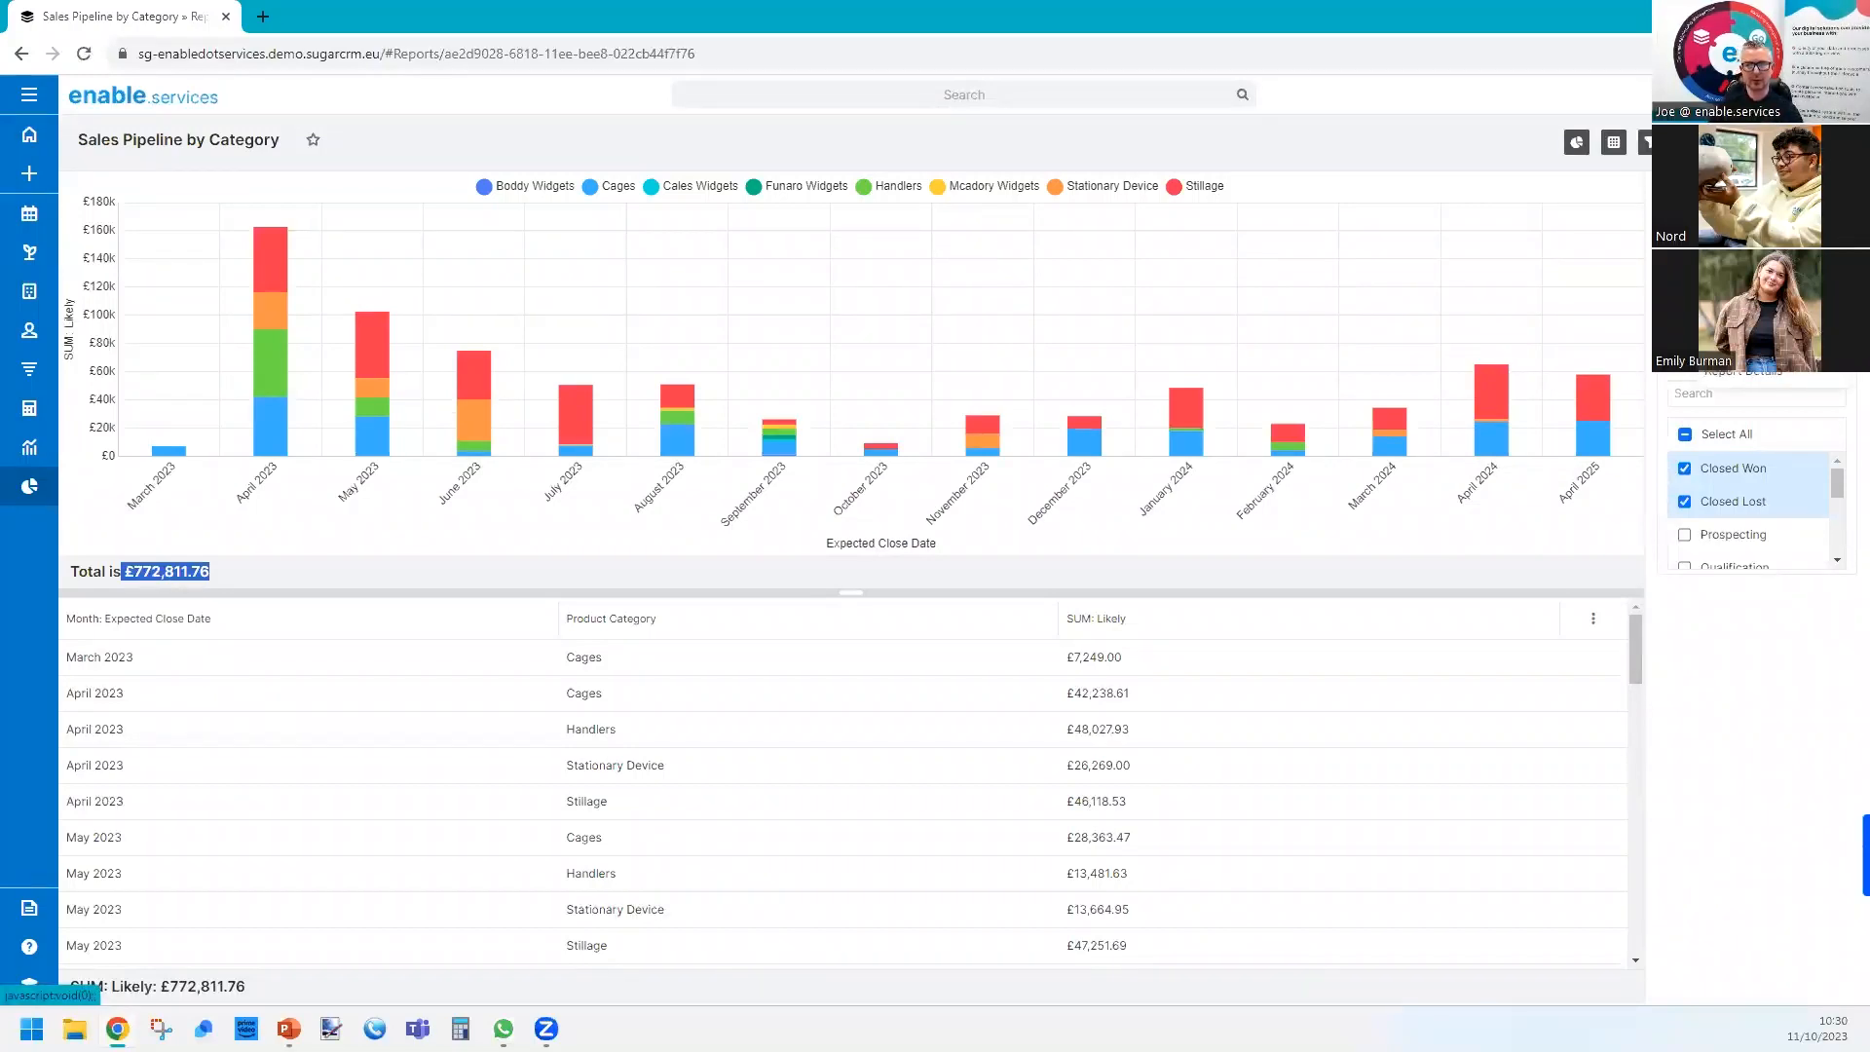
{"action": "left_click", "coordinate": [1741, 200]}
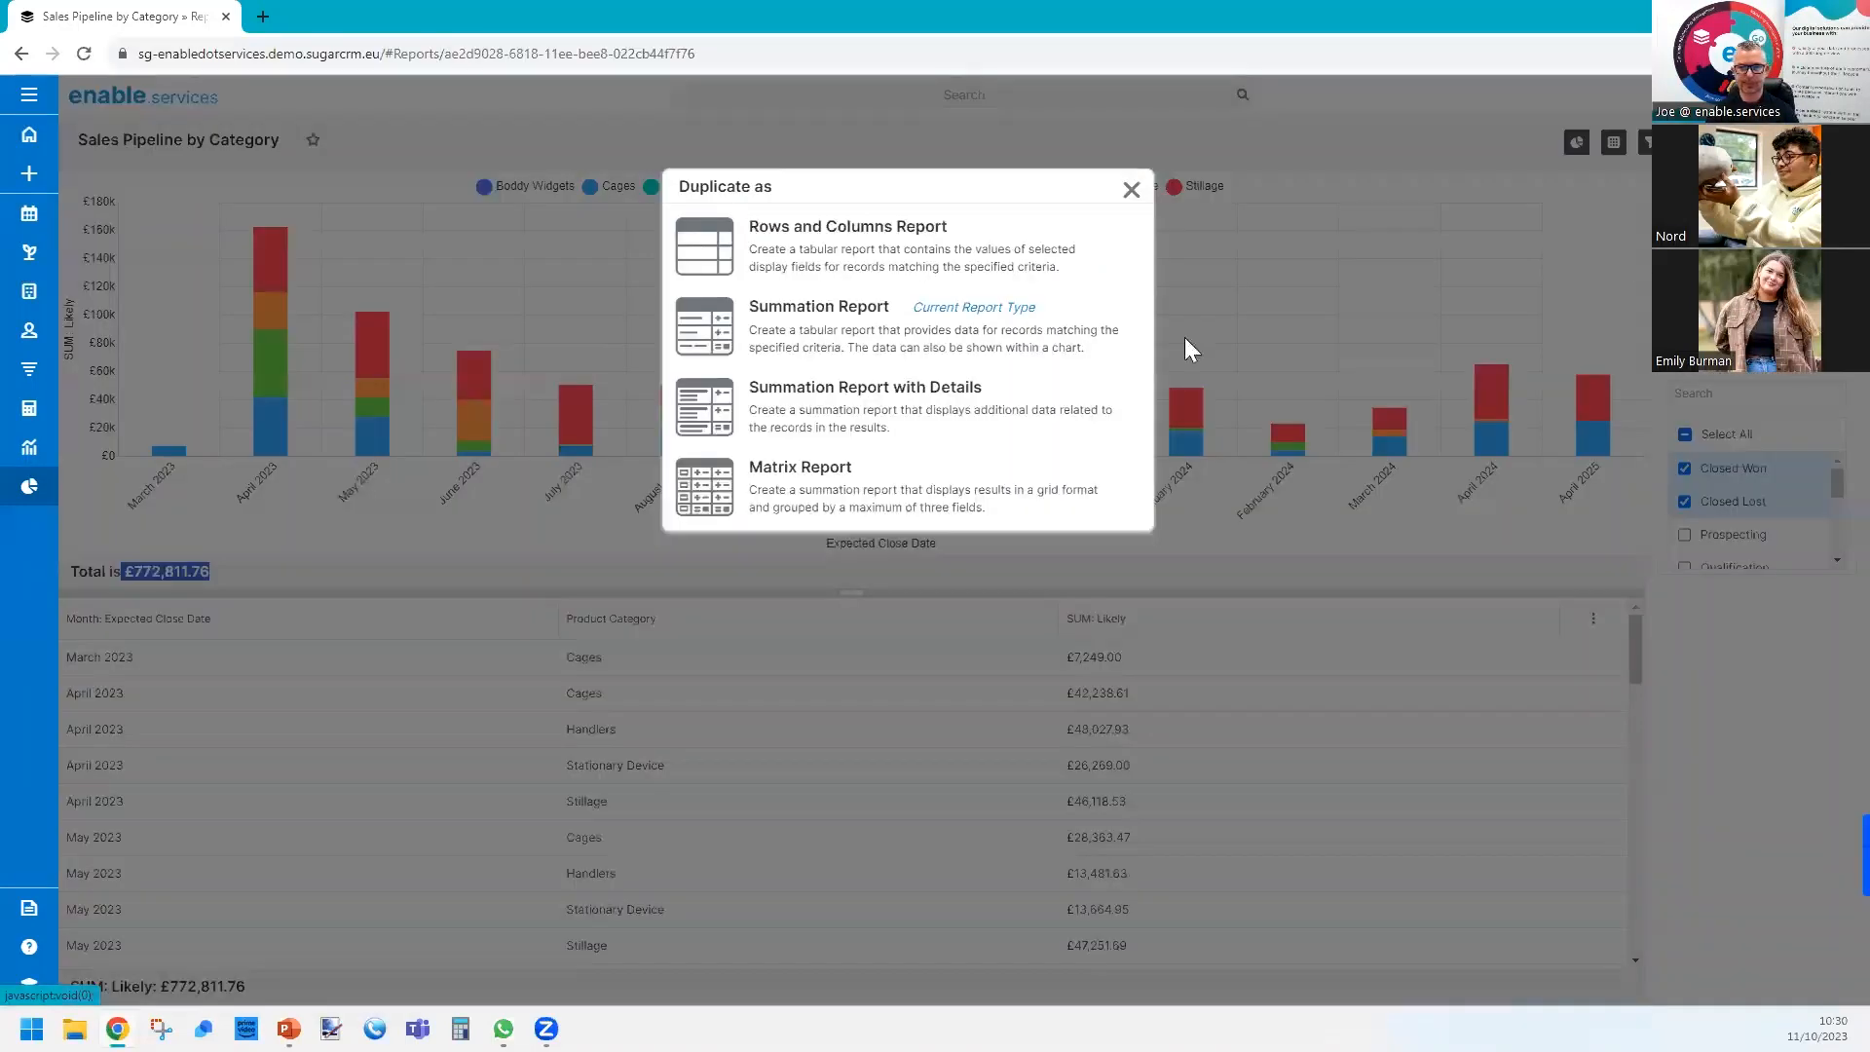
{"action": "left_click", "coordinate": [813, 321]}
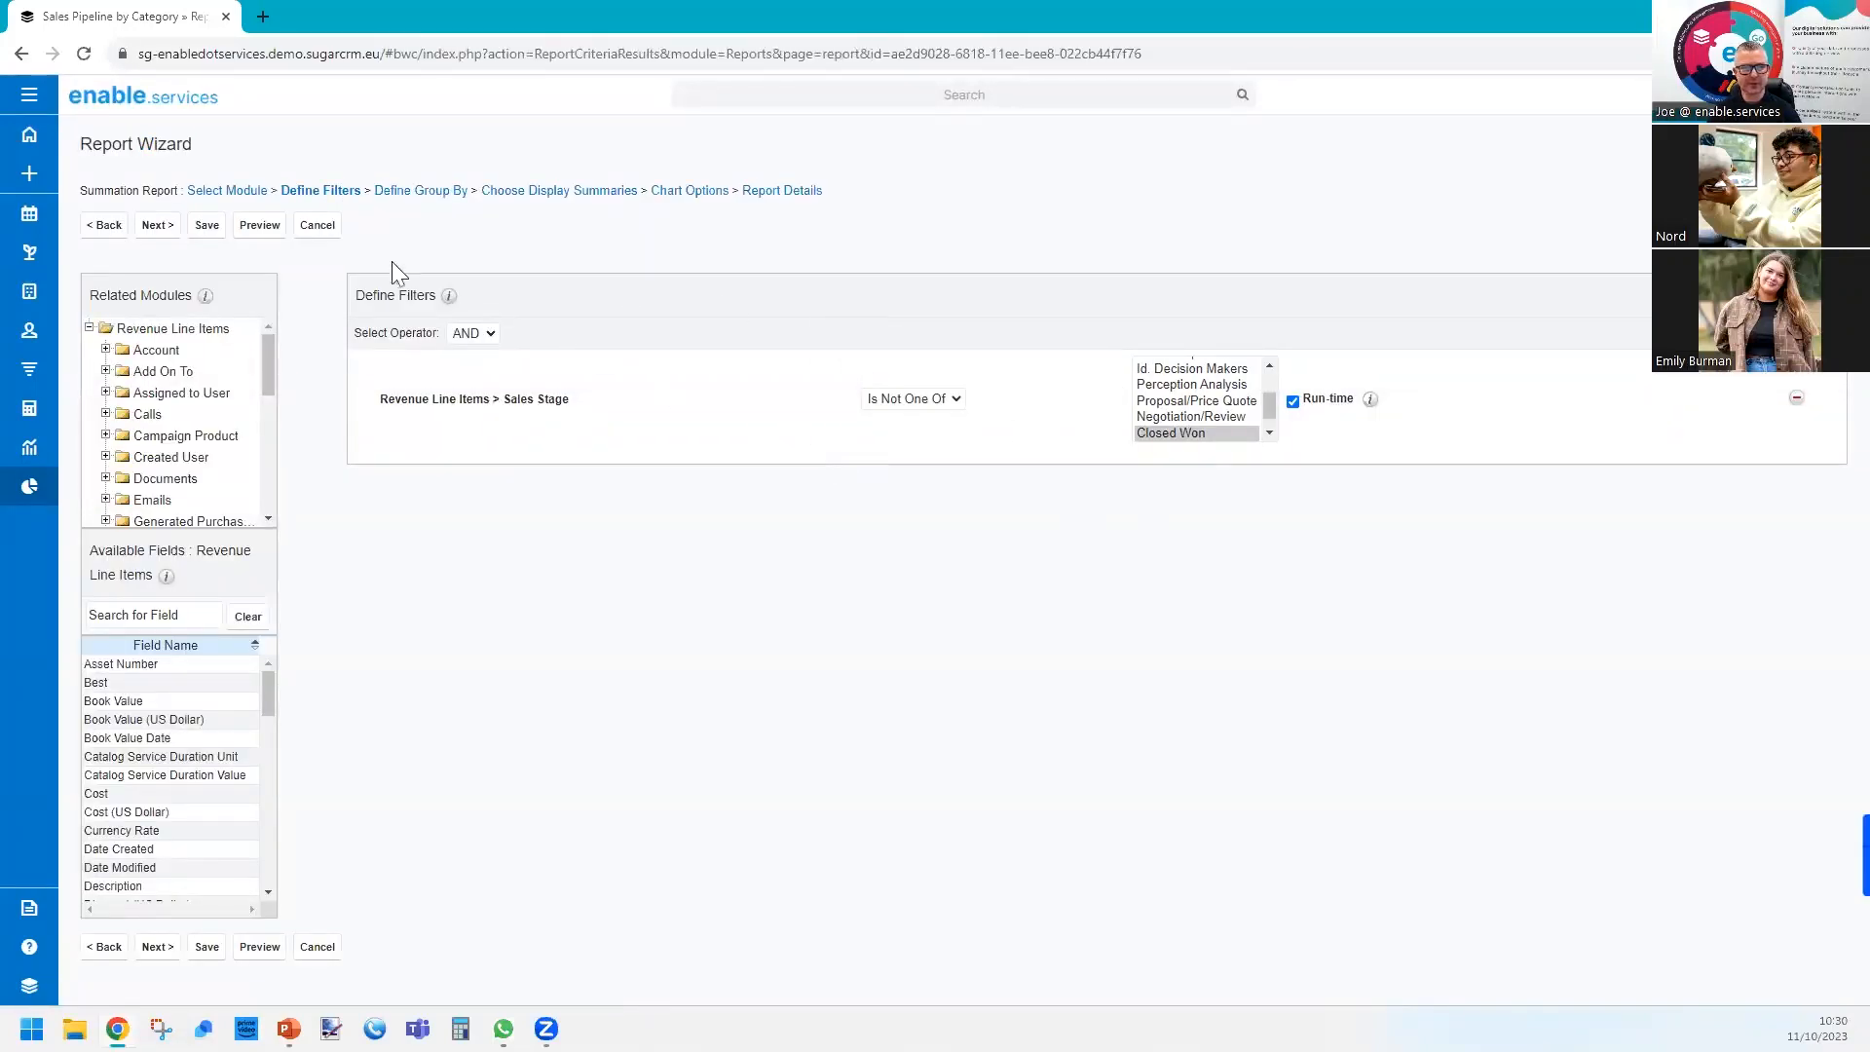
{"action": "left_click", "coordinate": [153, 227]}
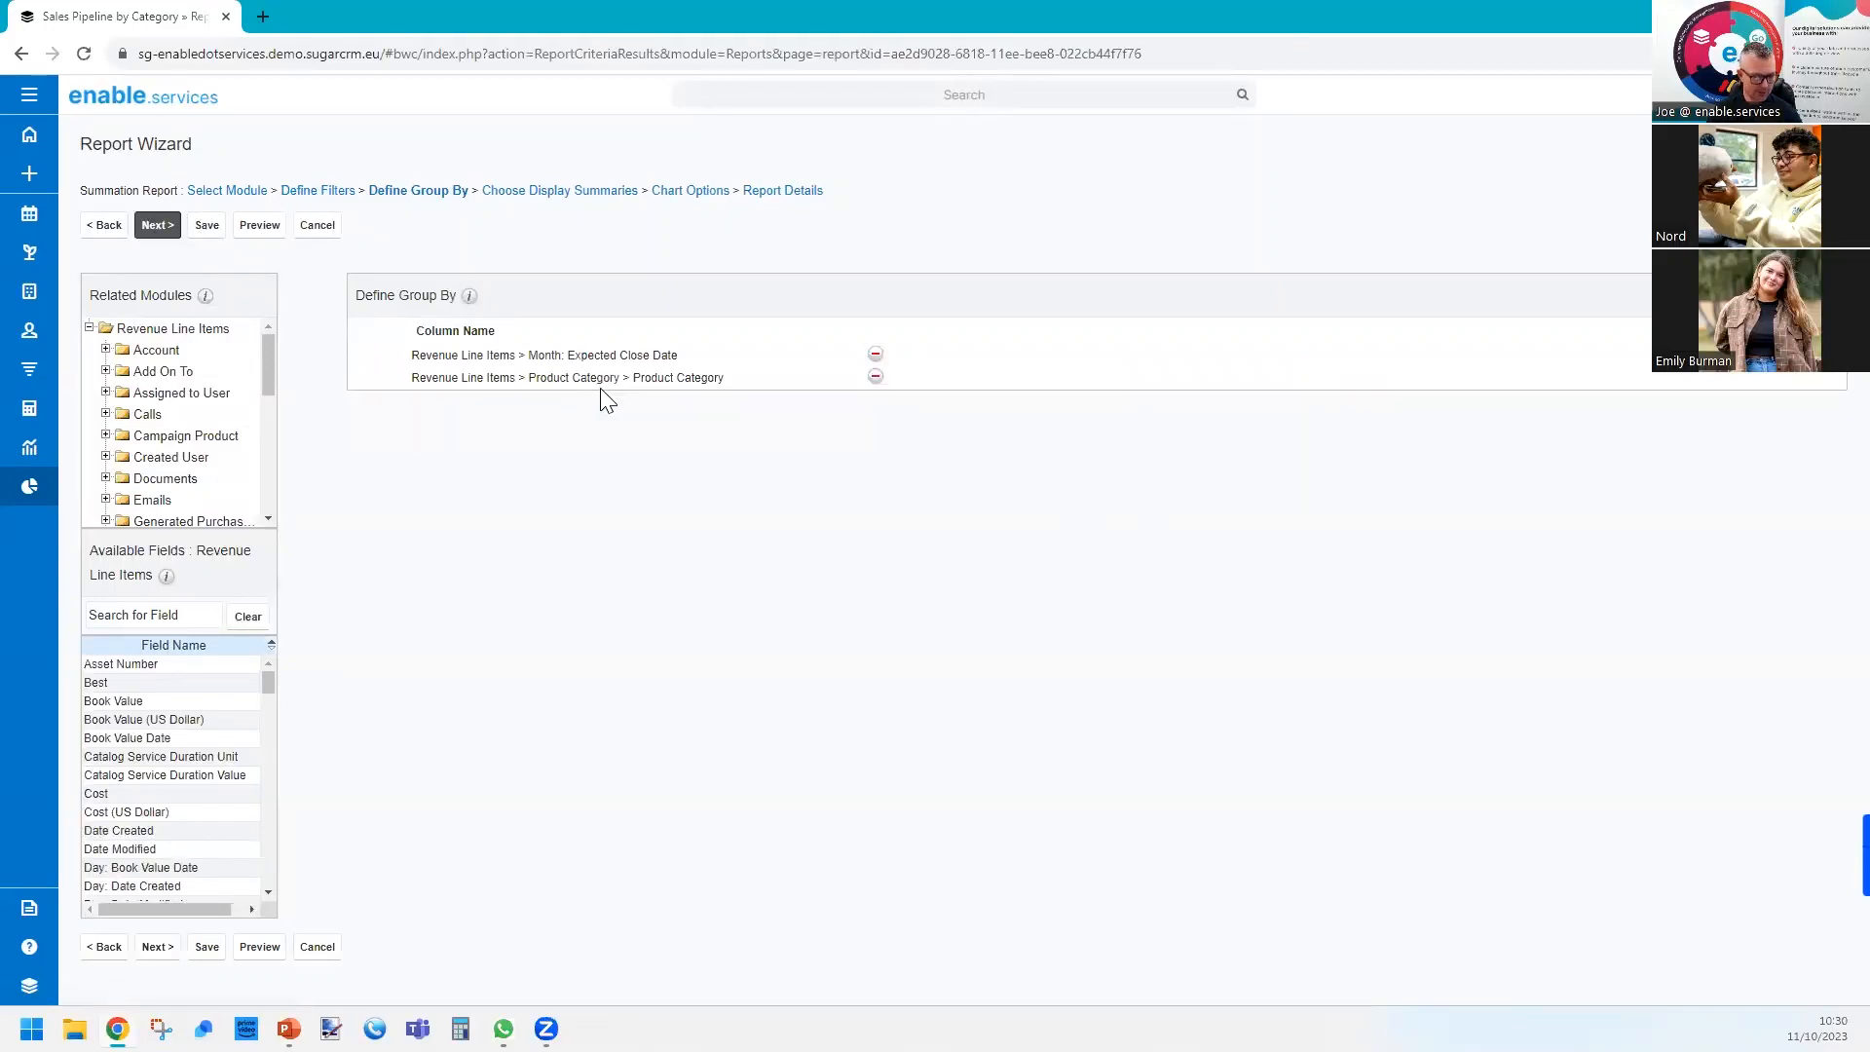
Replace the Product Category grouping with the User Name field of the Assigned to User module.
{"action": "left_click", "coordinate": [876, 377]}
{"action": "left_click", "coordinate": [184, 396]}
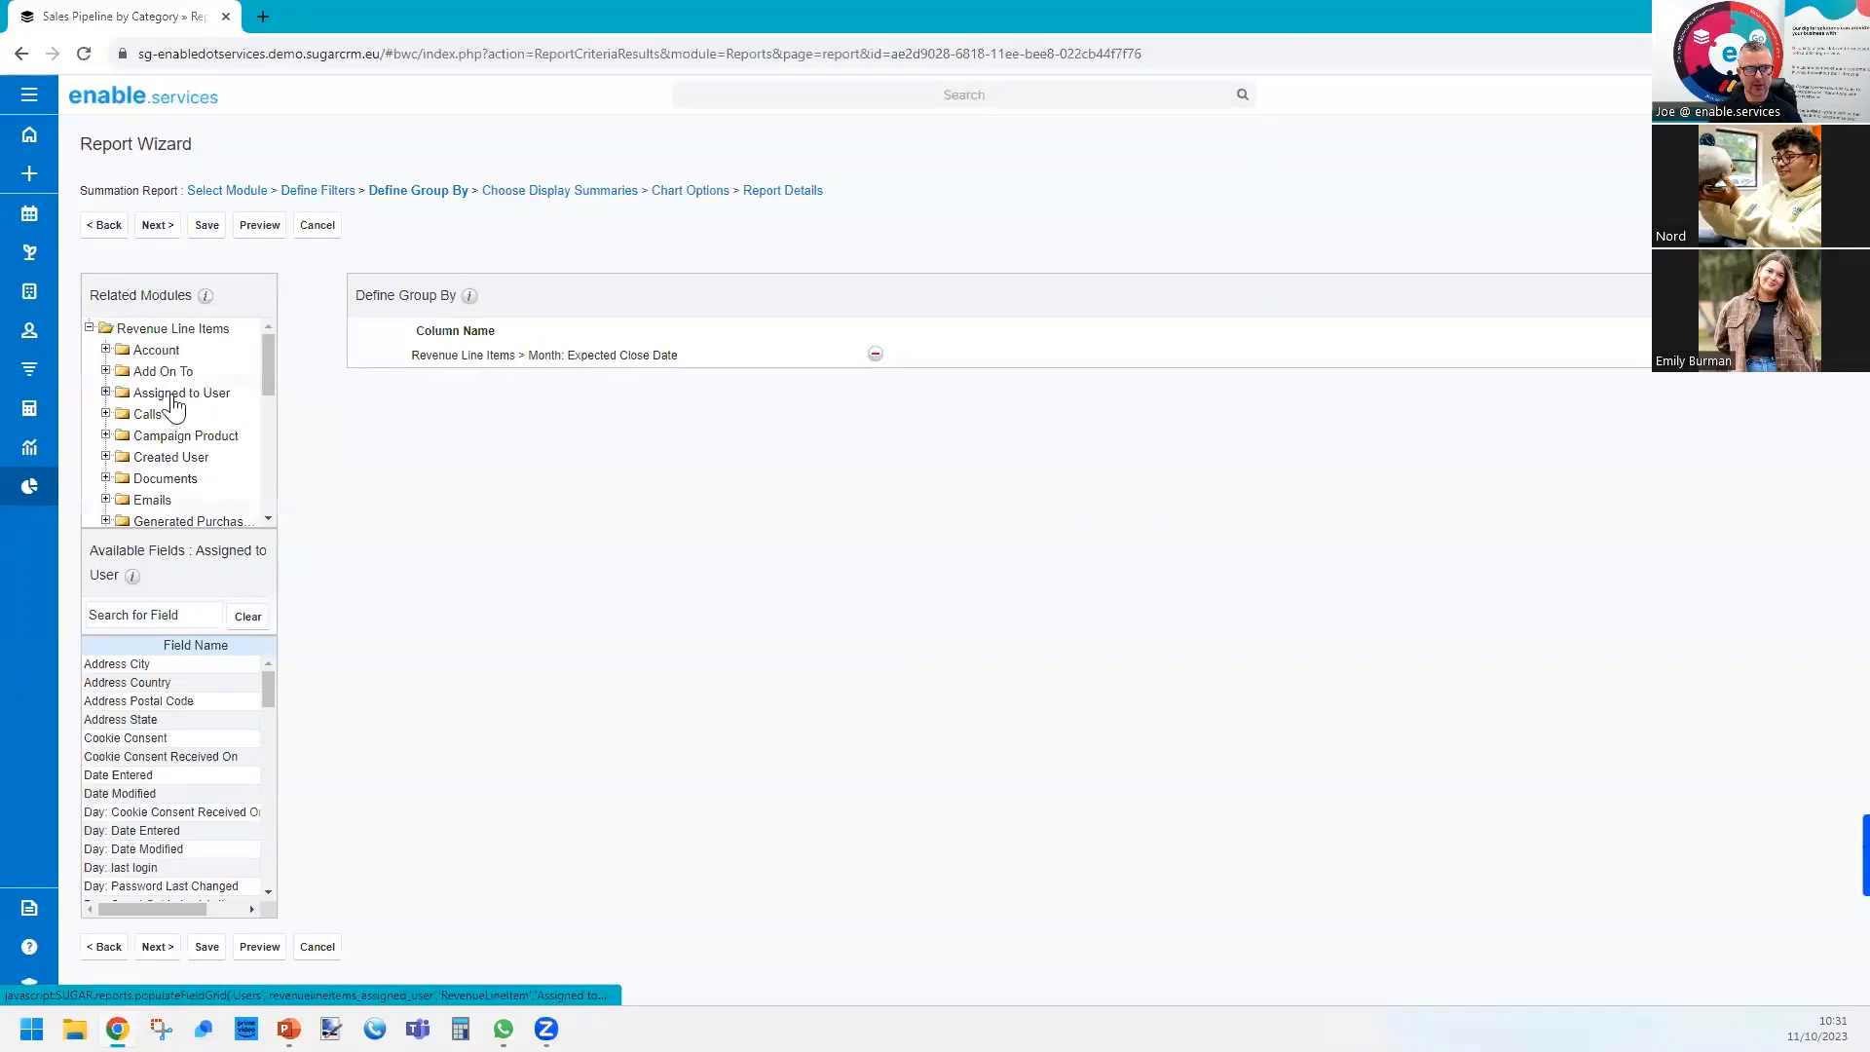
{"action": "left_click_drag", "start_coordinate": [135, 550], "coordinate": [214, 573]}
{"action": "left_click", "coordinate": [163, 616]}
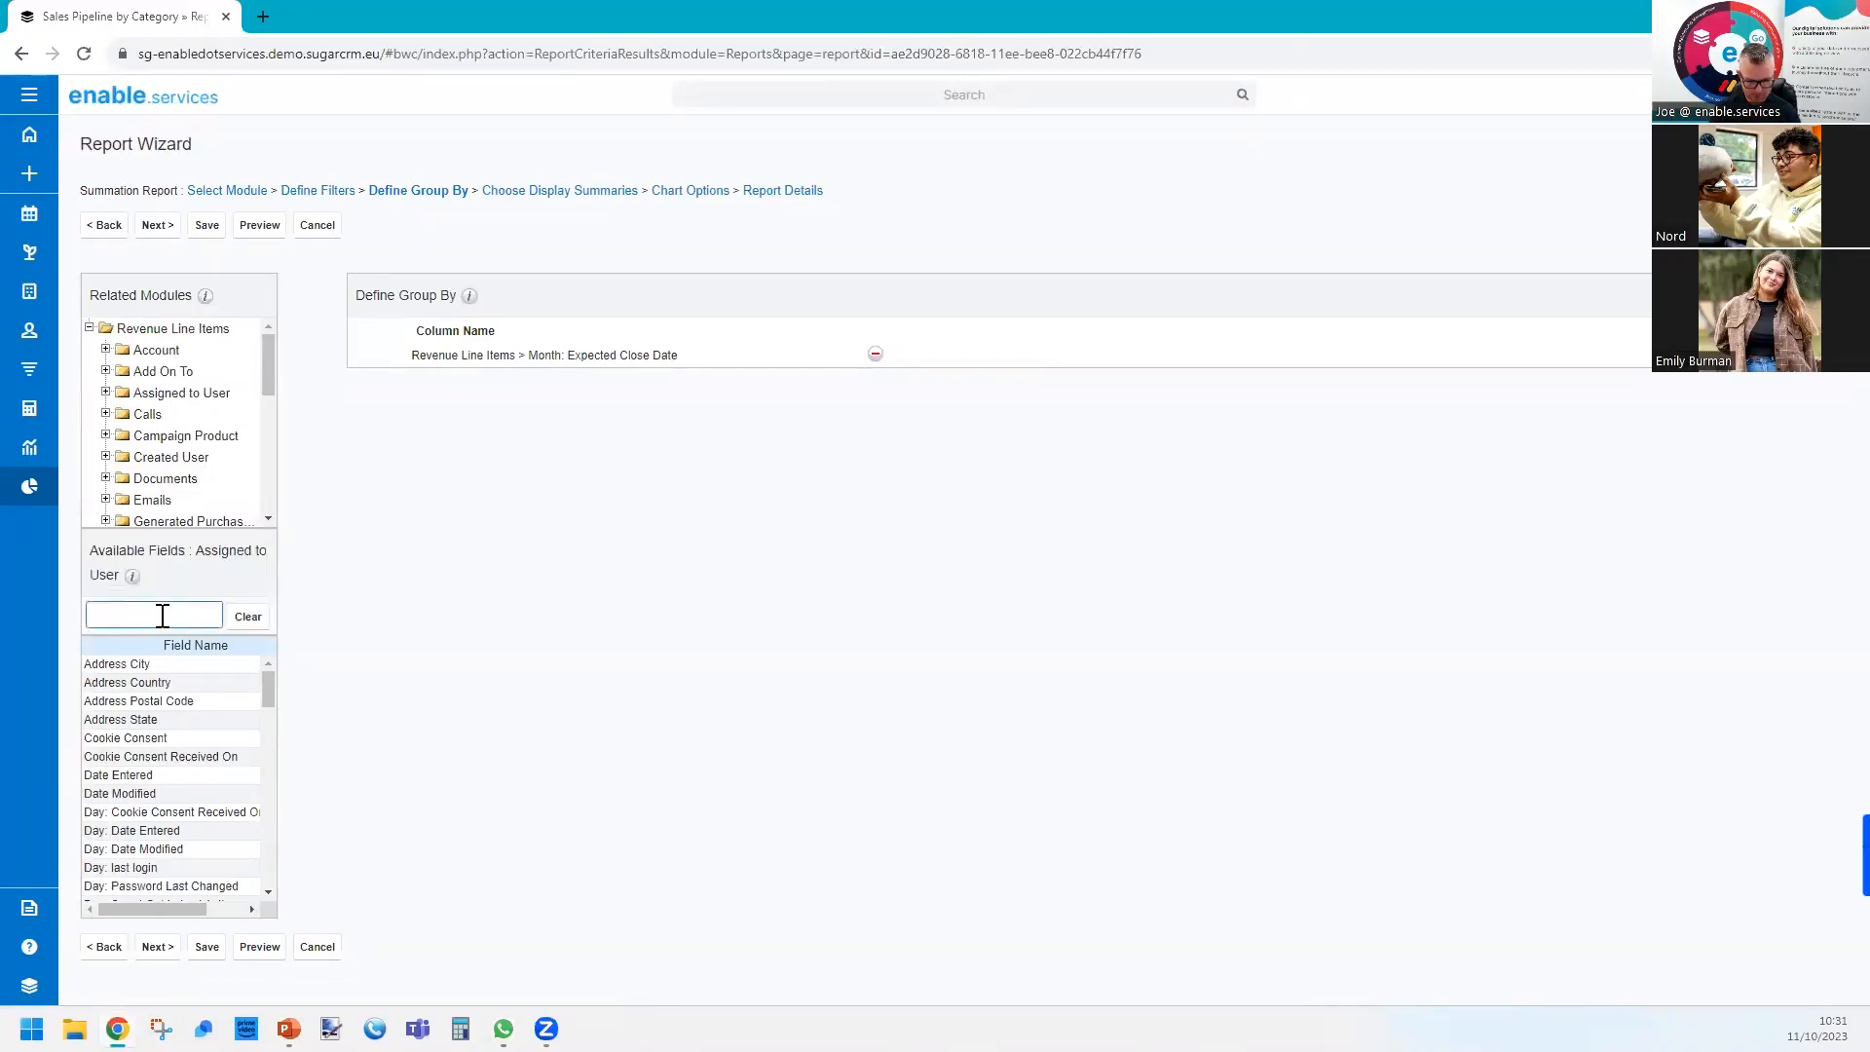
{"action": "type", "text": "user"}
{"action": "left_click", "coordinate": [152, 697]}
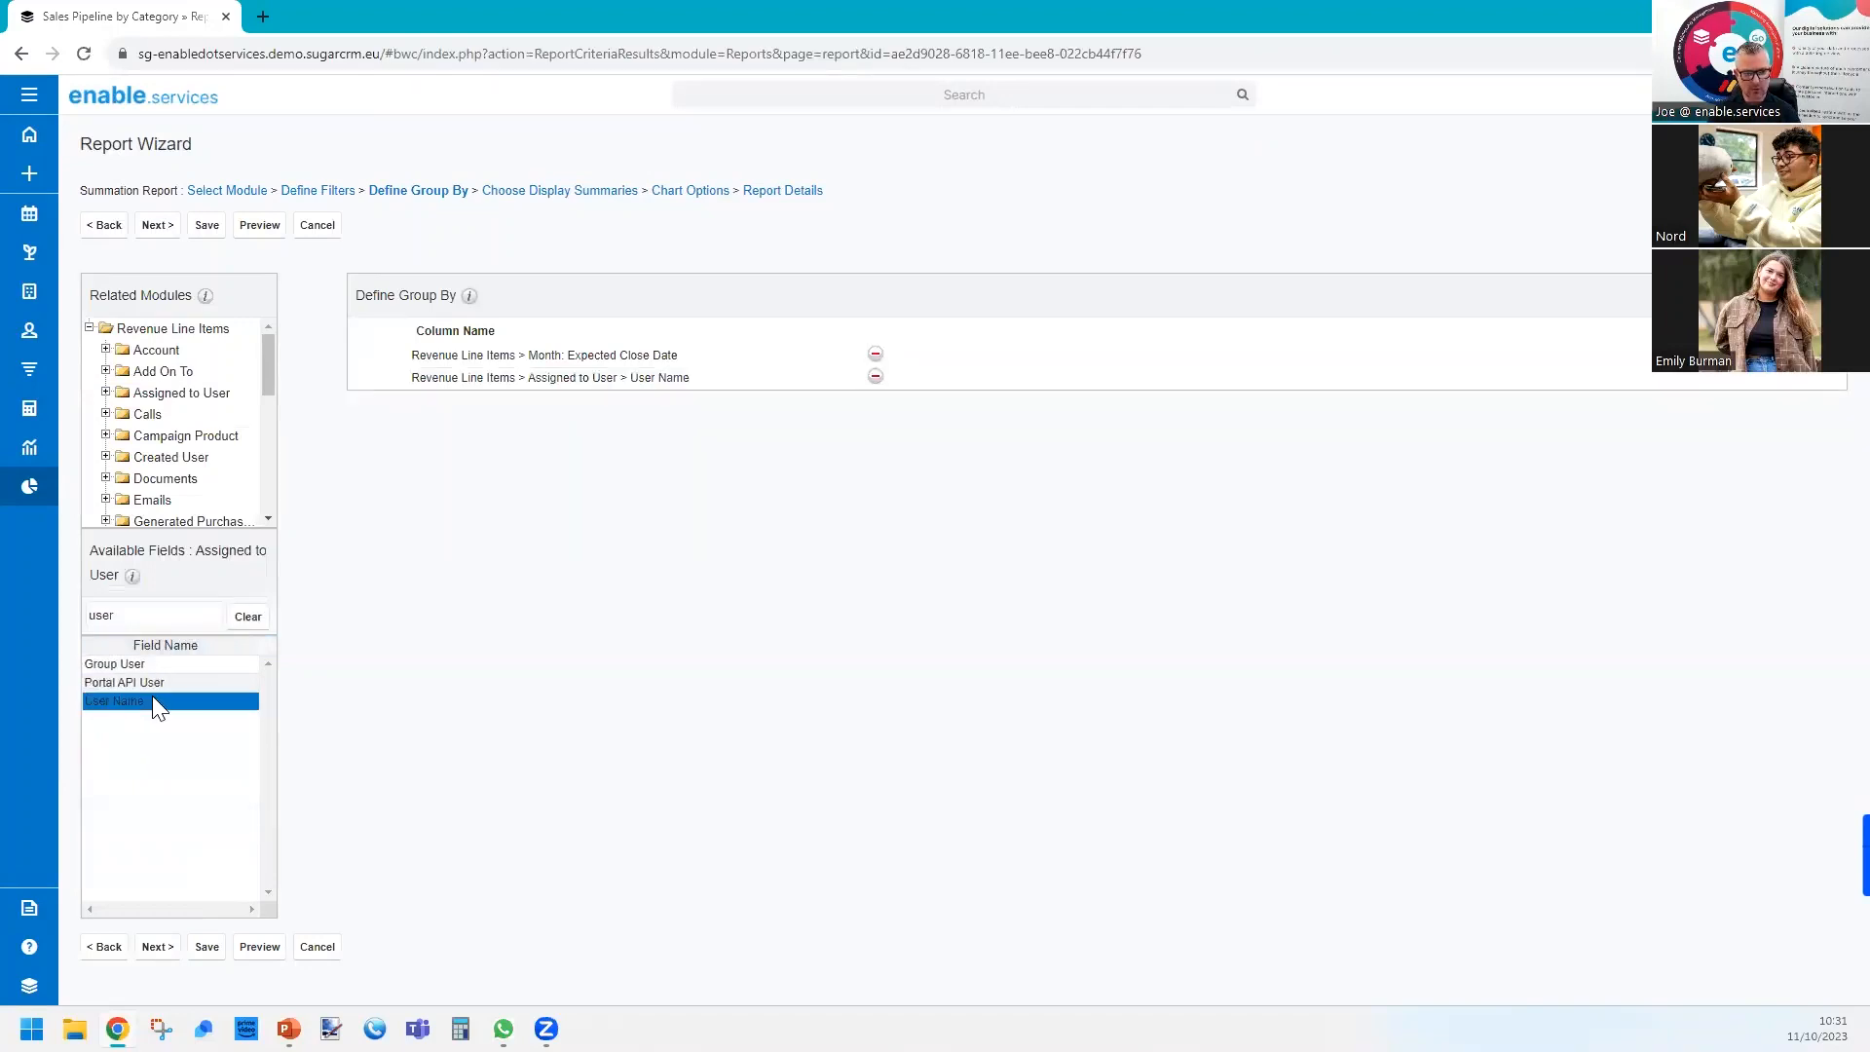
Keep the display summaries, set the chart type to Vertical Bar (Grouped) and continue to the report details.
{"action": "left_click", "coordinate": [158, 225]}
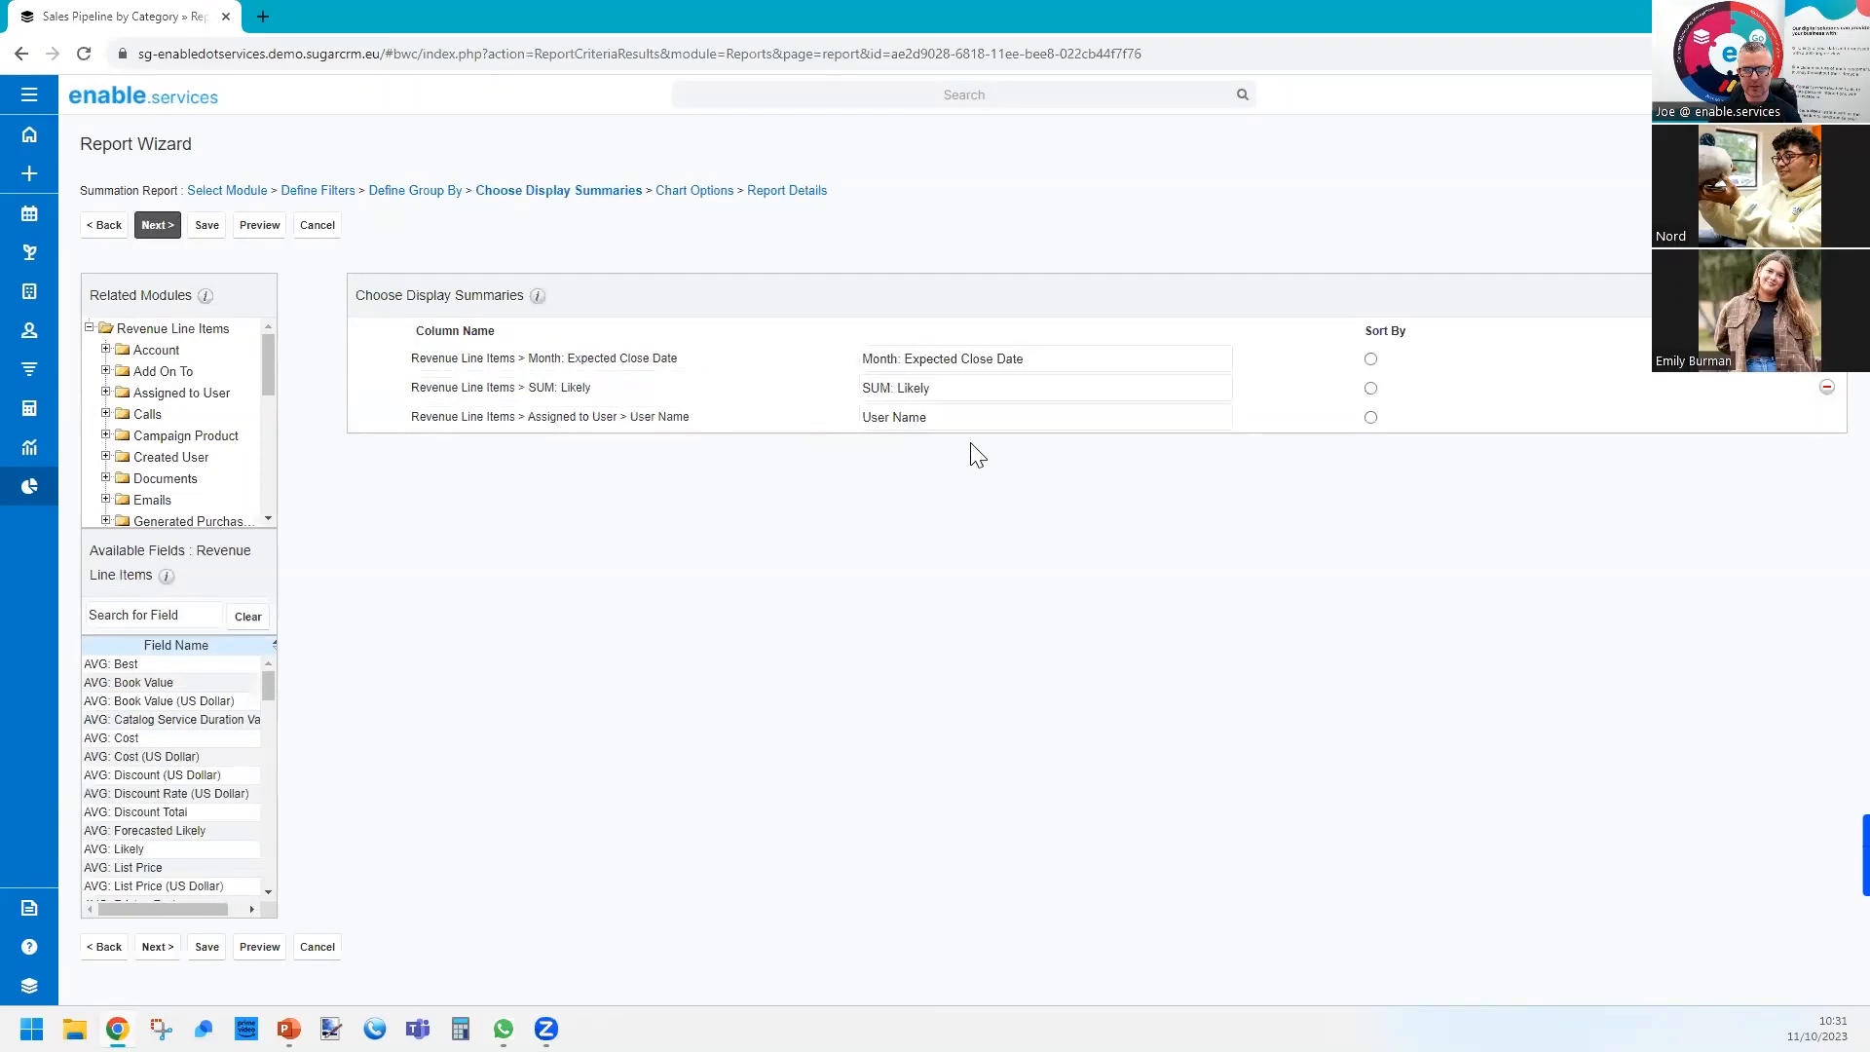
{"action": "left_click_drag", "start_coordinate": [626, 418], "coordinate": [628, 386]}
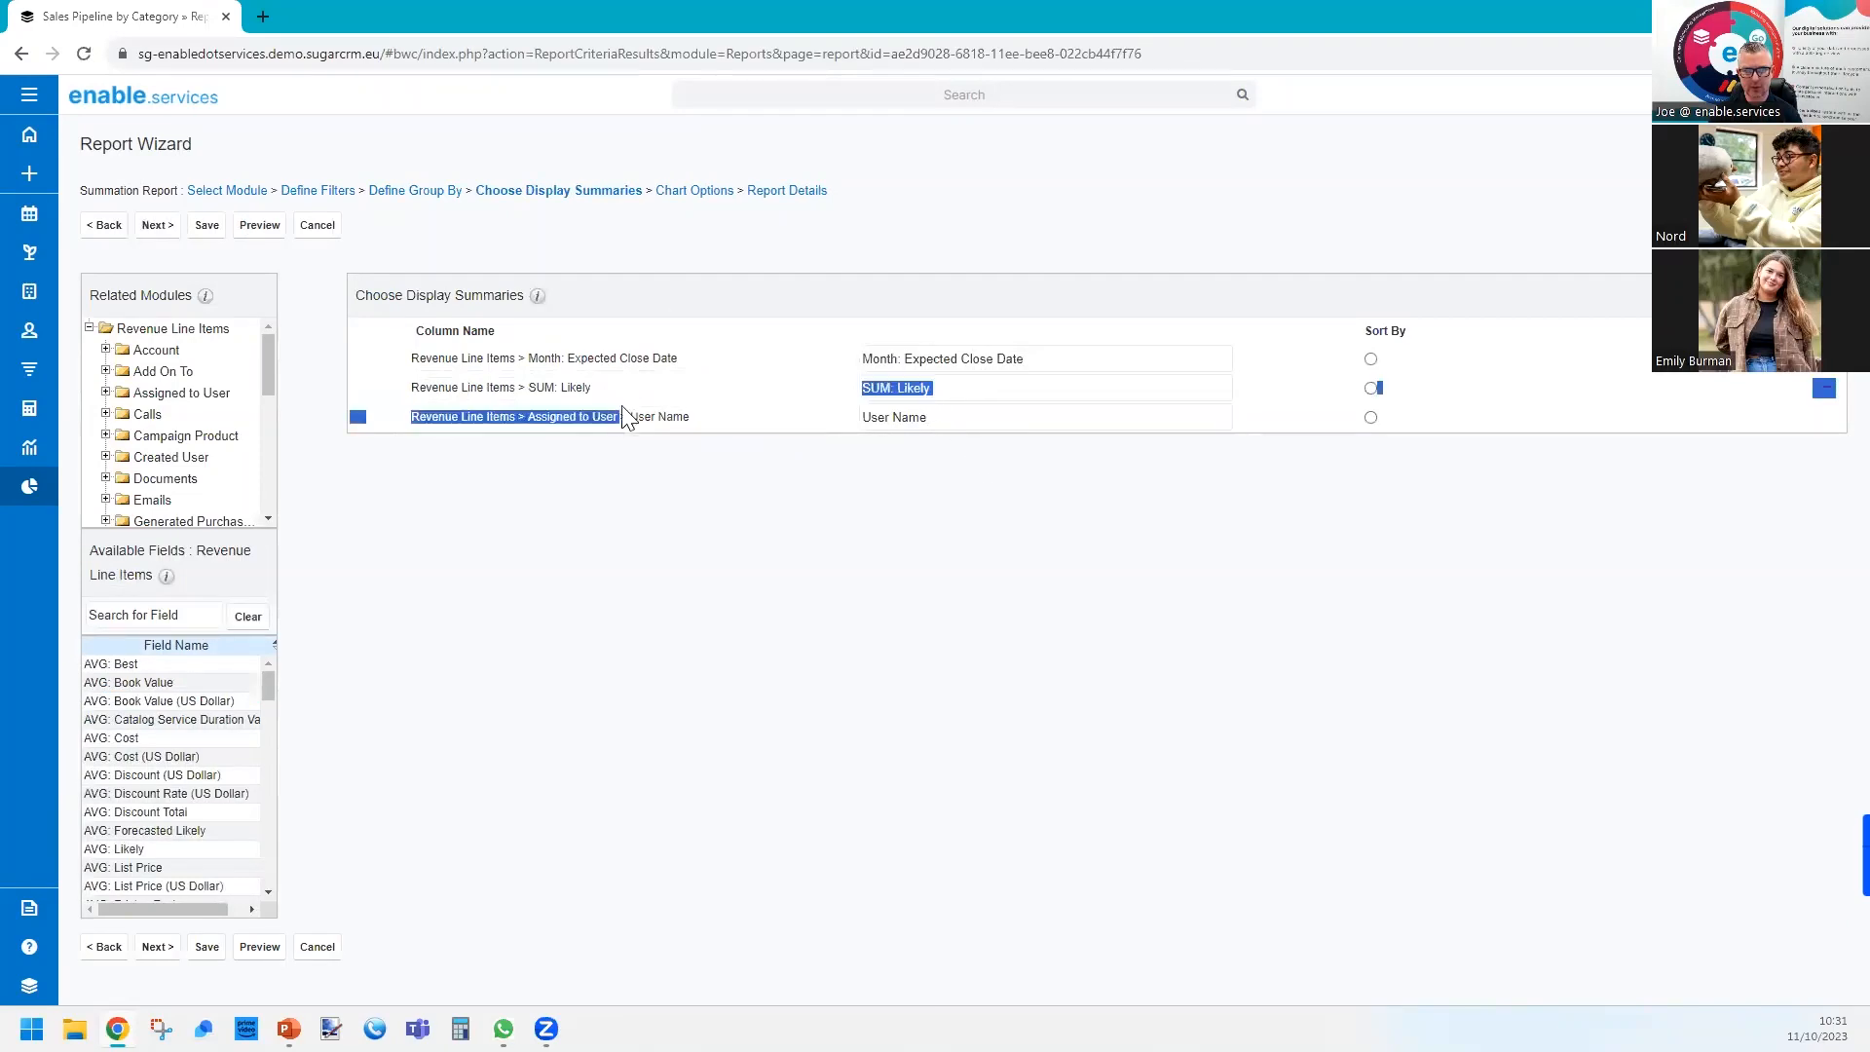
{"action": "left_click", "coordinate": [706, 474]}
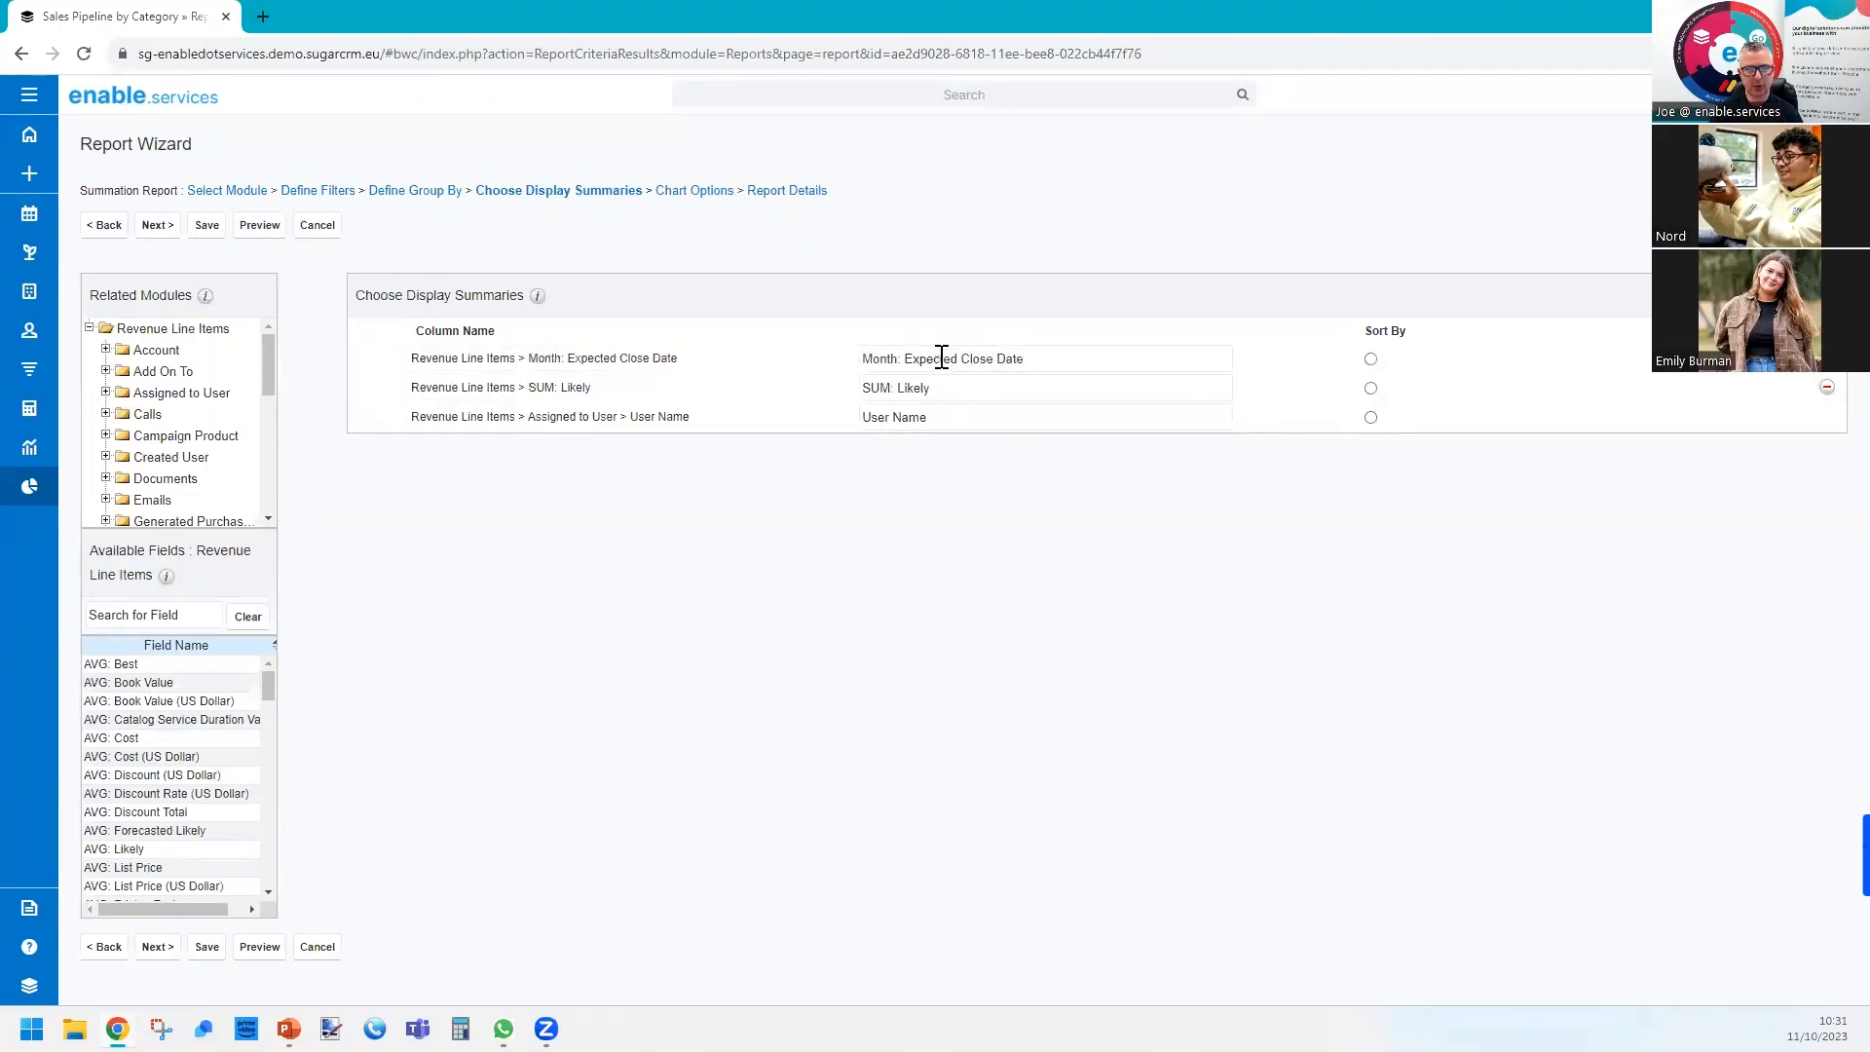
{"action": "left_click", "coordinate": [163, 230]}
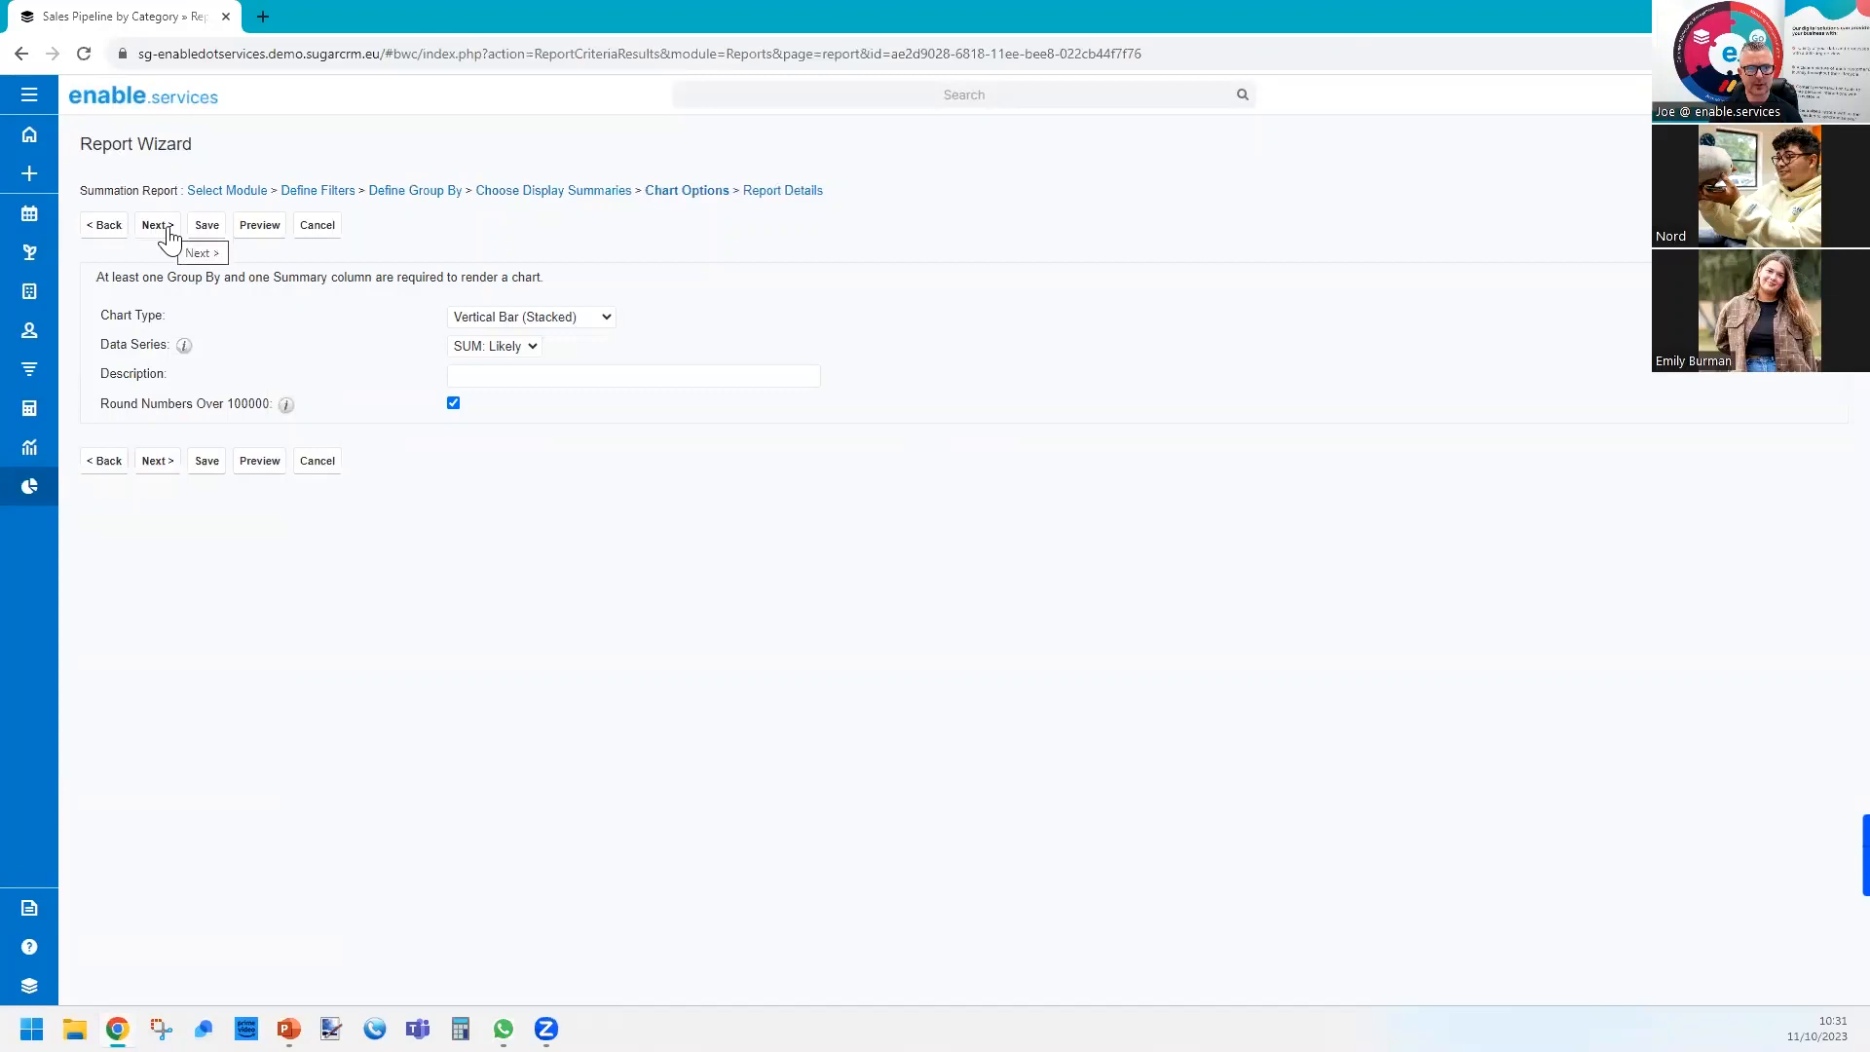
{"action": "left_click", "coordinate": [583, 320]}
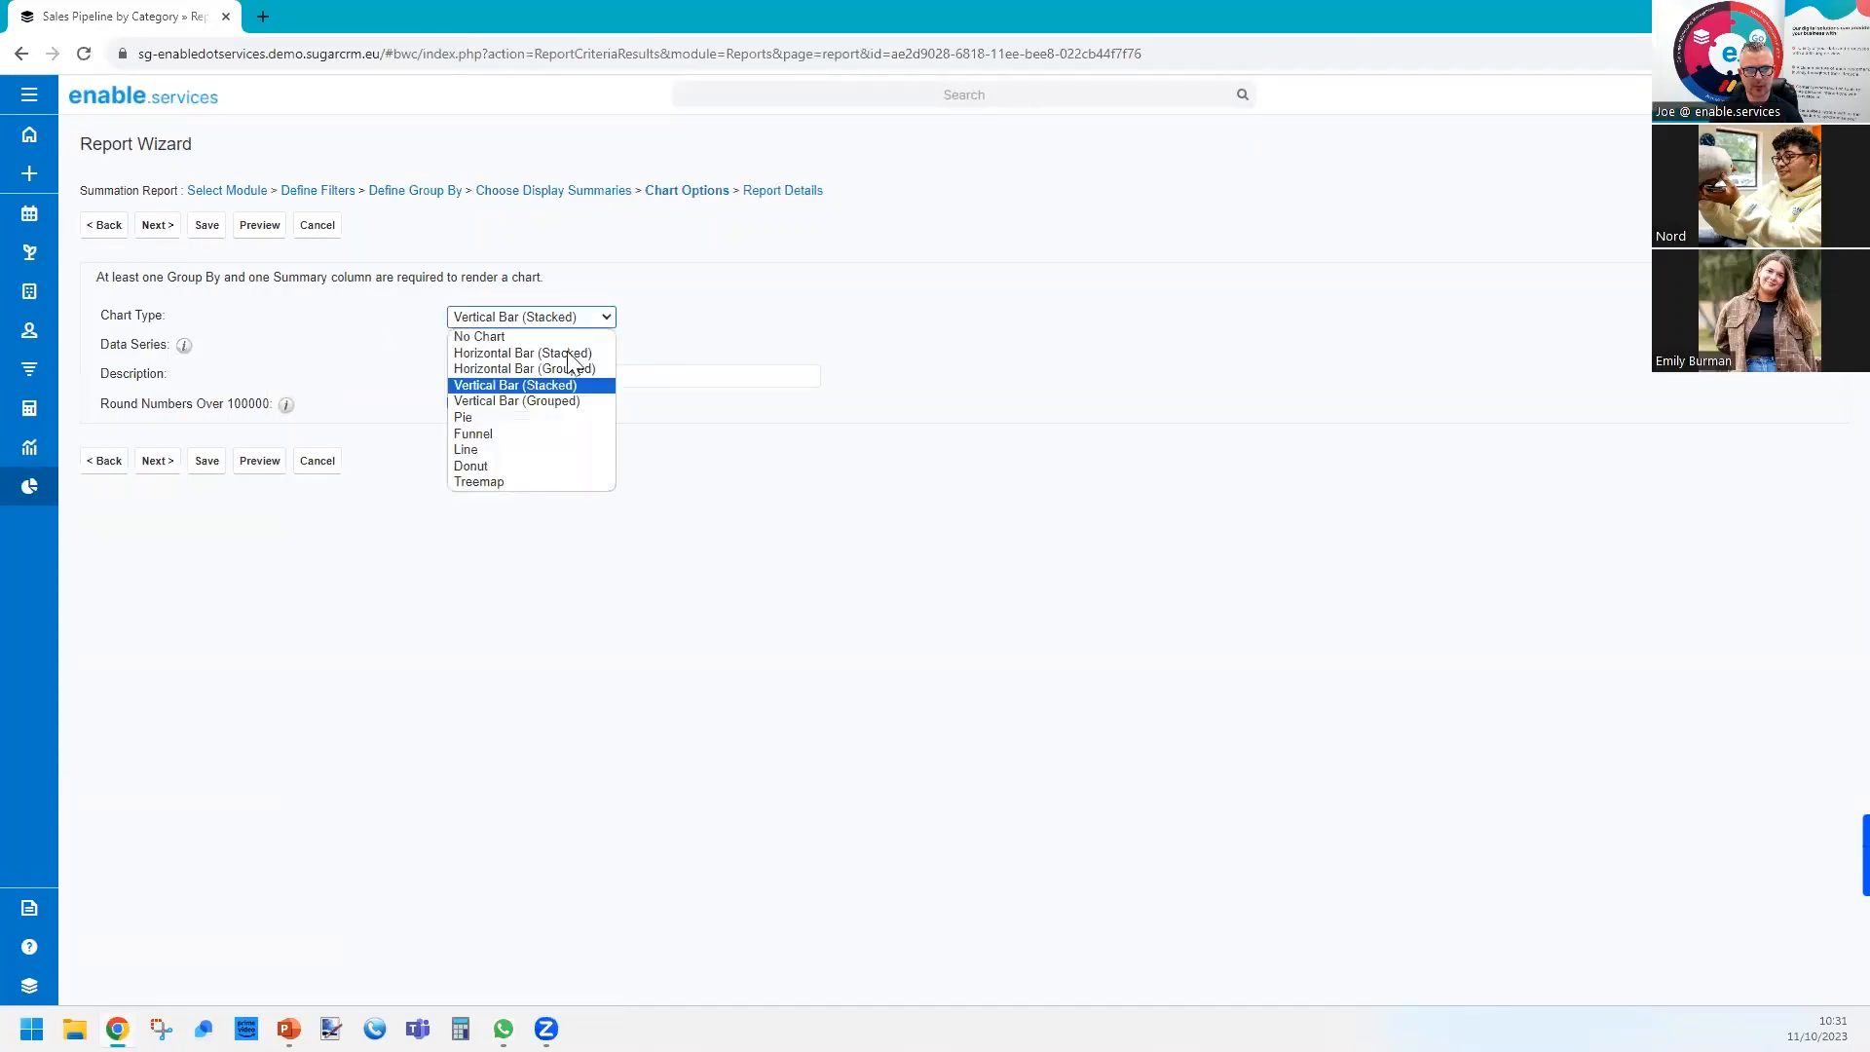
{"action": "left_click", "coordinate": [560, 401]}
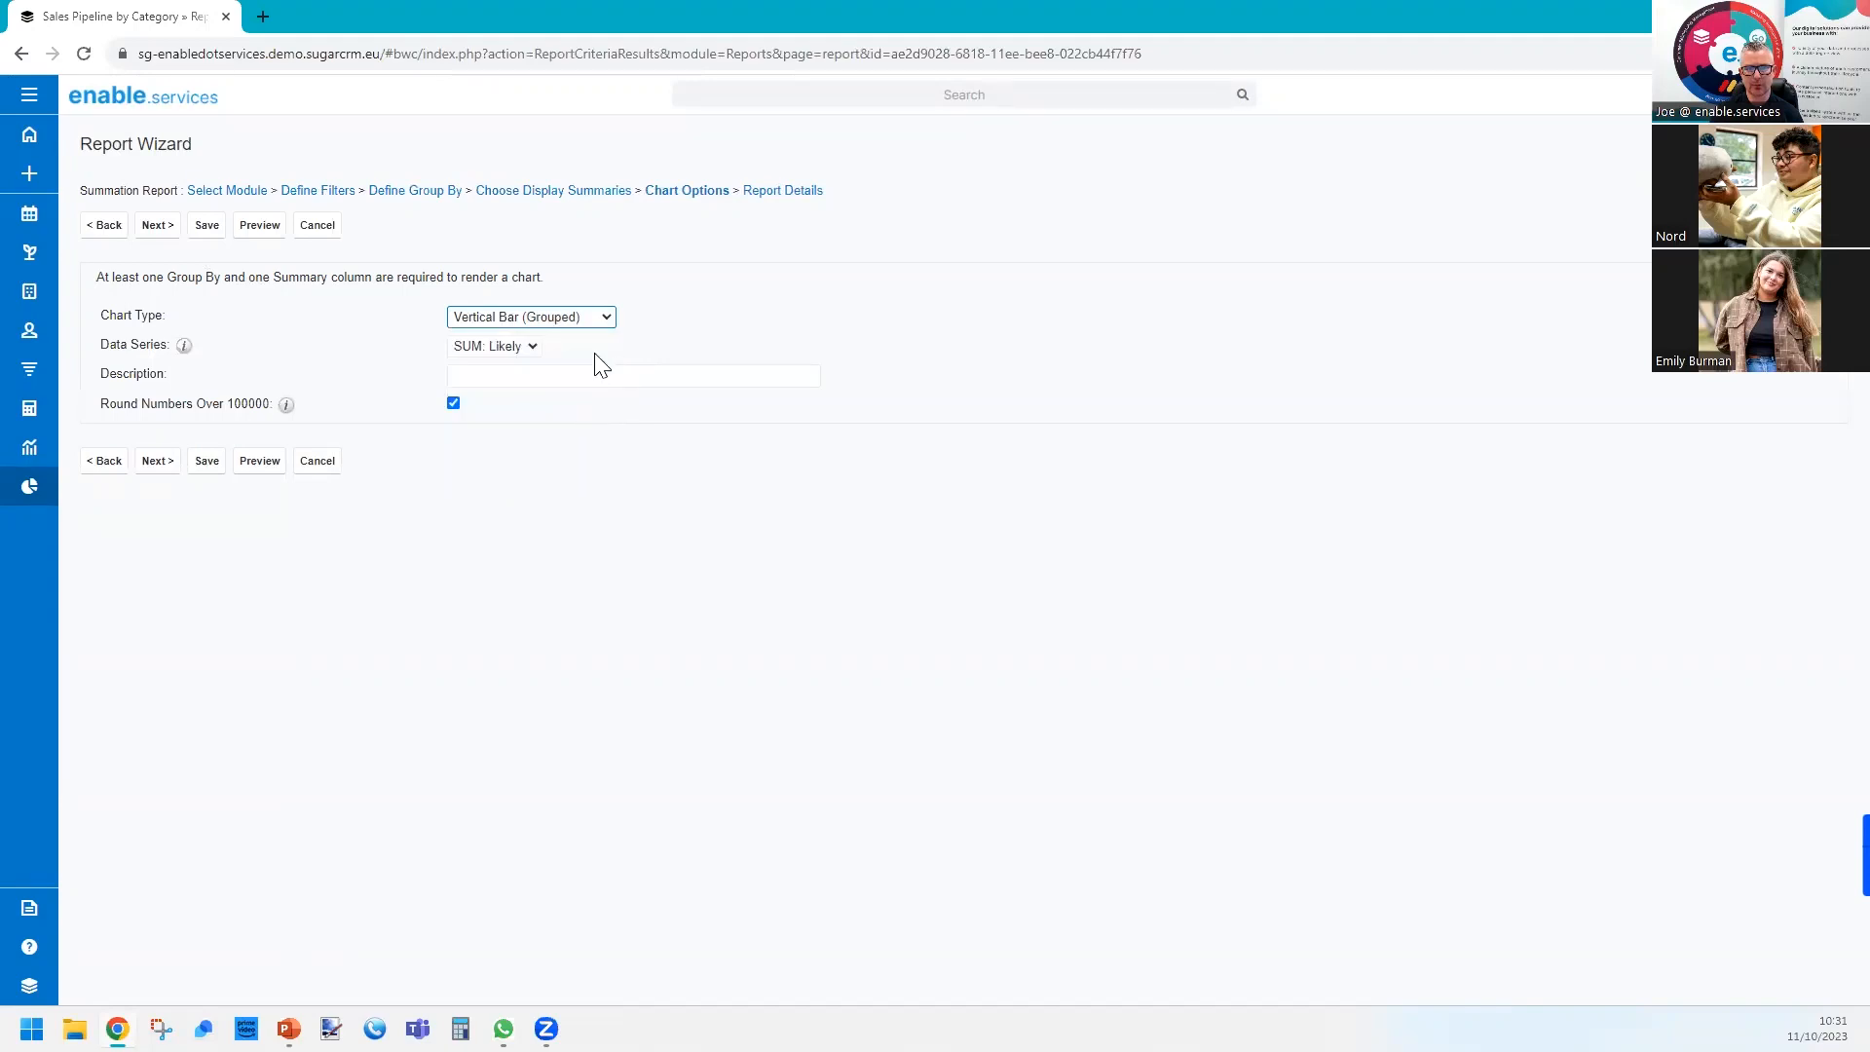
{"action": "left_click", "coordinate": [157, 227]}
Name the report Pipeline by User, then save and run it.
{"action": "left_click", "coordinate": [508, 290]}
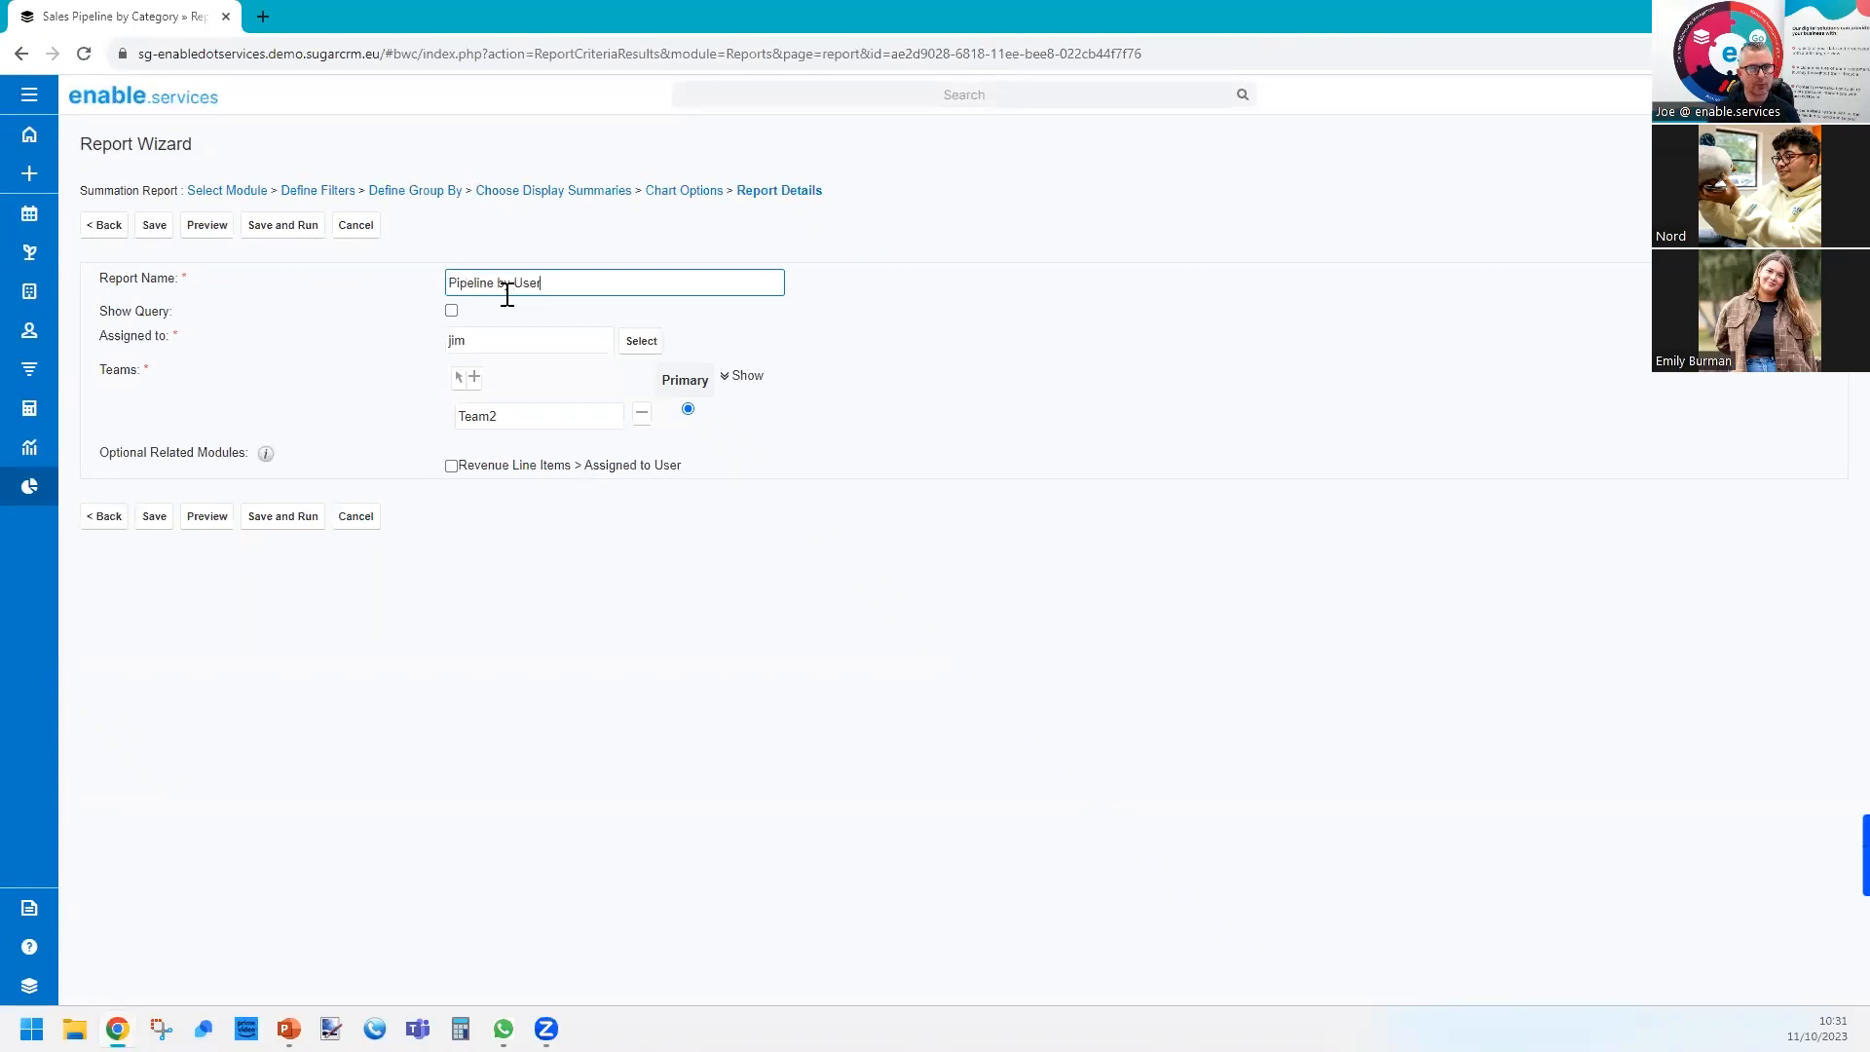
{"action": "left_click", "coordinate": [297, 518]}
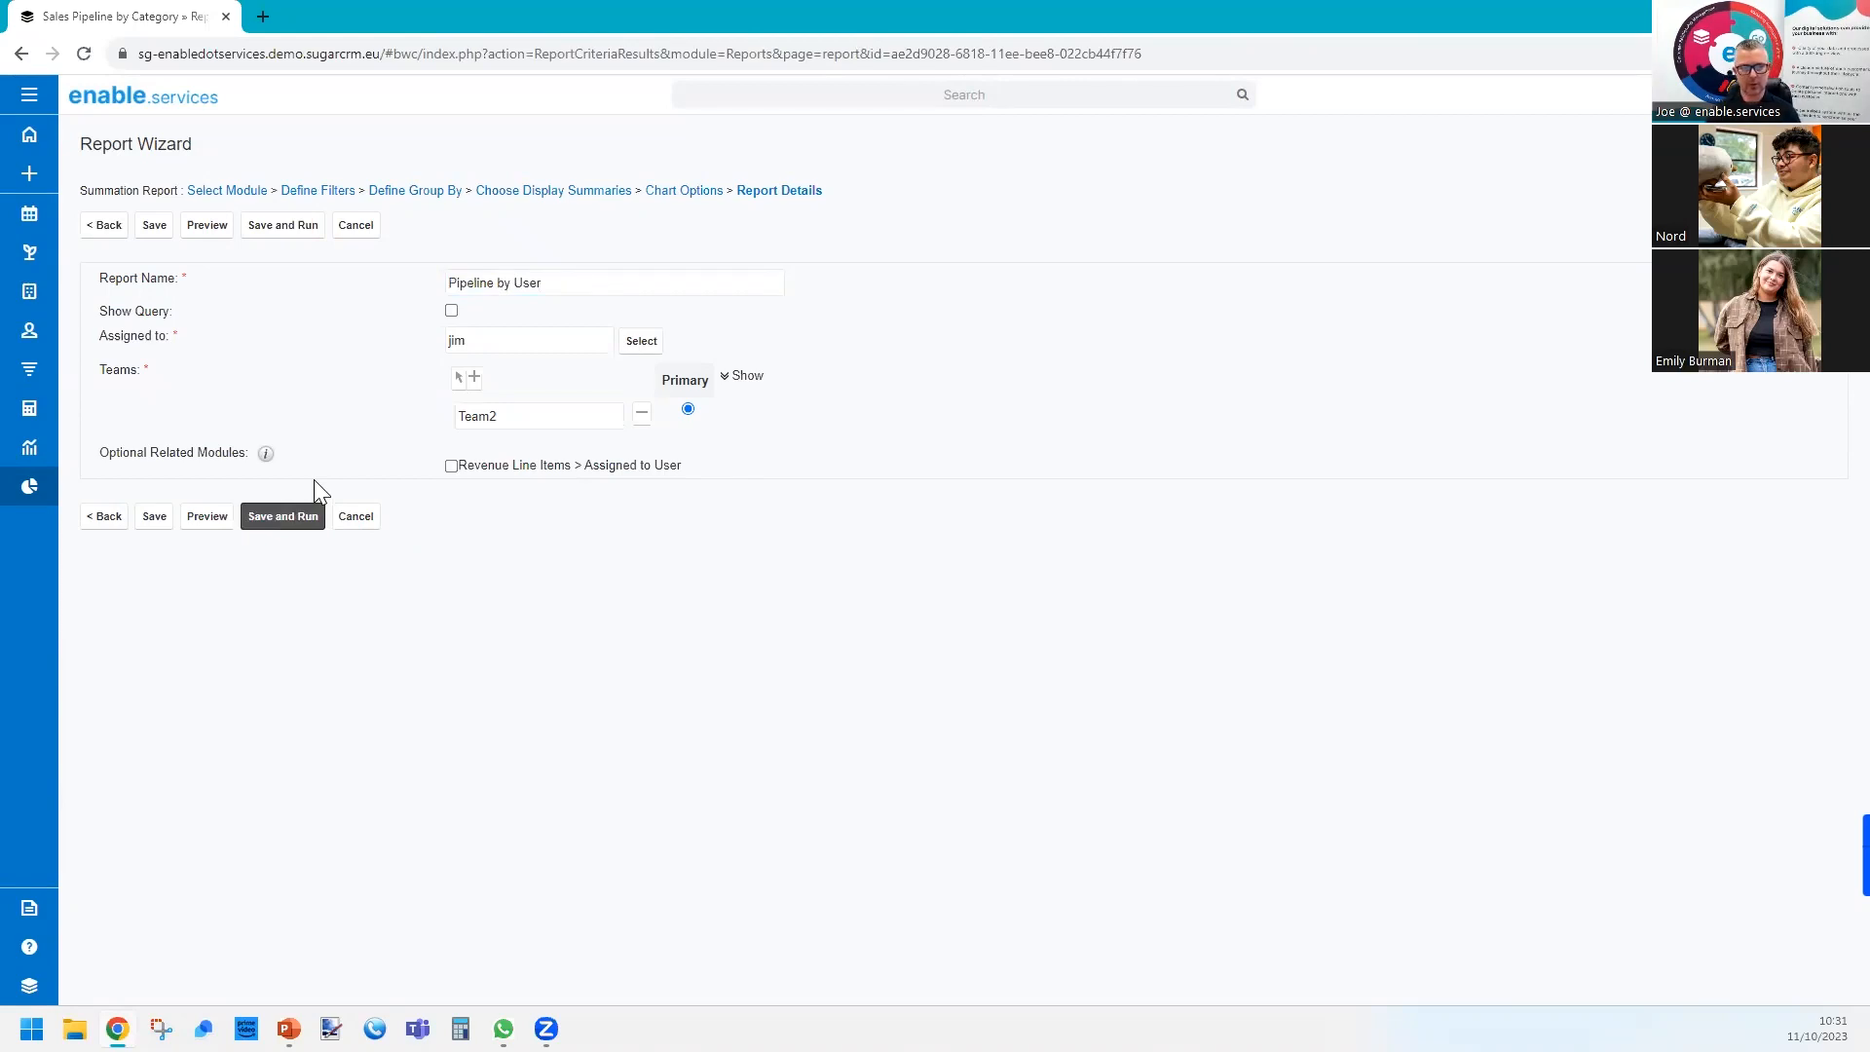
{"action": "left_click", "coordinate": [280, 524]}
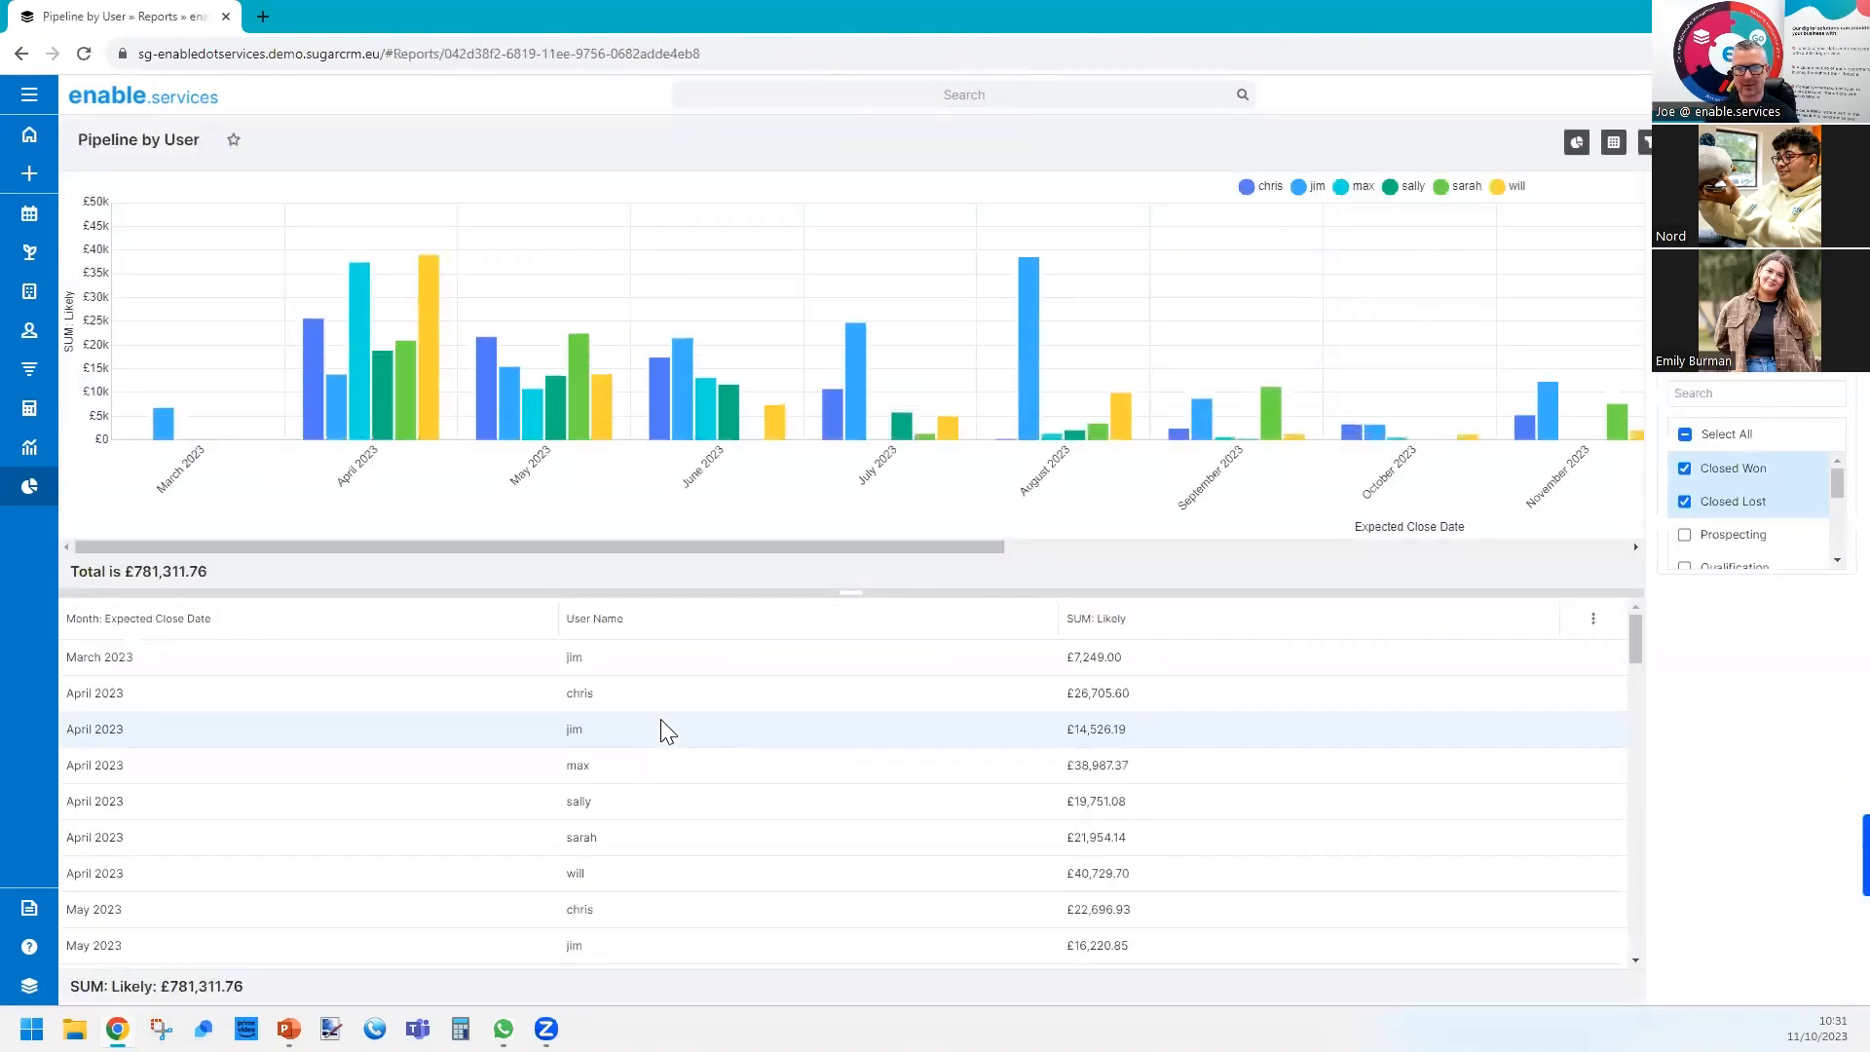
Examine the revenue line items behind one user's April 2024 bar and another user's April 2023 bar, and return to the report.
{"action": "mouse_move", "coordinate": [312, 436]}
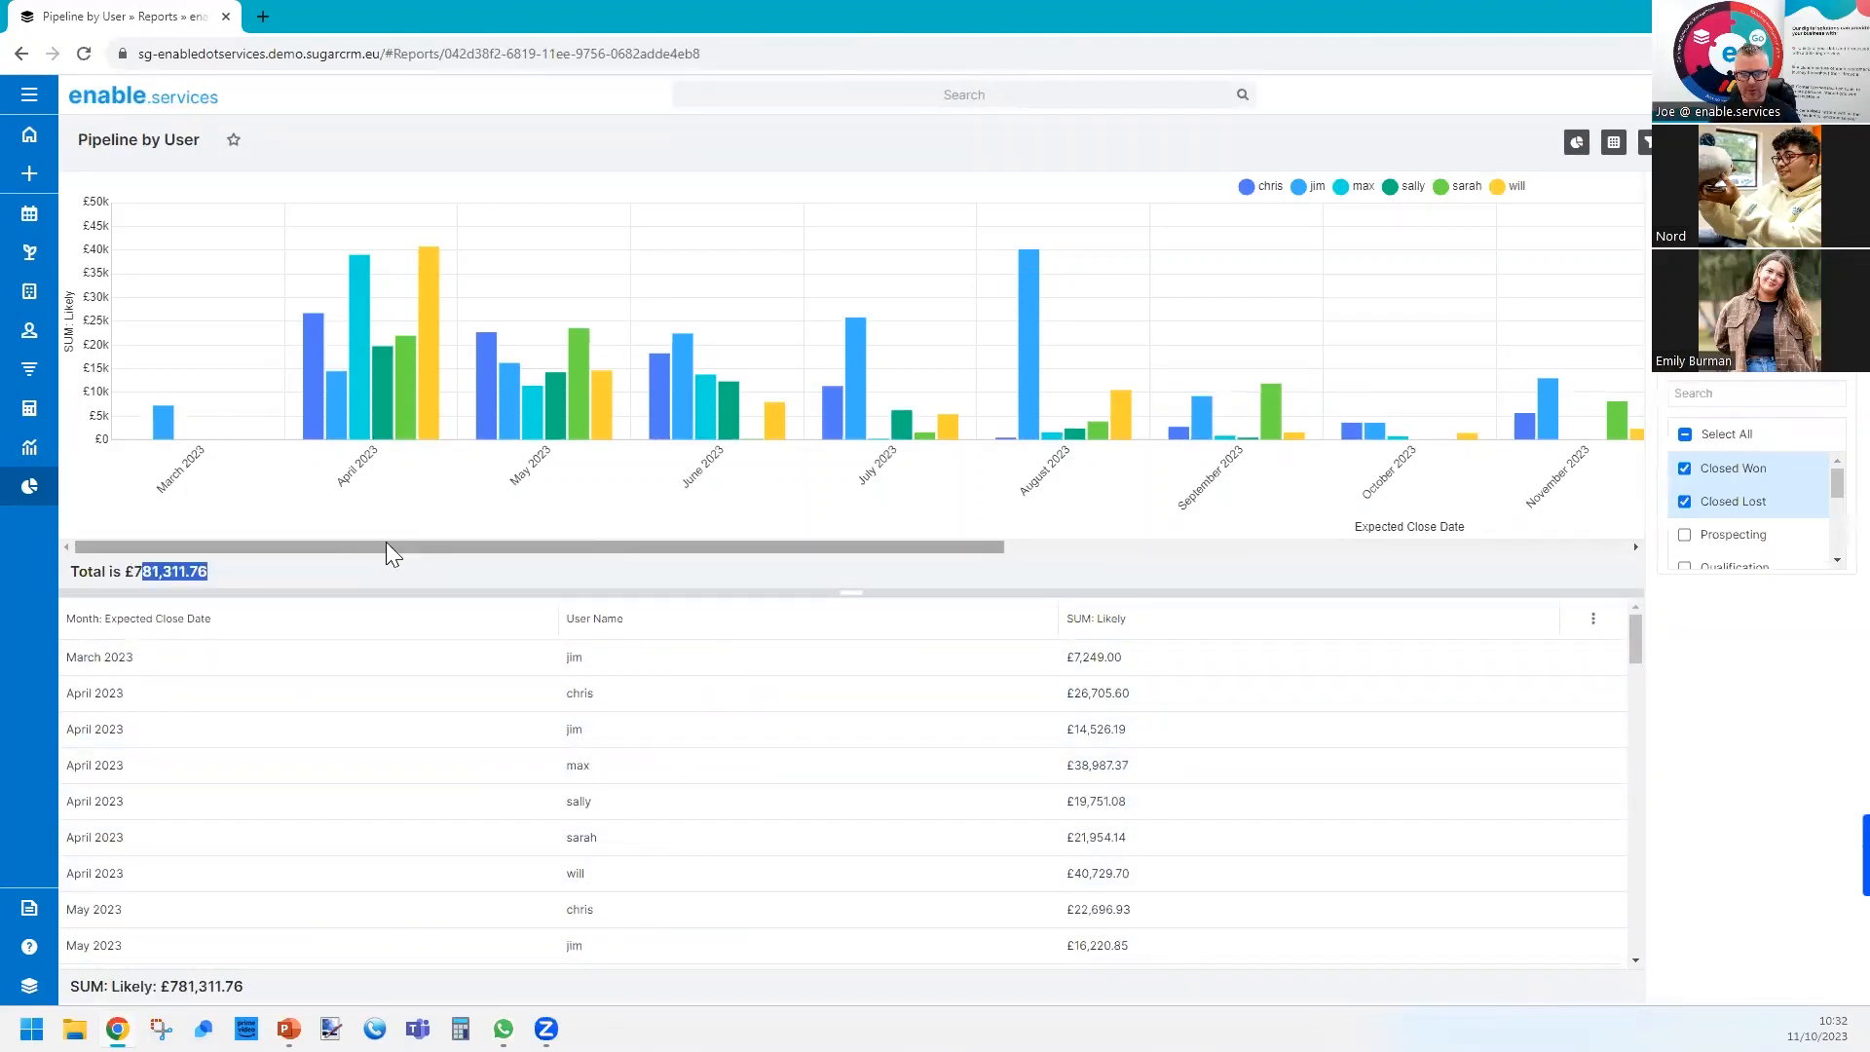
{"action": "left_click_drag", "start_coordinate": [387, 543], "coordinate": [1204, 575]}
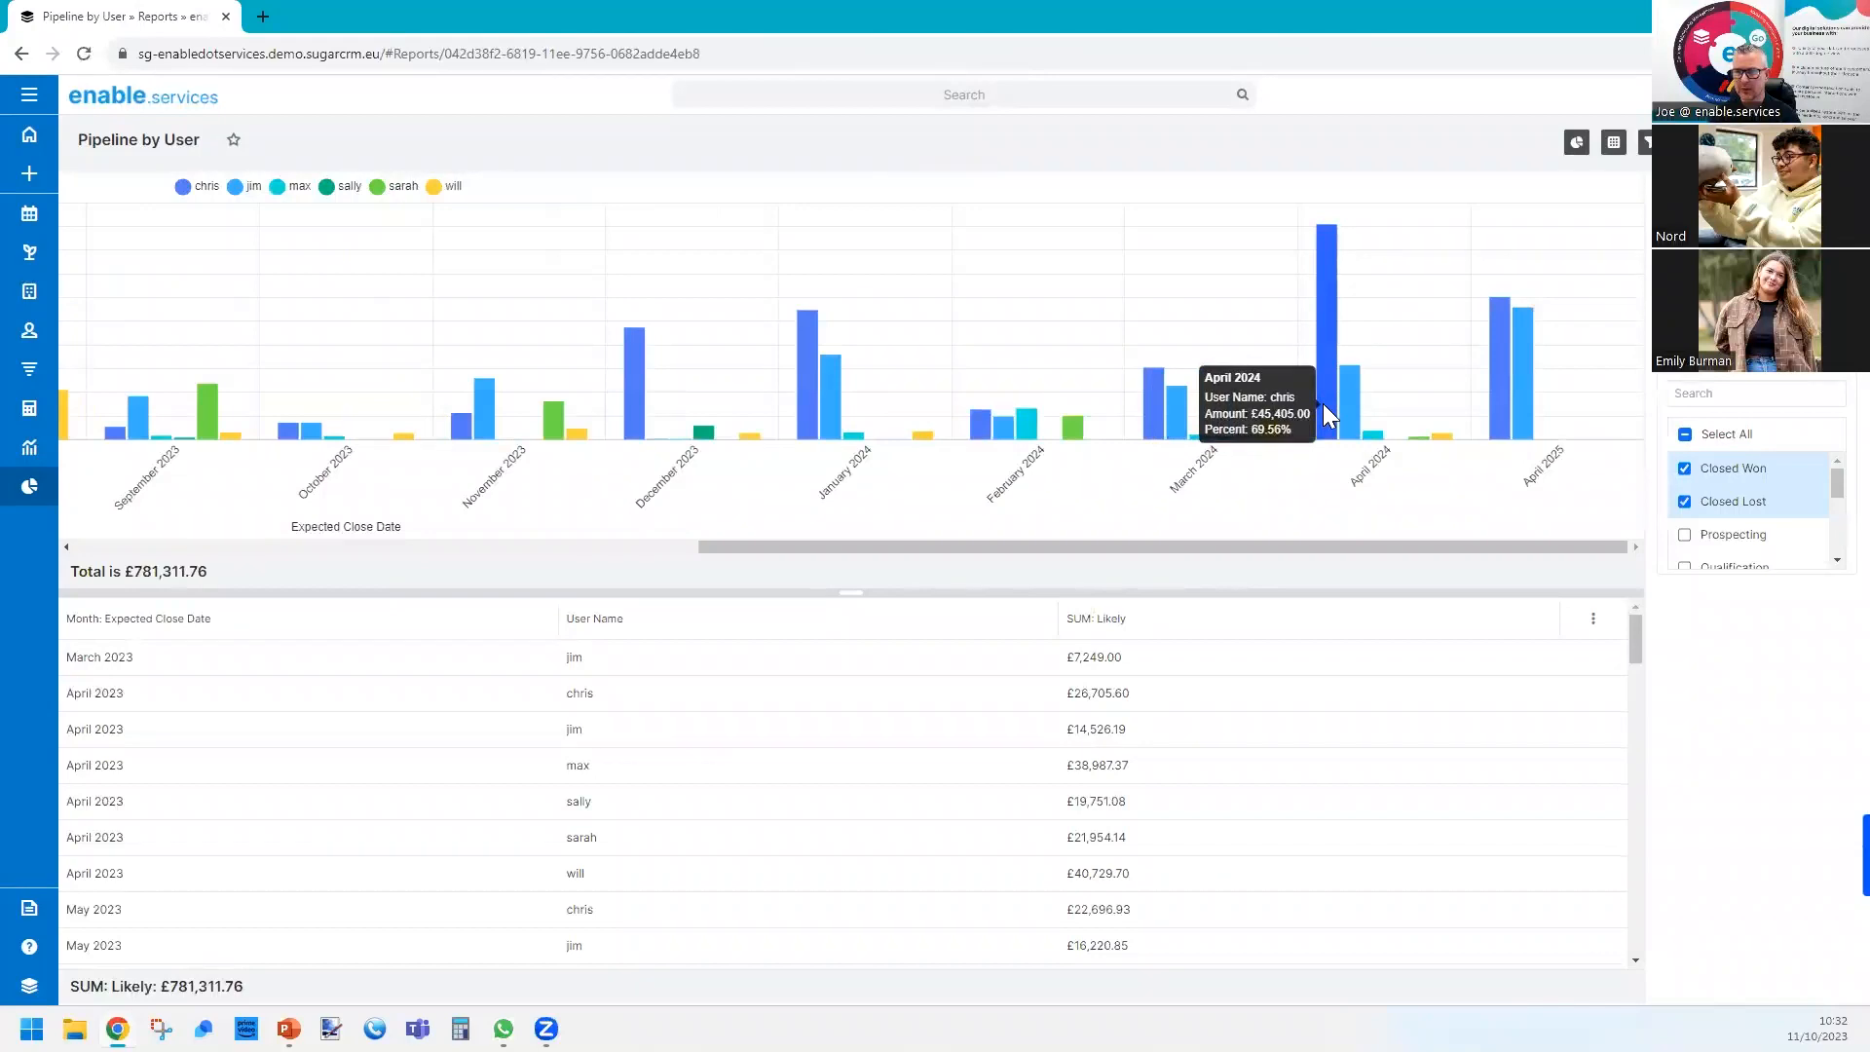
{"action": "left_click", "coordinate": [1323, 403]}
{"action": "mouse_move", "coordinate": [1600, 345]}
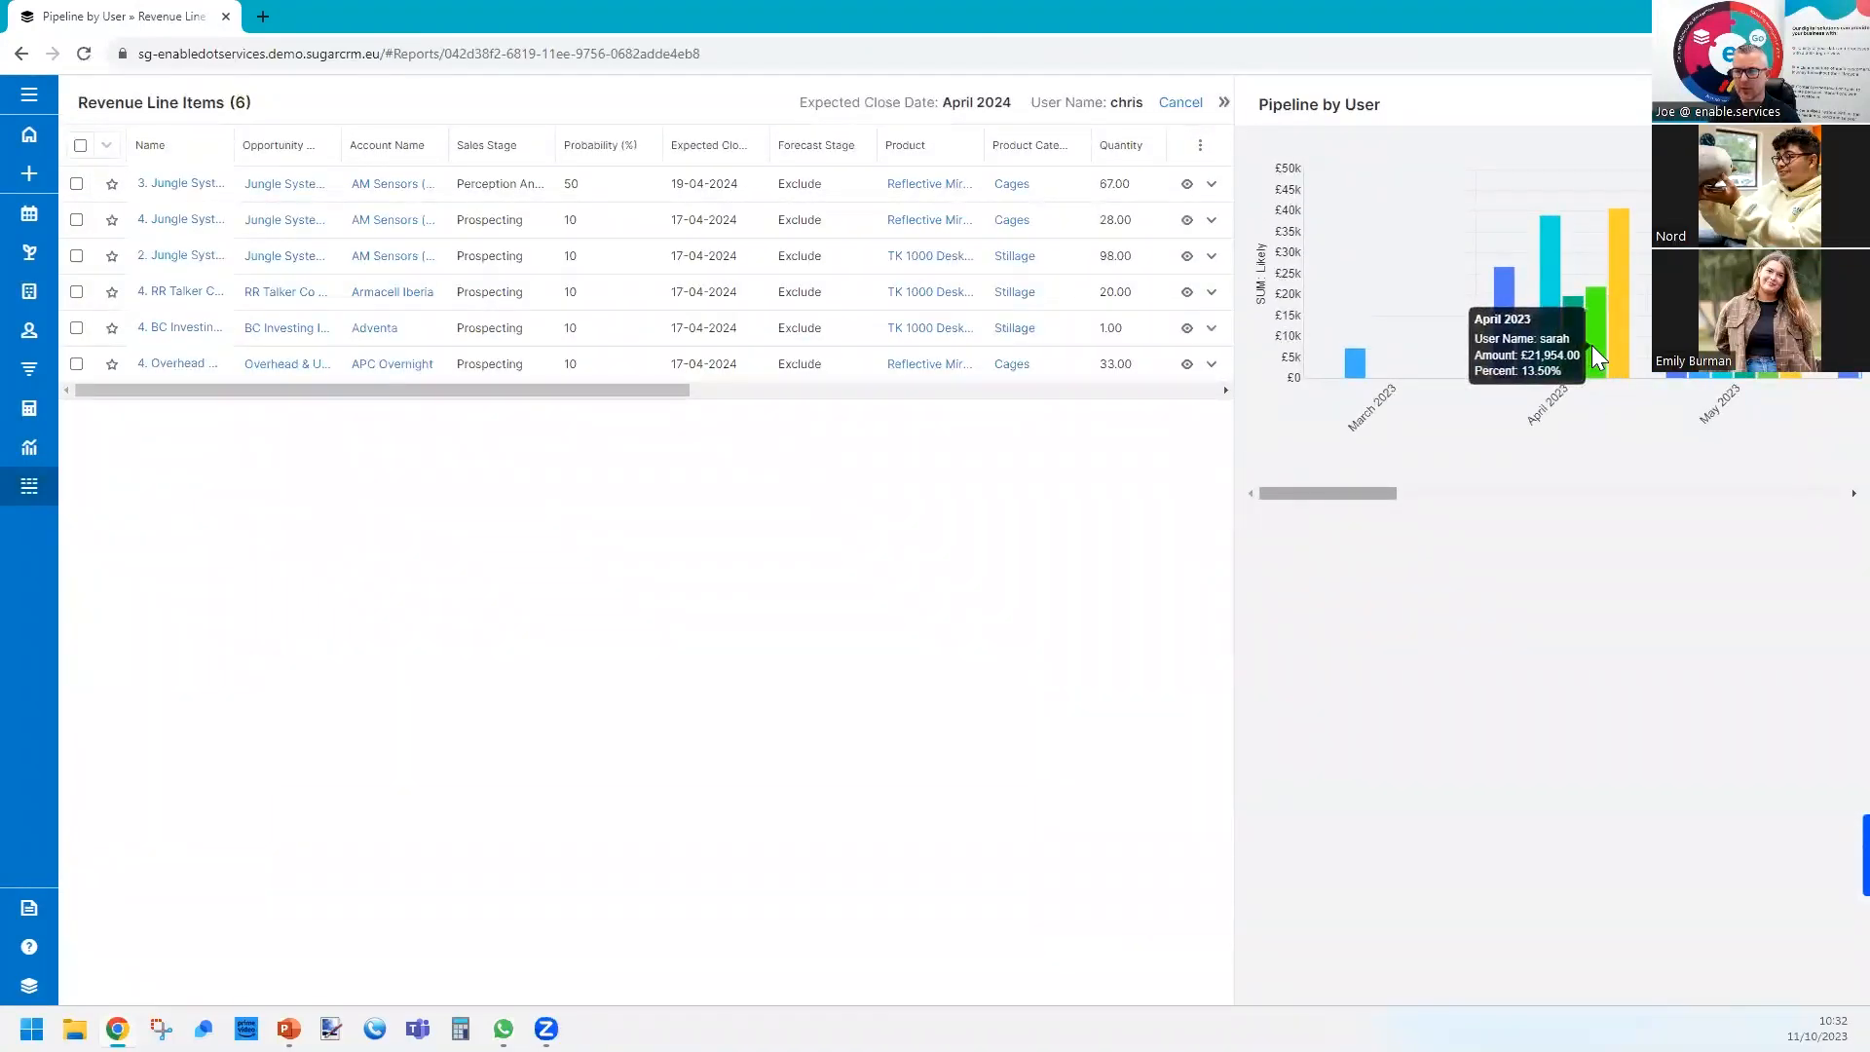
{"action": "left_click", "coordinate": [1591, 345]}
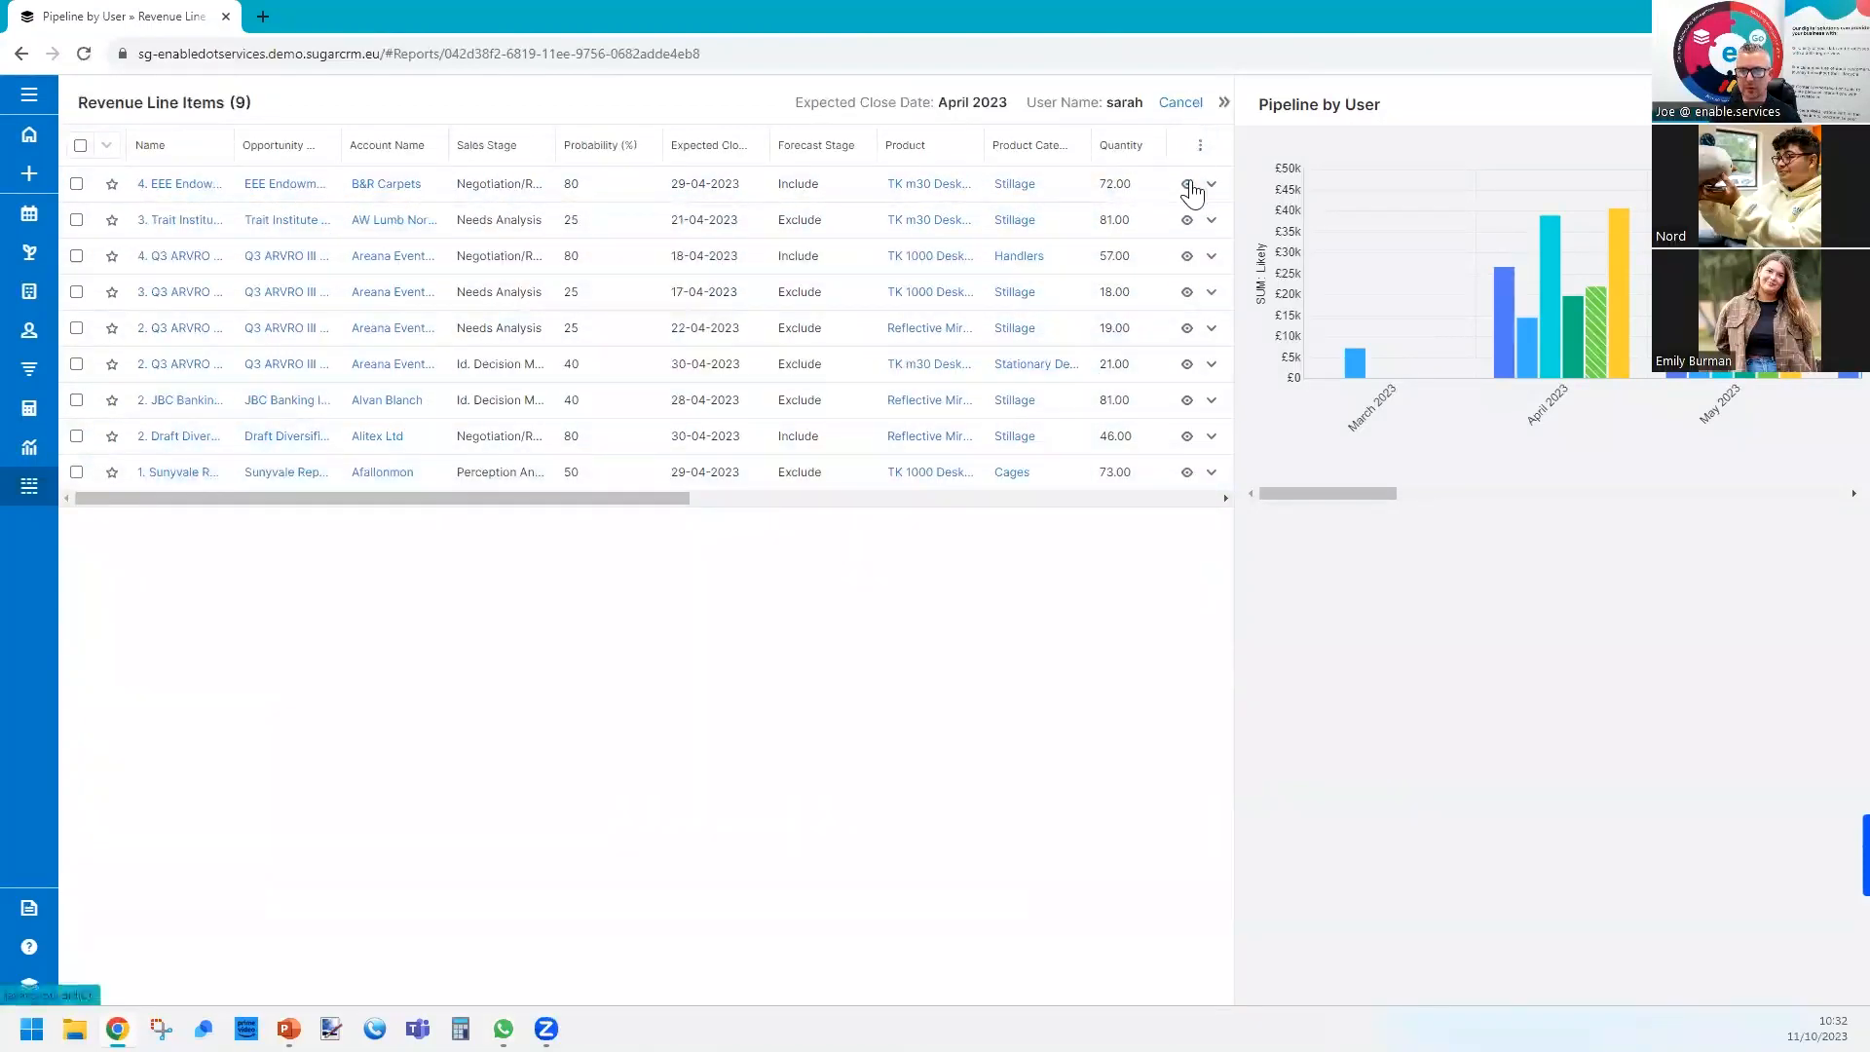
{"action": "left_click", "coordinate": [1182, 103]}
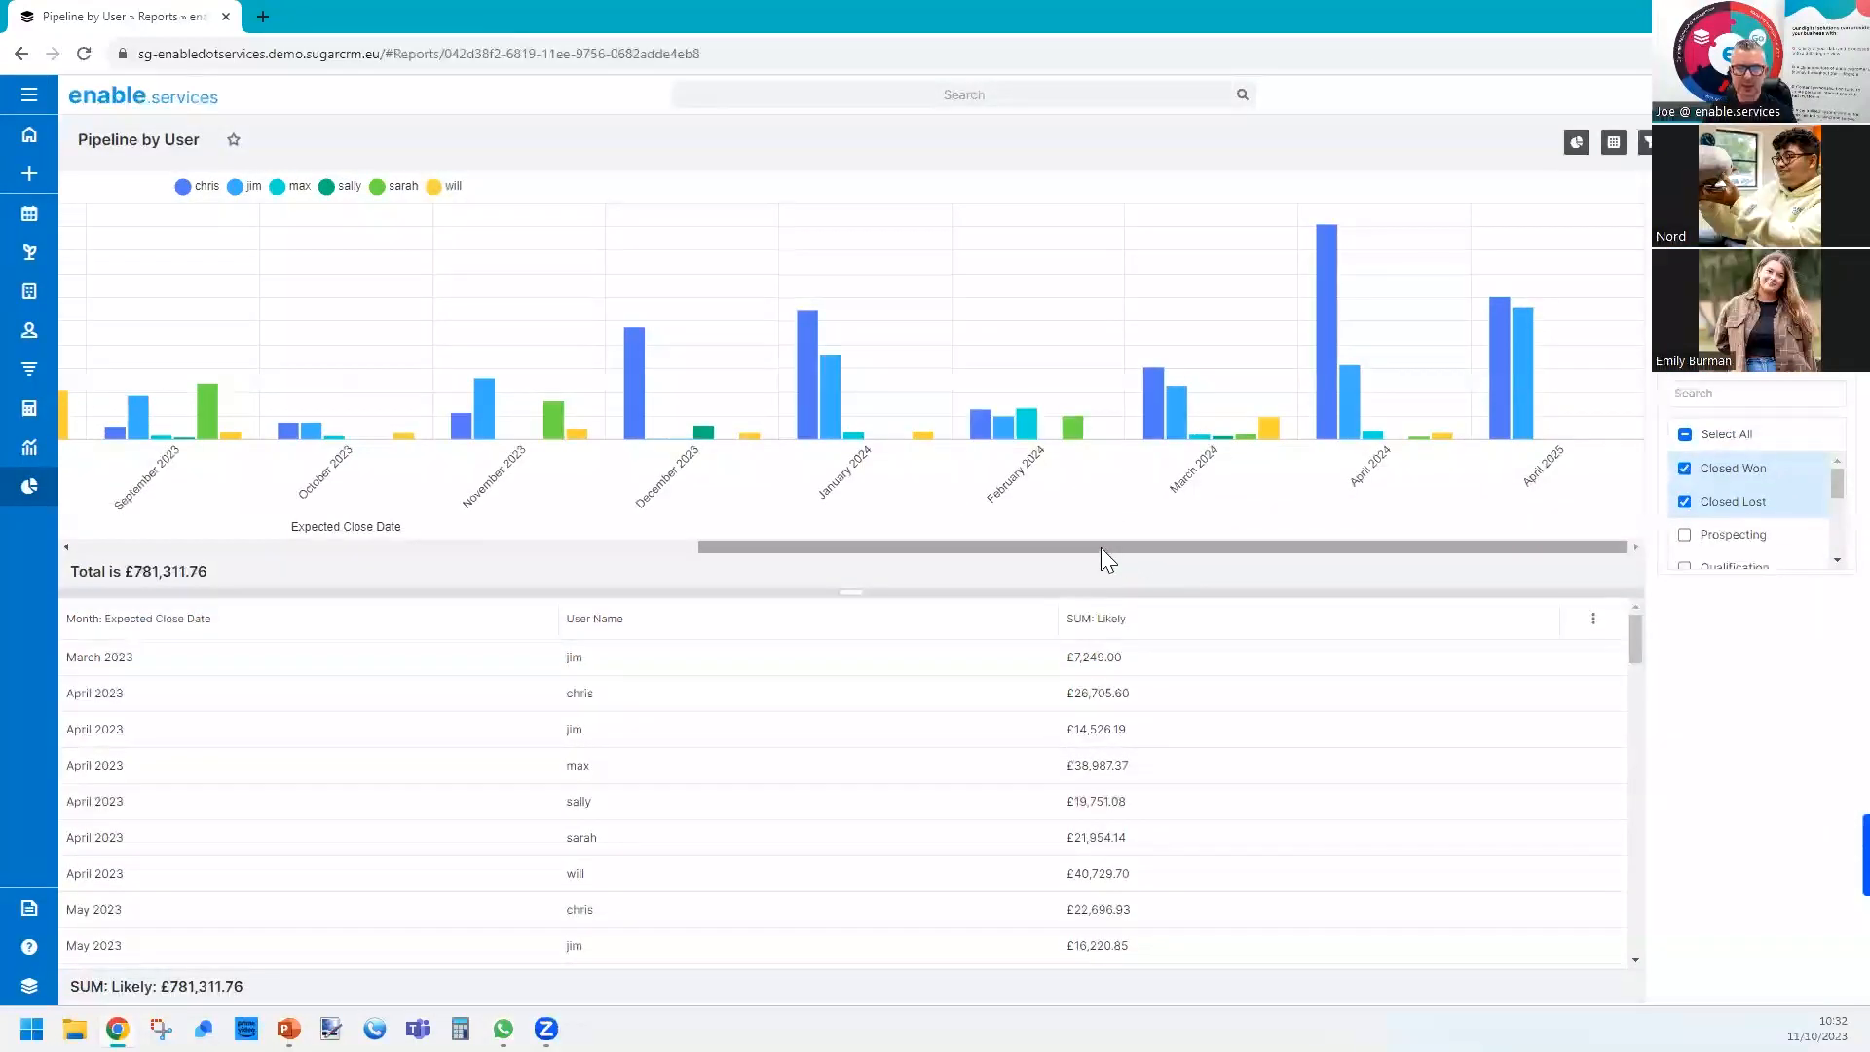
{"action": "left_click_drag", "start_coordinate": [1101, 548], "coordinate": [372, 543]}
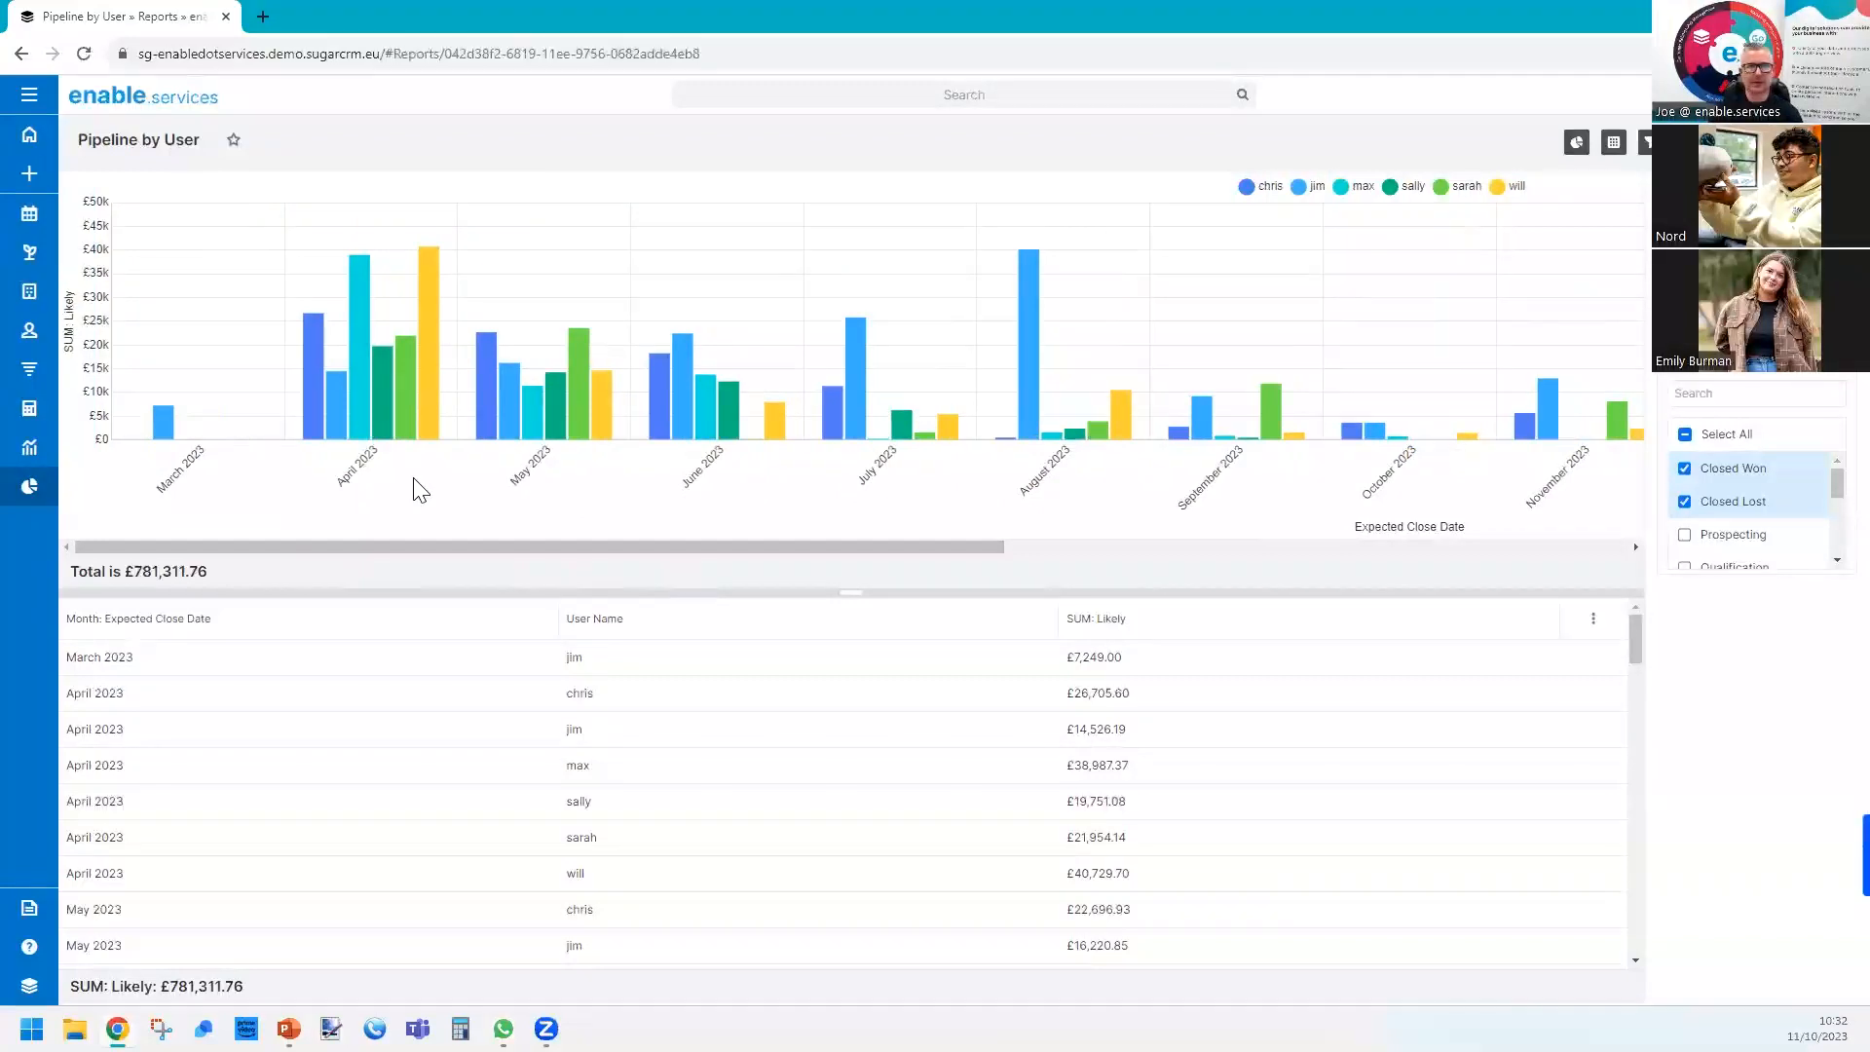
Return to the Reports list, then switch to the presentation and advance to the Matrix Report slide.
{"action": "left_click", "coordinate": [29, 486]}
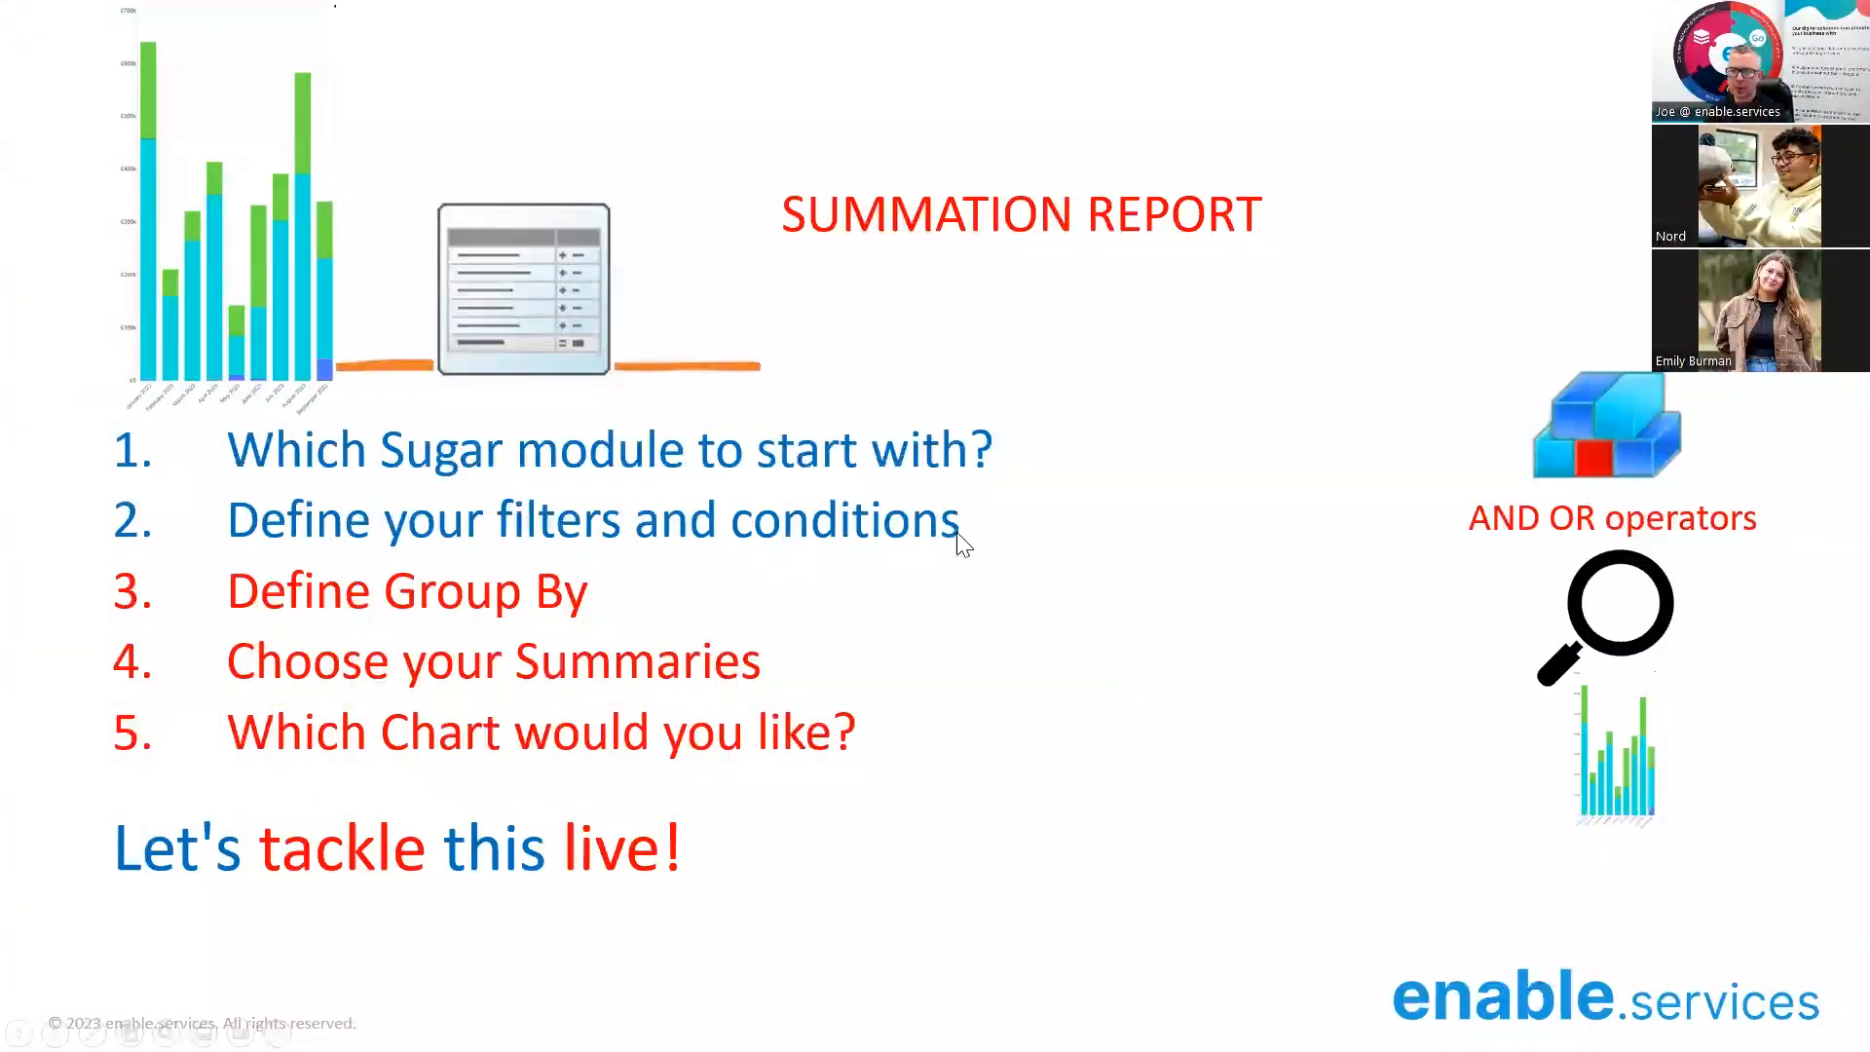
{"action": "left_click", "coordinate": [964, 528]}
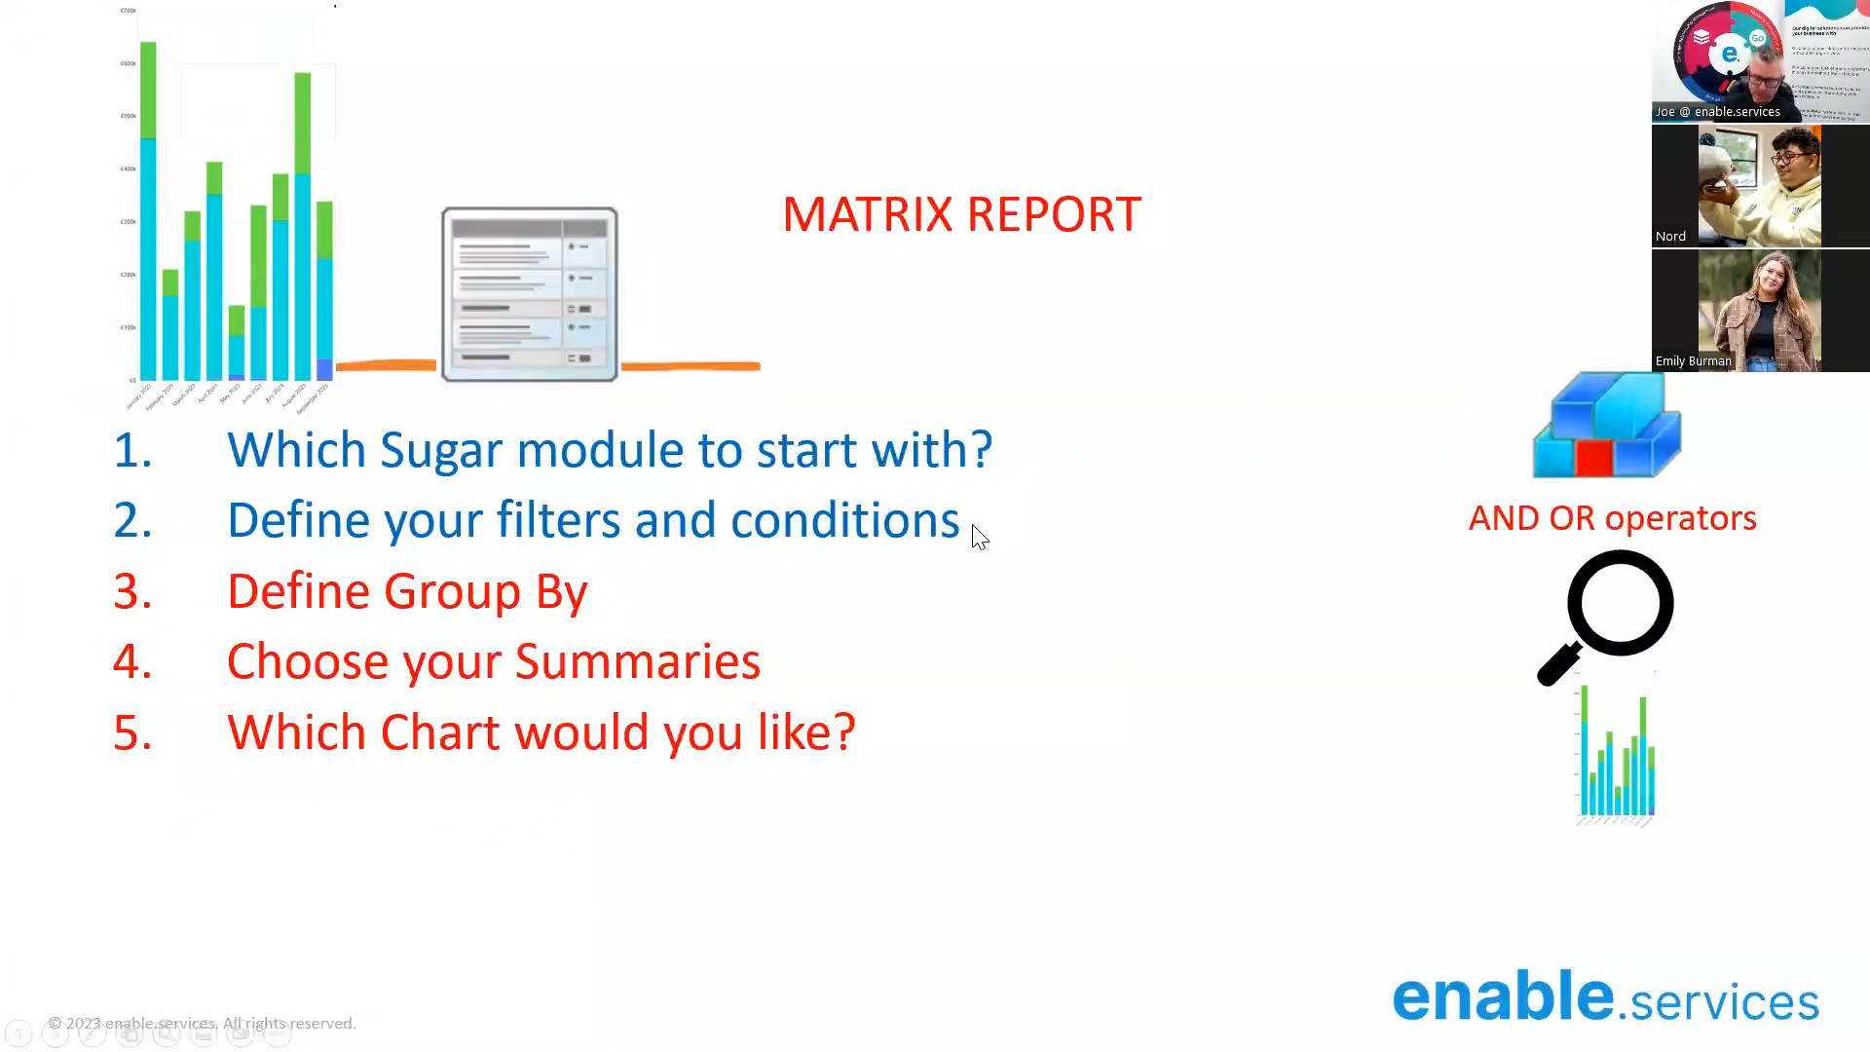
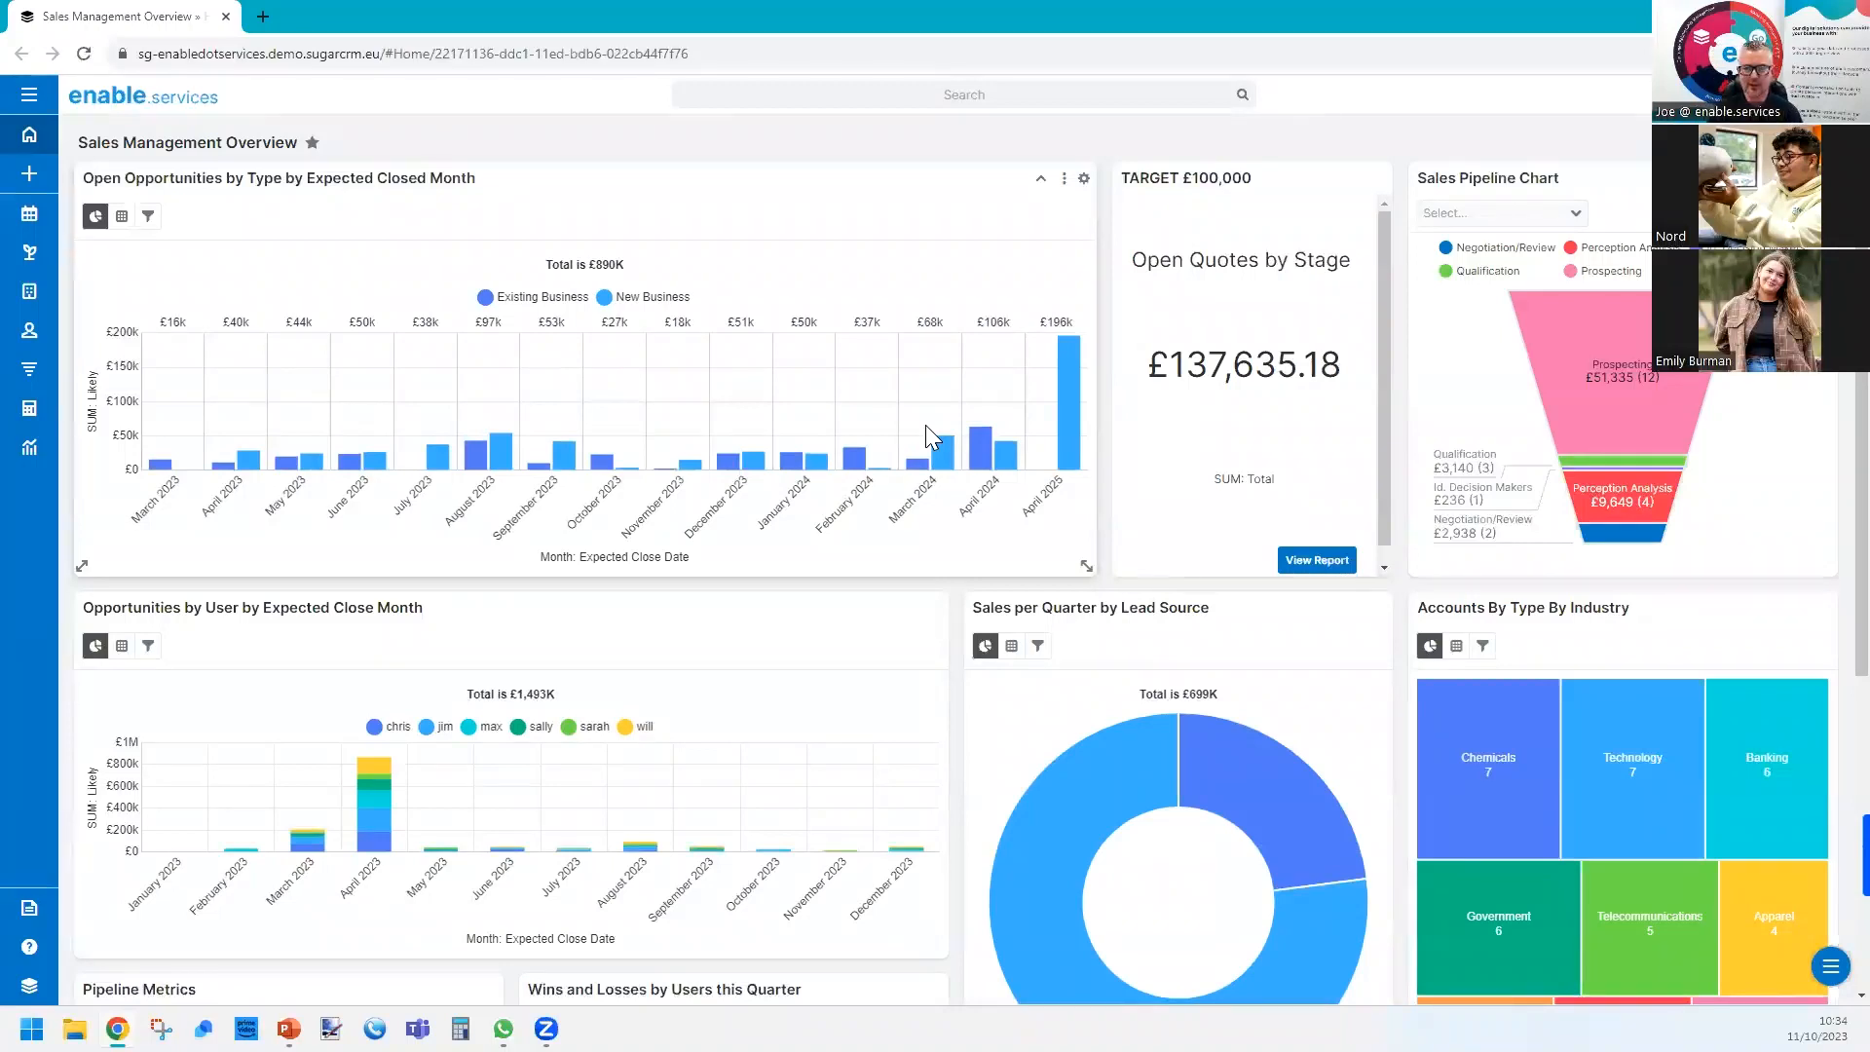
Create a new report from the Reports module as a Matrix Report based on Cases.
{"action": "left_click", "coordinate": [28, 94]}
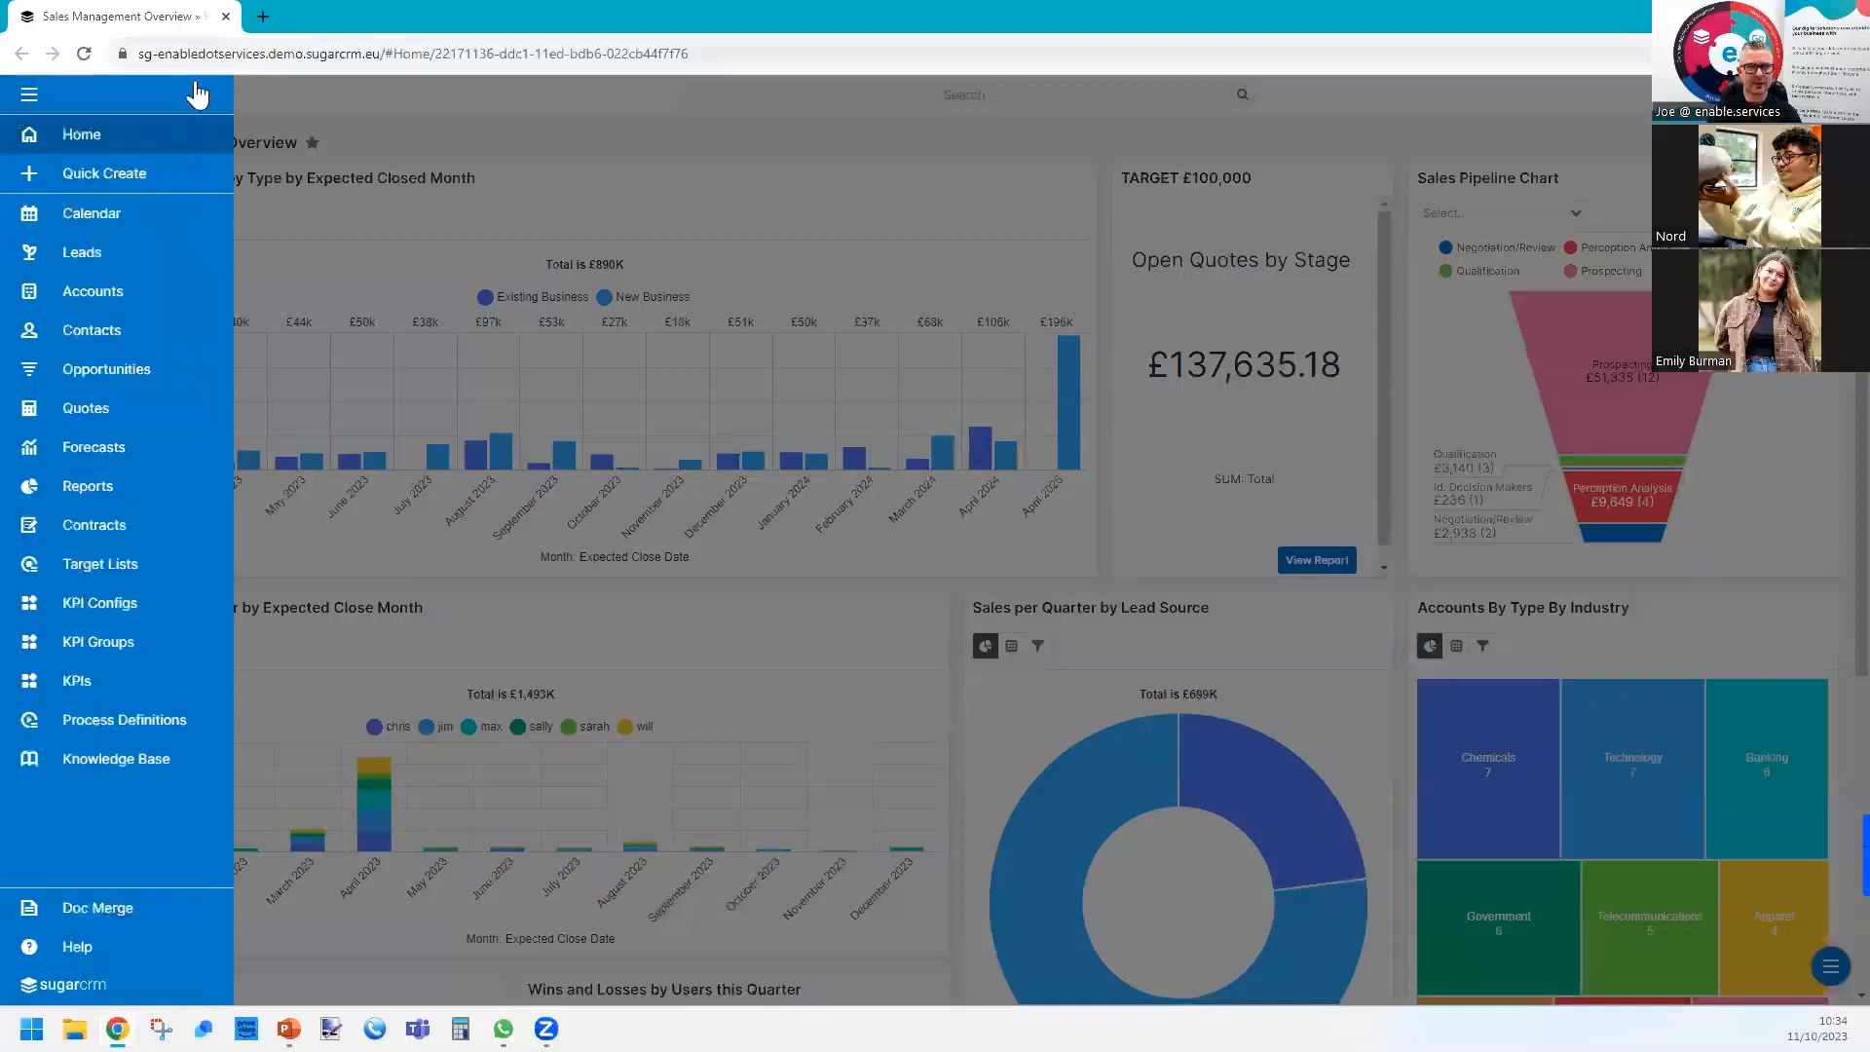
{"action": "left_click", "coordinate": [97, 495]}
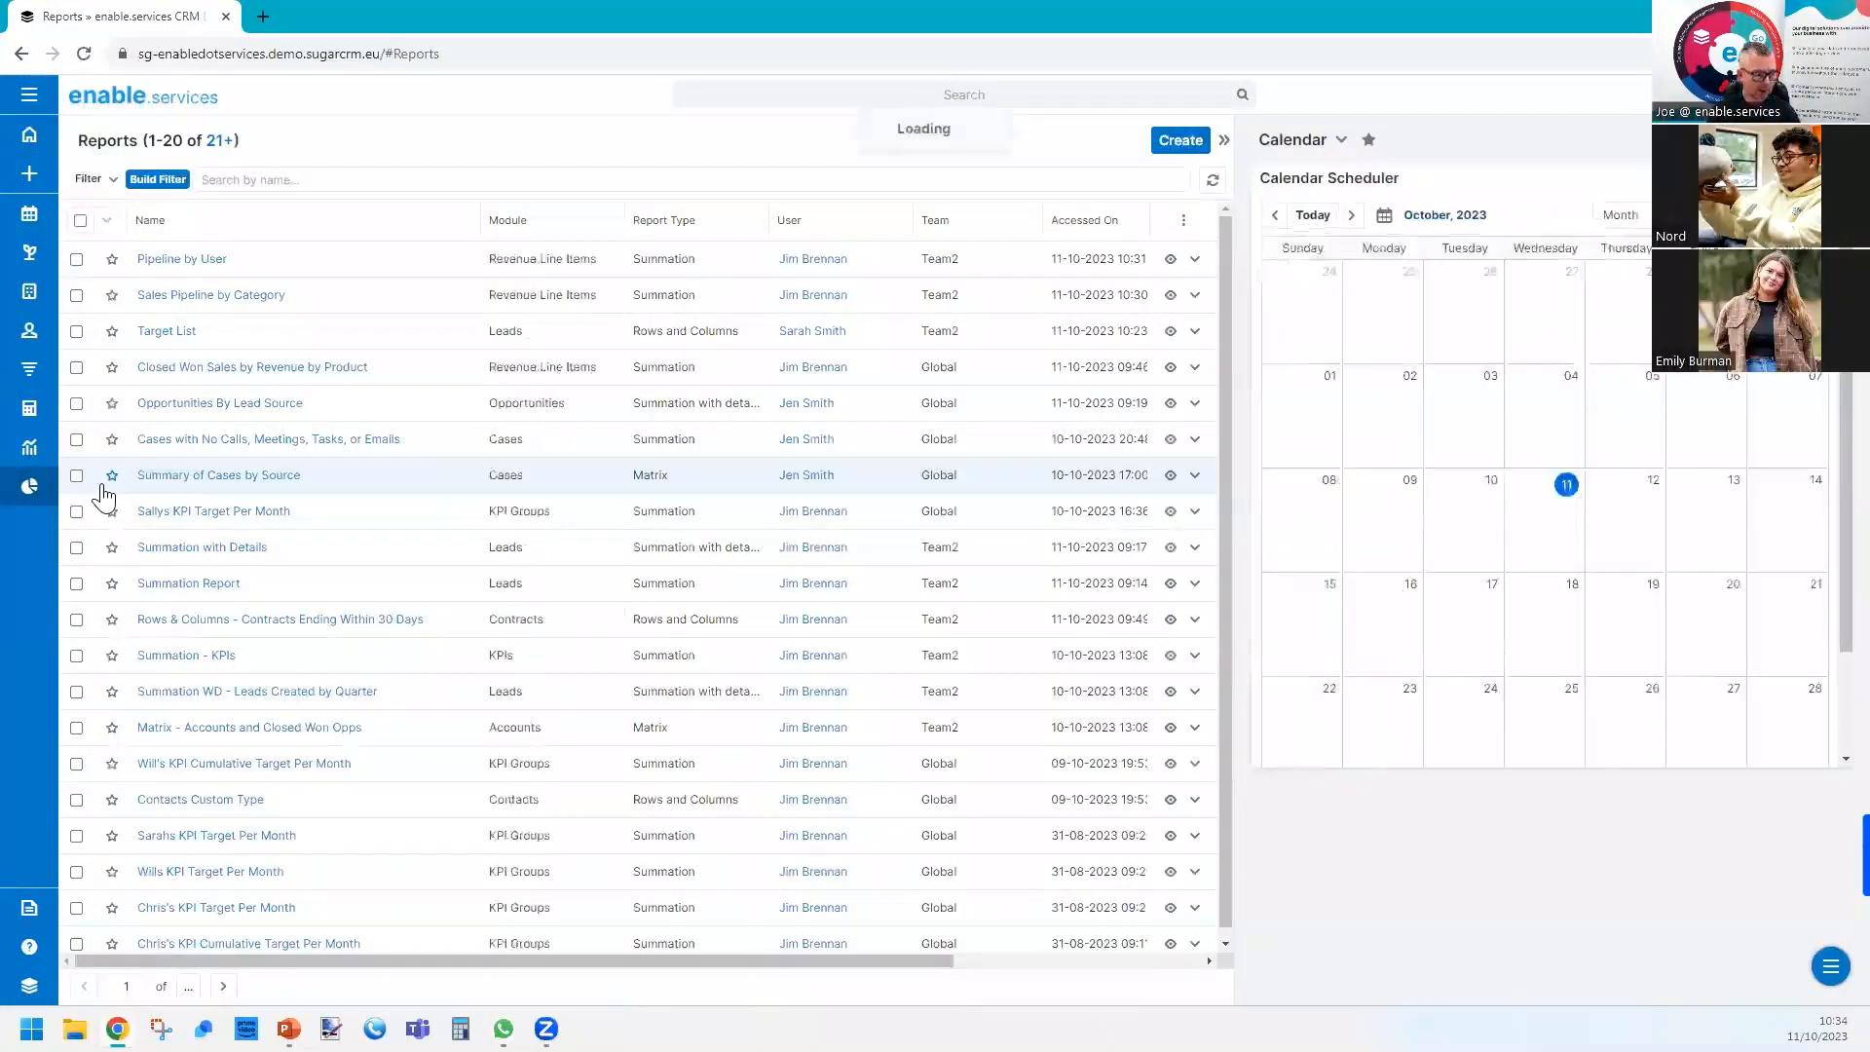
{"action": "left_click", "coordinate": [1179, 140]}
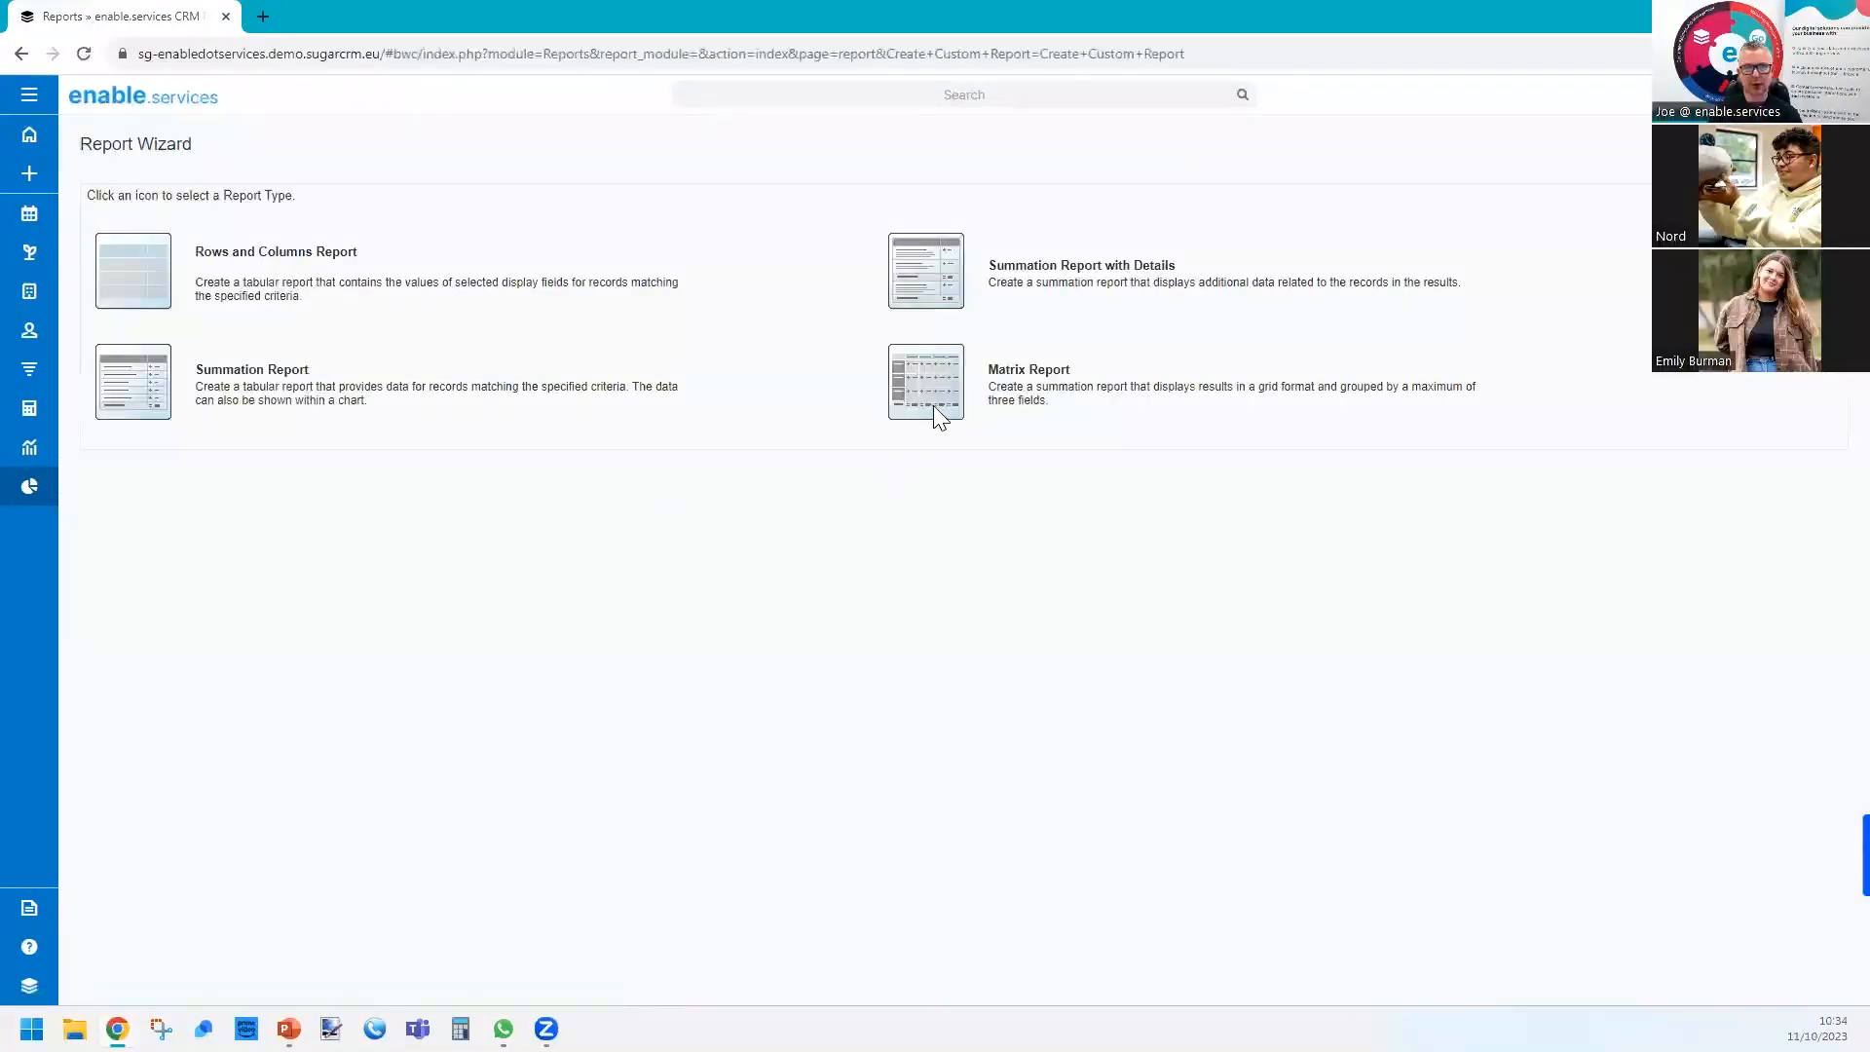
{"action": "left_click", "coordinate": [939, 386]}
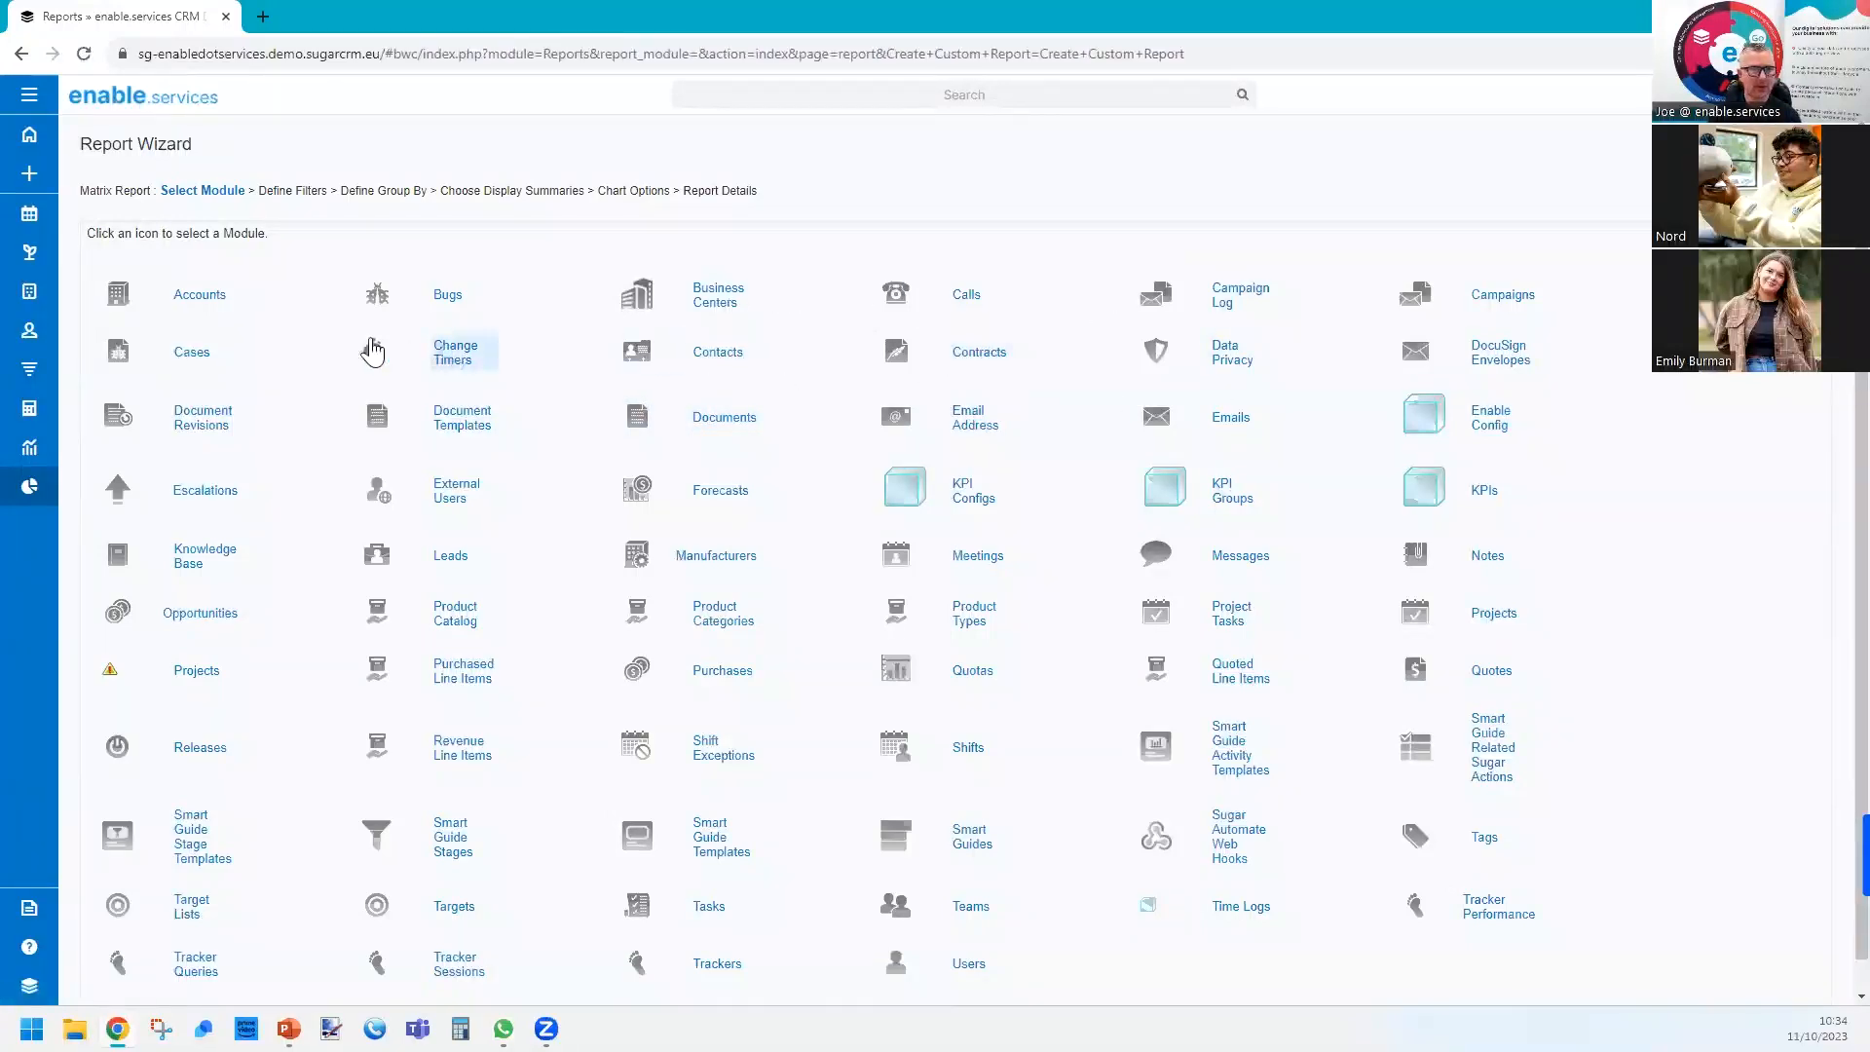
{"action": "left_click", "coordinate": [206, 353]}
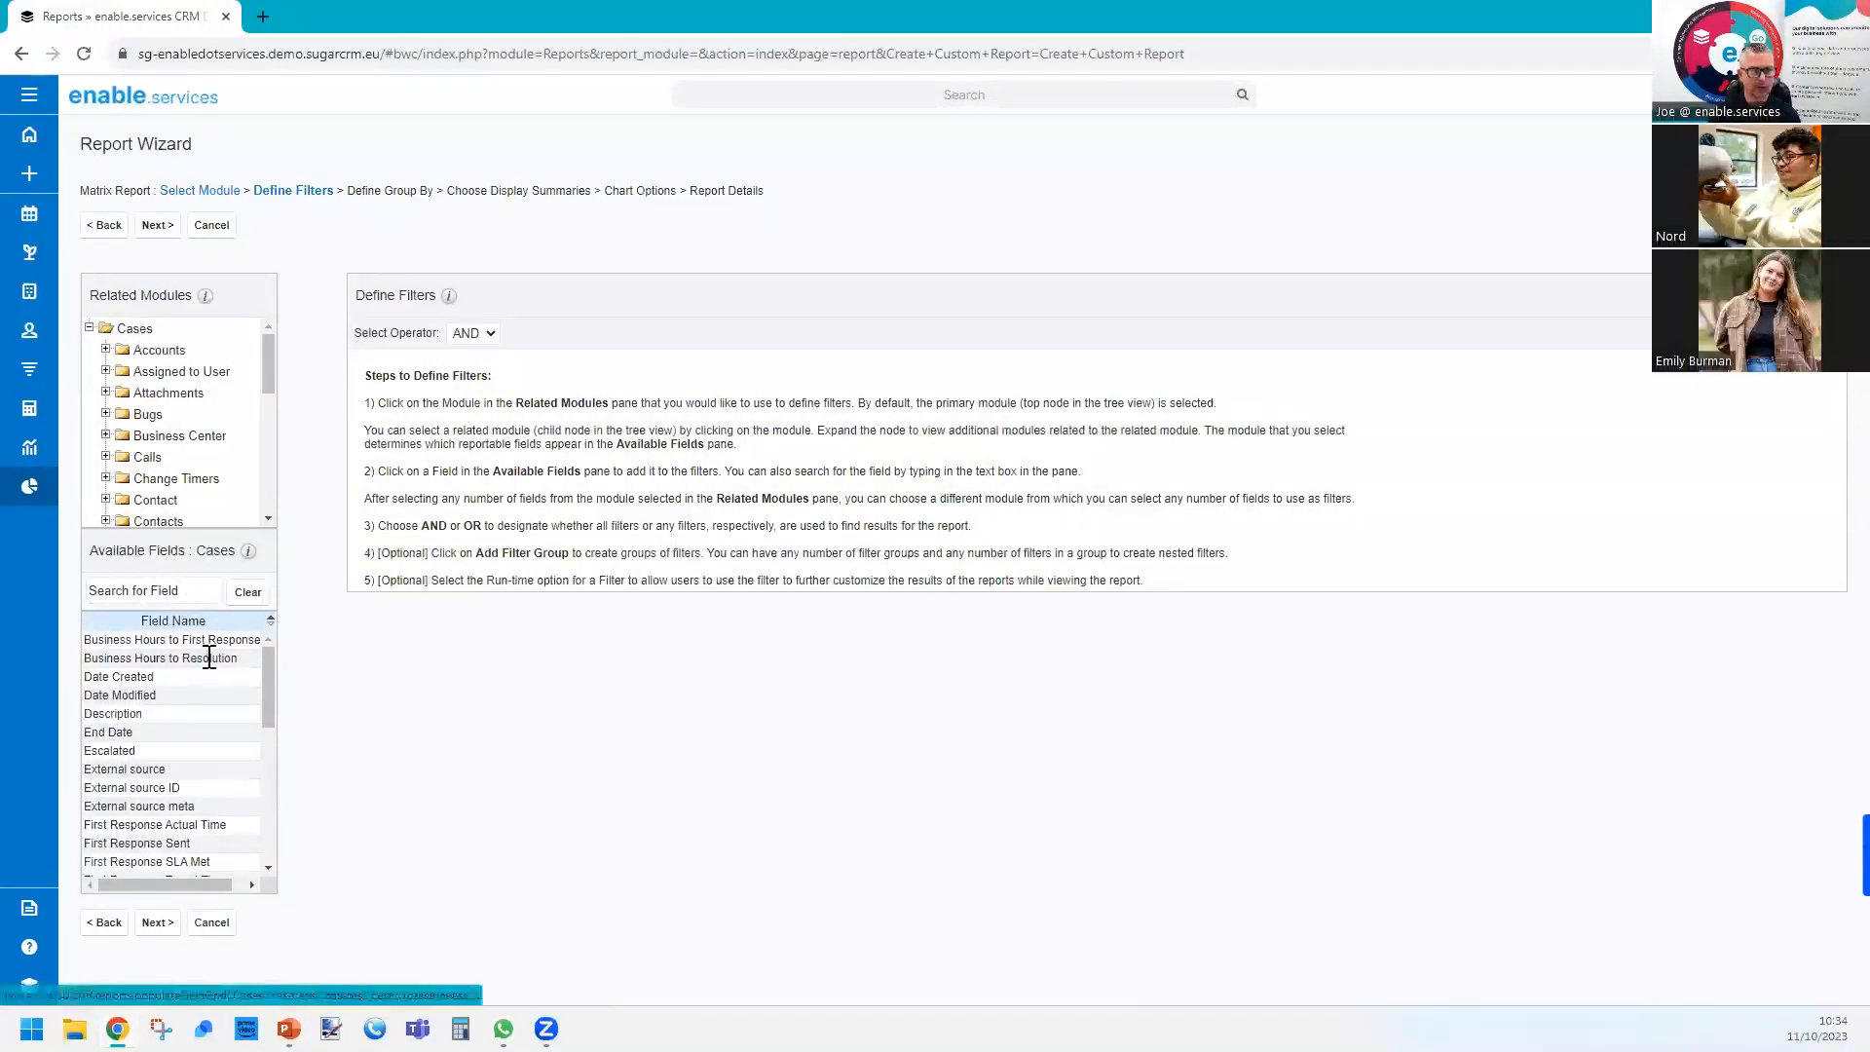
Filter the cases to Date Created This Year and continue to the group-by definition.
{"action": "left_click", "coordinate": [164, 592]}
{"action": "type", "text": "date"}
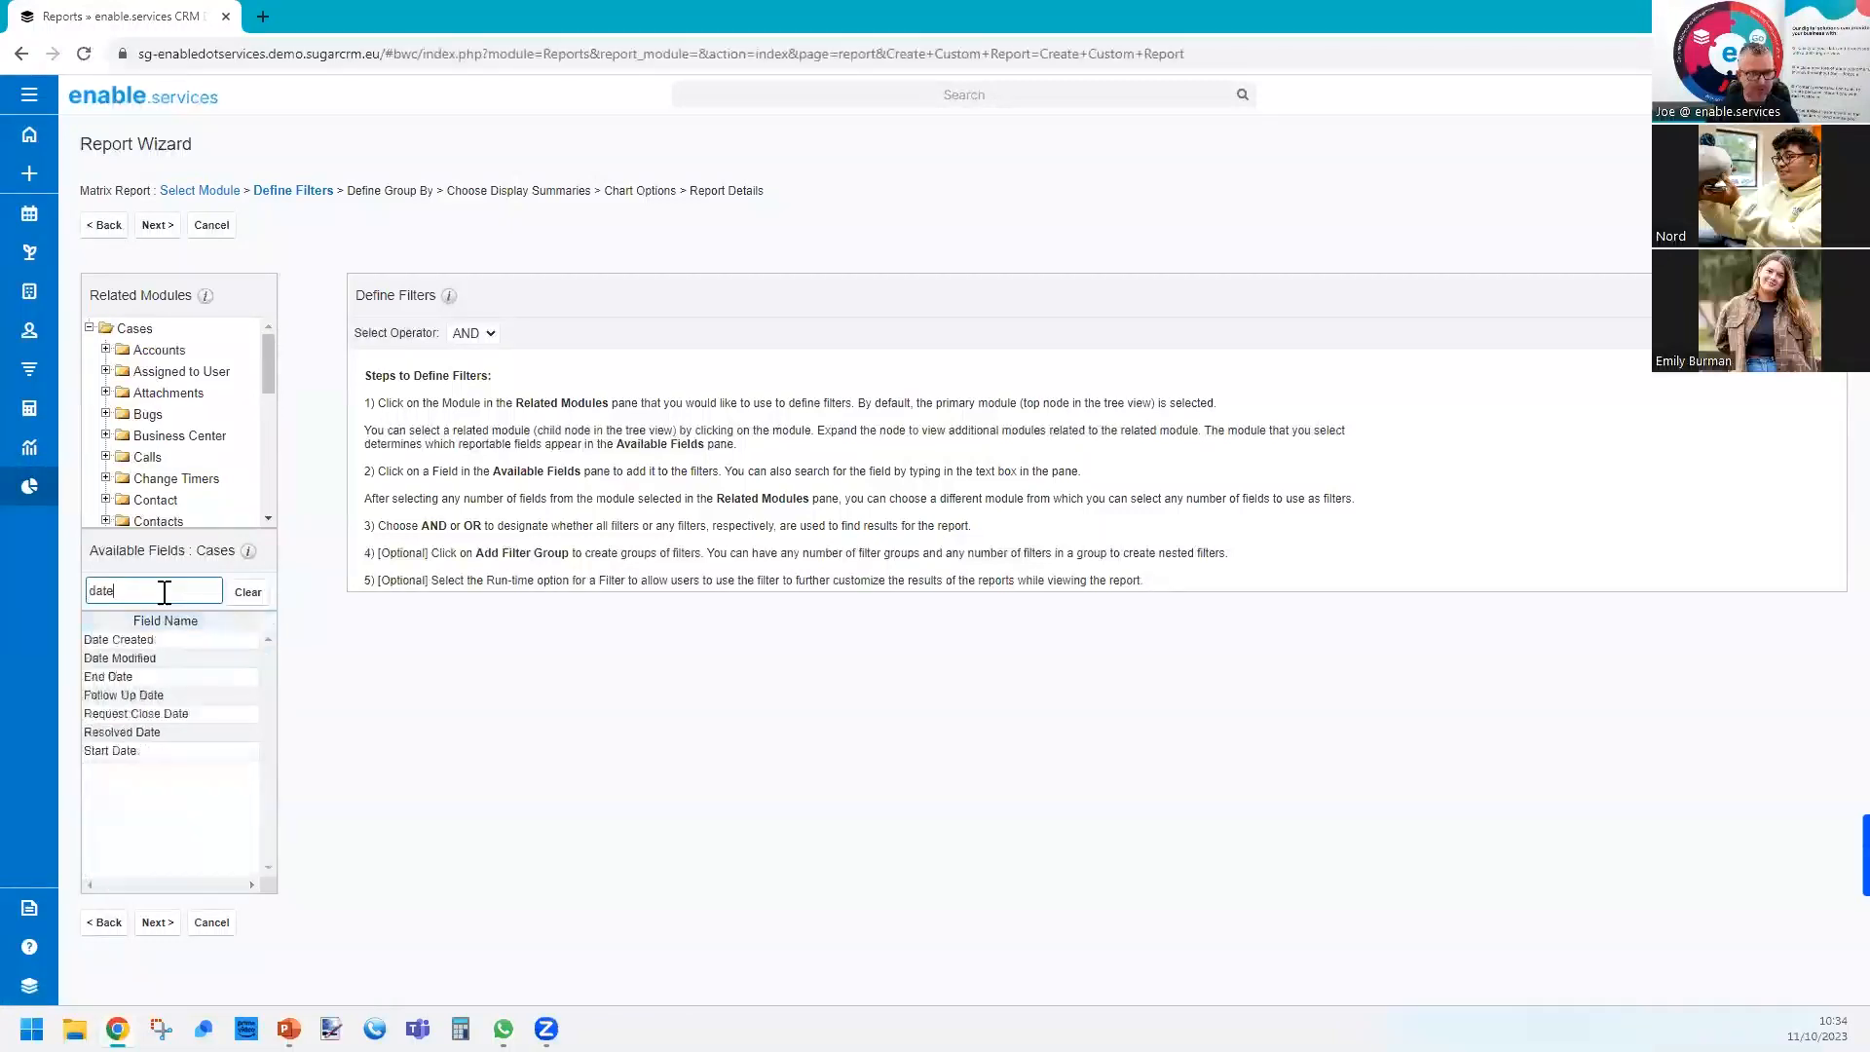
{"action": "left_click", "coordinate": [172, 642]}
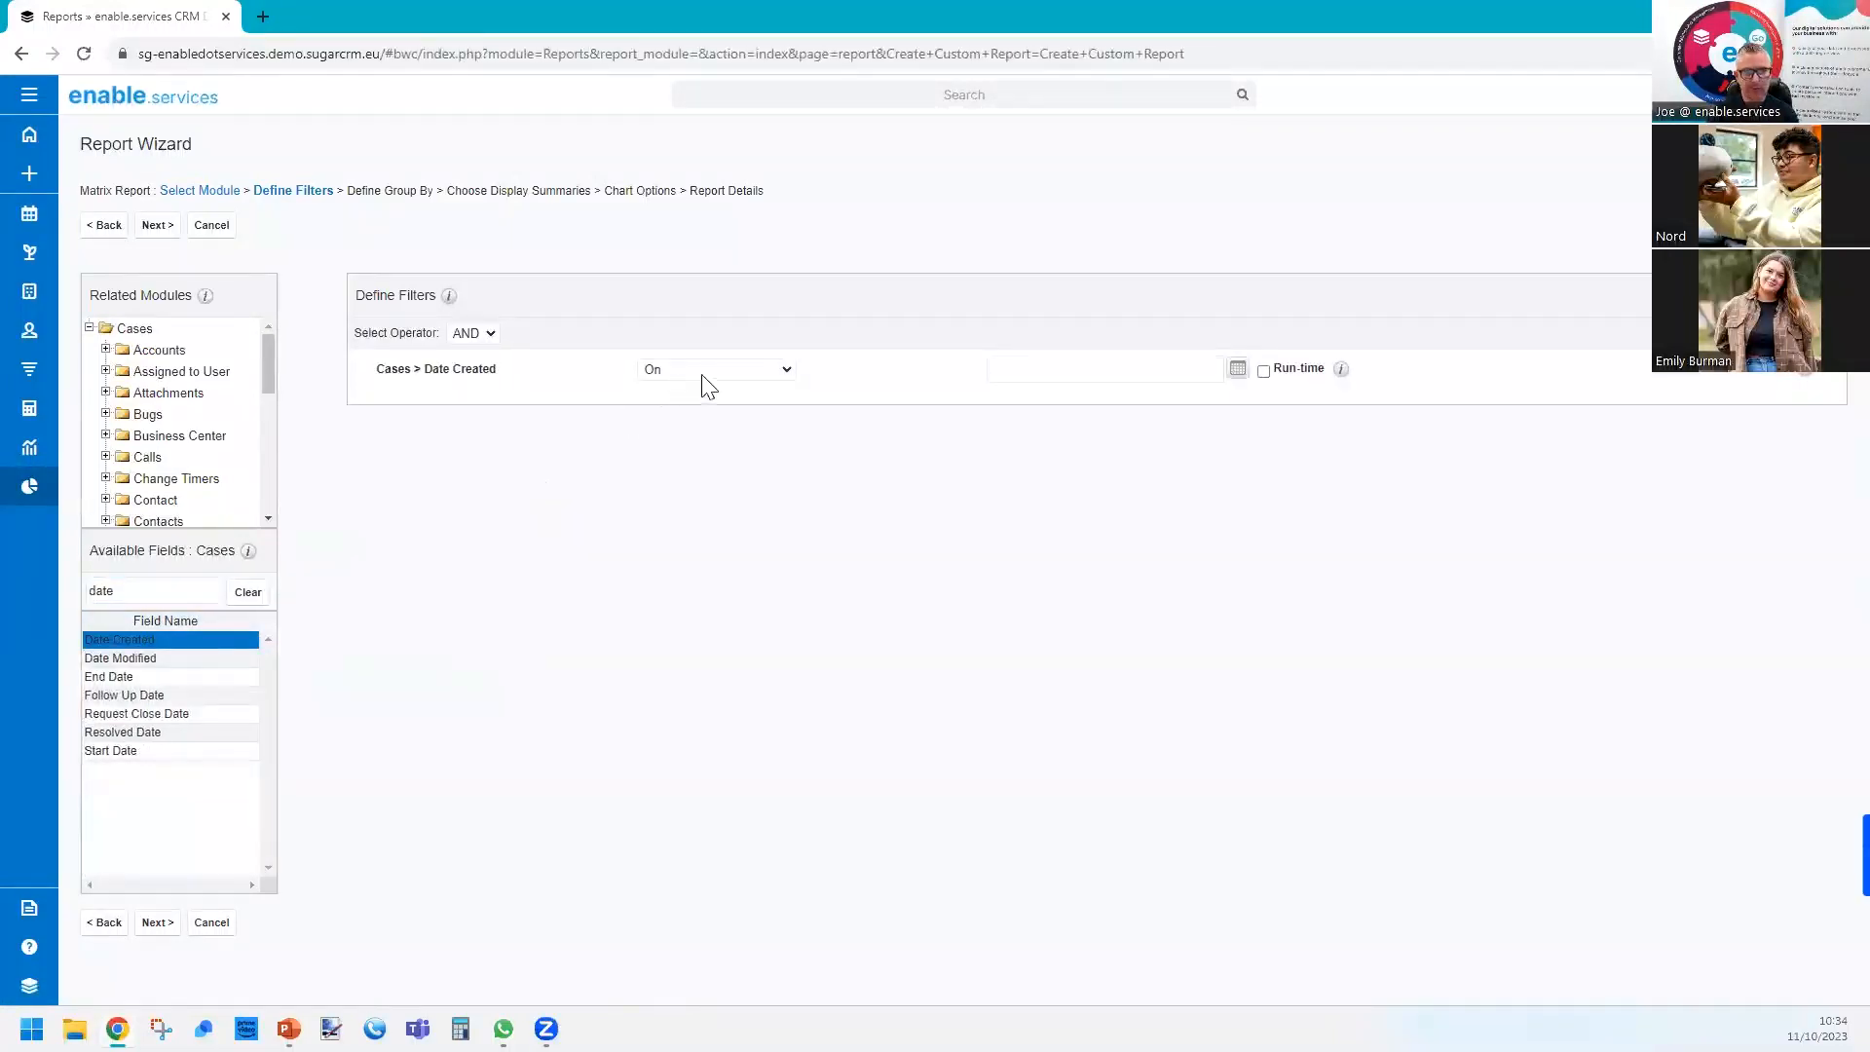
{"action": "left_click", "coordinate": [747, 369]}
{"action": "left_click_drag", "start_coordinate": [789, 513], "coordinate": [793, 701]}
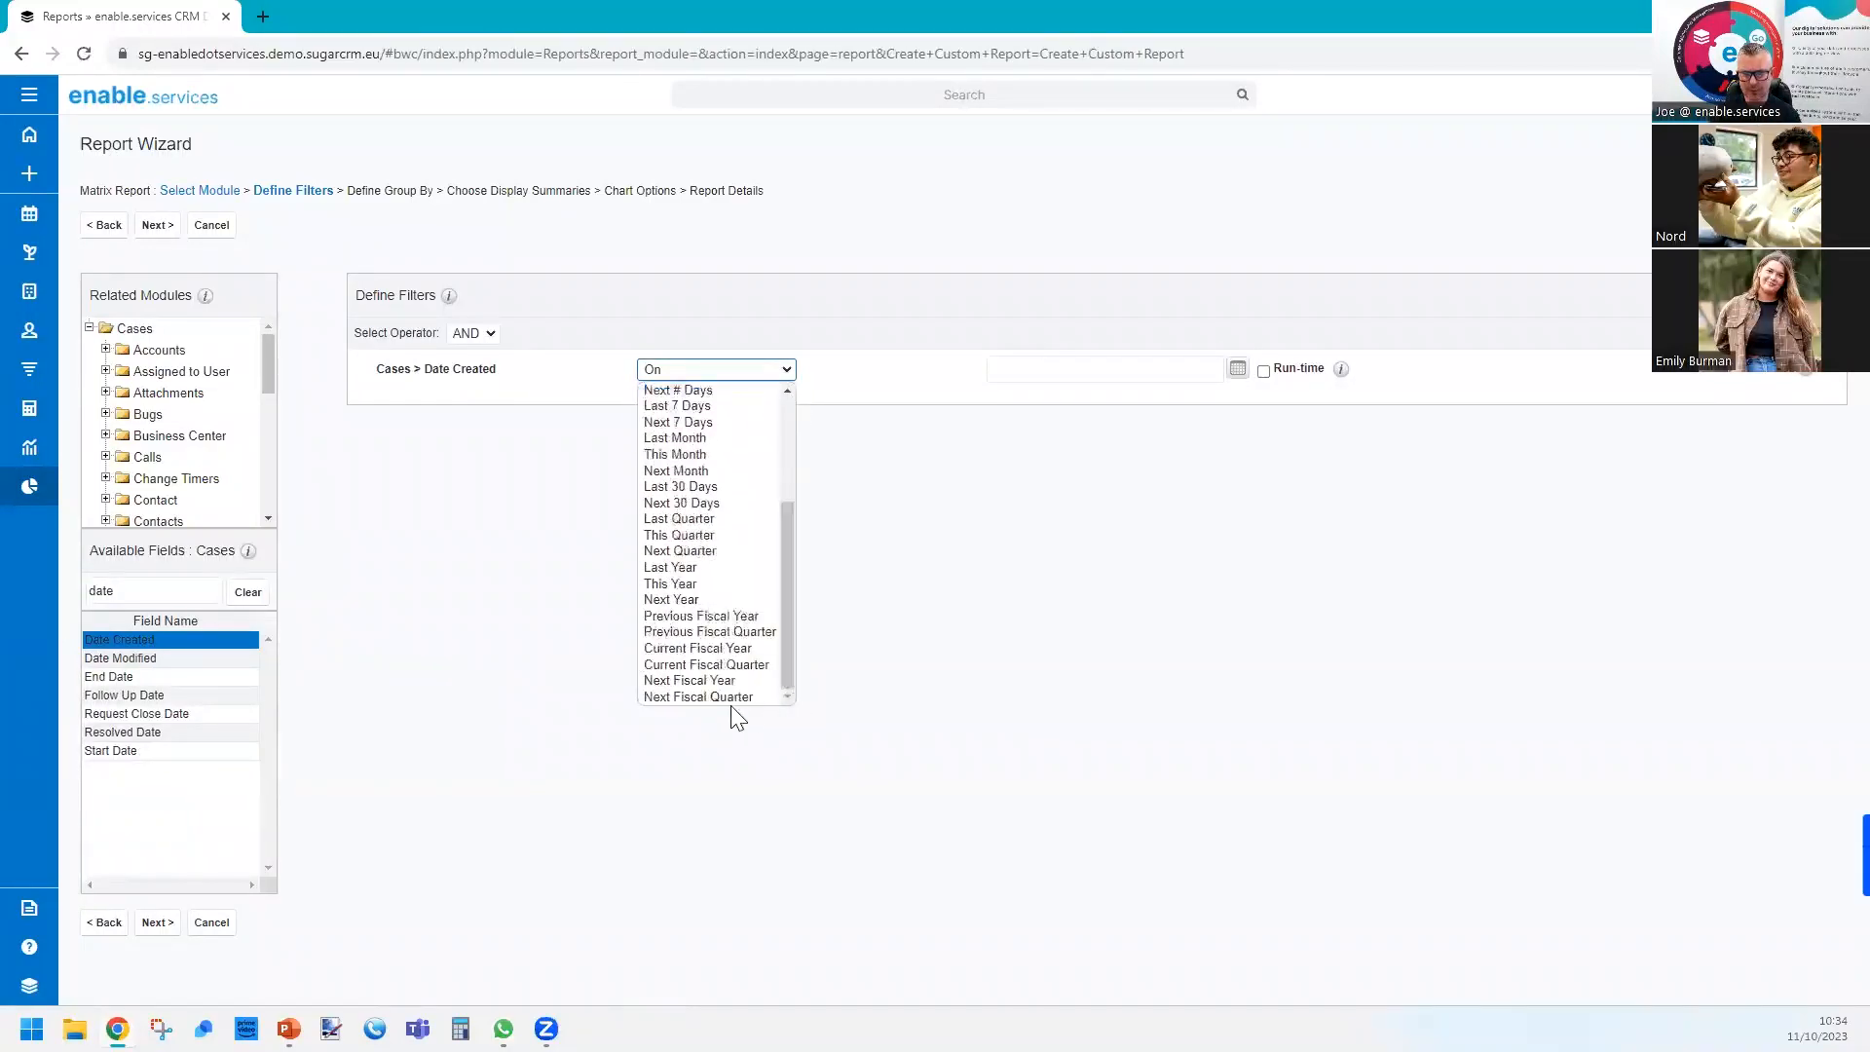
{"action": "left_click", "coordinate": [704, 582]}
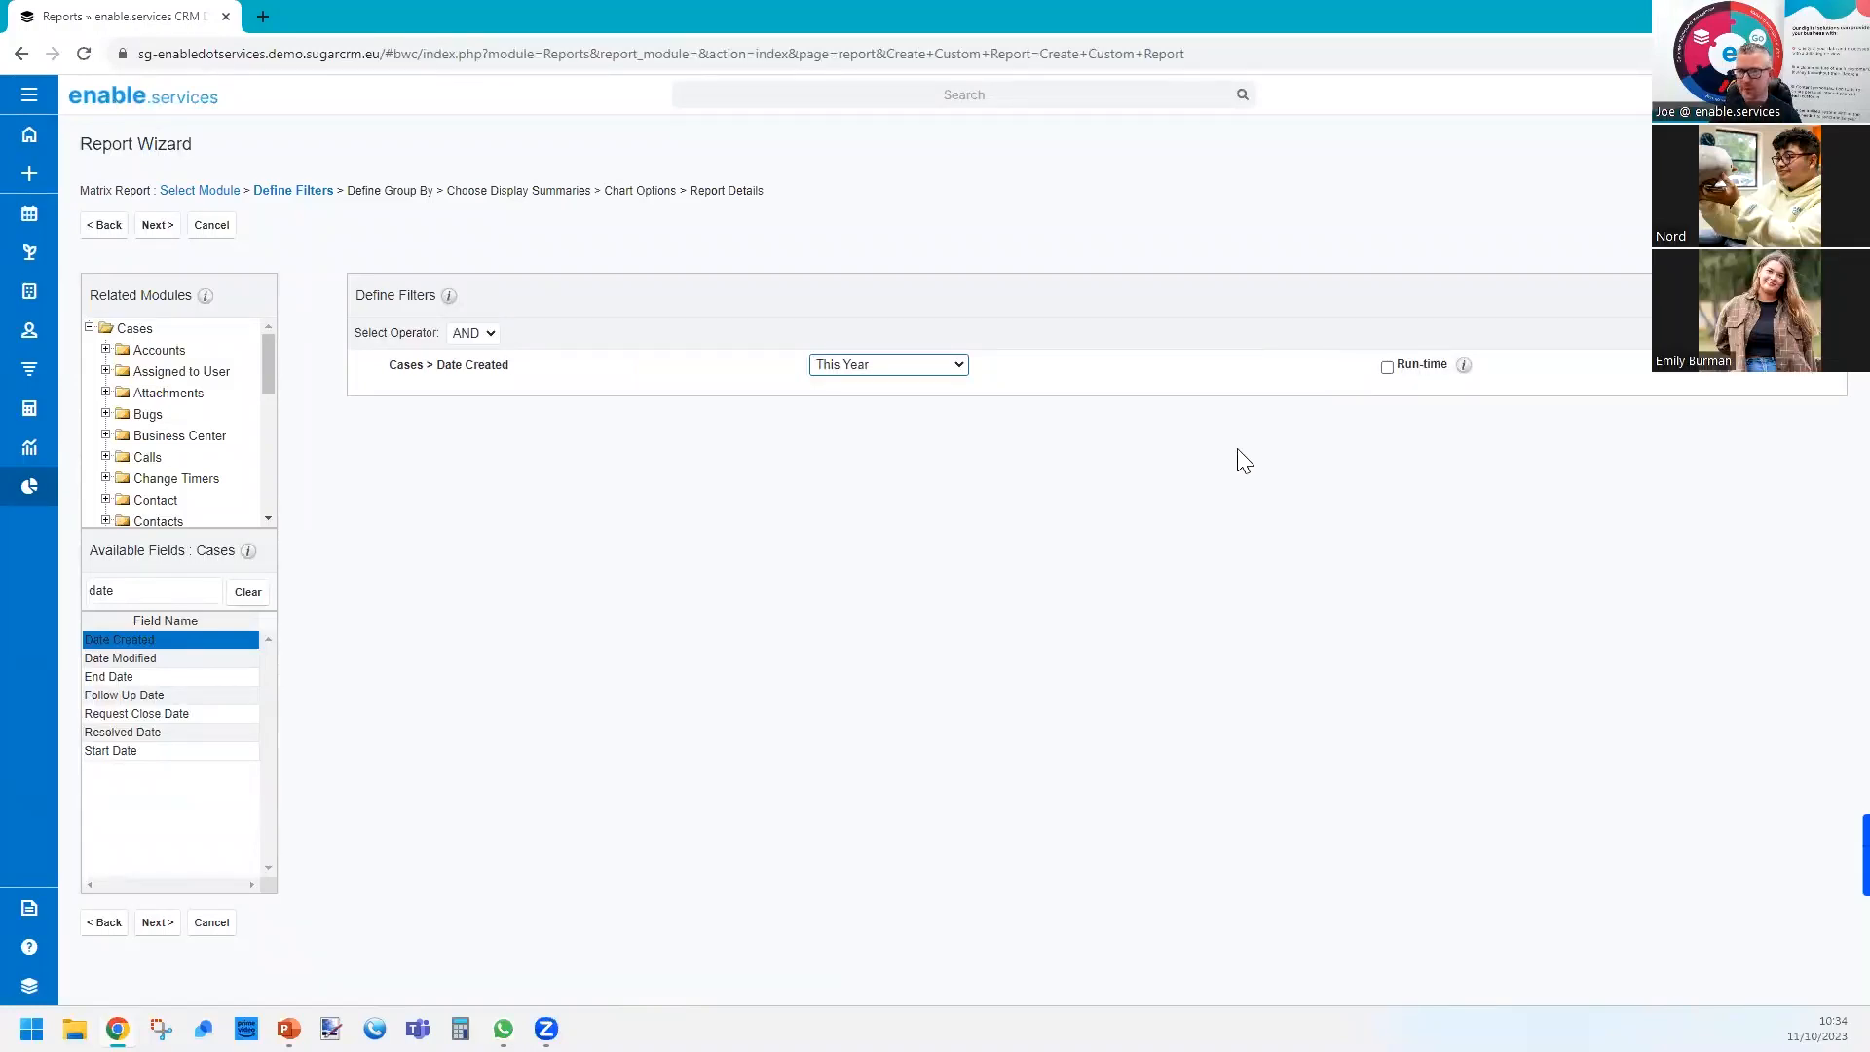
{"action": "left_click", "coordinate": [156, 234]}
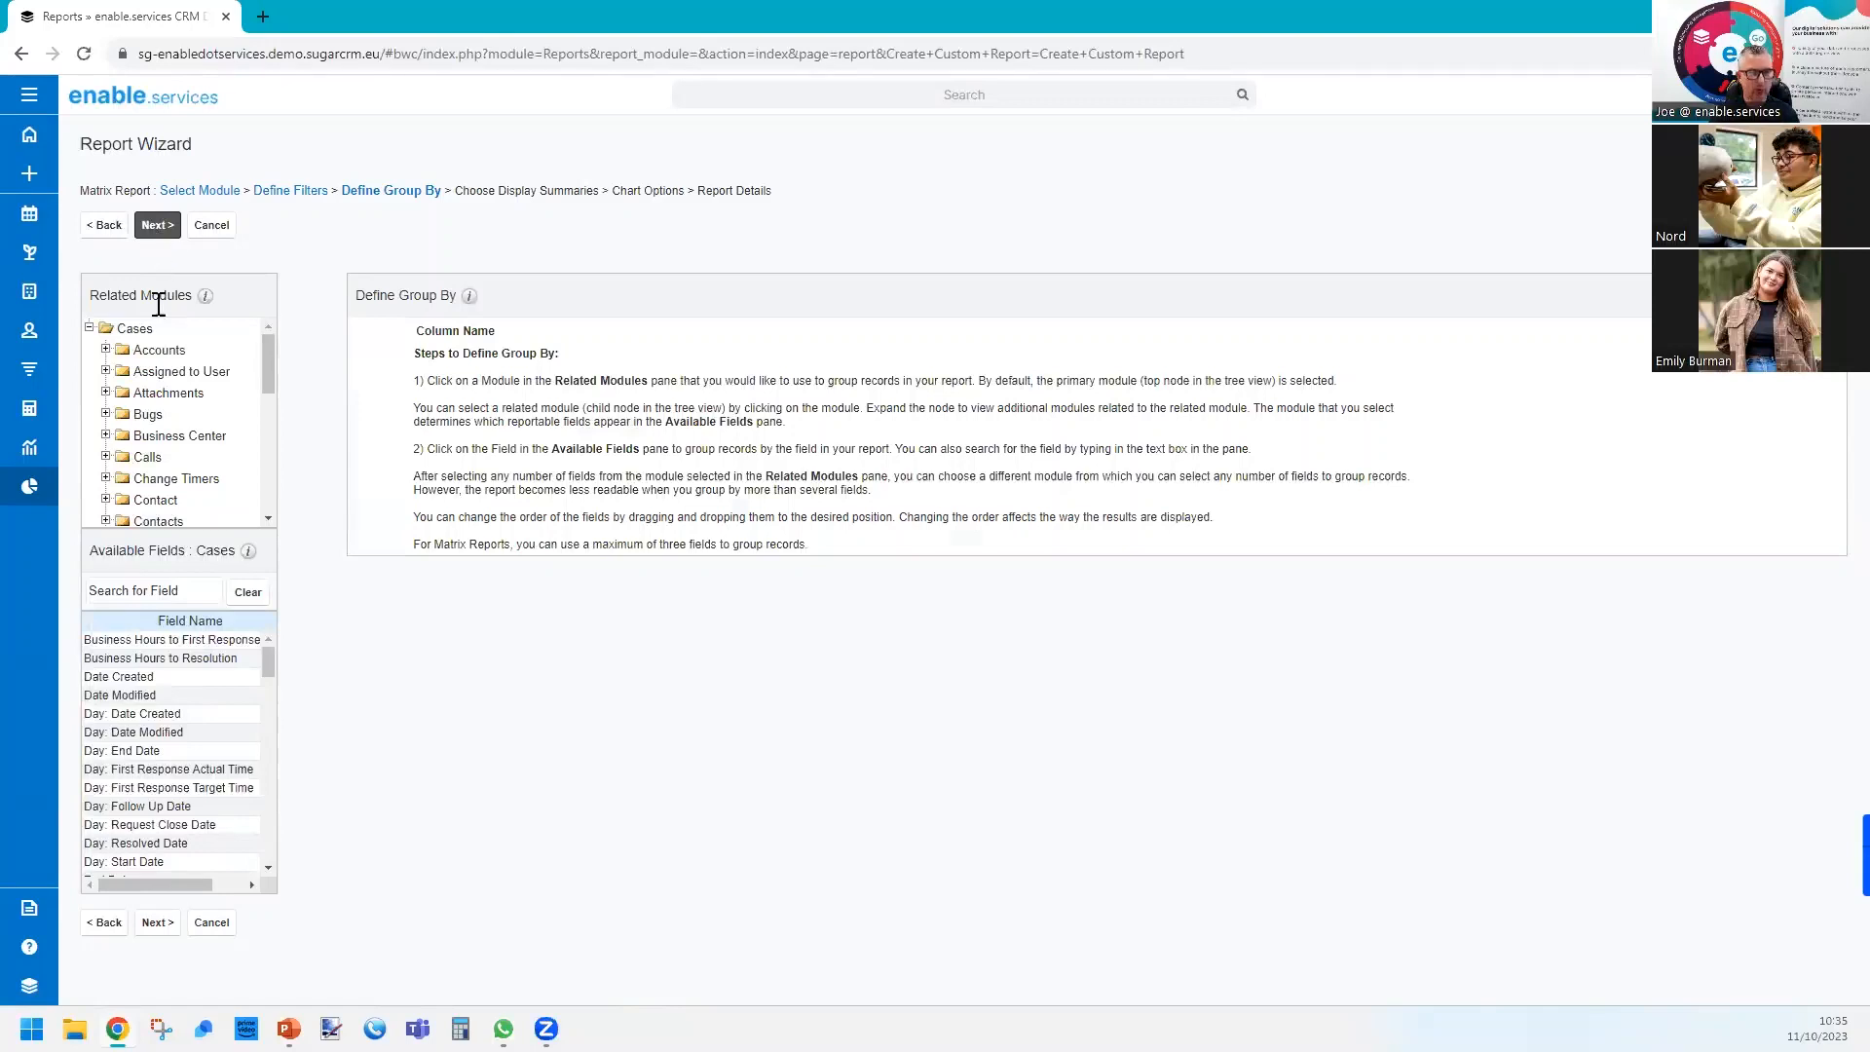
Group the report by User Name from the Assigned to User related module, and clear the field search.
{"action": "left_click", "coordinate": [164, 379]}
{"action": "left_click", "coordinate": [153, 618]}
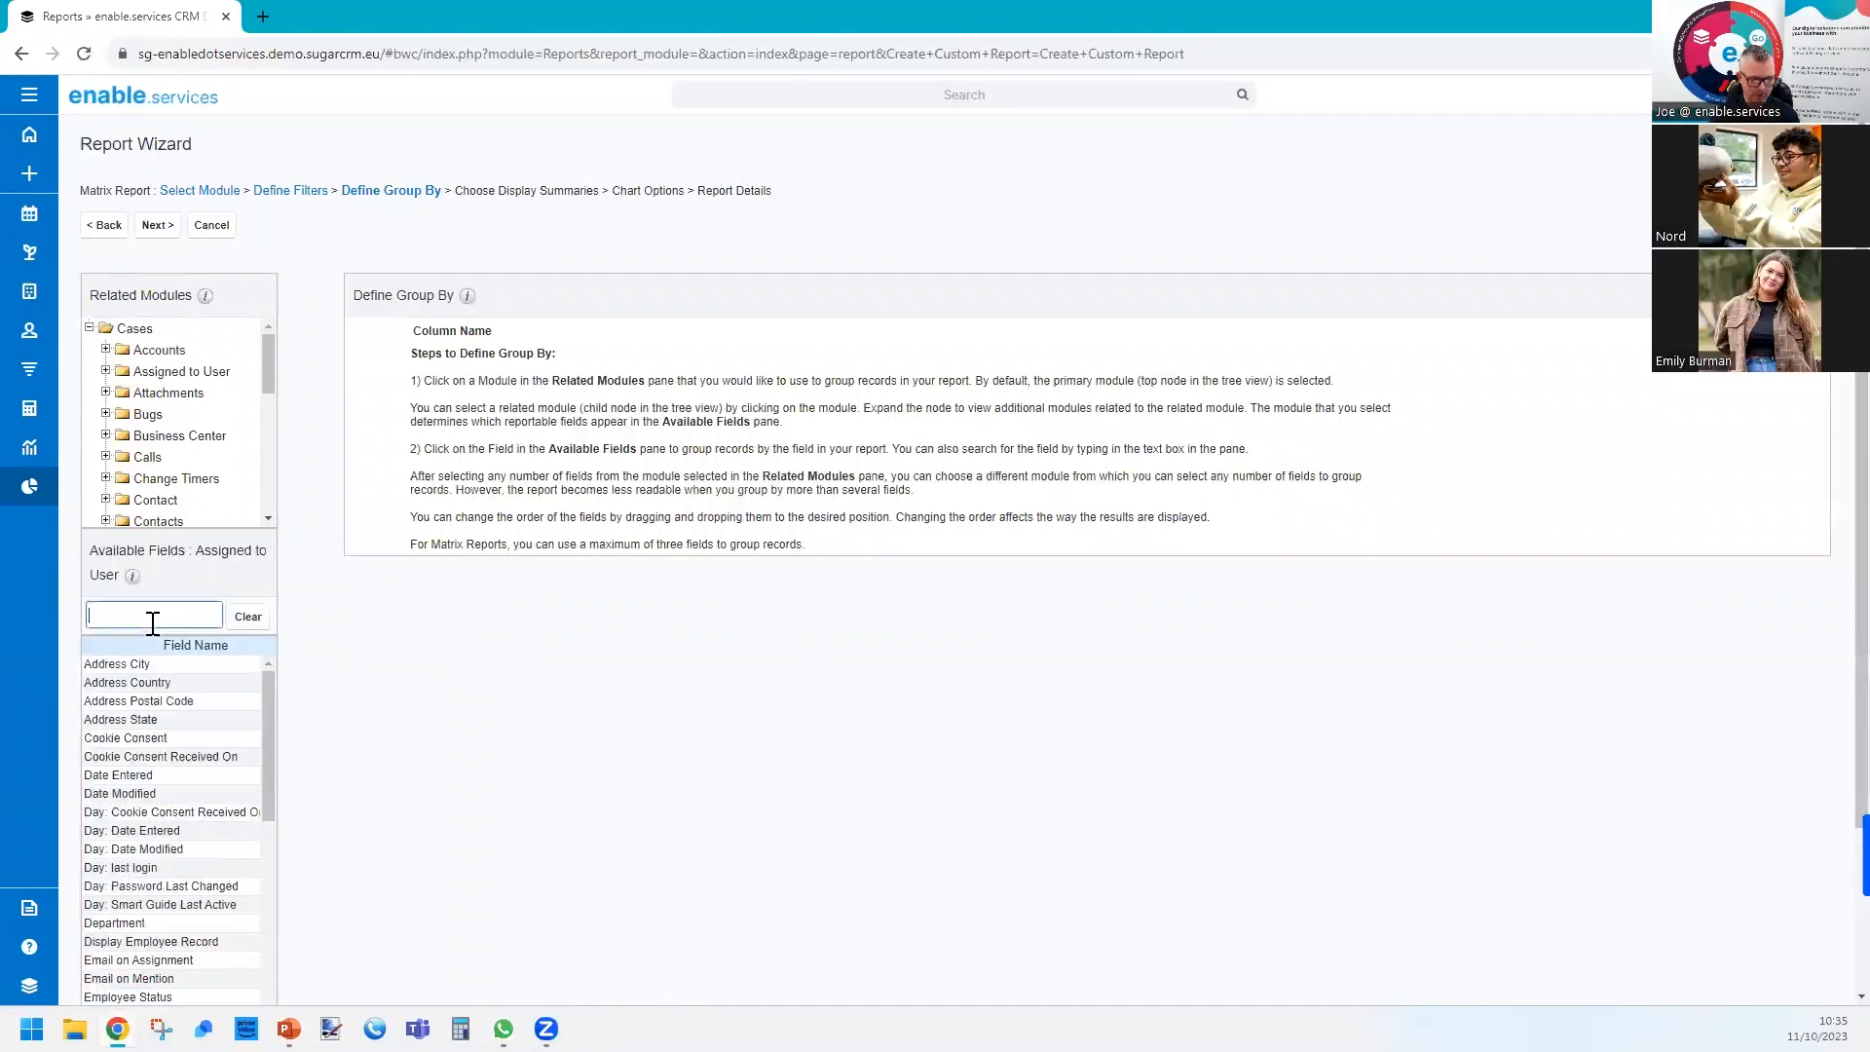
{"action": "type", "text": "us"}
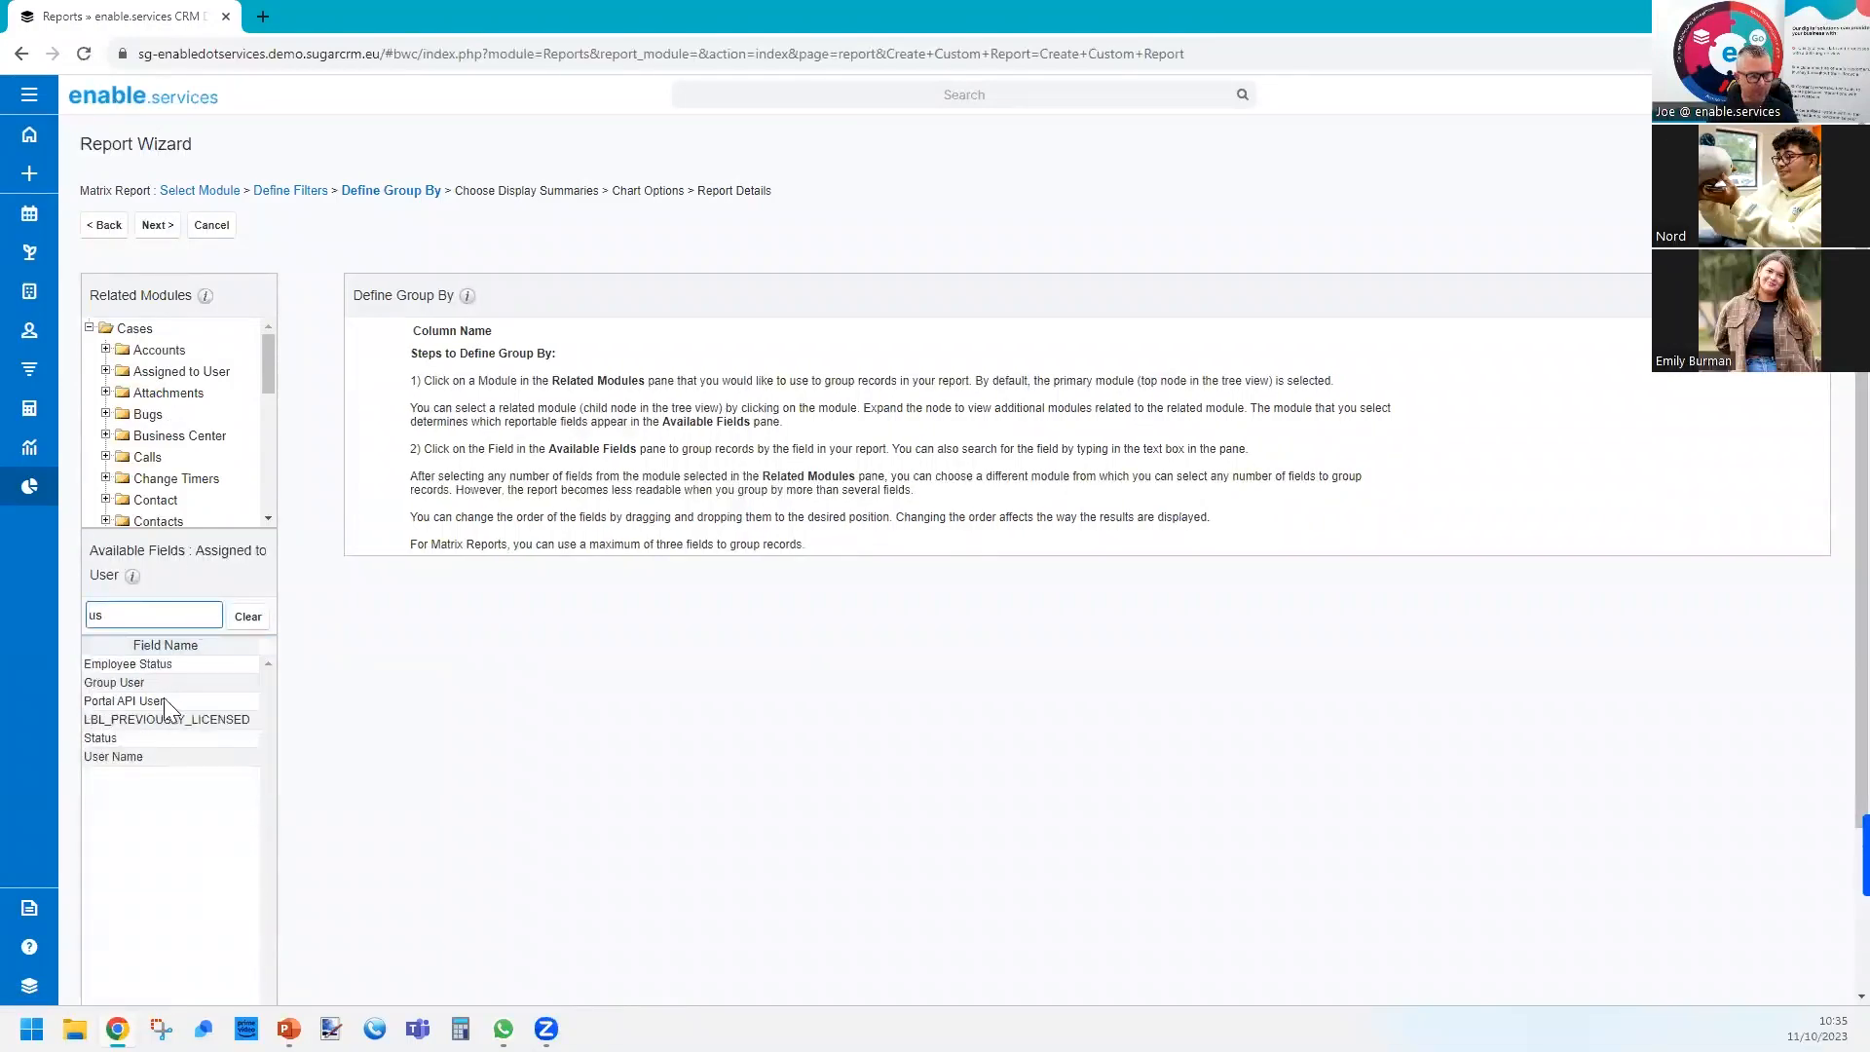
{"action": "left_click", "coordinate": [122, 756]}
{"action": "left_click", "coordinate": [247, 618]}
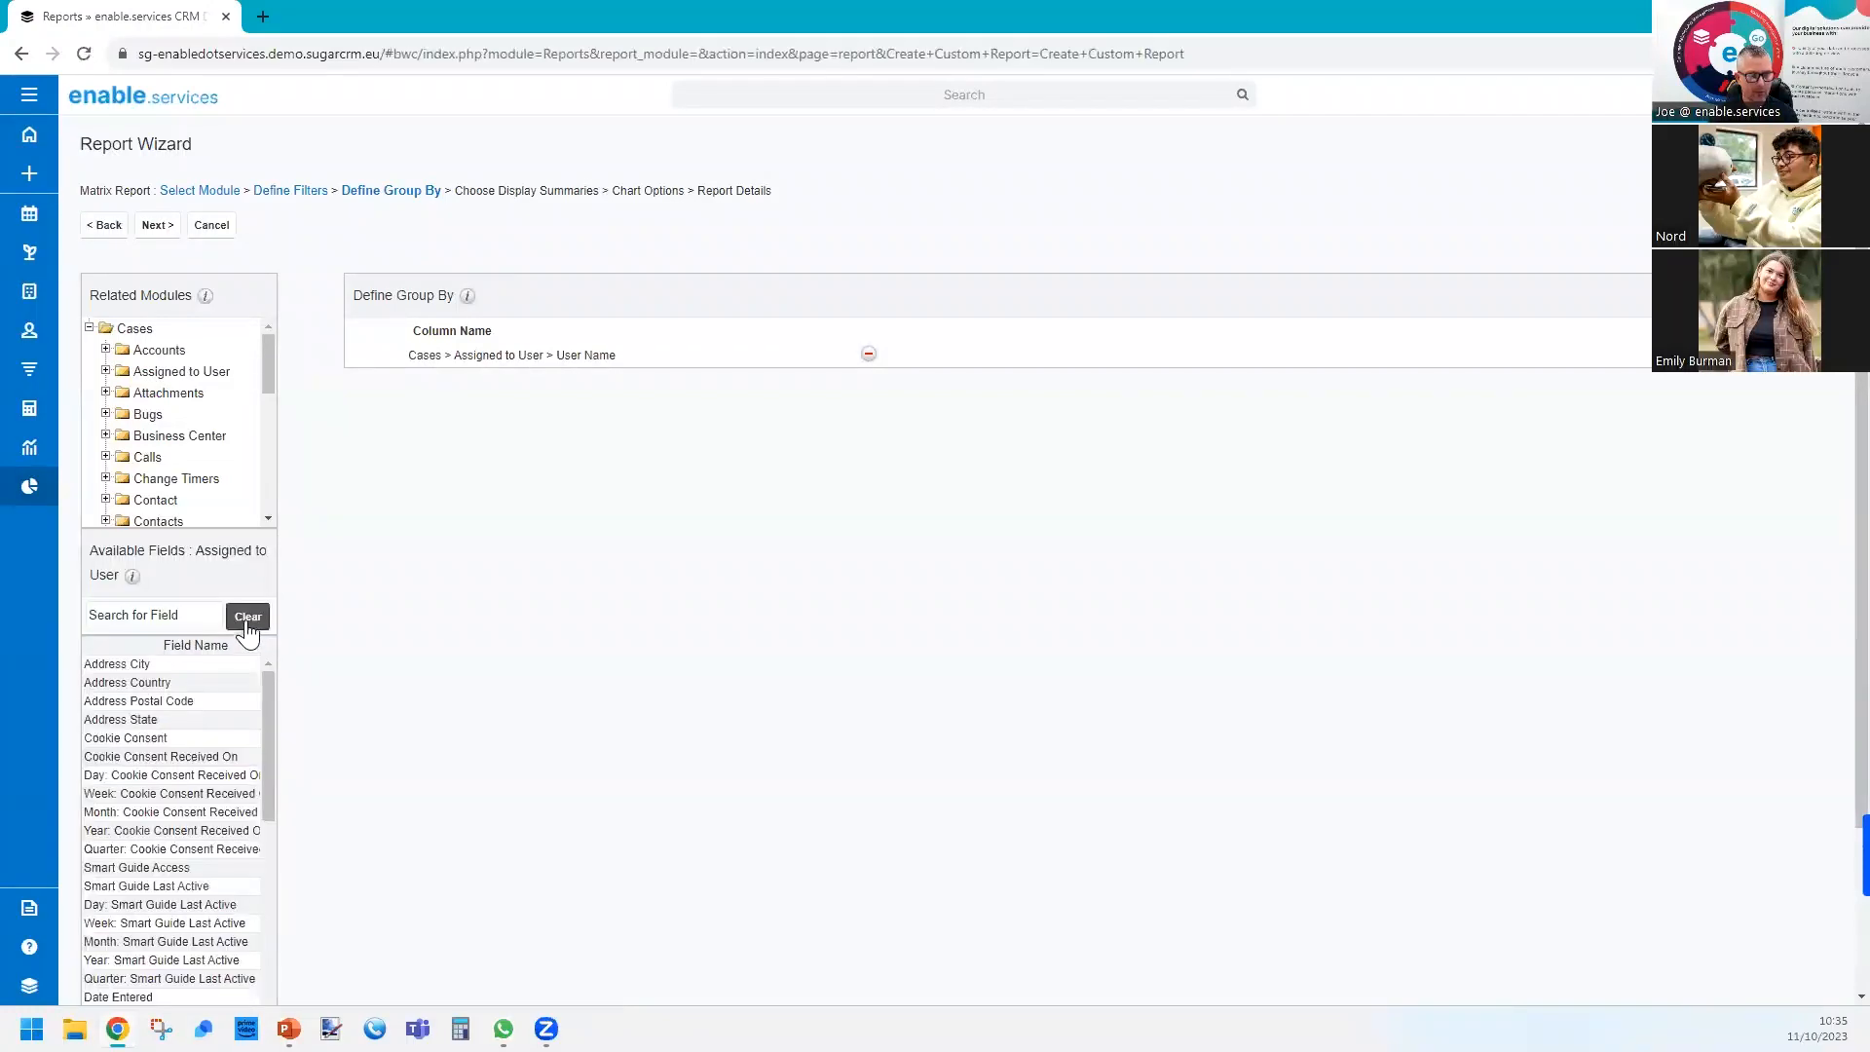
Add the Cases Status field as the second grouping and continue to the display summaries.
{"action": "left_click", "coordinate": [135, 330]}
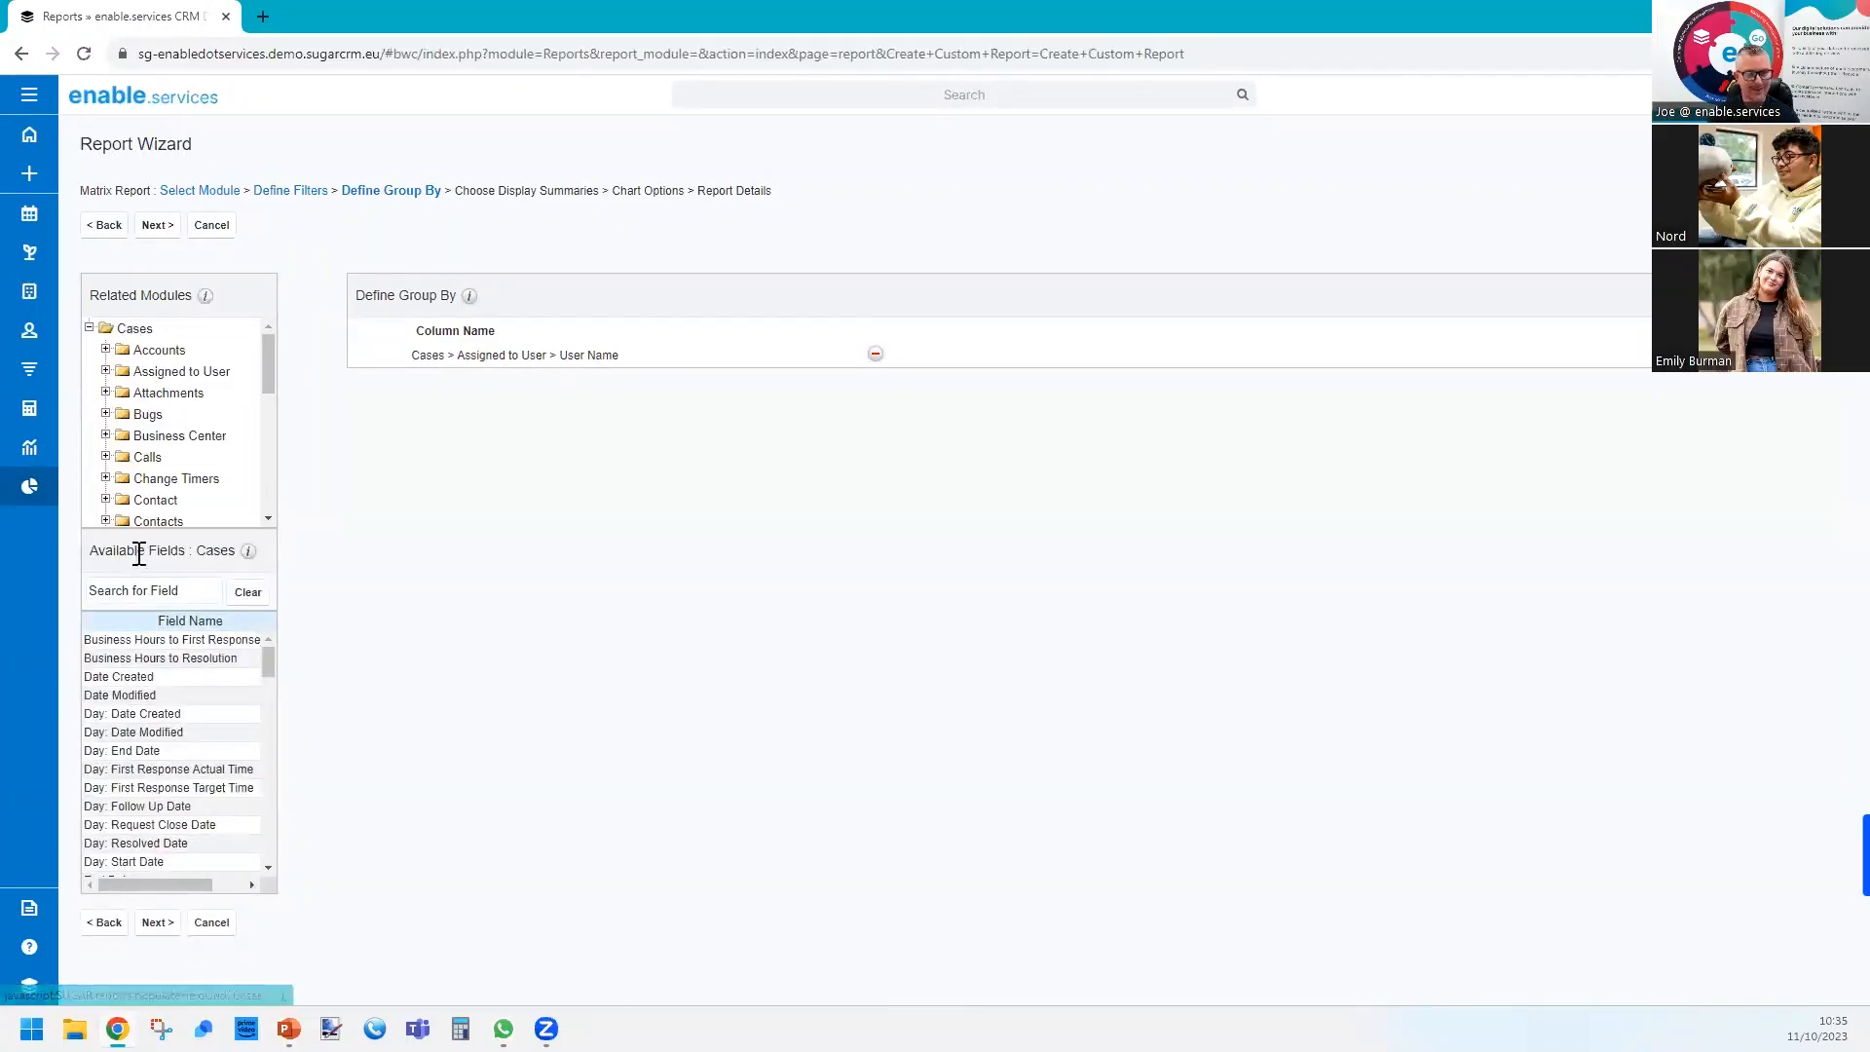
{"action": "left_click", "coordinate": [145, 589]}
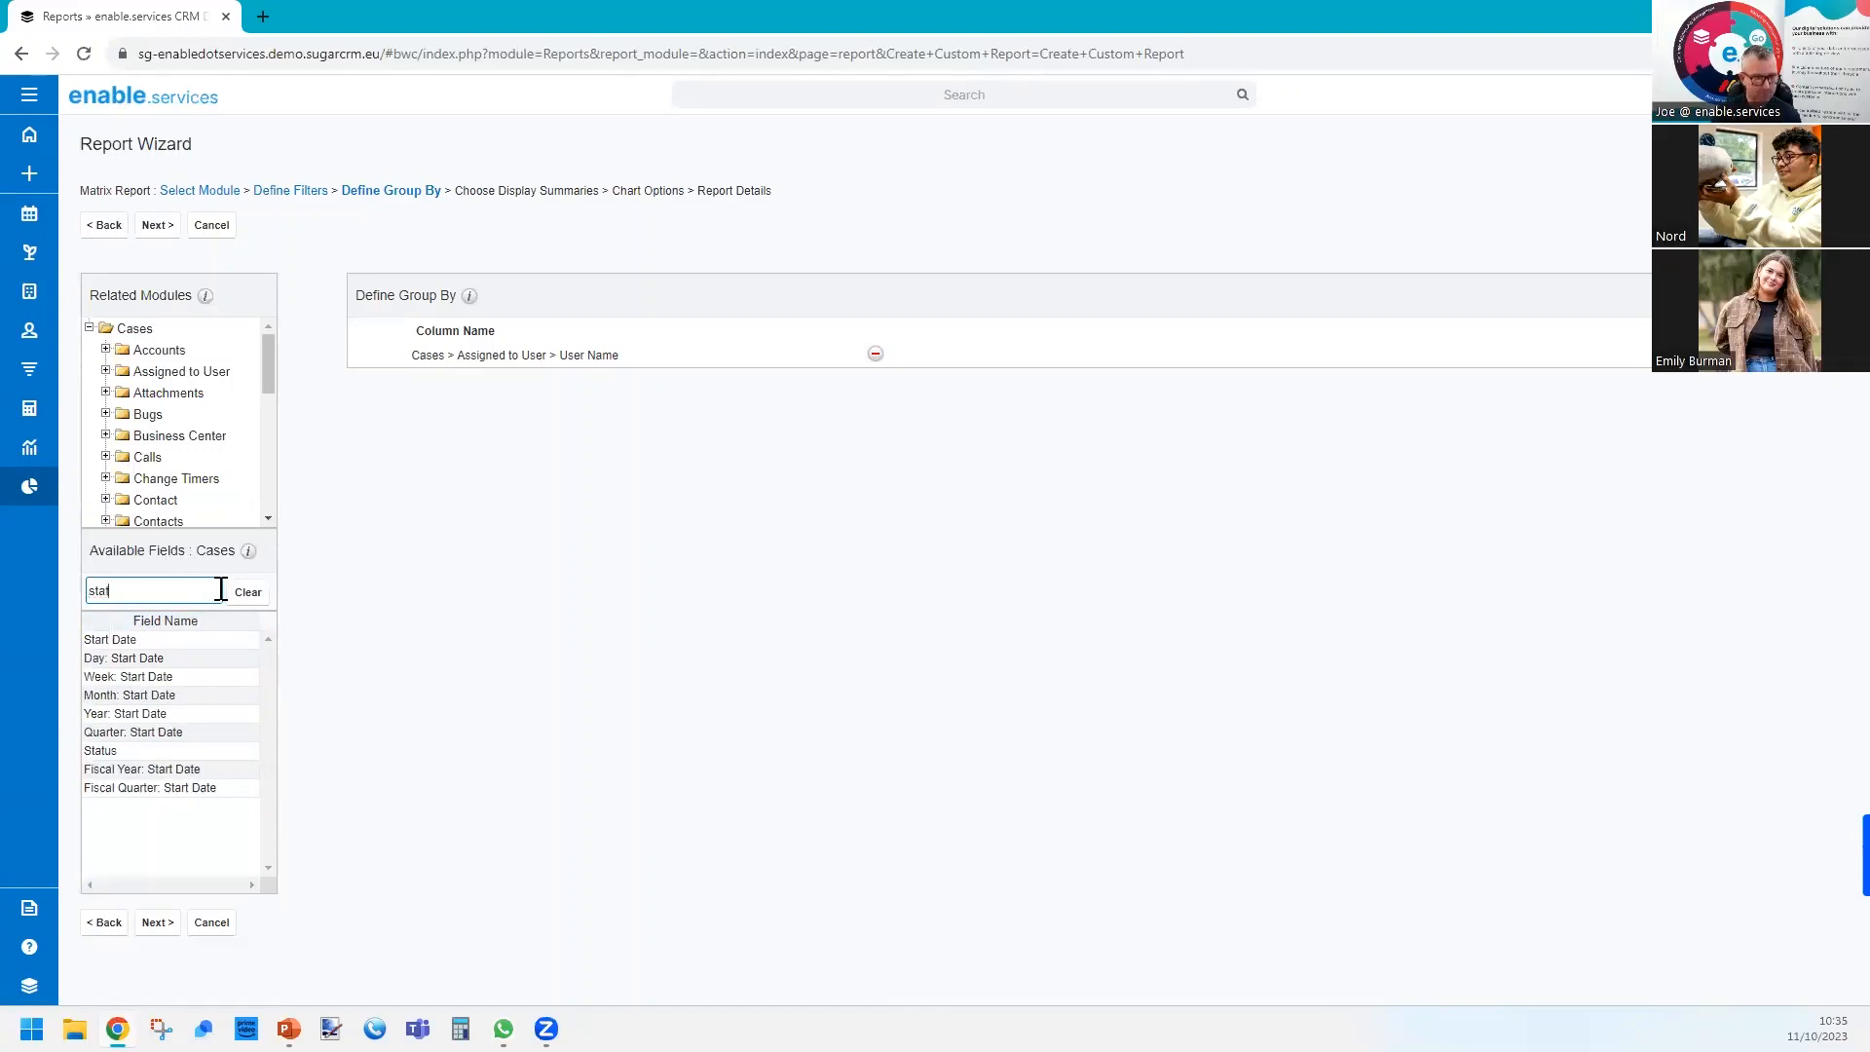
{"action": "double_click", "coordinate": [130, 643]}
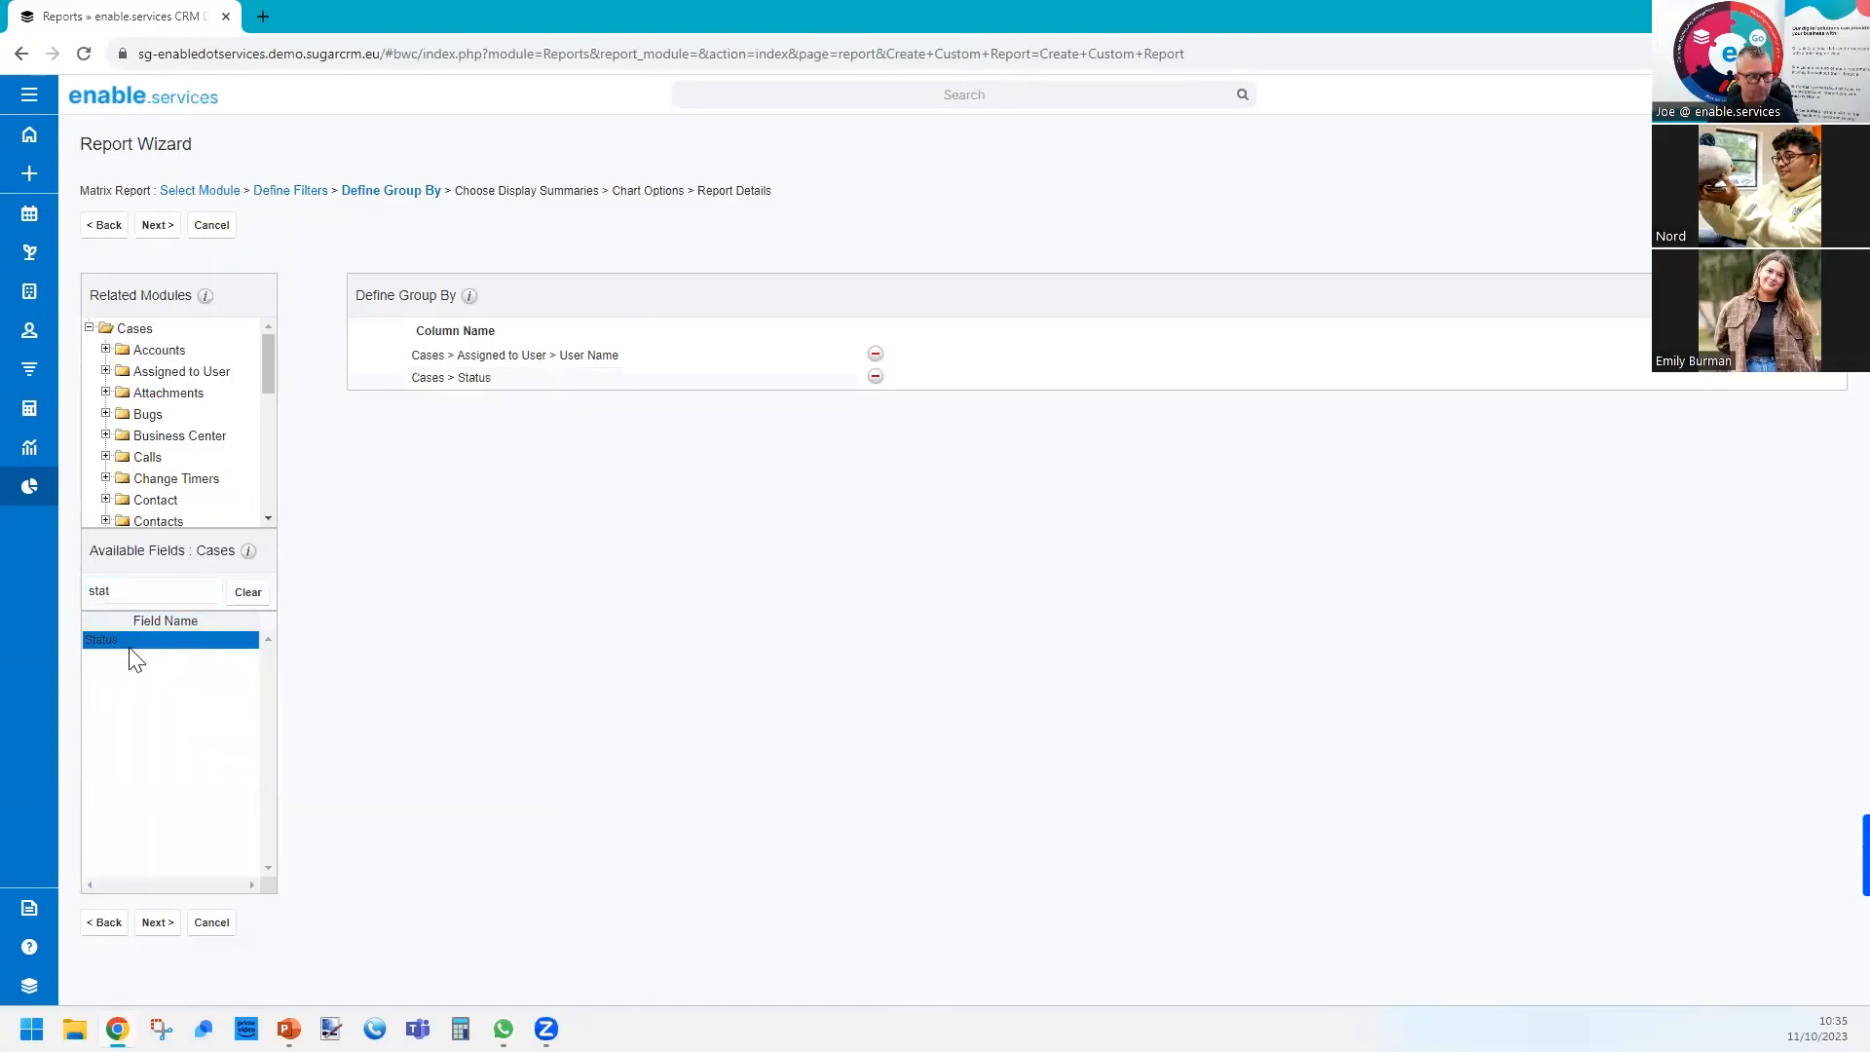
{"action": "left_click", "coordinate": [255, 596]}
{"action": "left_click", "coordinate": [194, 594]}
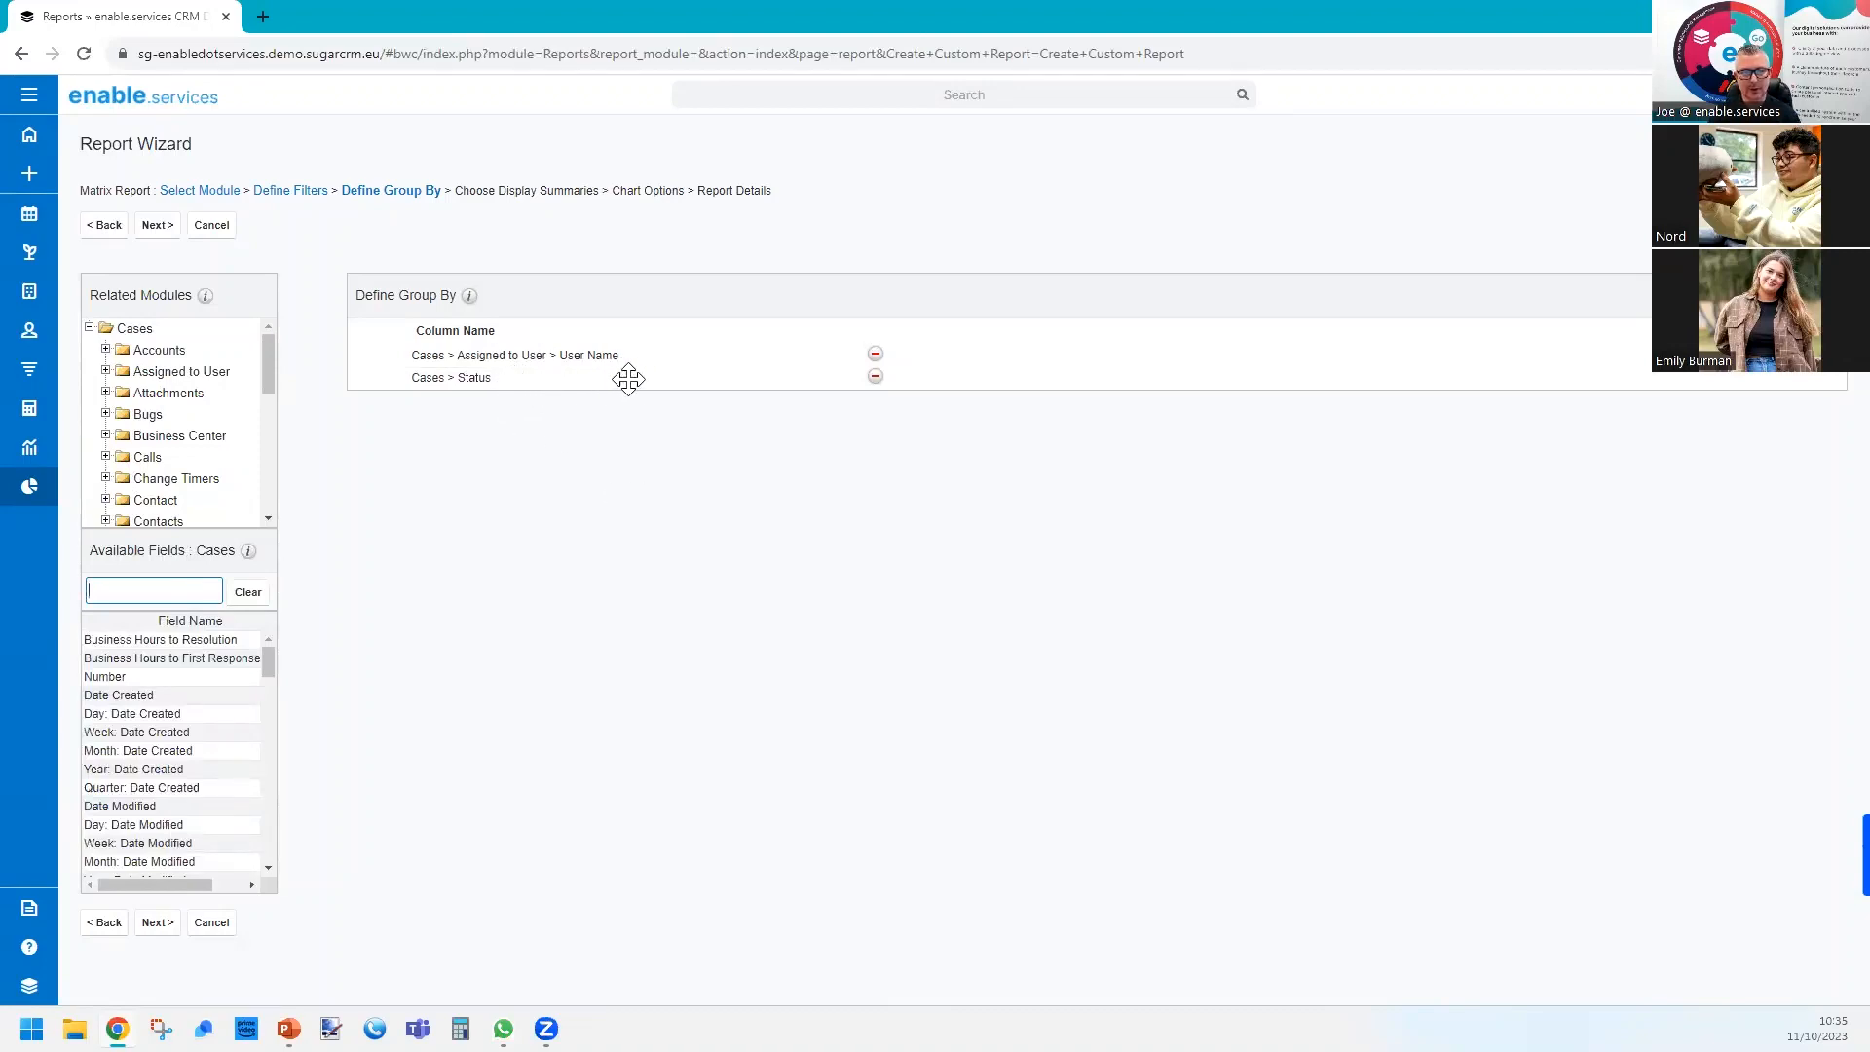
{"action": "left_click", "coordinate": [158, 226]}
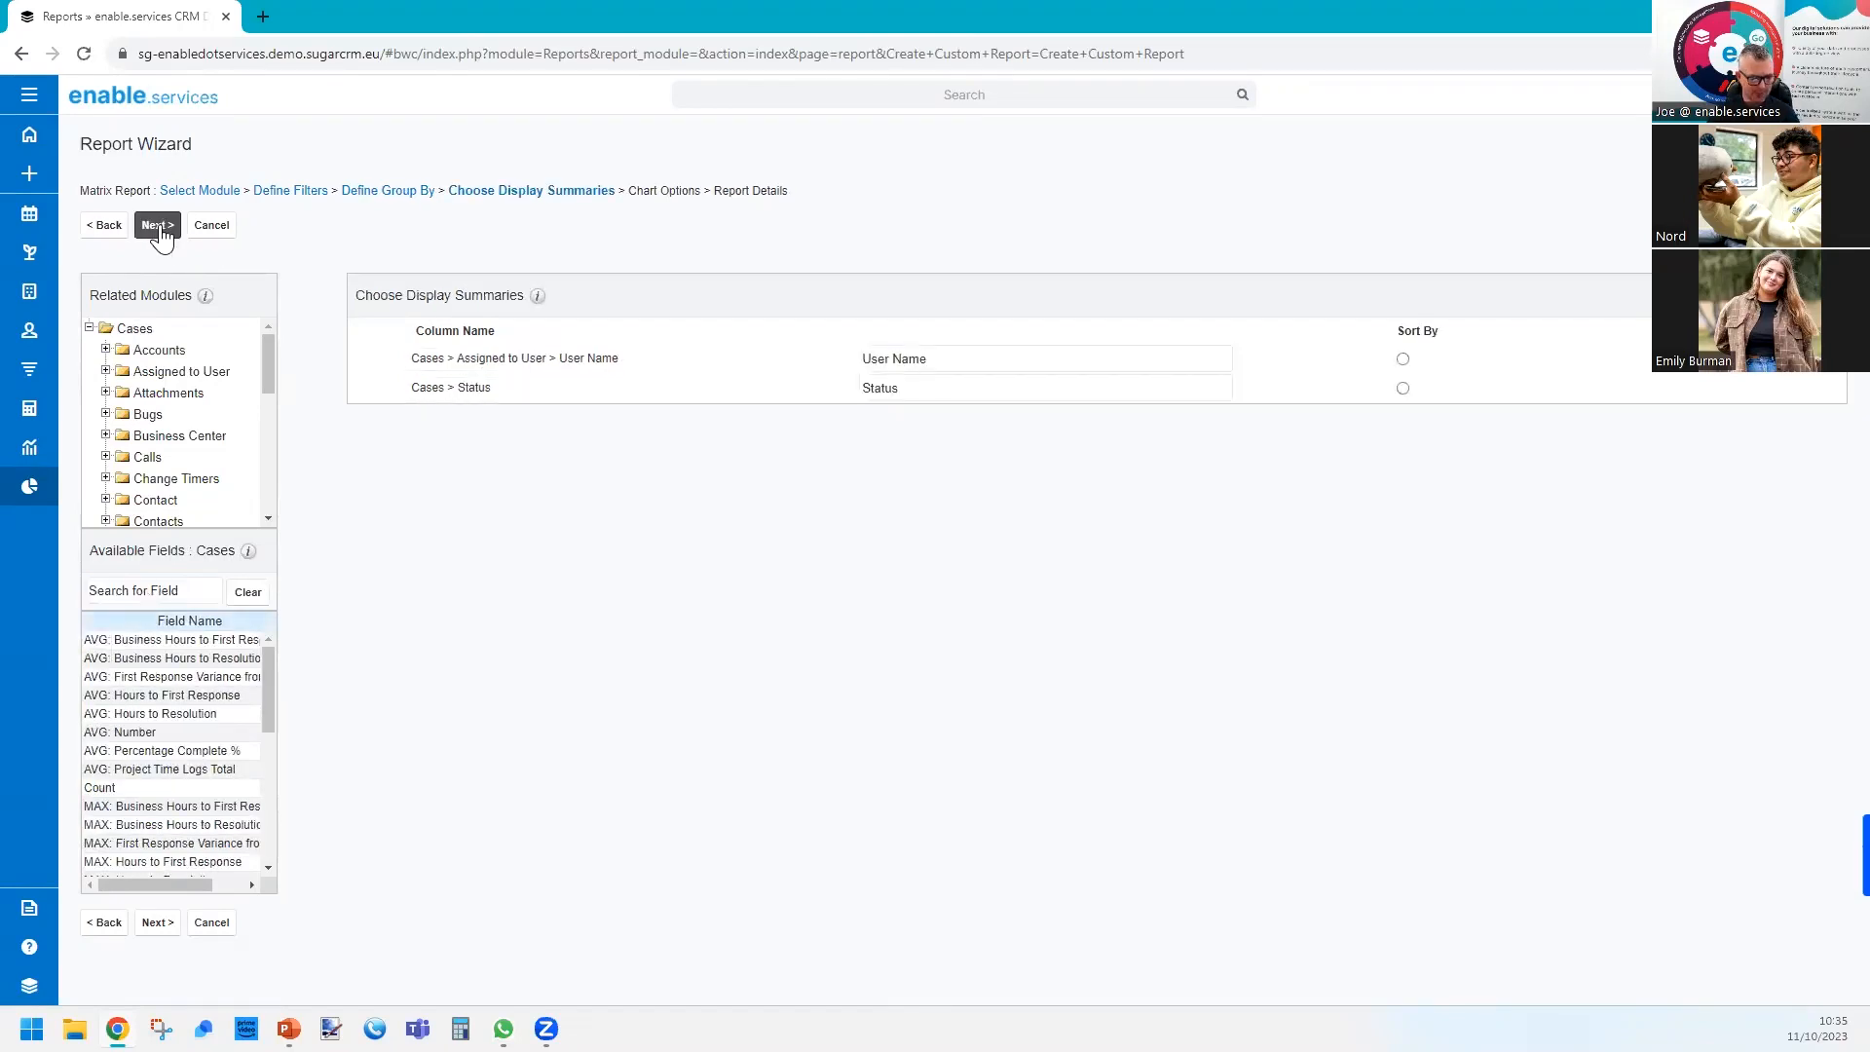
Add Count of cases to the display summaries and continue to the chart options.
{"action": "left_click", "coordinate": [182, 590]}
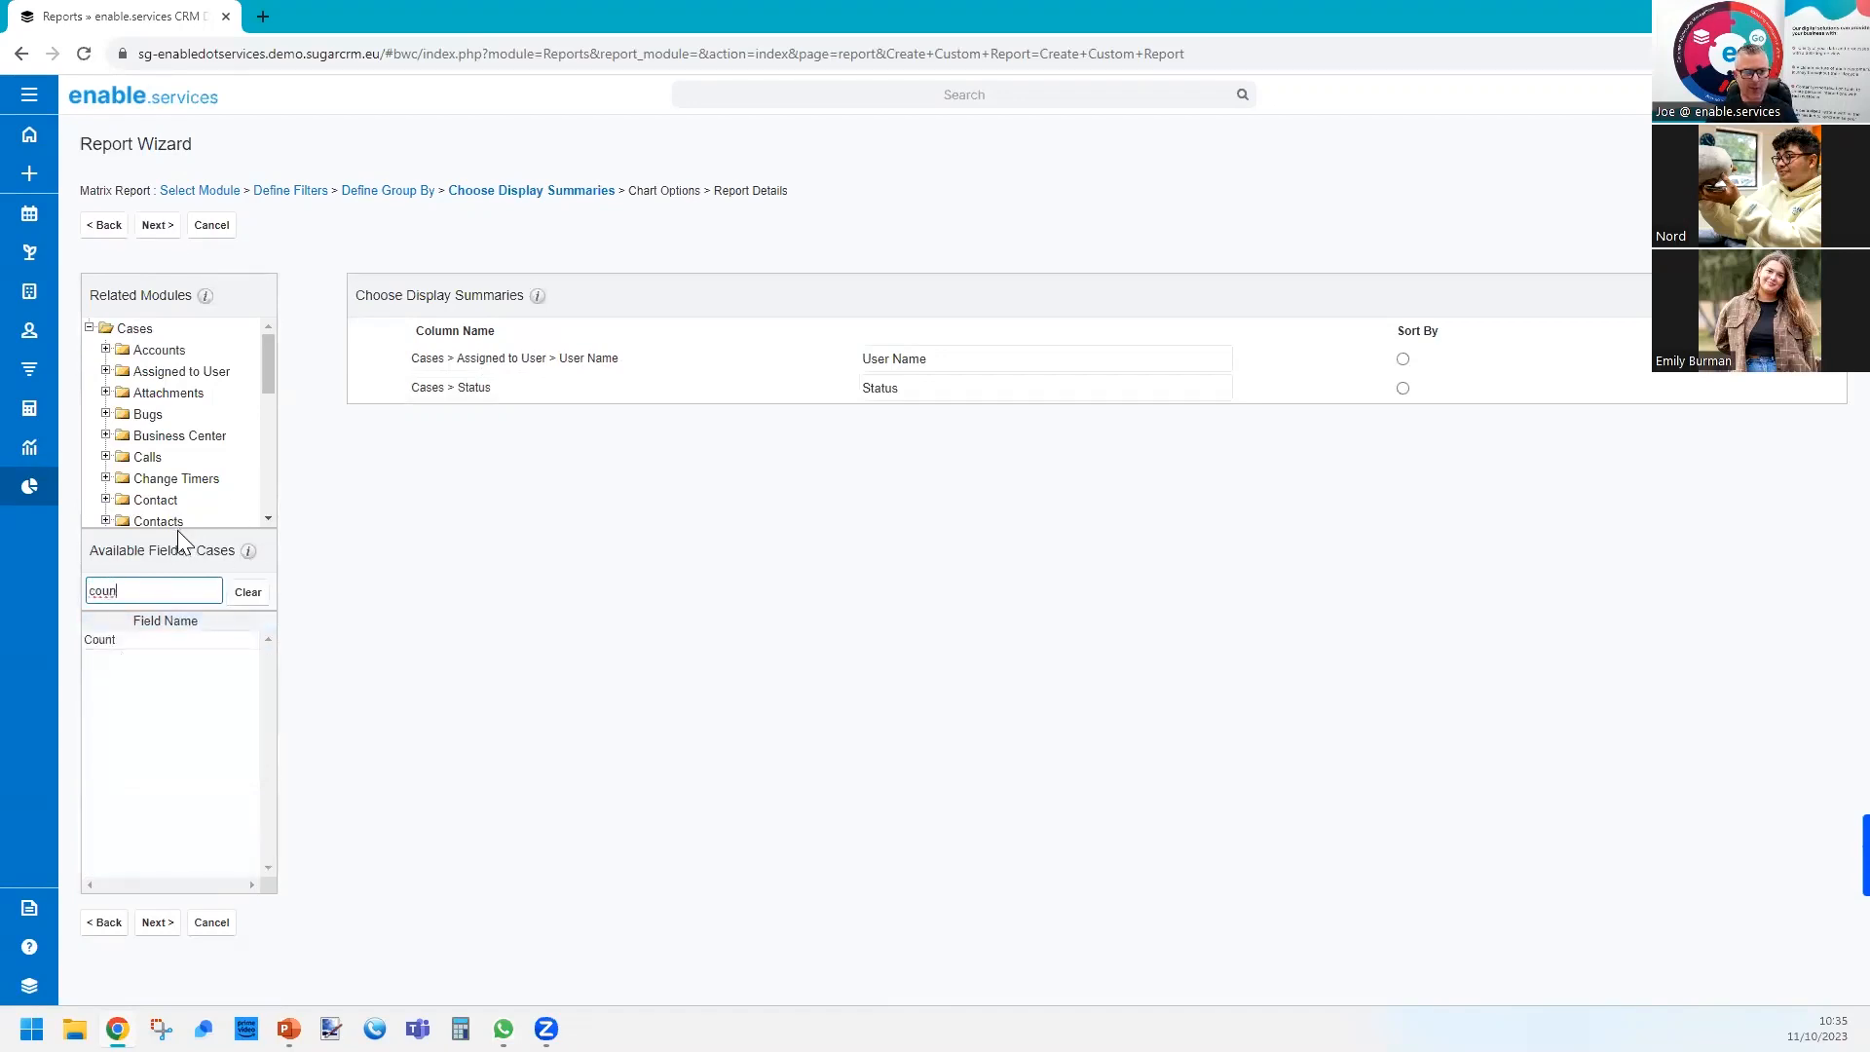
{"action": "left_click", "coordinate": [137, 643]}
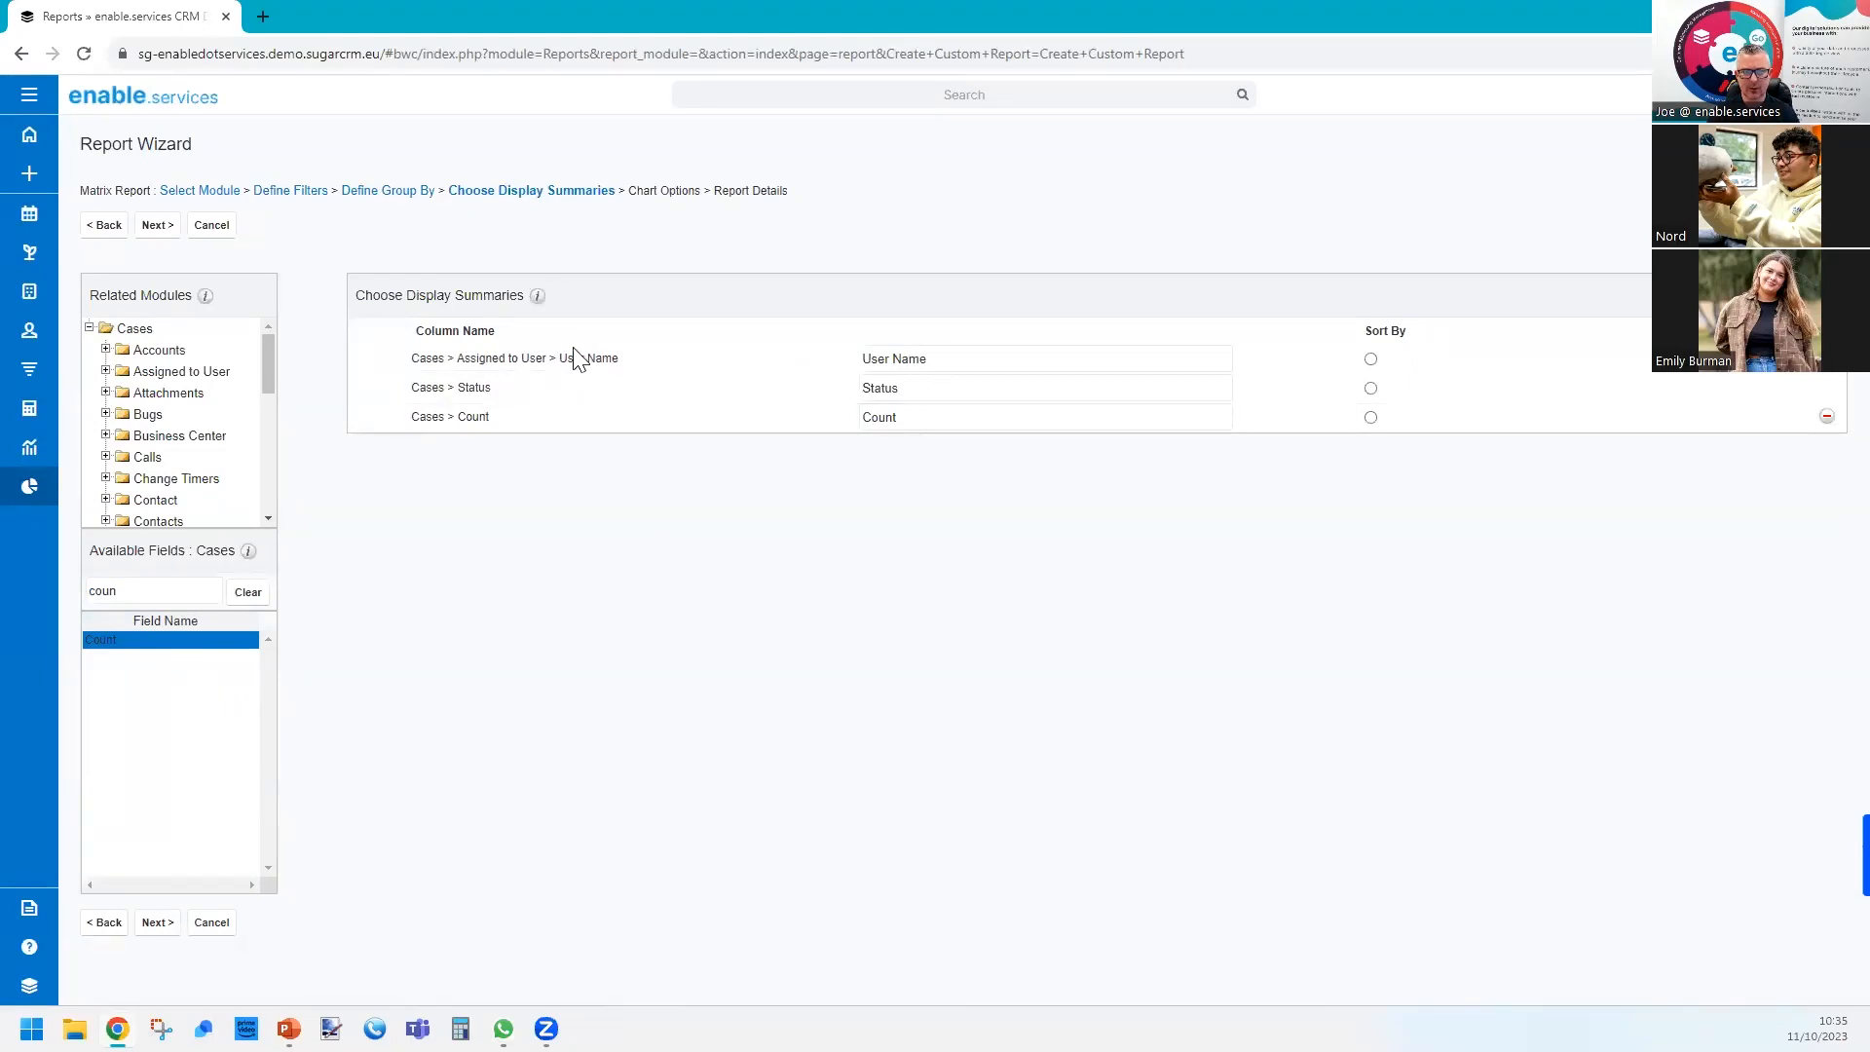
{"action": "left_click_drag", "start_coordinate": [499, 358], "coordinate": [587, 358]}
{"action": "left_click_drag", "start_coordinate": [425, 388], "coordinate": [501, 393]}
{"action": "left_click", "coordinate": [157, 236]}
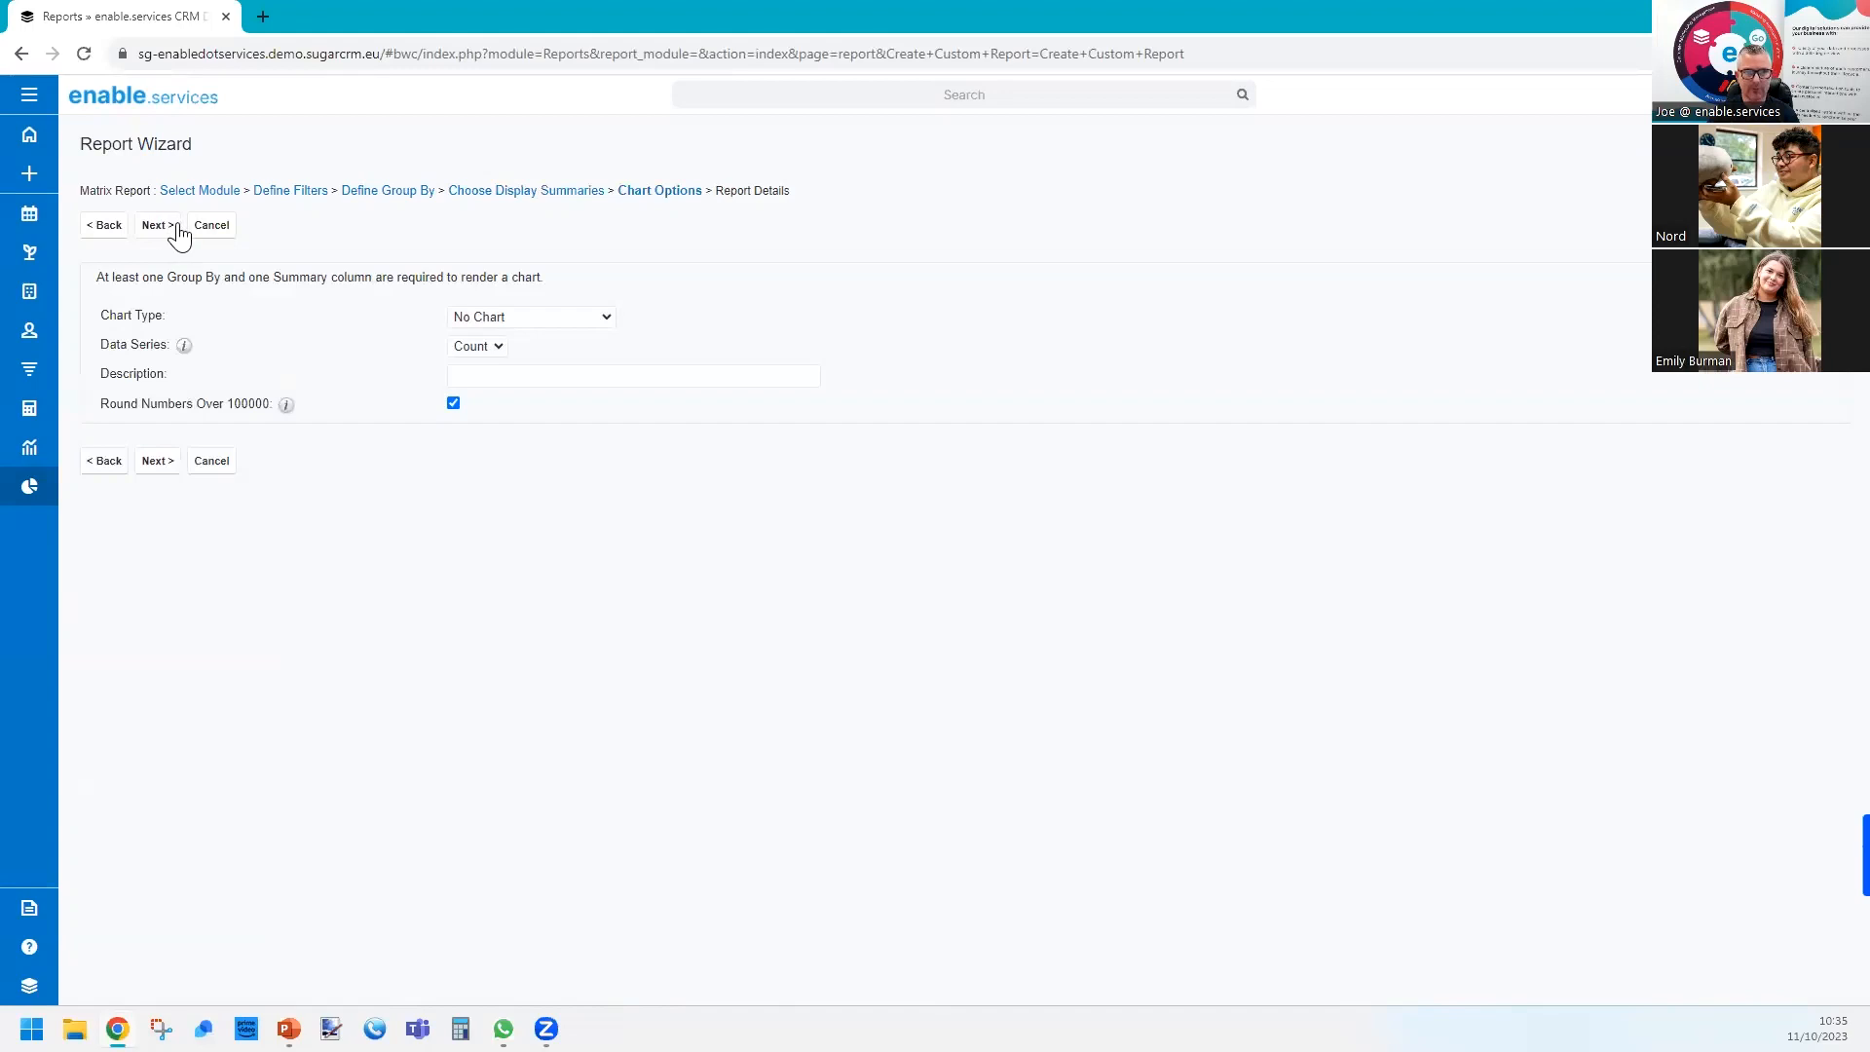
Set the chart type to Horizontal Bar (Stacked), keep Count as the data series and continue to the report details.
{"action": "left_click", "coordinate": [522, 318]}
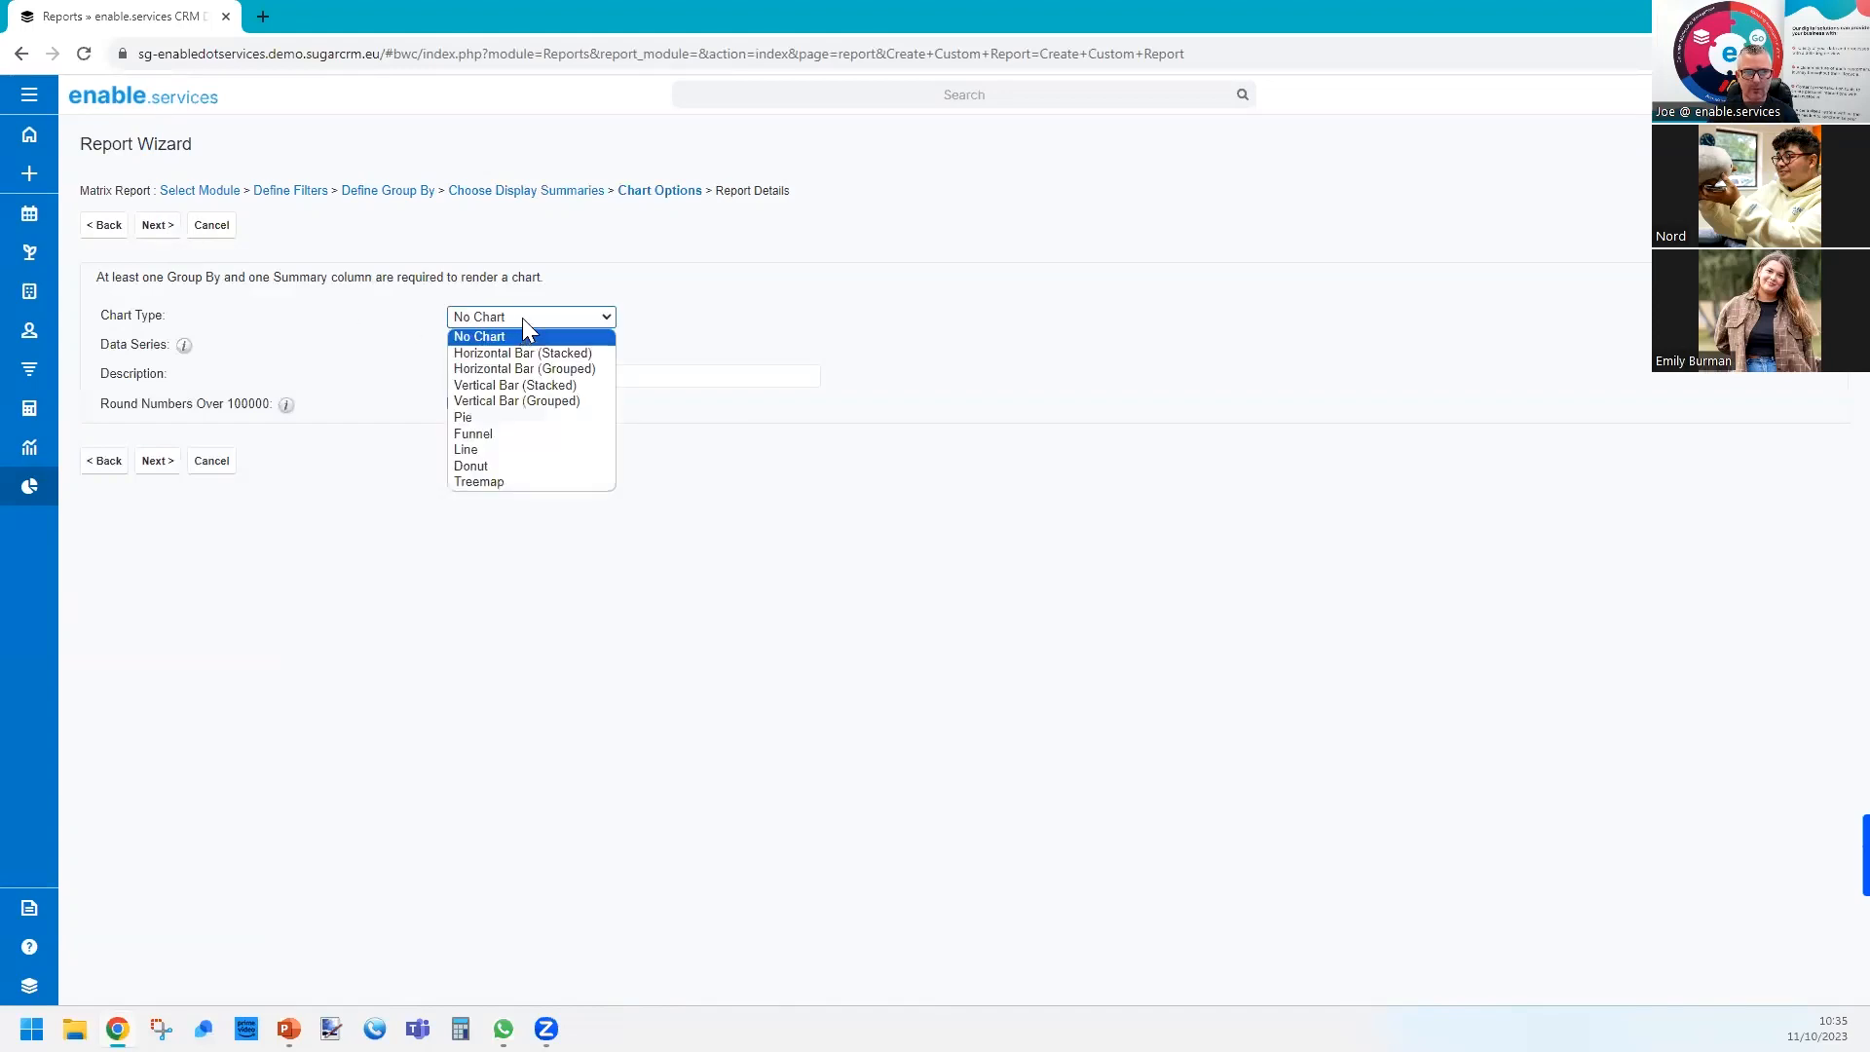
{"action": "left_click", "coordinate": [565, 352]}
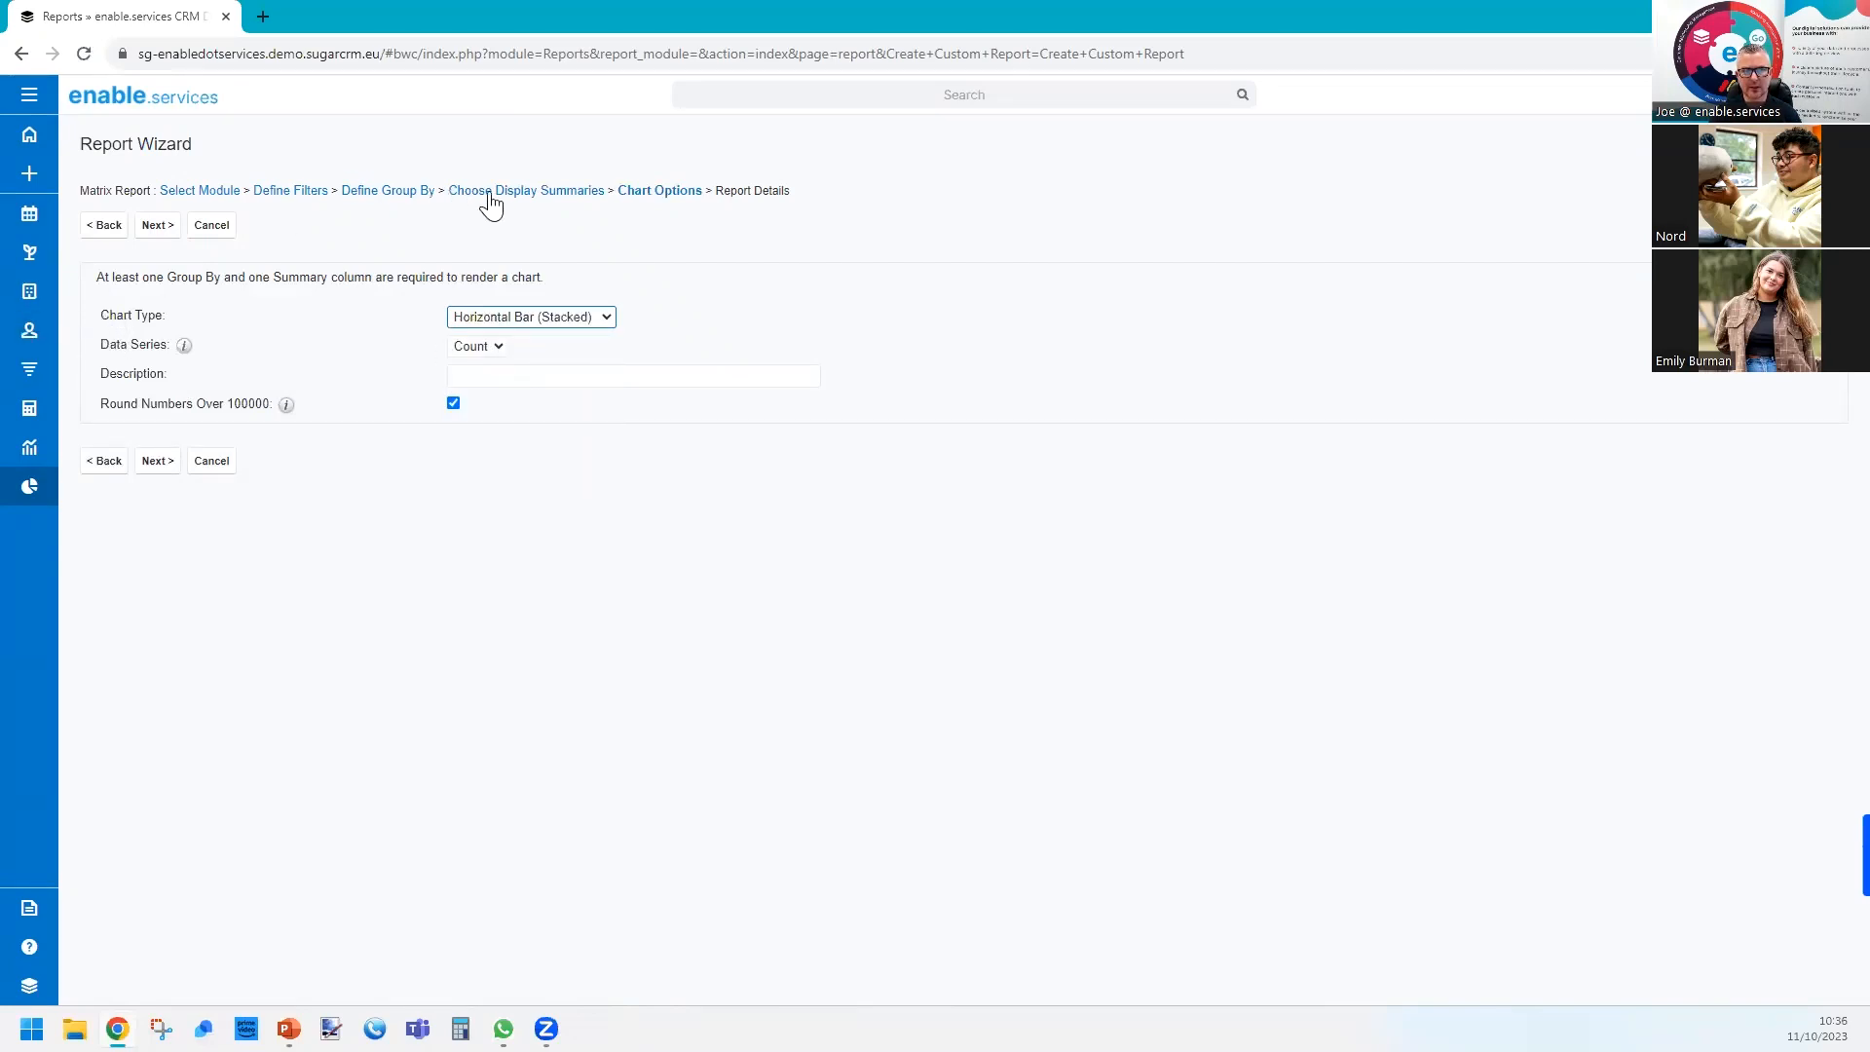
{"action": "left_click", "coordinate": [504, 355]}
{"action": "left_click", "coordinate": [499, 366]}
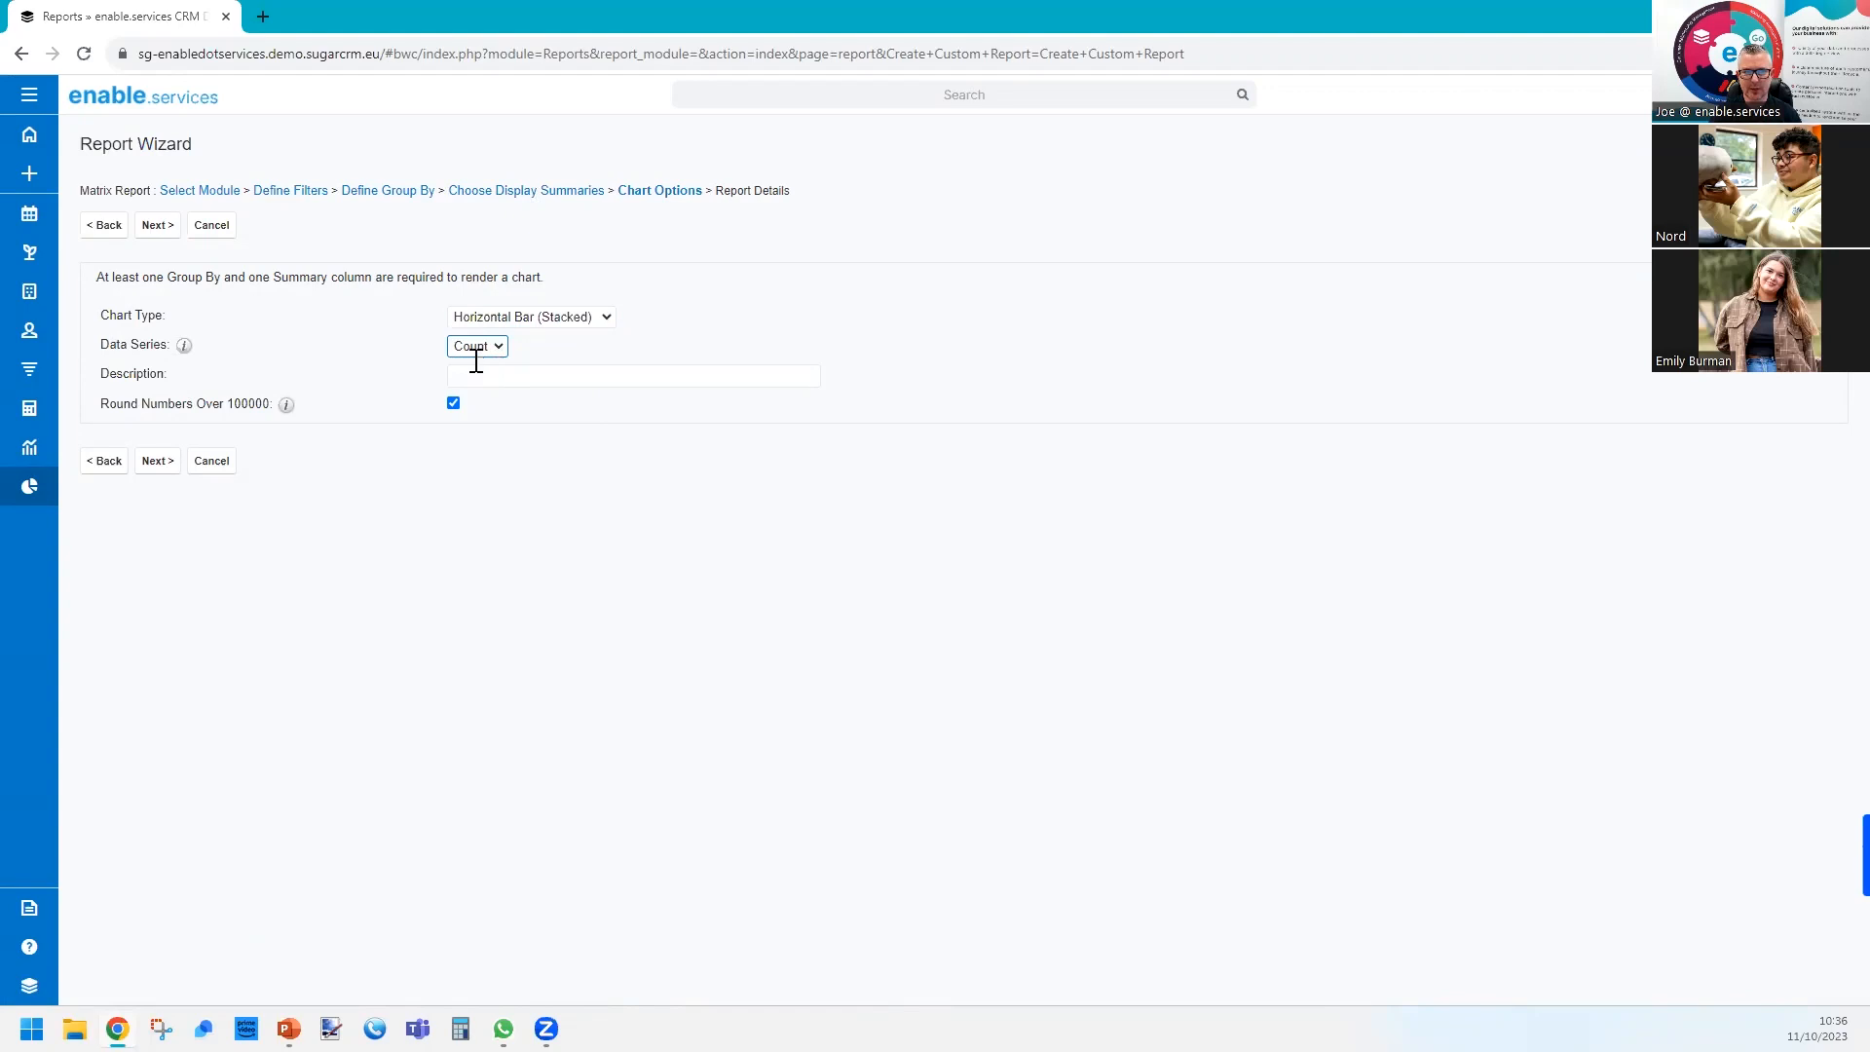
{"action": "left_click", "coordinate": [154, 461]}
Name the report "Sumary of cases by status", then save and run it.
{"action": "left_click", "coordinate": [507, 284]}
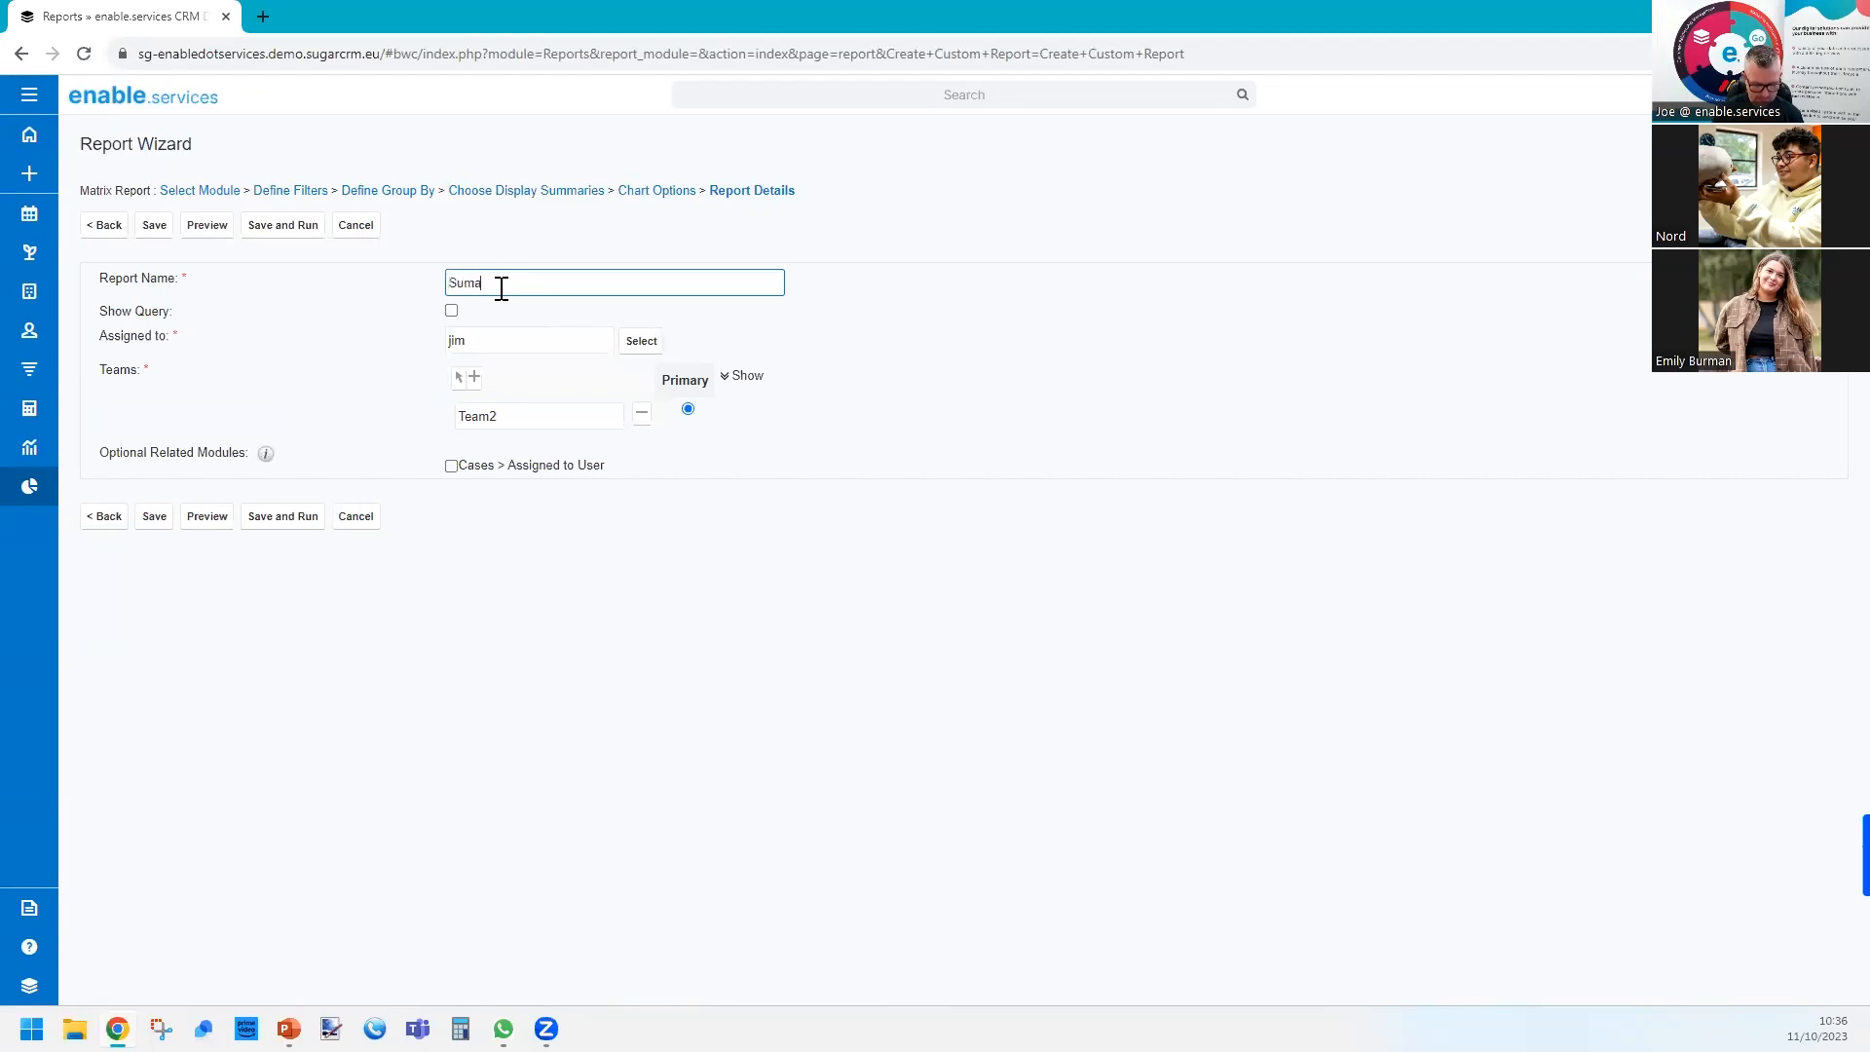
{"action": "type", "text": "Sumary of cases by status"}
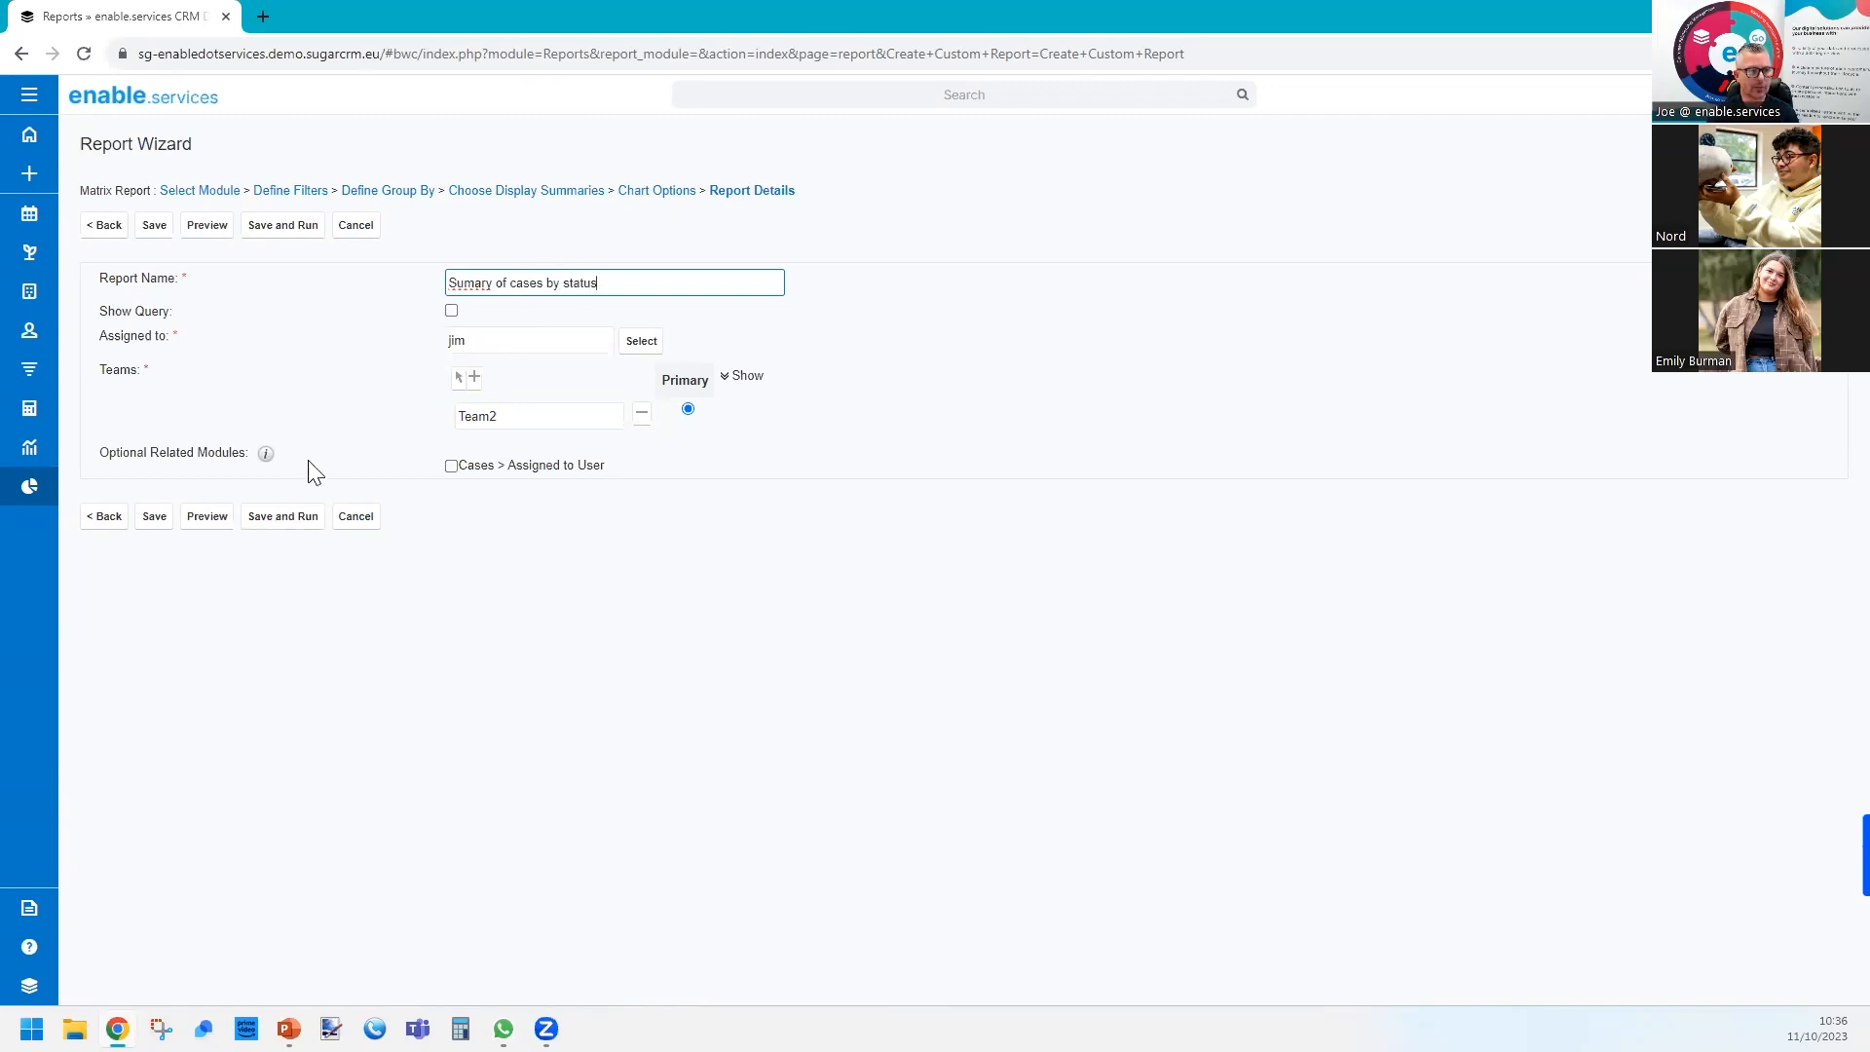
{"action": "left_click", "coordinate": [281, 518]}
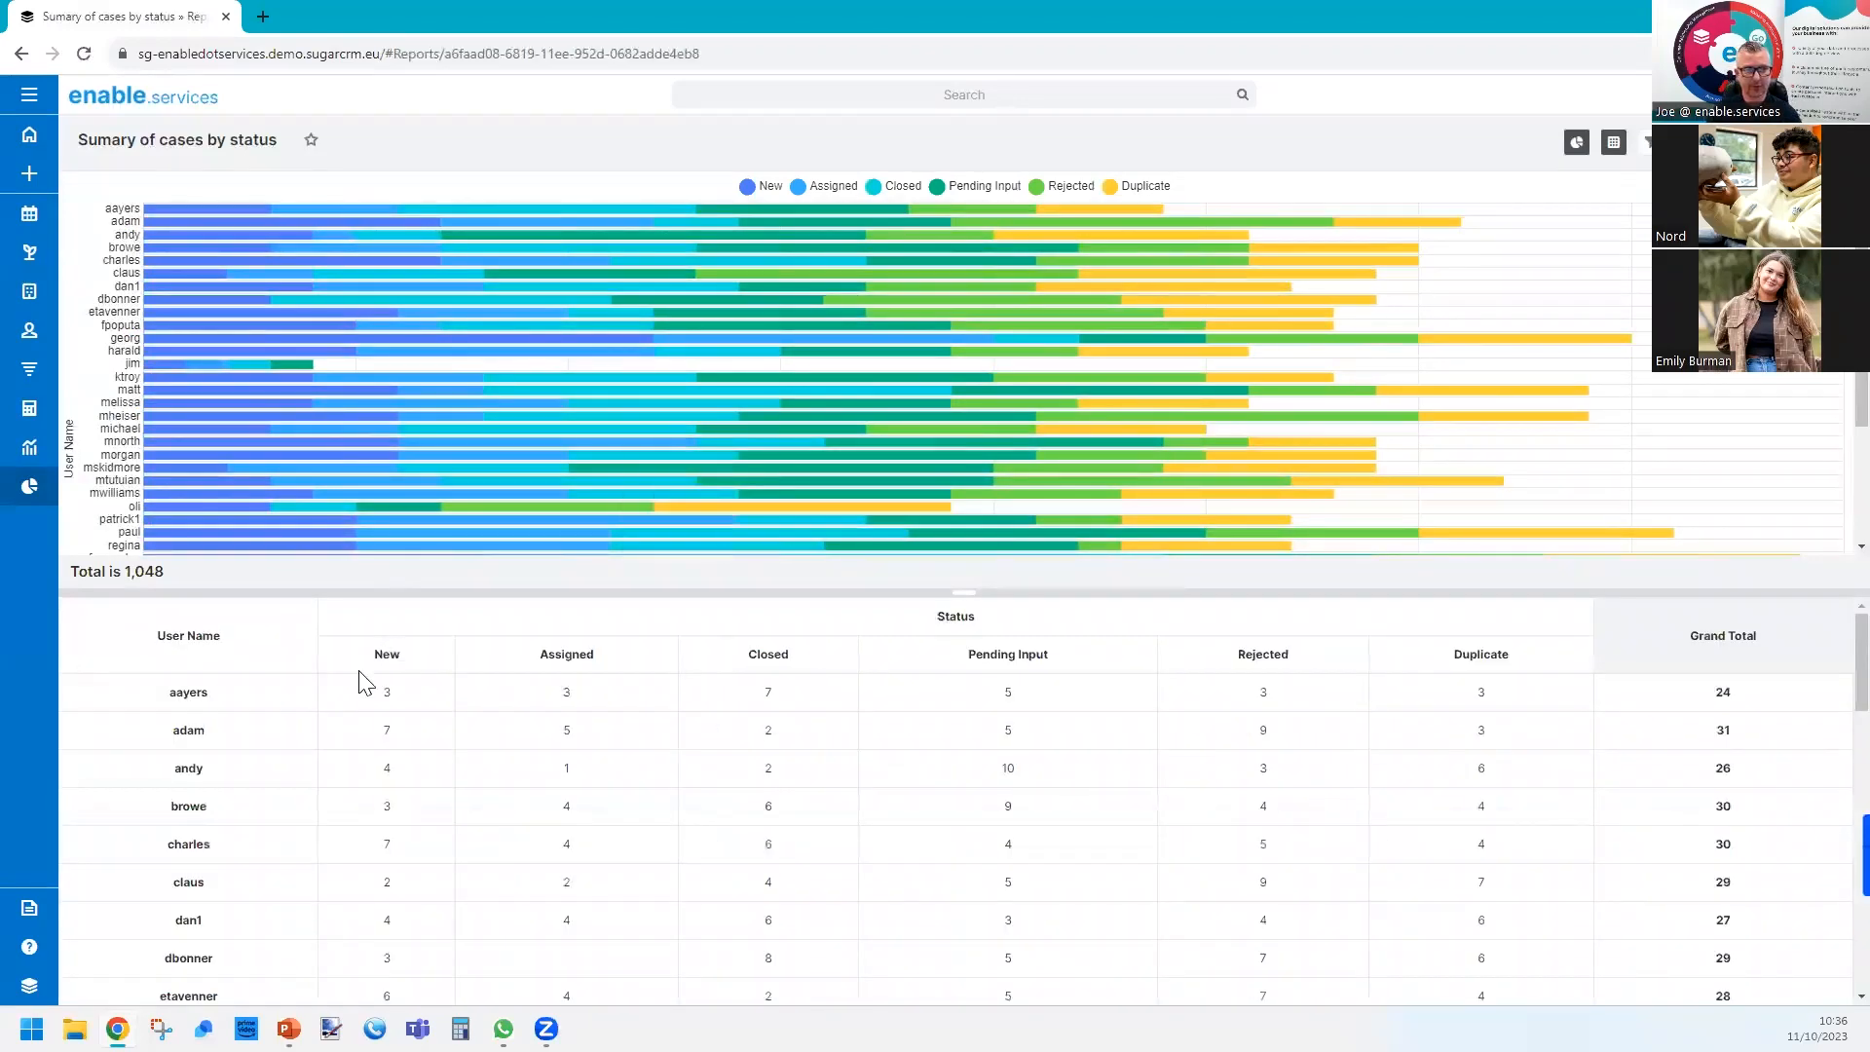
Review the matrix table of cases per user and status down to the Grand Total row, and return to its start.
{"action": "scroll", "coordinate": [222, 887], "scroll_direction": "down", "scroll_amount": 2}
{"action": "scroll", "coordinate": [222, 892], "scroll_direction": "up", "scroll_amount": 2}
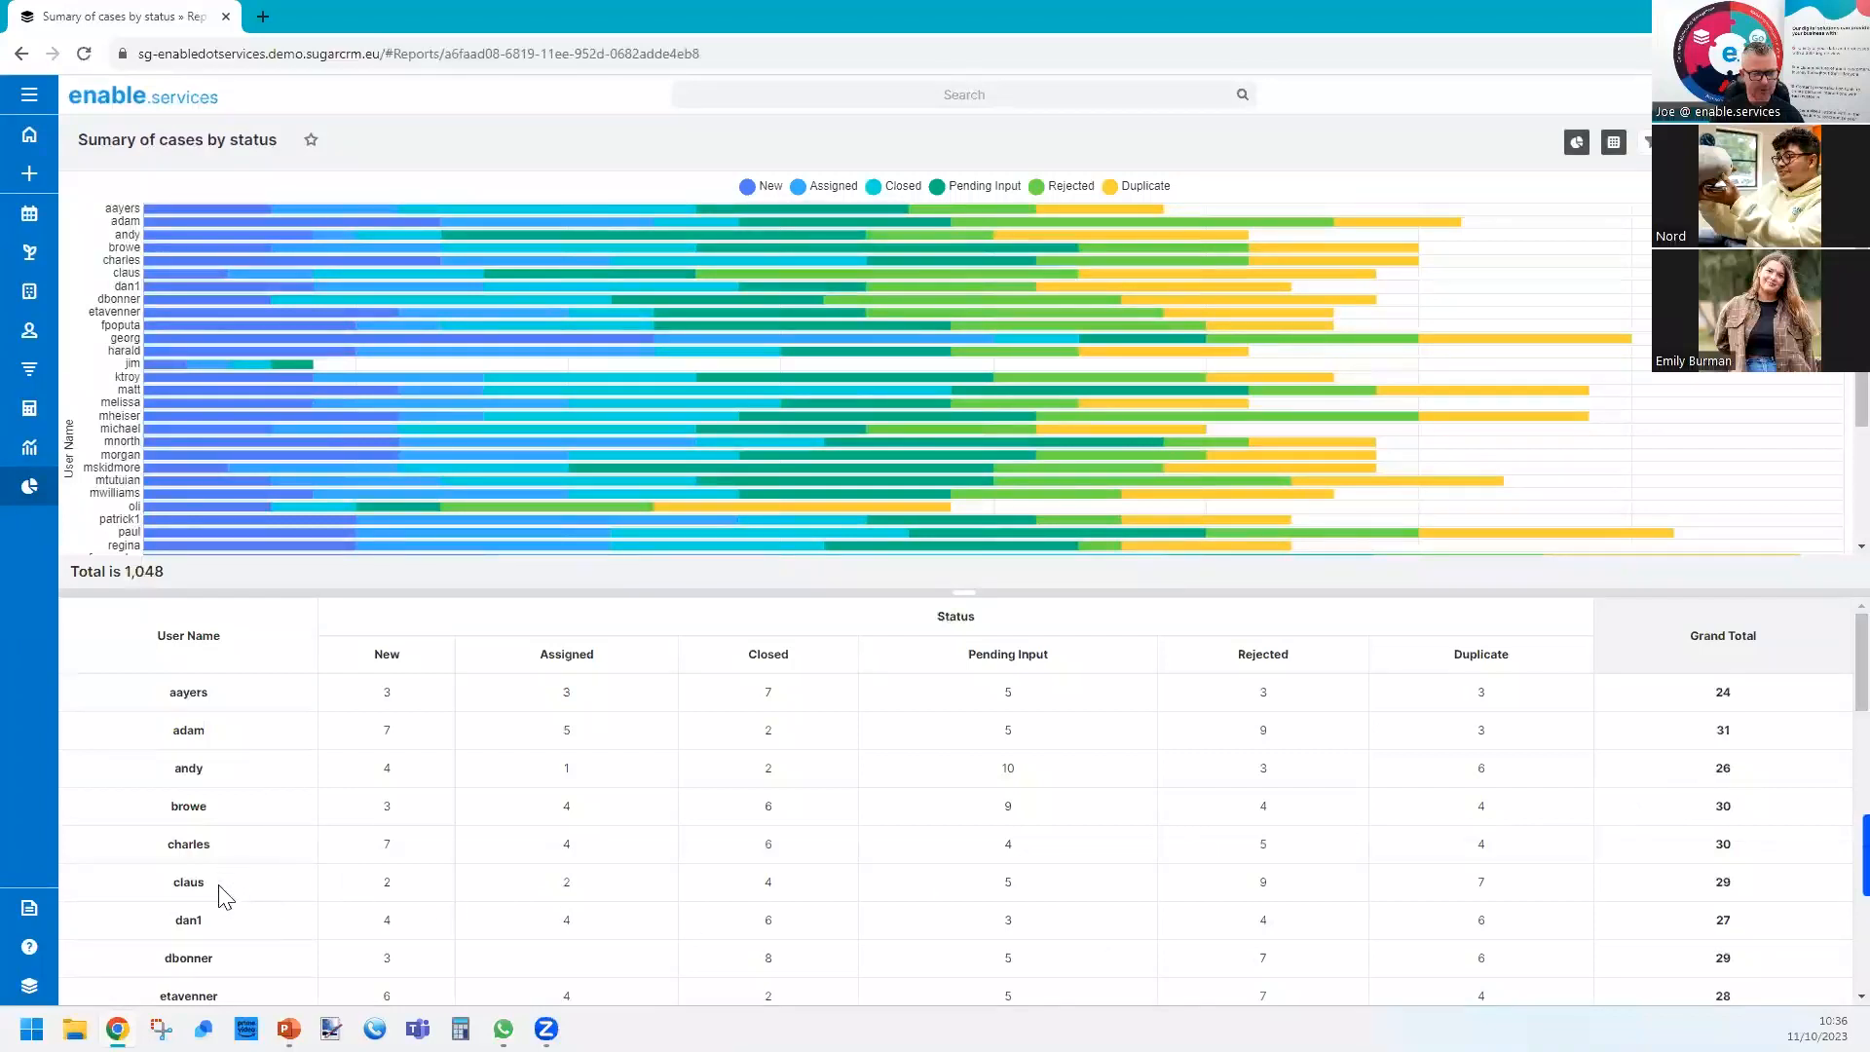
{"action": "scroll", "coordinate": [329, 888], "scroll_direction": "down", "scroll_amount": 6}
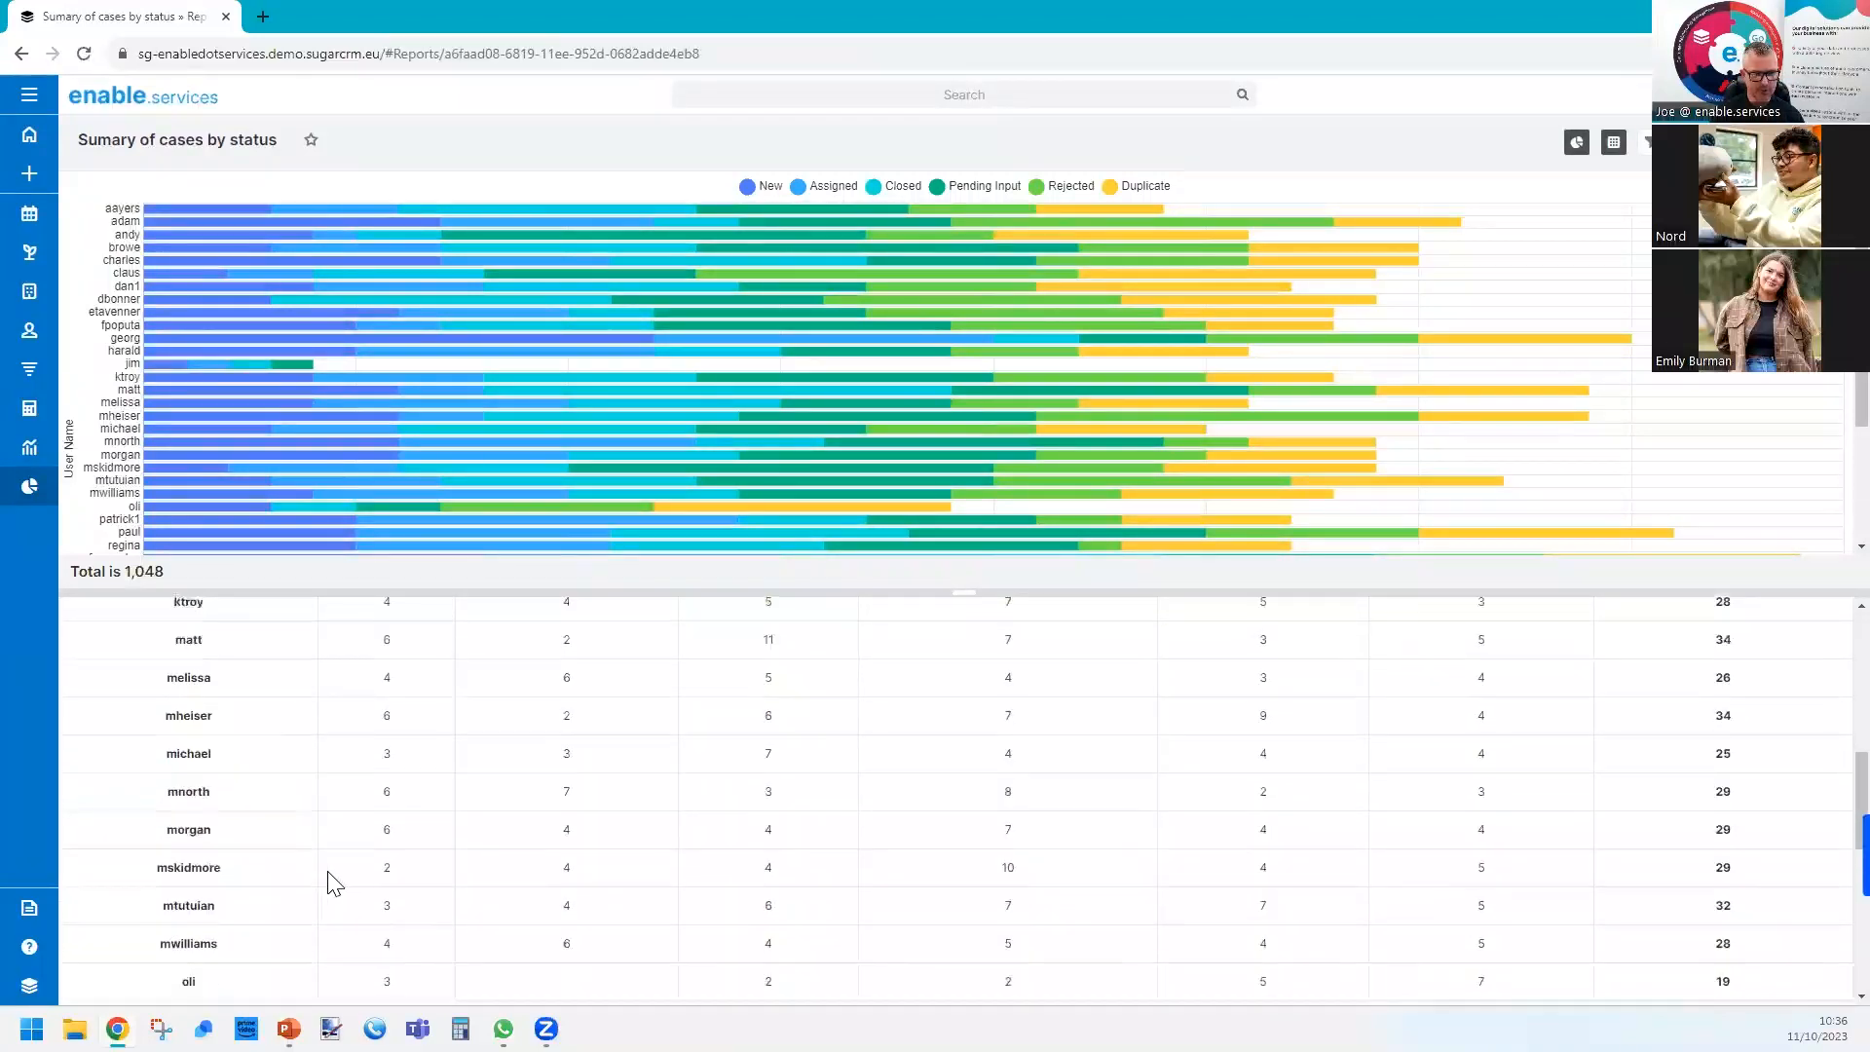
{"action": "scroll", "coordinate": [1148, 814], "scroll_direction": "down", "scroll_amount": 5}
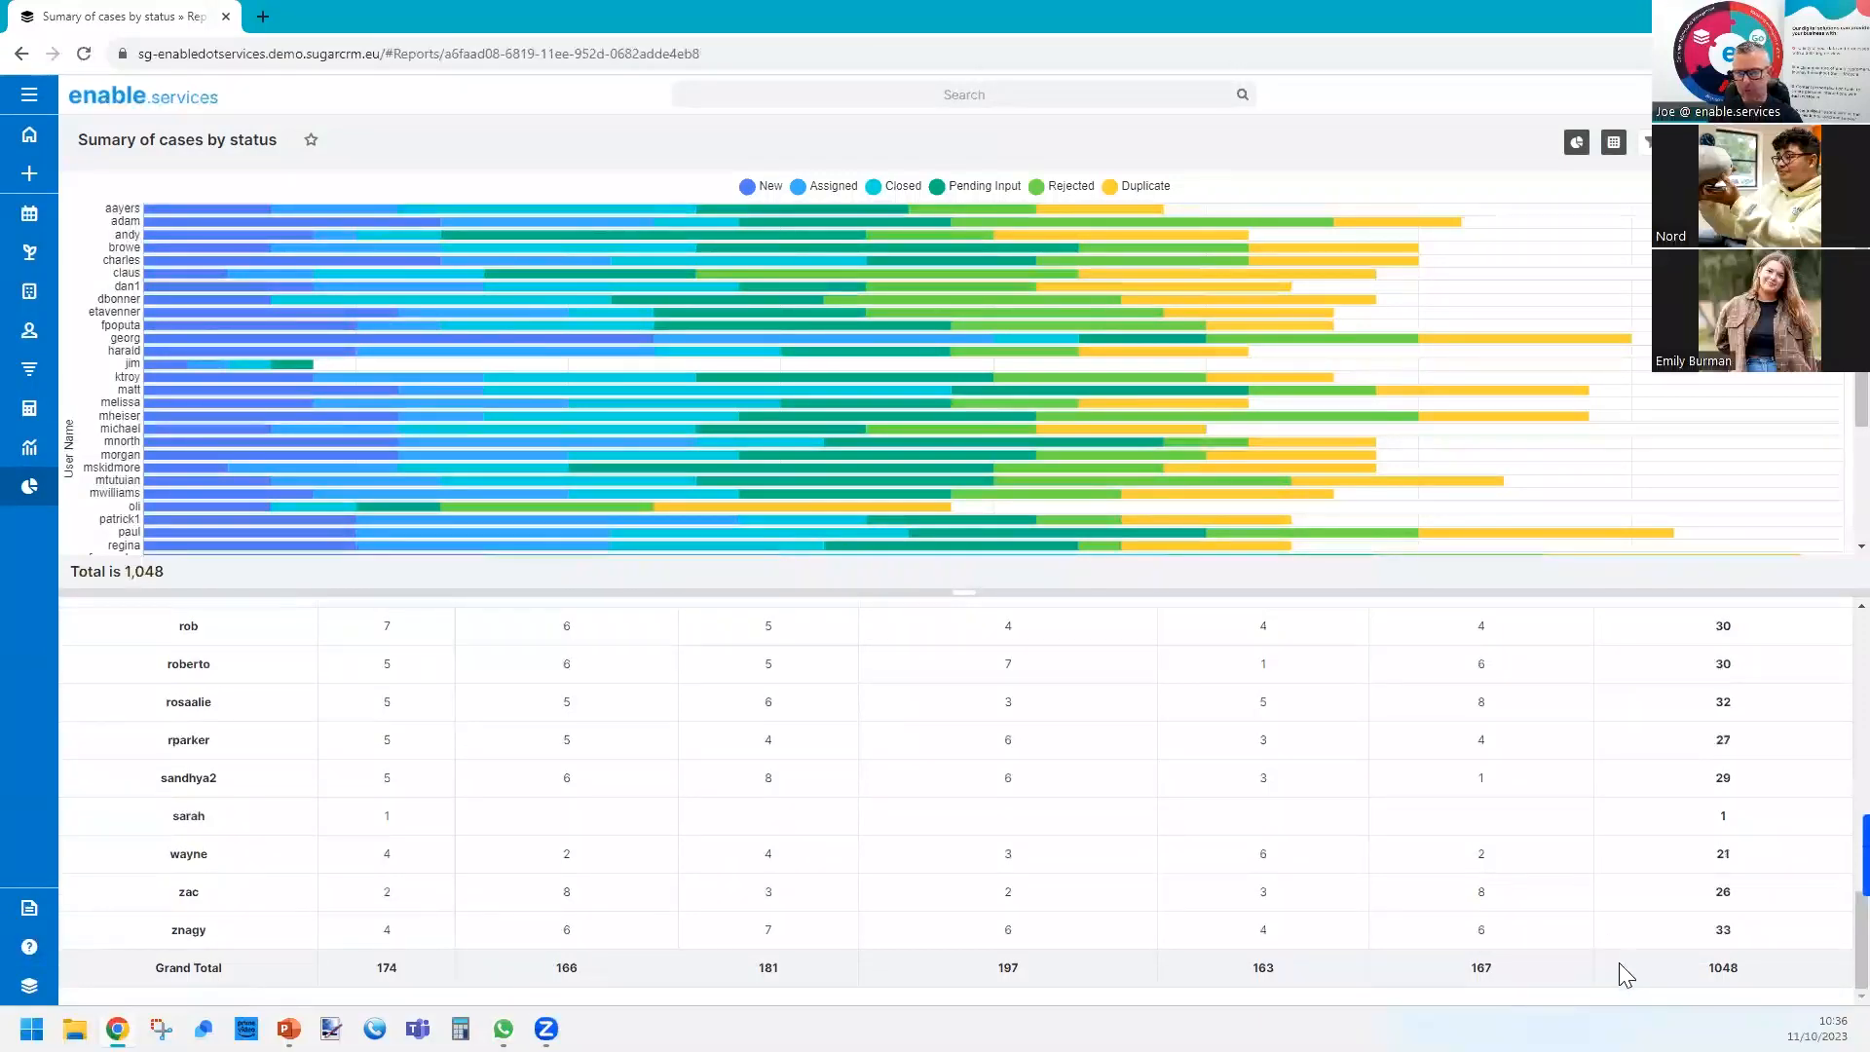
{"action": "scroll", "coordinate": [1691, 906], "scroll_direction": "up", "scroll_amount": 11}
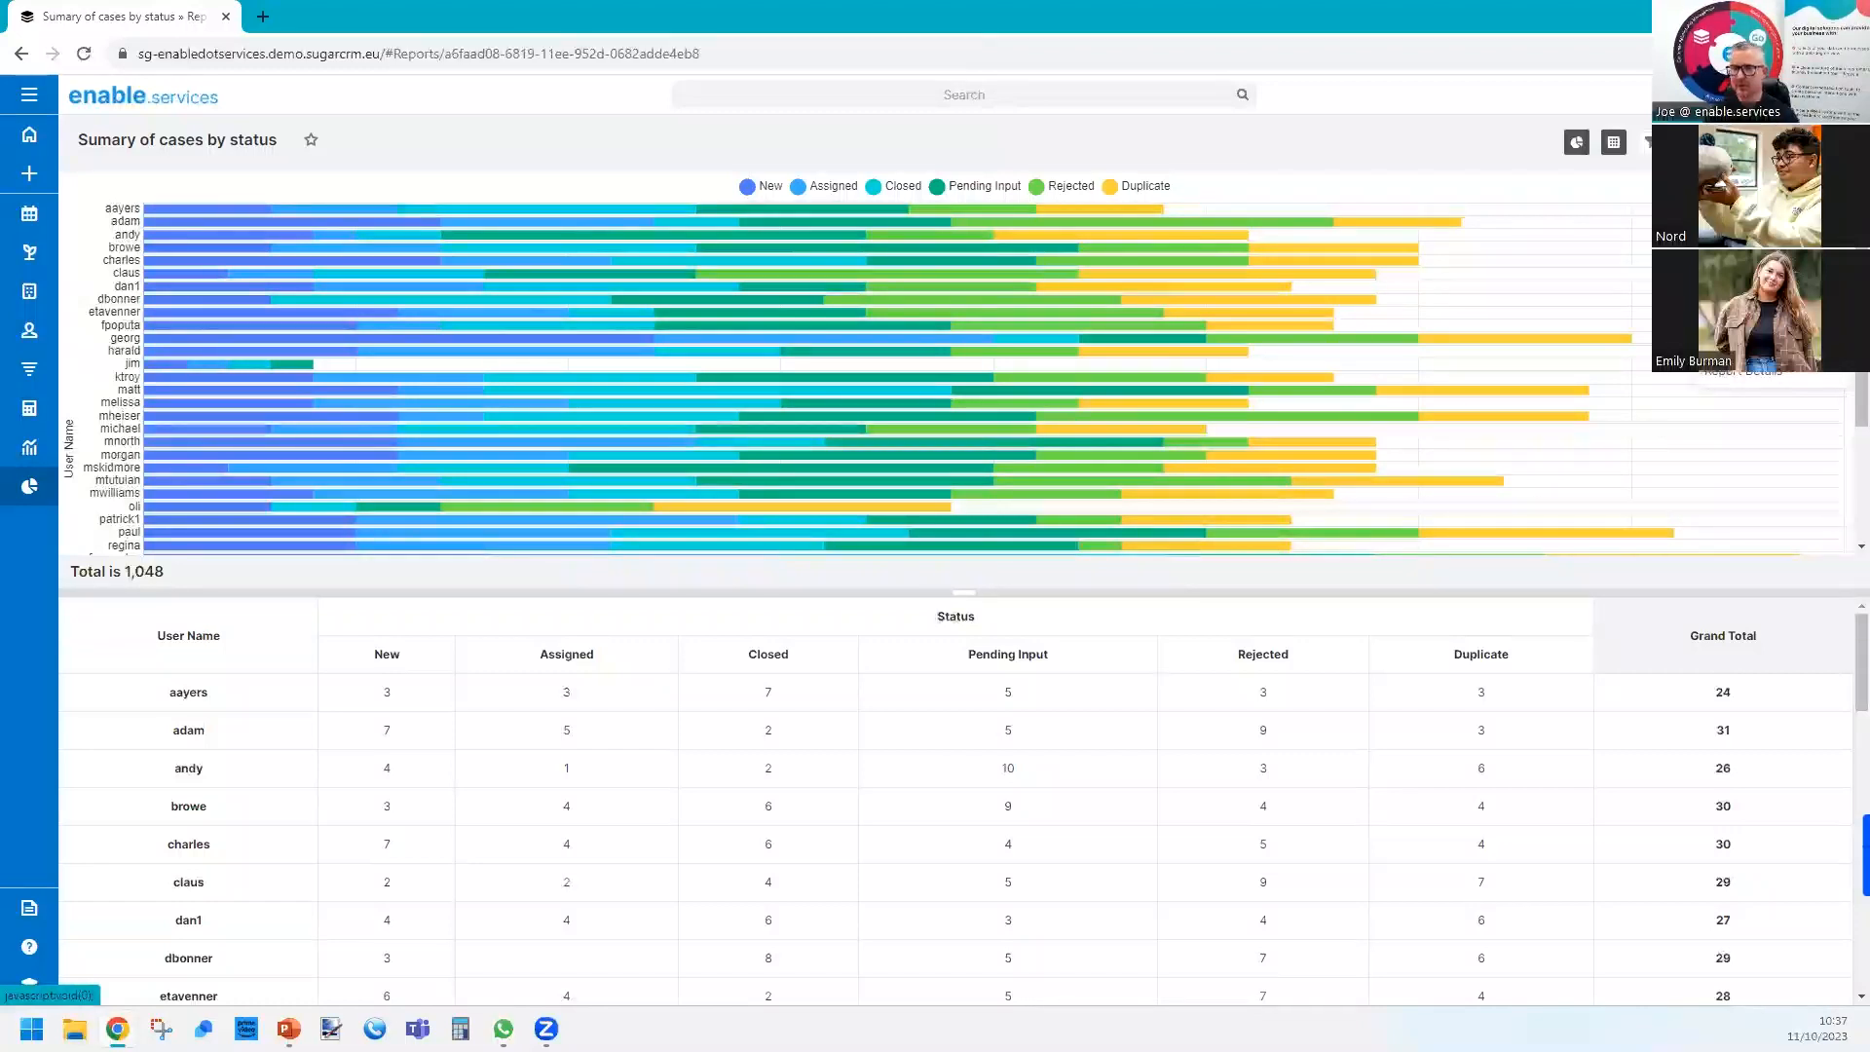
Inspect the cases behind the first user's Duplicate bar segment, return to the report, and toggle the chart off and on again.
{"action": "left_click", "coordinate": [1116, 208]}
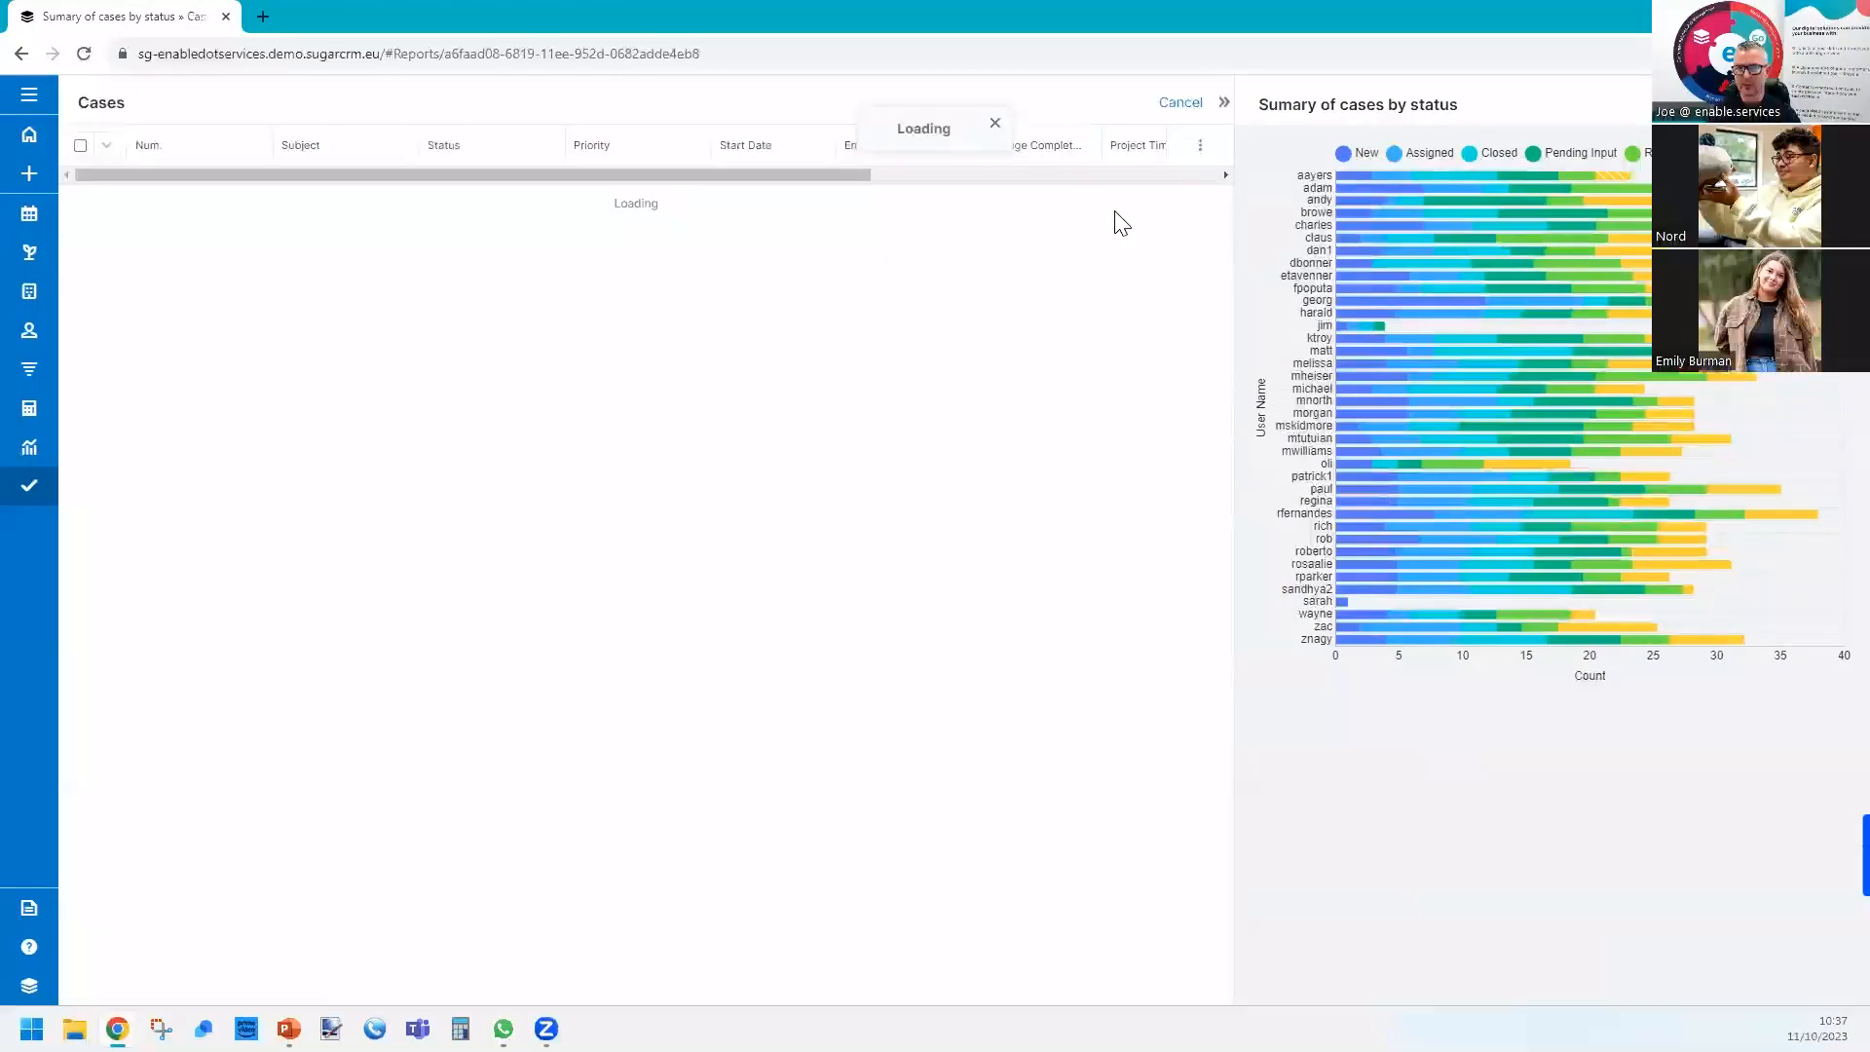
{"action": "left_click", "coordinate": [1180, 103]}
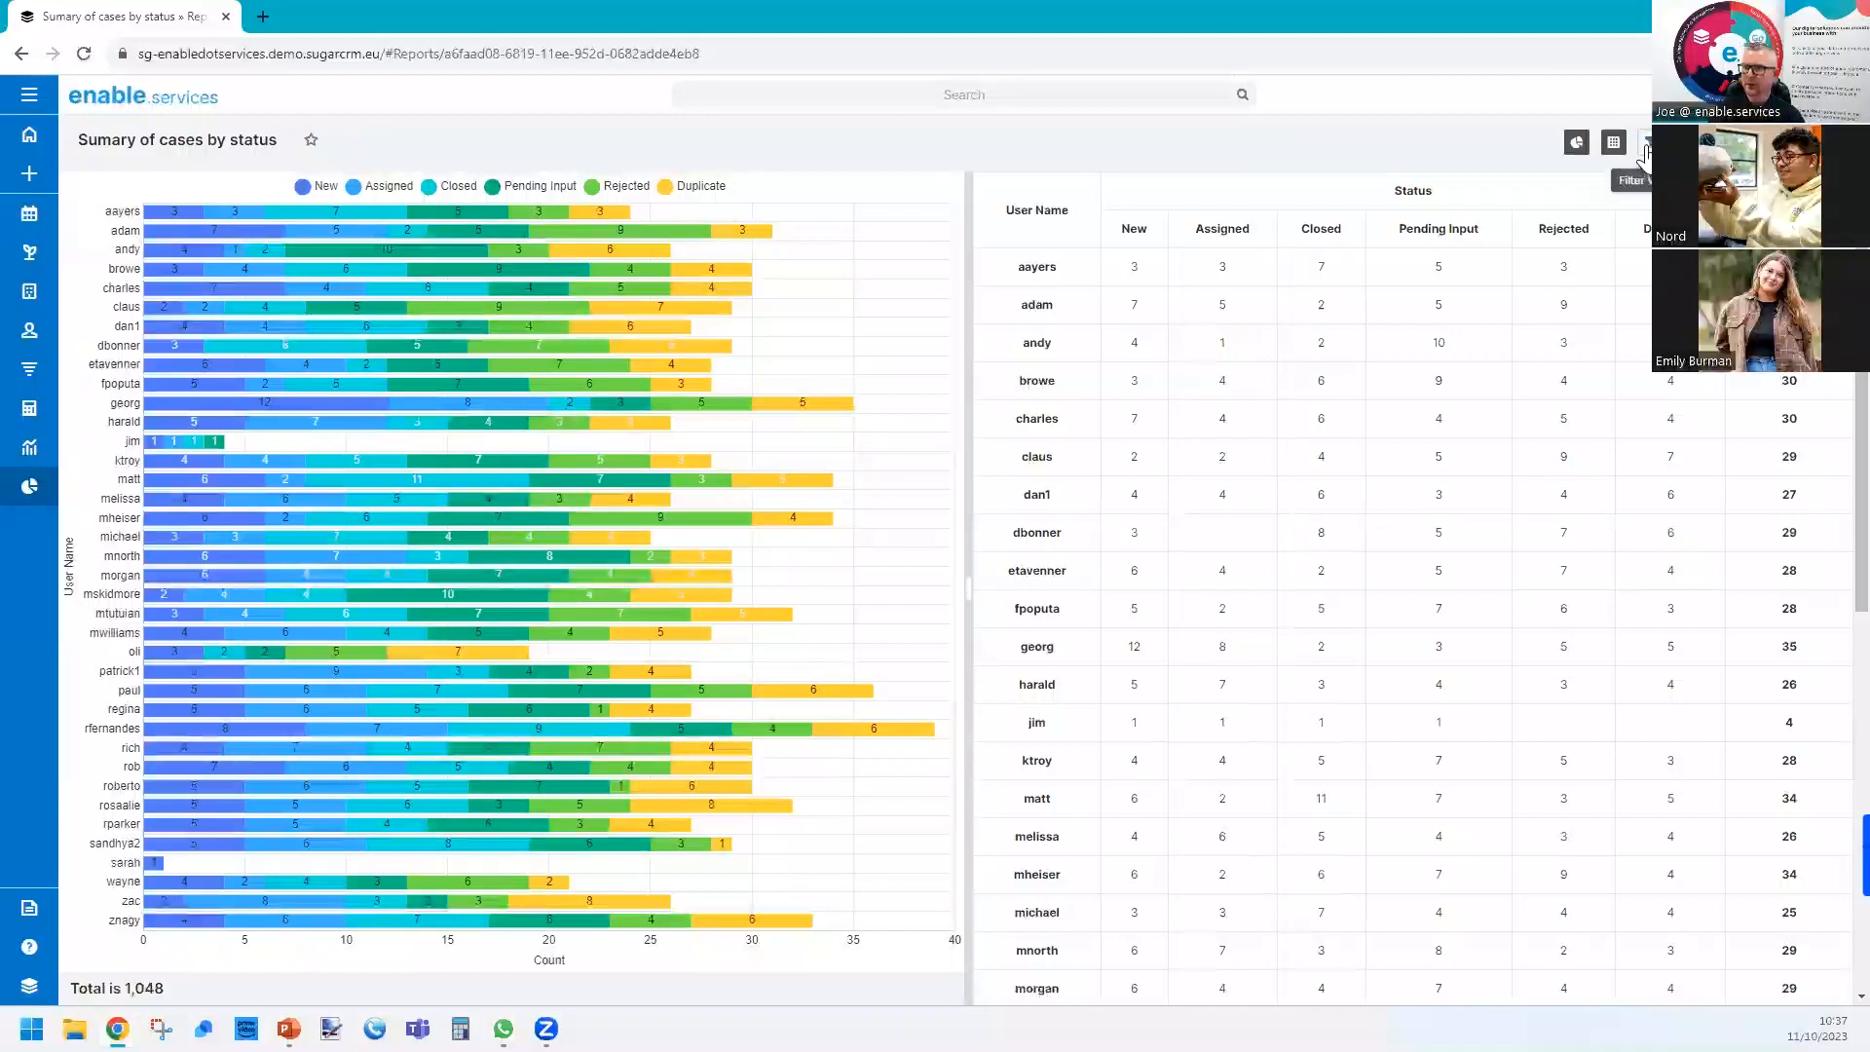
{"action": "left_click", "coordinate": [1577, 146]}
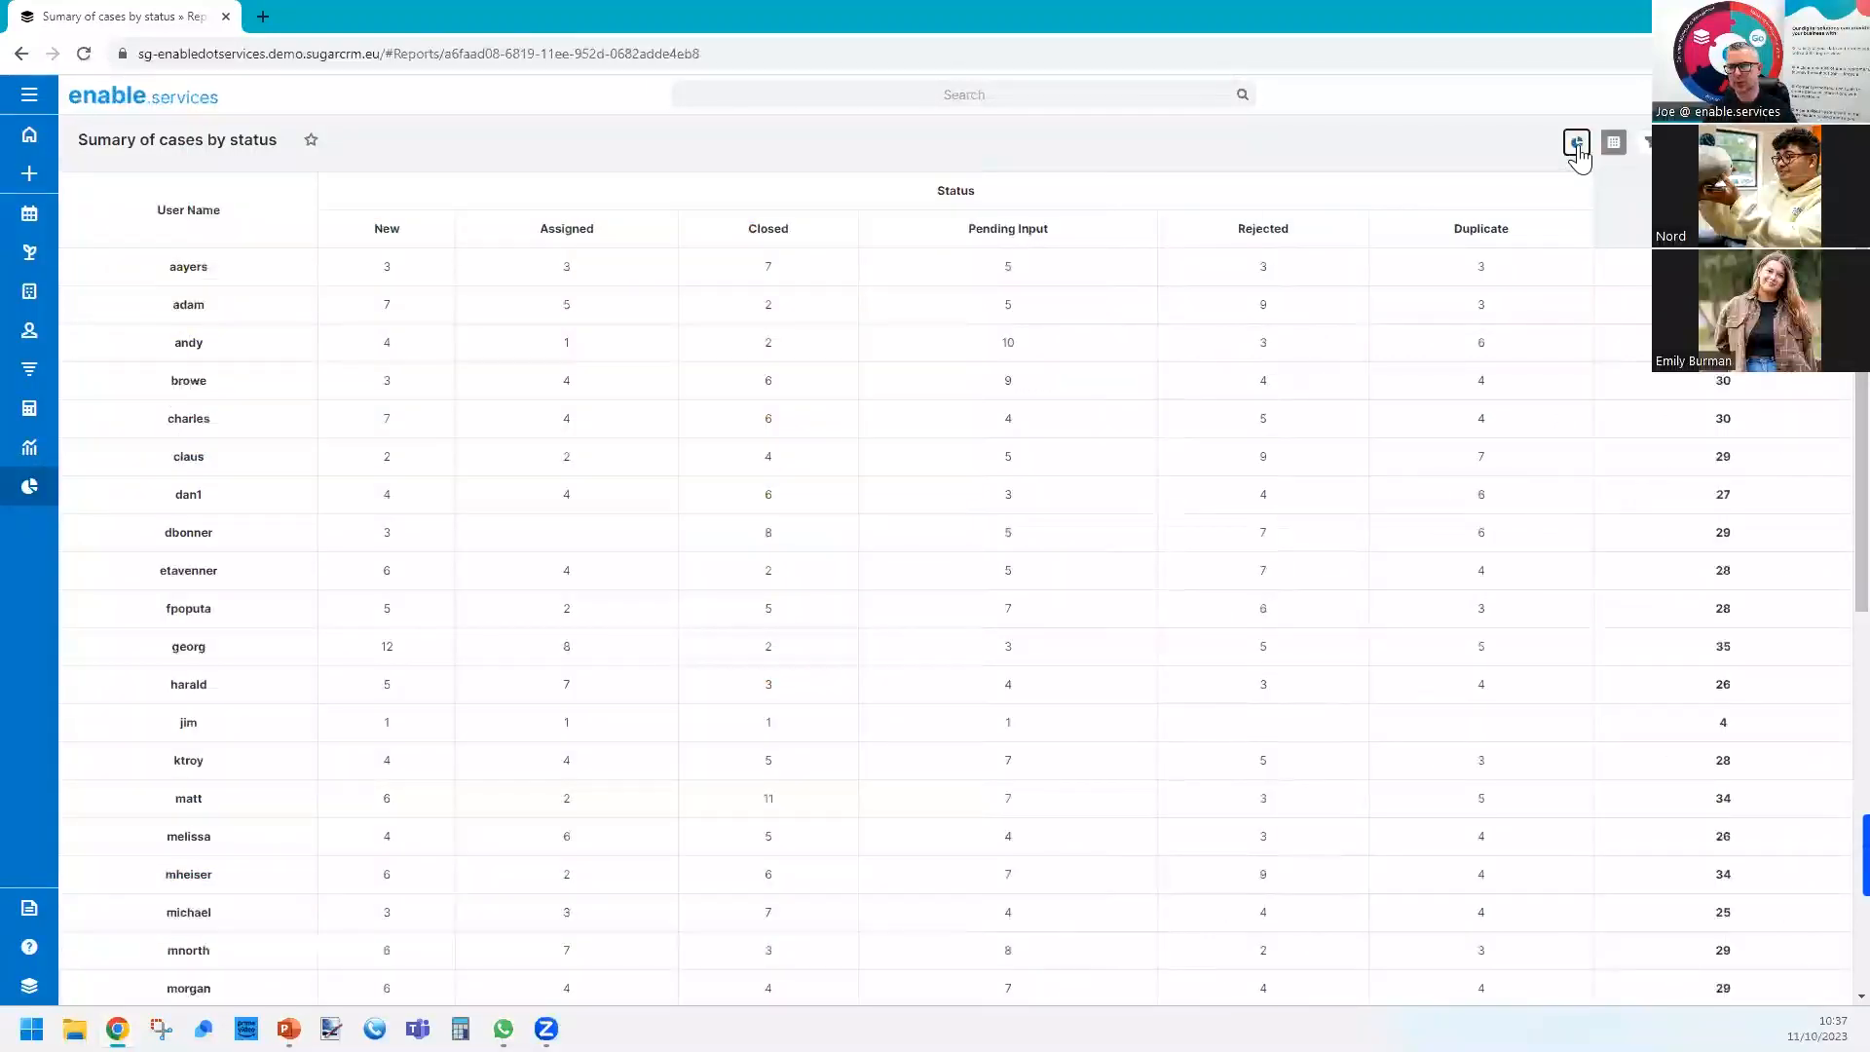
{"action": "left_click", "coordinate": [1577, 146]}
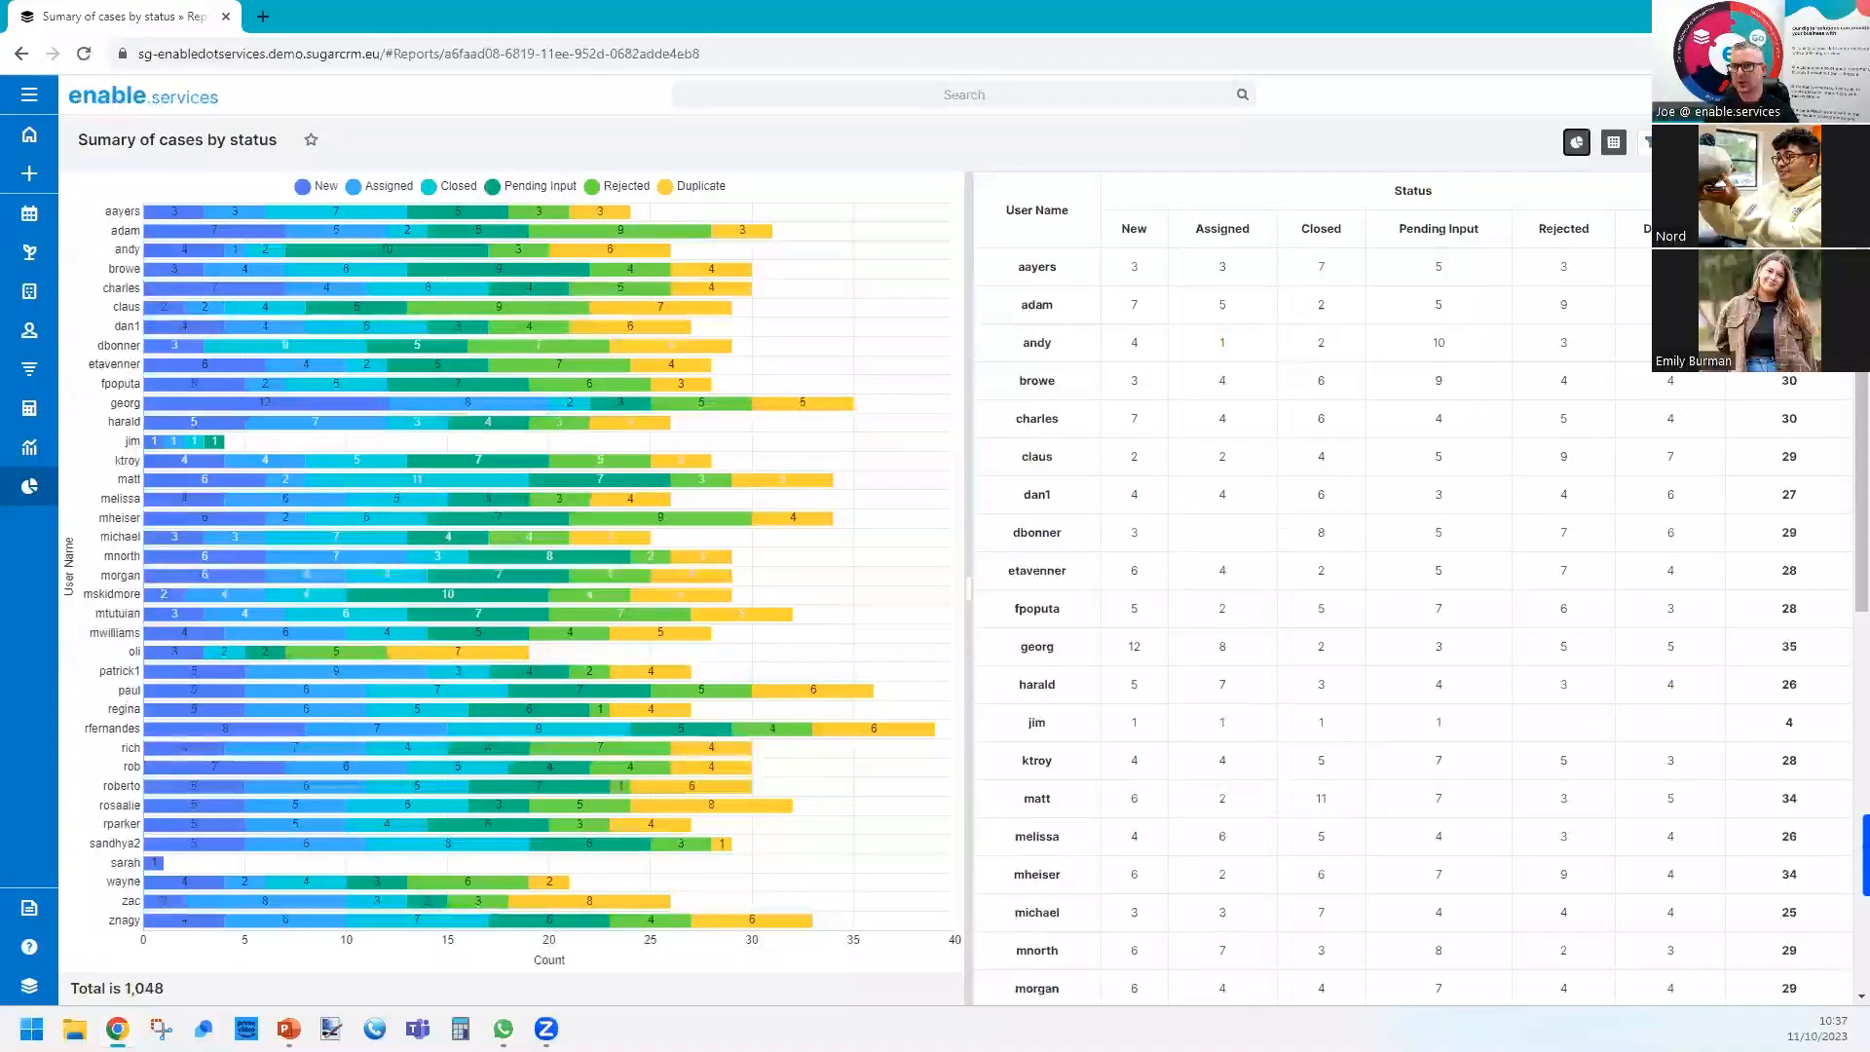
Show the report's filters beside the chart and matrix table, and hide them again.
{"action": "left_click", "coordinate": [1646, 144]}
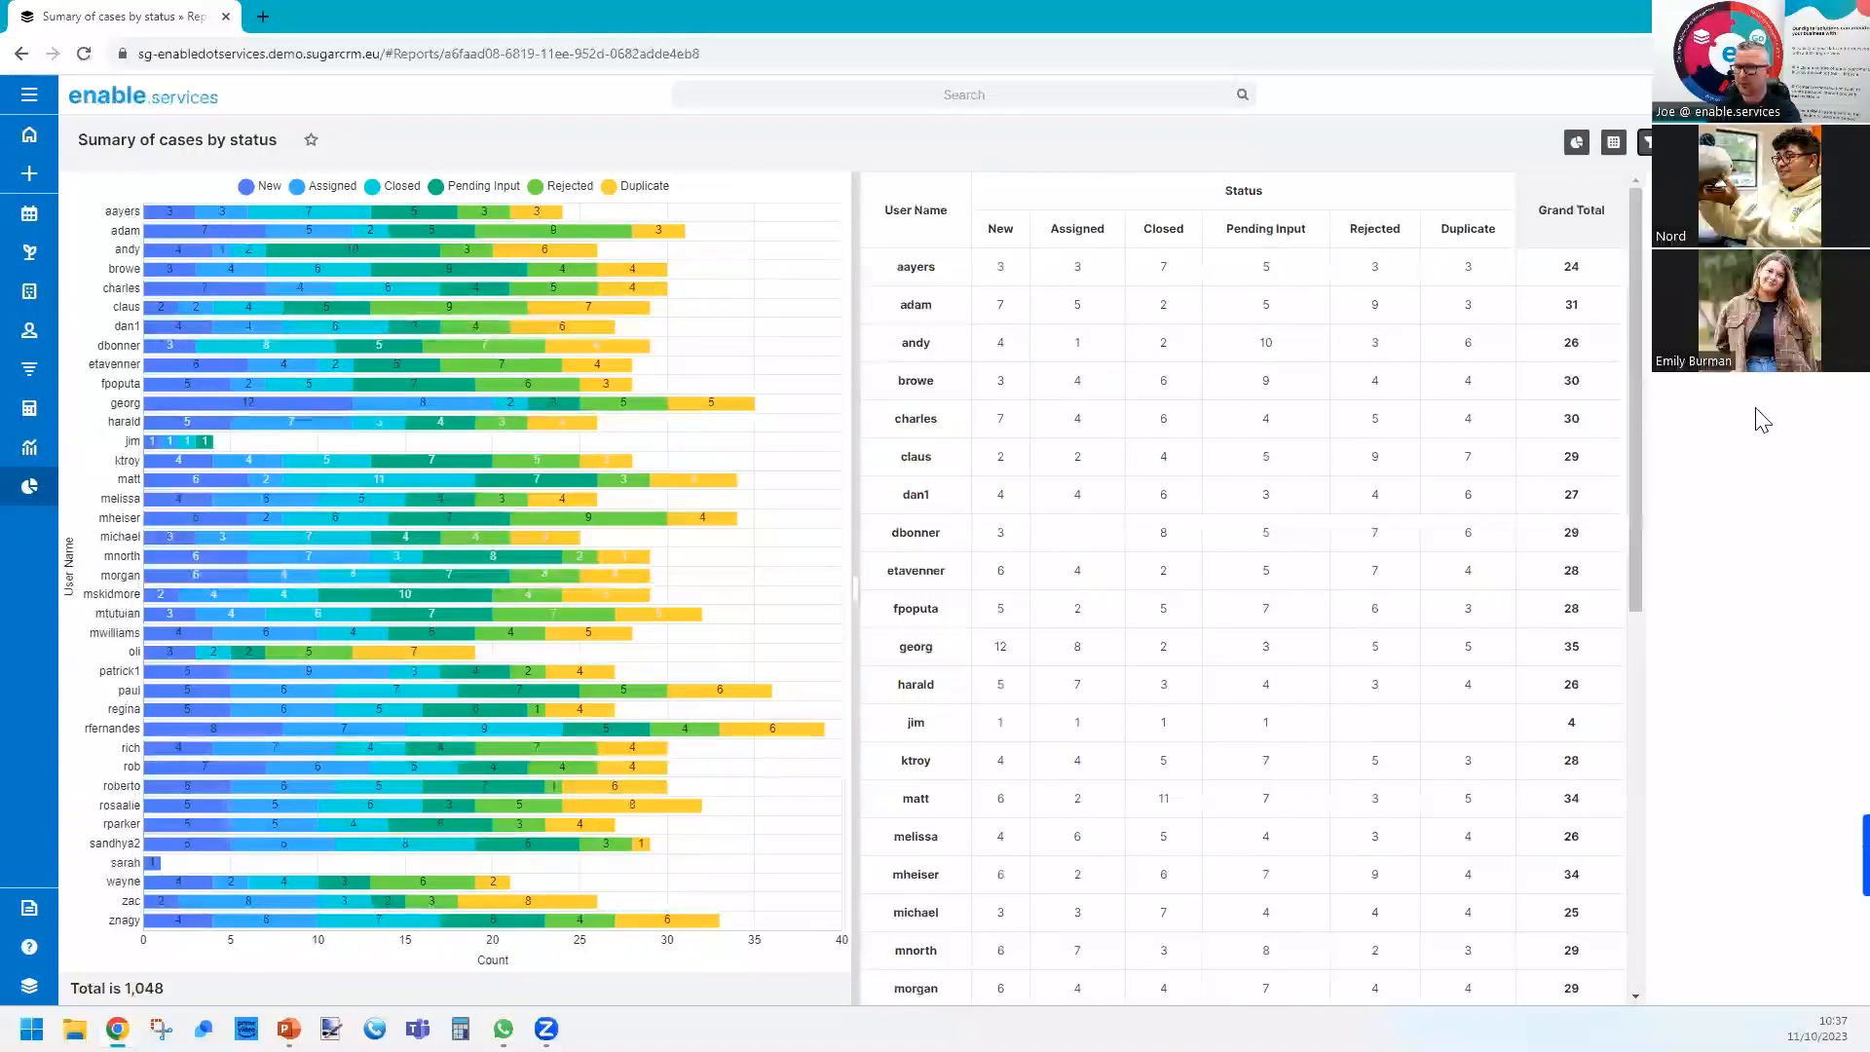
{"action": "left_click", "coordinate": [1648, 147]}
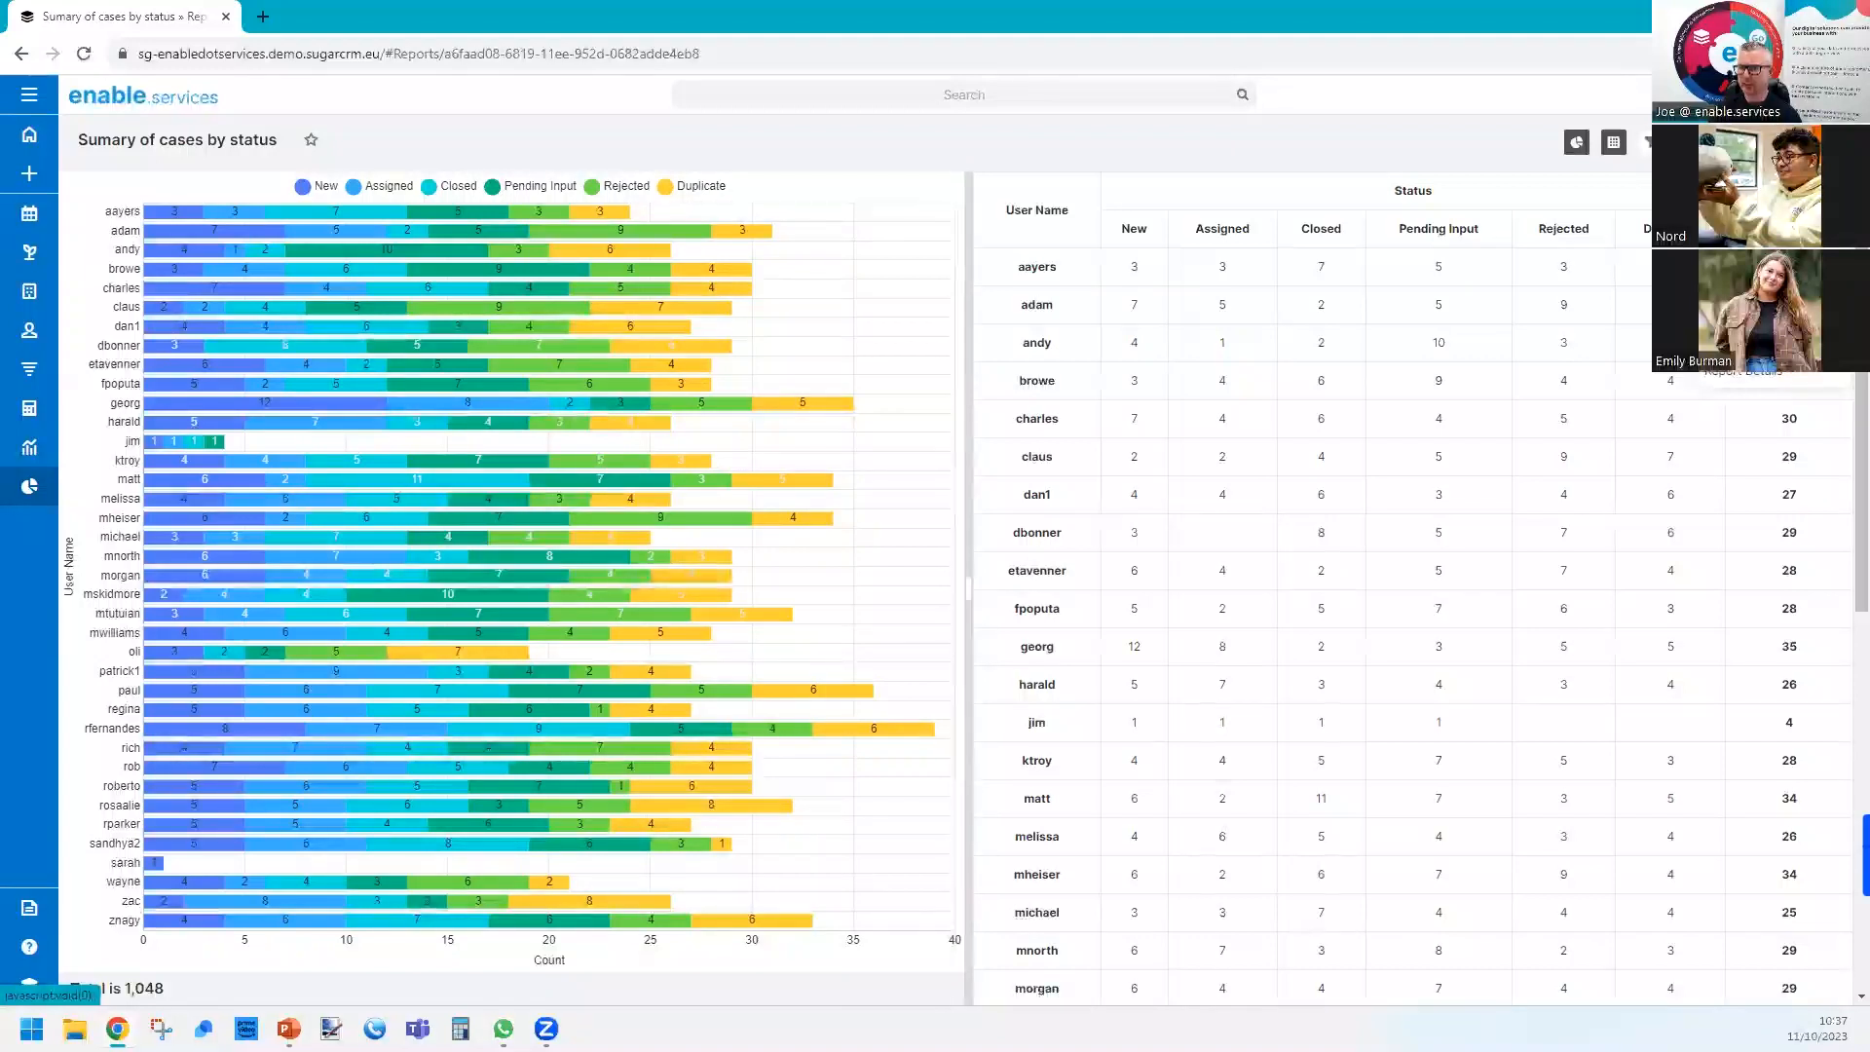
Reopen the matrix report for editing and add the Cases Priority field as a third Group By column below Status.
{"action": "left_click", "coordinate": [1732, 187]}
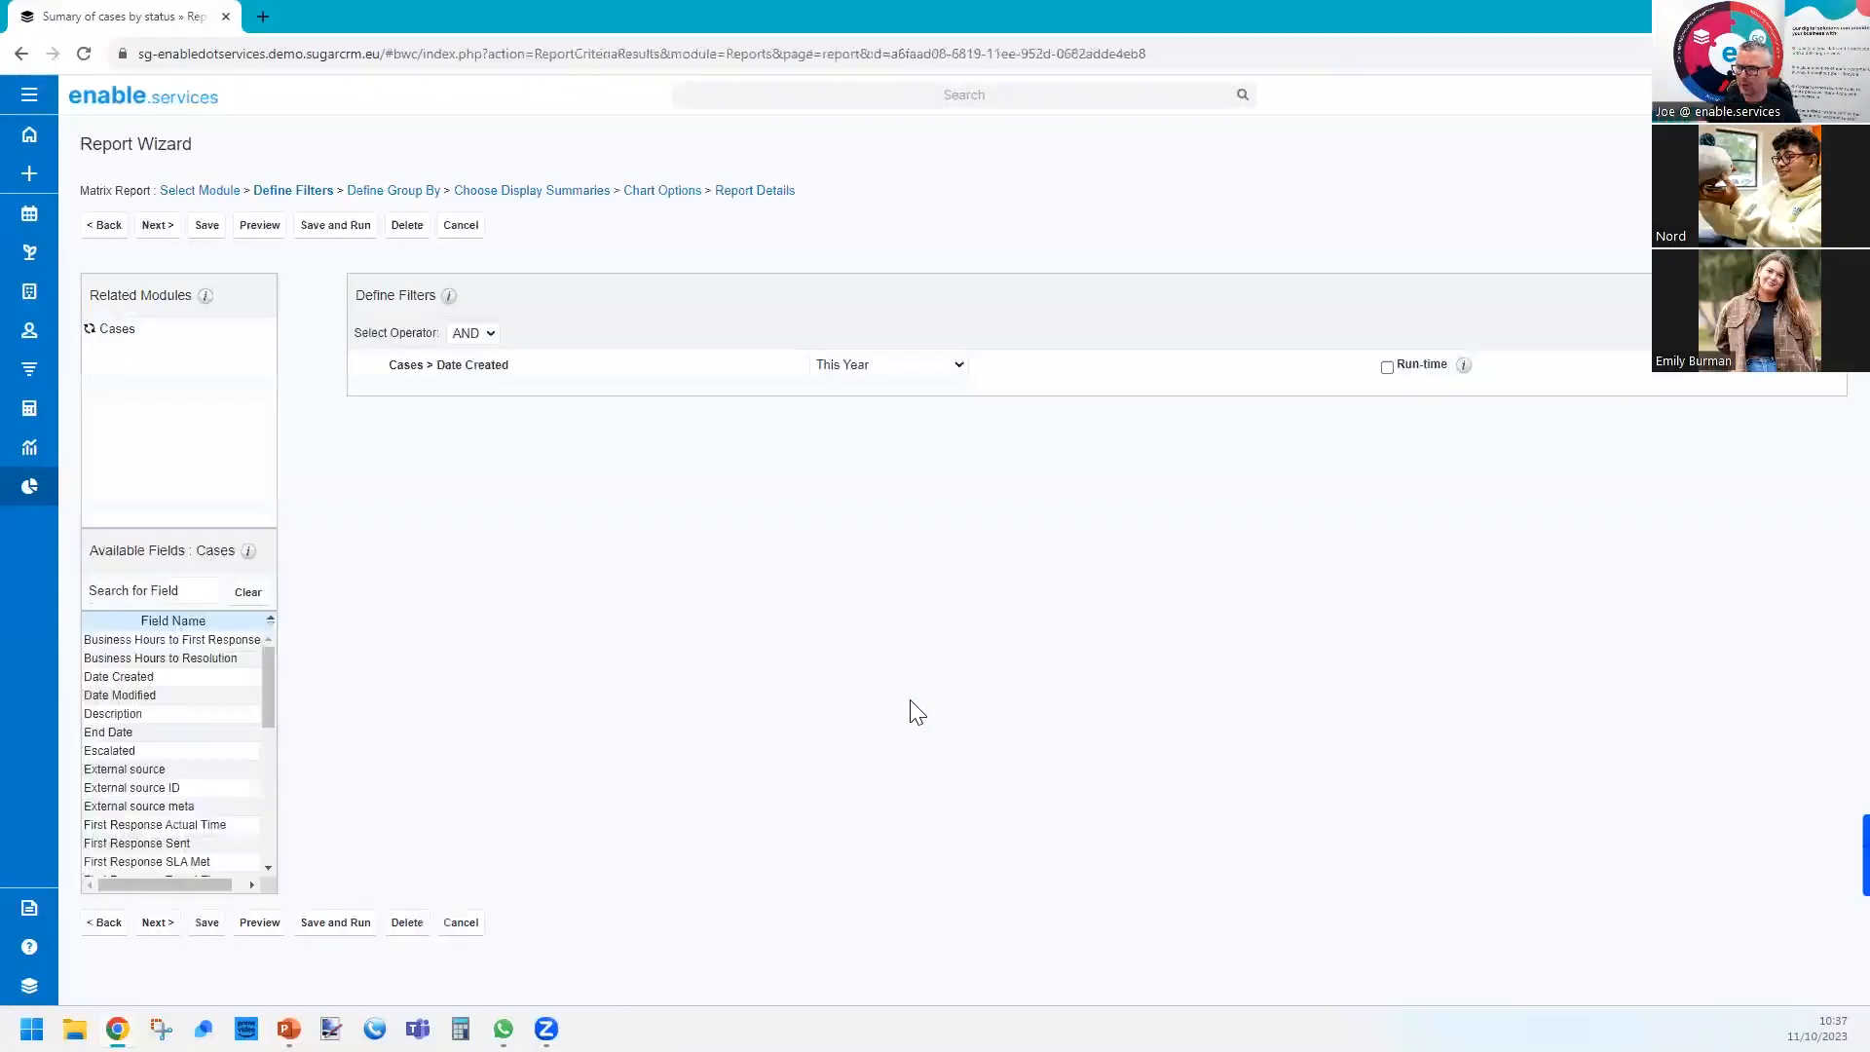
{"action": "left_click", "coordinate": [381, 197]}
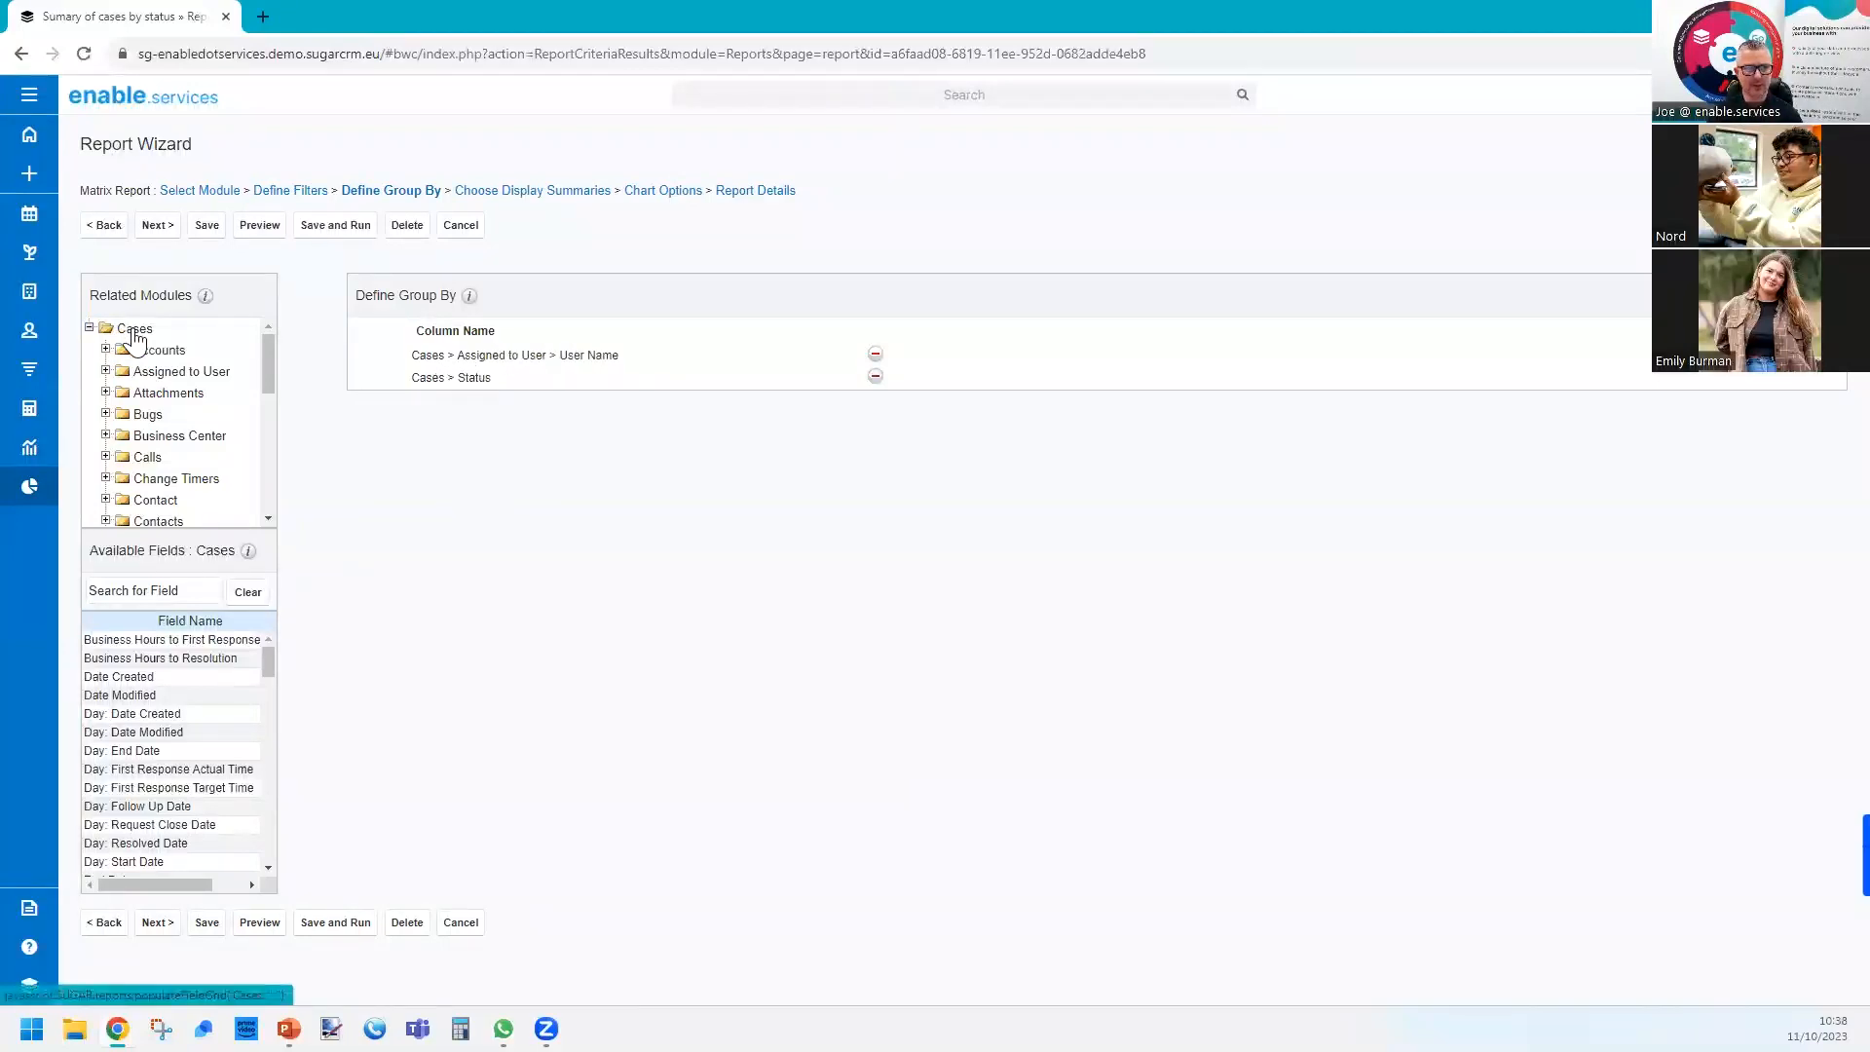
{"action": "left_click", "coordinate": [155, 584]}
{"action": "type", "text": "pri"}
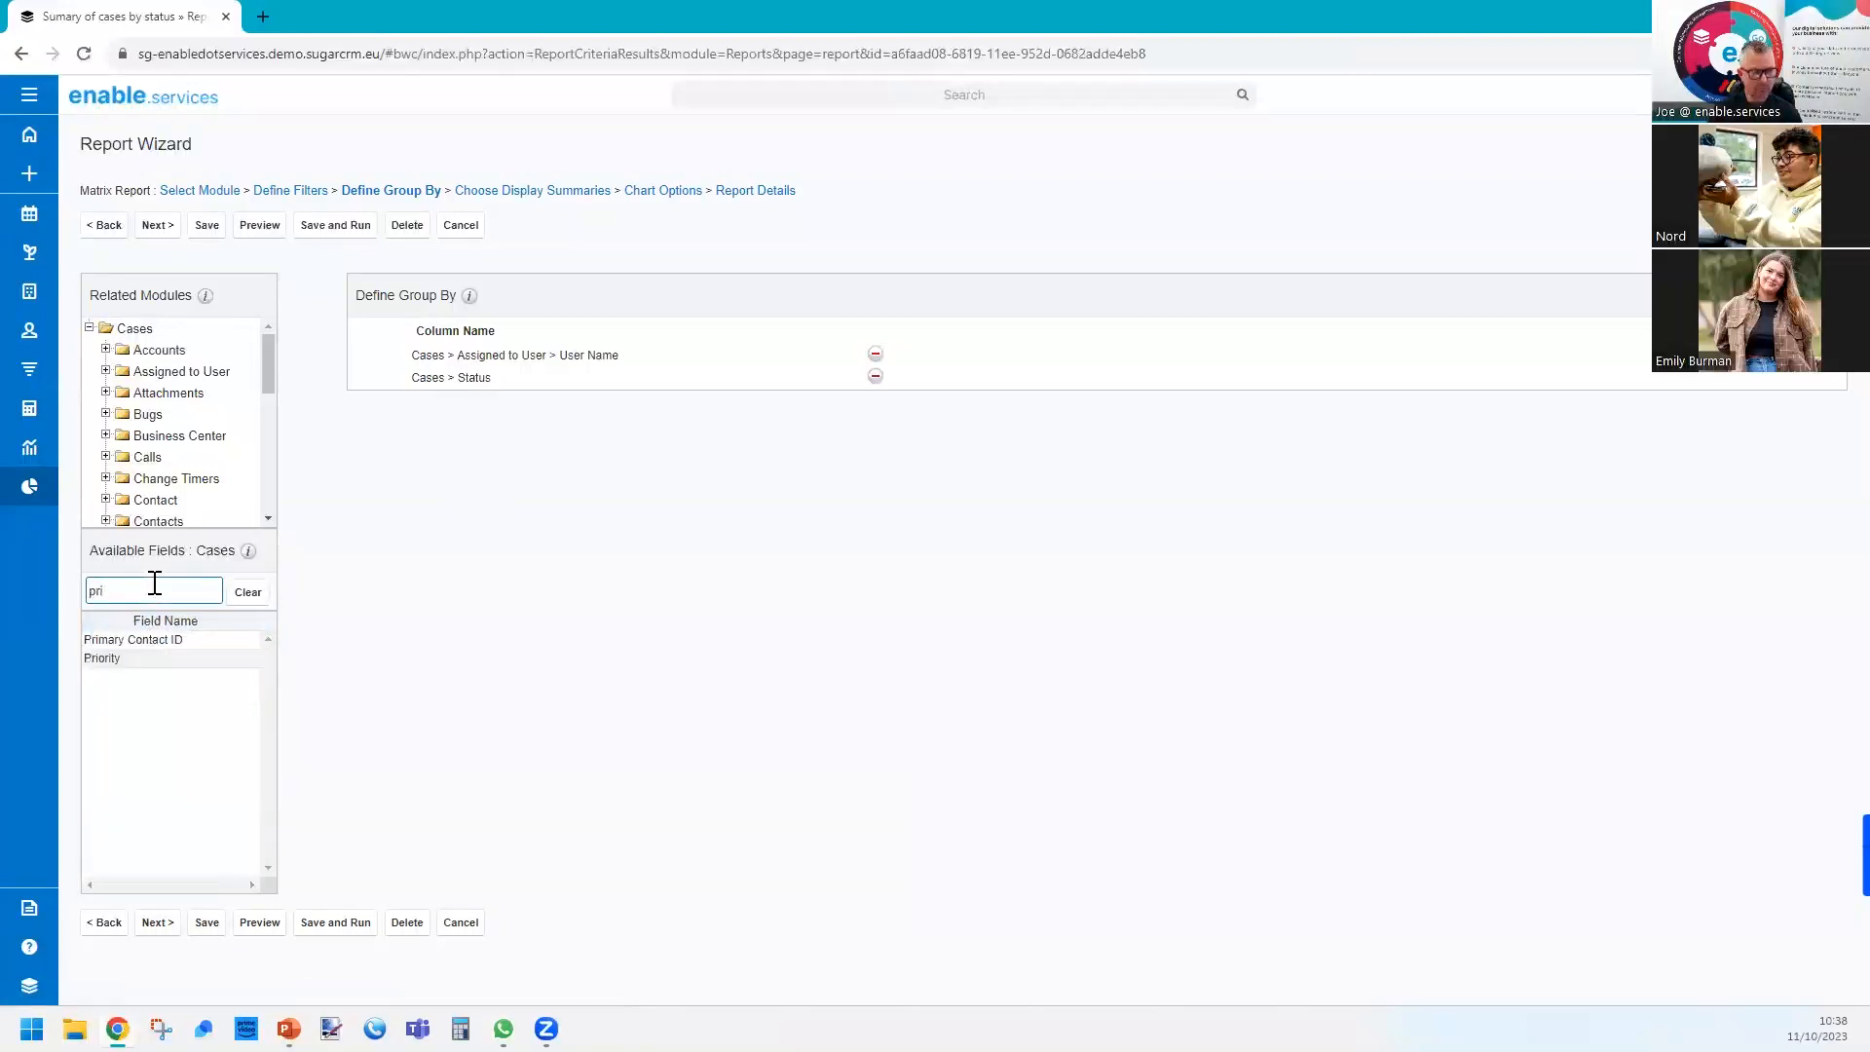
{"action": "double_click", "coordinate": [141, 659]}
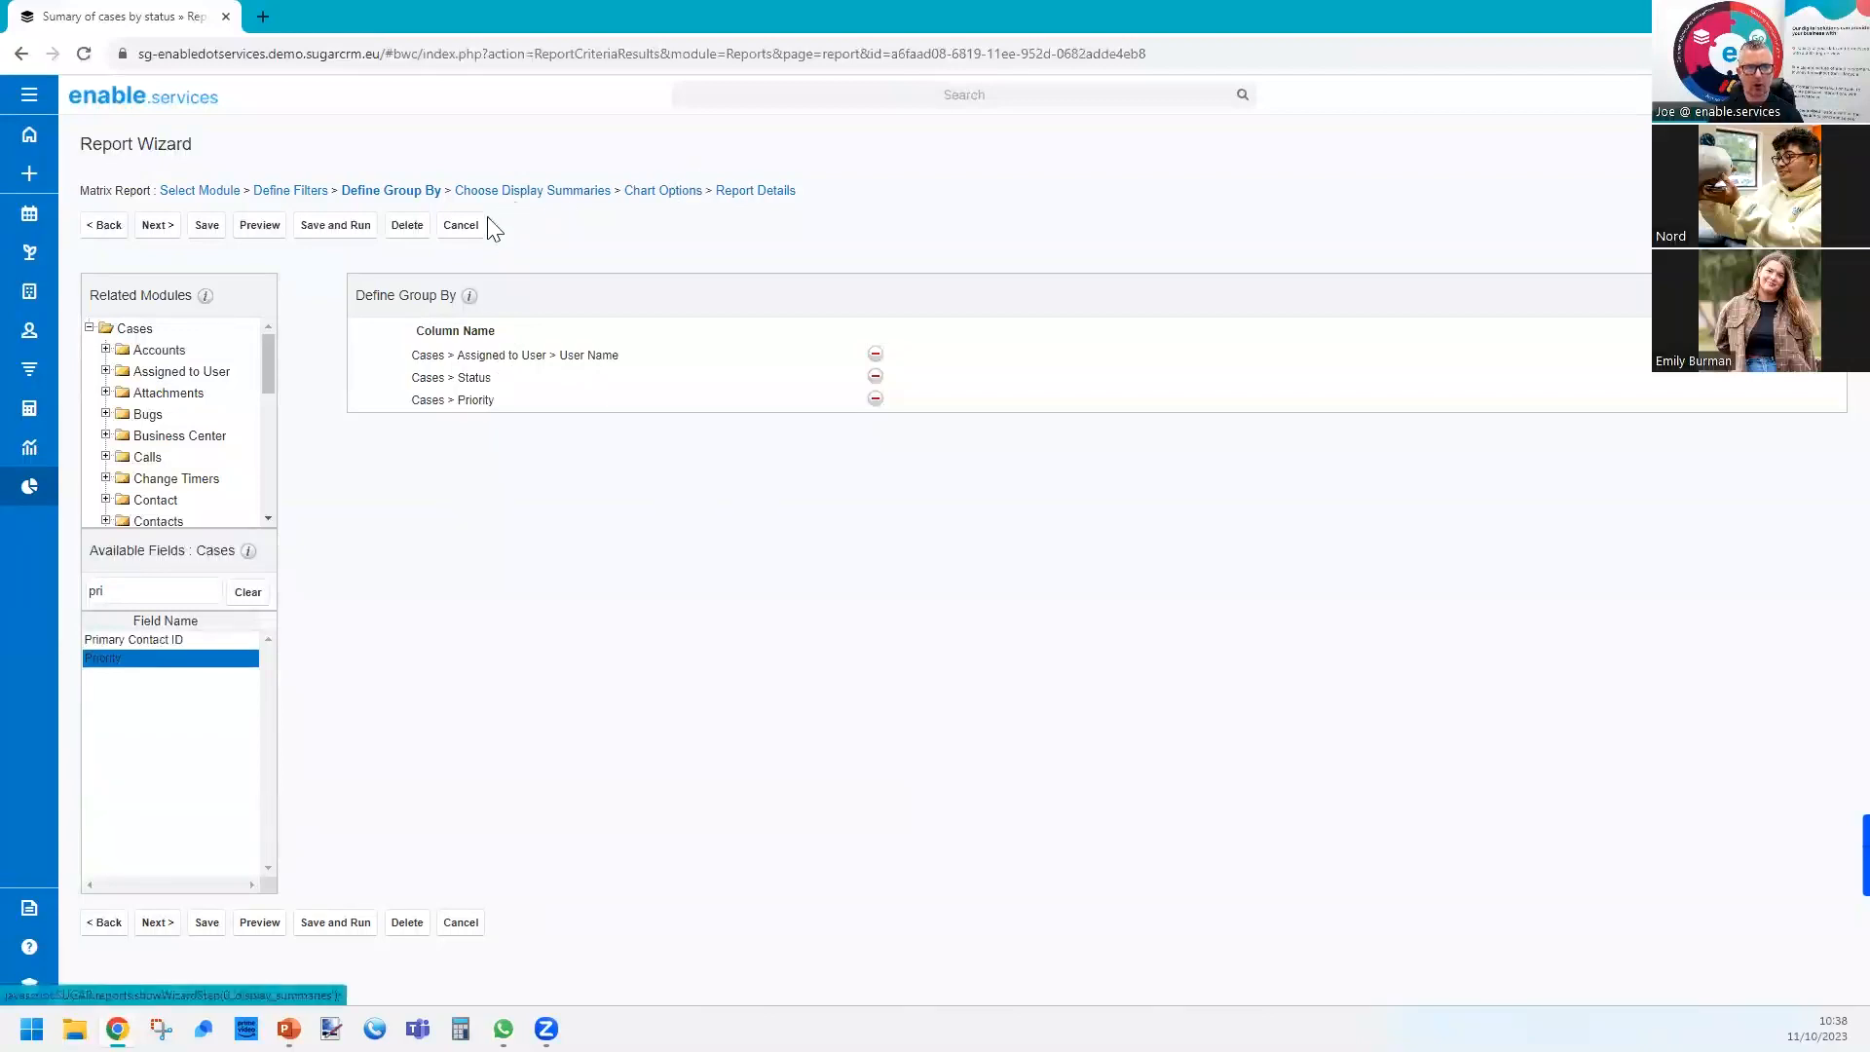
Continue to the report details with the chart settings kept, choose the 1 X 2 layout, and save and run the report.
{"action": "left_click", "coordinate": [159, 230]}
{"action": "left_click", "coordinate": [159, 228]}
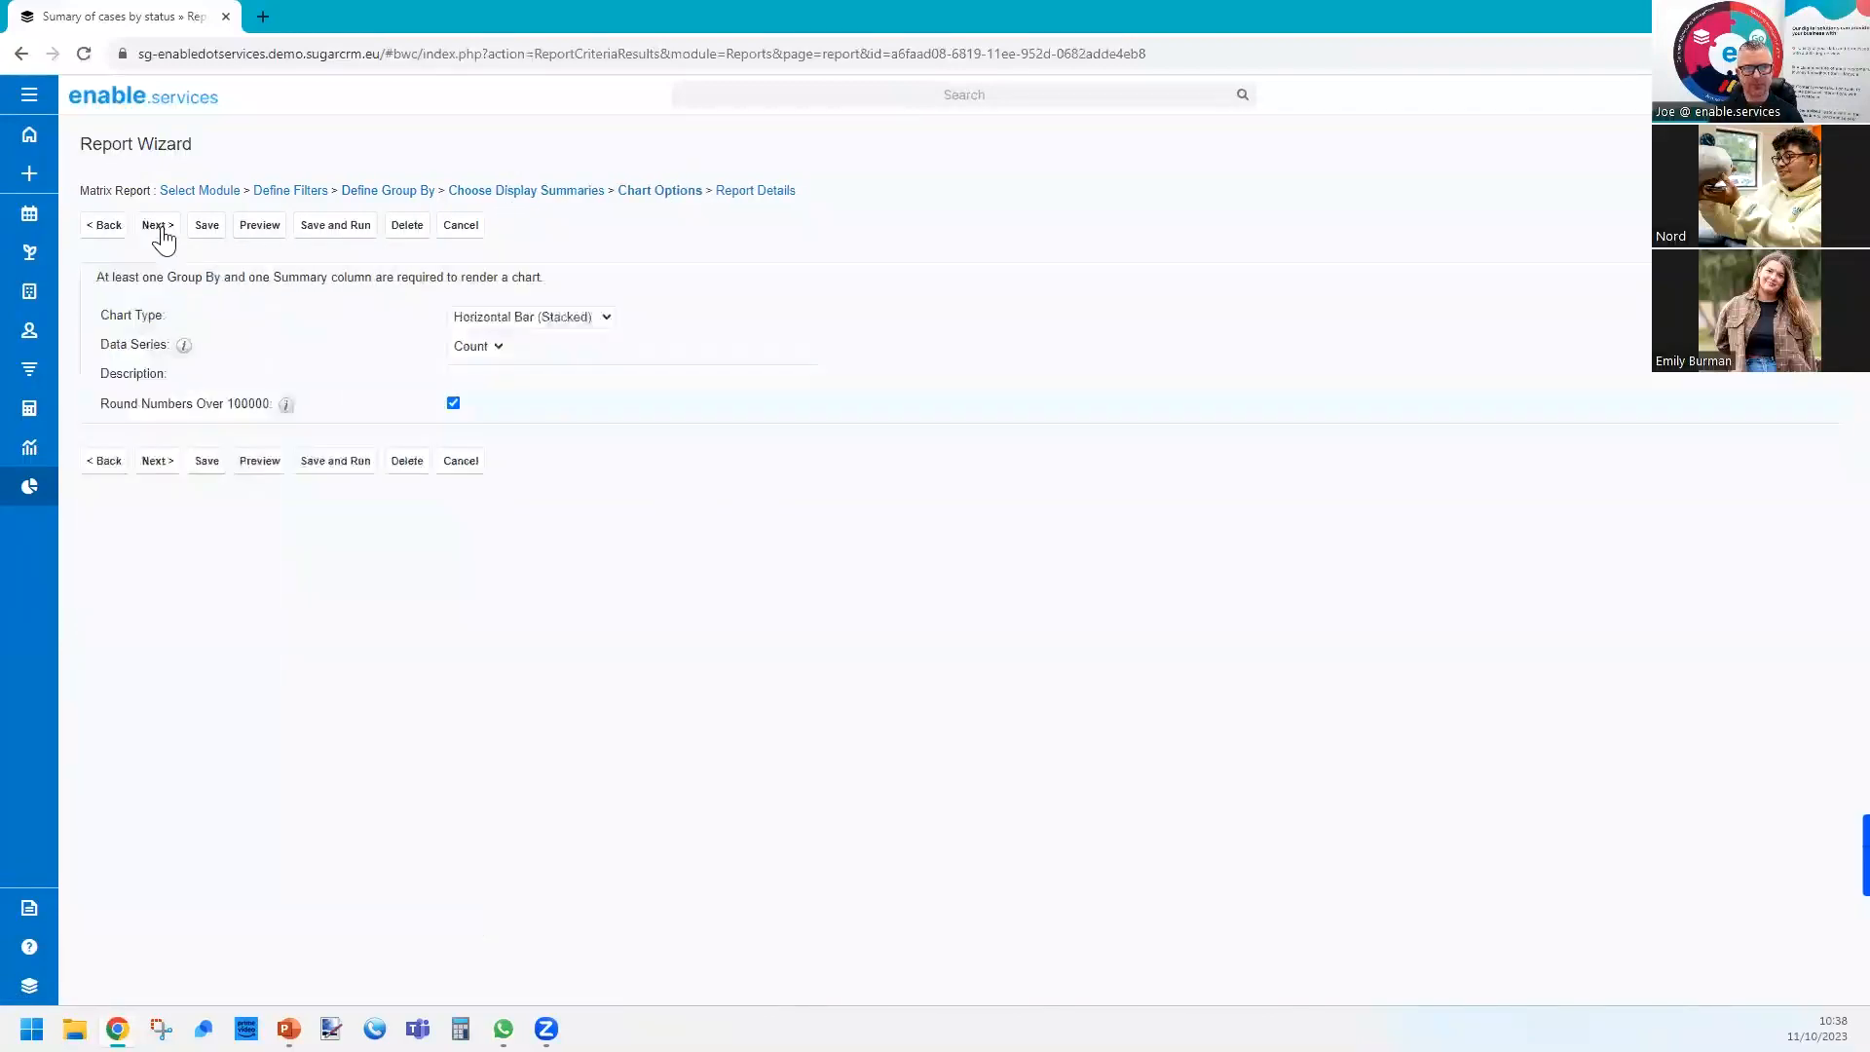
{"action": "left_click", "coordinate": [159, 228]}
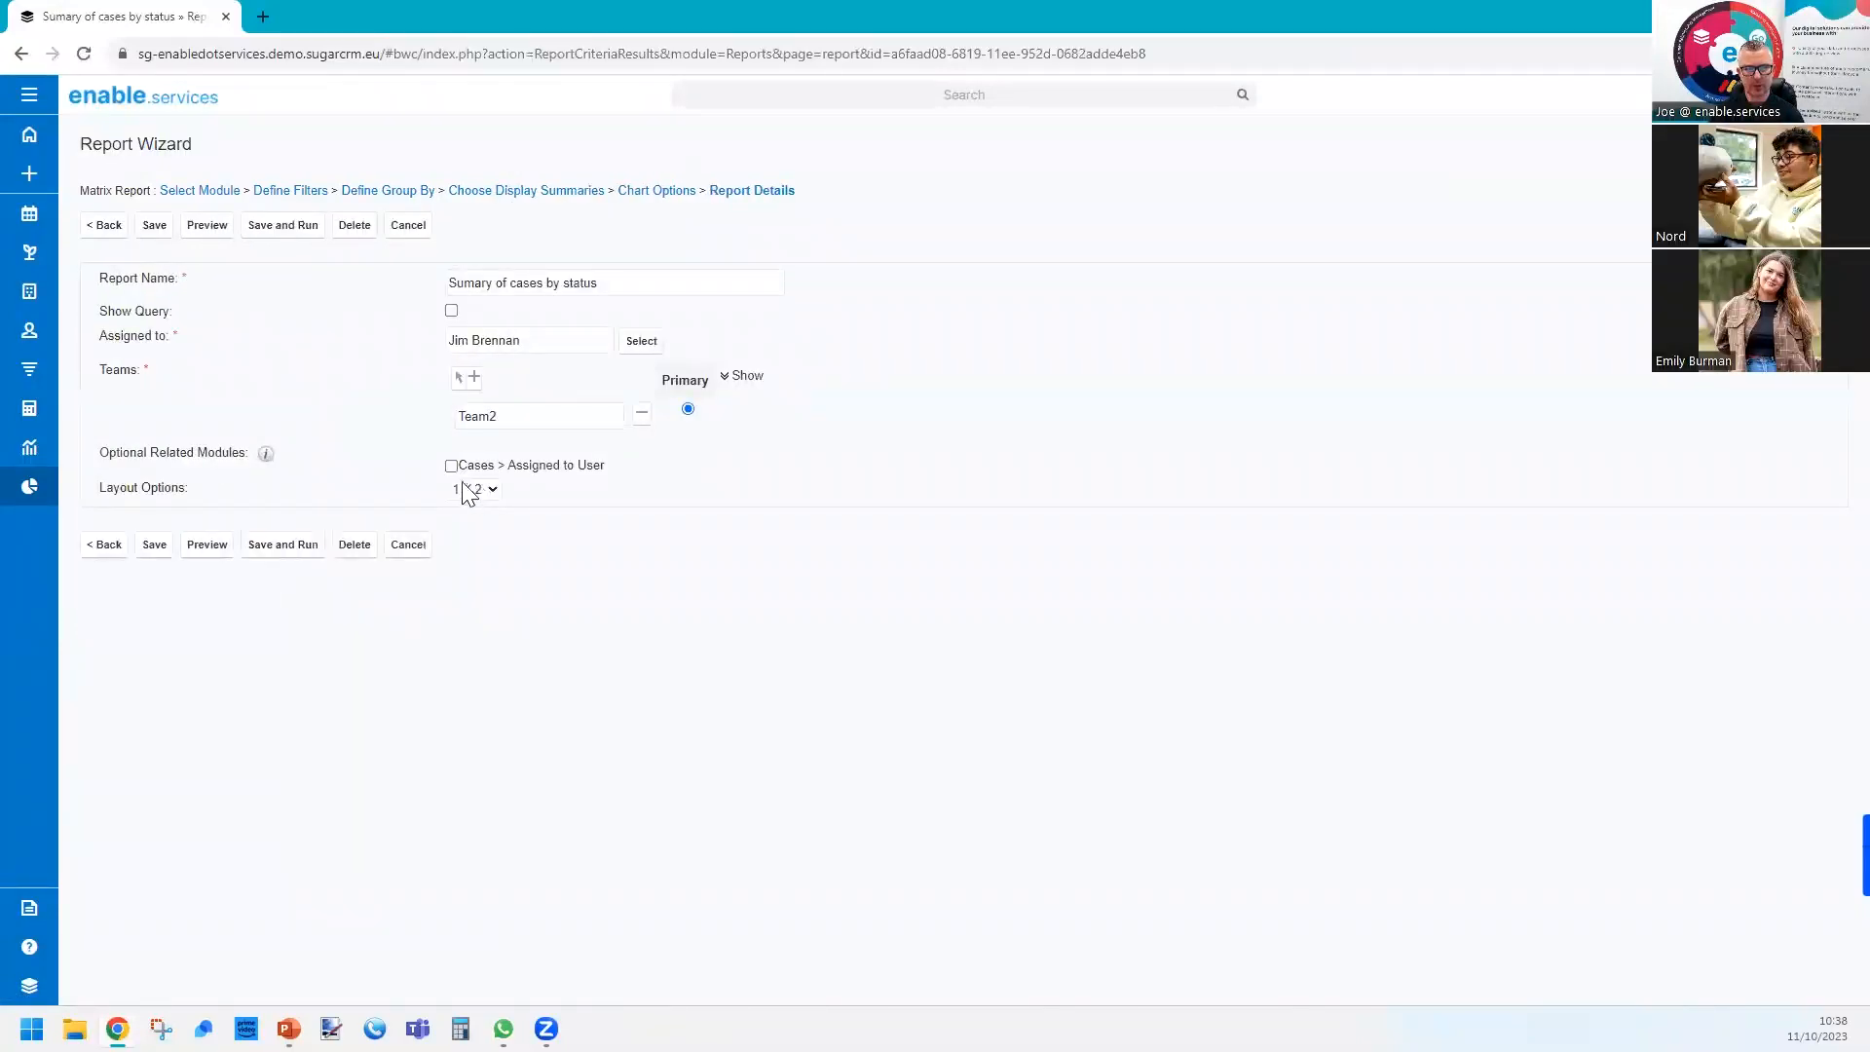
{"action": "left_click", "coordinate": [482, 490]}
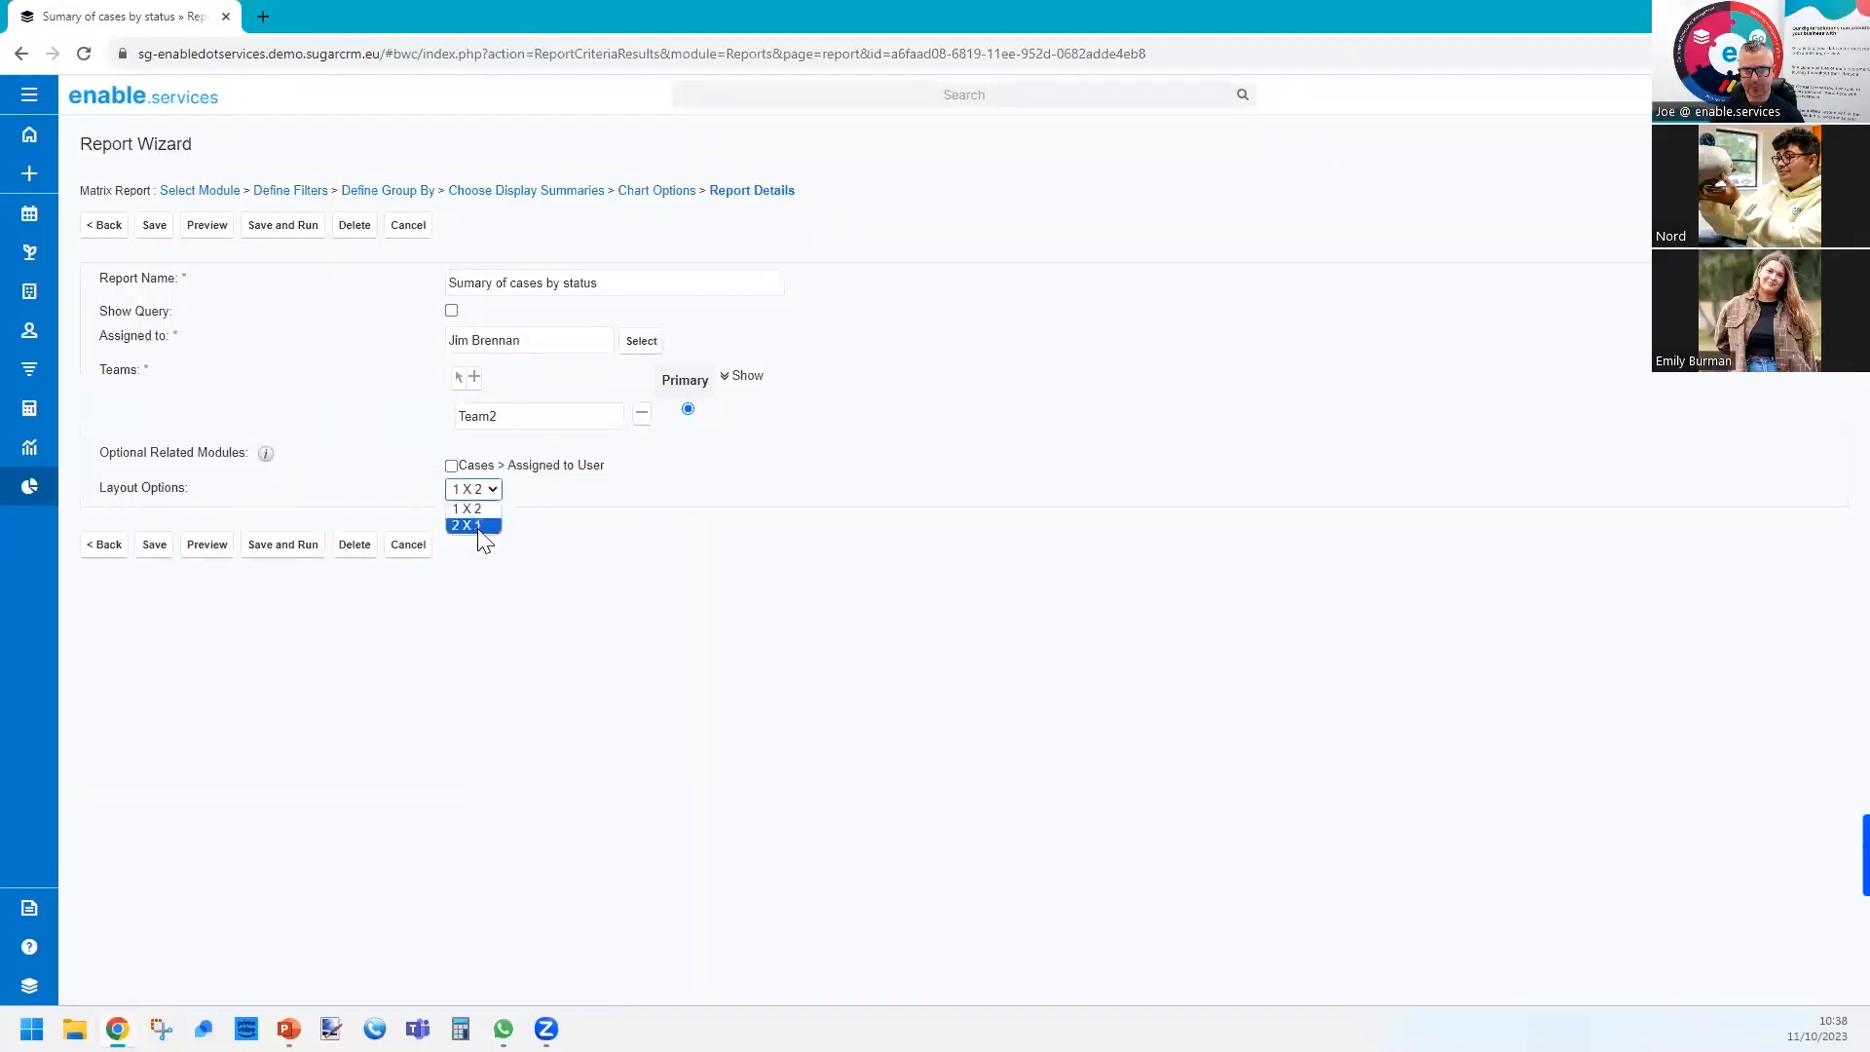
{"action": "left_click", "coordinate": [475, 507]}
{"action": "left_click", "coordinate": [477, 494]}
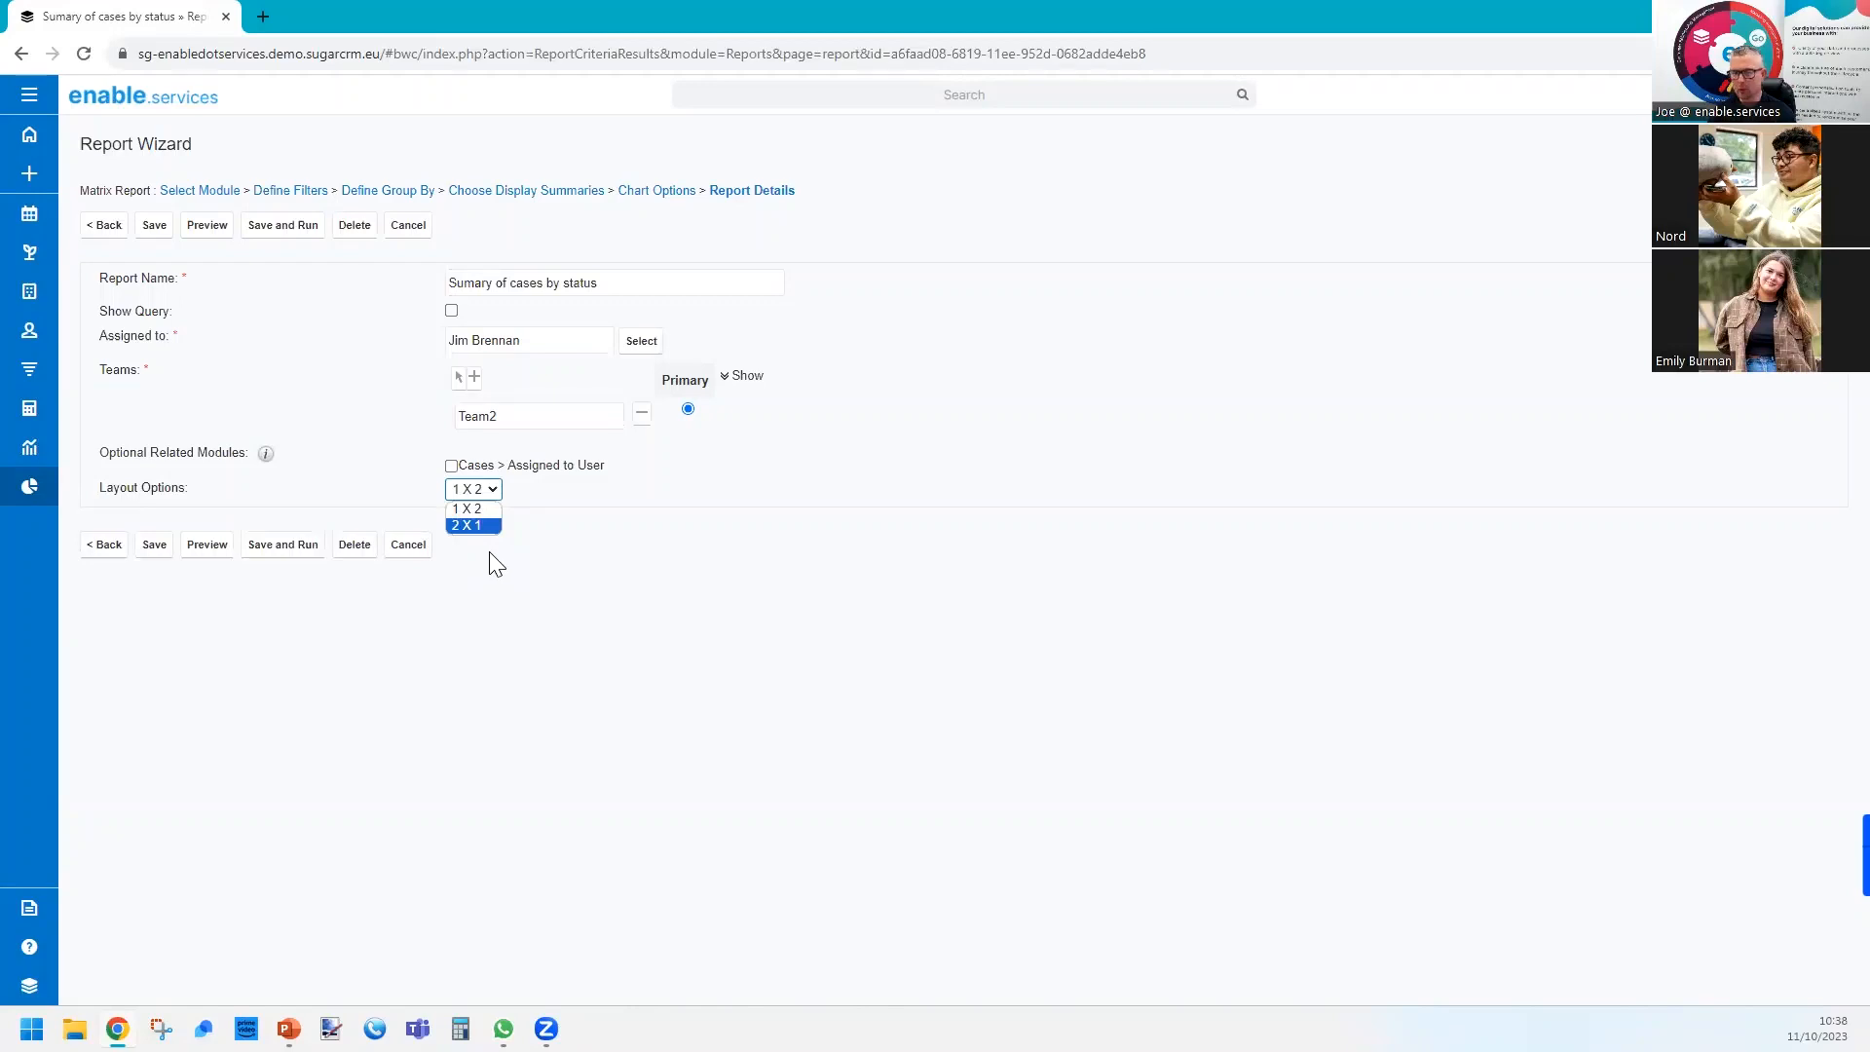
{"action": "left_click", "coordinate": [284, 548]}
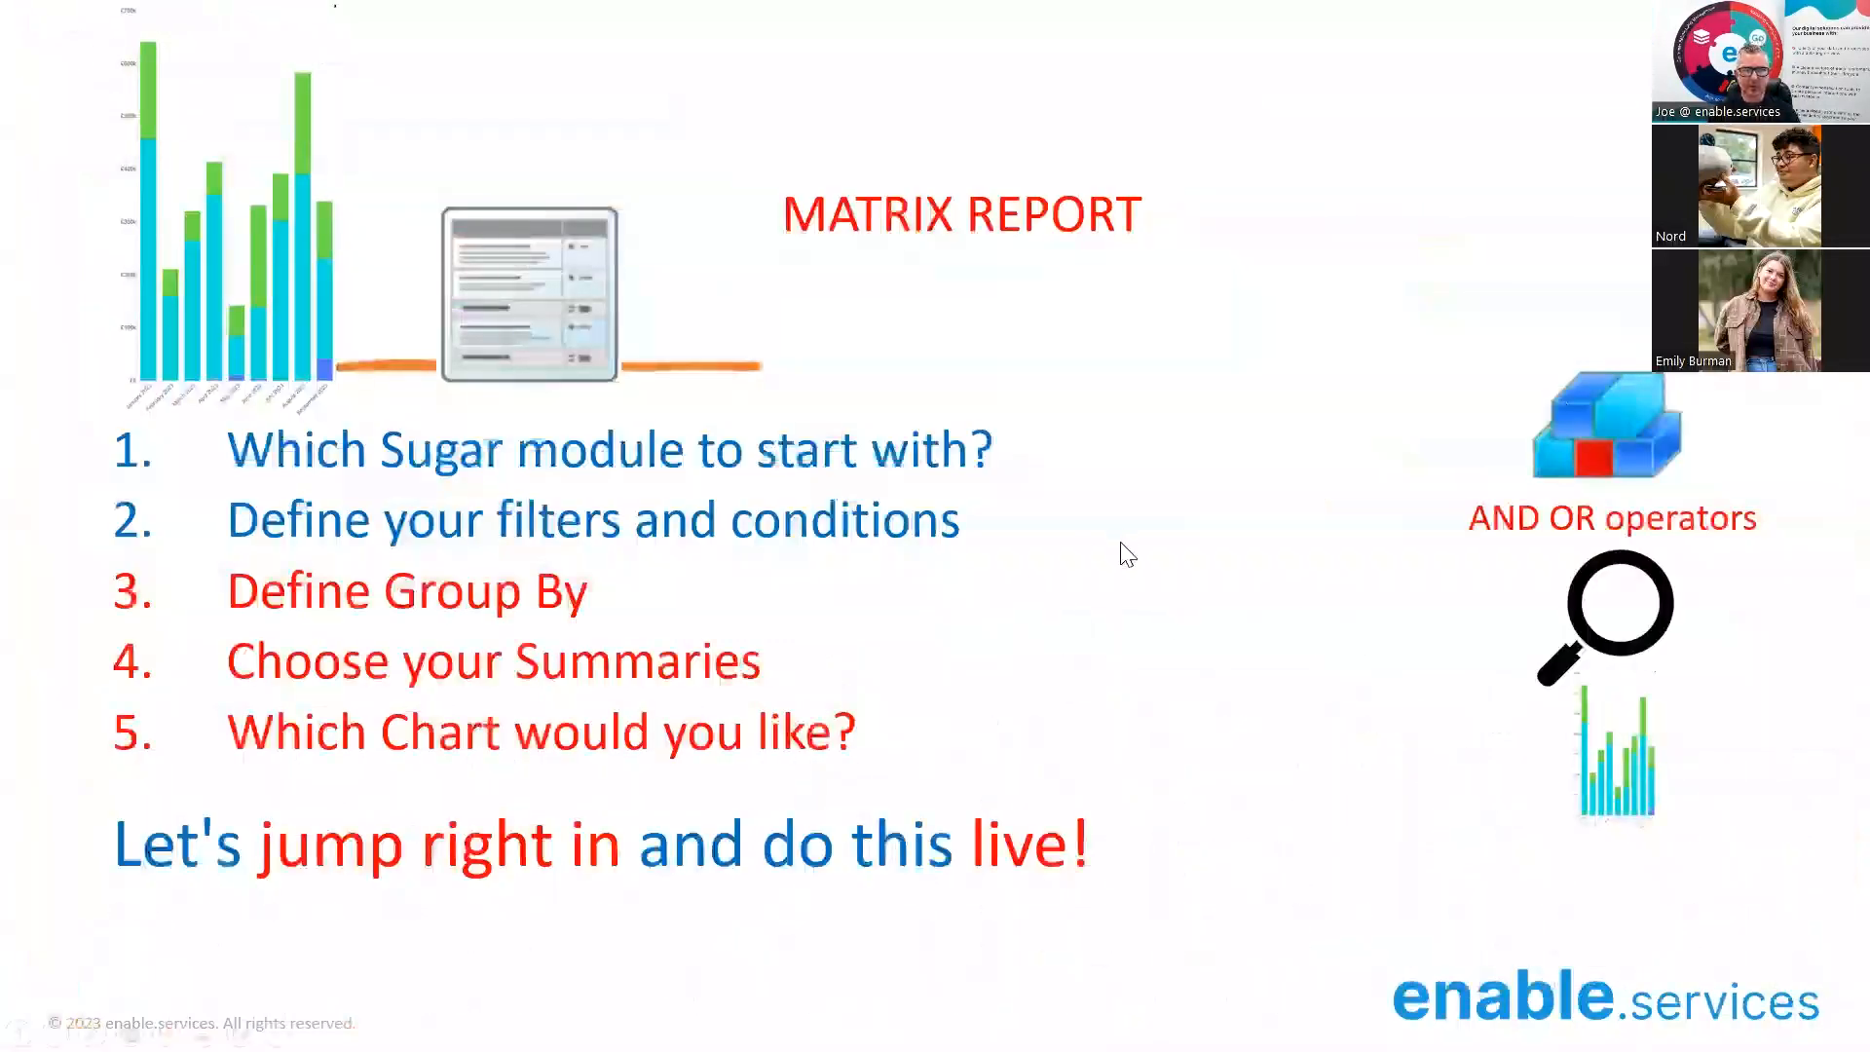
{"action": "left_click", "coordinate": [1121, 543]}
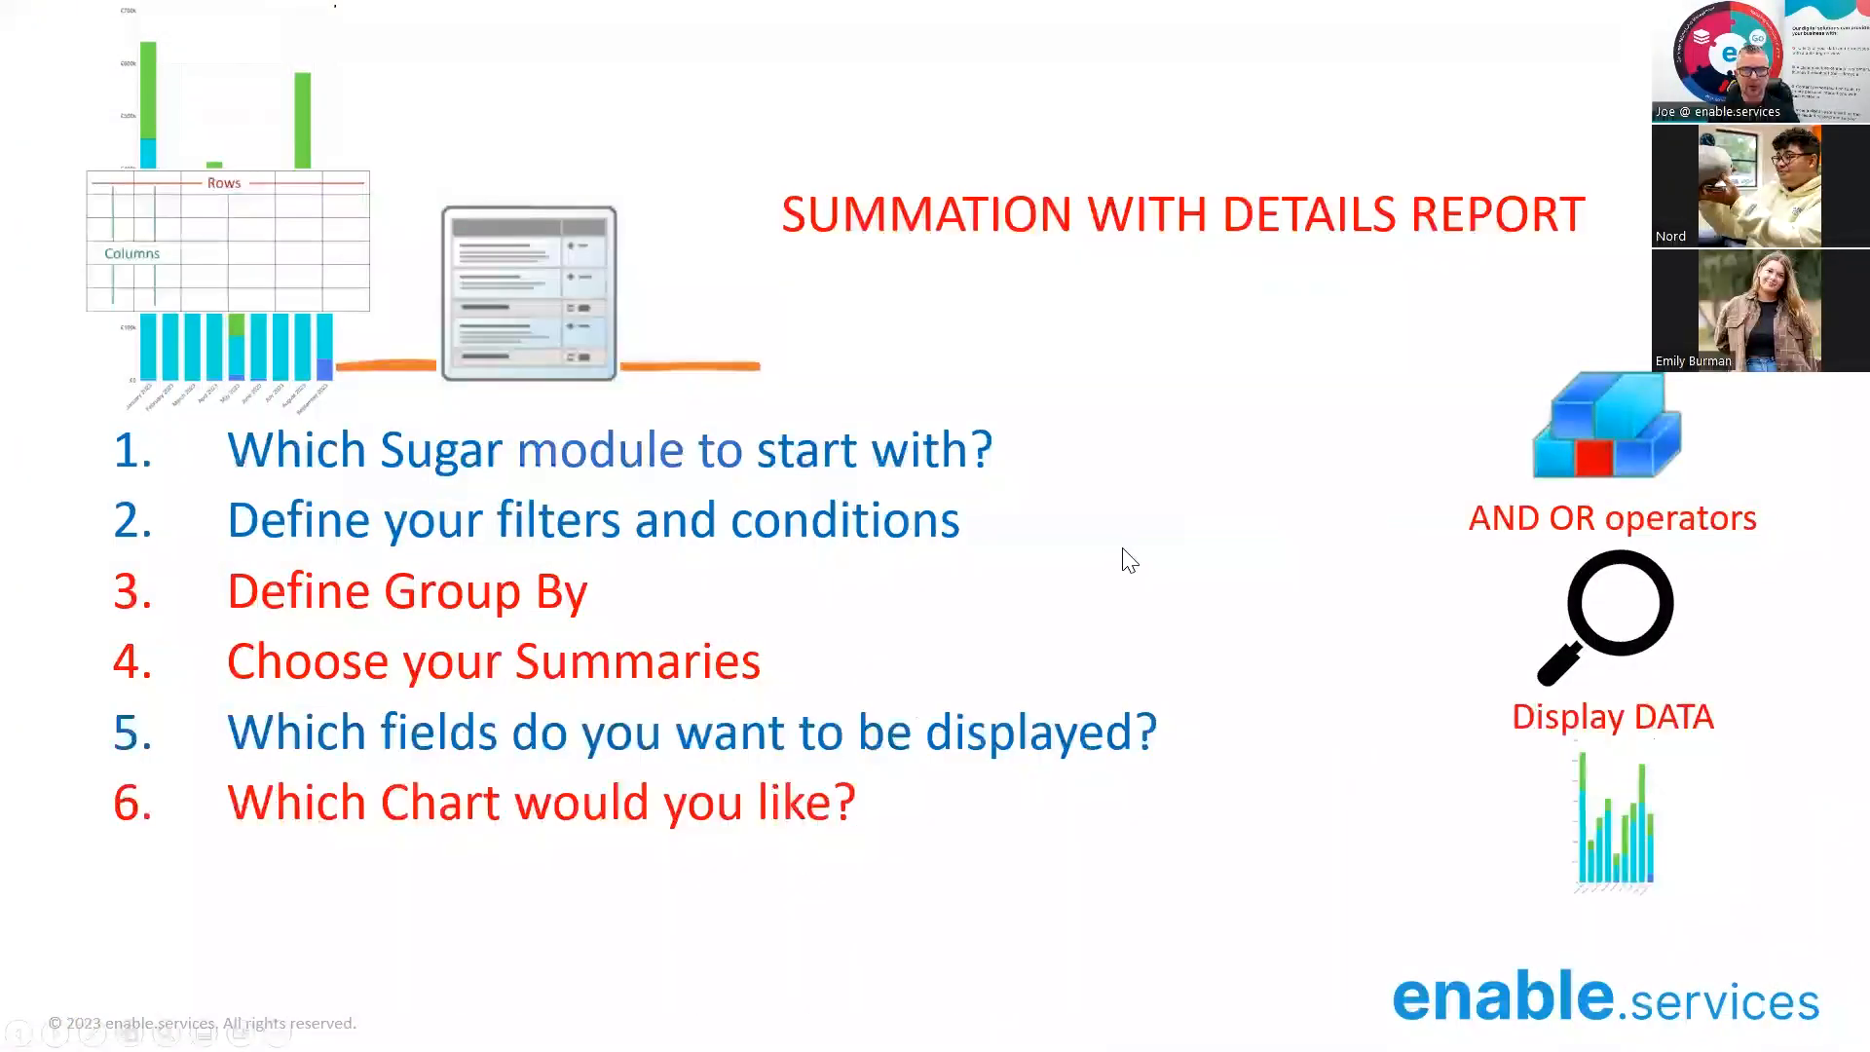
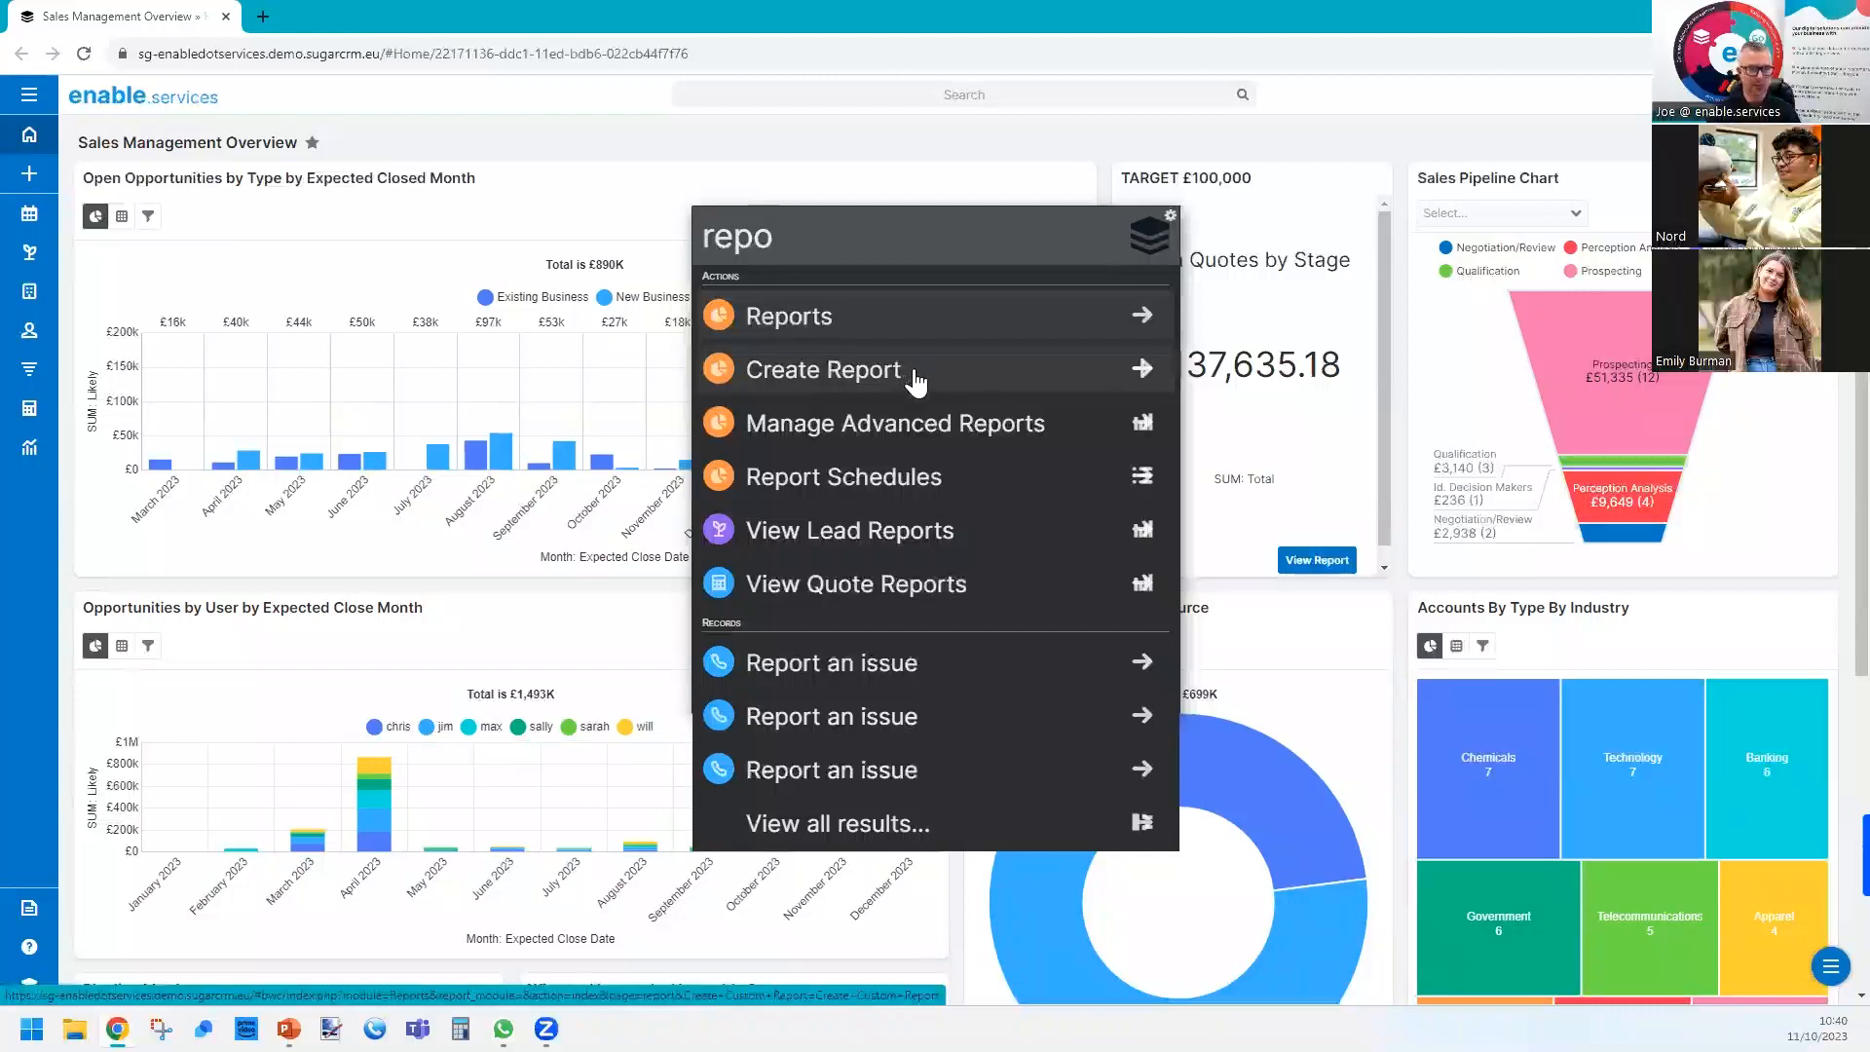
Create a new Summation Report with Details based on the Accounts module.
{"action": "left_click", "coordinate": [915, 375]}
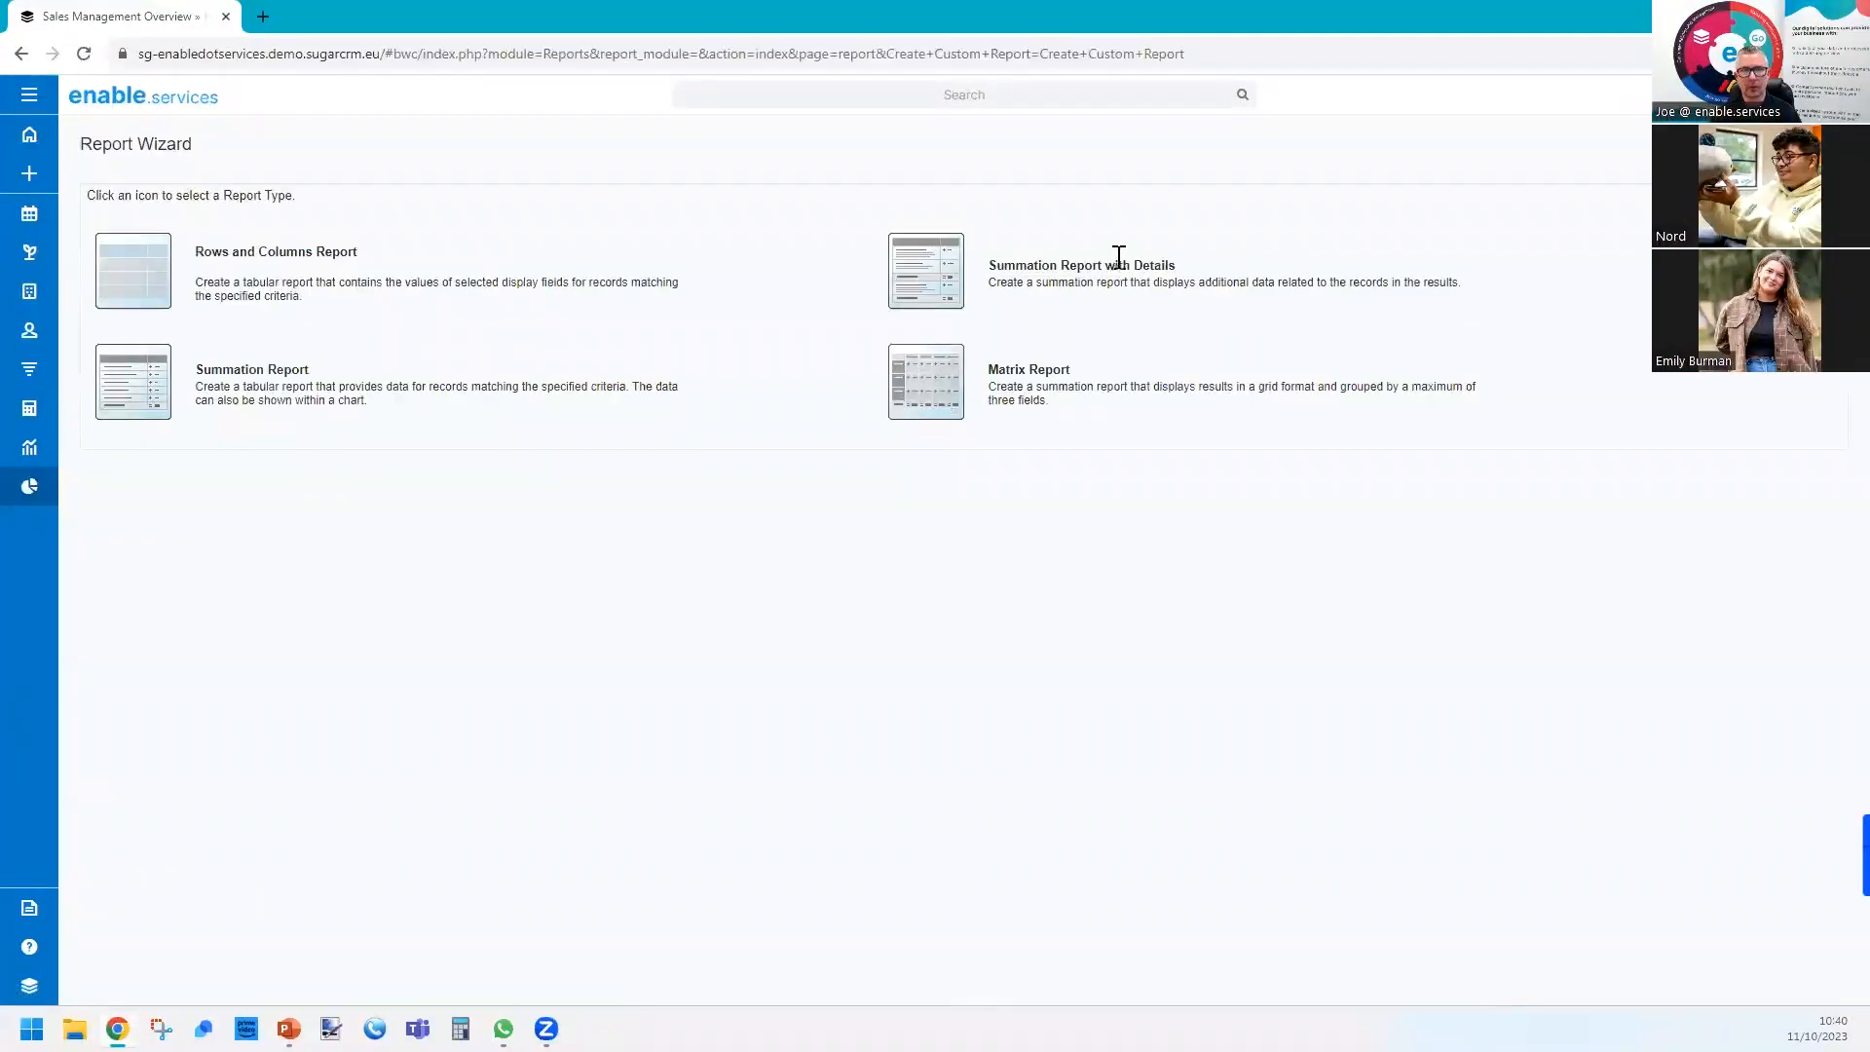
{"action": "left_click_drag", "start_coordinate": [1117, 265], "coordinate": [1027, 265]}
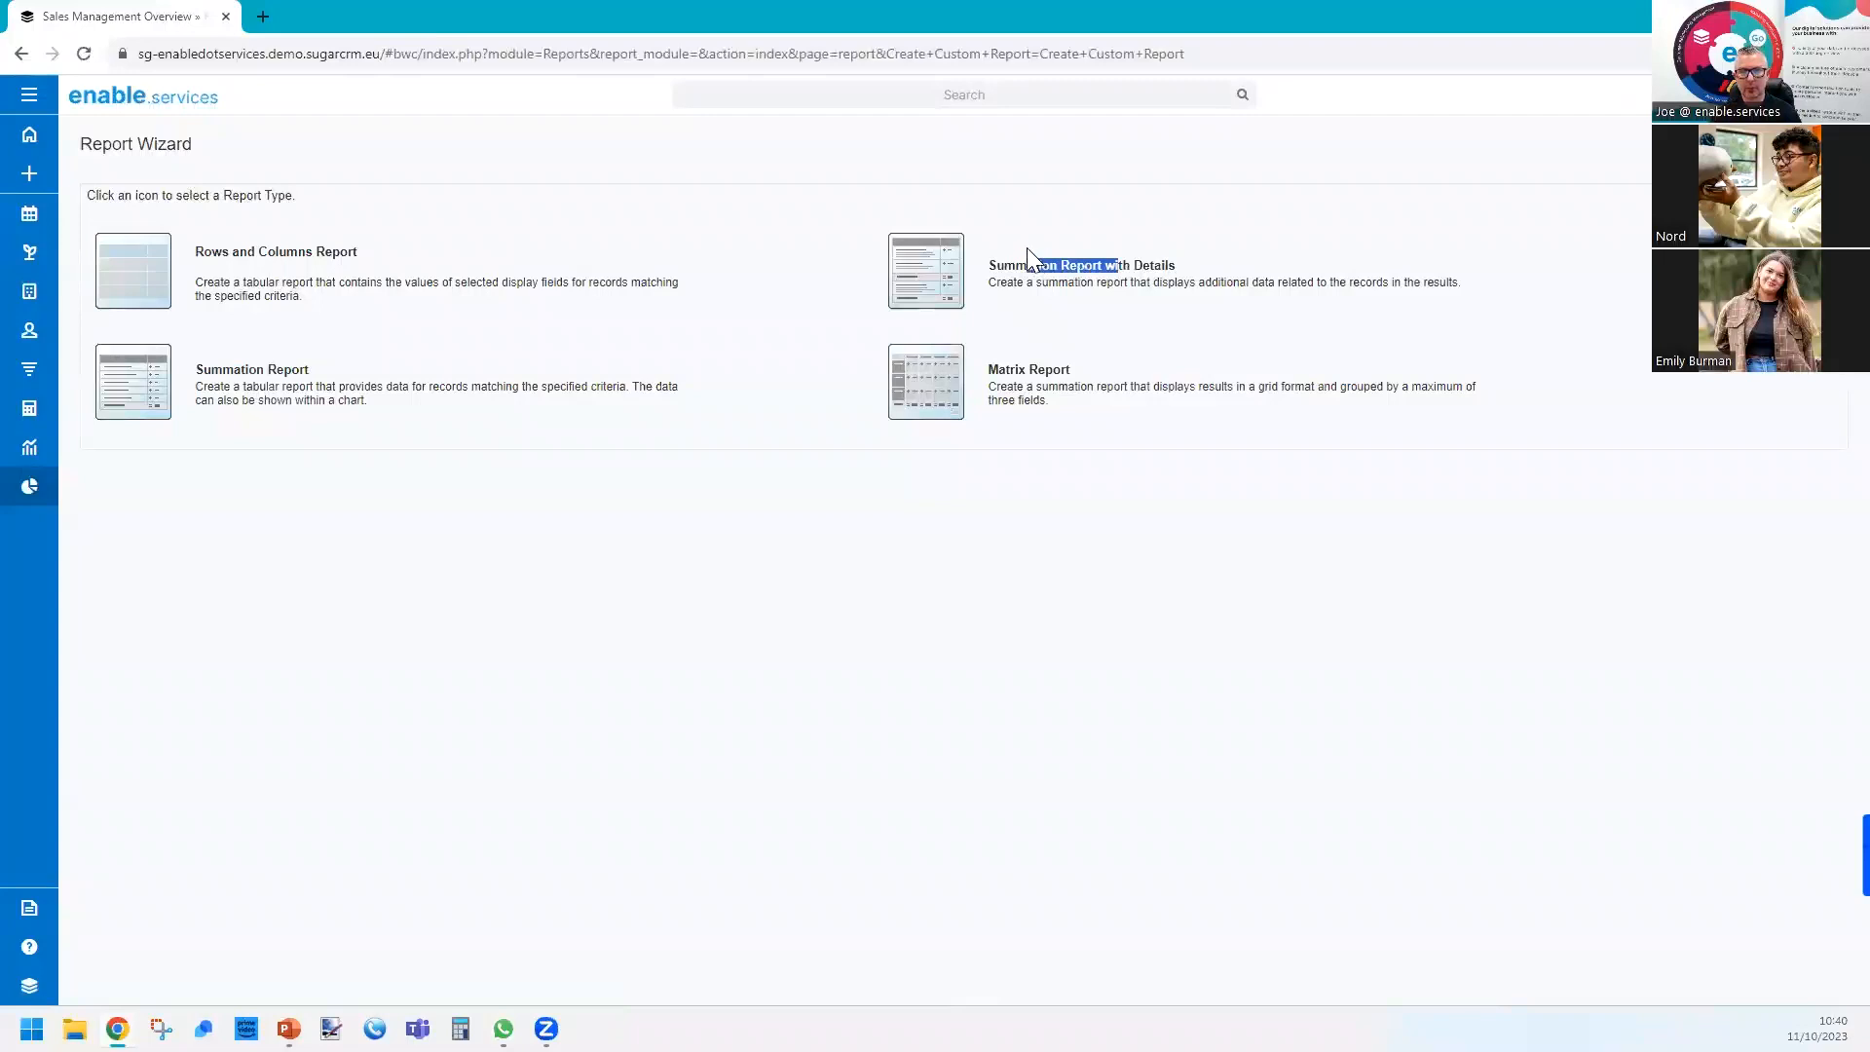
{"action": "left_click", "coordinate": [941, 273]}
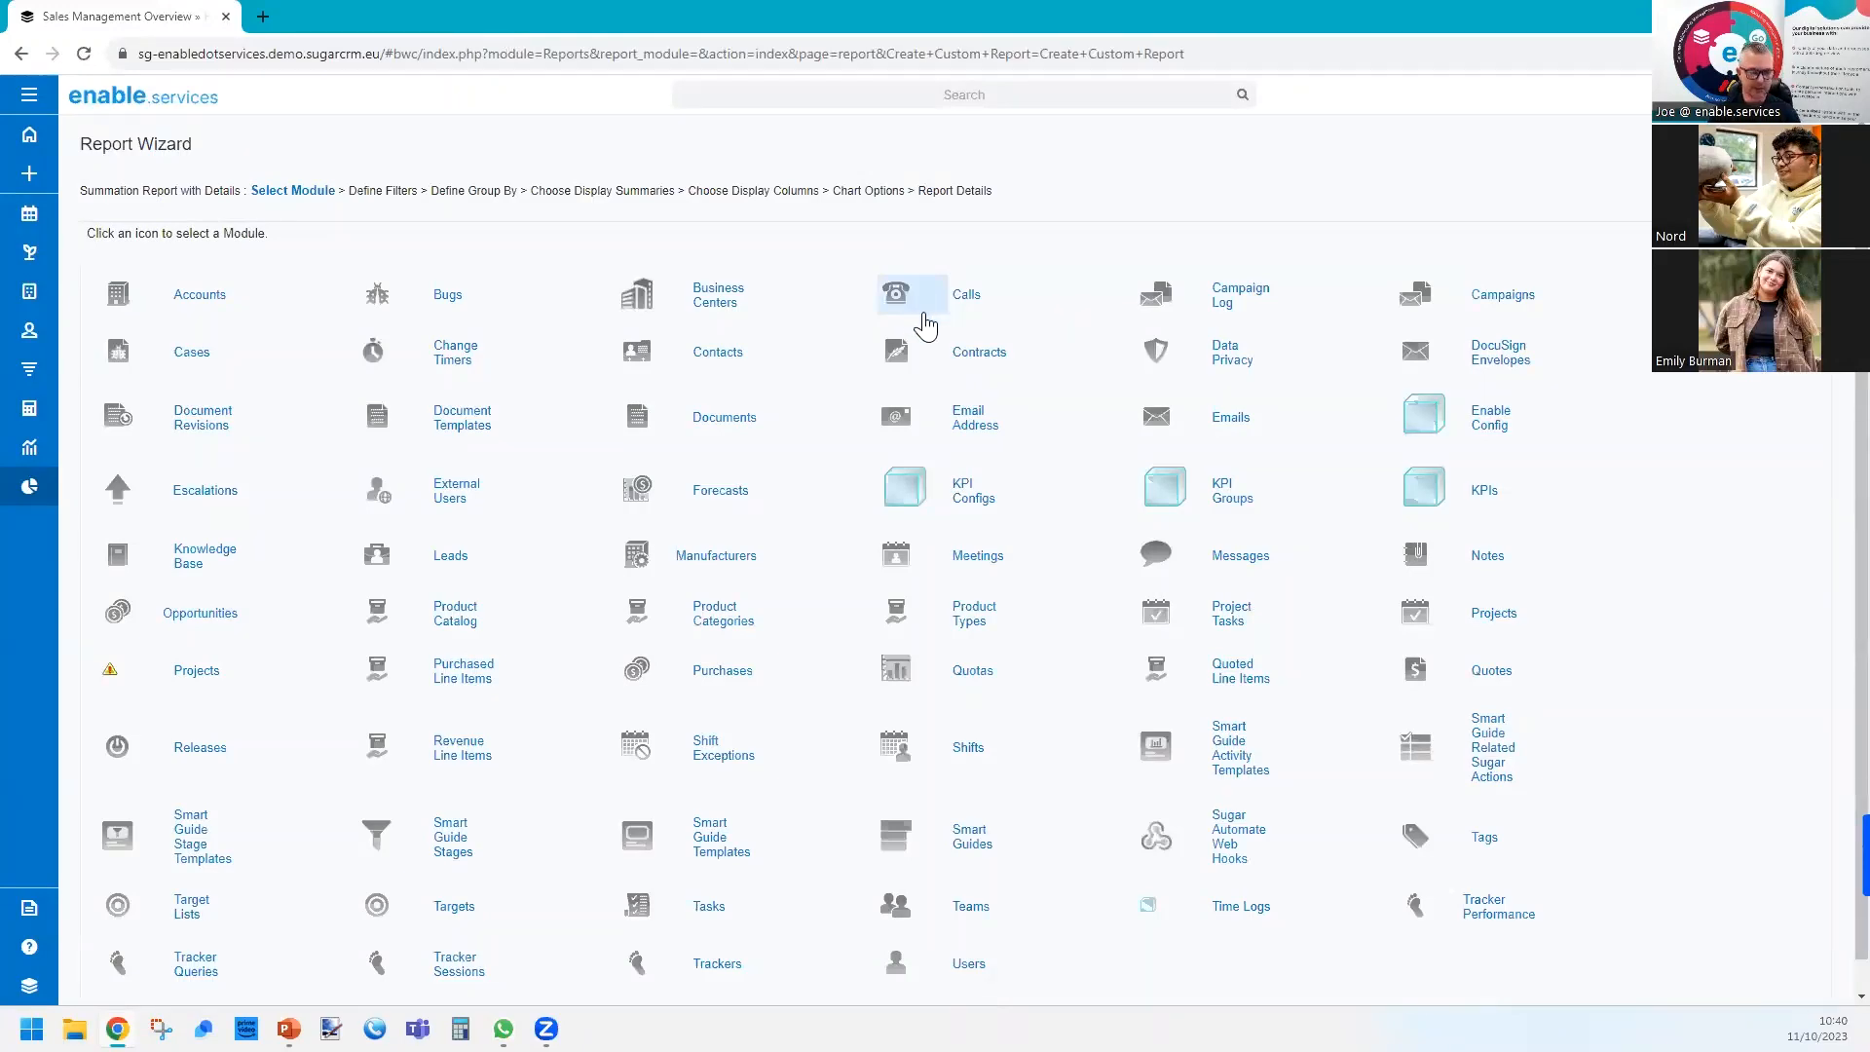
{"action": "left_click", "coordinate": [190, 309]}
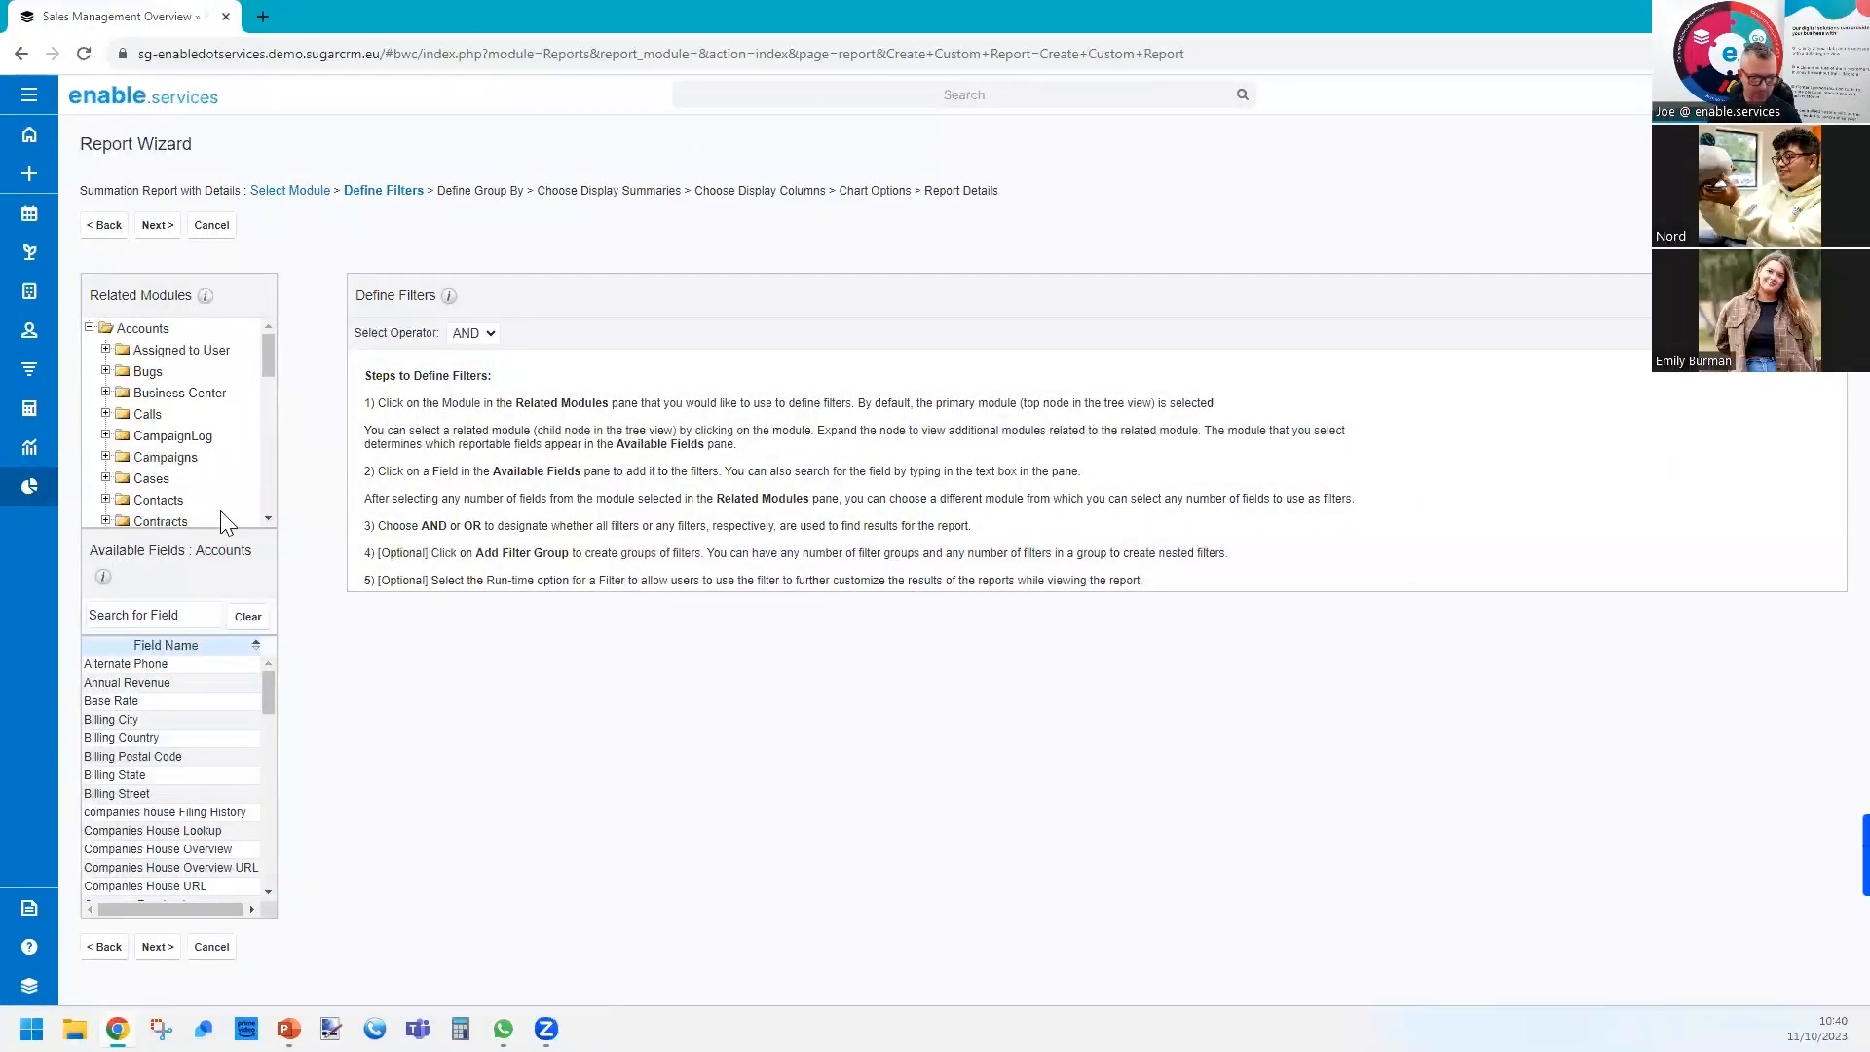
{"action": "left_click", "coordinate": [171, 608]}
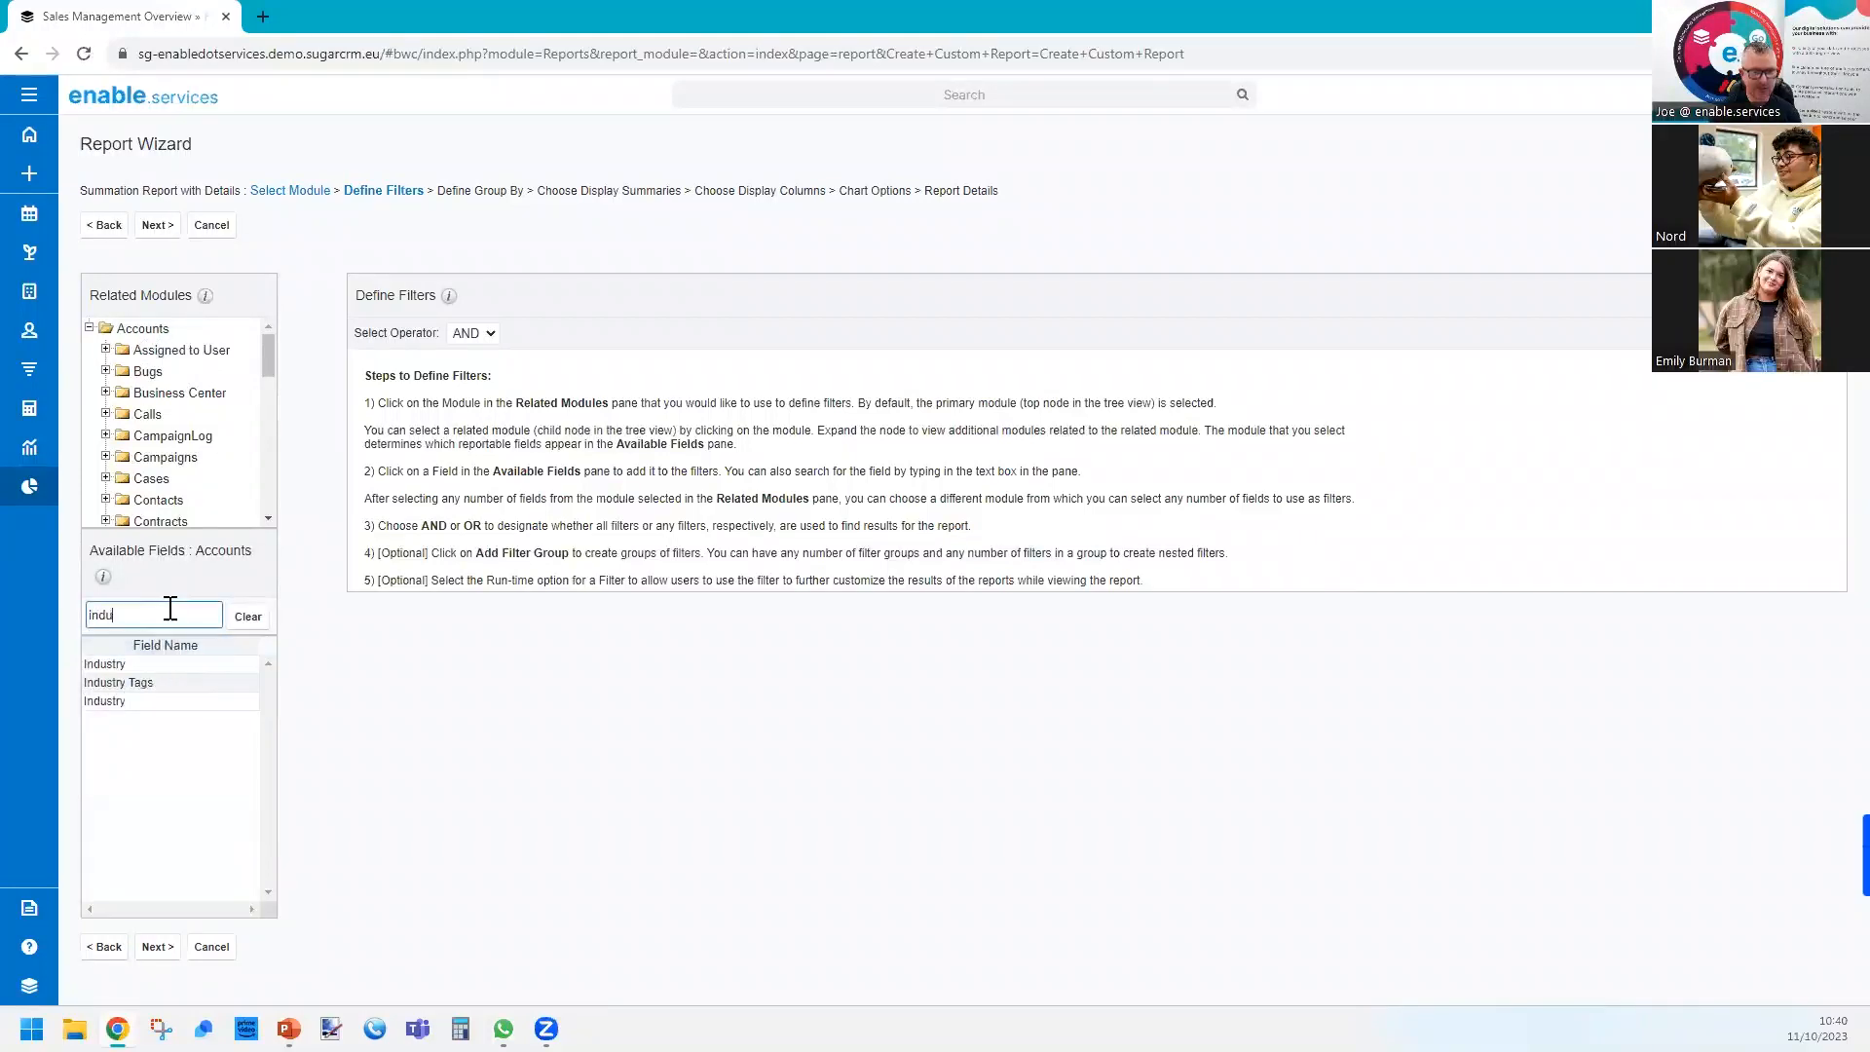
{"action": "left_click", "coordinate": [124, 702]}
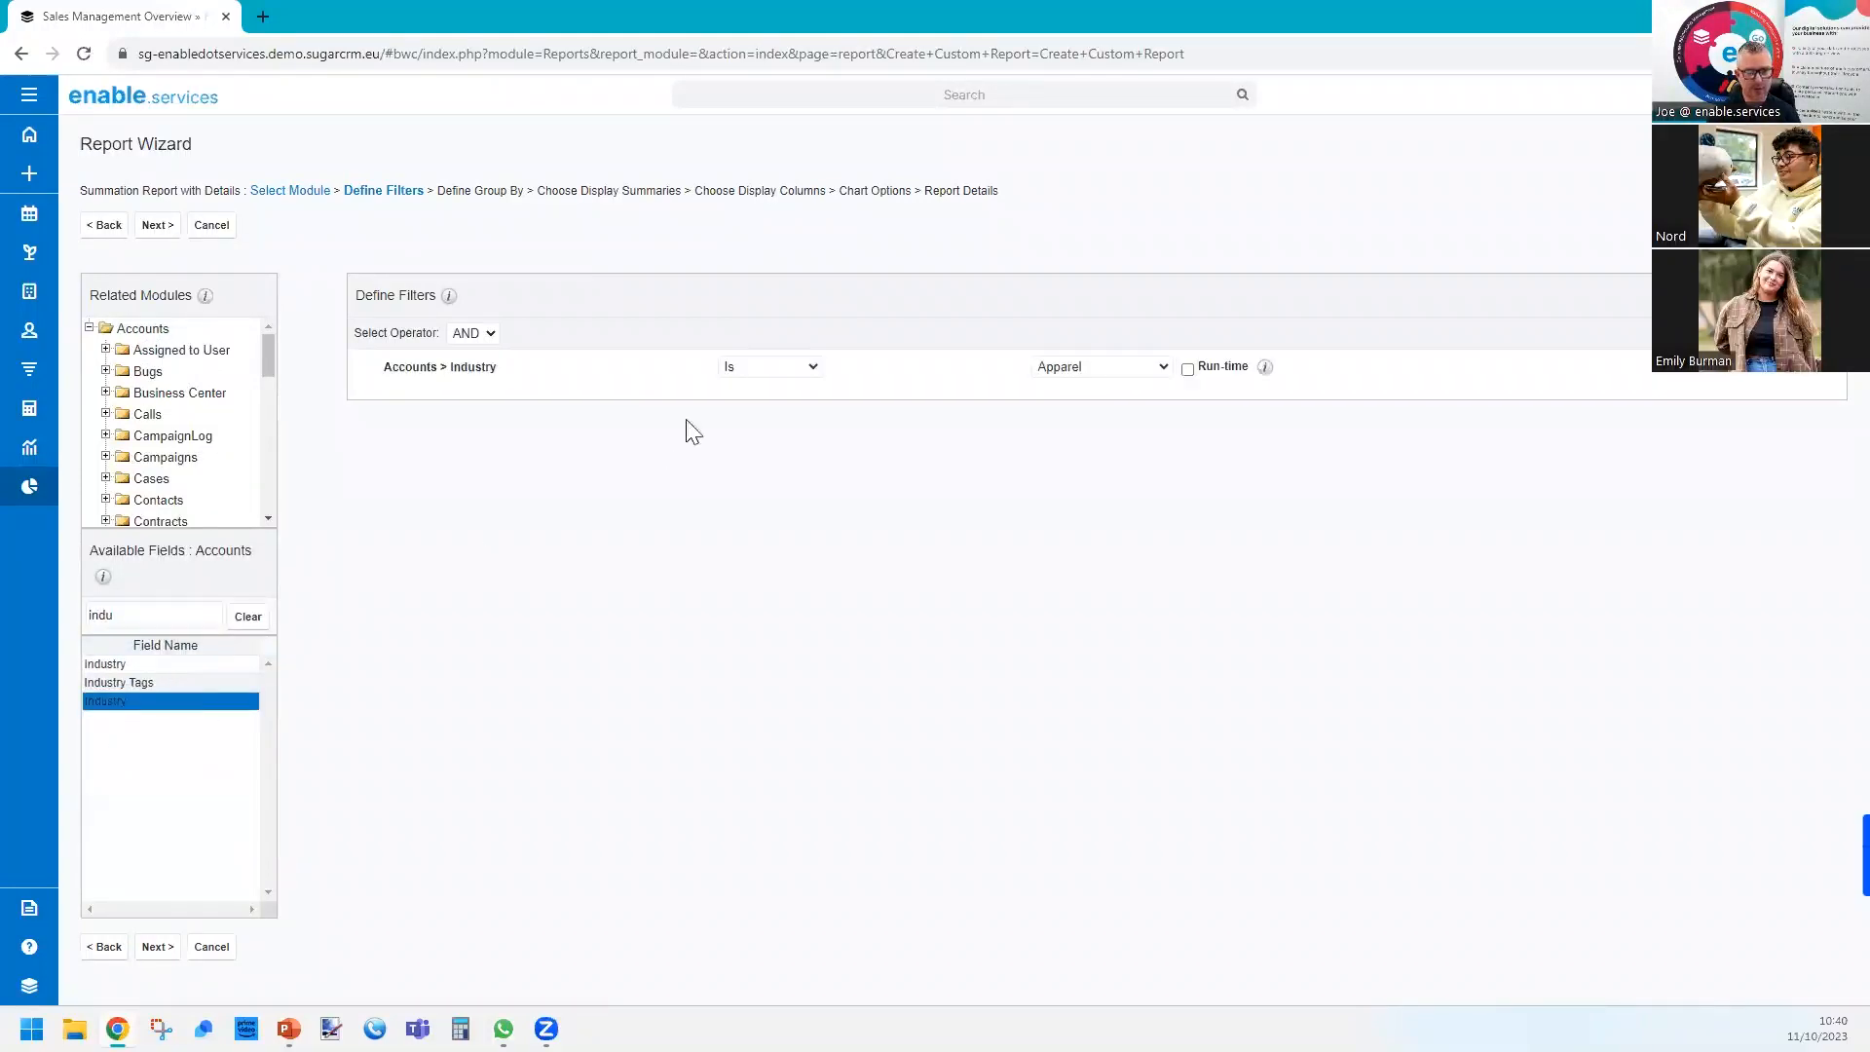
{"action": "left_click", "coordinate": [820, 367]}
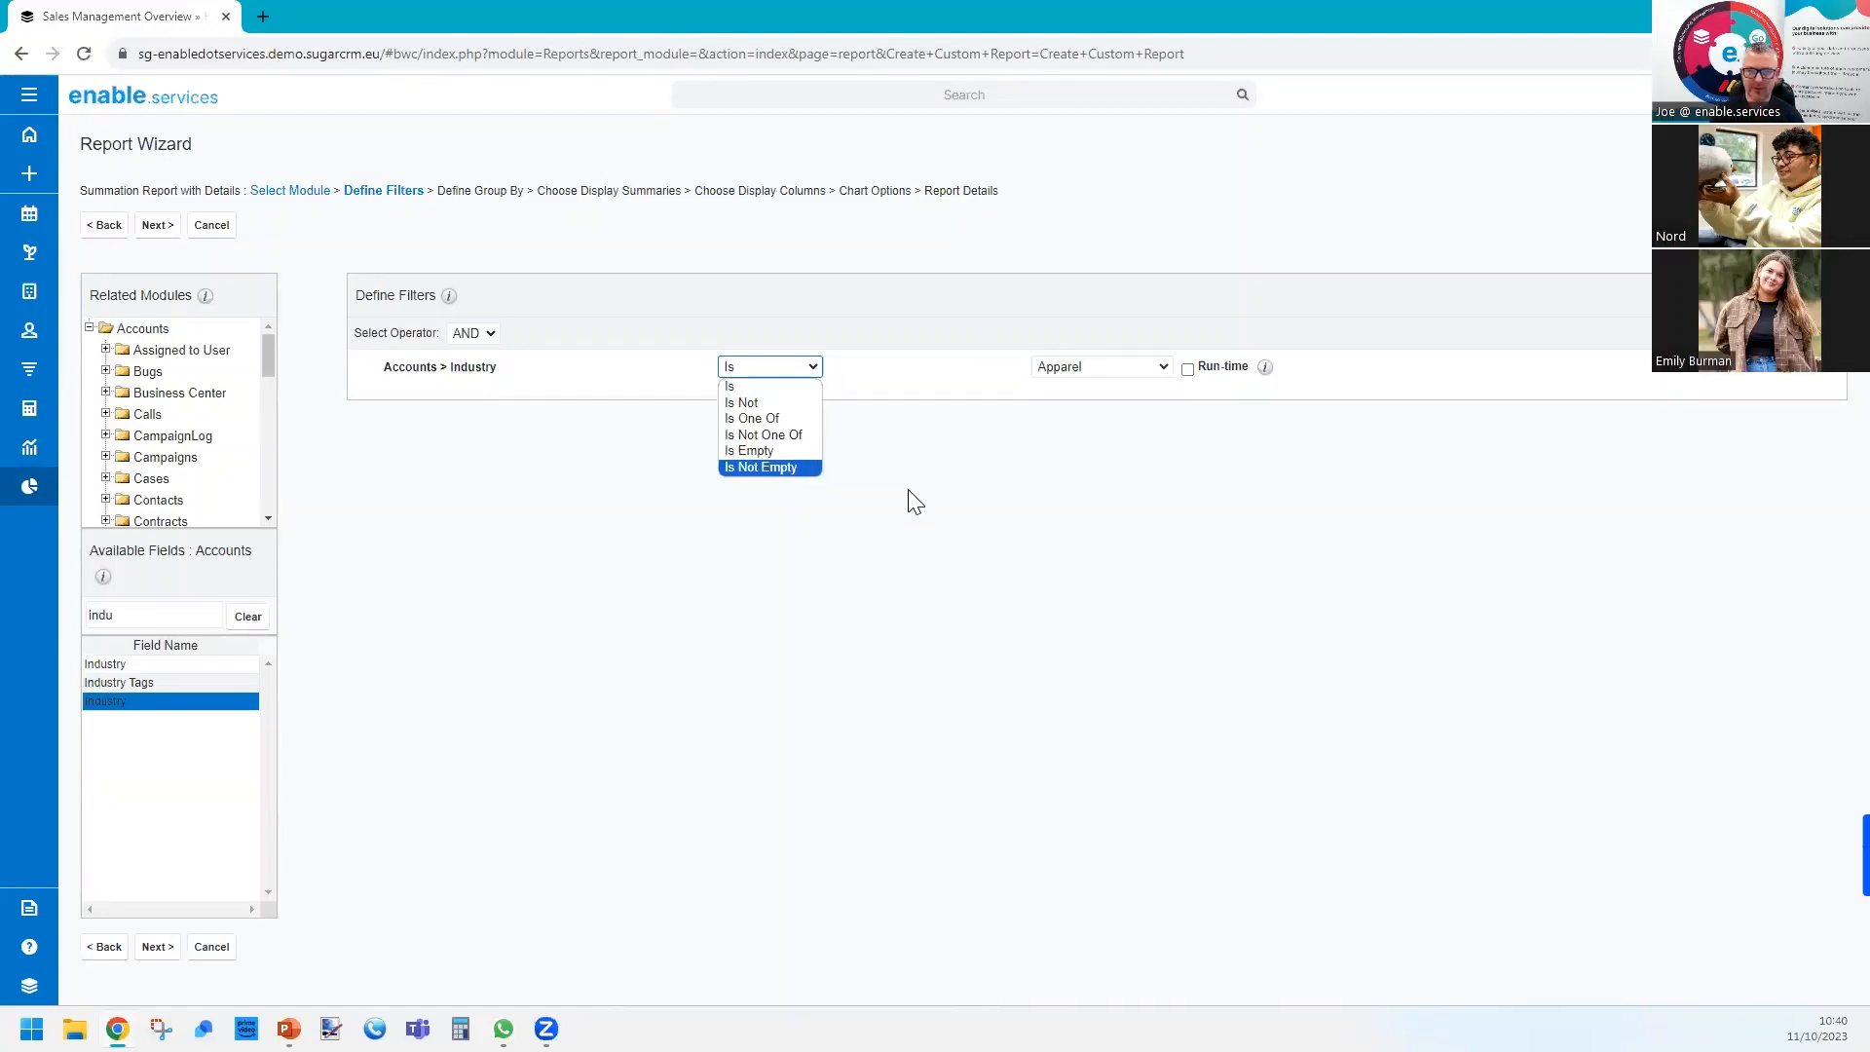
{"action": "left_click", "coordinate": [994, 459]}
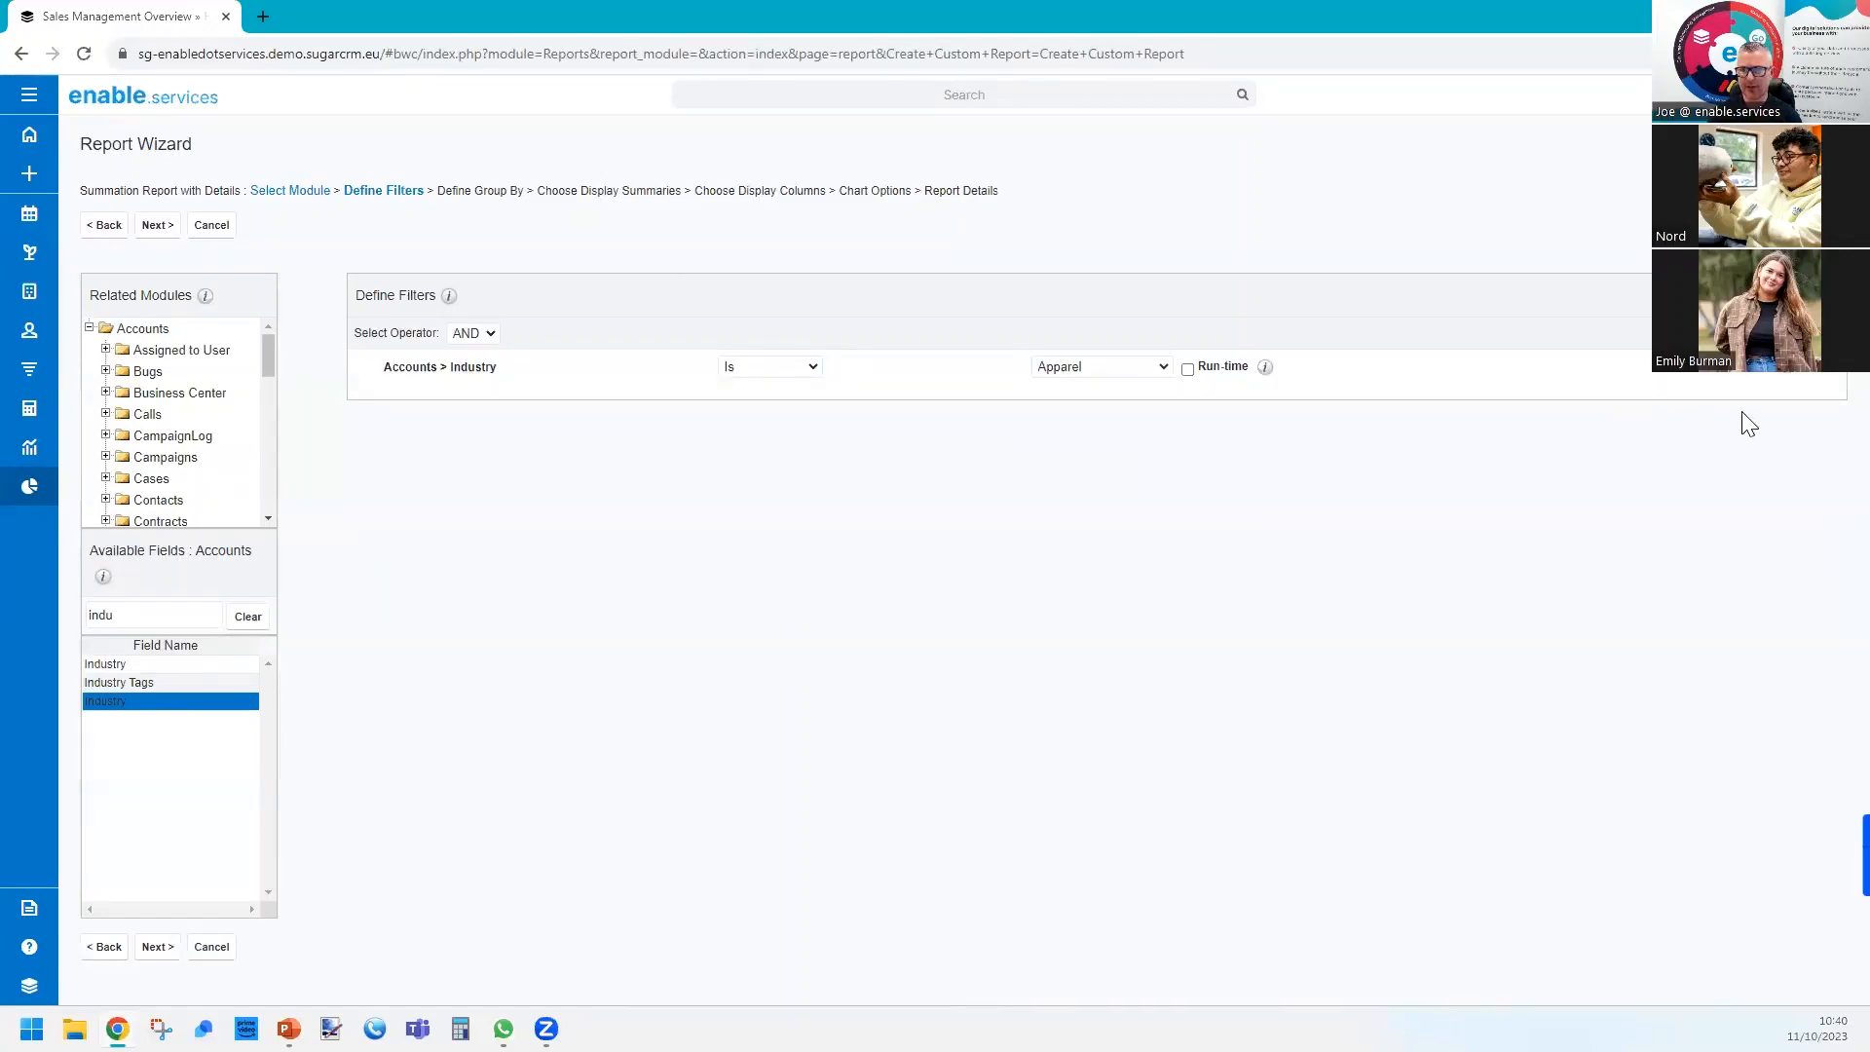
{"action": "left_click", "coordinate": [1793, 380]}
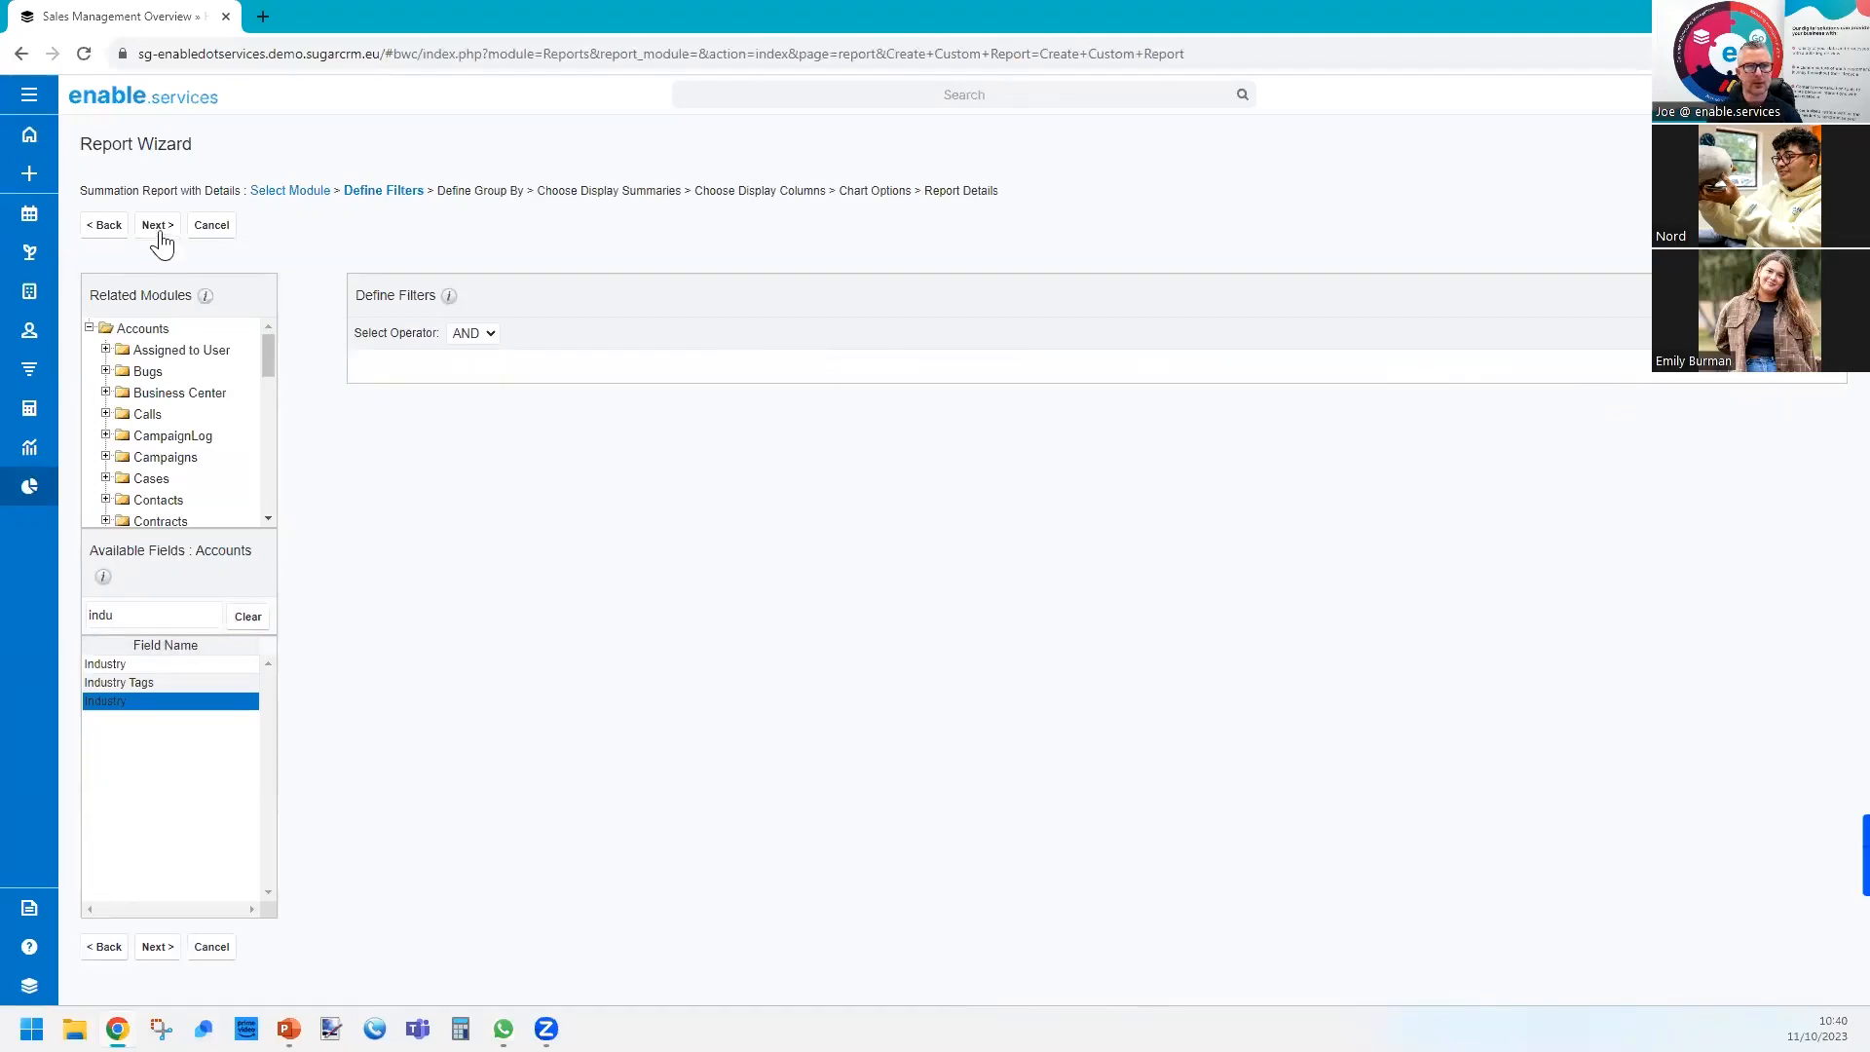
Add an Accounts Industry filter set to Is Not Empty, make it a run-time filter, and continue to the grouping stage.
{"action": "left_click", "coordinate": [158, 703]}
{"action": "left_click", "coordinate": [809, 368]}
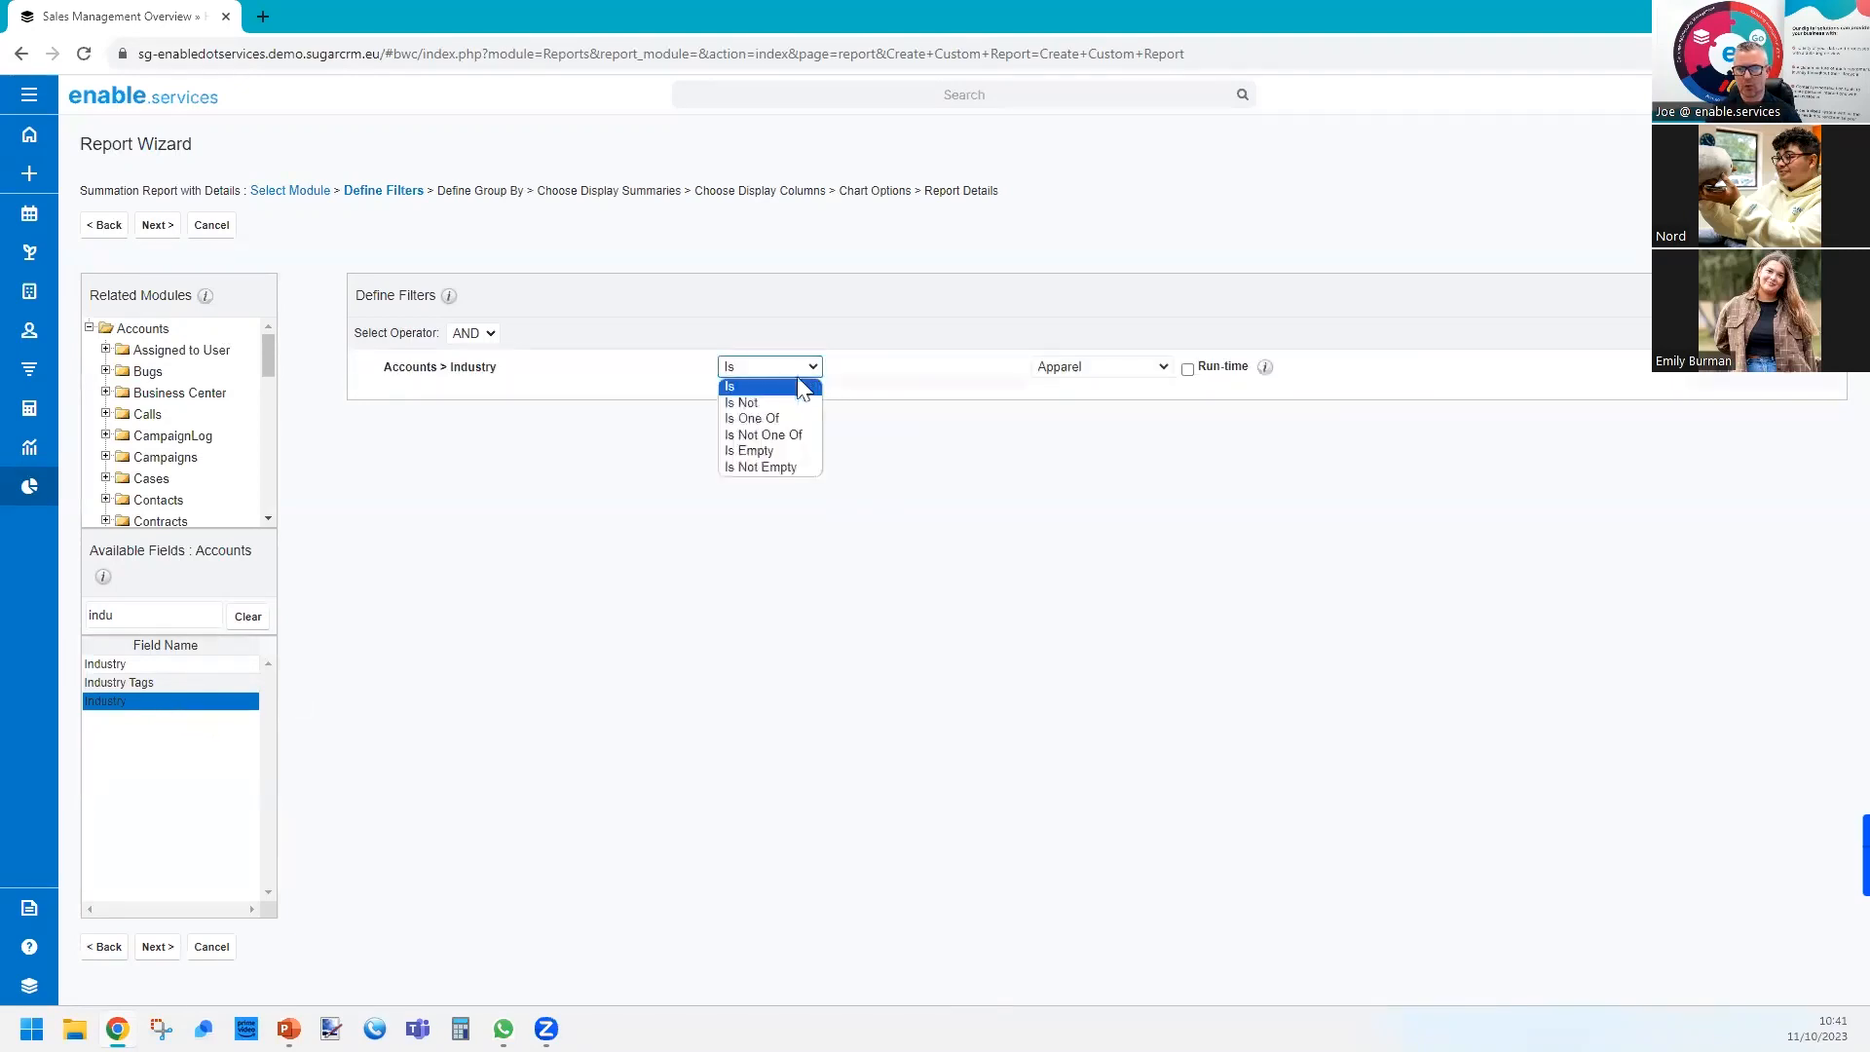
{"action": "left_click", "coordinate": [775, 468]}
{"action": "left_click", "coordinate": [1309, 367]}
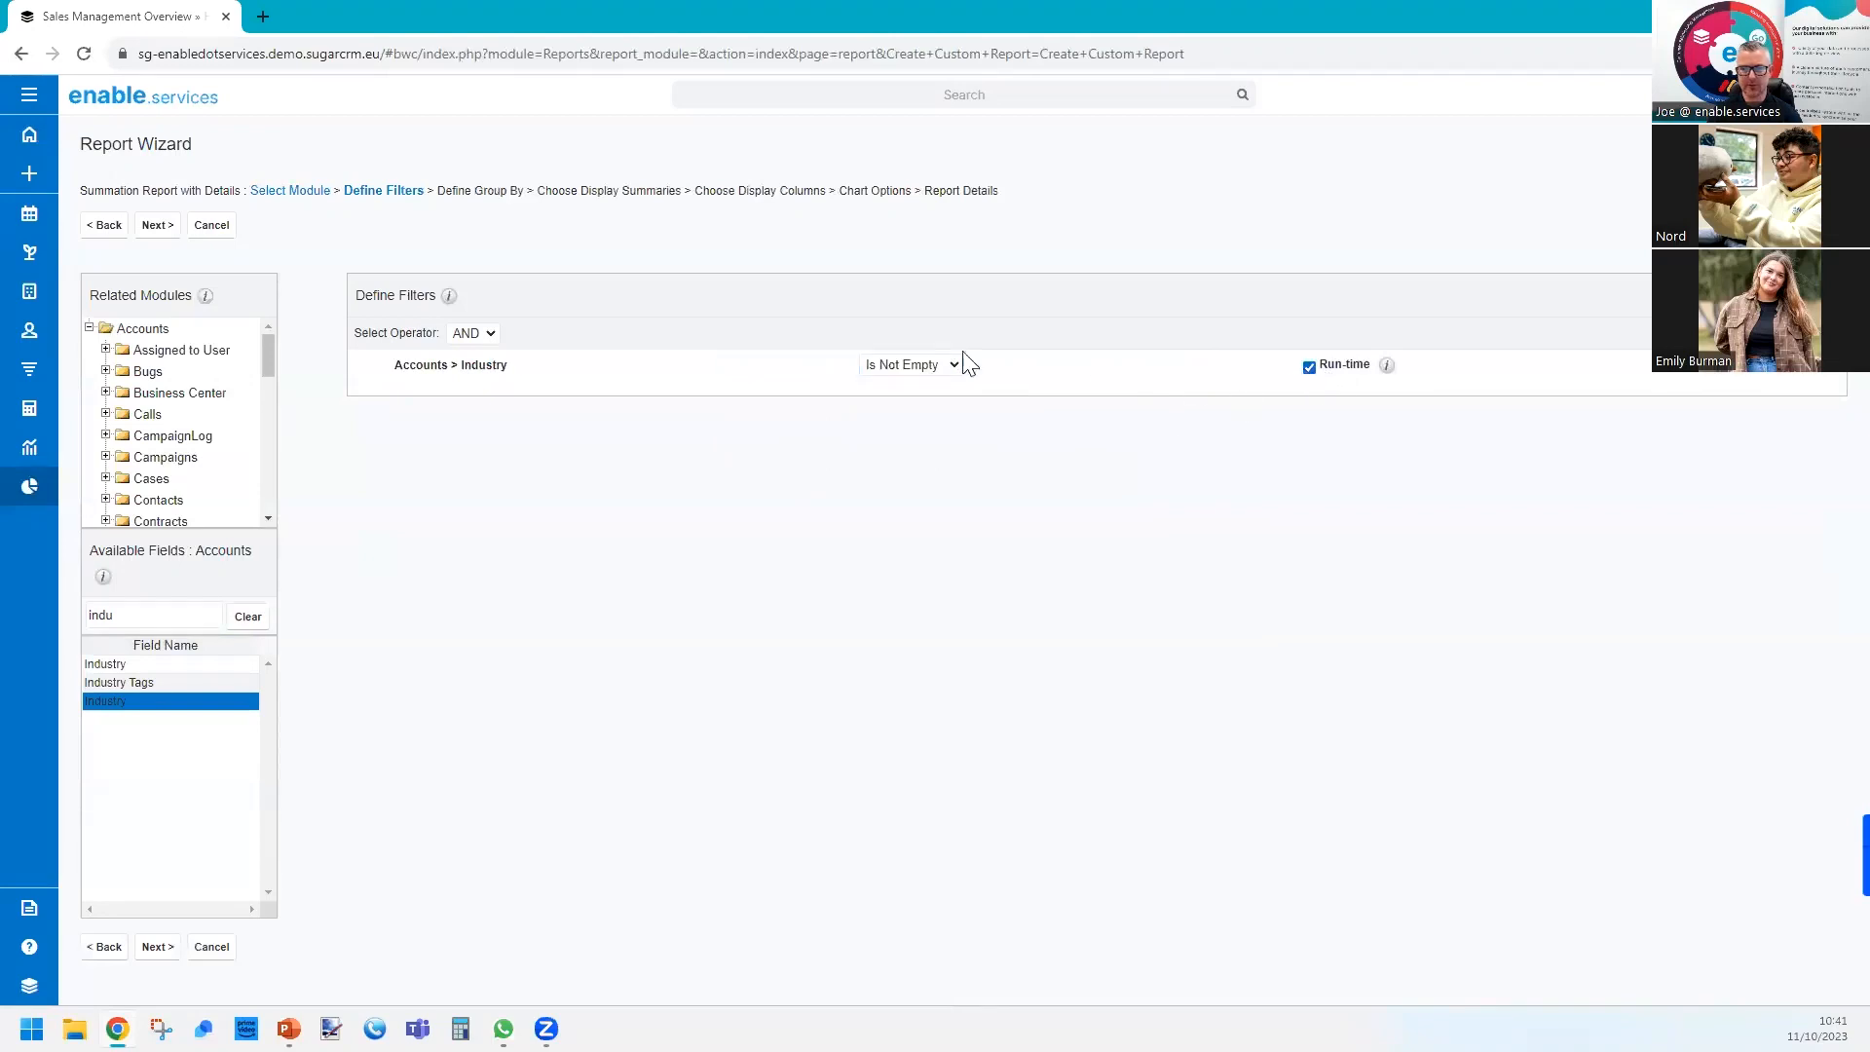
{"action": "left_click", "coordinate": [159, 226]}
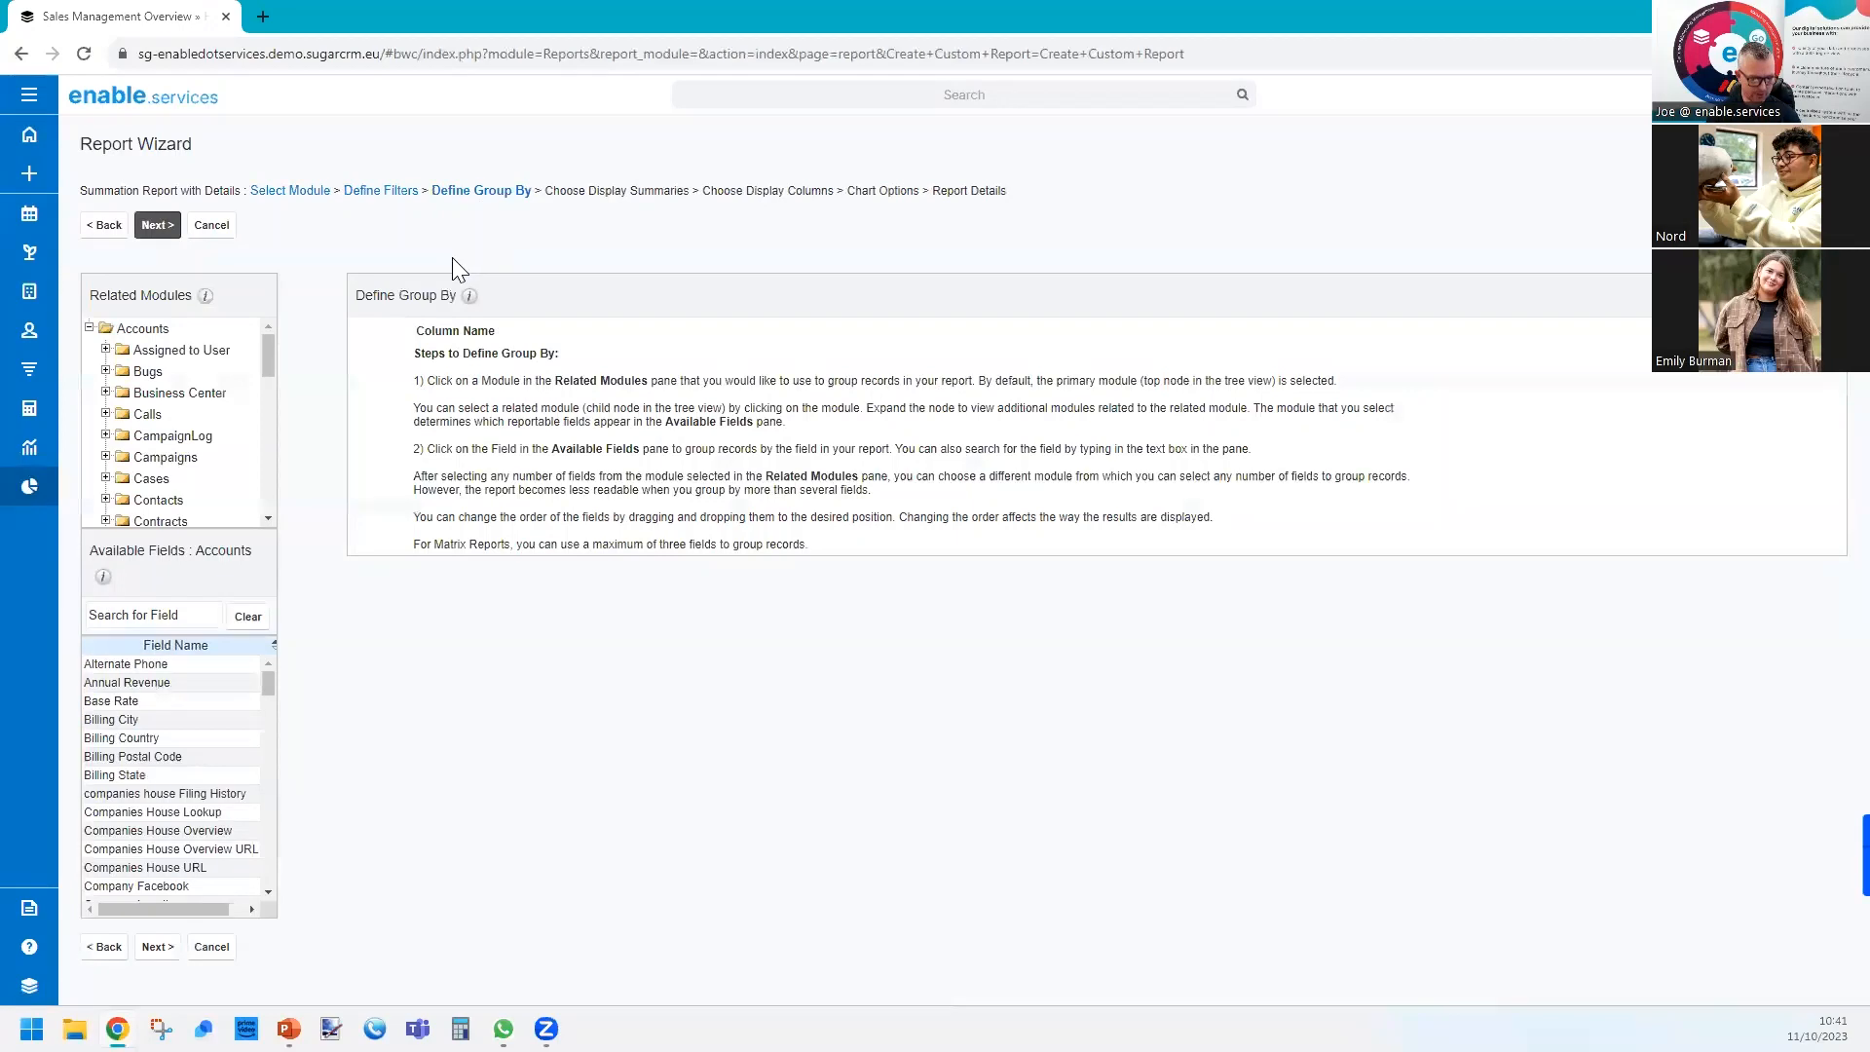
Group the report by the Accounts Industry field and continue to the display summaries.
{"action": "left_click", "coordinate": [142, 611]}
{"action": "type", "text": "indus"}
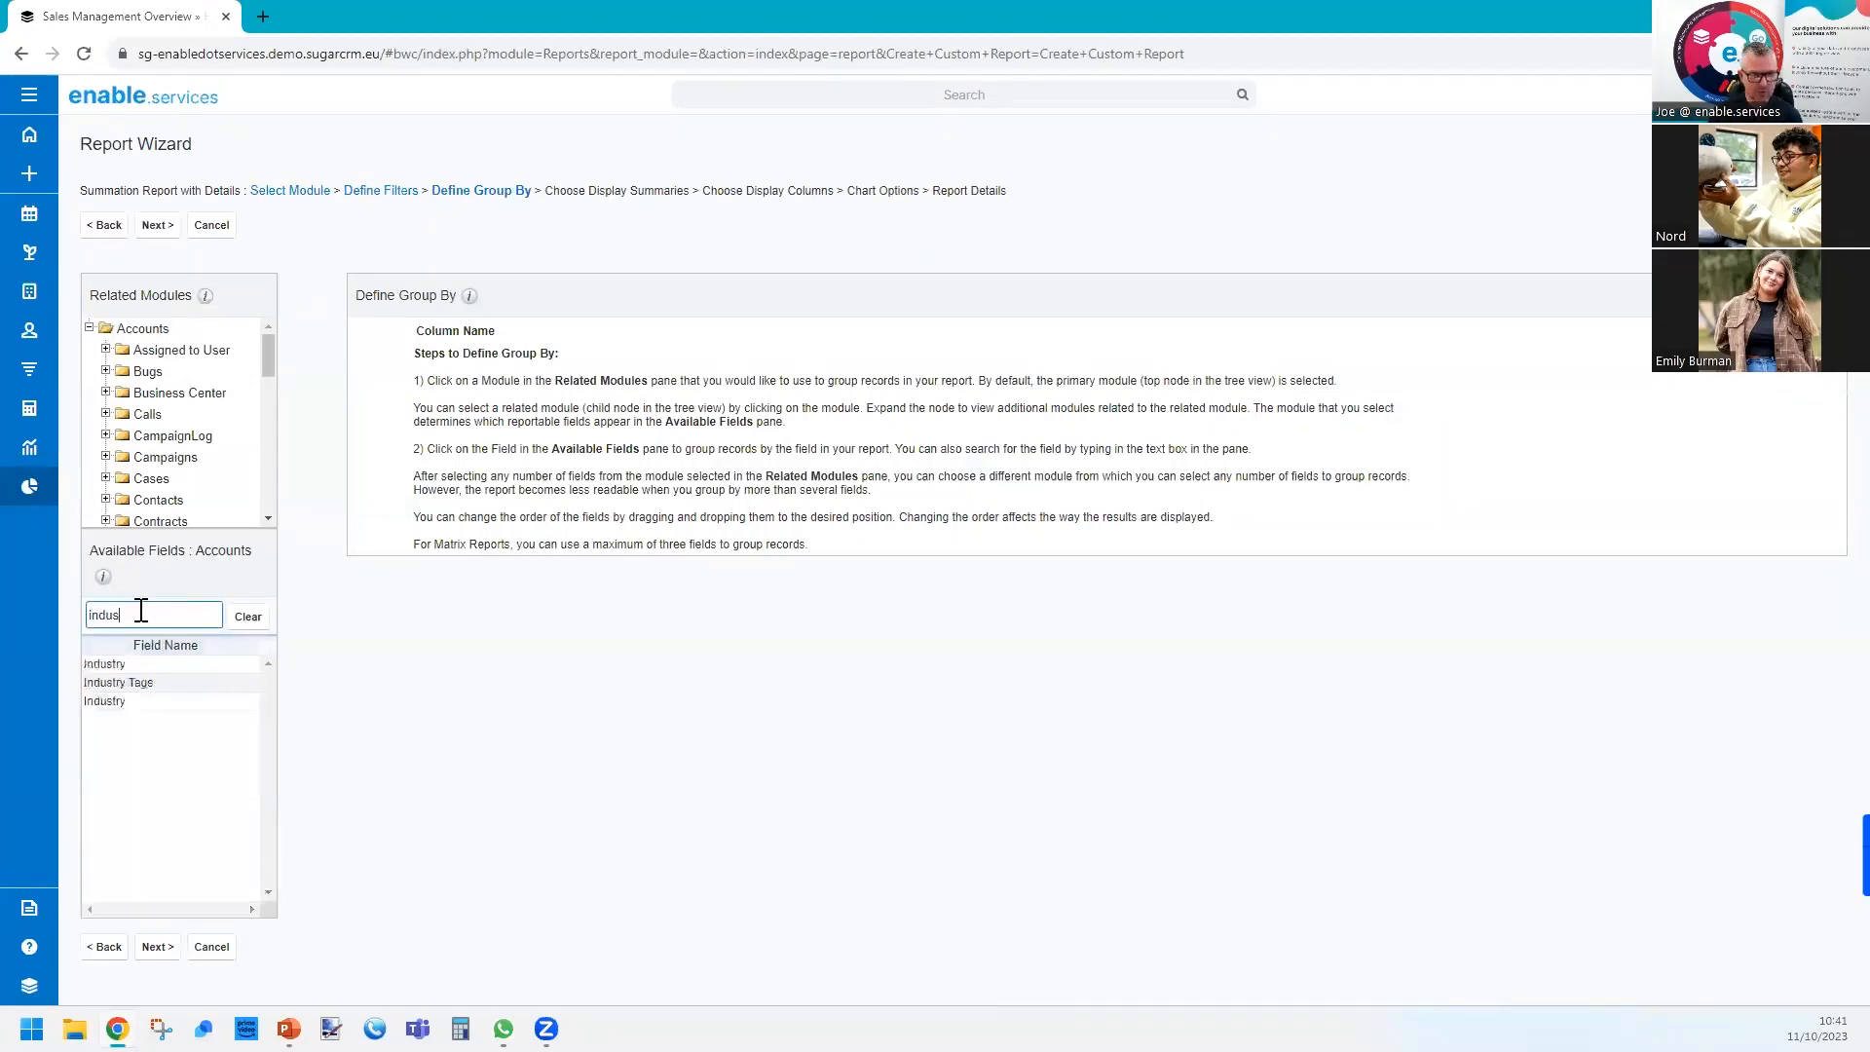
{"action": "left_click", "coordinate": [137, 701]}
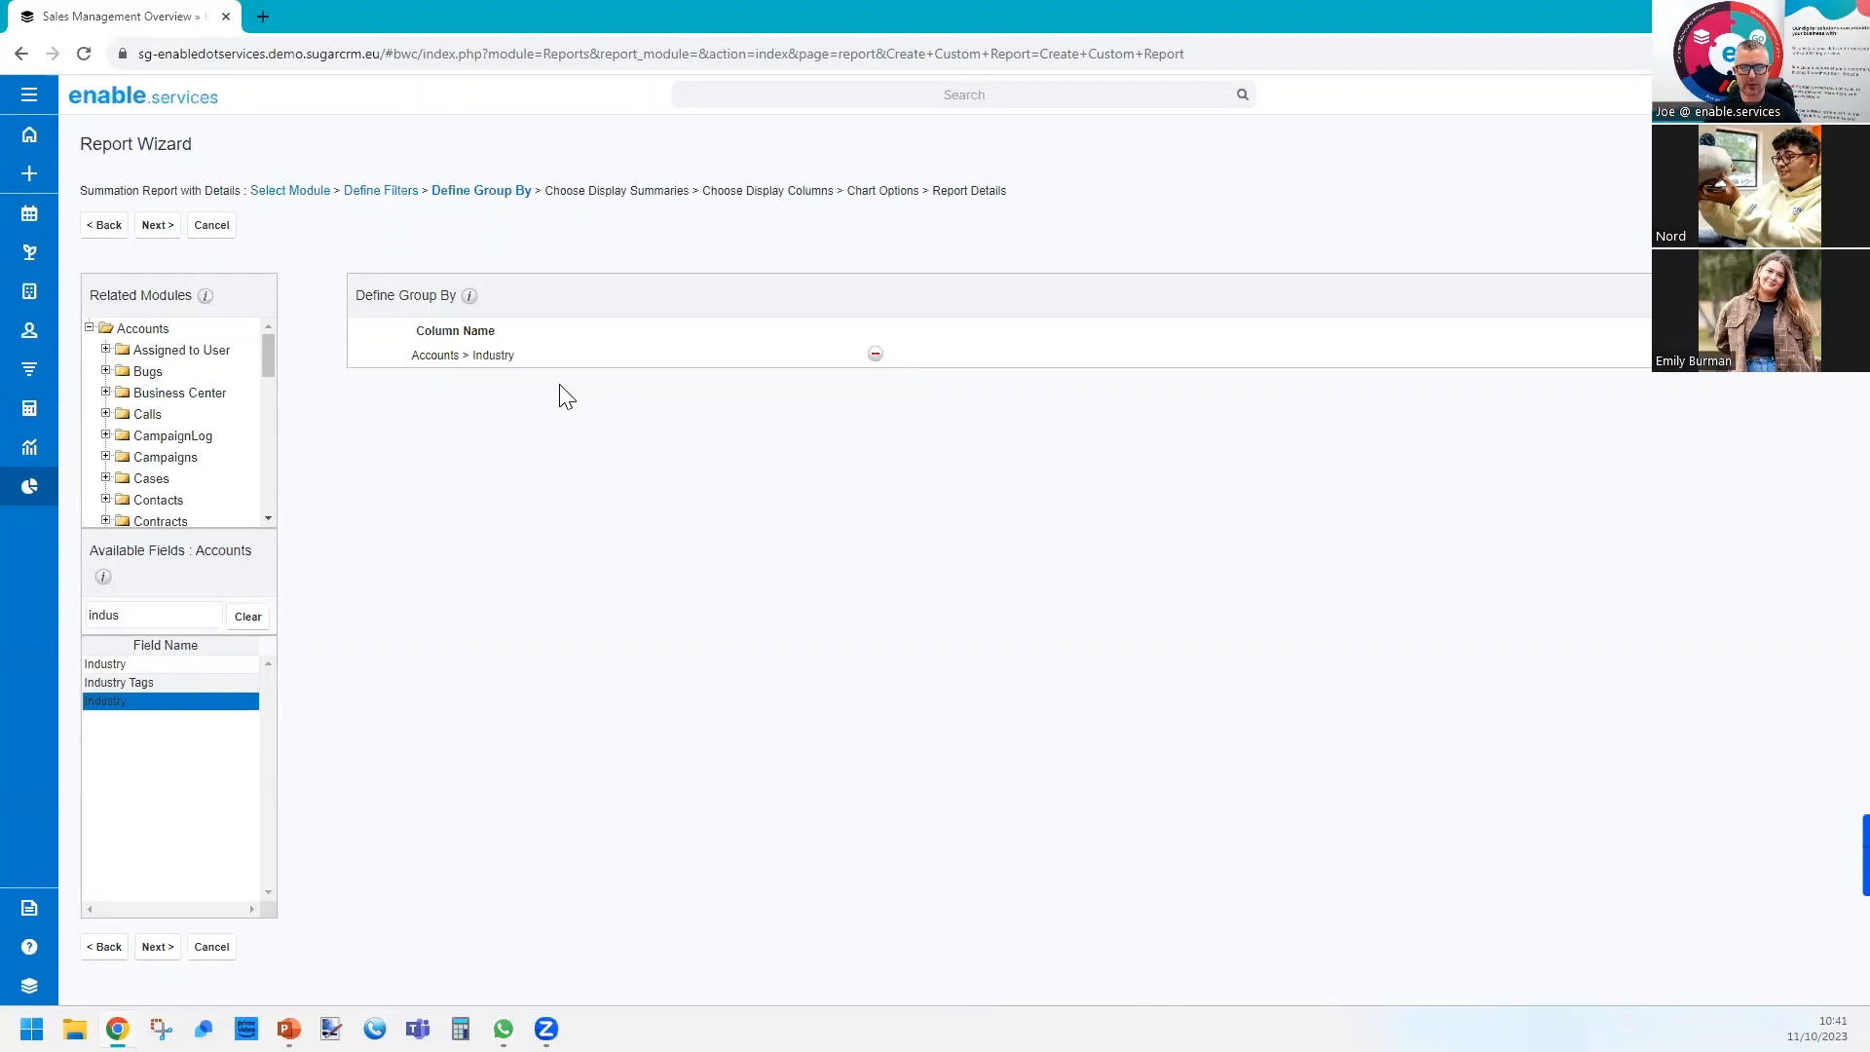
{"action": "left_click", "coordinate": [158, 227]}
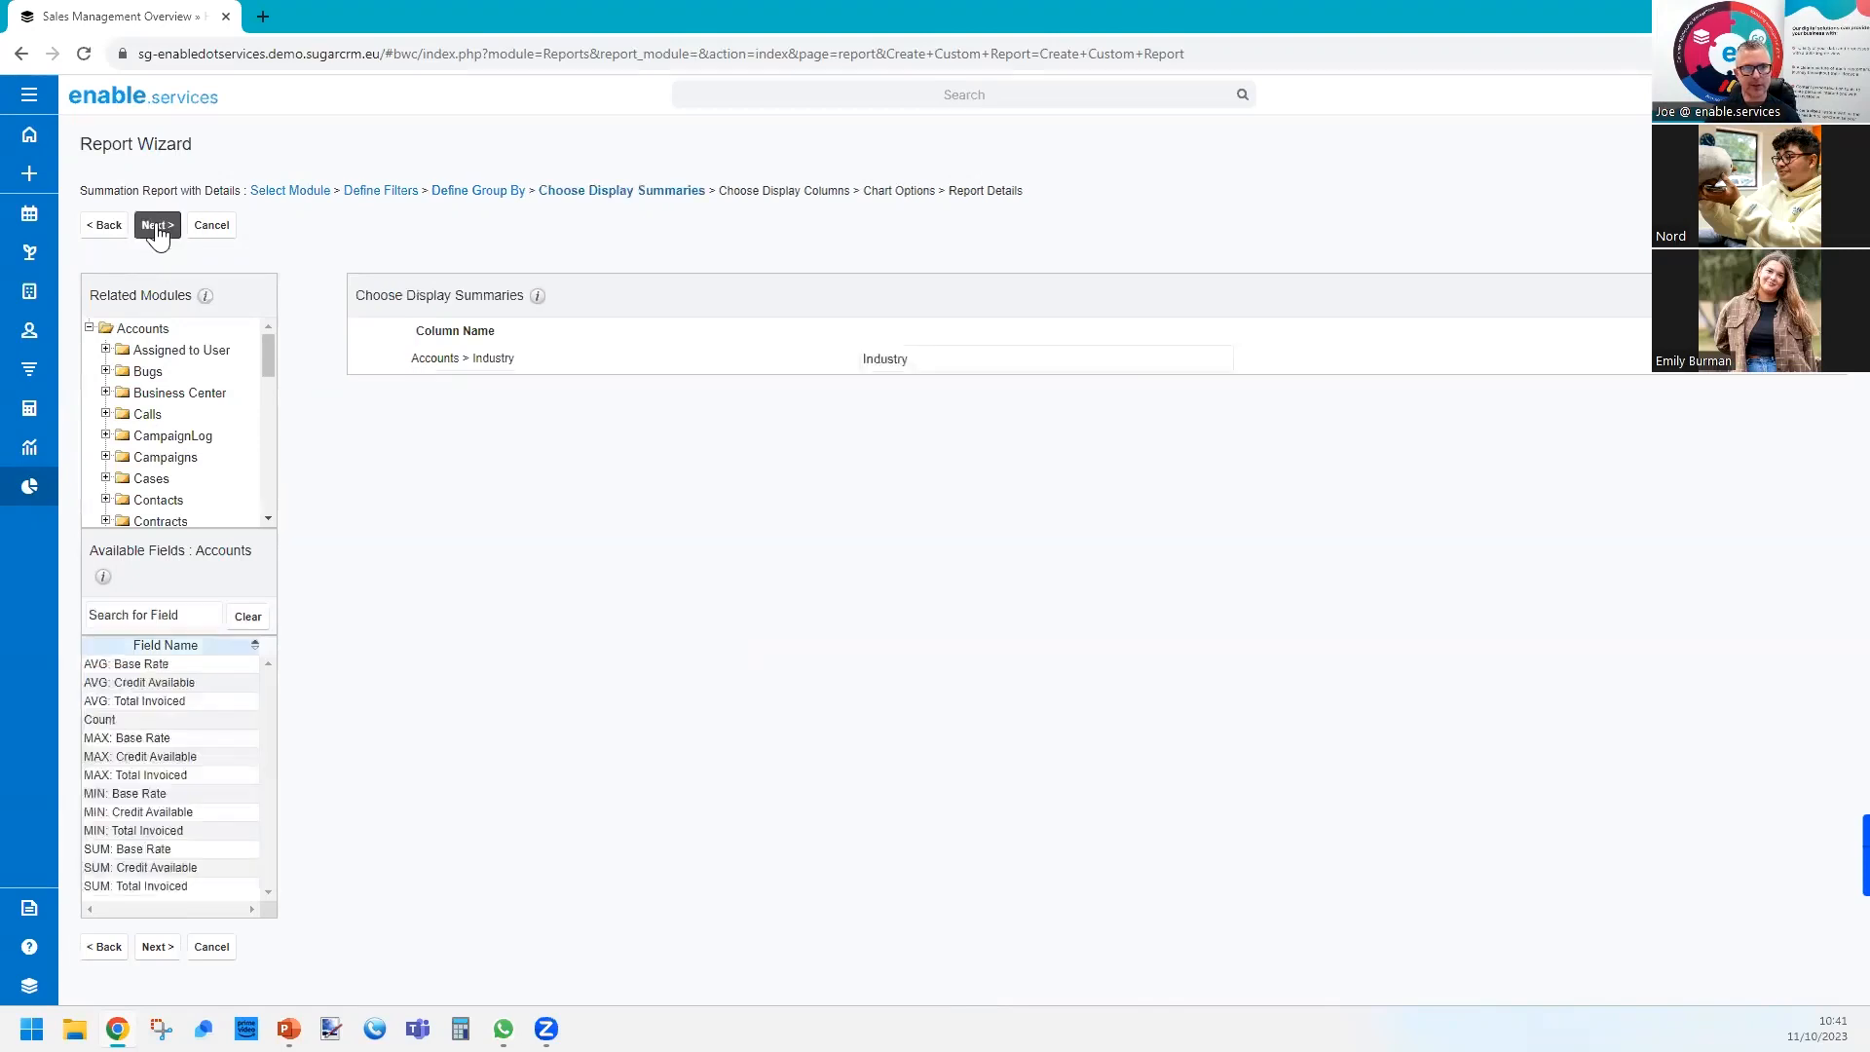
Add the Accounts Count field as a display summary and continue to the display columns.
{"action": "left_click", "coordinate": [194, 624]}
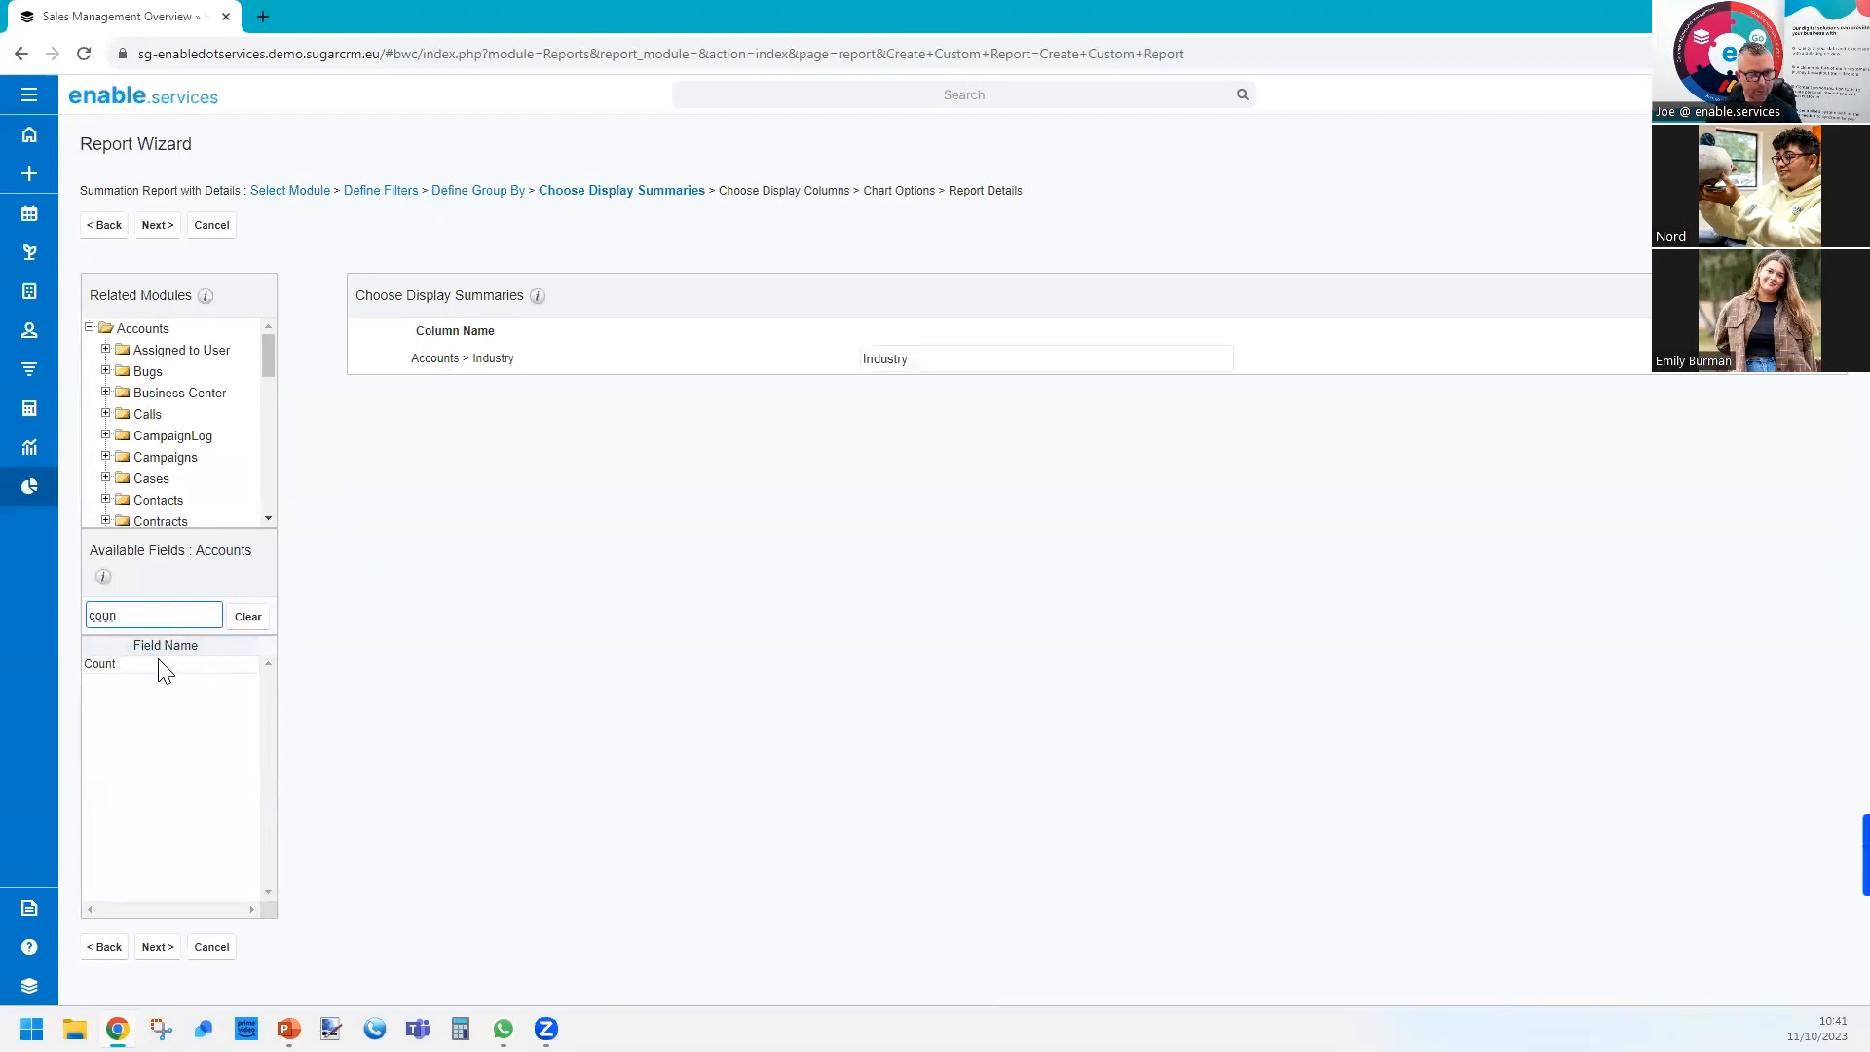
{"action": "double_click", "coordinate": [160, 664]}
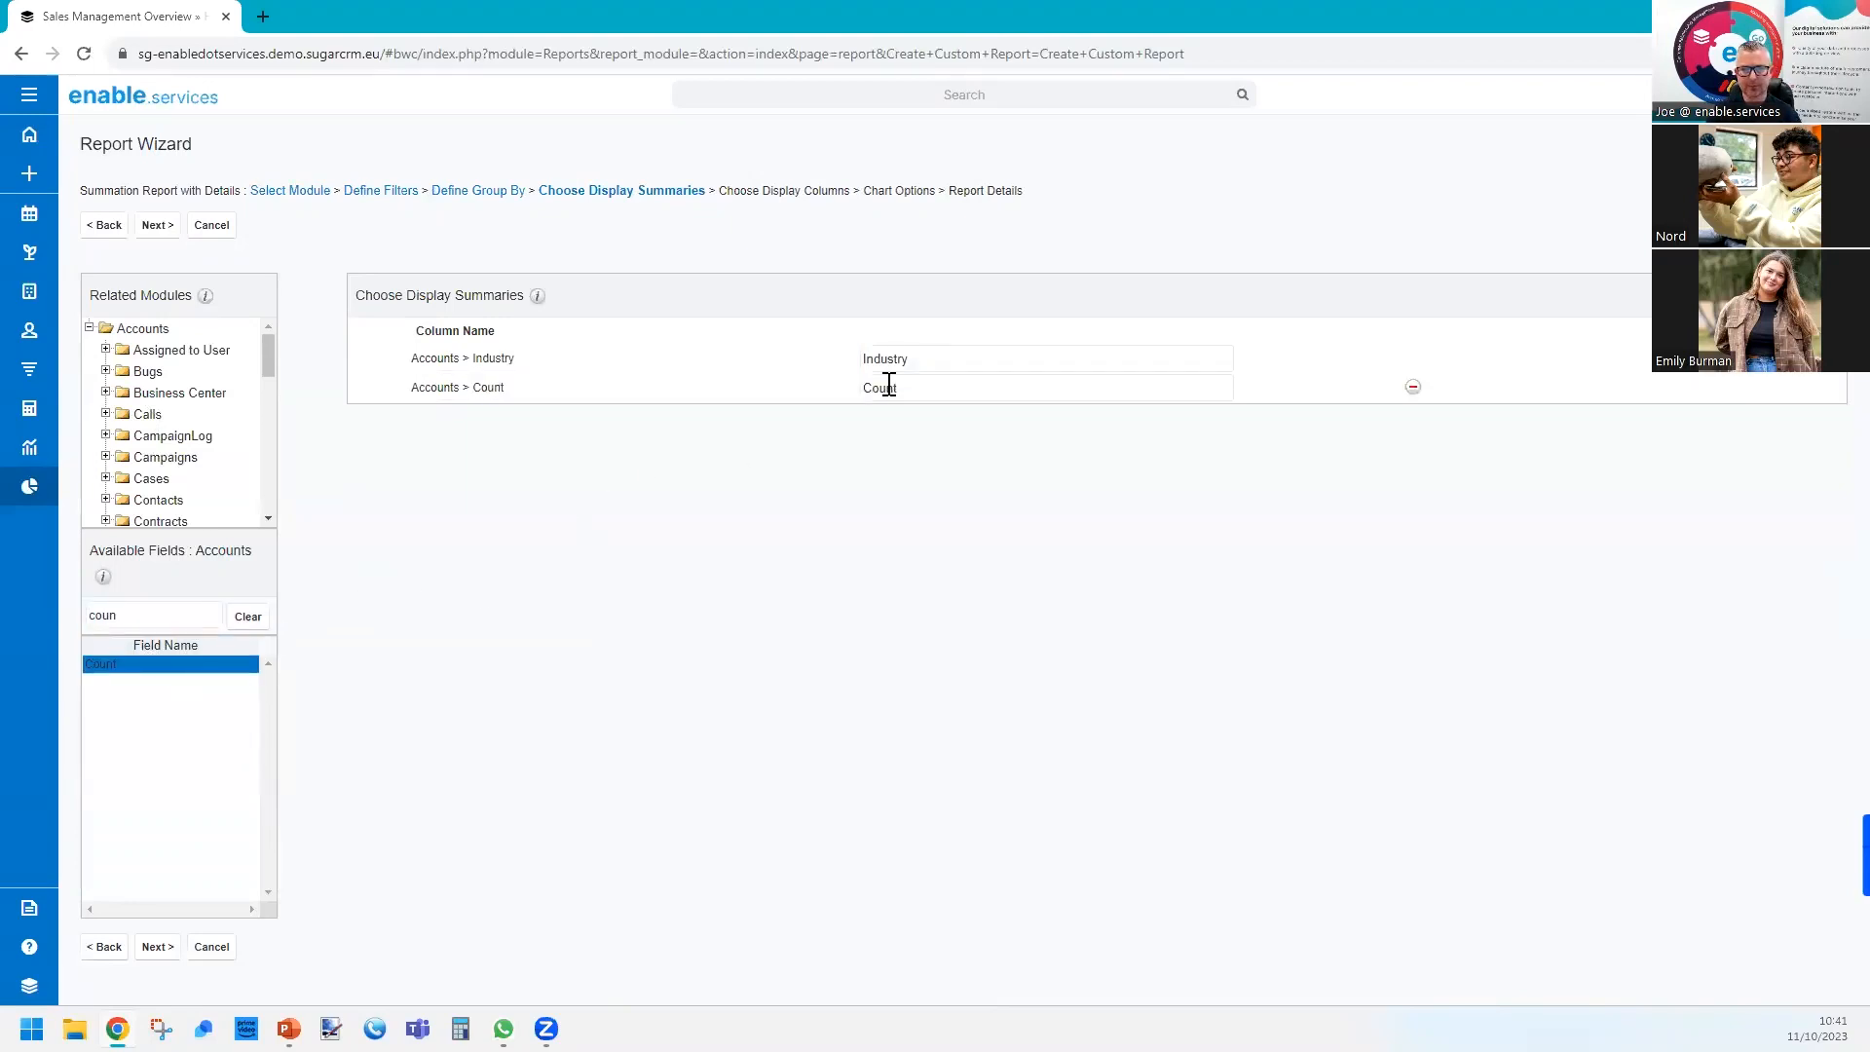
{"action": "left_click", "coordinate": [161, 227]}
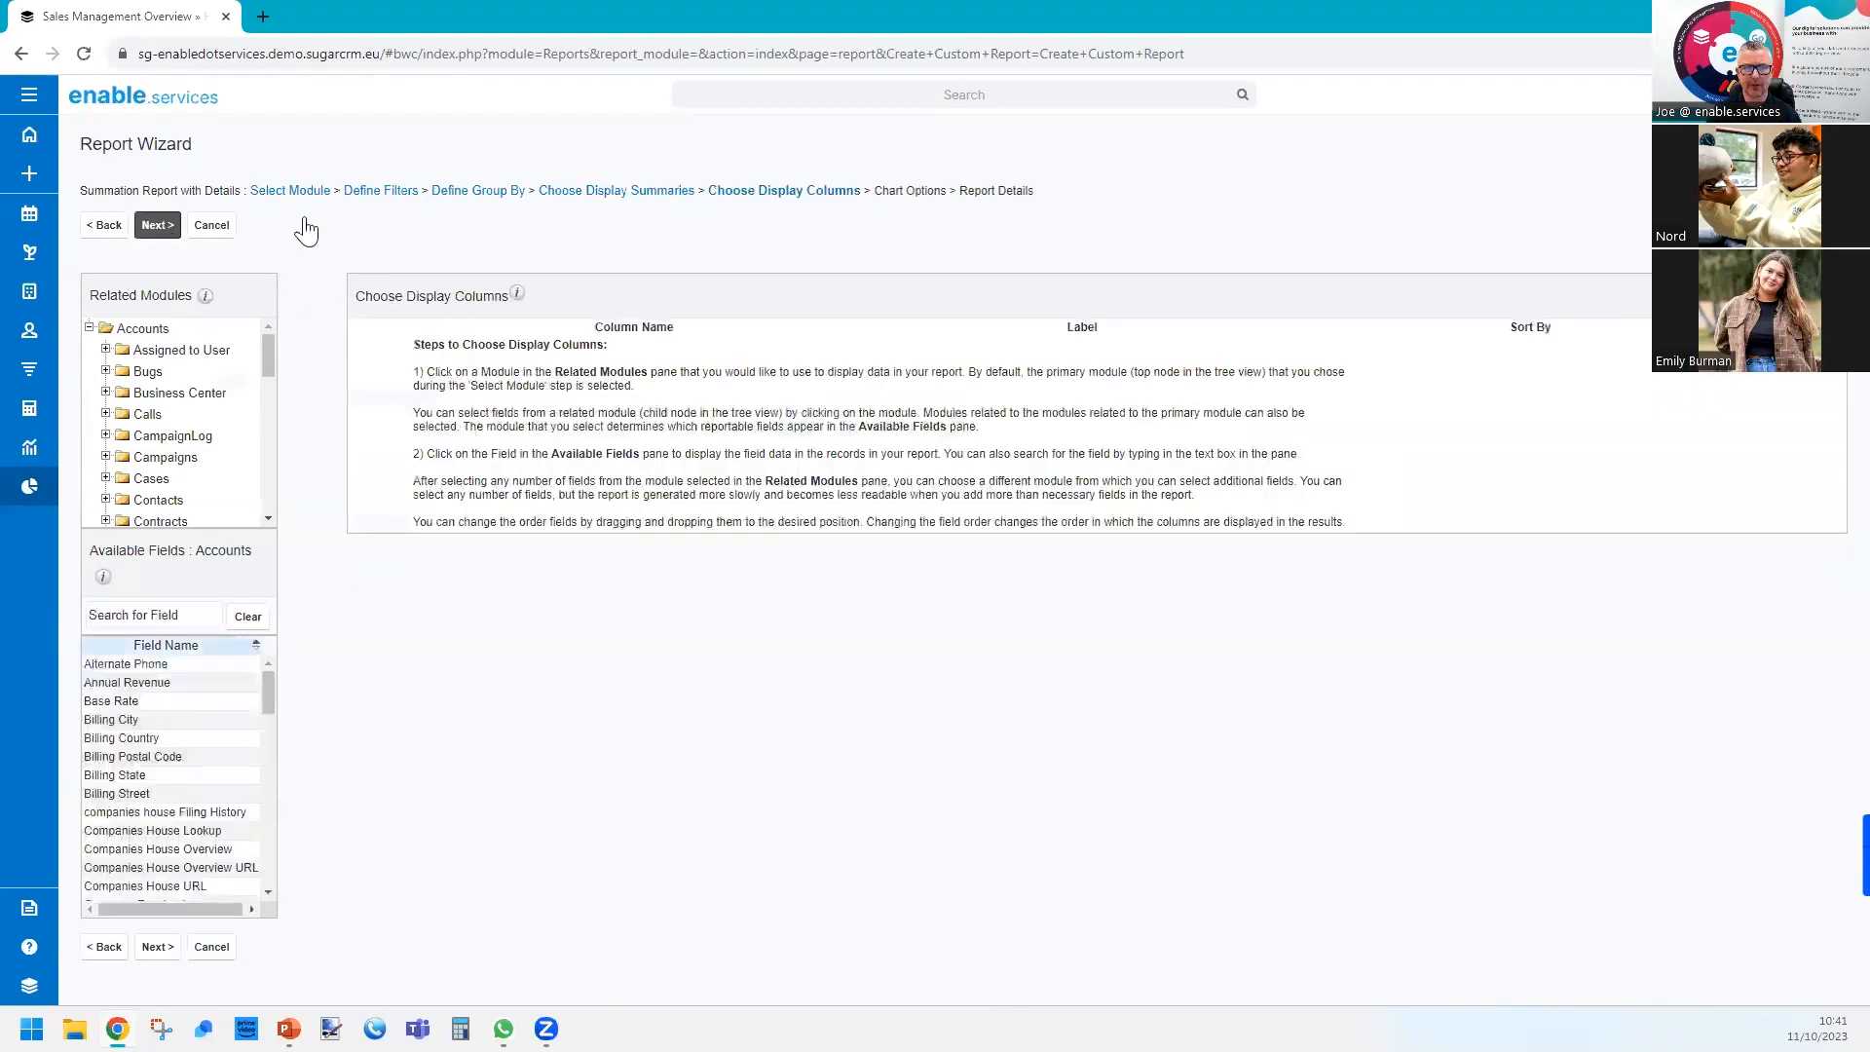
Add the Accounts Name and Billing City fields as display columns.
{"action": "left_click", "coordinate": [149, 614]}
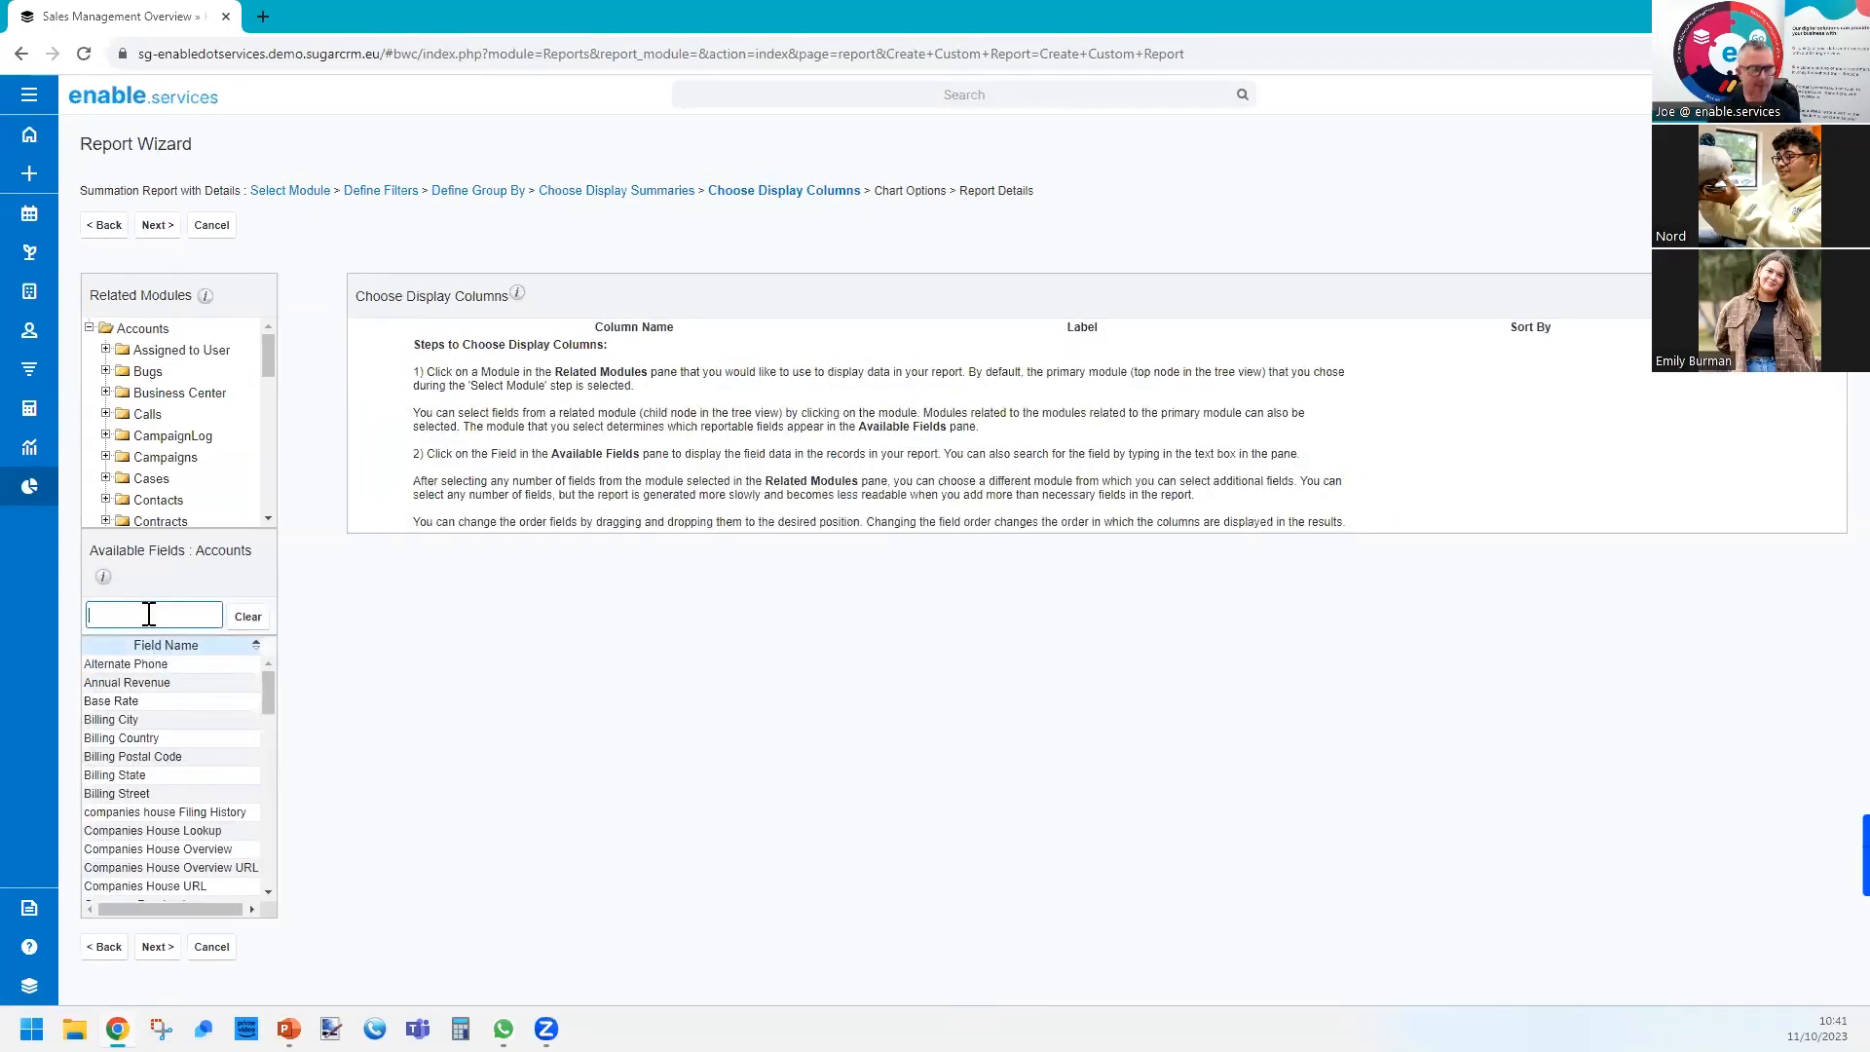
{"action": "type", "text": "name"}
{"action": "left_click", "coordinate": [166, 665]}
{"action": "left_click", "coordinate": [251, 618]}
{"action": "left_click", "coordinate": [133, 624]}
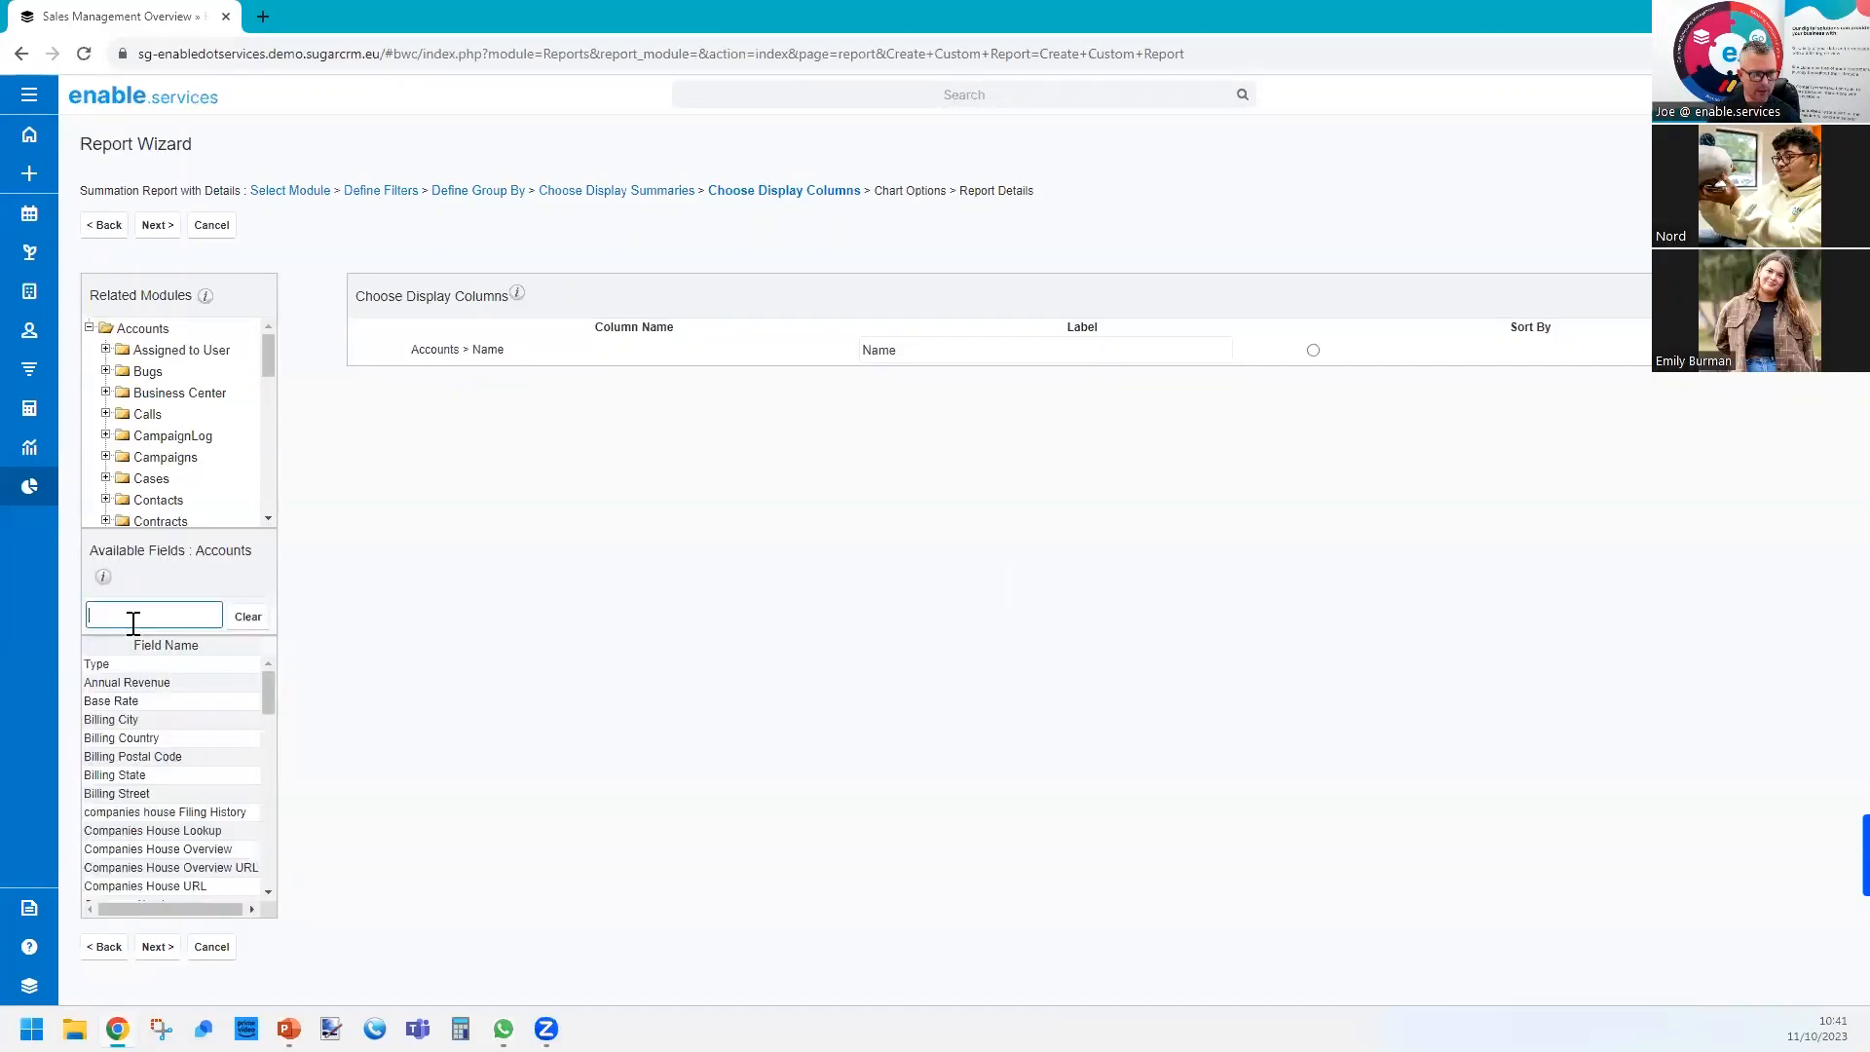
{"action": "type", "text": "city"}
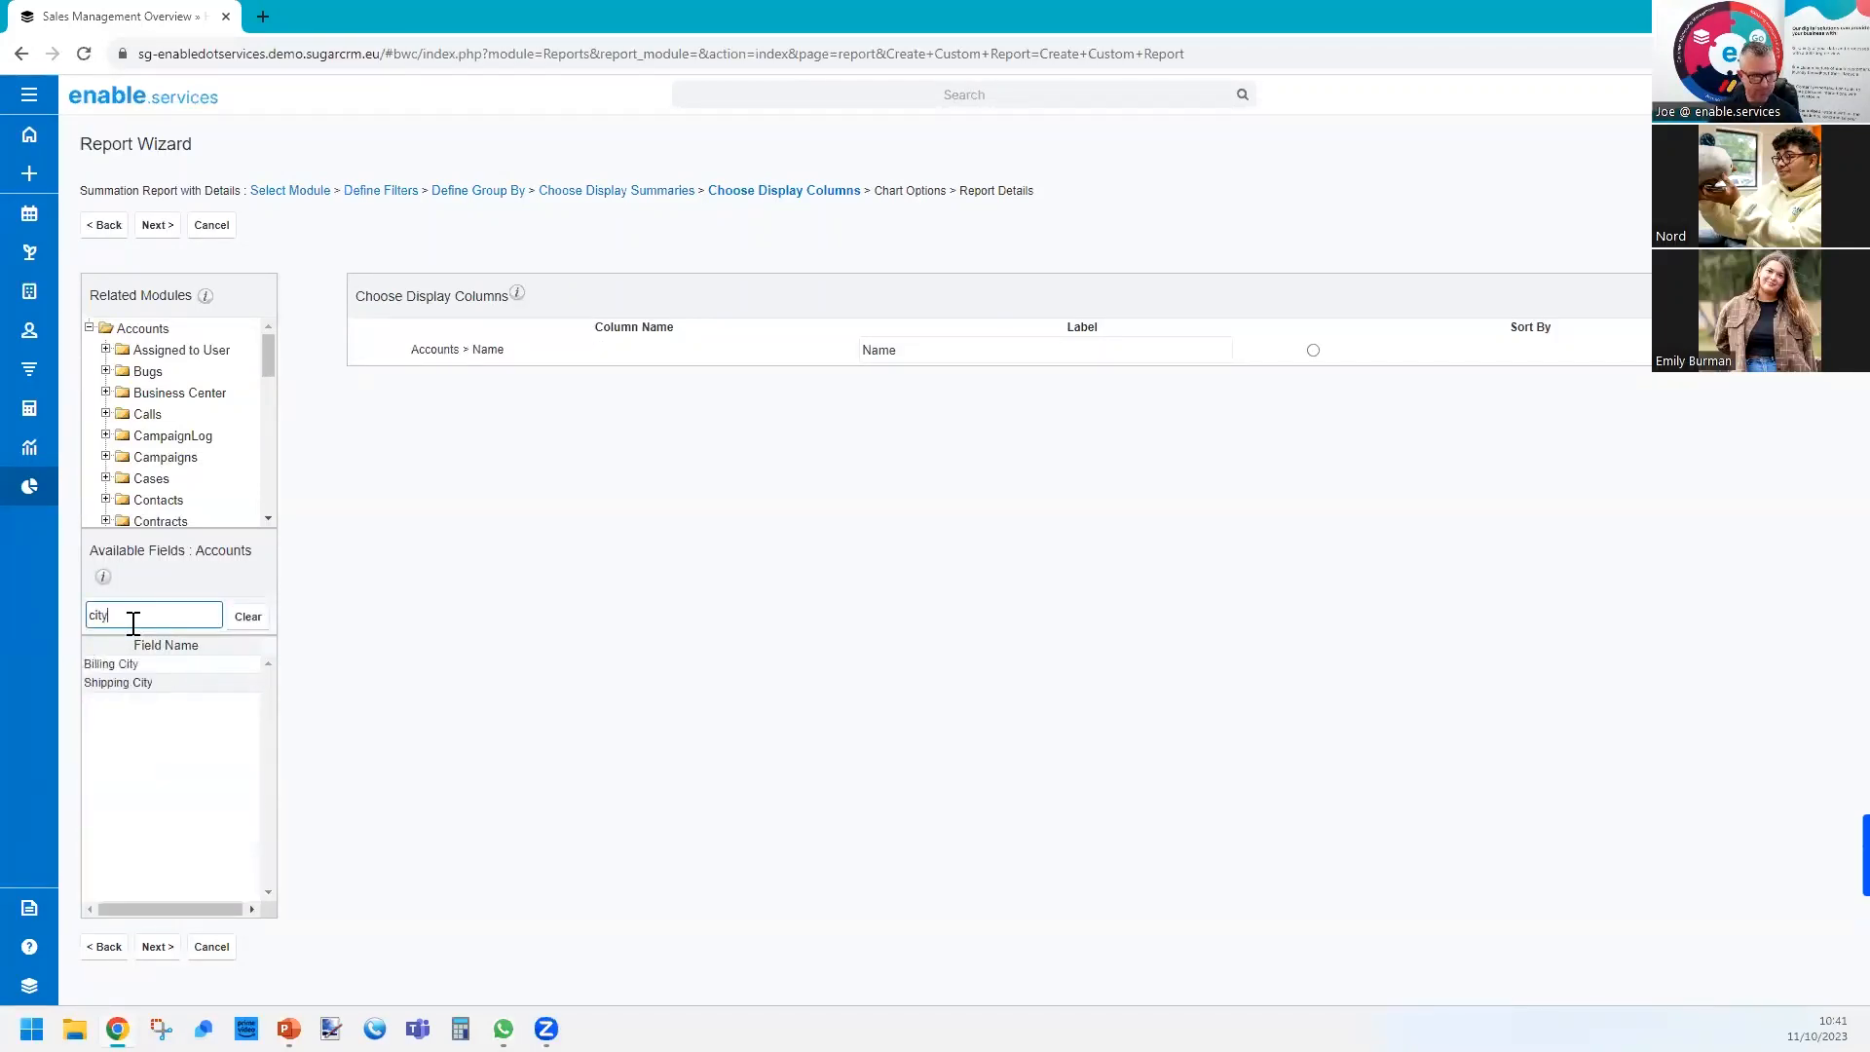
{"action": "left_click", "coordinate": [133, 663]}
{"action": "left_click", "coordinate": [248, 617]}
Add the Accounts Office Phone field as a display column below Billing City.
{"action": "left_click", "coordinate": [180, 616]}
{"action": "type", "text": "phon"}
{"action": "left_click", "coordinate": [127, 682]}
{"action": "left_click", "coordinate": [248, 617]}
{"action": "left_click", "coordinate": [197, 612]}
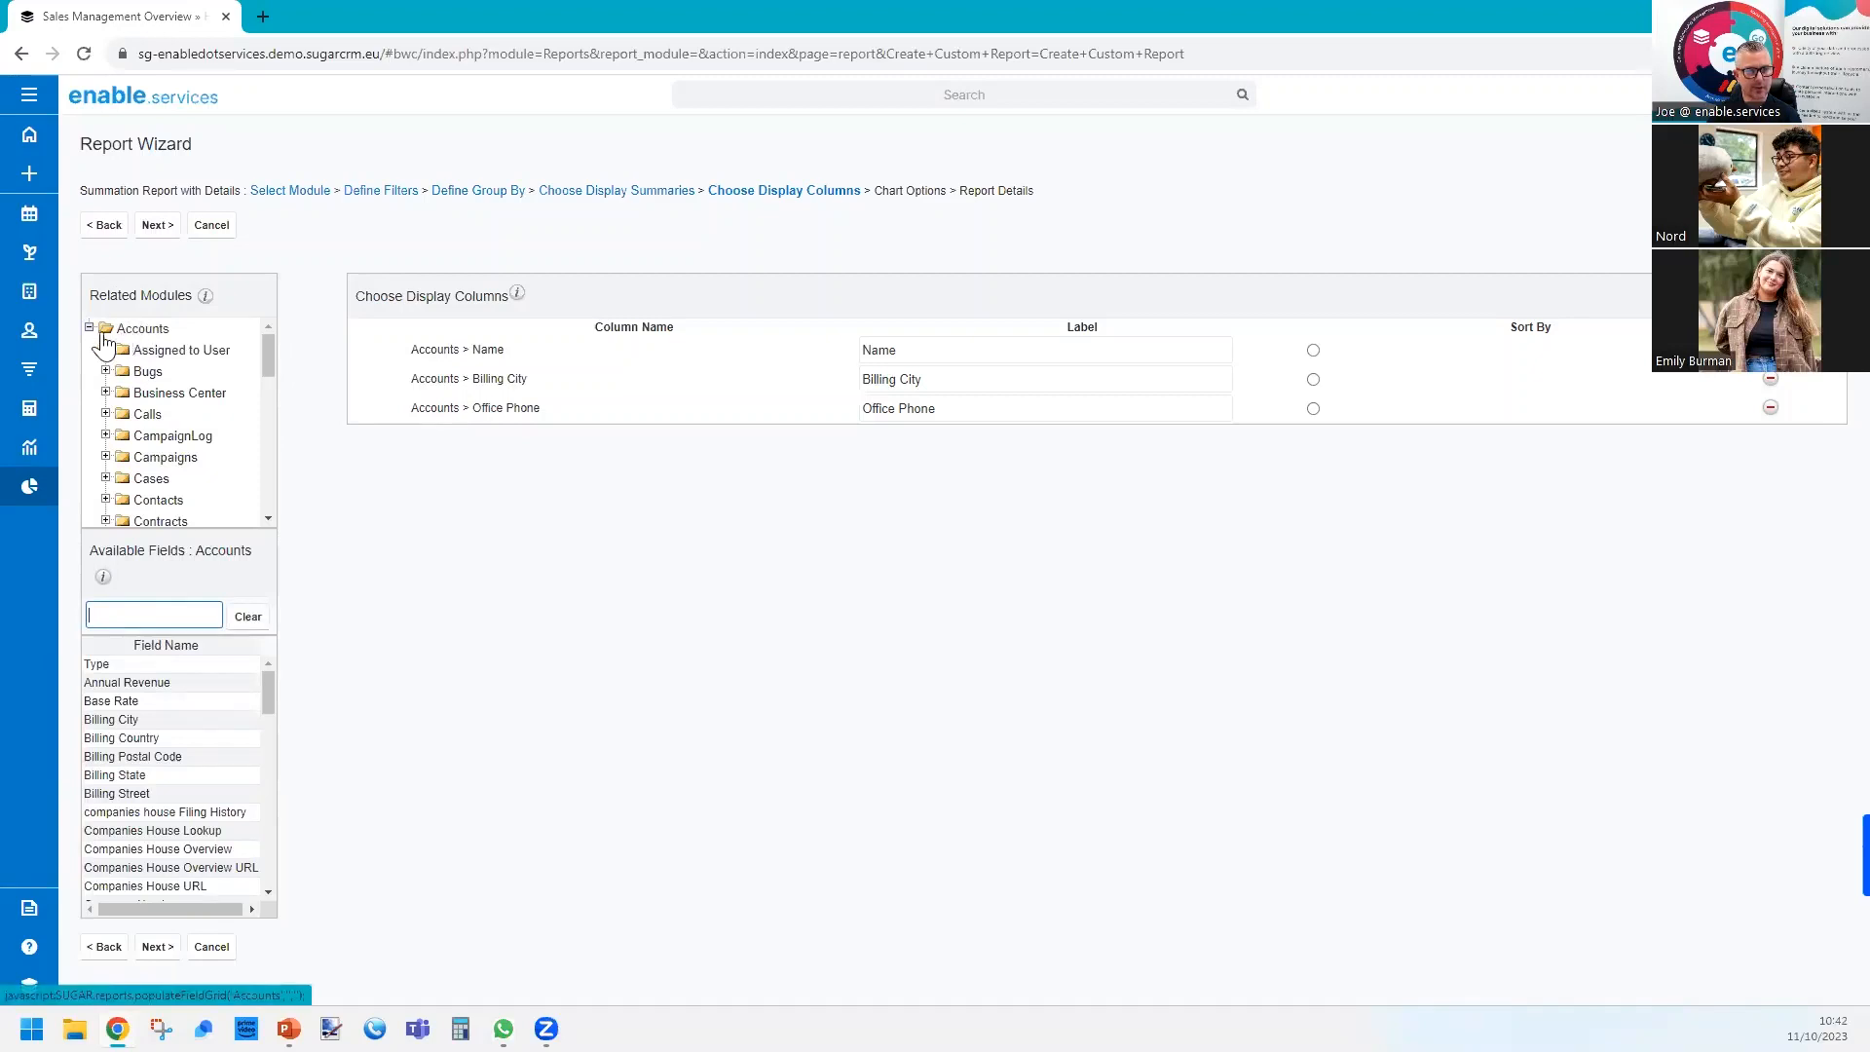
Add the User Name field from the related Assigned to User module as a display column and continue to the chart options.
{"action": "left_click", "coordinate": [161, 352]}
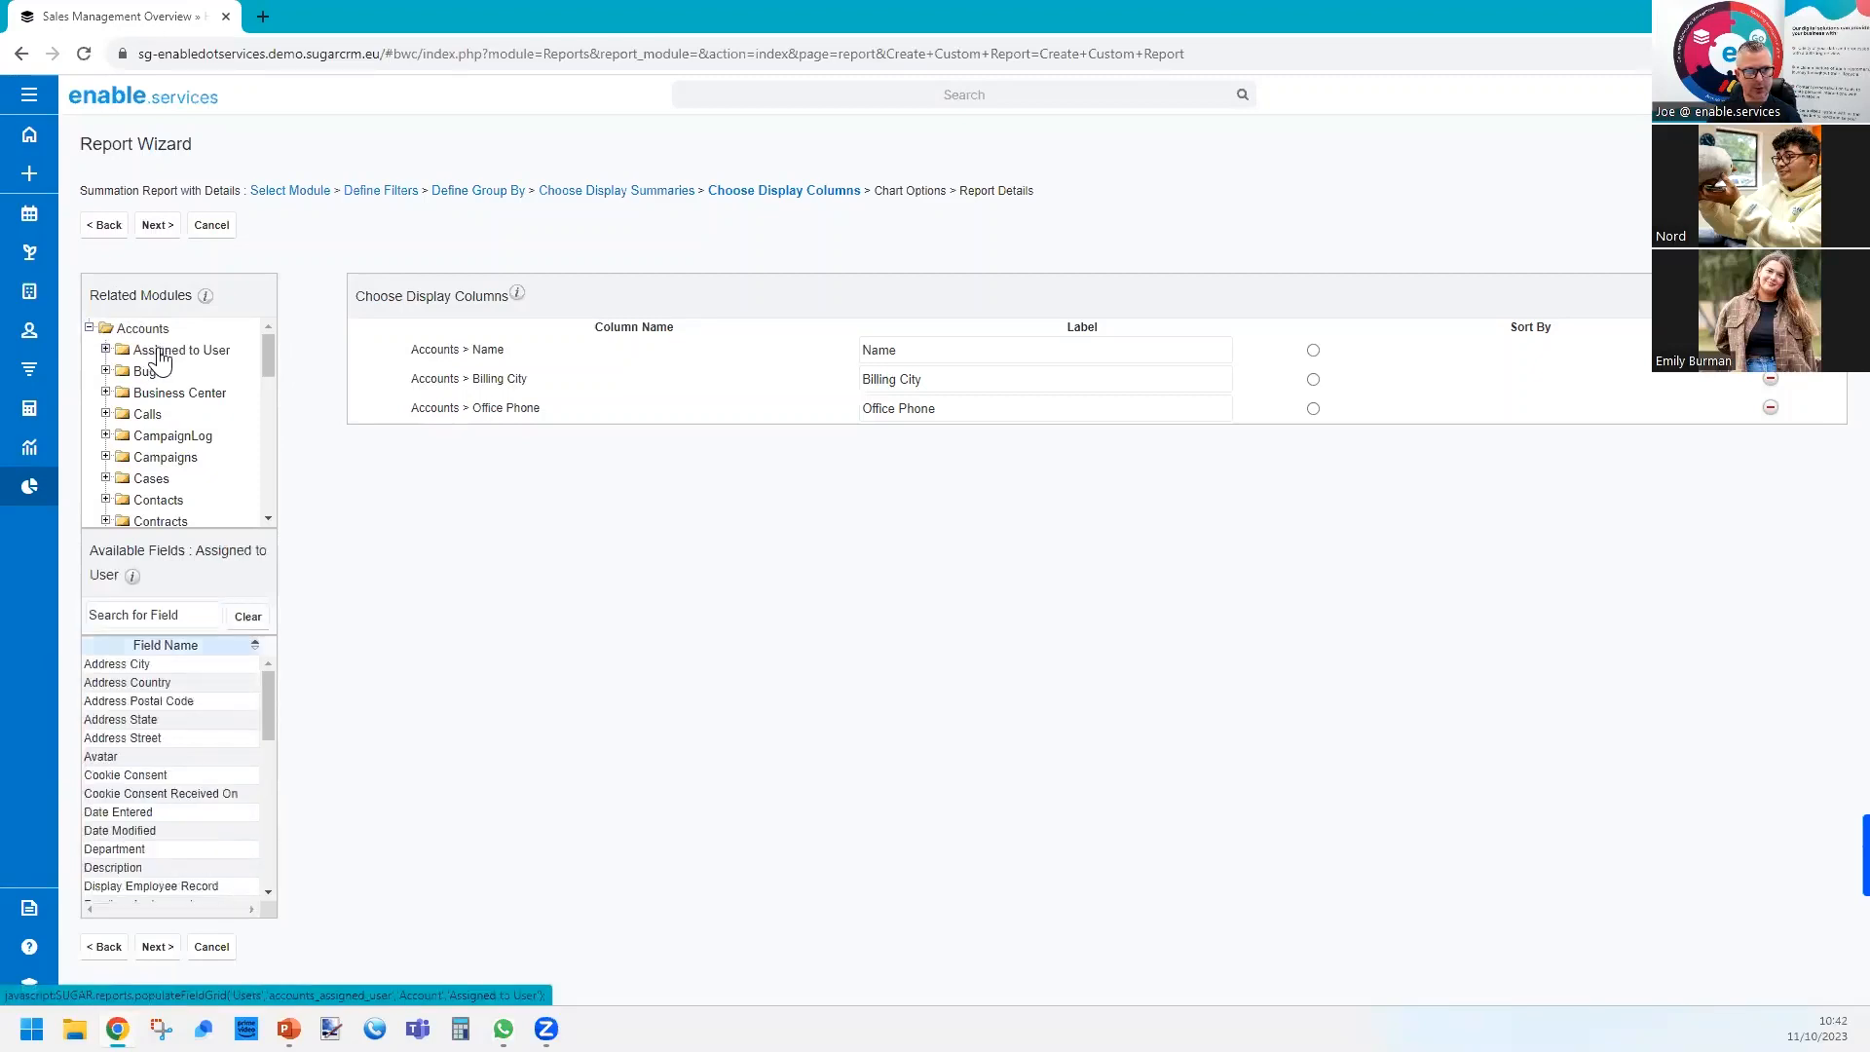
{"action": "left_click", "coordinate": [165, 597]}
{"action": "type", "text": "user"}
{"action": "double_click", "coordinate": [132, 701]}
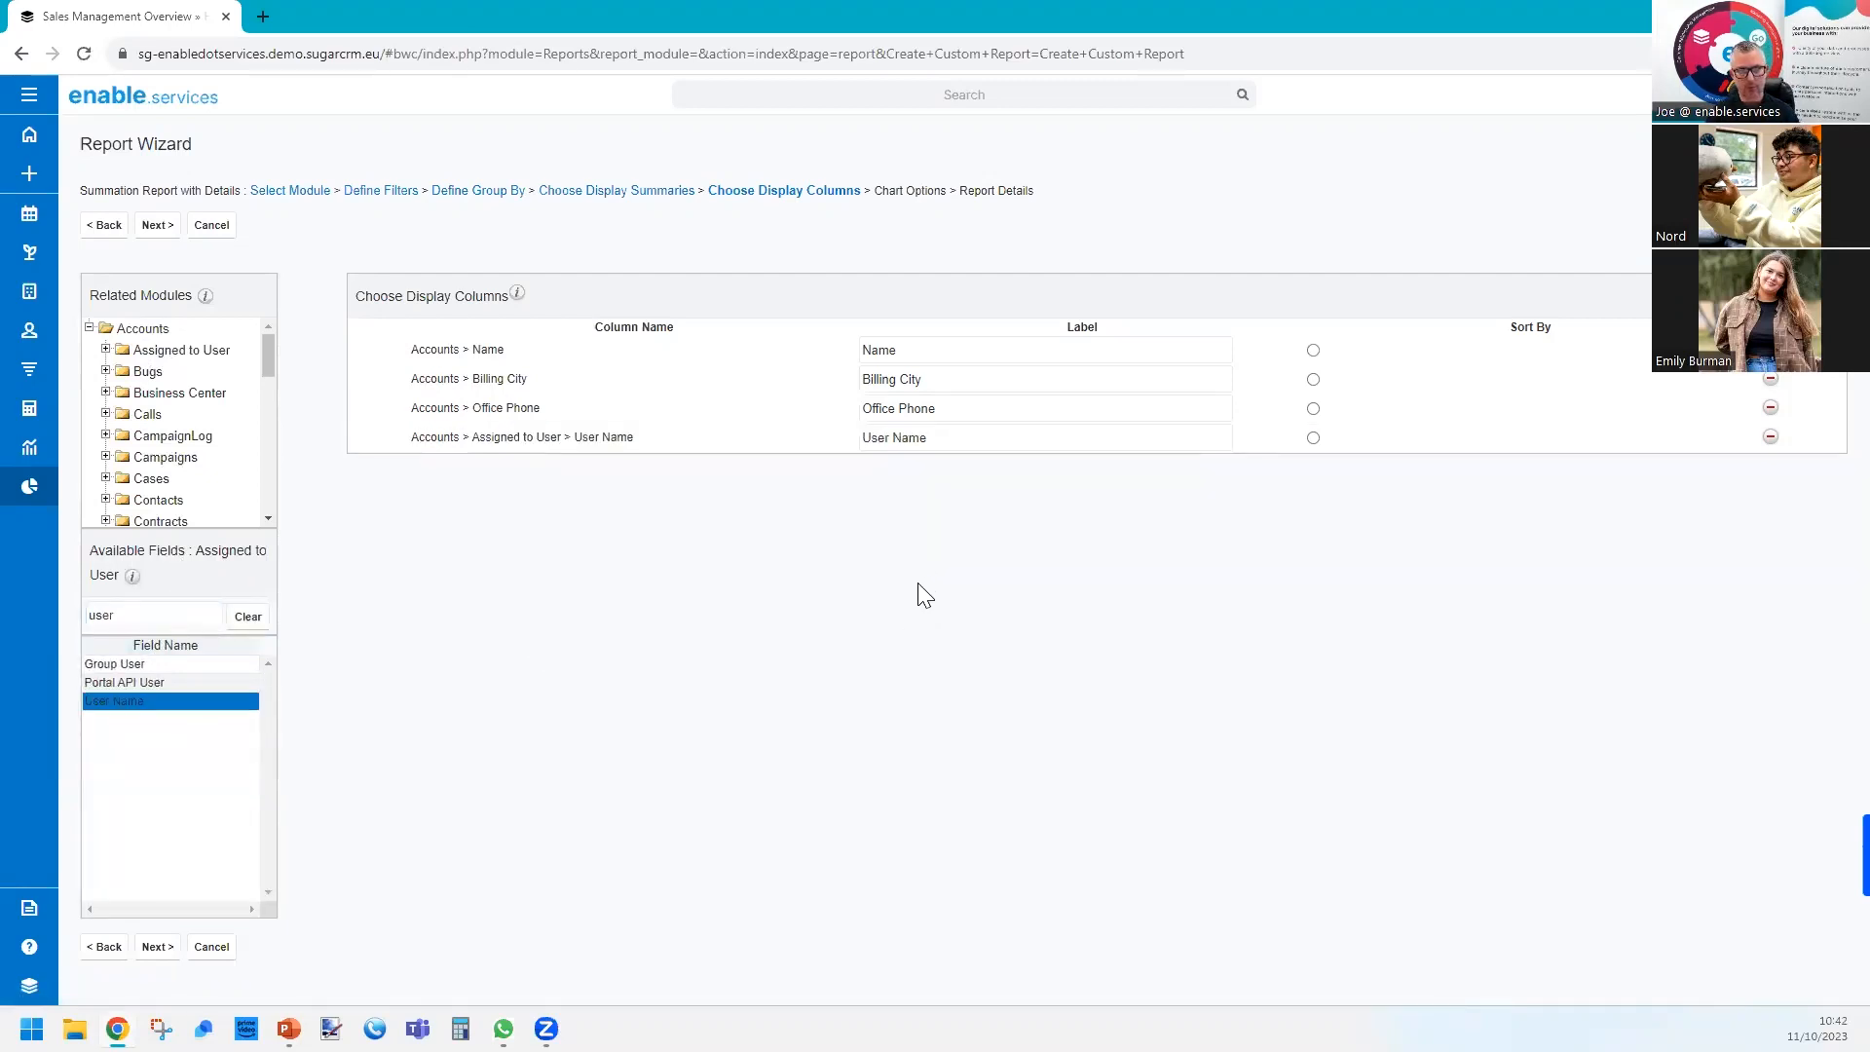
{"action": "left_click", "coordinate": [156, 227]}
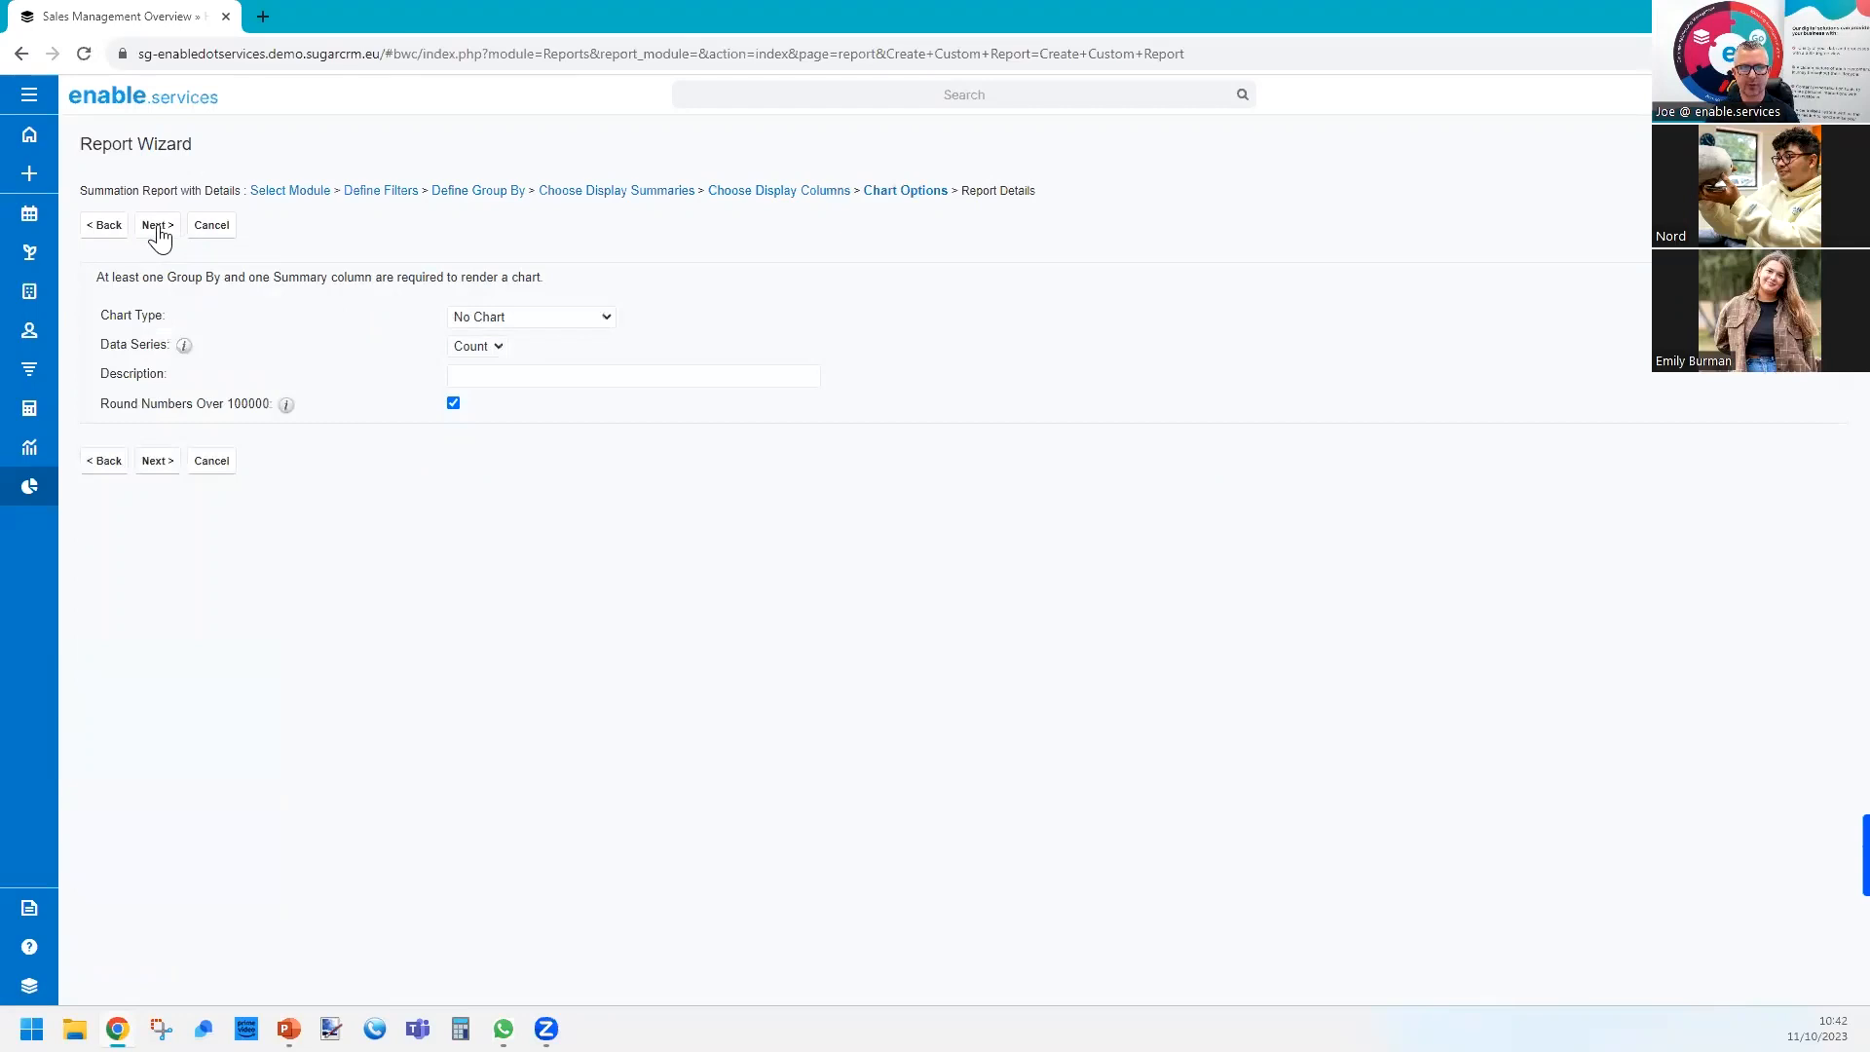
Set the chart type to Treemap and continue to the report details.
{"action": "left_click", "coordinate": [480, 319]}
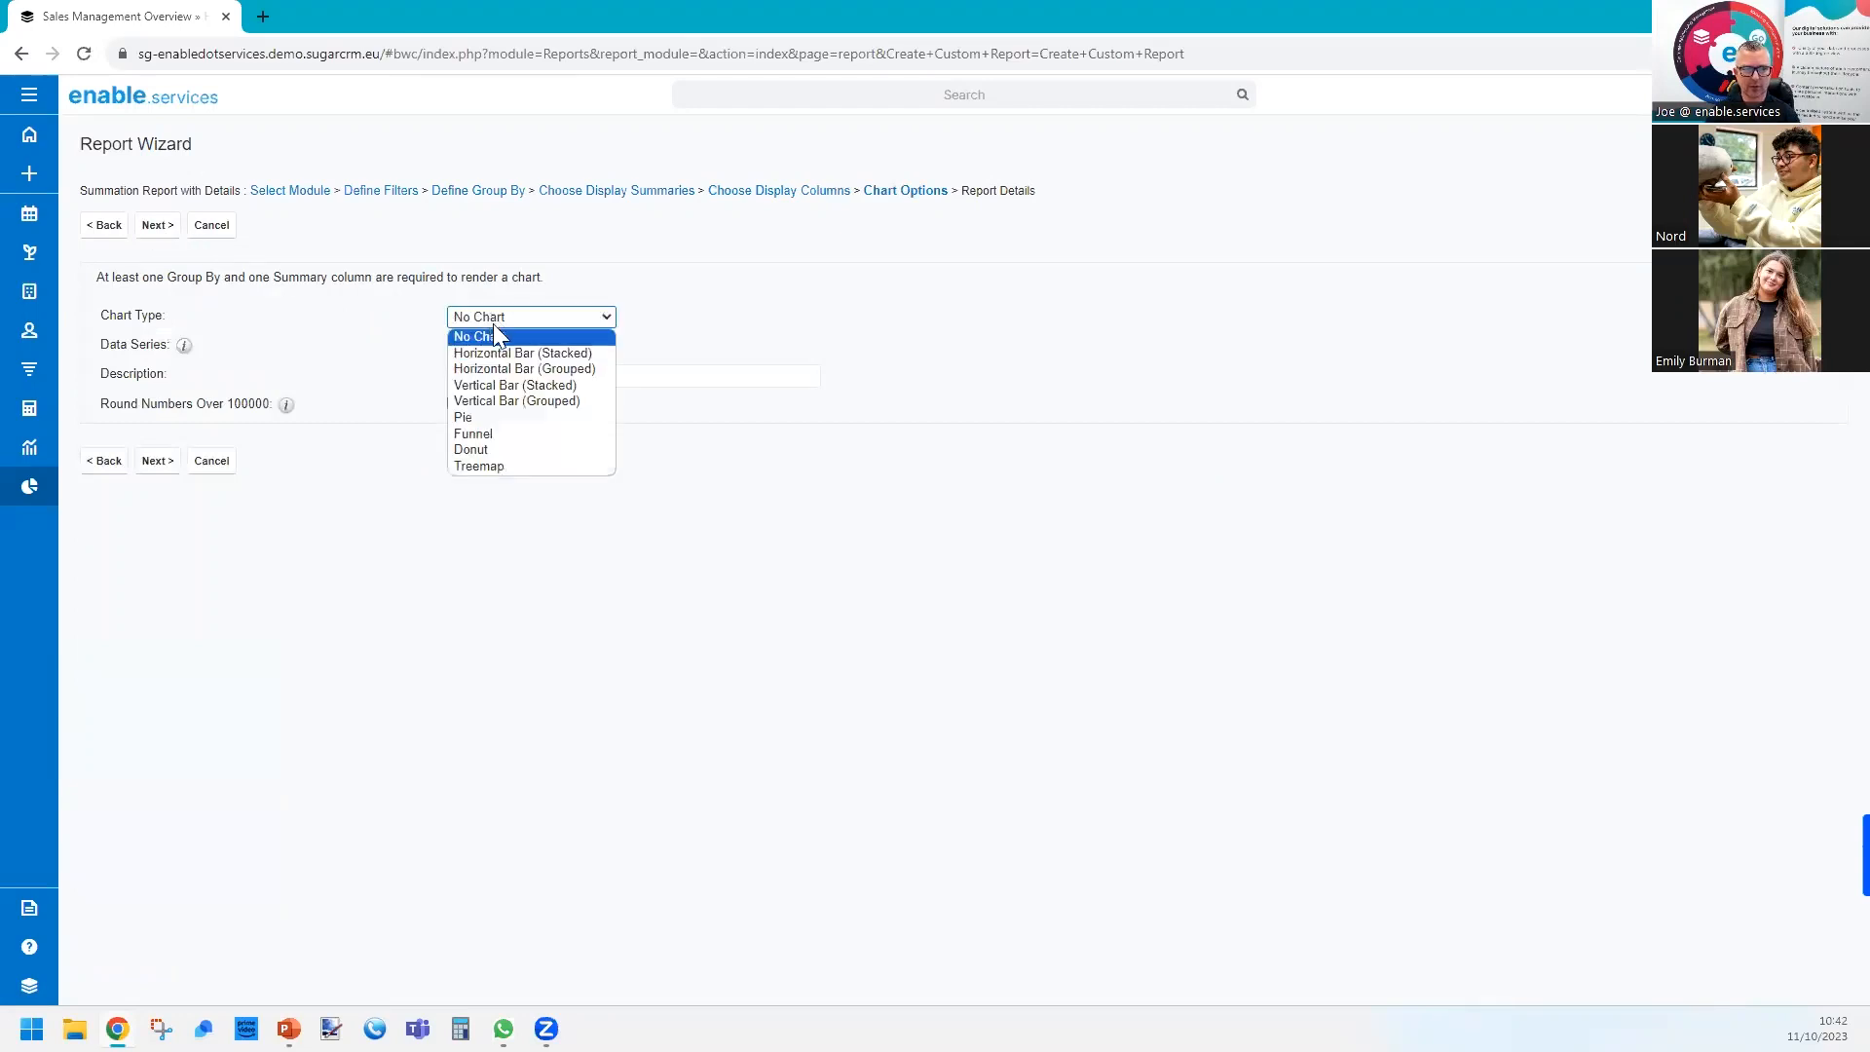
{"action": "left_click", "coordinate": [493, 469]}
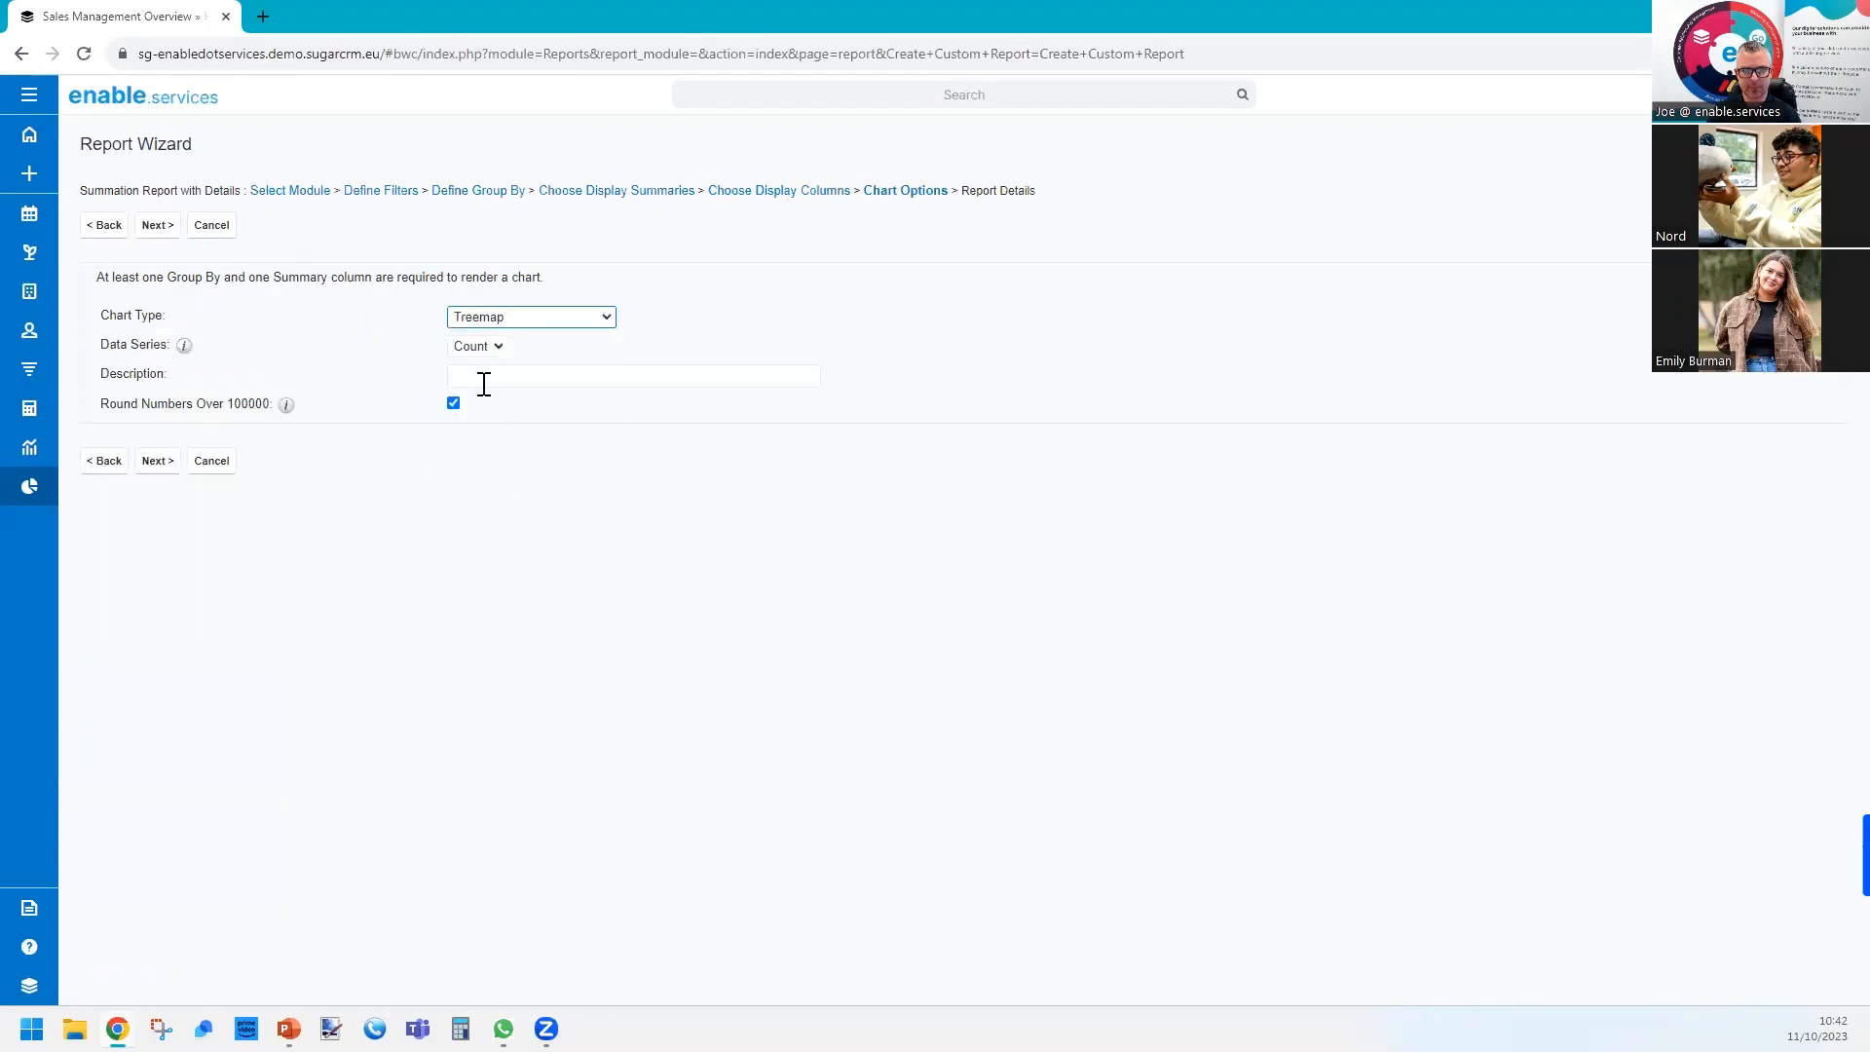
{"action": "left_click", "coordinate": [155, 232]}
Name the report "Accoutns by Industry", then save and run it.
{"action": "left_click", "coordinate": [615, 285]}
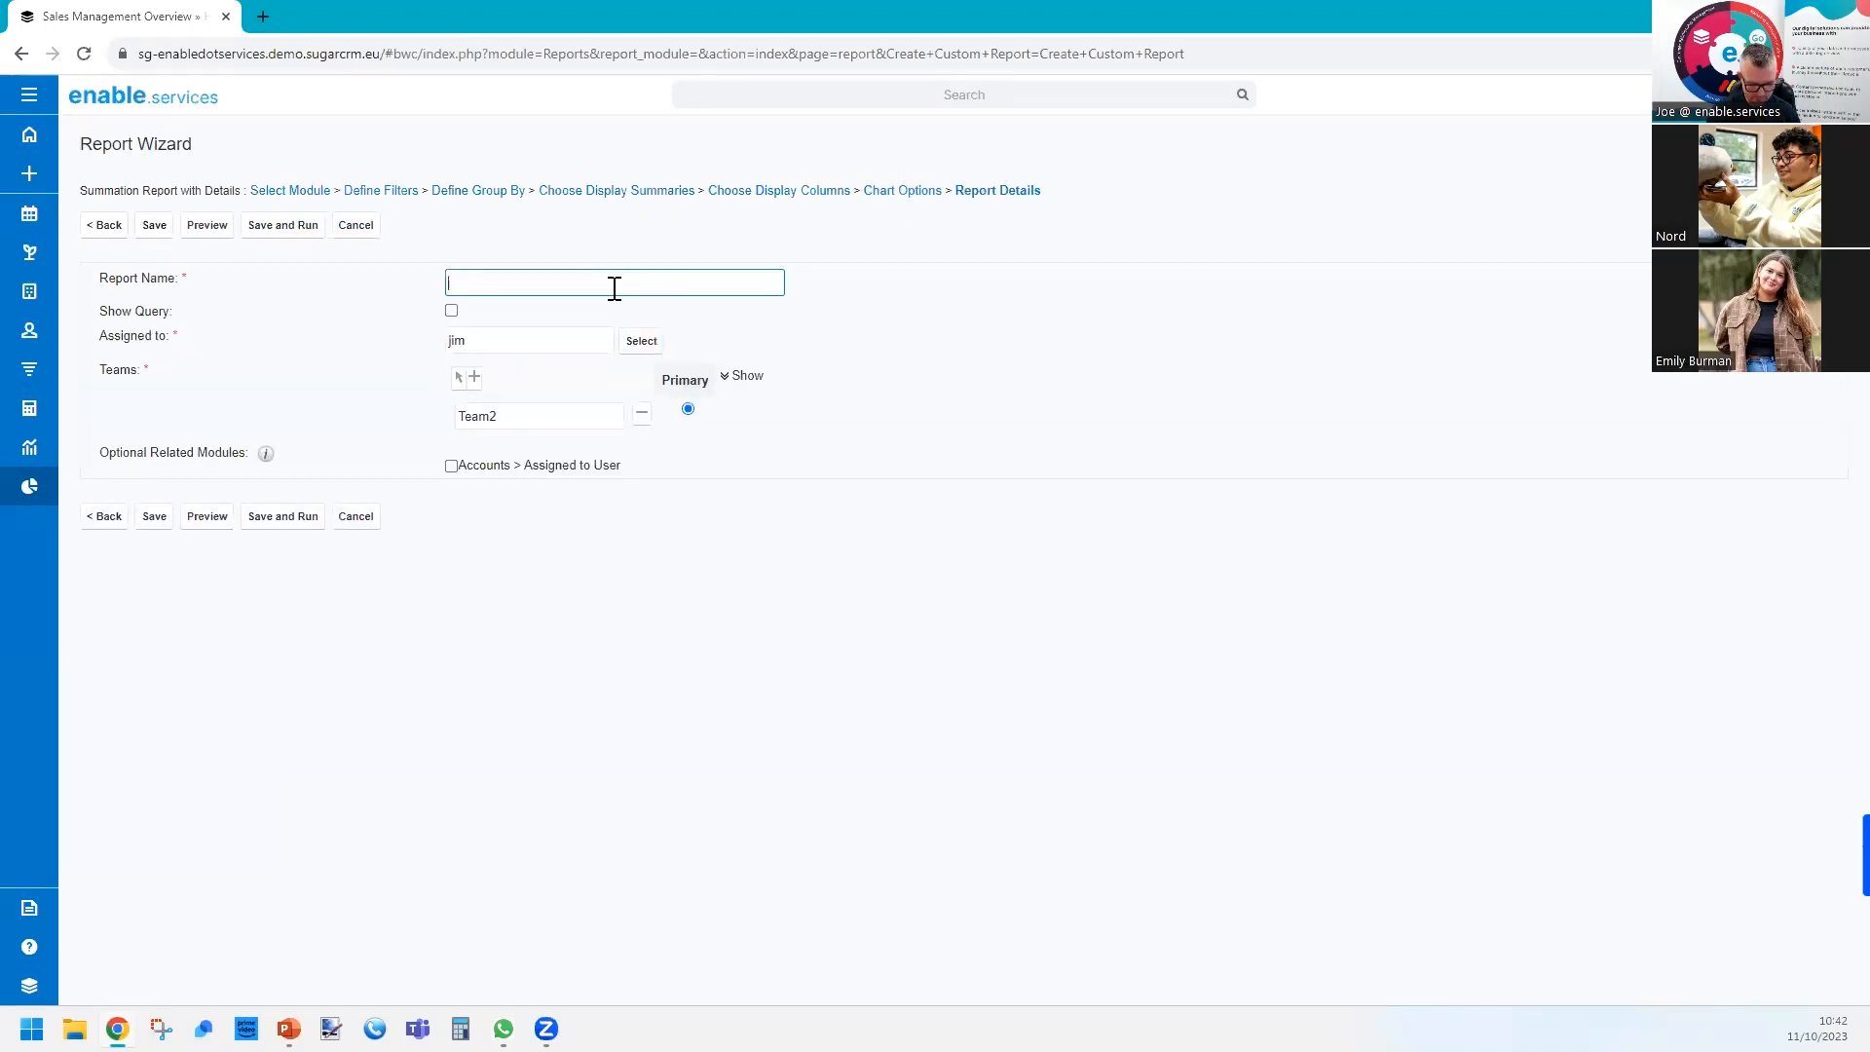
{"action": "type", "text": "Accoutns by"}
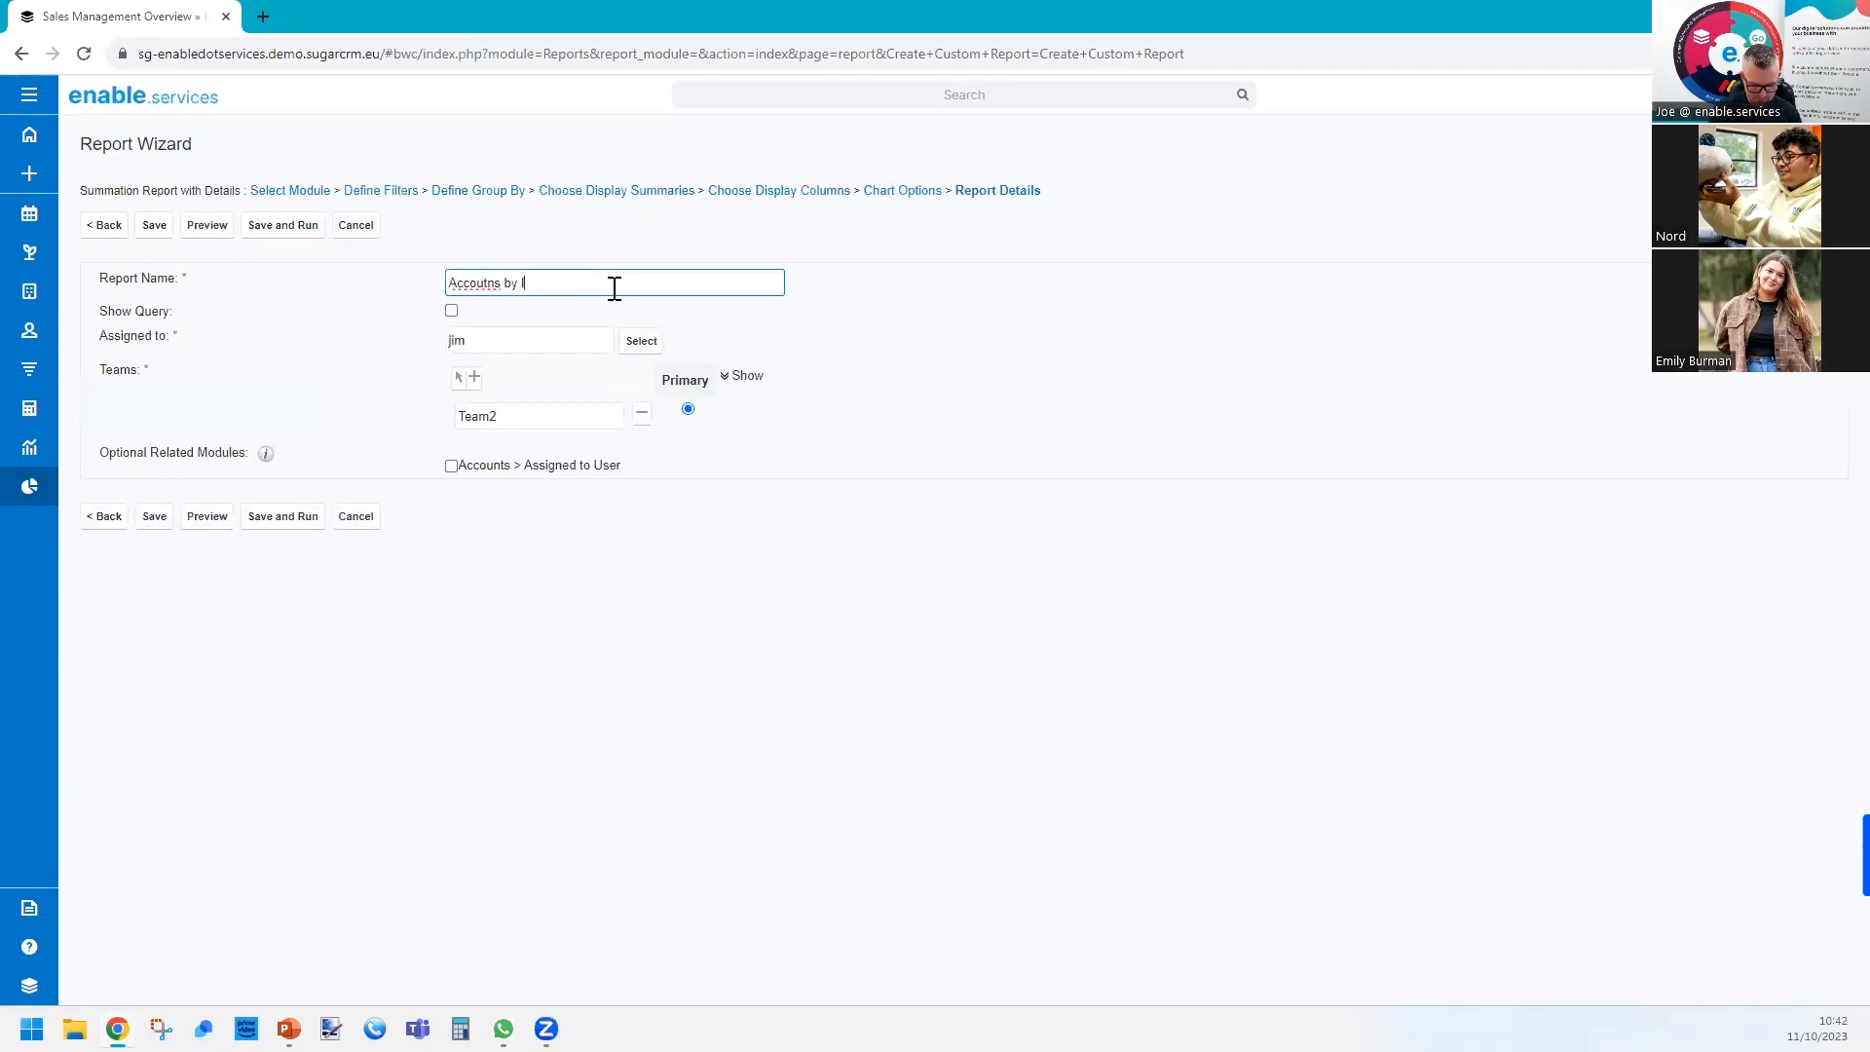
{"action": "type", "text": " Industry"}
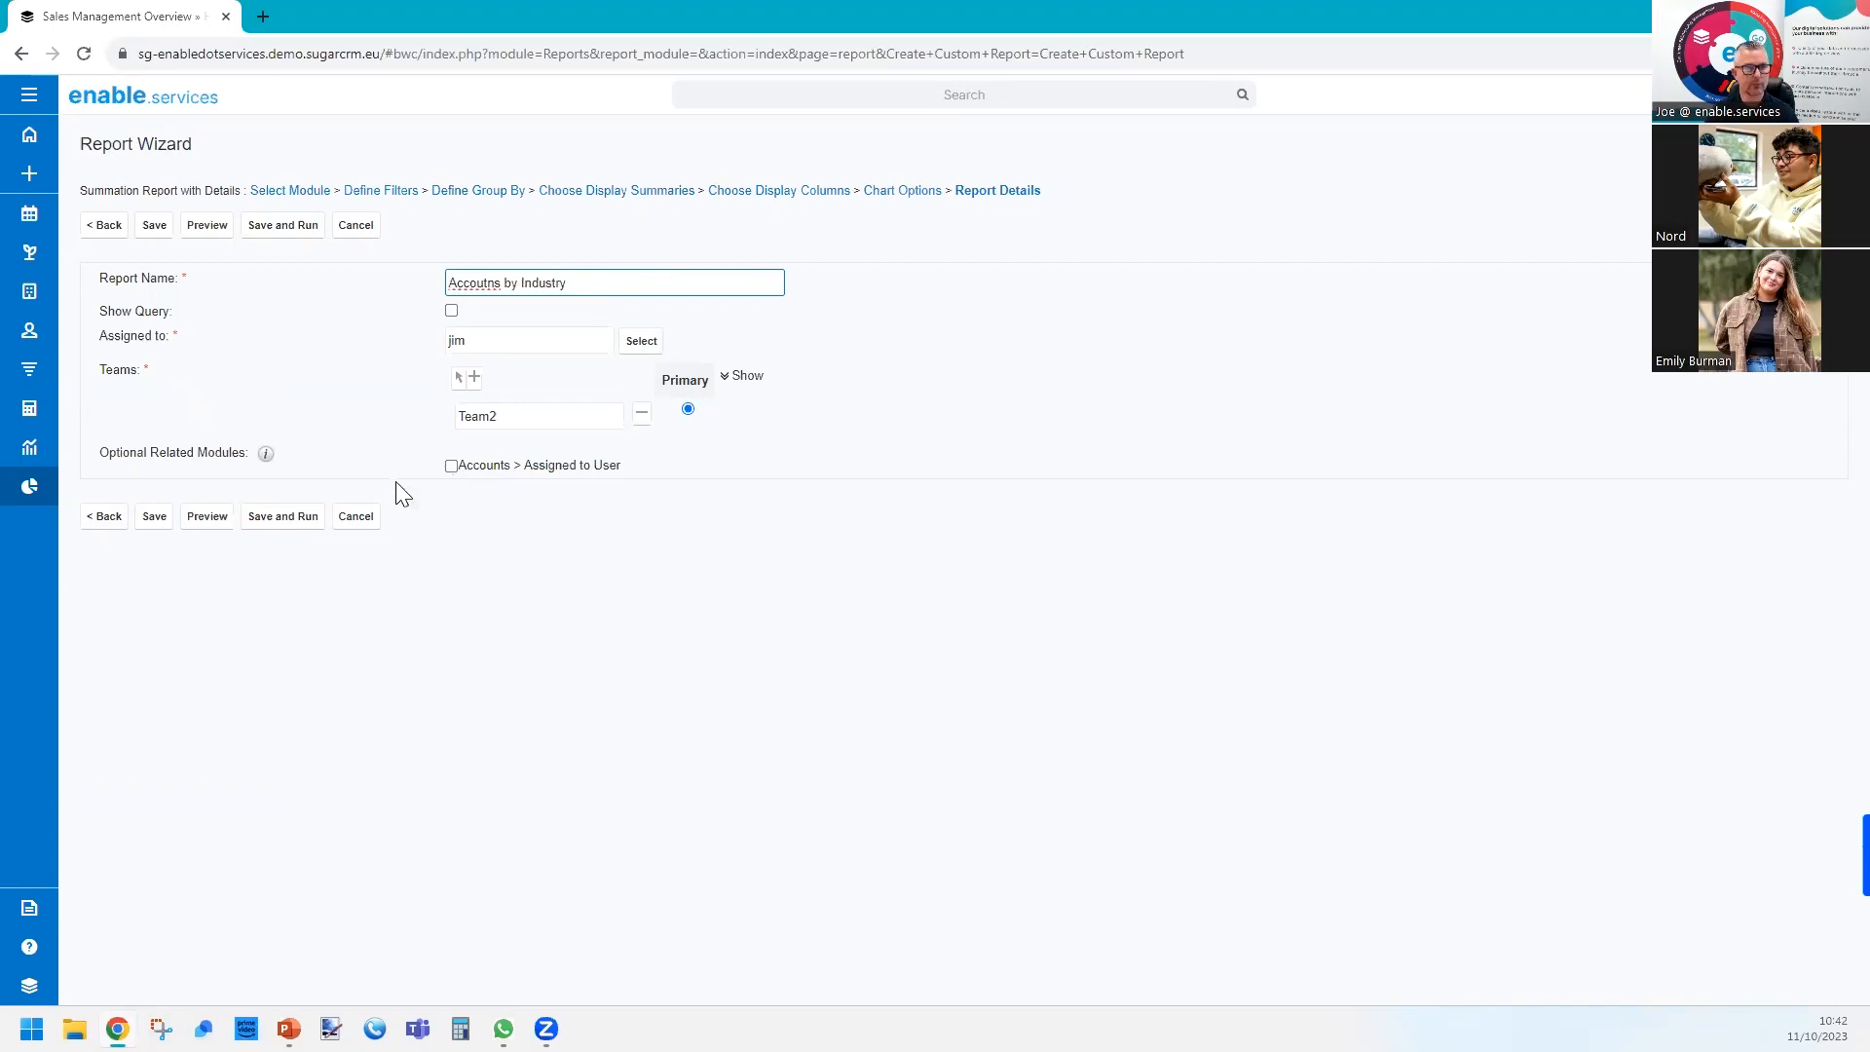
{"action": "left_click", "coordinate": [288, 519]}
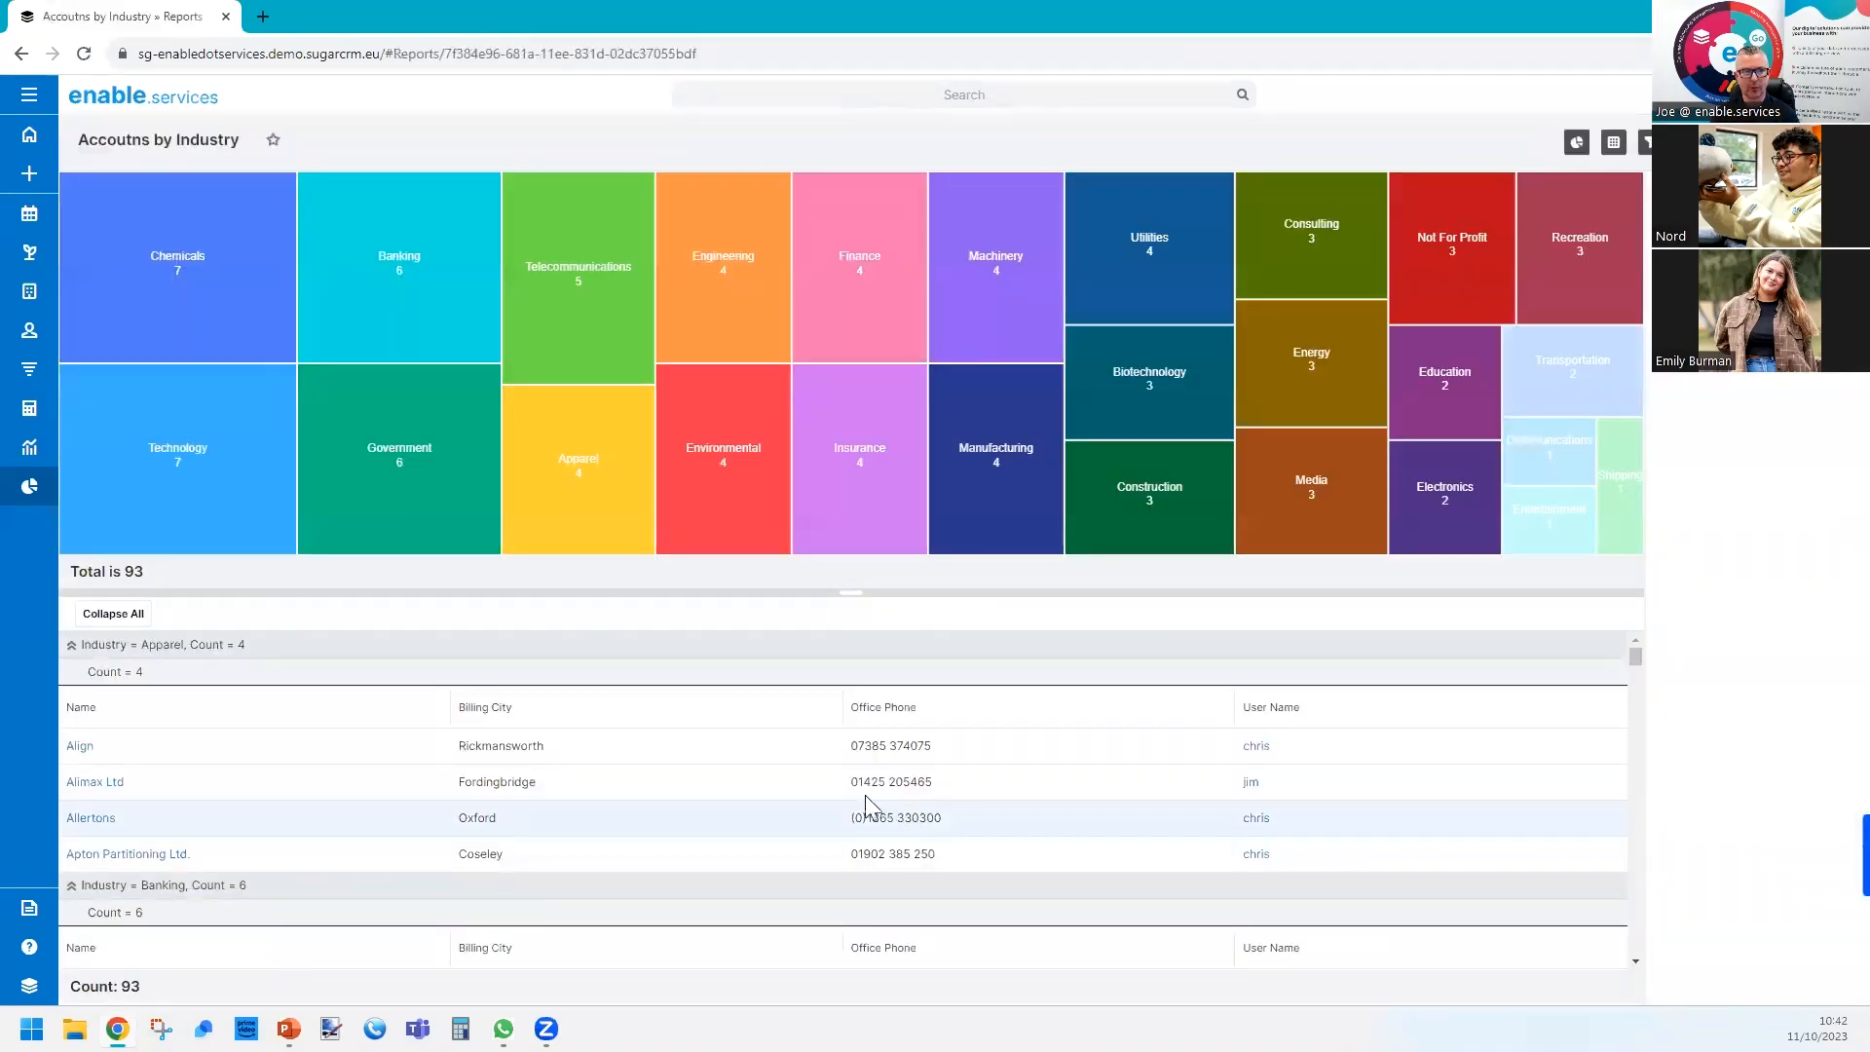
Collapse all industry groups, inspect the accounts behind the Chemicals and Telecommunications treemap tiles, and return to the report.
{"action": "mouse_move", "coordinate": [173, 296]}
{"action": "left_click", "coordinate": [135, 616]}
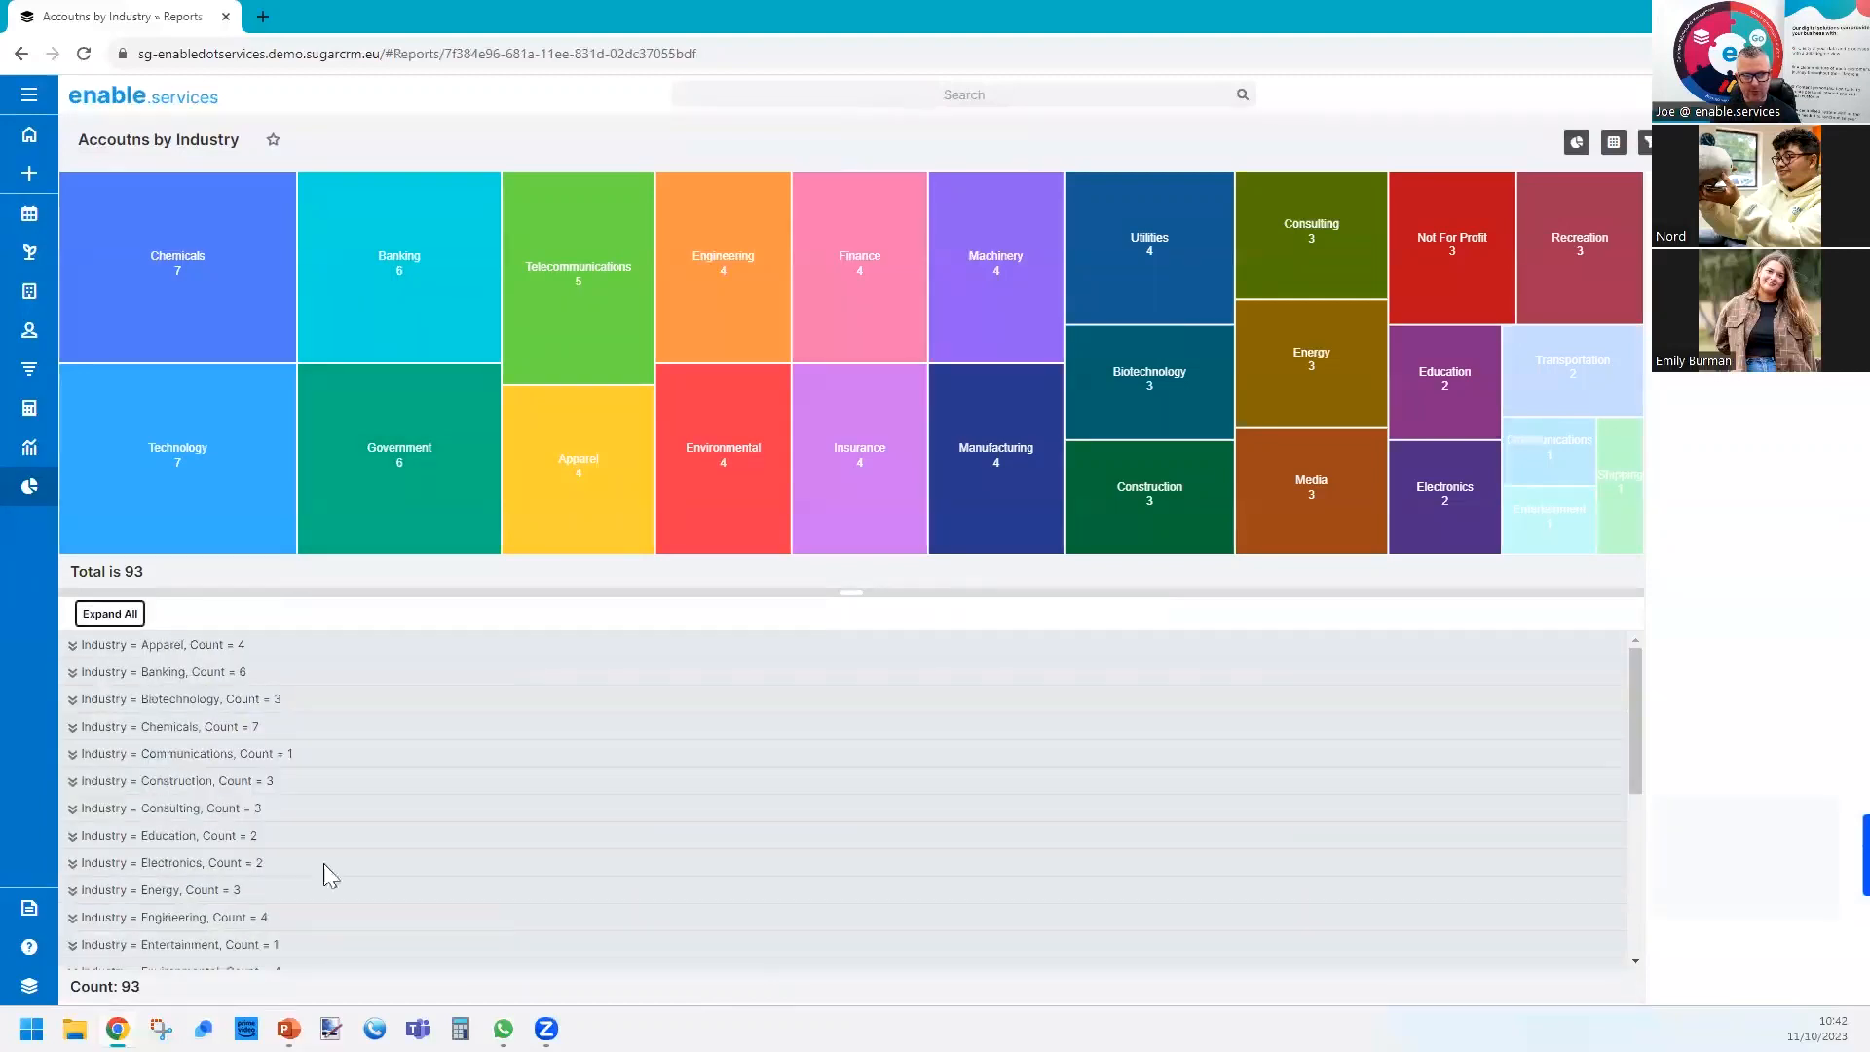
{"action": "left_click", "coordinate": [194, 230]}
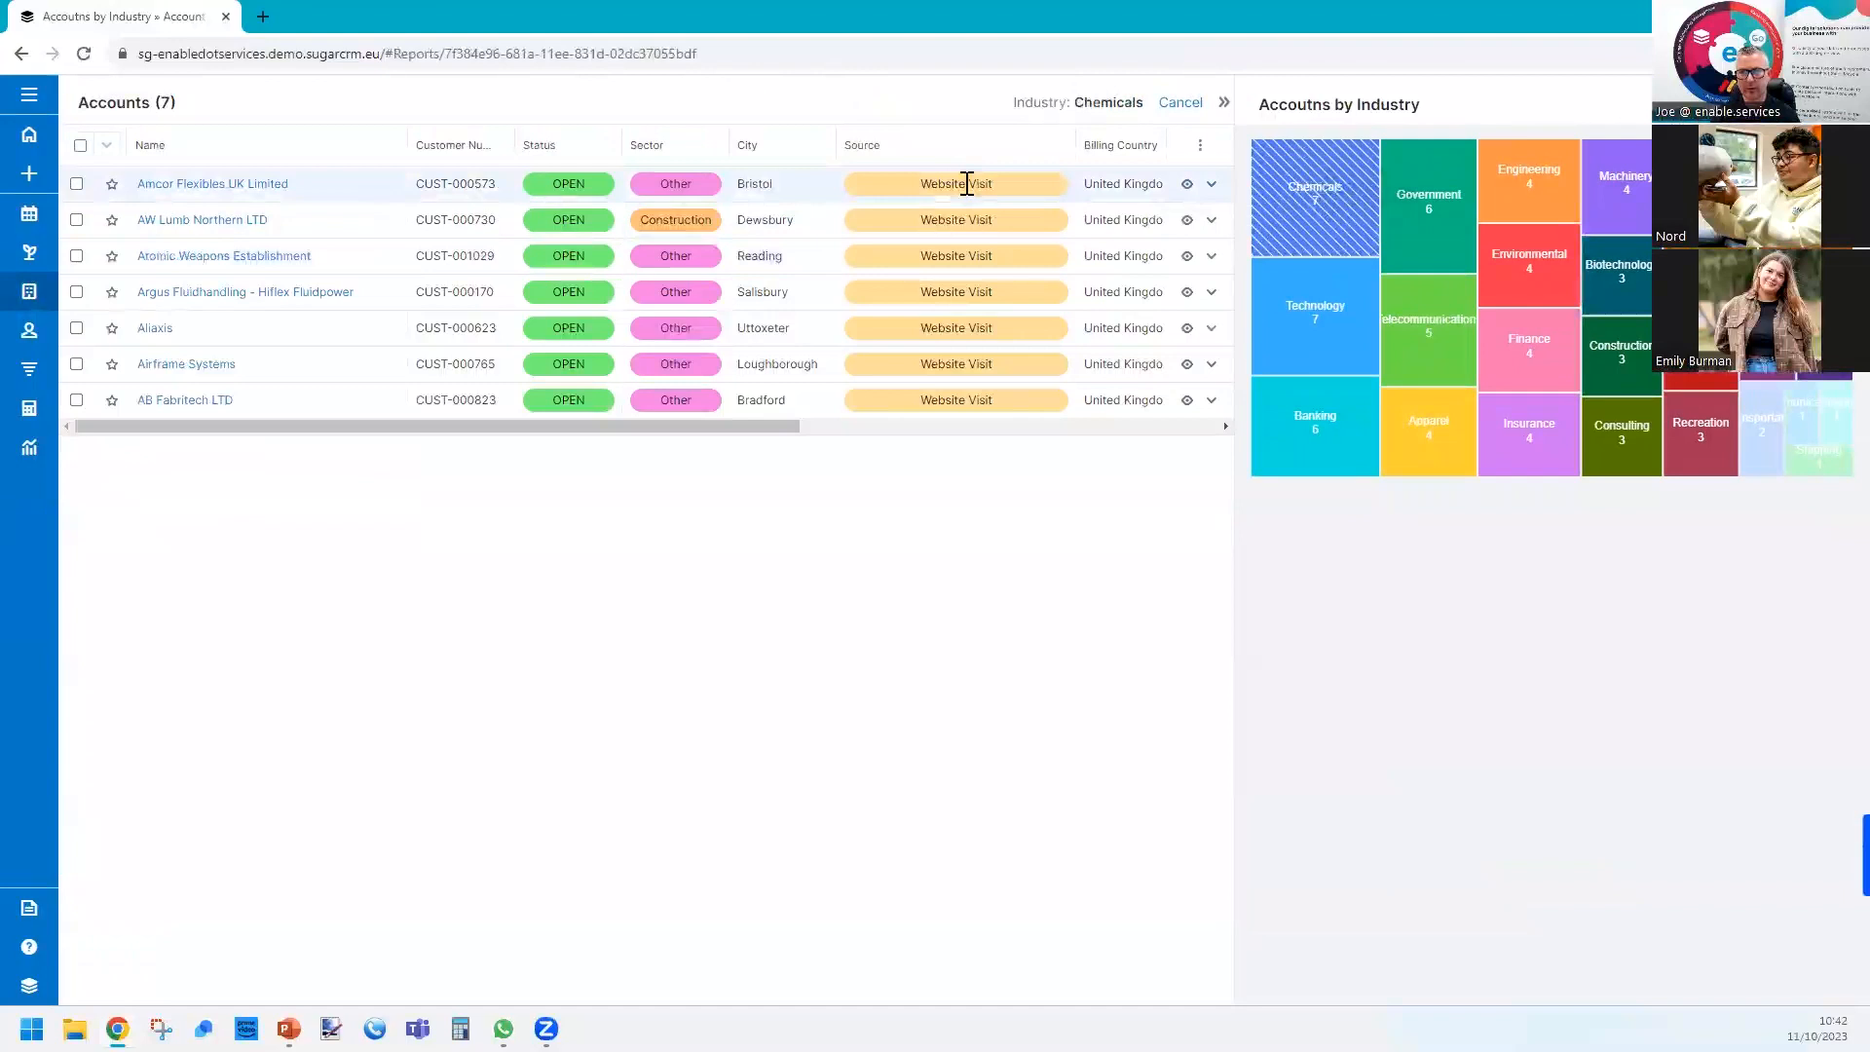
{"action": "left_click", "coordinate": [1428, 317]}
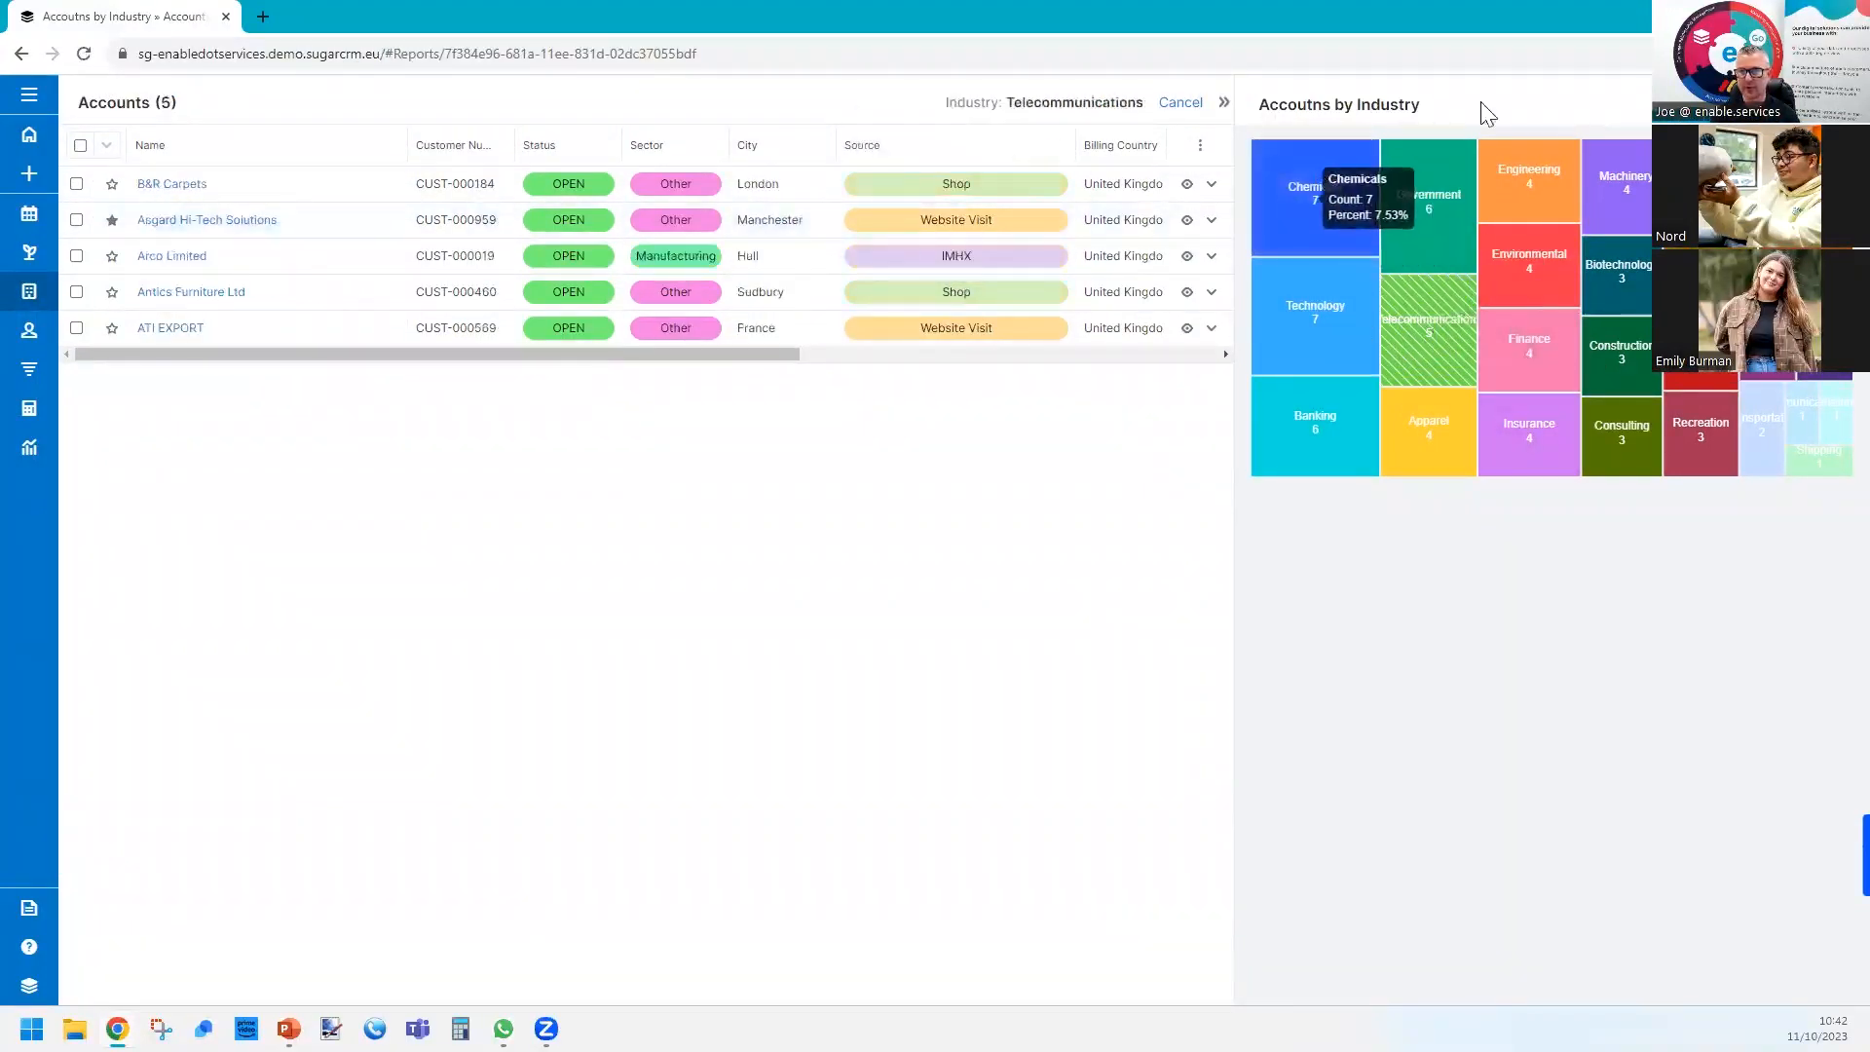
{"action": "left_click", "coordinate": [1180, 104]}
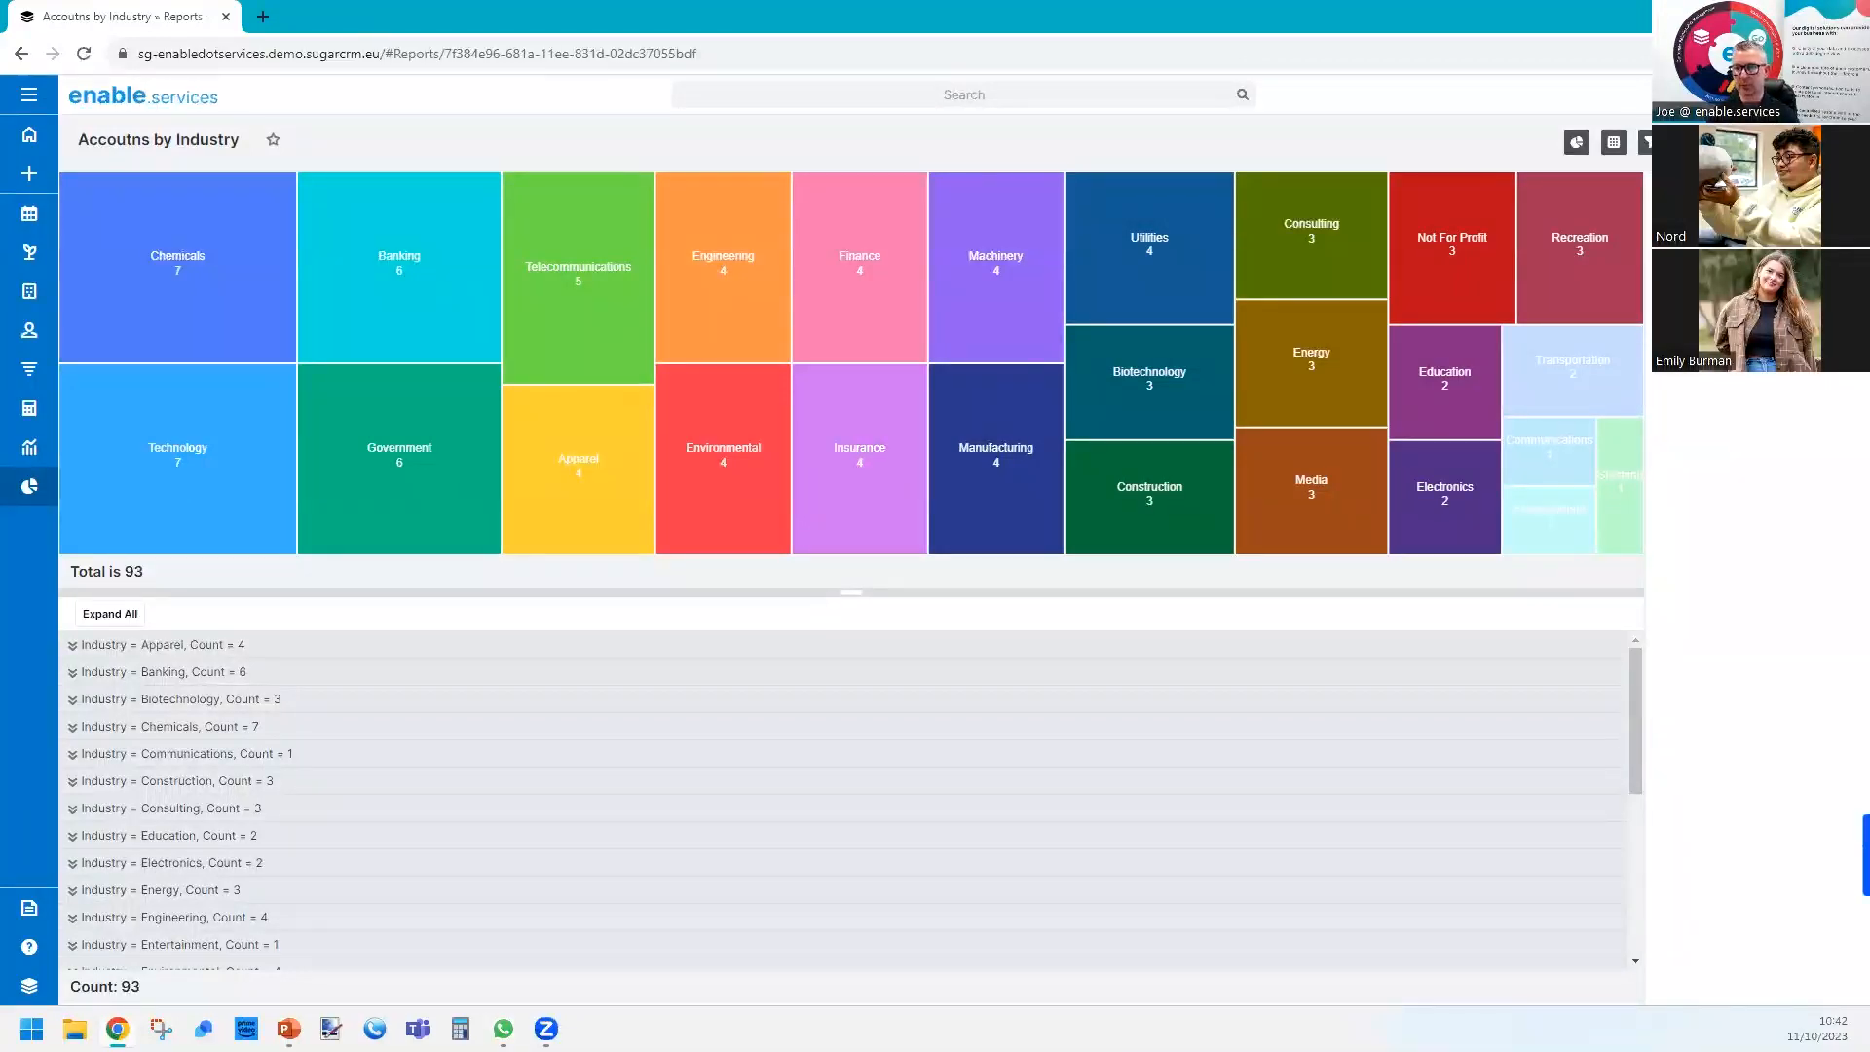
Change the run-time Industry filter so the report covers the accounts with no industry.
{"action": "left_click", "coordinate": [1751, 382]}
{"action": "left_click", "coordinate": [1740, 475]}
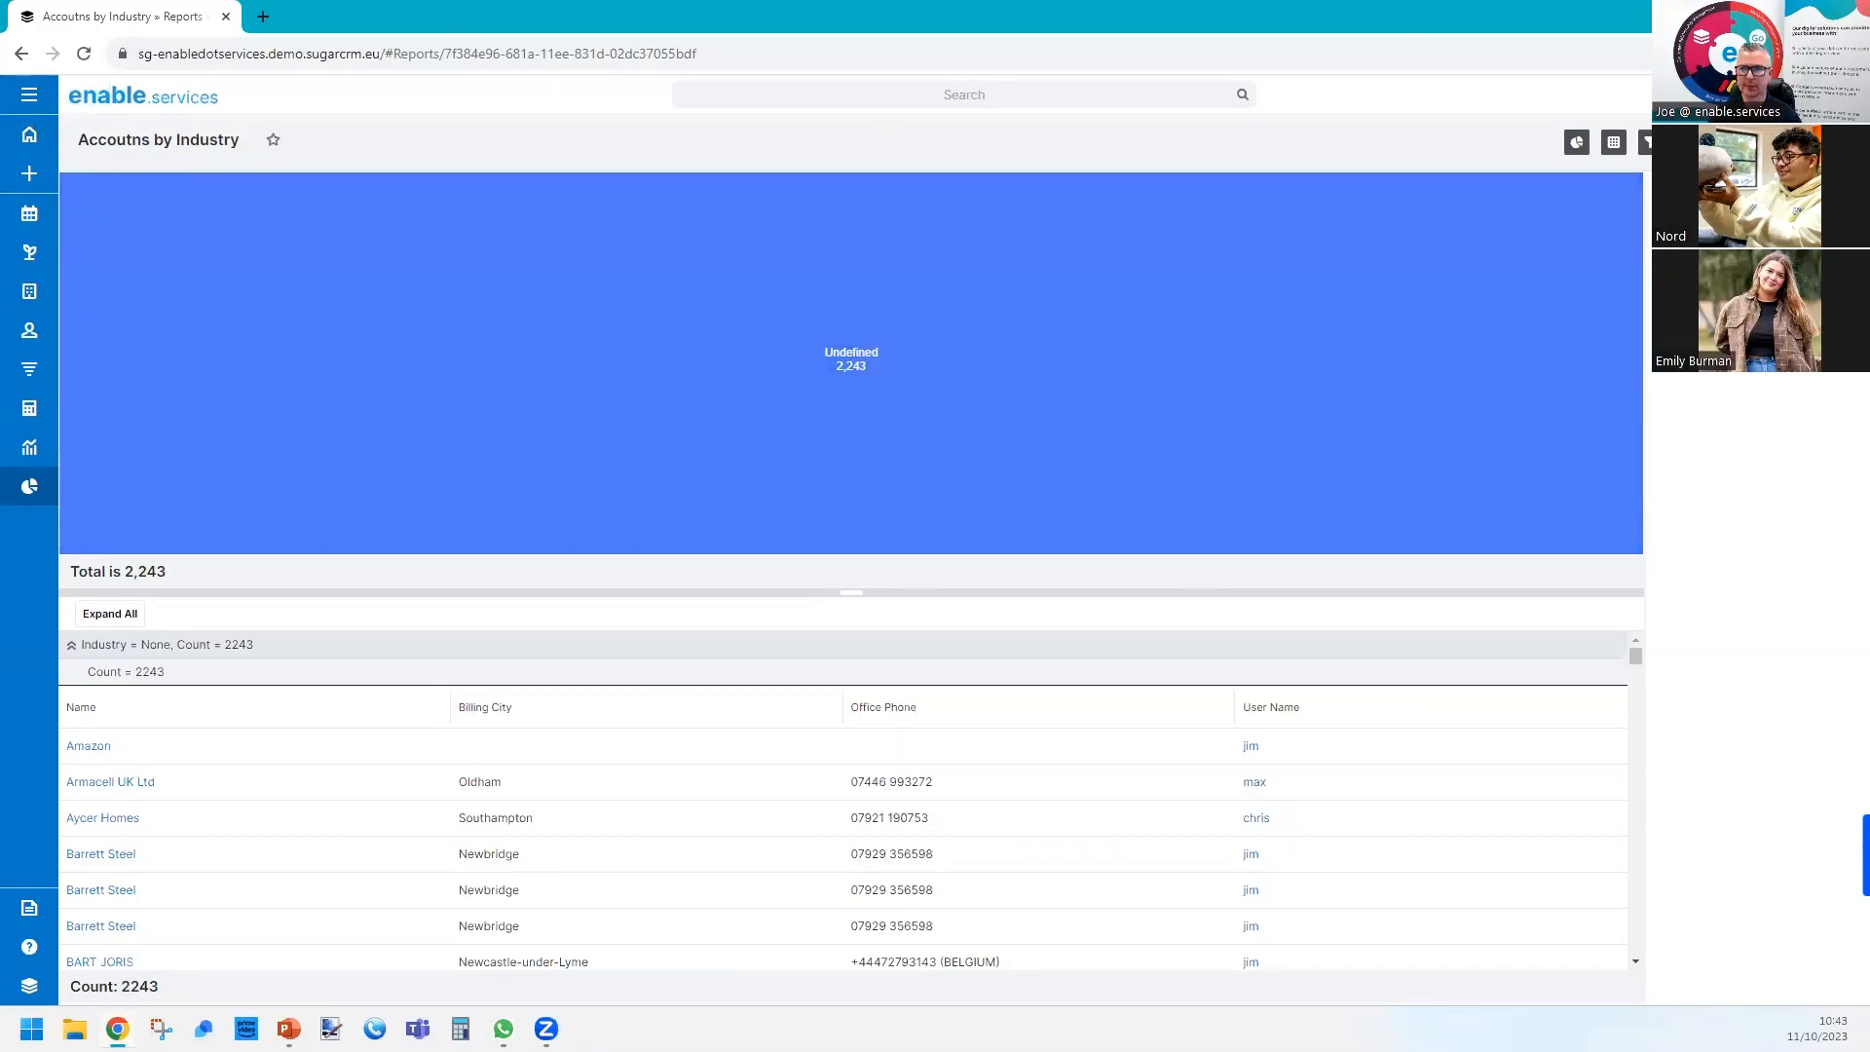
{"action": "left_click", "coordinate": [1757, 13]}
{"action": "left_click", "coordinate": [962, 628]}
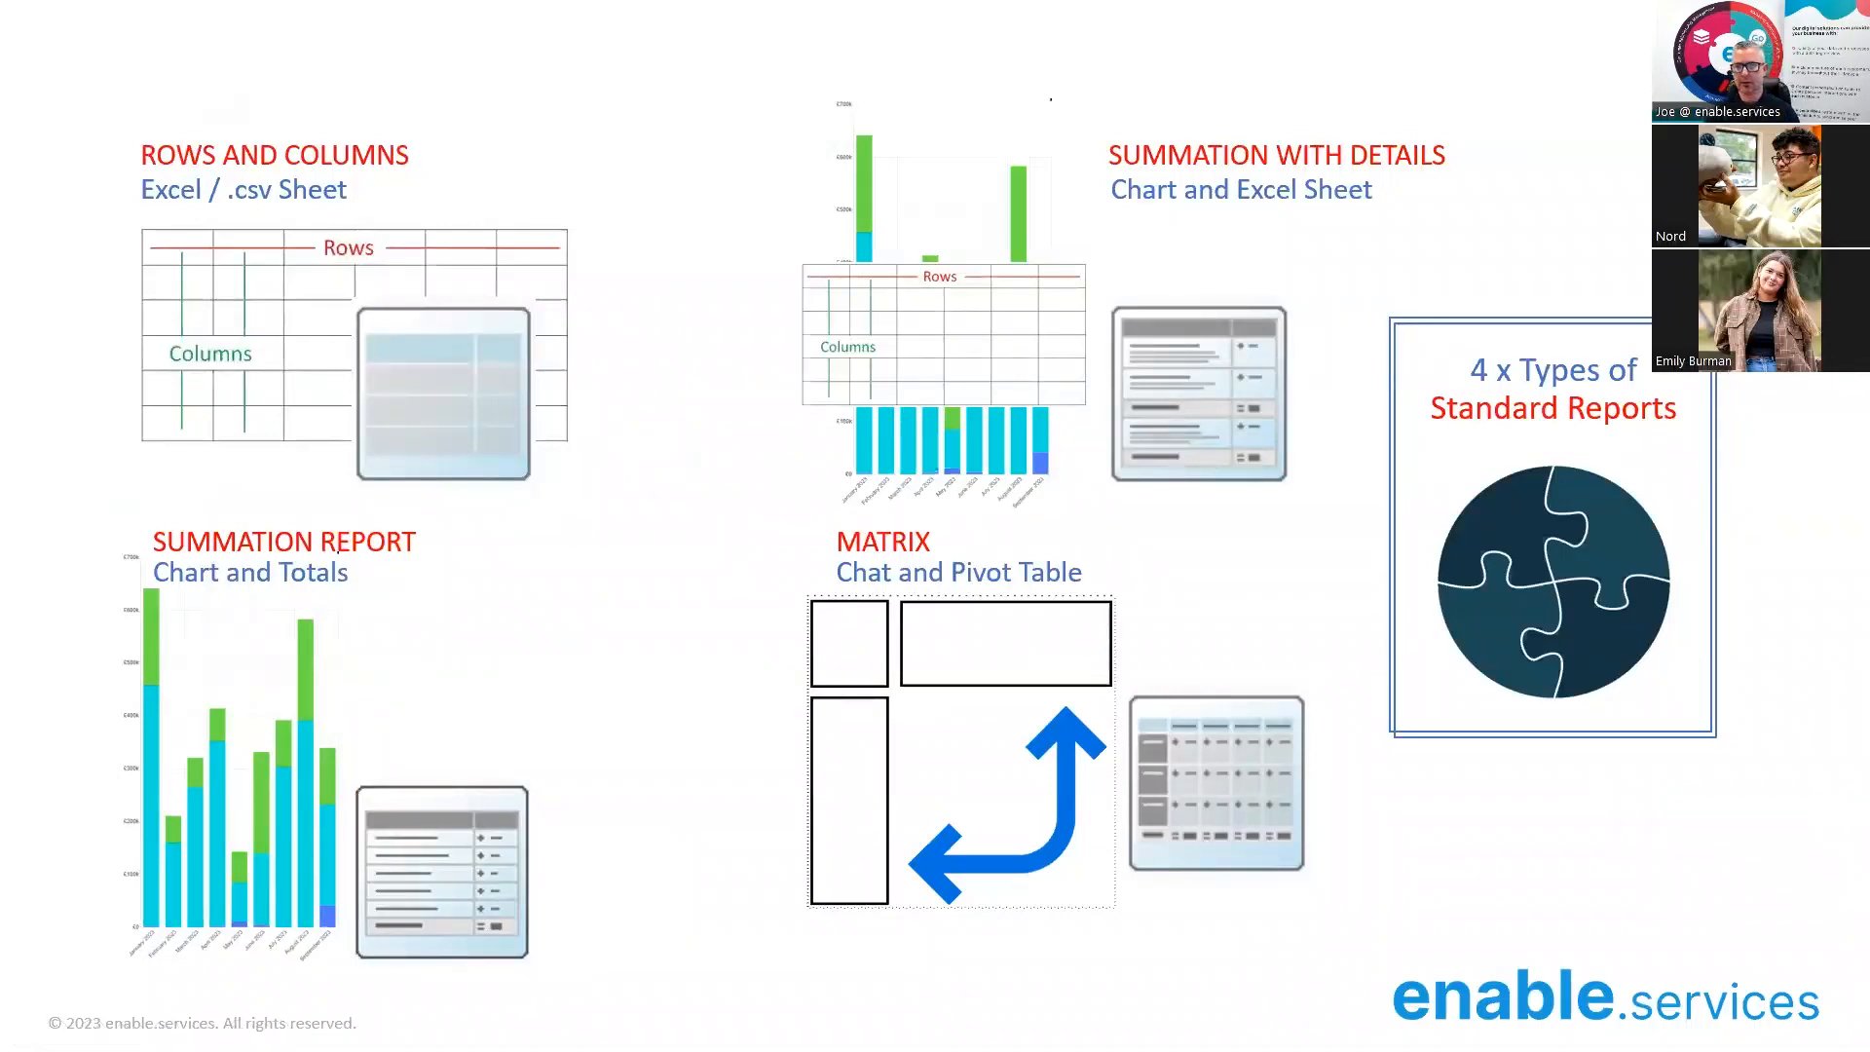
{"action": "left_click", "coordinate": [1299, 587]}
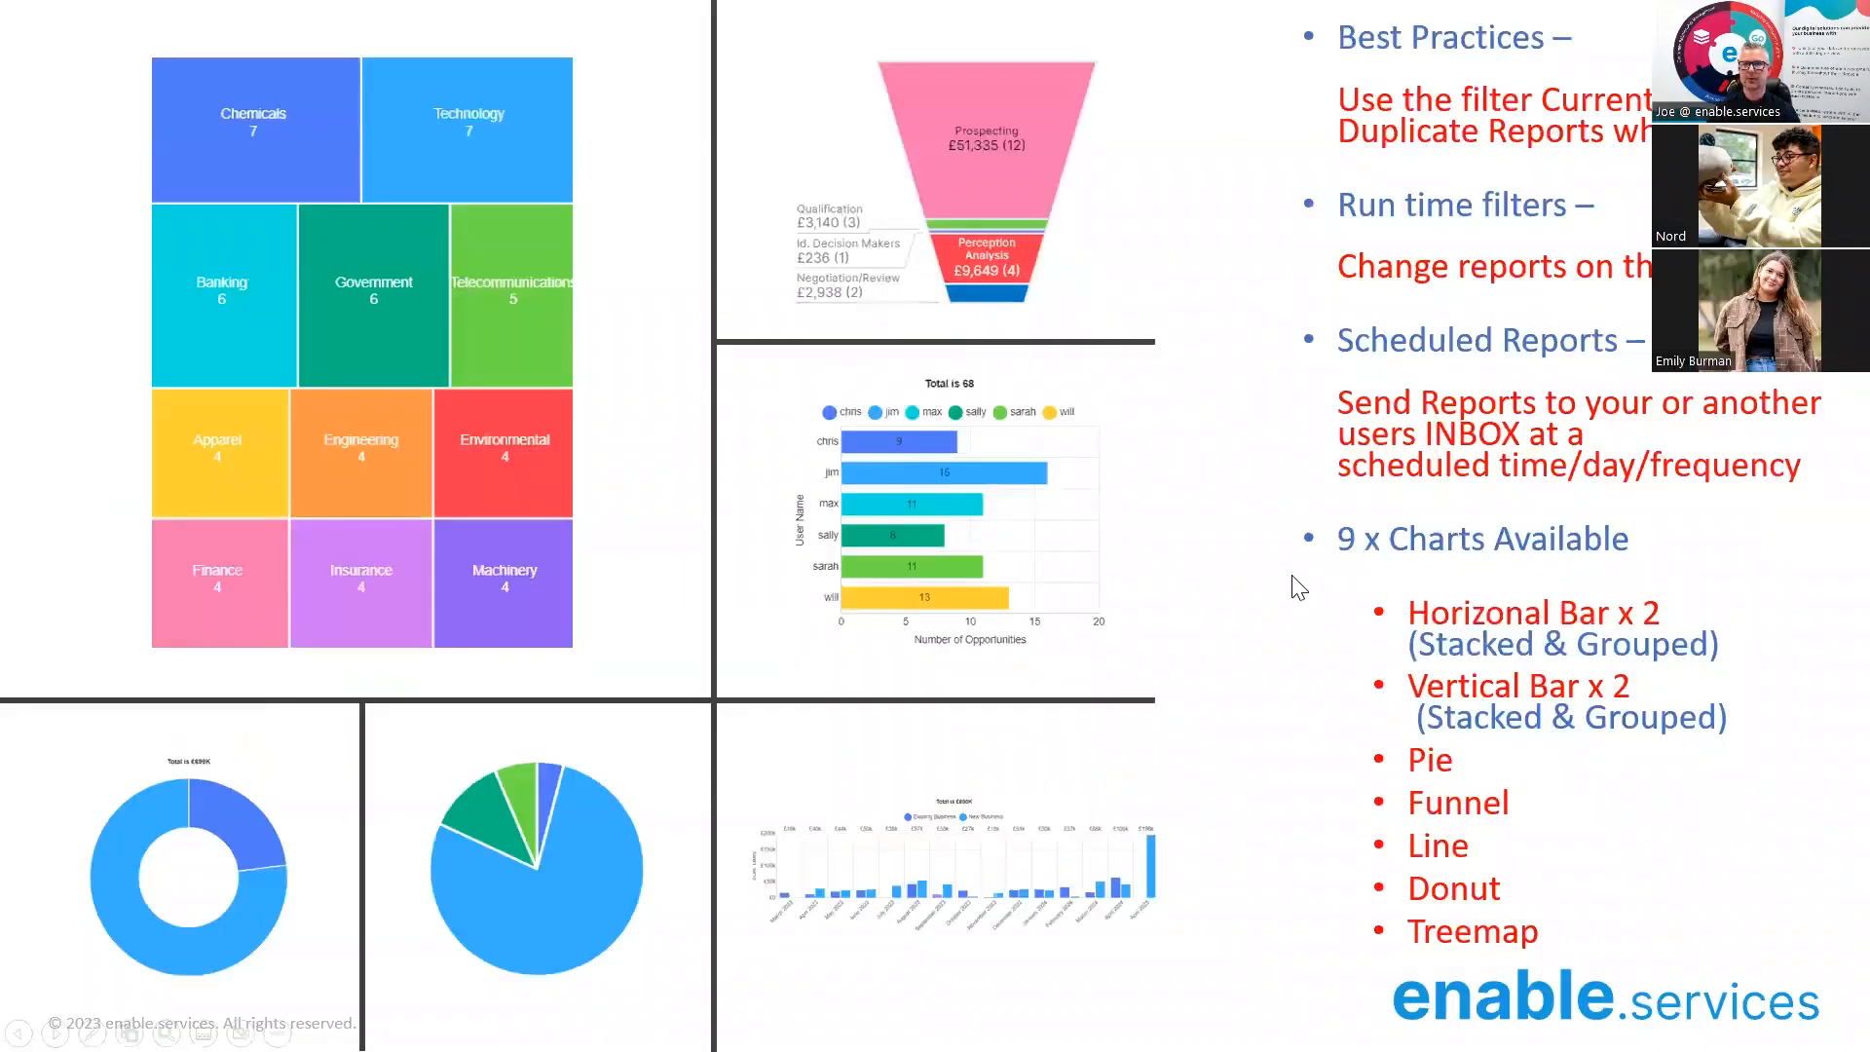
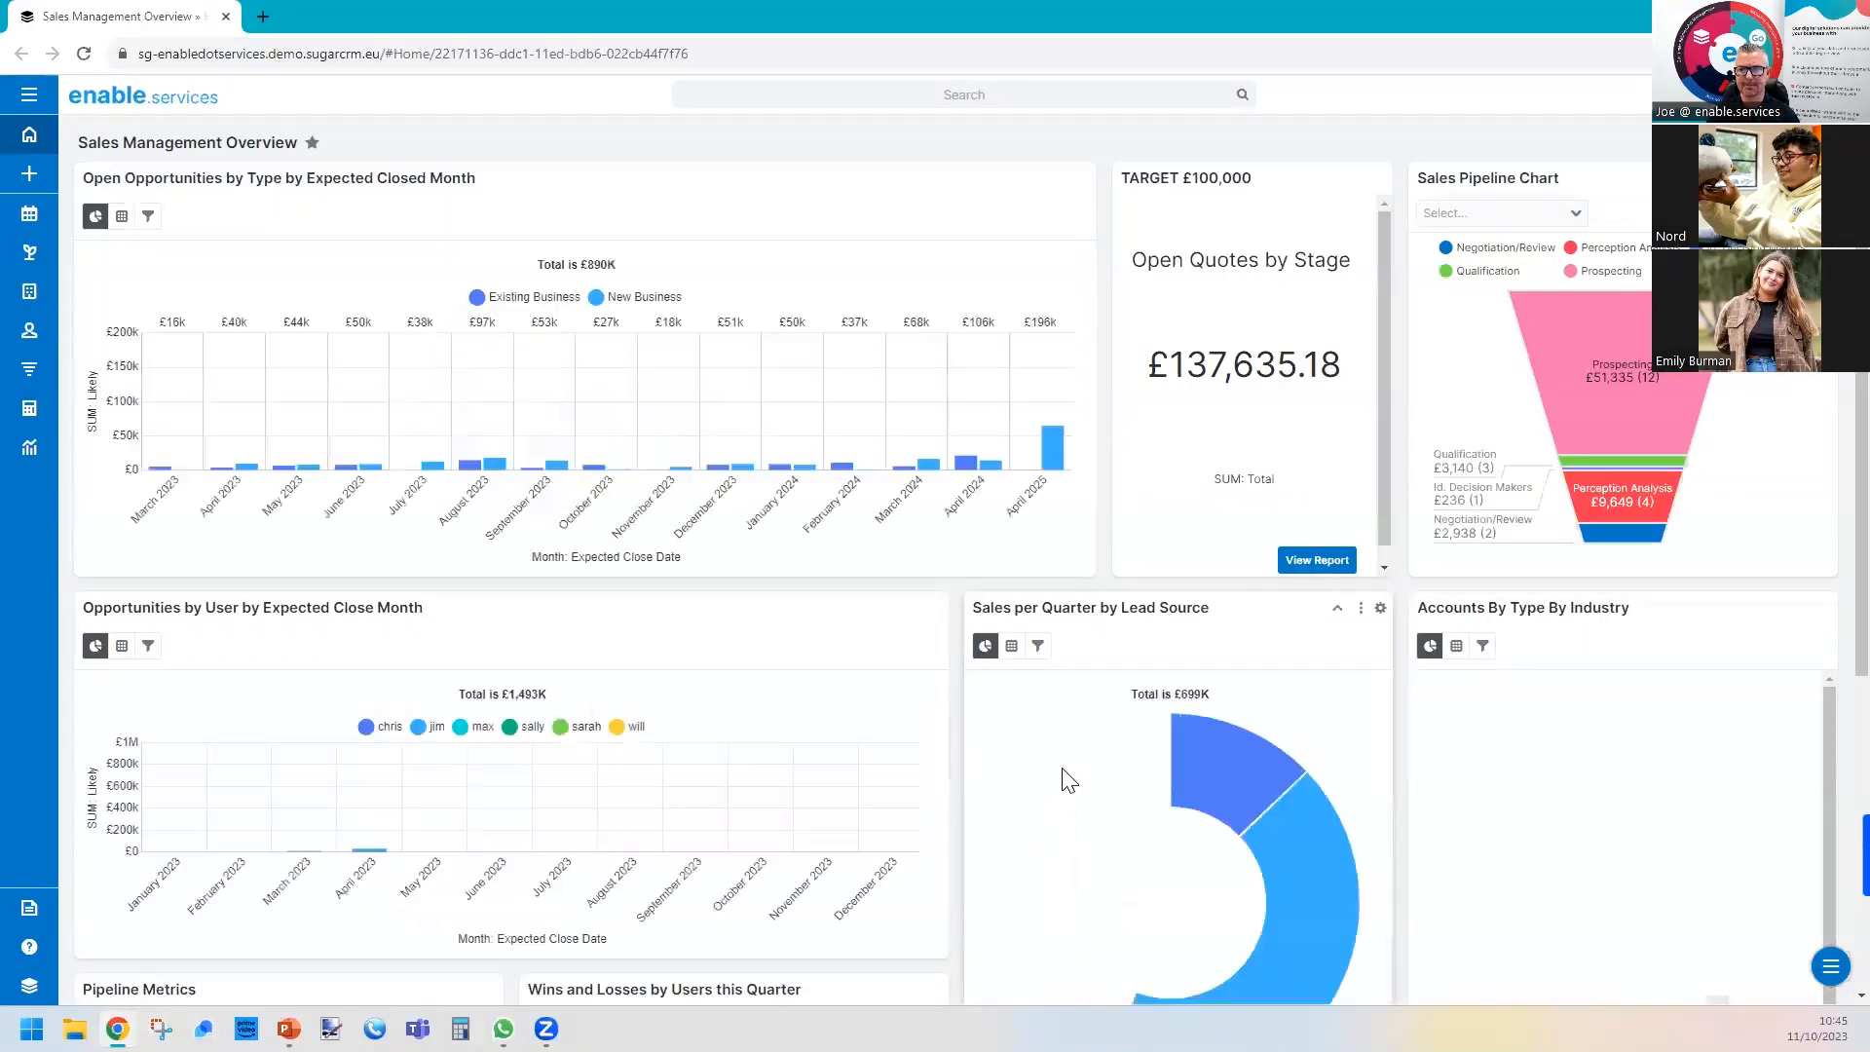
Create a new home dashboard named "Example Dashboard" and save it.
{"action": "left_click", "coordinate": [51, 139]}
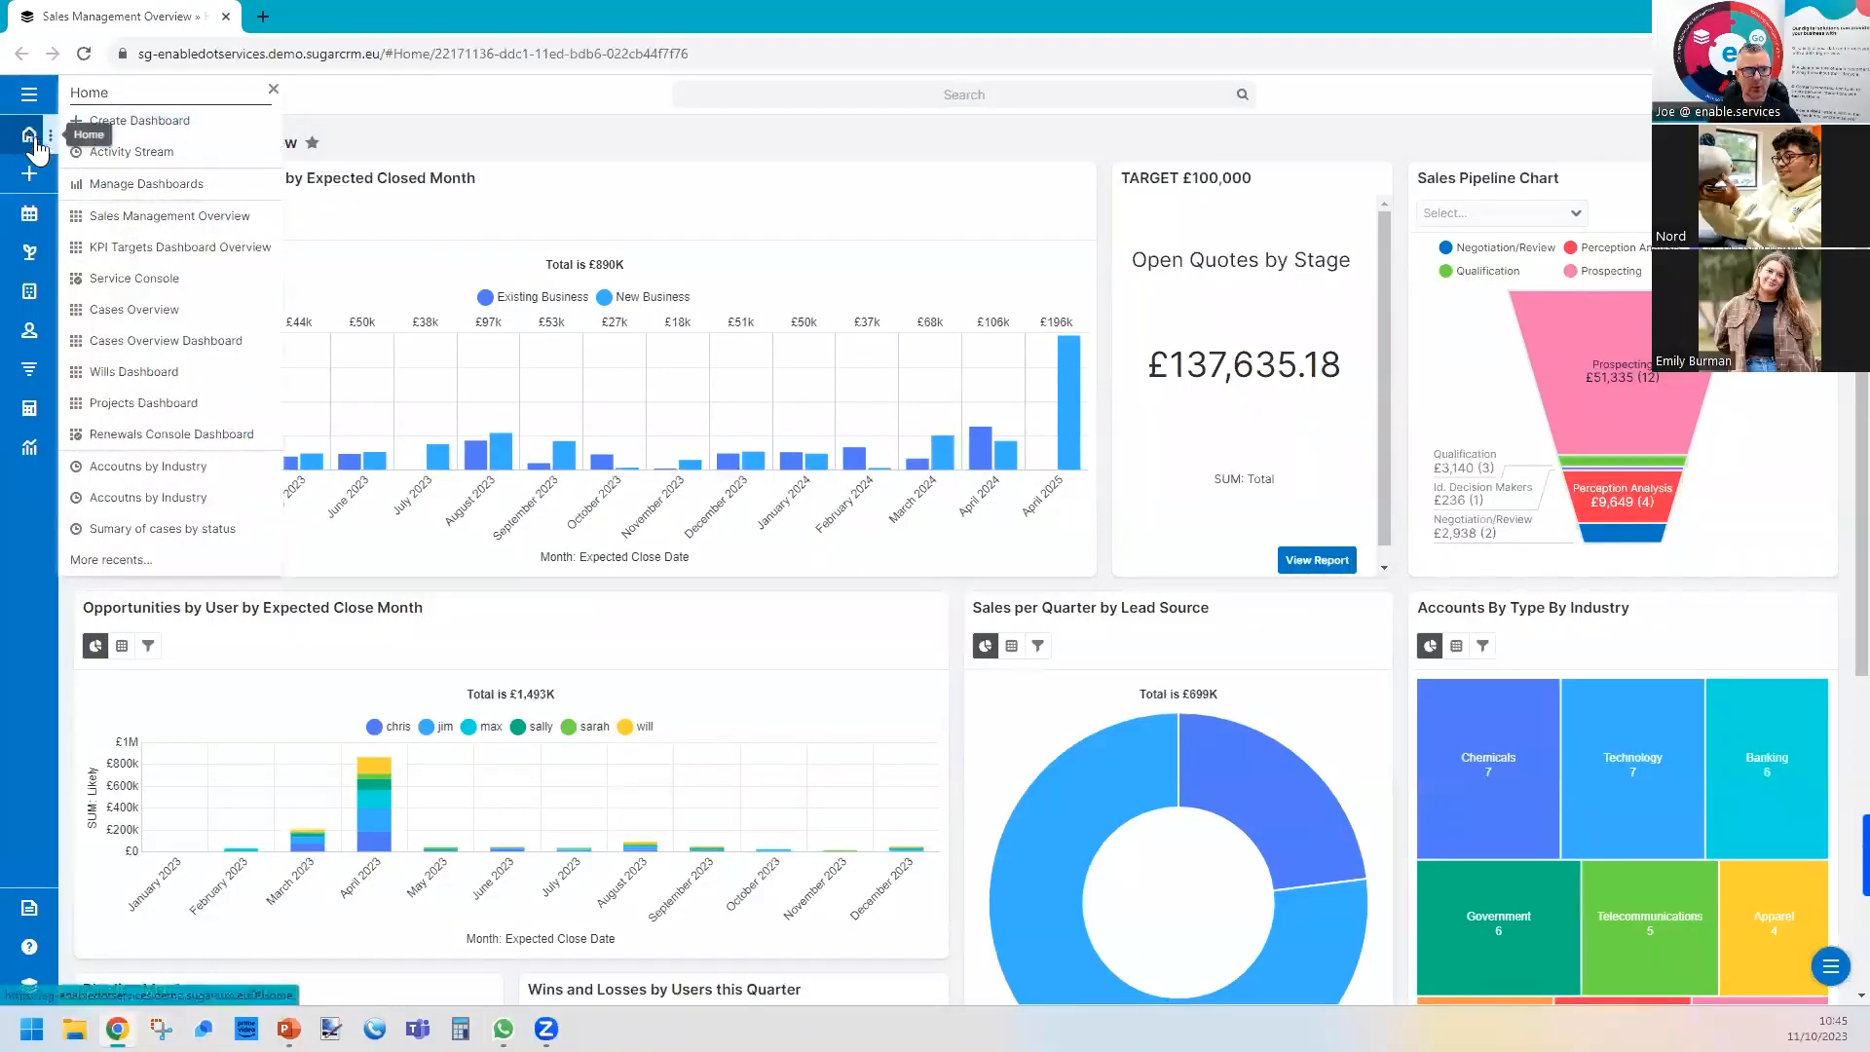
{"action": "left_click", "coordinate": [109, 123]}
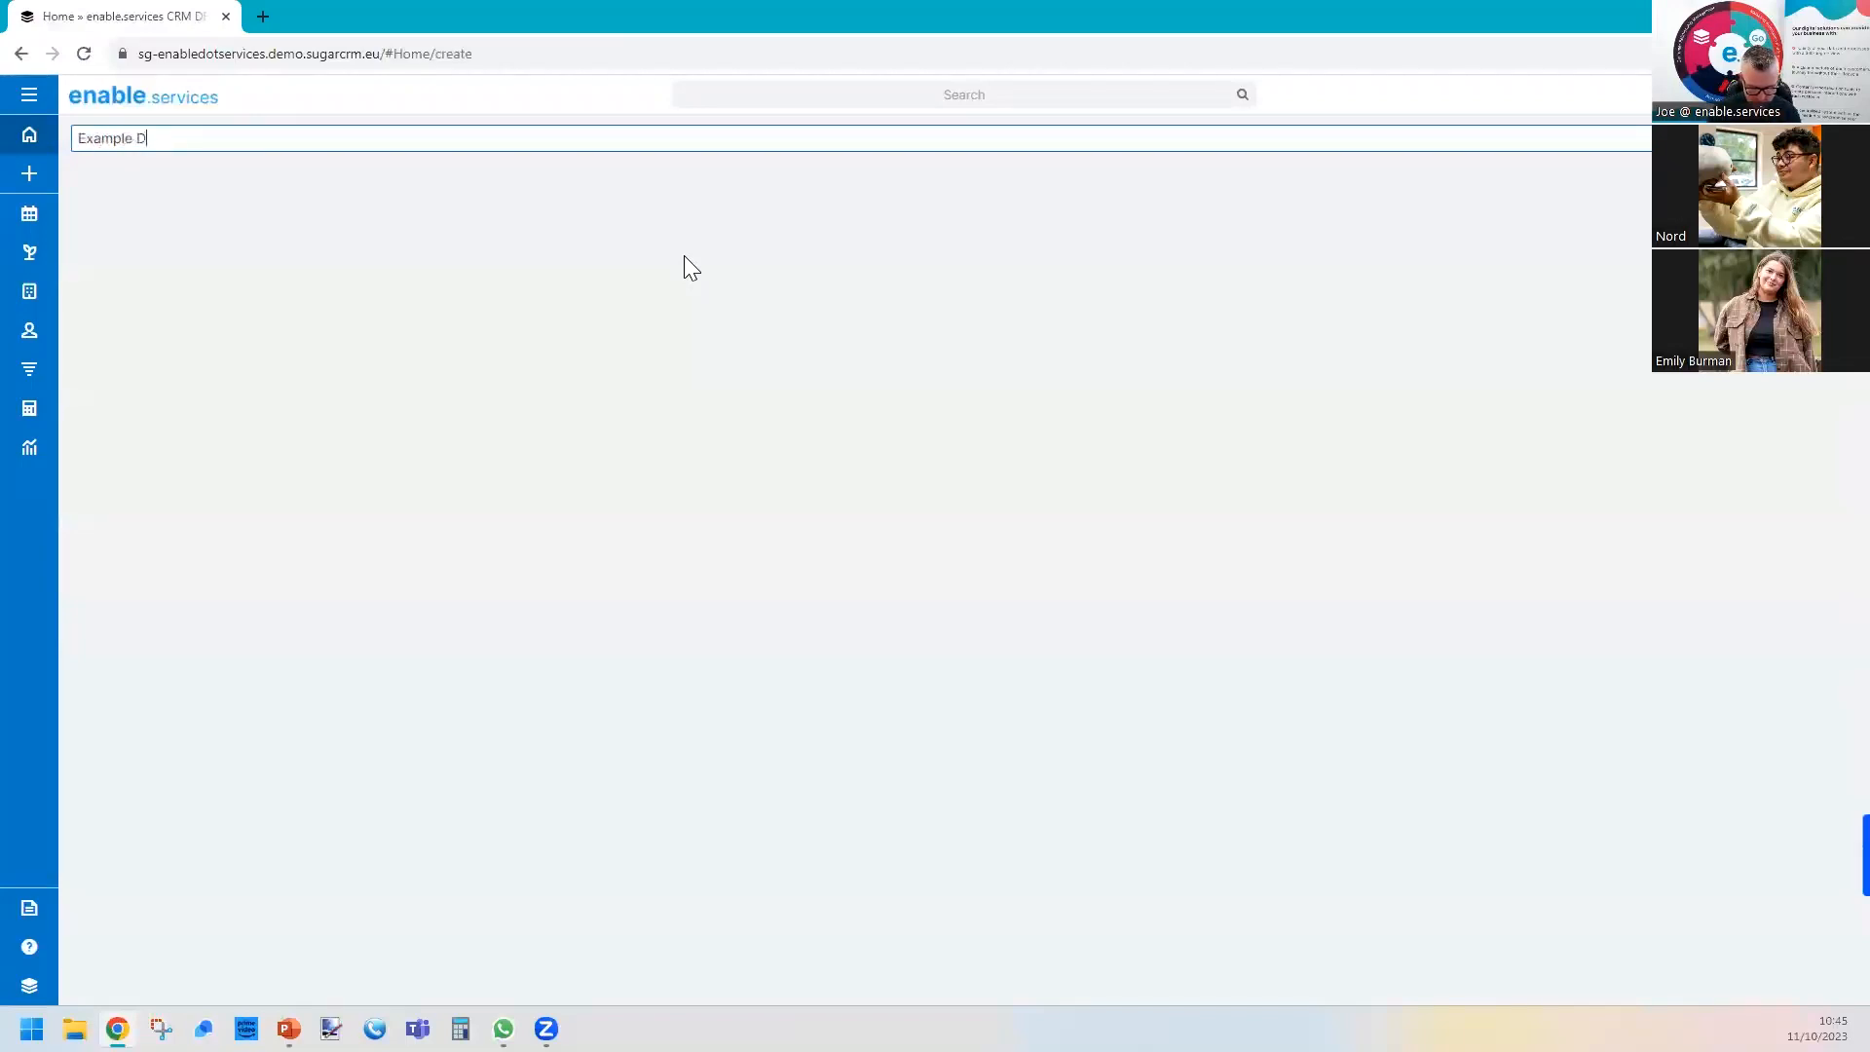
{"action": "type", "text": "Example Dashobard"}
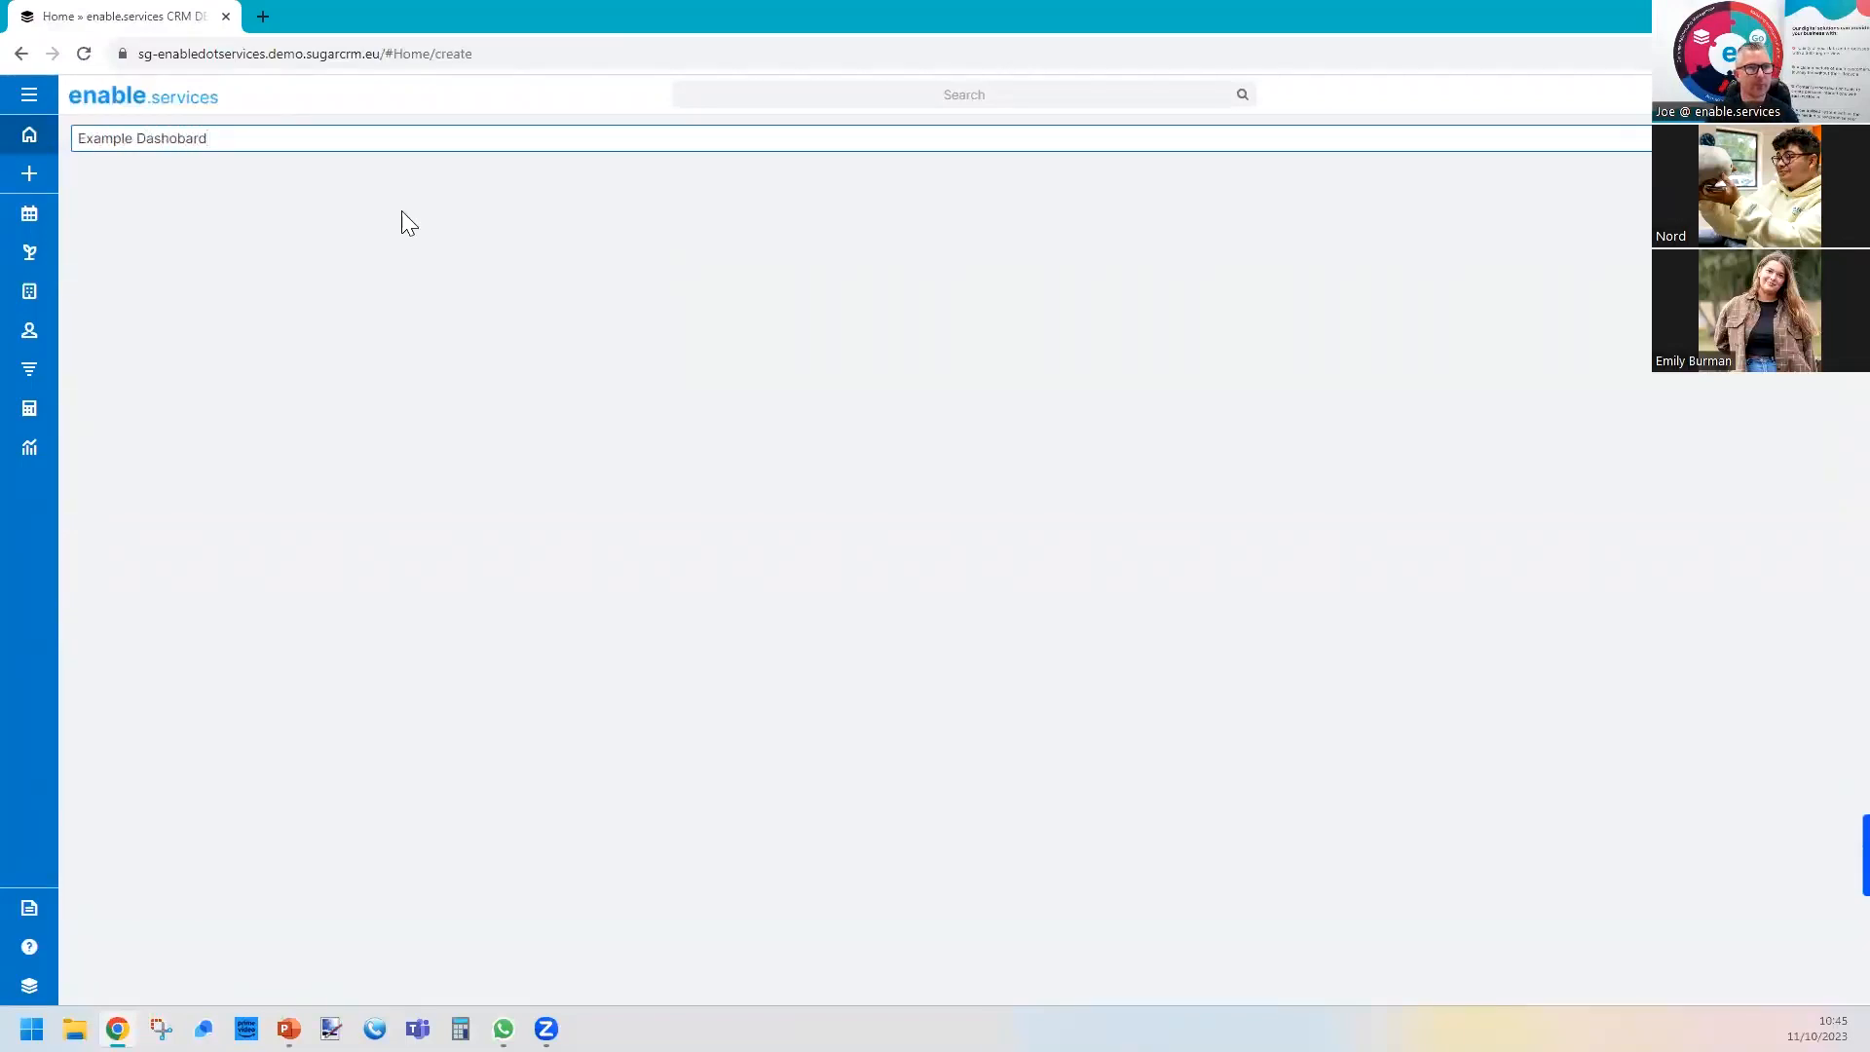
{"action": "right_click", "coordinate": [182, 136]}
{"action": "left_click", "coordinate": [227, 151]}
{"action": "left_click", "coordinate": [1828, 139]}
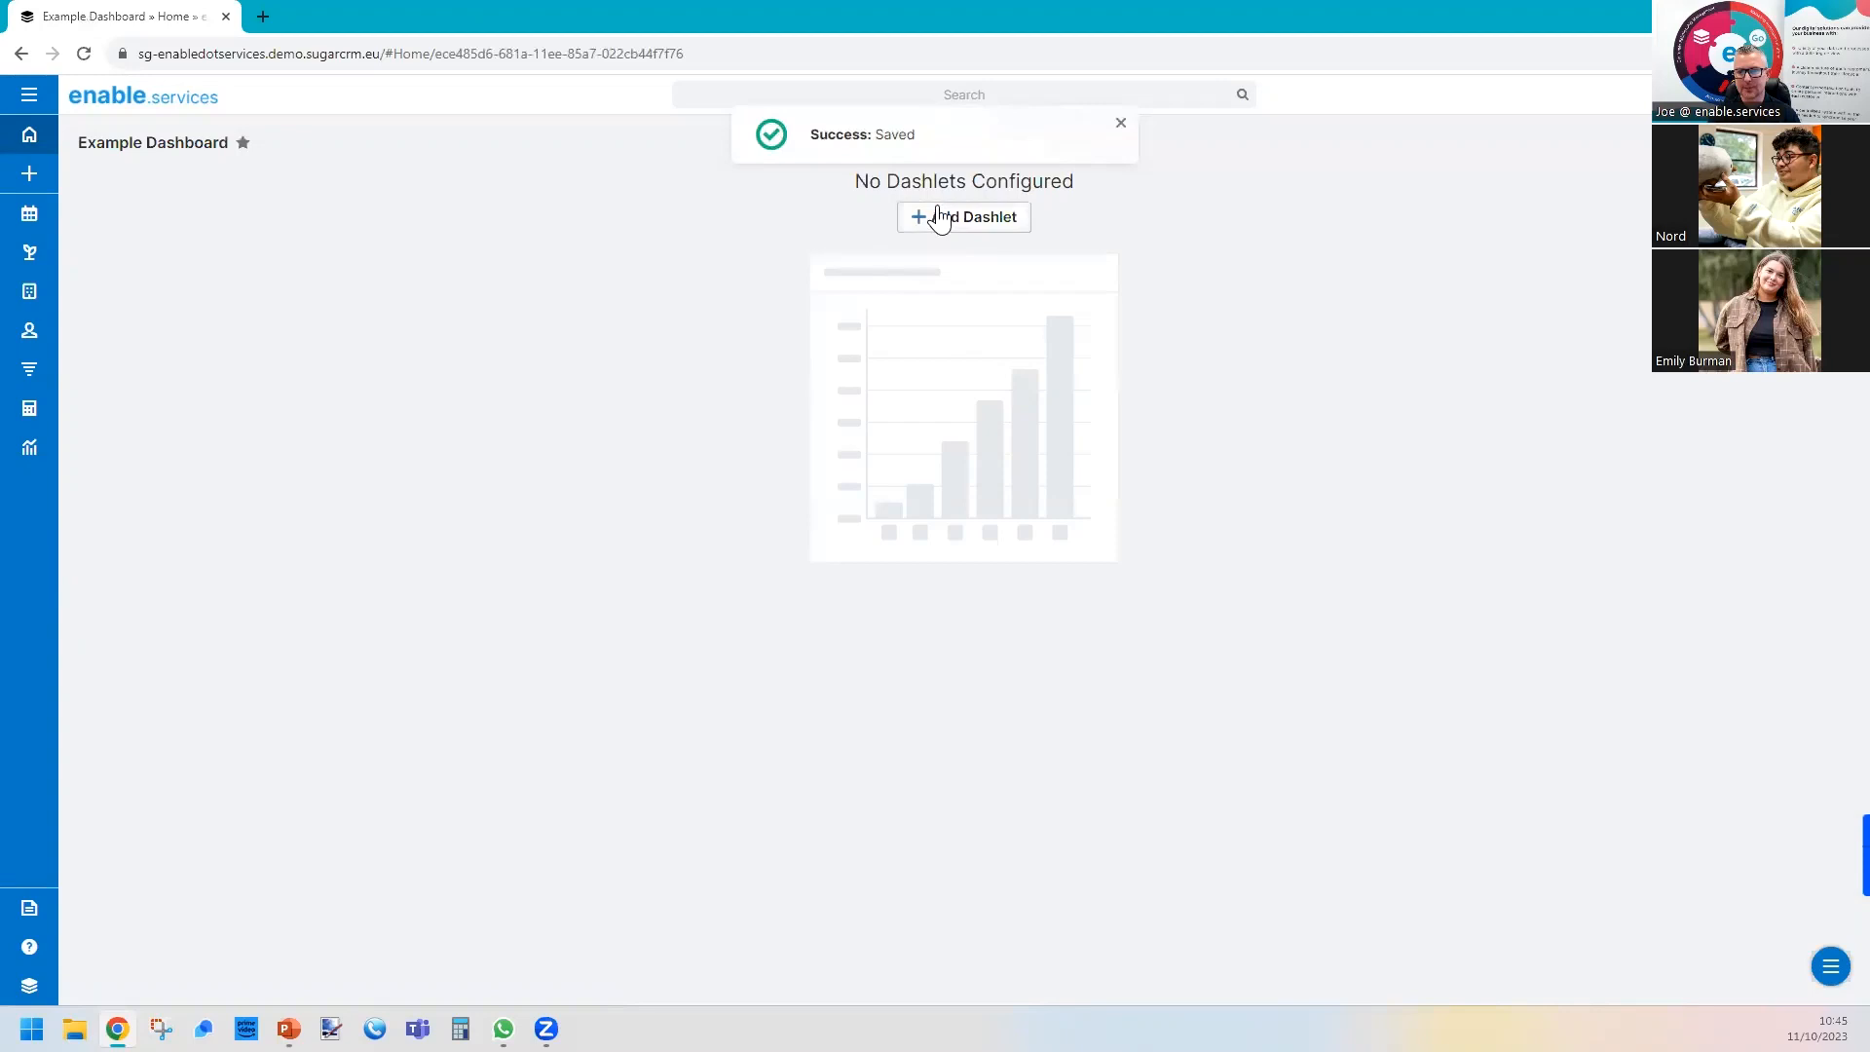
Add a report dashlet to the empty dashboard and choose the "Target List" report for it.
{"action": "left_click", "coordinate": [935, 219]}
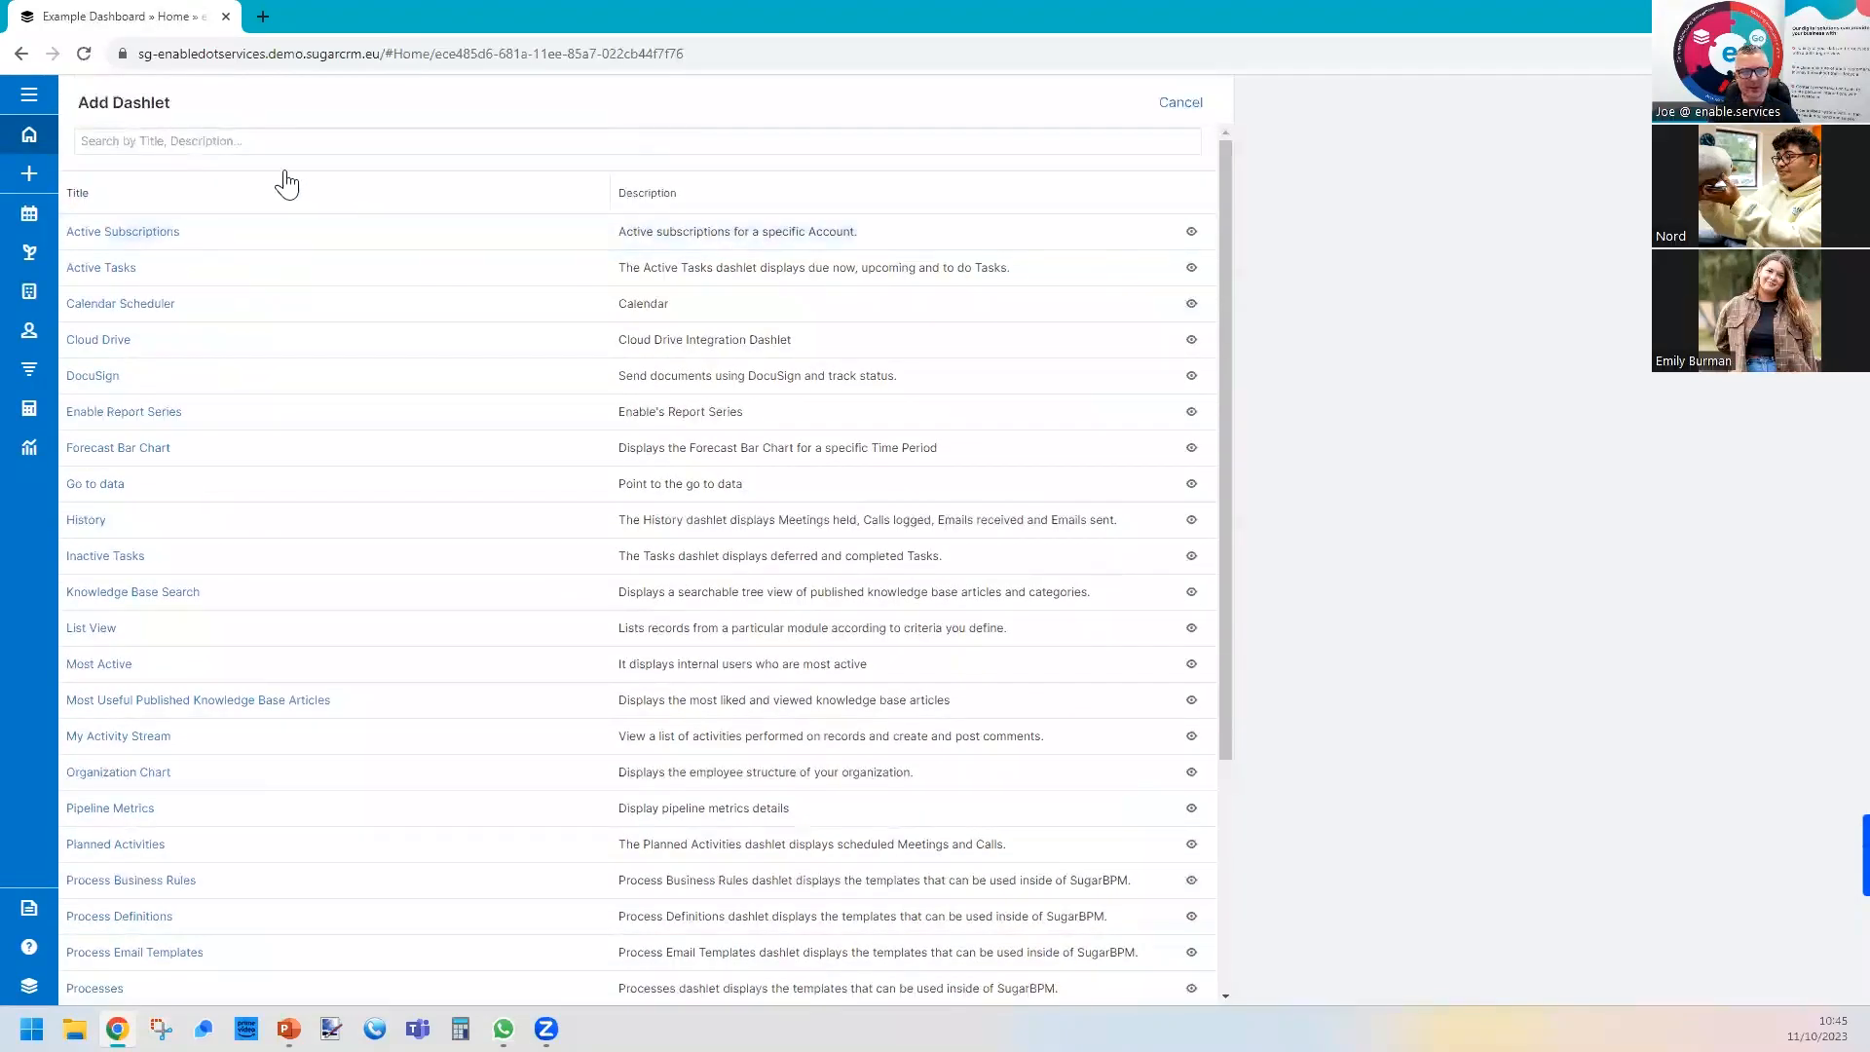
{"action": "scroll", "coordinate": [224, 876], "scroll_direction": "down", "scroll_amount": 3}
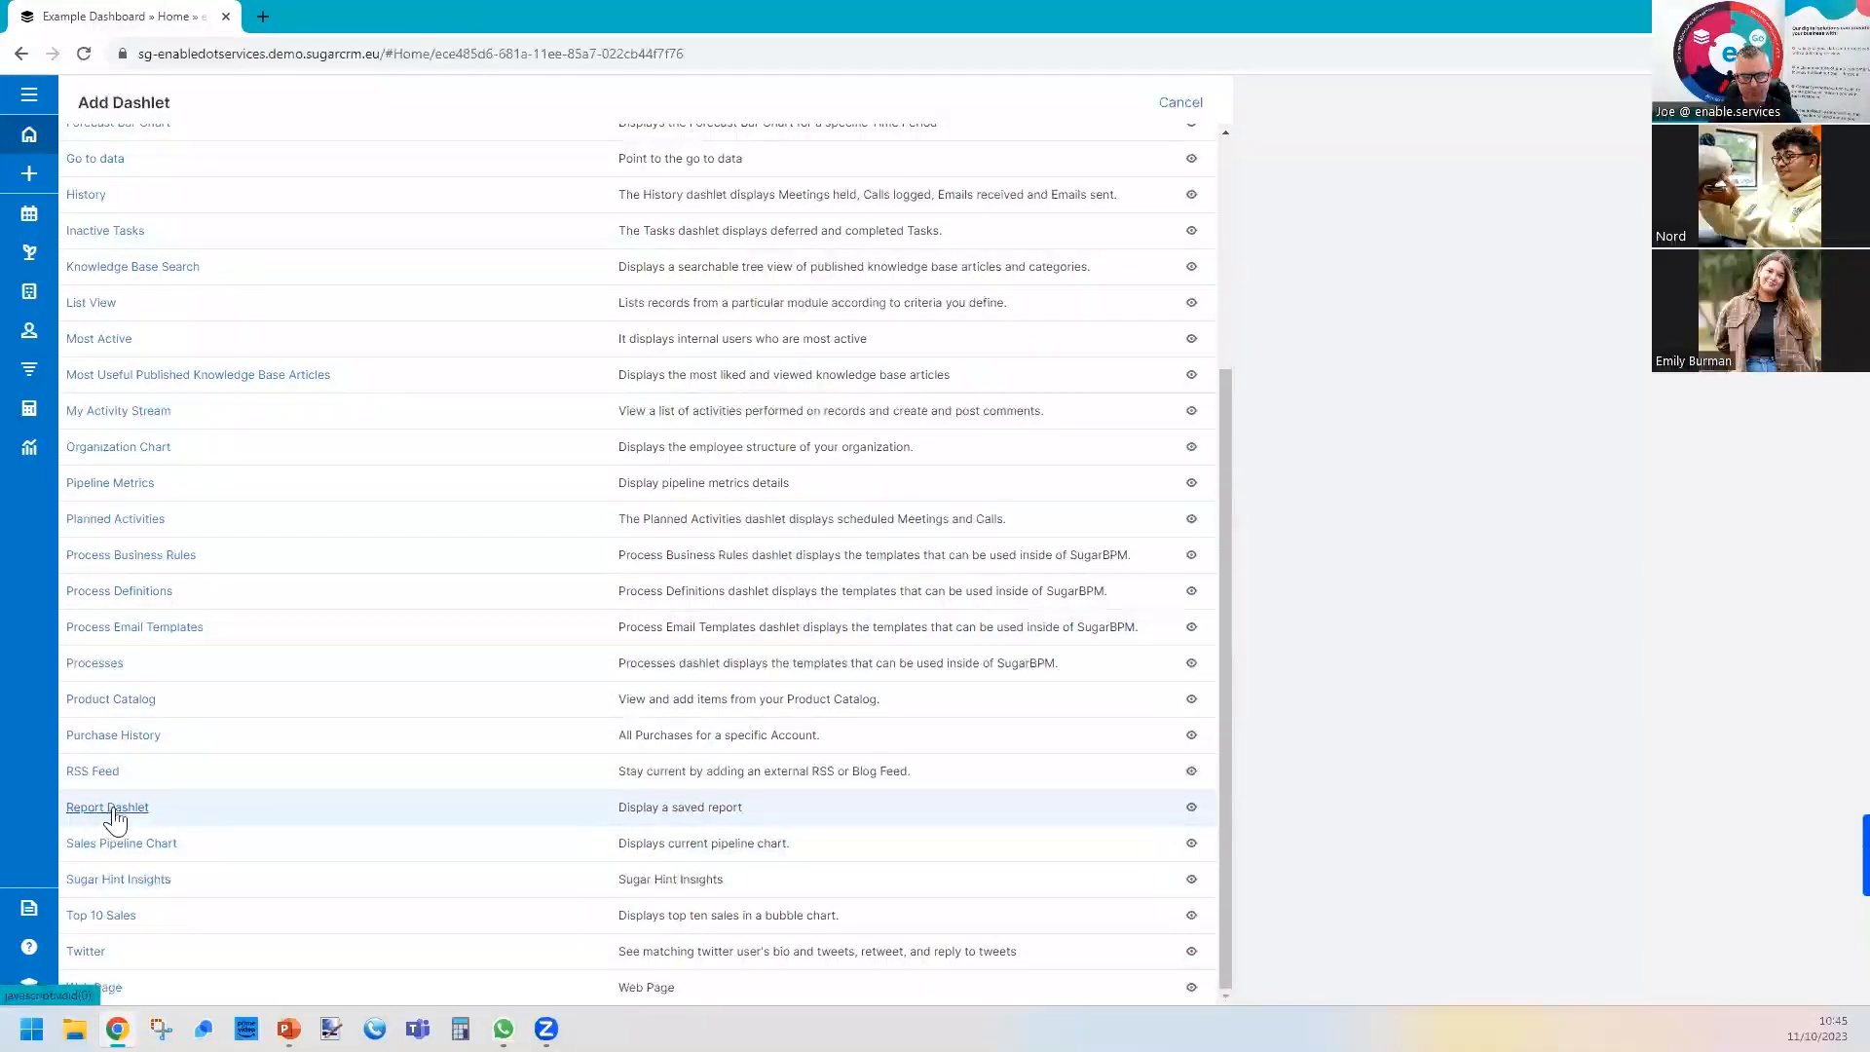
{"action": "left_click", "coordinate": [113, 807]}
{"action": "left_click", "coordinate": [167, 222]}
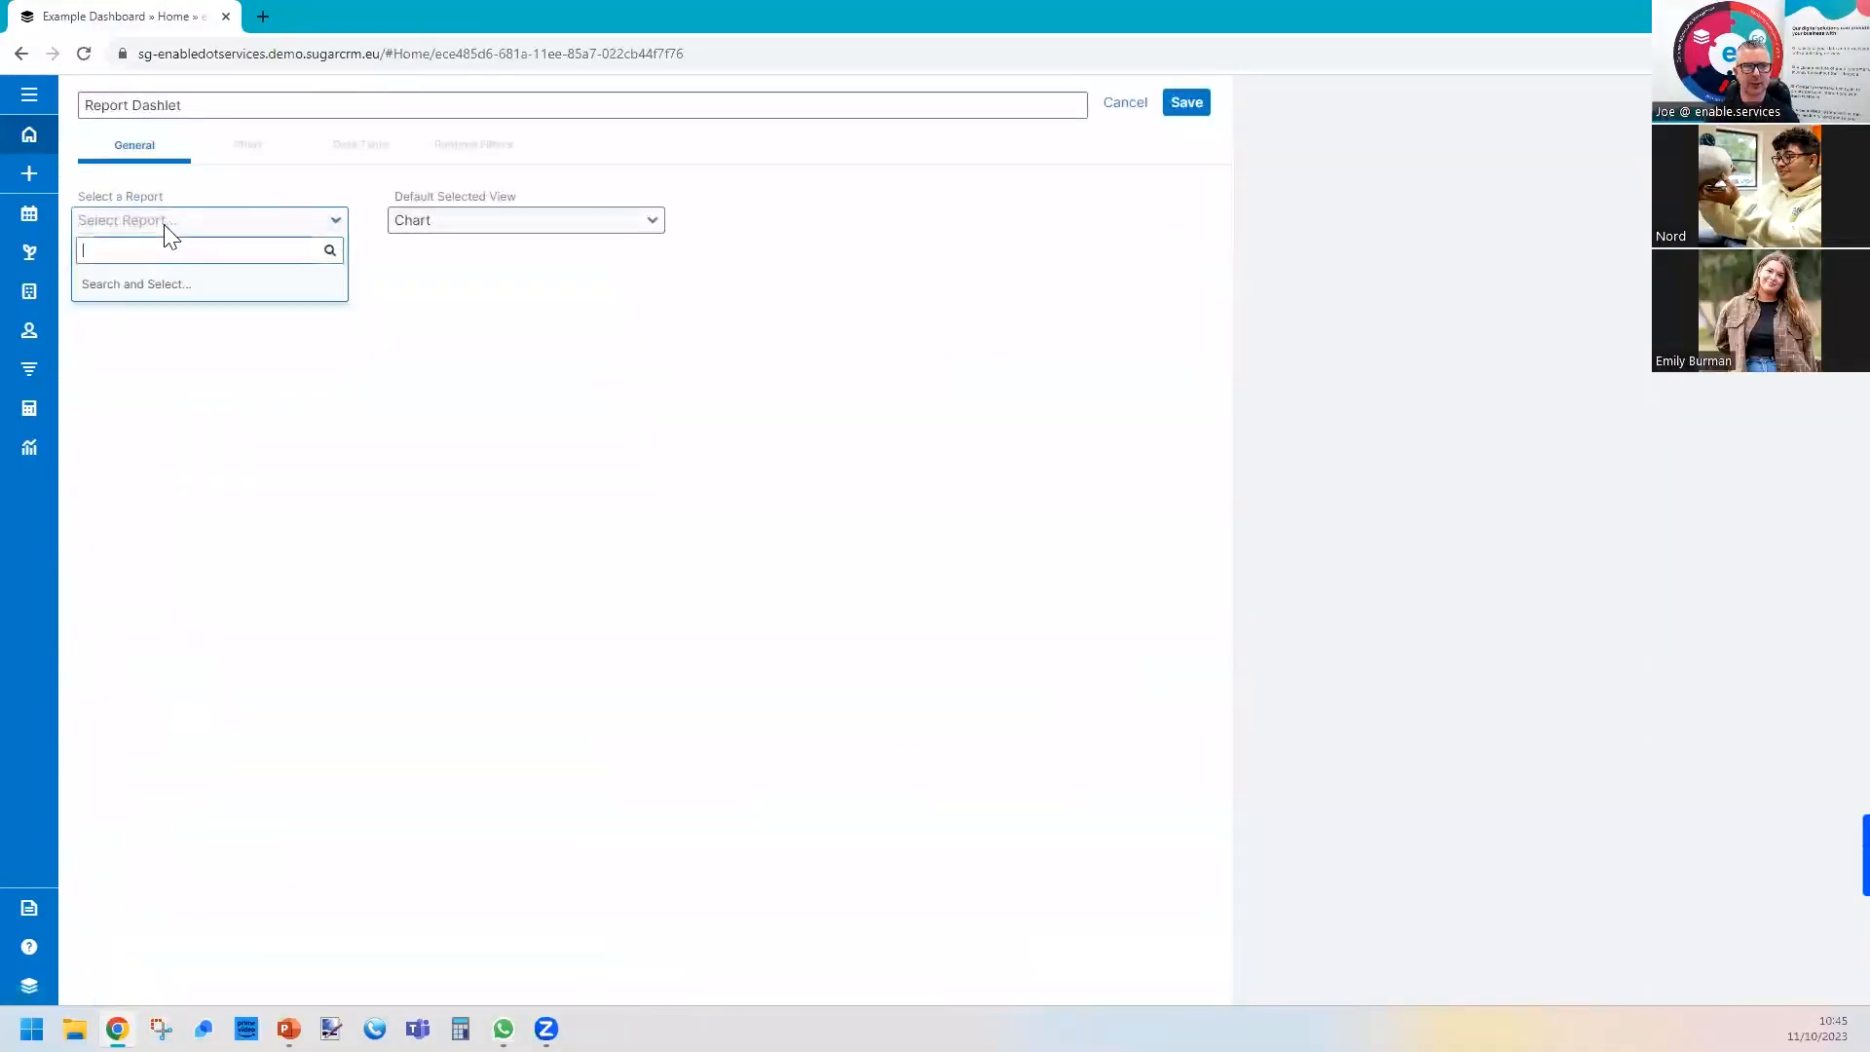
{"action": "left_click", "coordinate": [144, 291]}
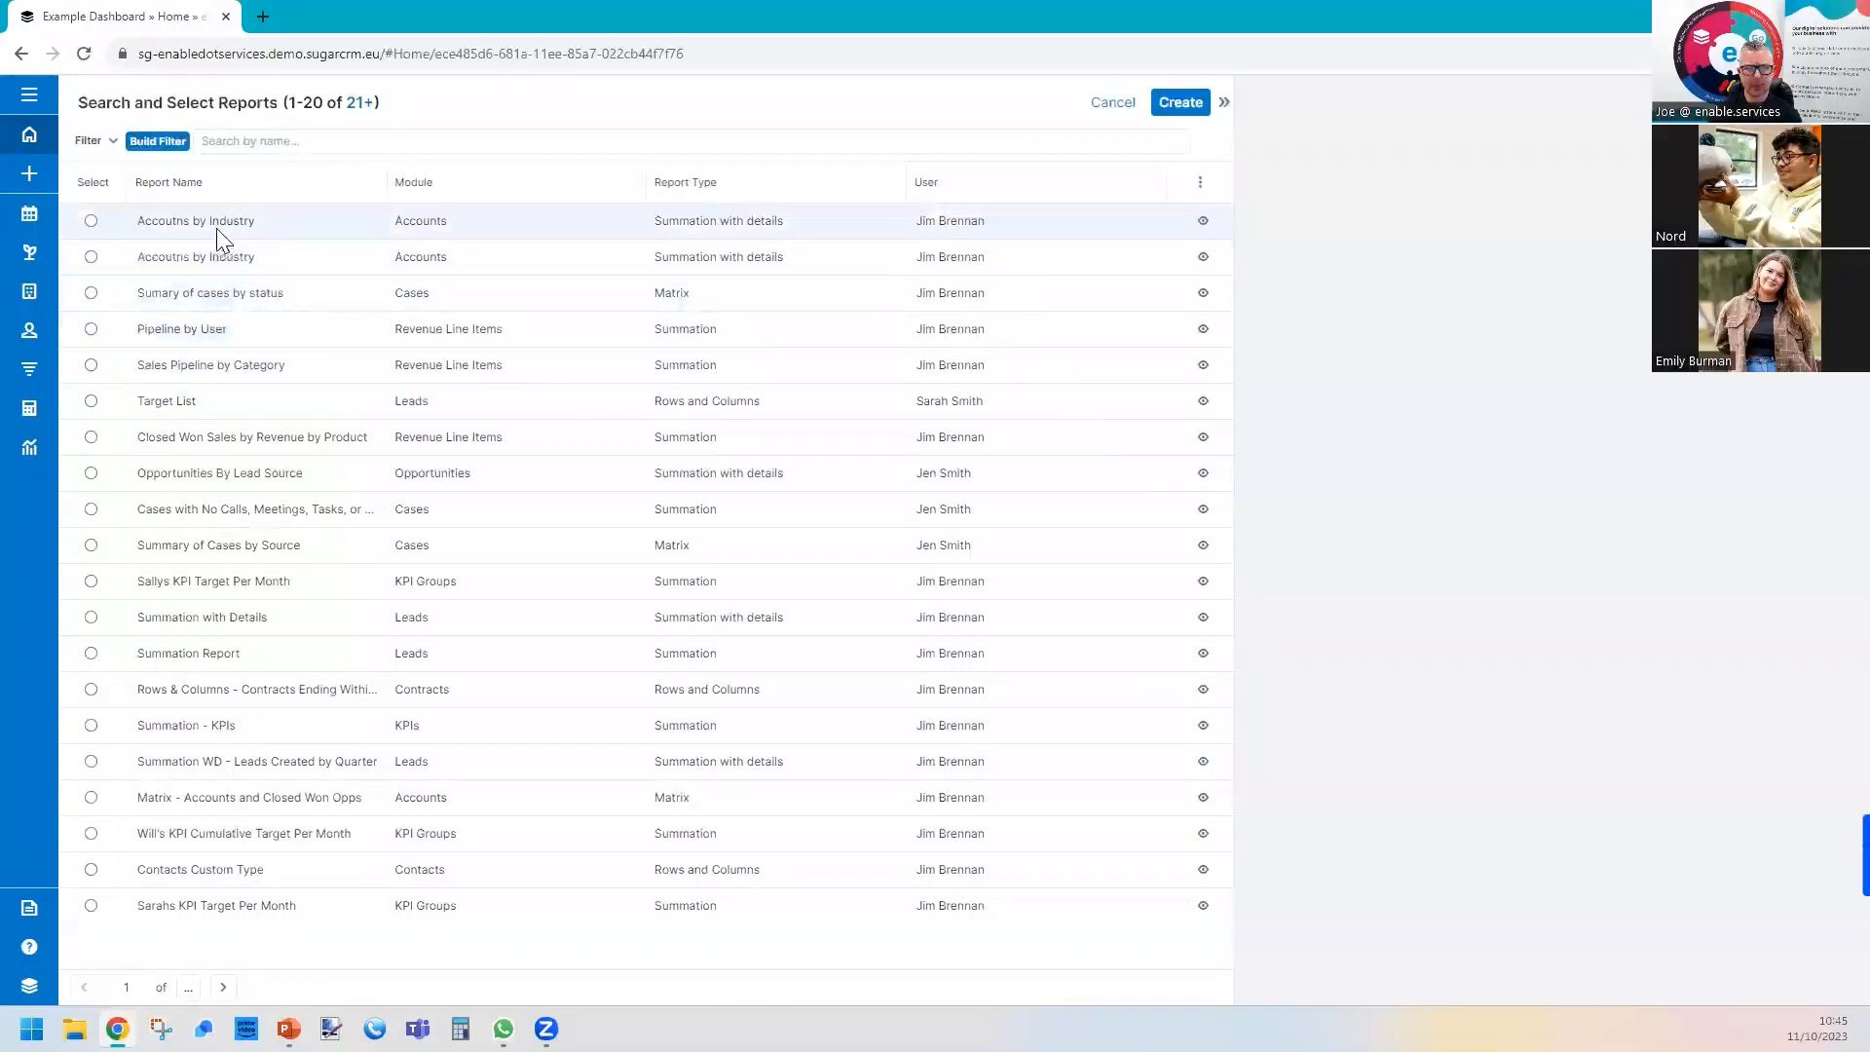
{"action": "left_click", "coordinate": [726, 400]}
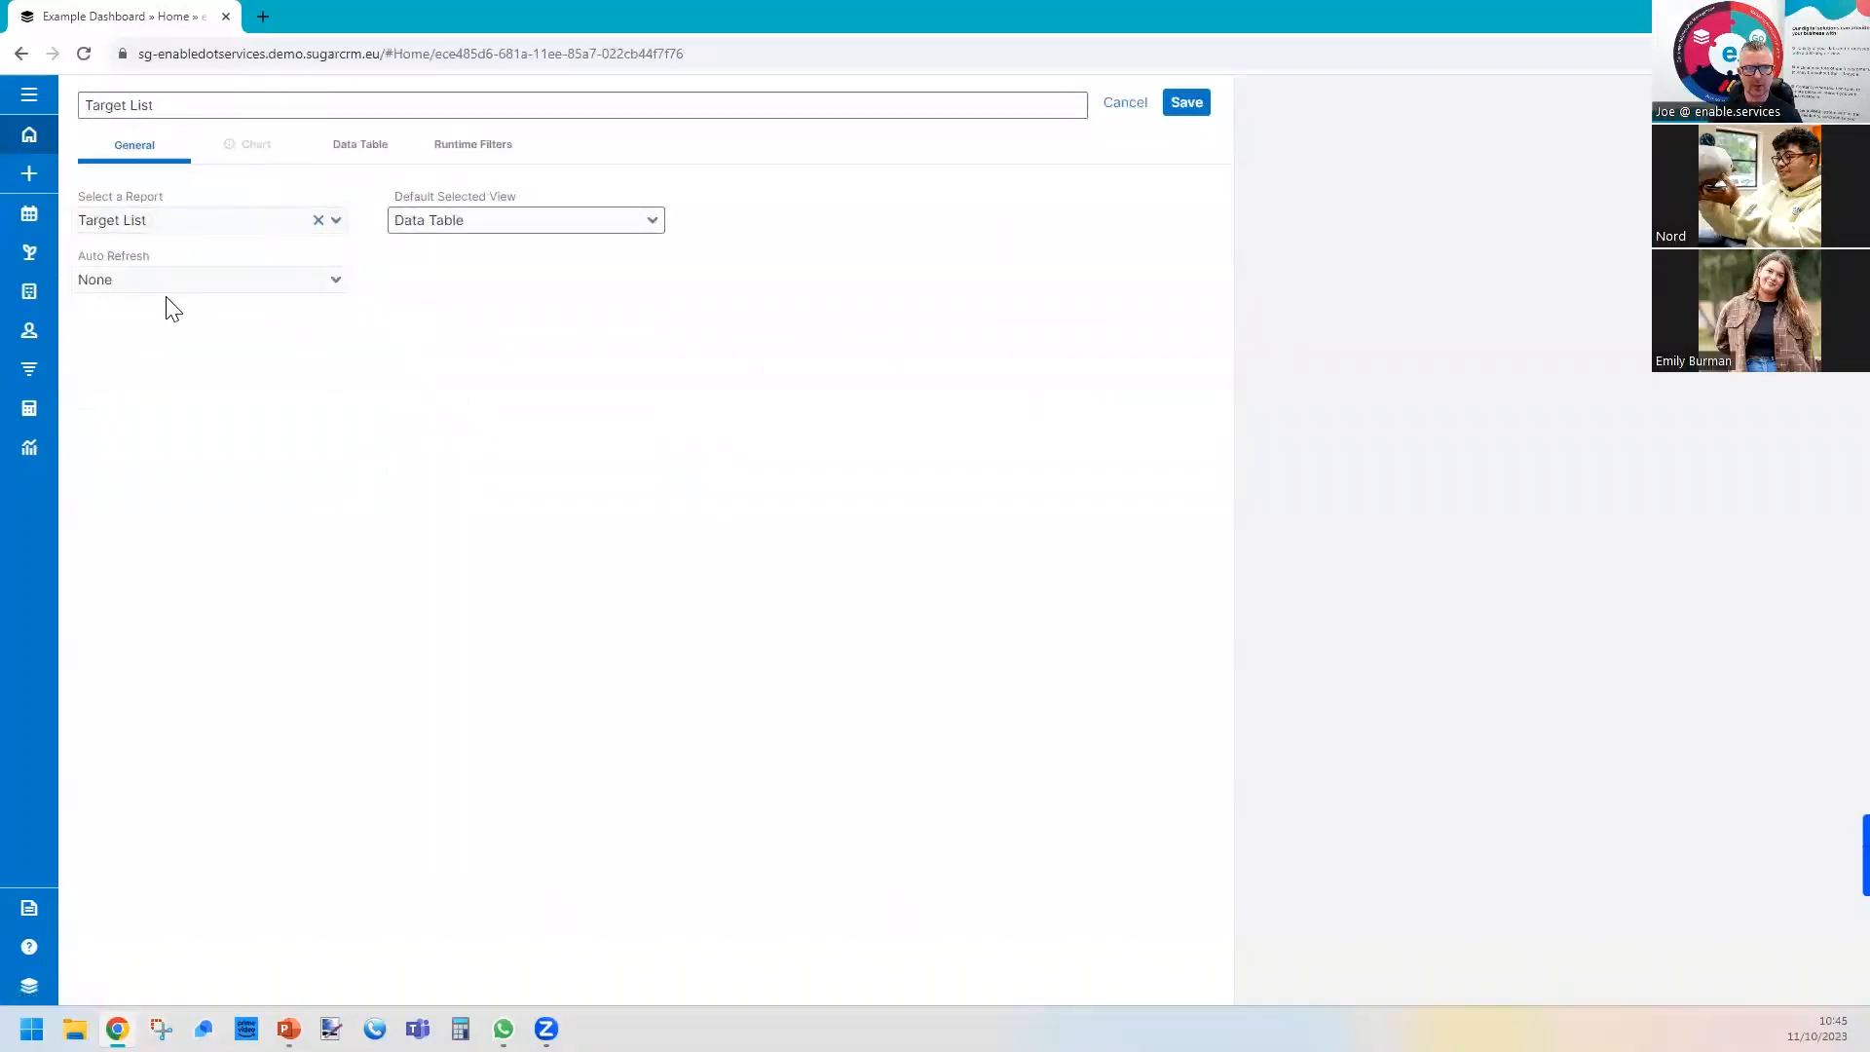
Set the Target List dashlet to refresh every 15 minutes, save it and make it slightly taller on the dashboard.
{"action": "left_click", "coordinate": [162, 292]}
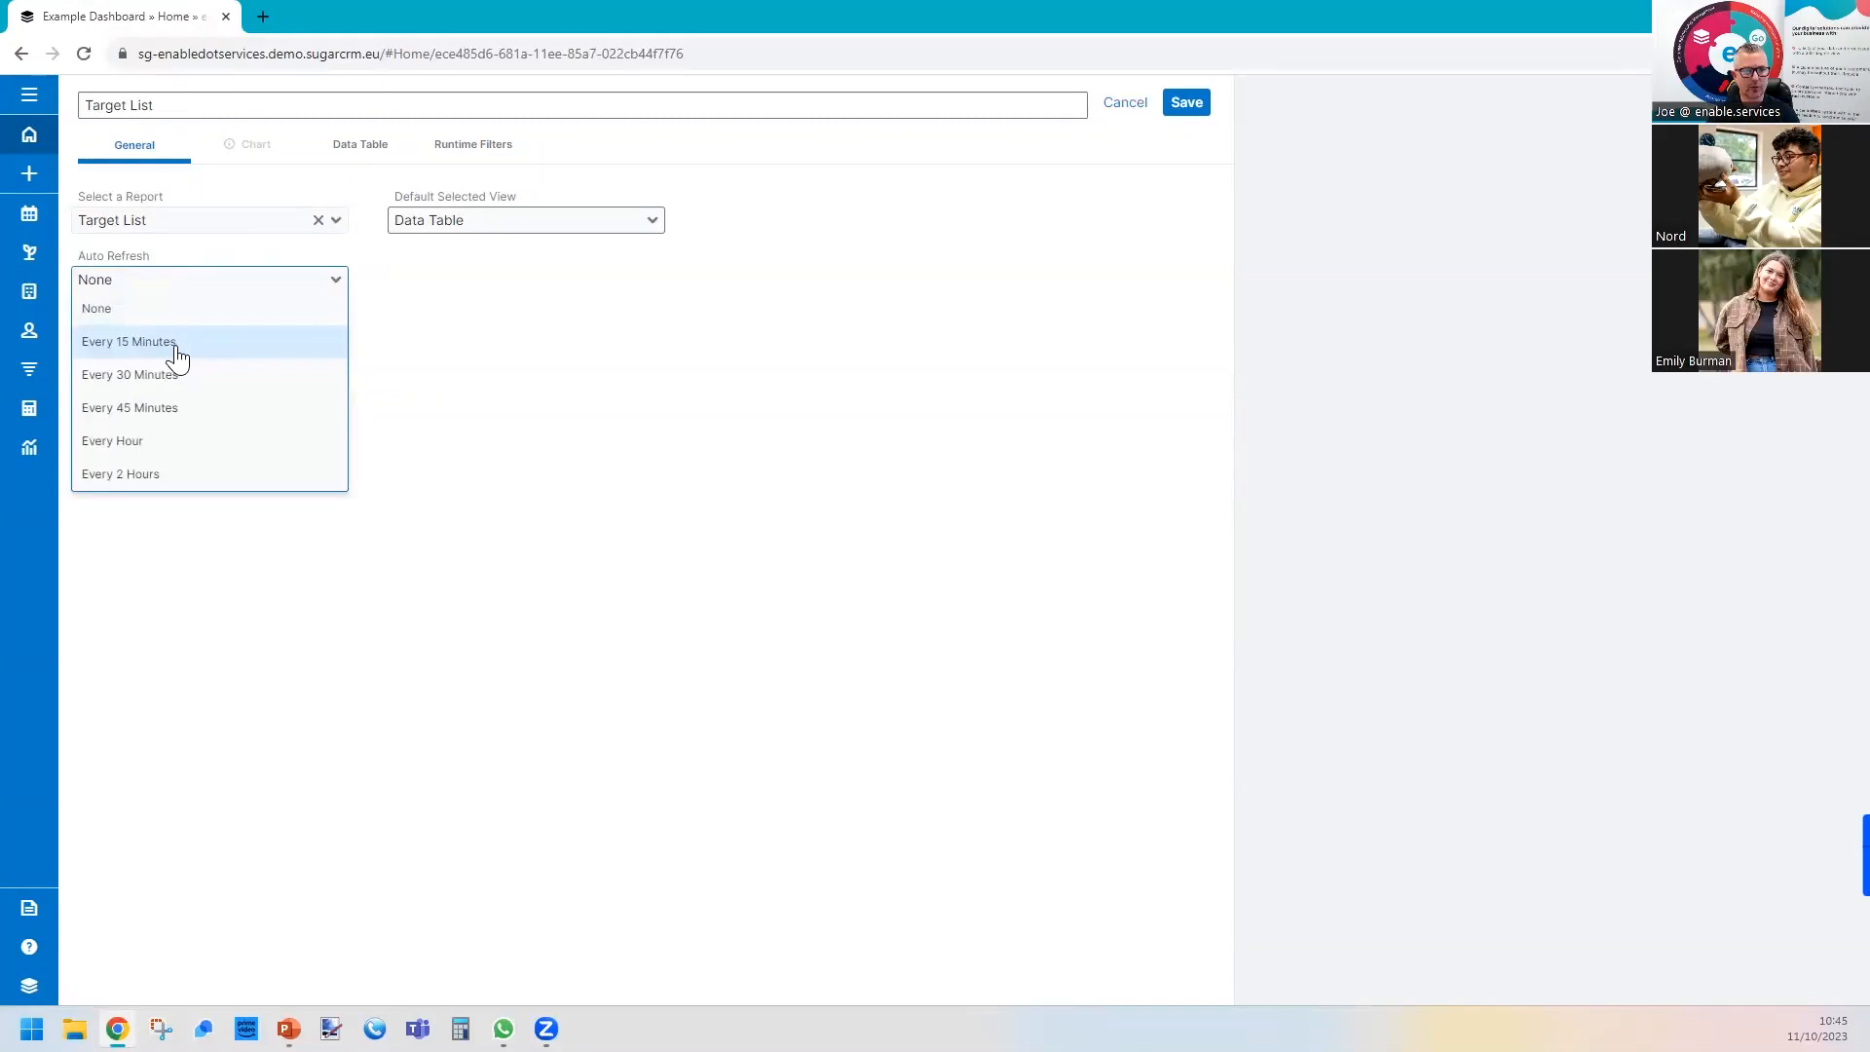
{"action": "left_click", "coordinate": [179, 357]}
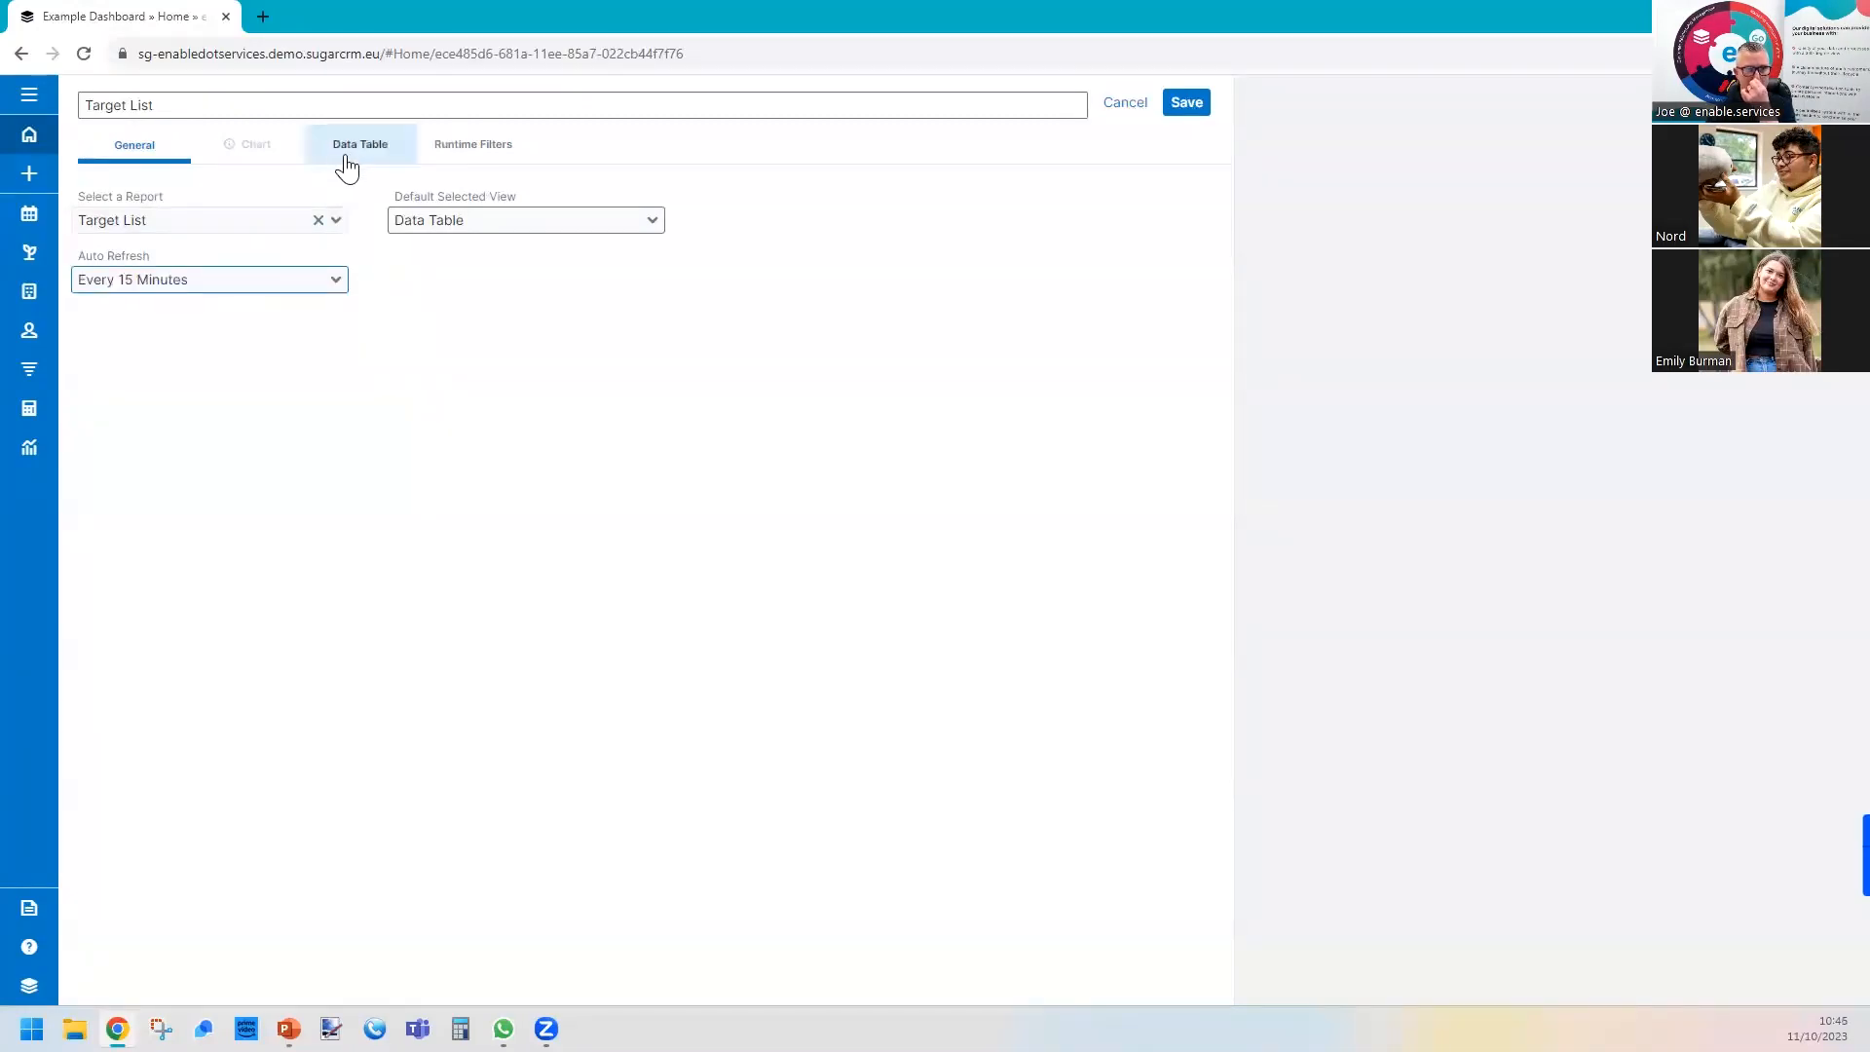
{"action": "left_click", "coordinate": [363, 153]}
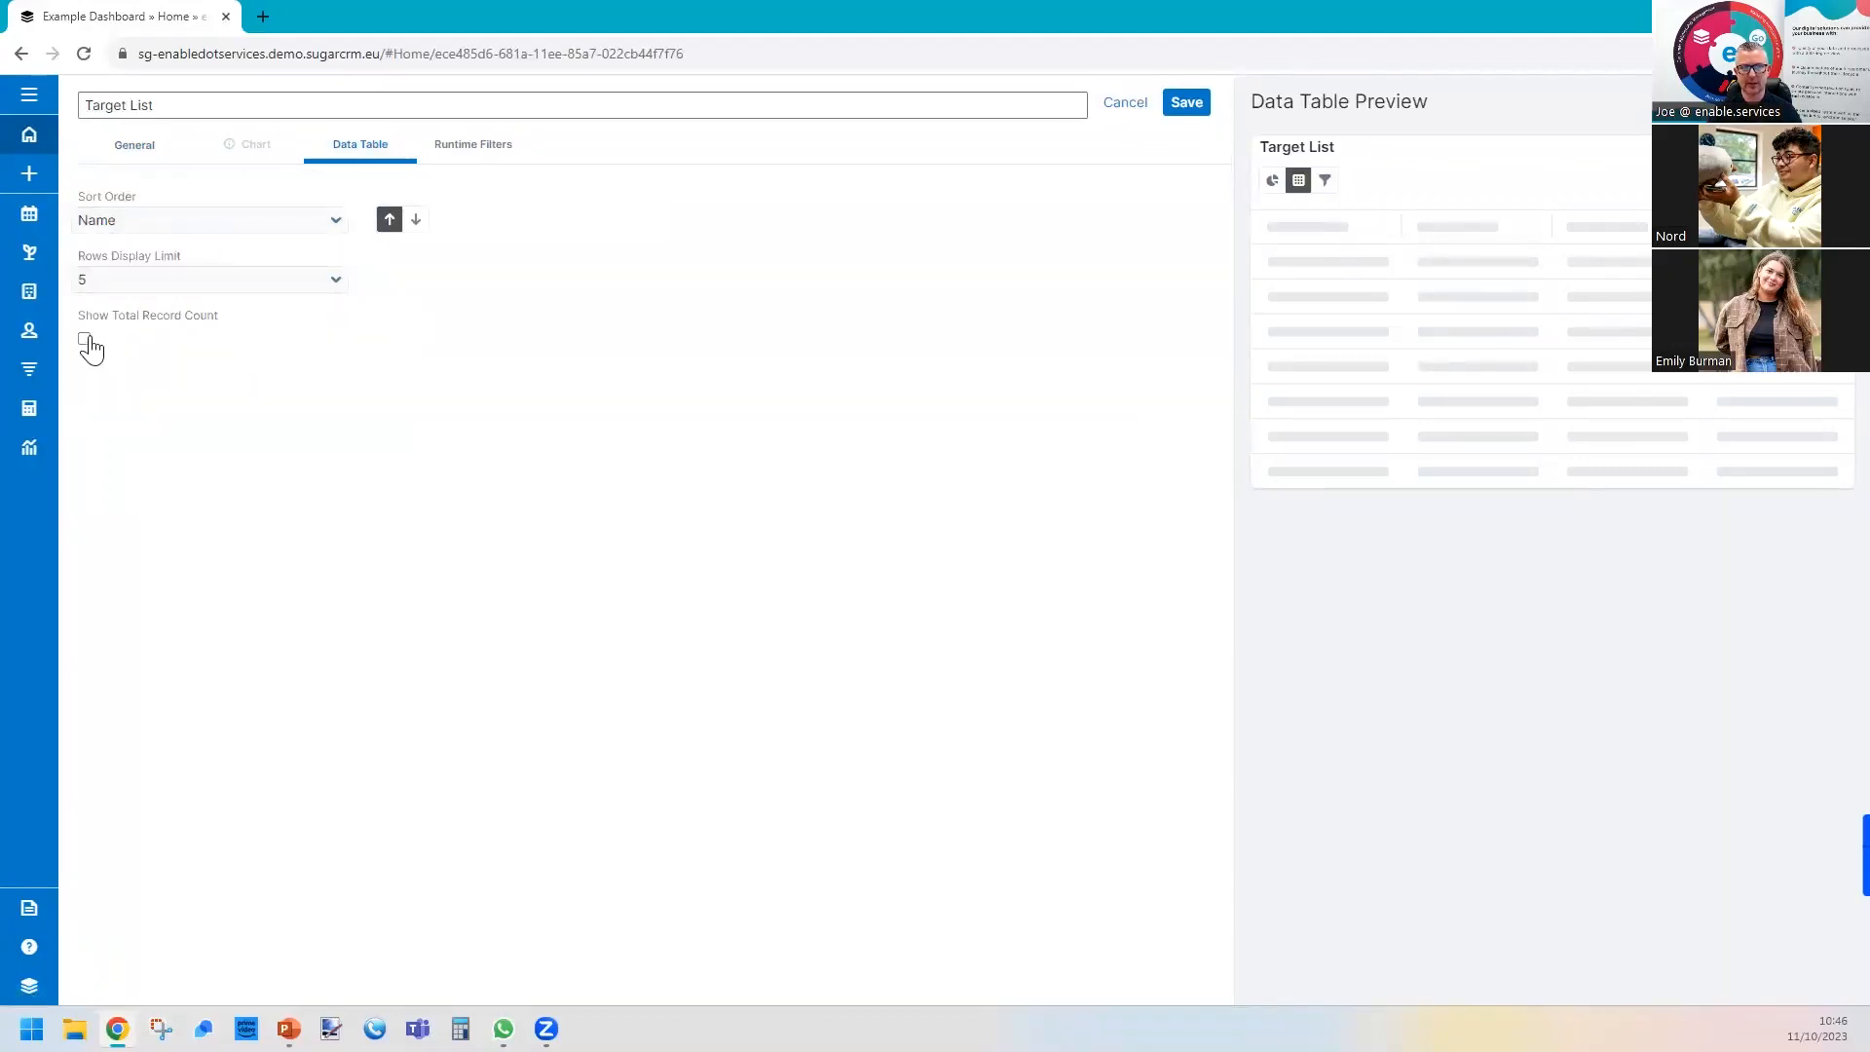
{"action": "left_click", "coordinate": [495, 154]}
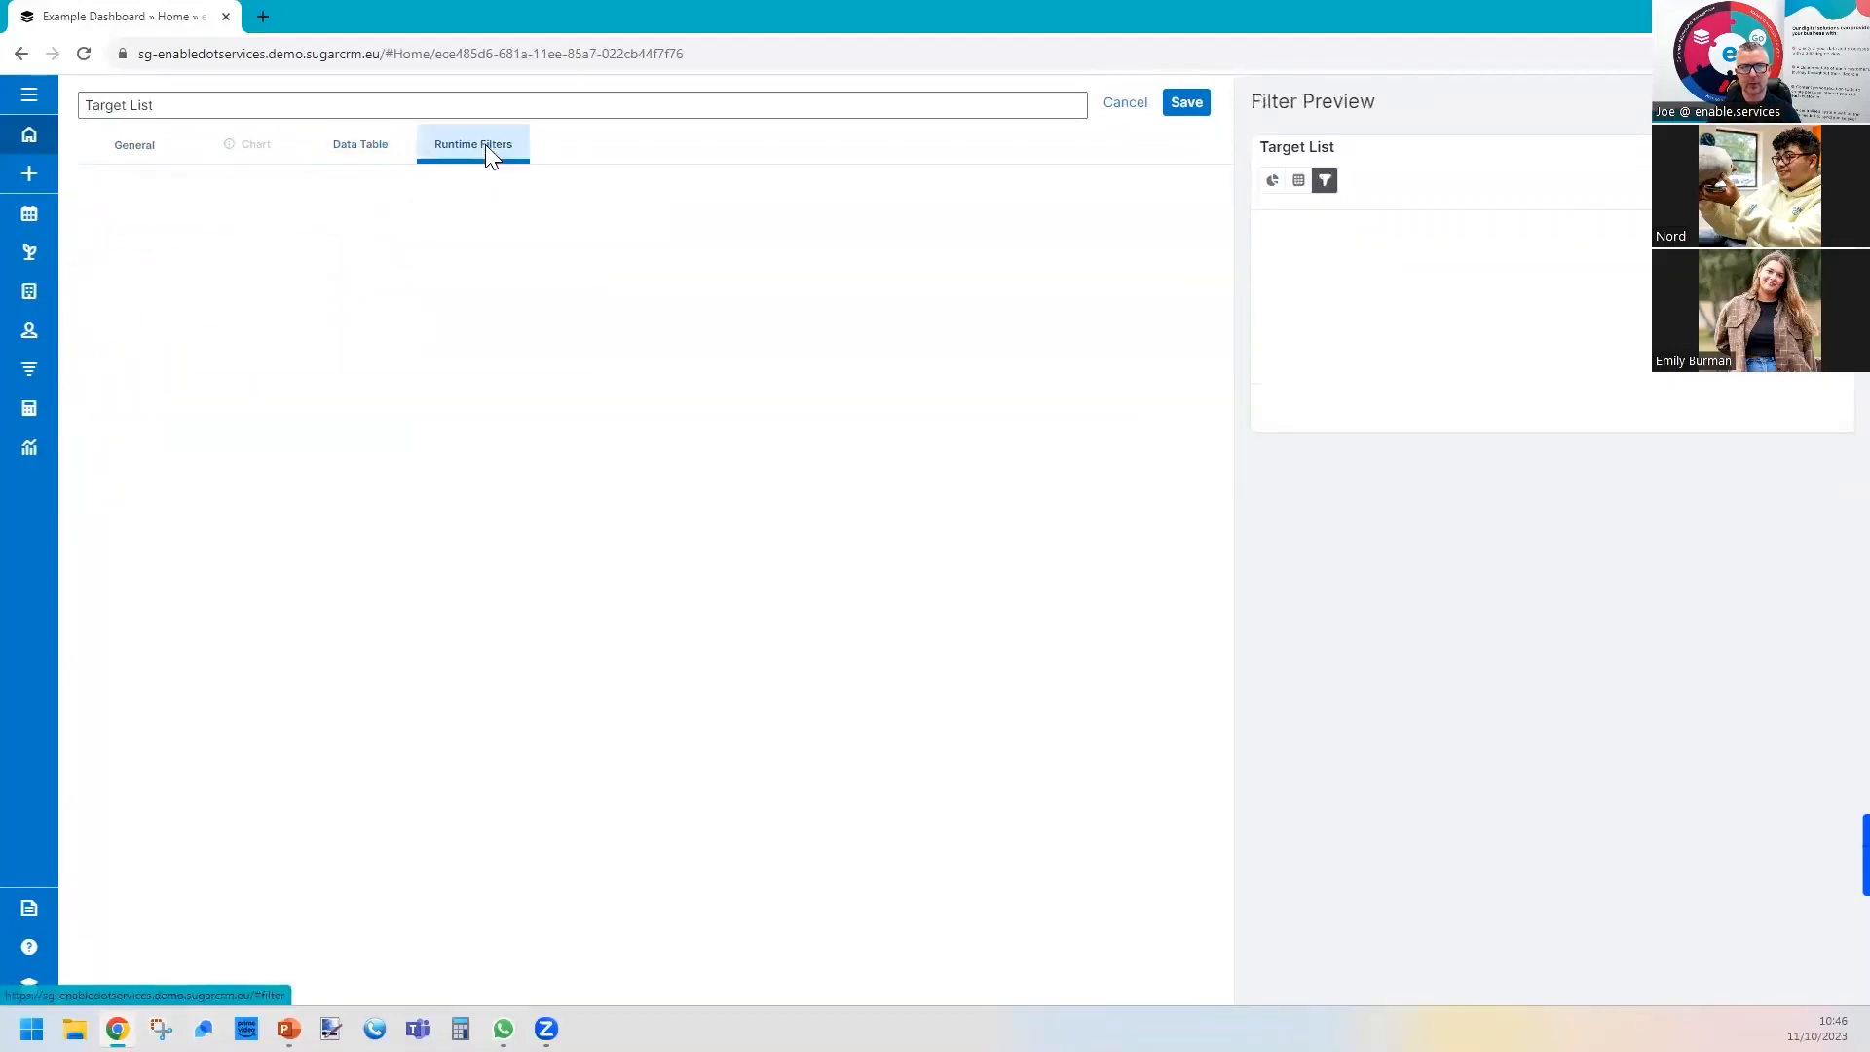
{"action": "left_click", "coordinate": [1191, 105]}
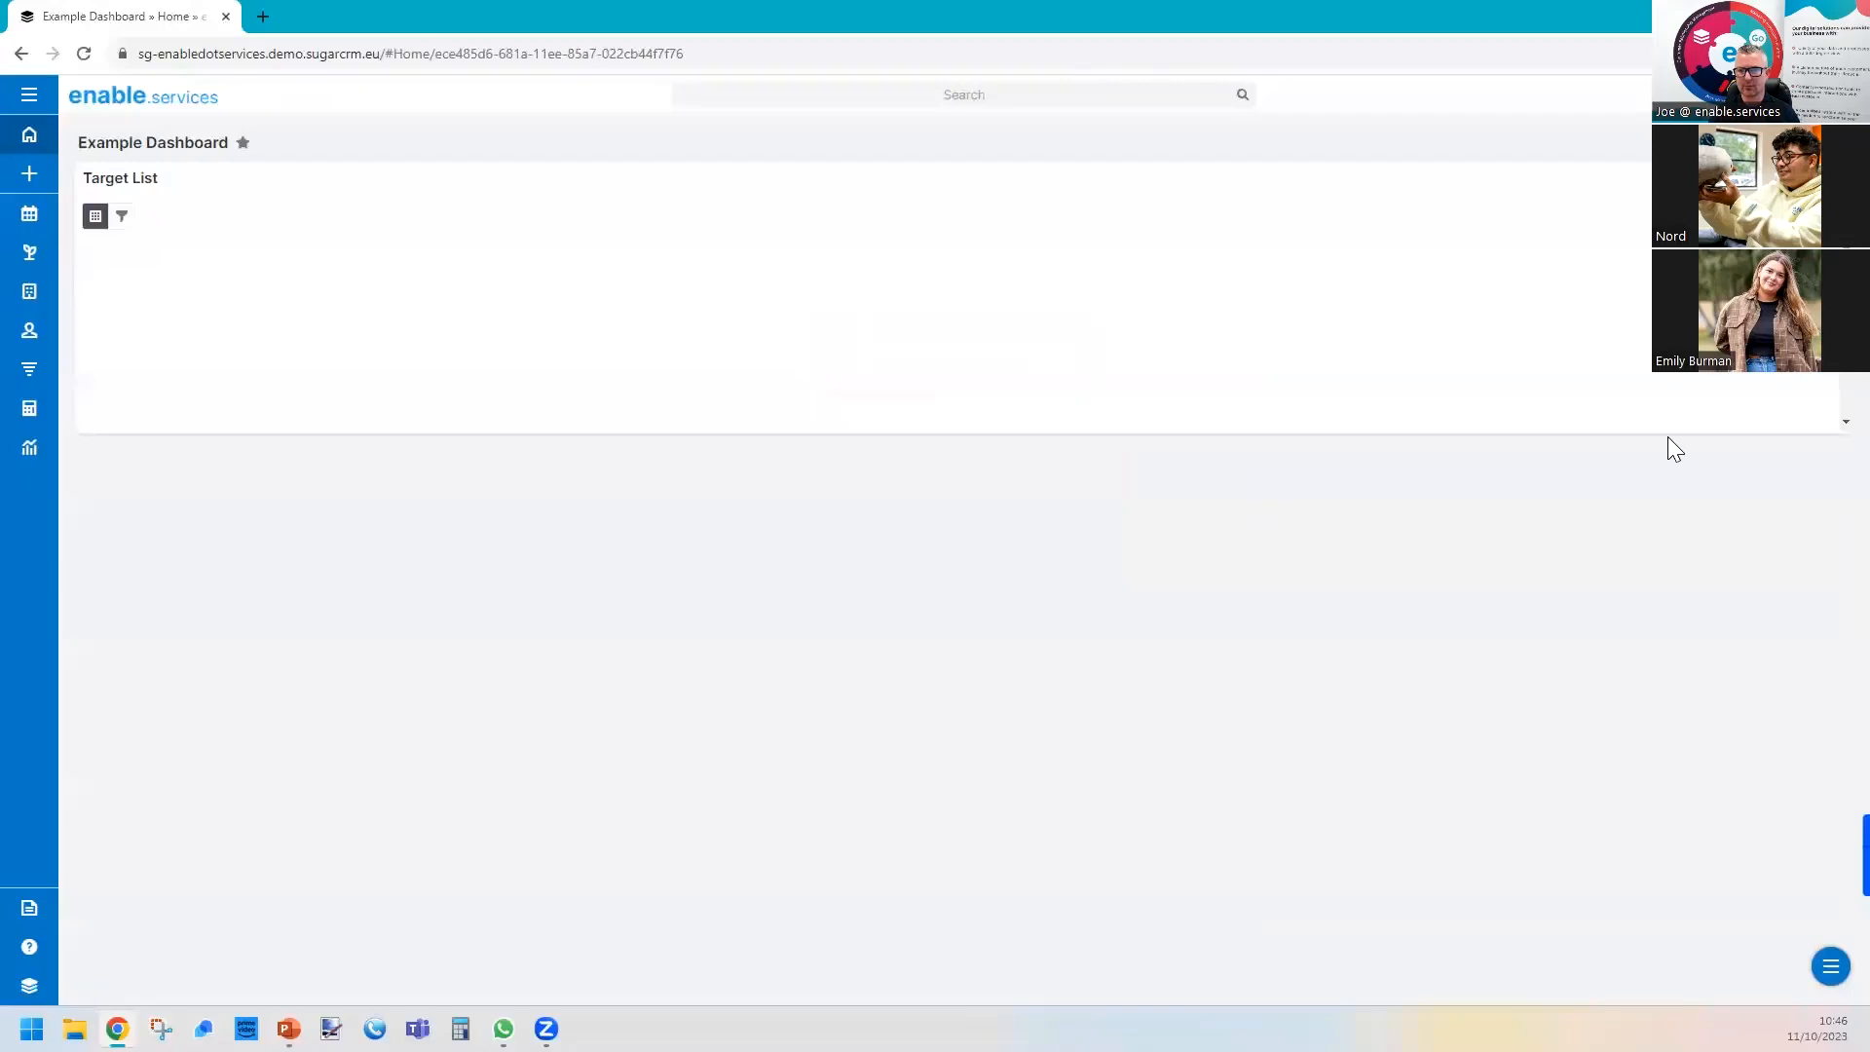
{"action": "left_click_drag", "start_coordinate": [1835, 421], "coordinate": [1837, 473]}
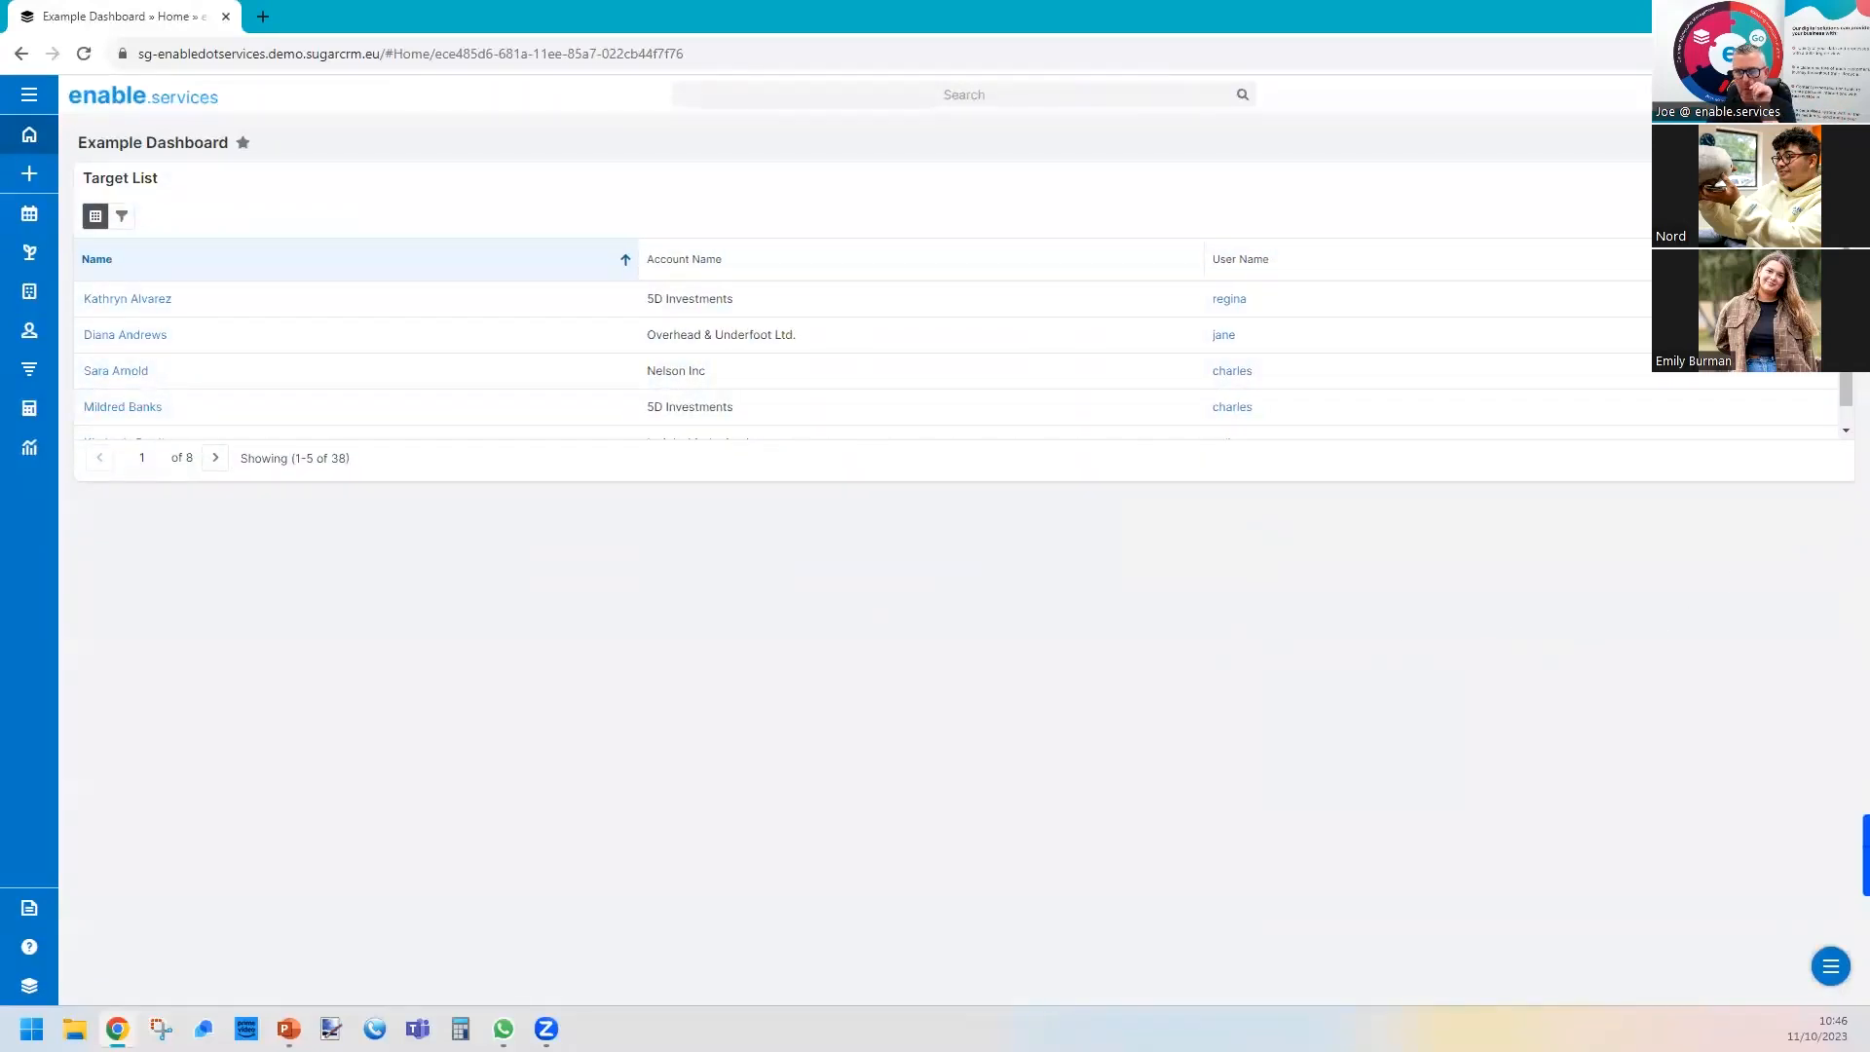
Add a second report dashlet and choose the topmost "Accoutns by Industry" report for it.
{"action": "left_click", "coordinate": [1830, 967]}
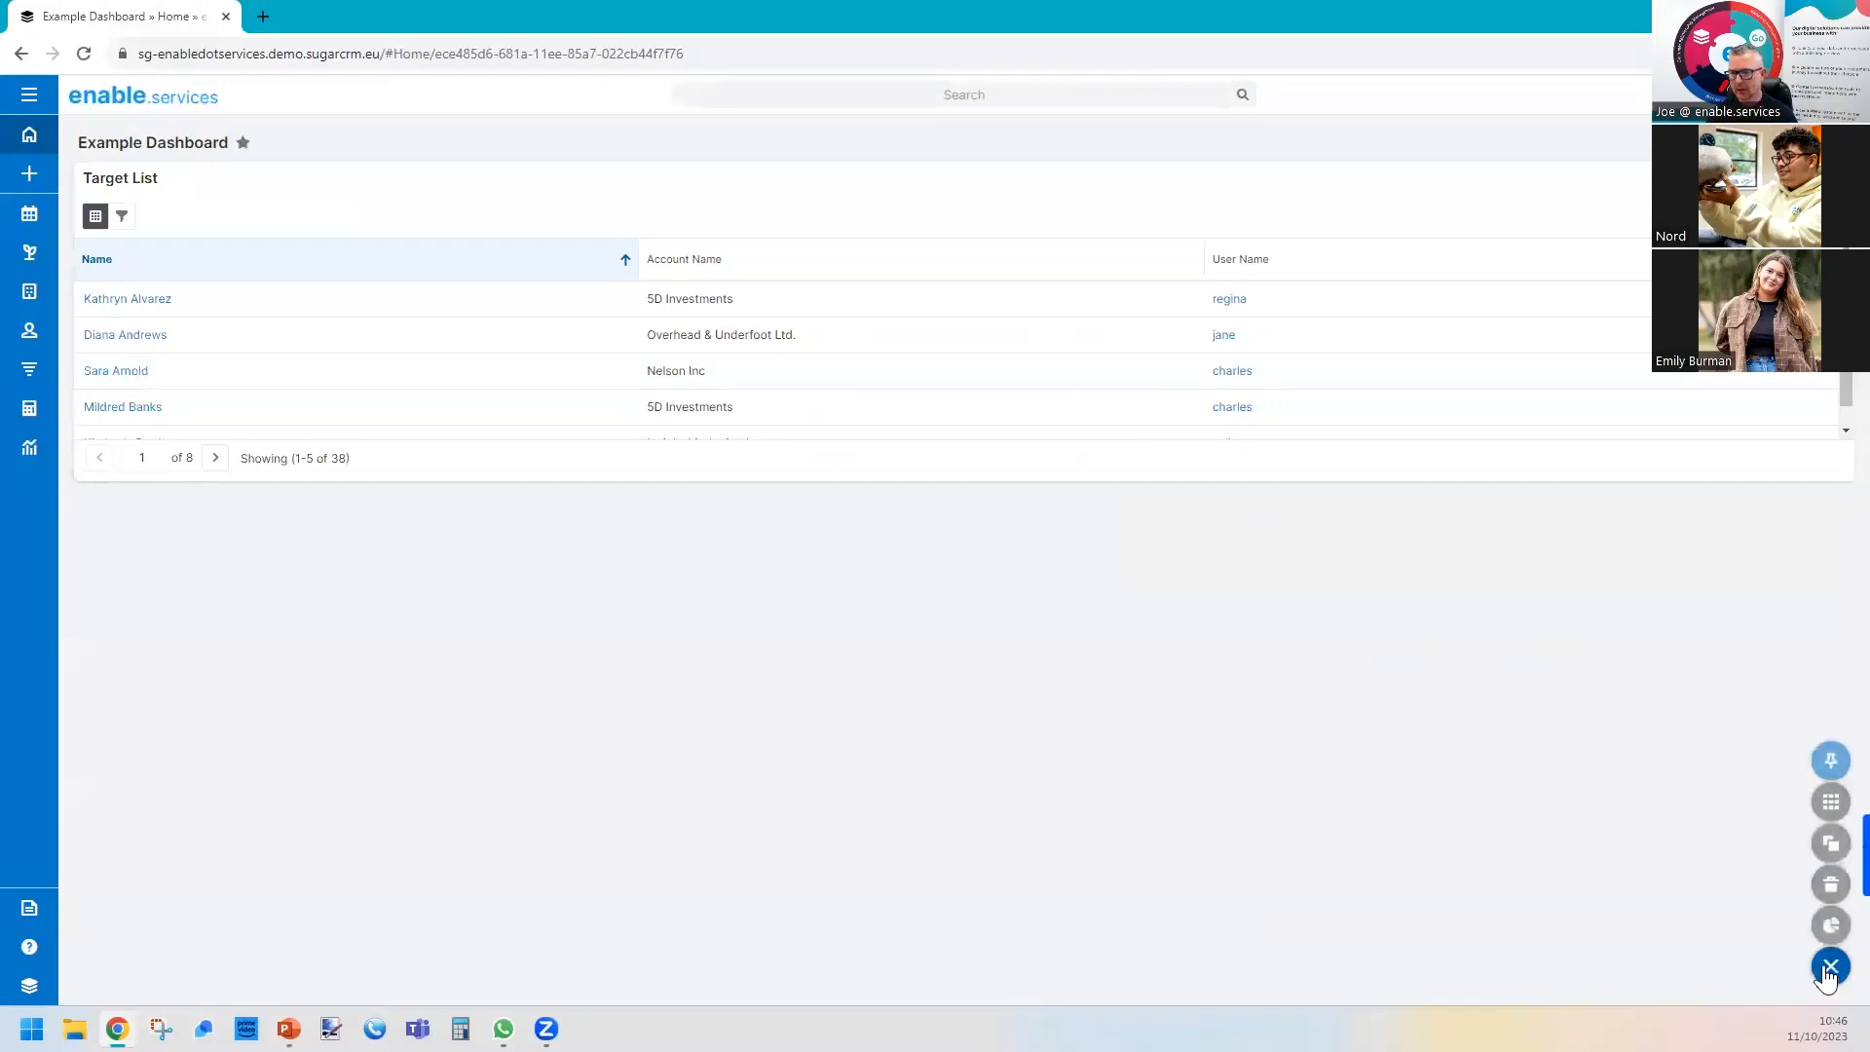
{"action": "left_click", "coordinate": [1830, 914]}
{"action": "scroll", "coordinate": [357, 738], "scroll_direction": "down", "scroll_amount": 3}
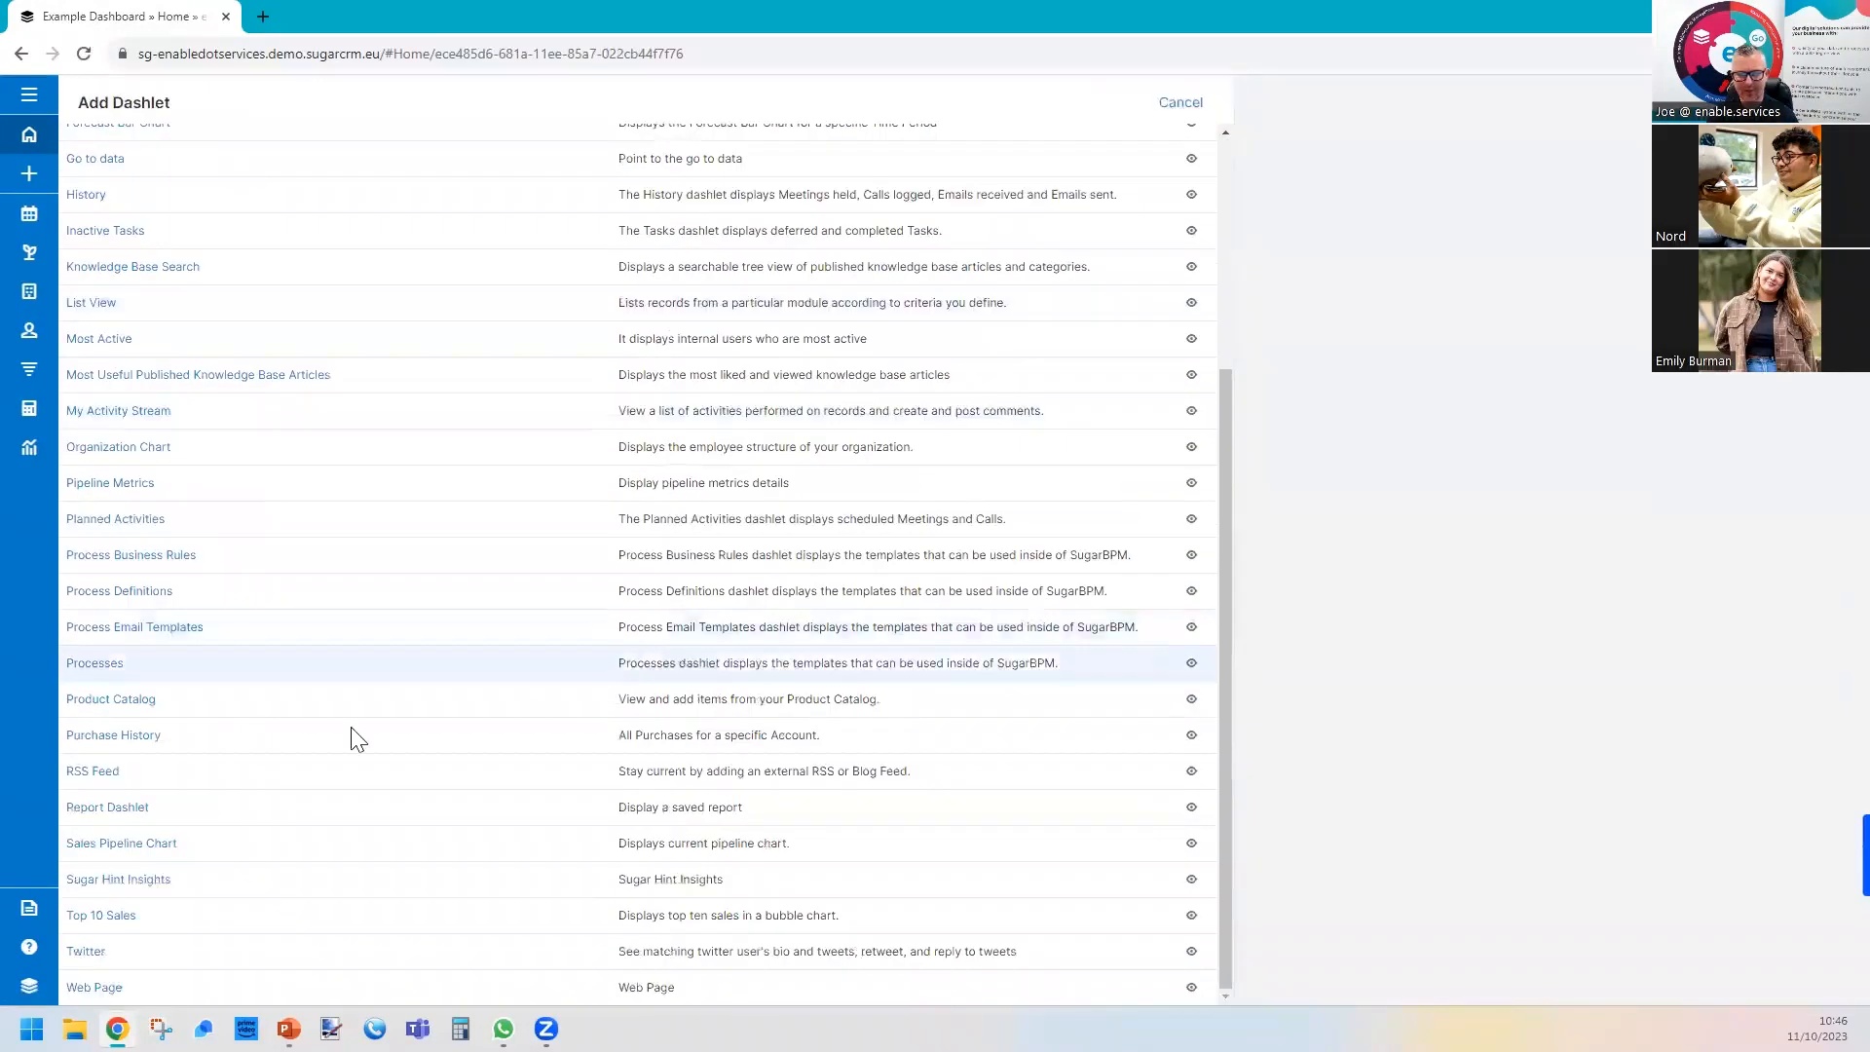
{"action": "left_click", "coordinate": [109, 807]}
{"action": "left_click", "coordinate": [171, 221]}
{"action": "left_click", "coordinate": [165, 290]}
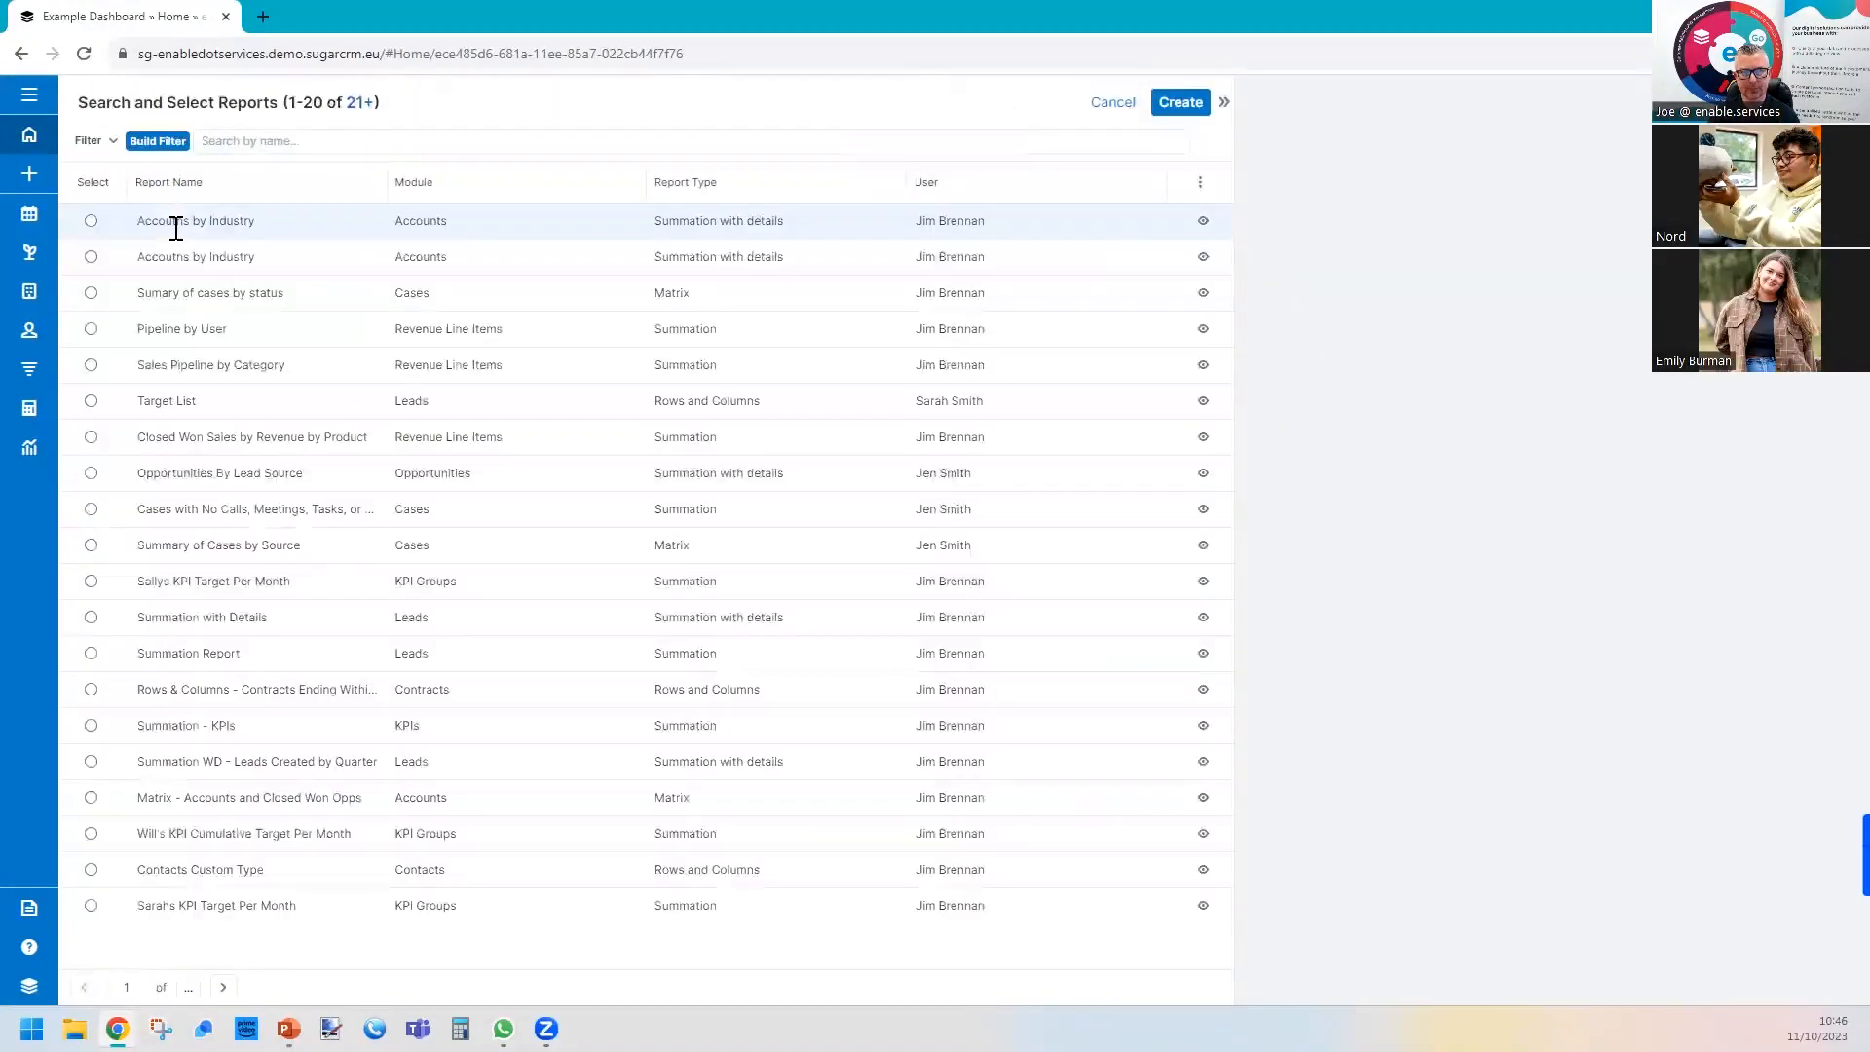
{"action": "left_click", "coordinate": [176, 224]}
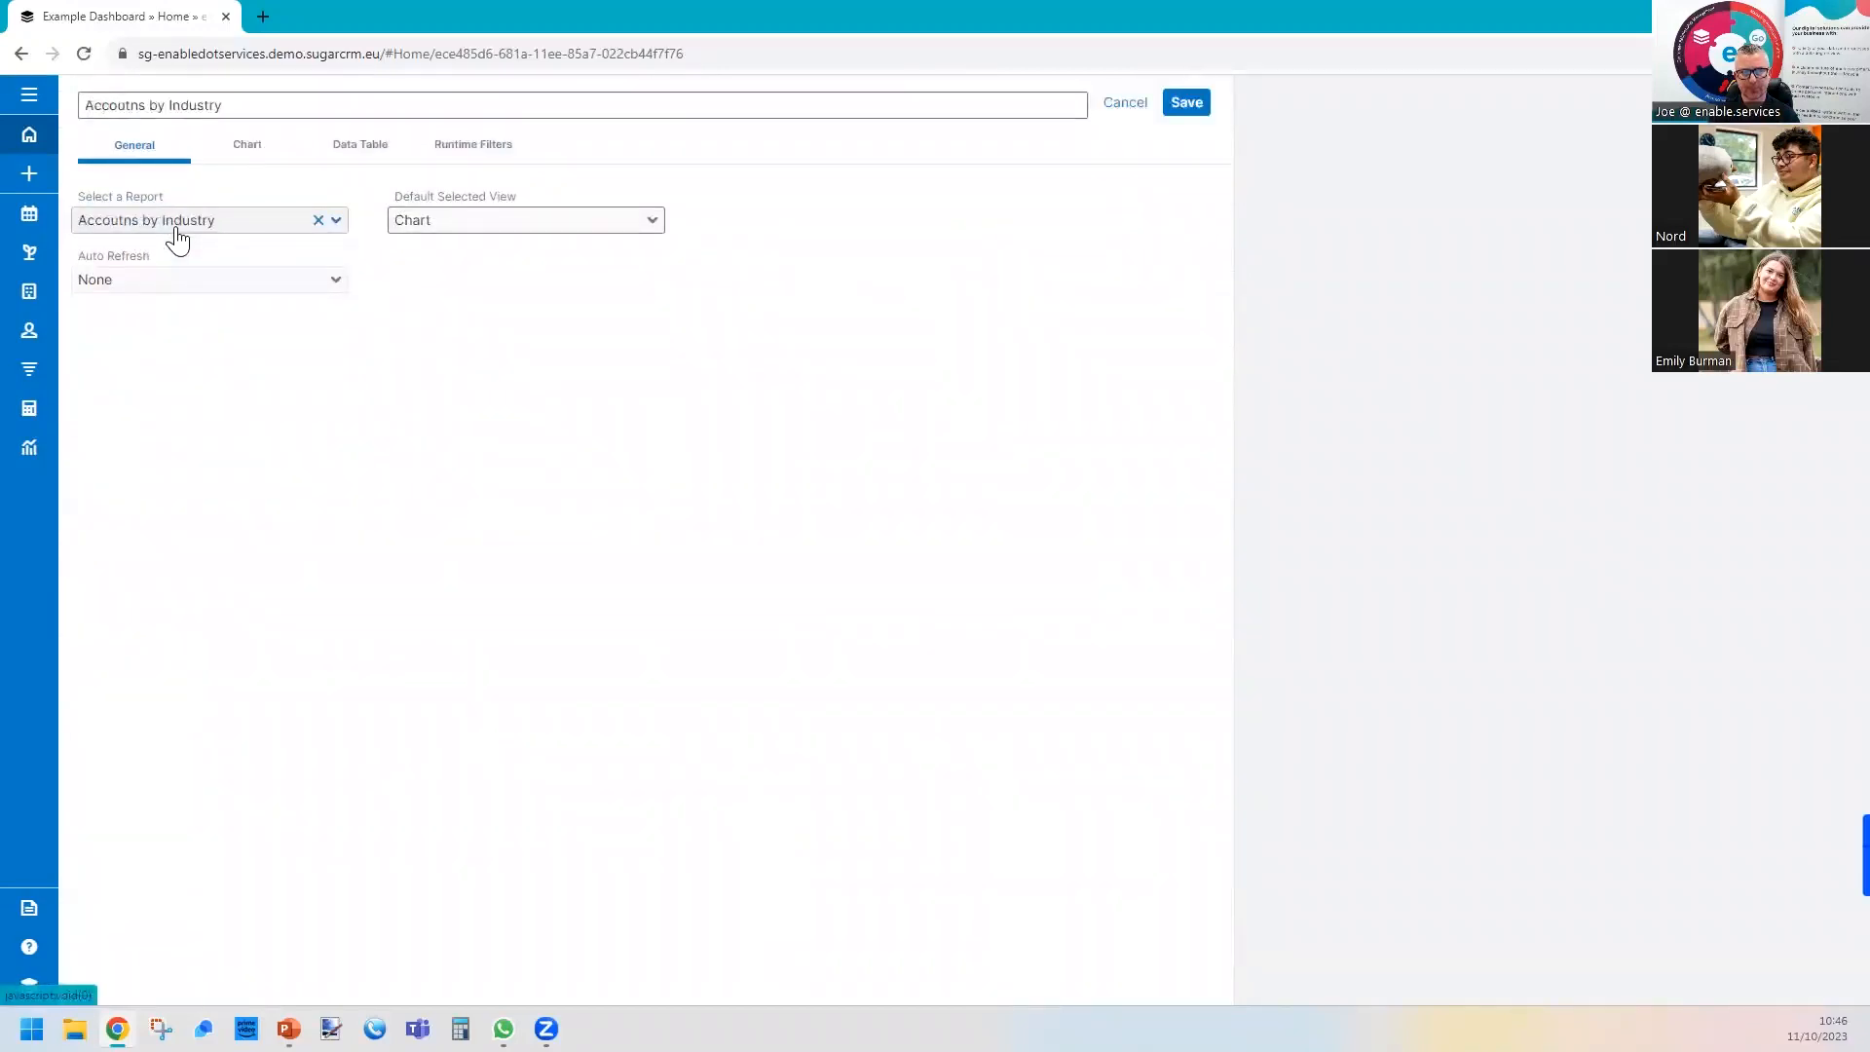
Set the industry dashlet to refresh every 30 minutes, keeping Chart as the default view and Treemap as the chart type.
{"action": "left_click", "coordinate": [171, 282]}
{"action": "left_click", "coordinate": [173, 374]}
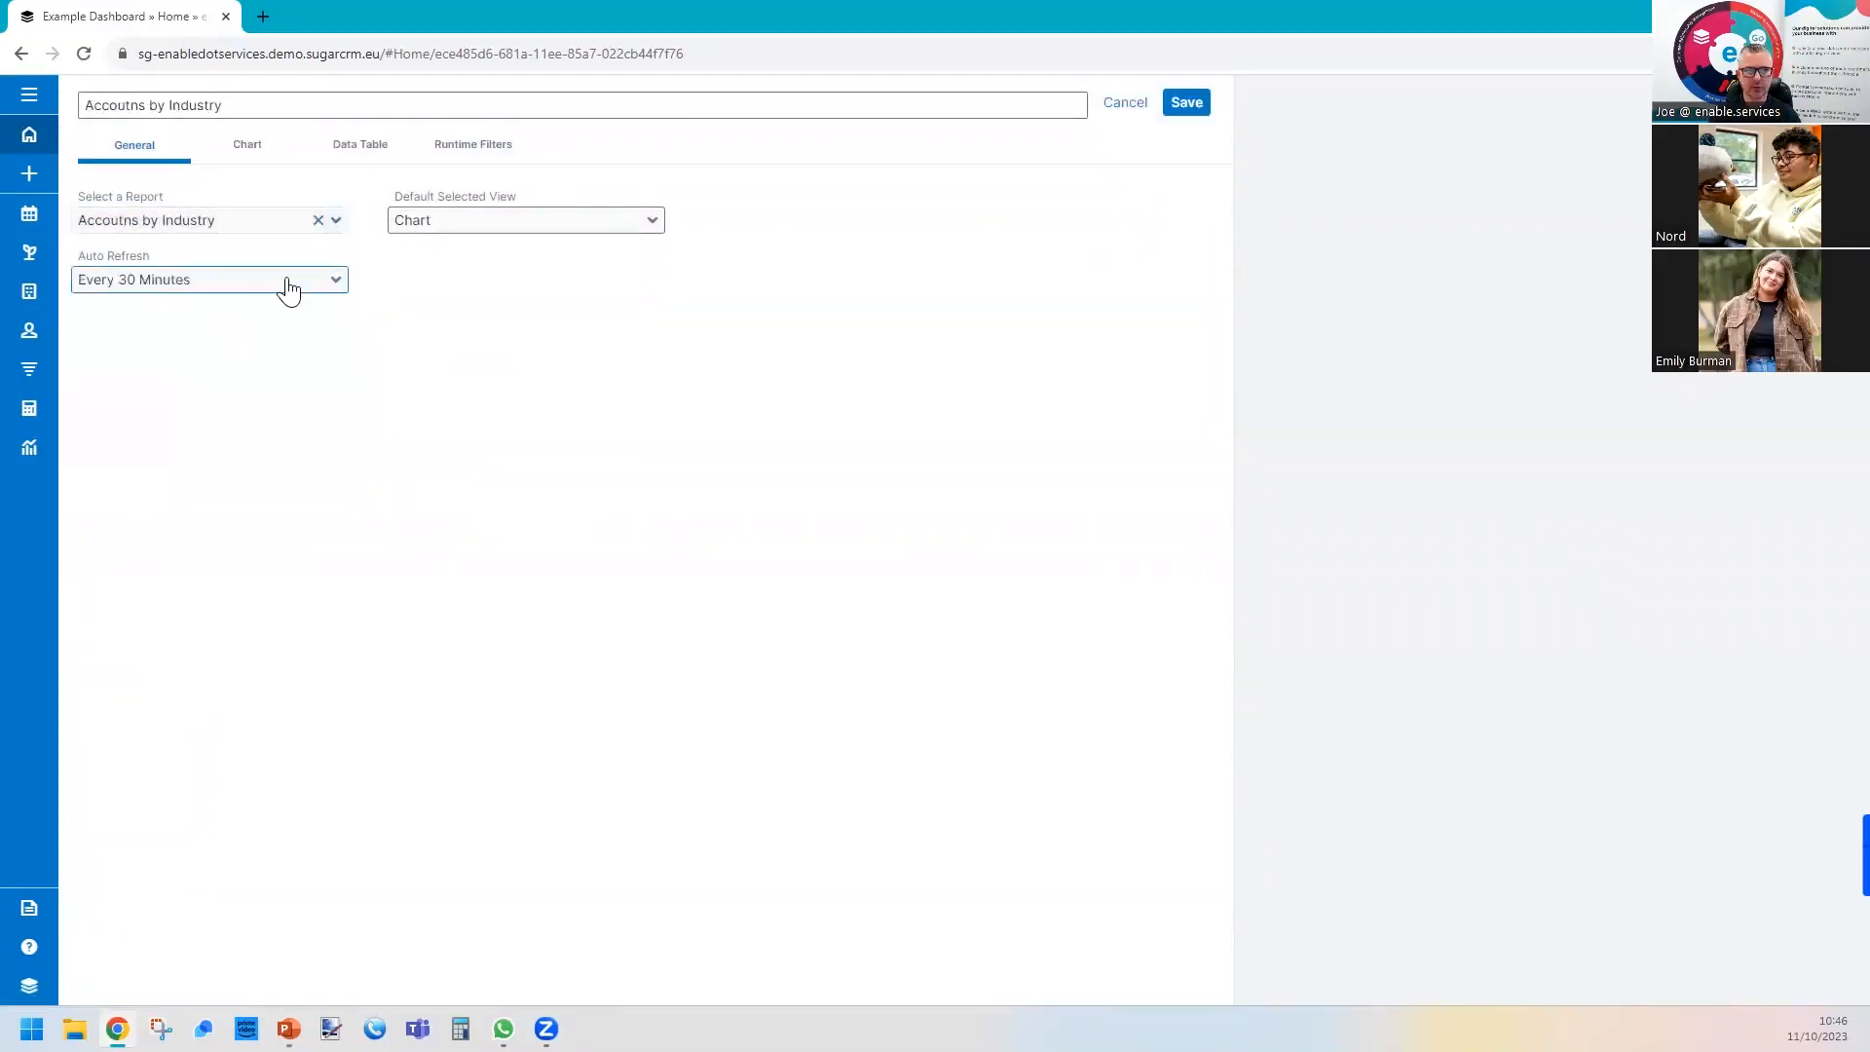
{"action": "left_click", "coordinate": [458, 234]}
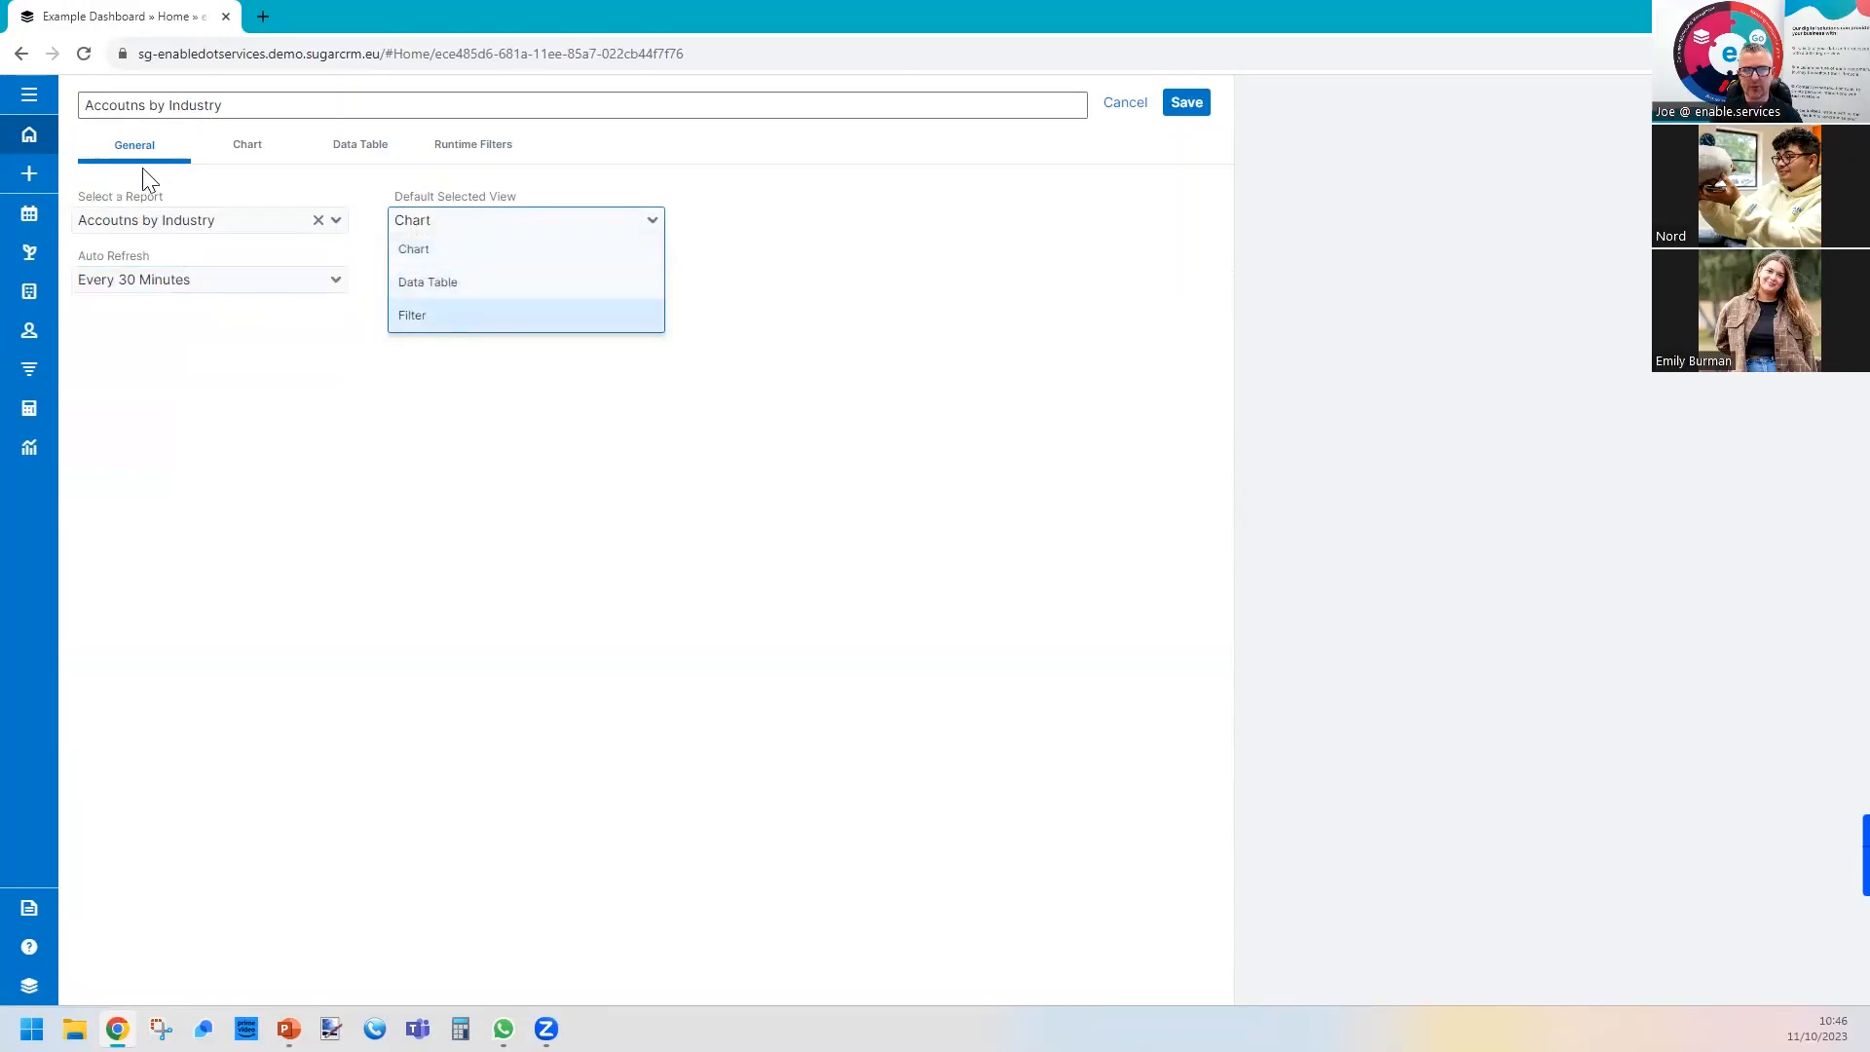
{"action": "left_click", "coordinate": [222, 238]}
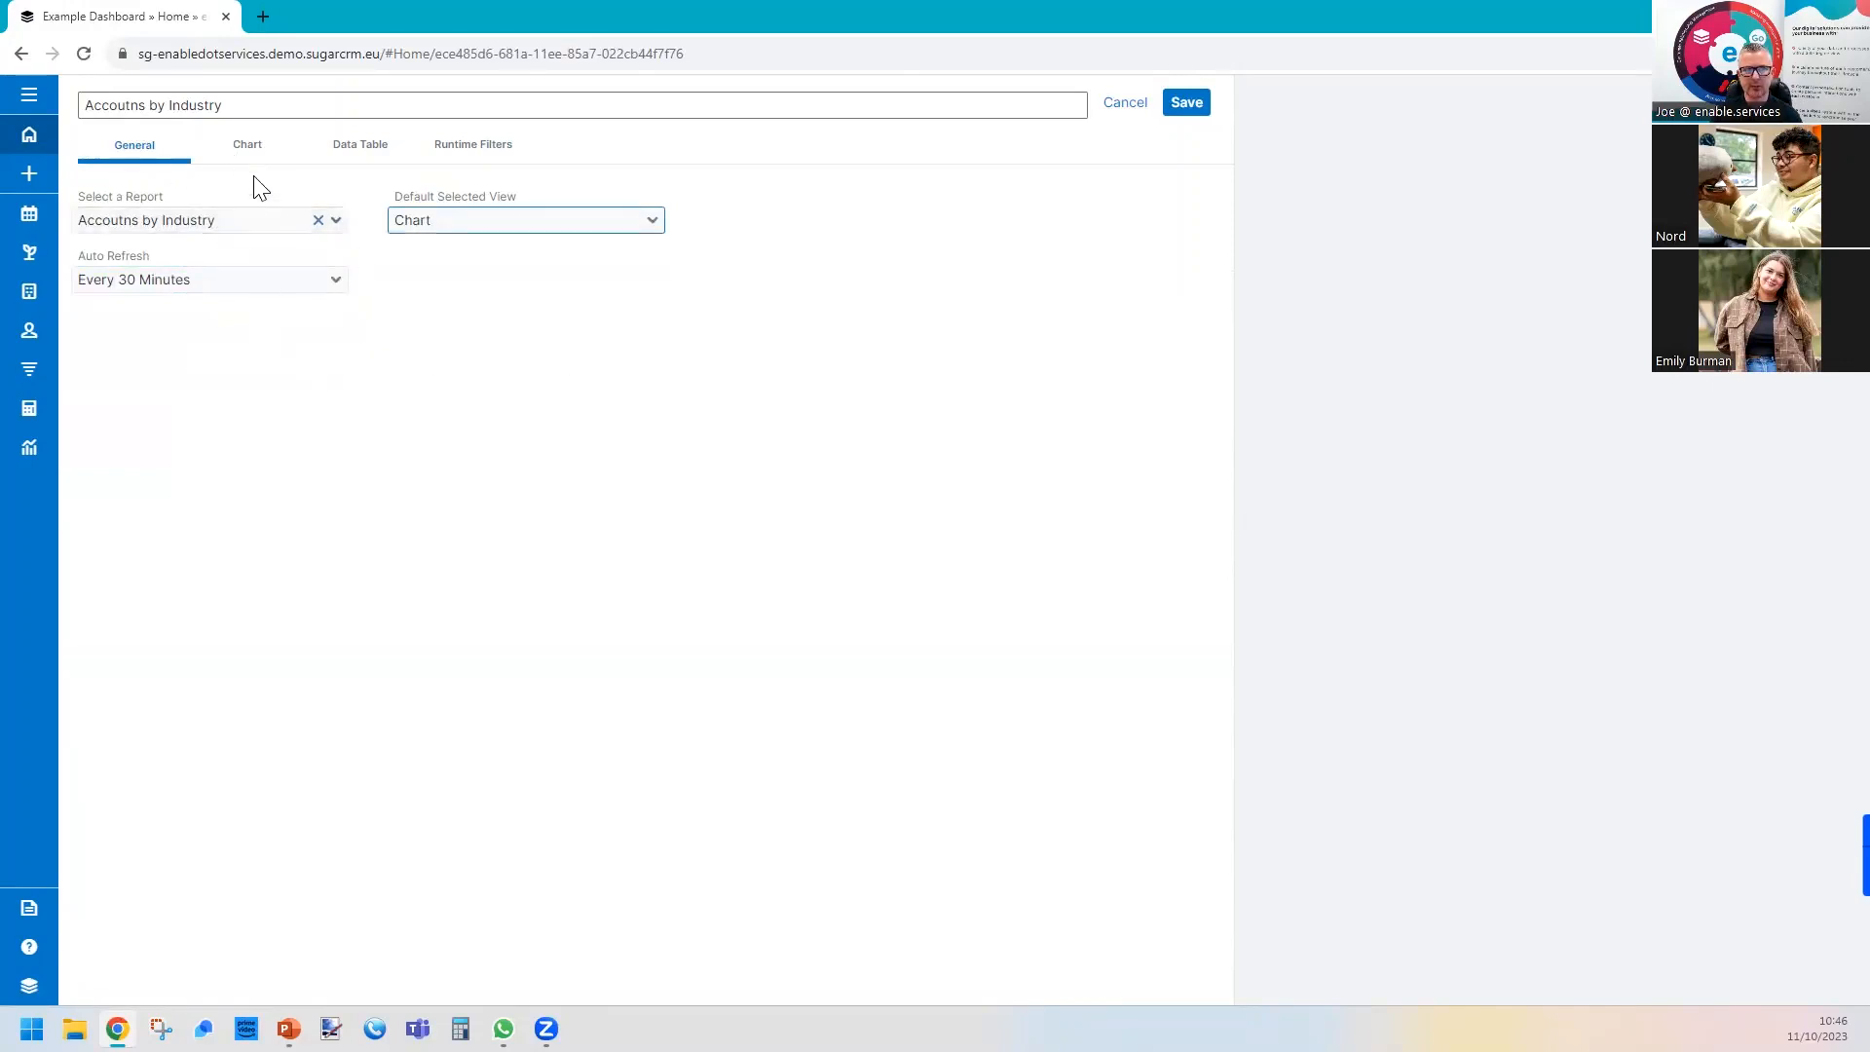
{"action": "left_click", "coordinate": [254, 164]}
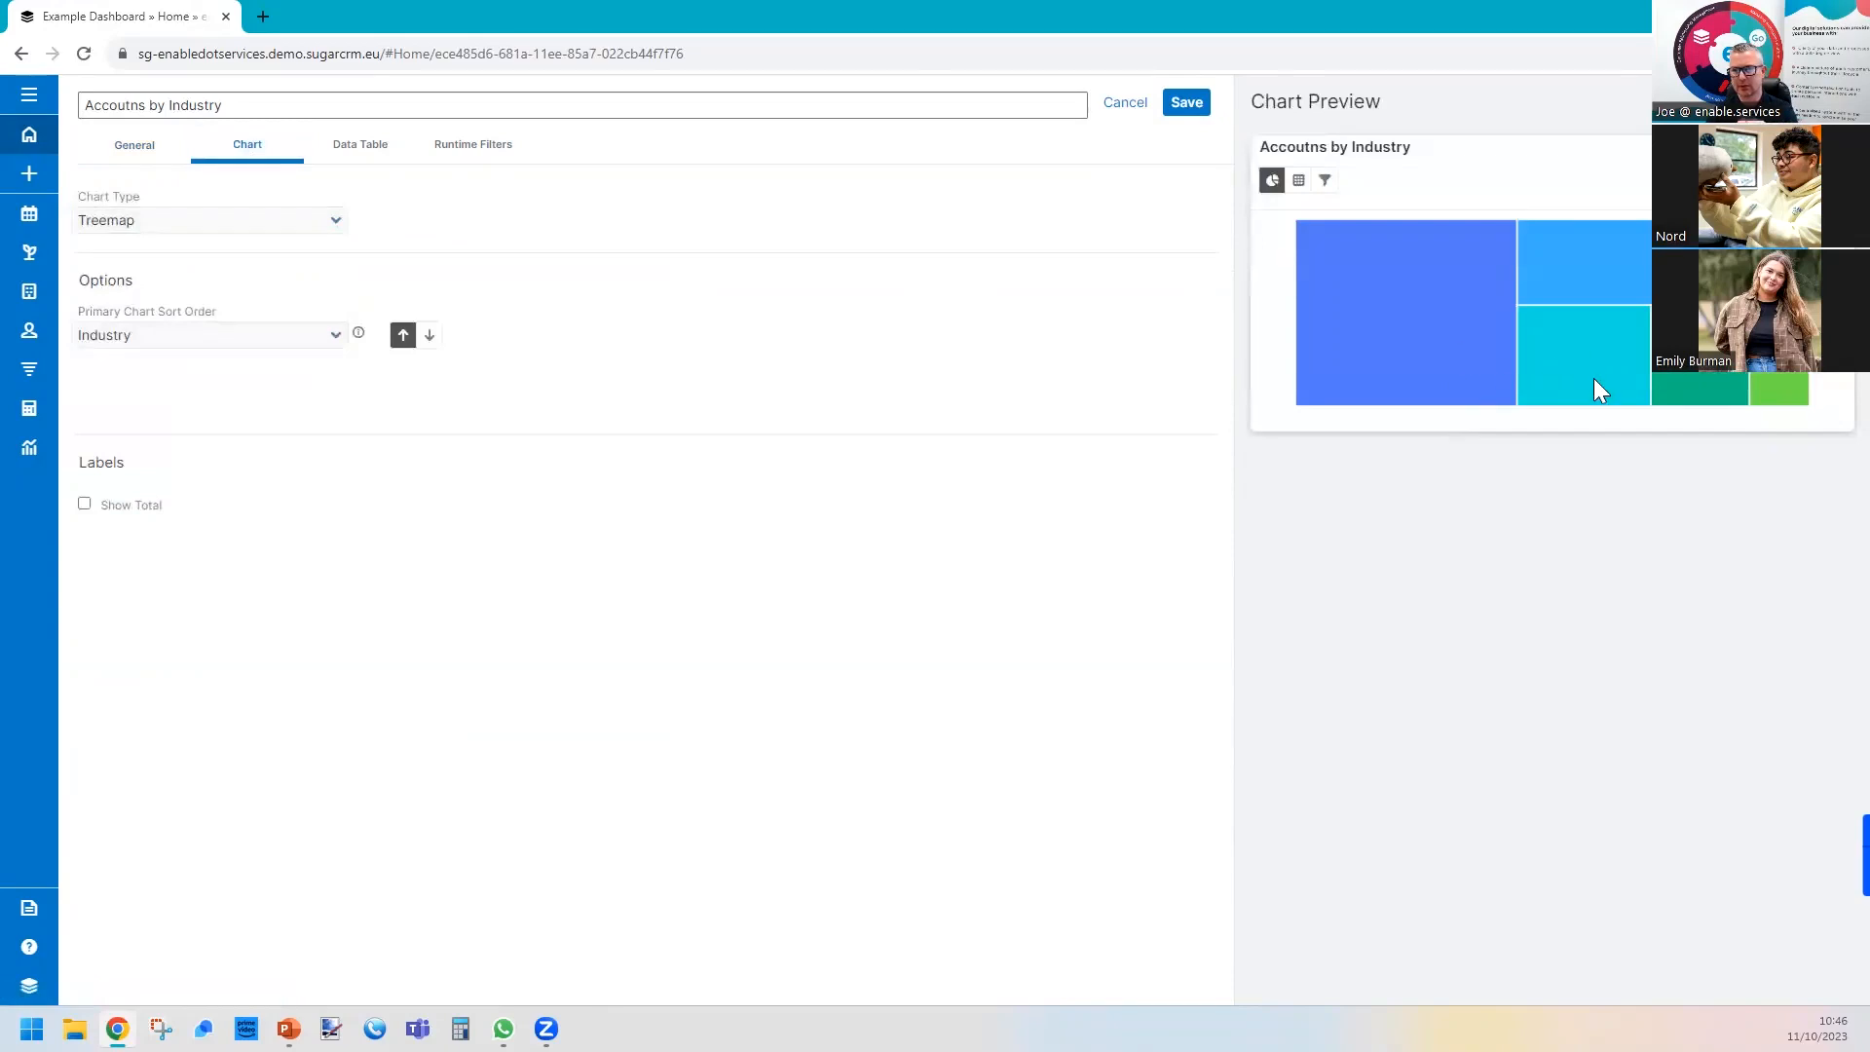
{"action": "left_click", "coordinate": [144, 224]}
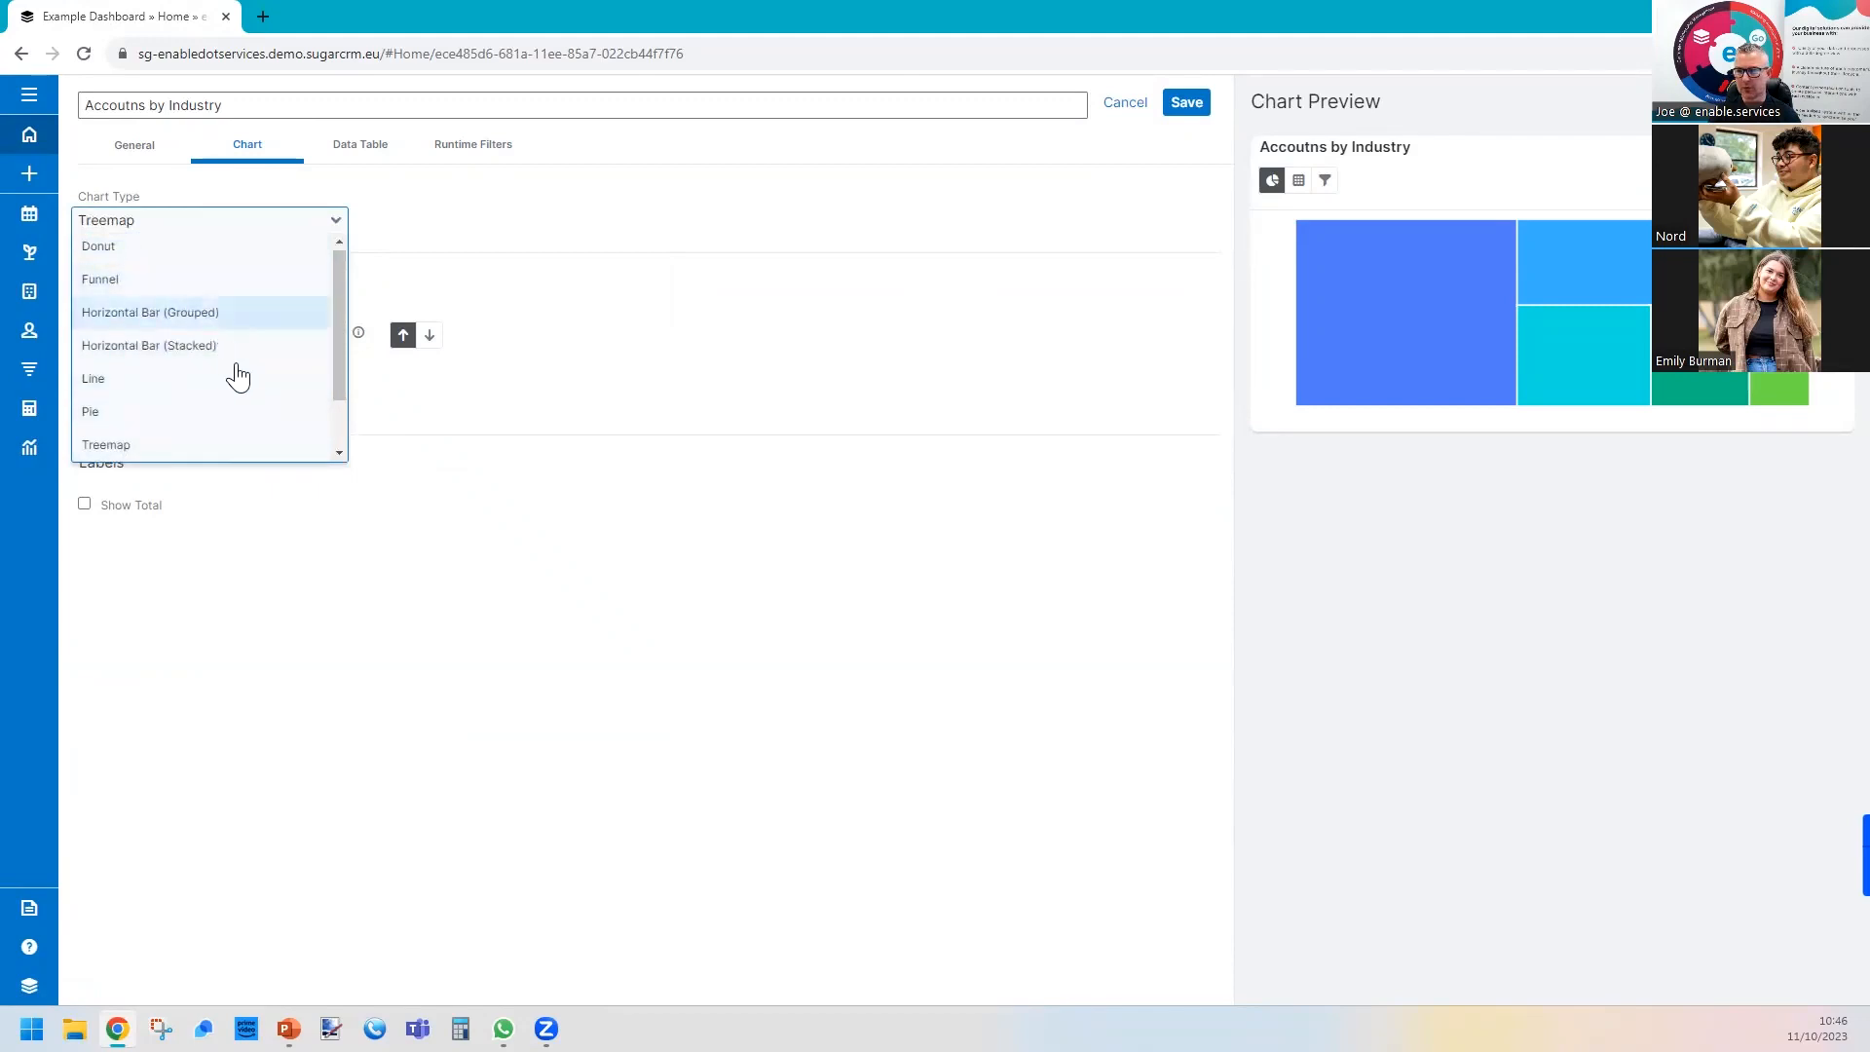
{"action": "left_click", "coordinate": [592, 395]}
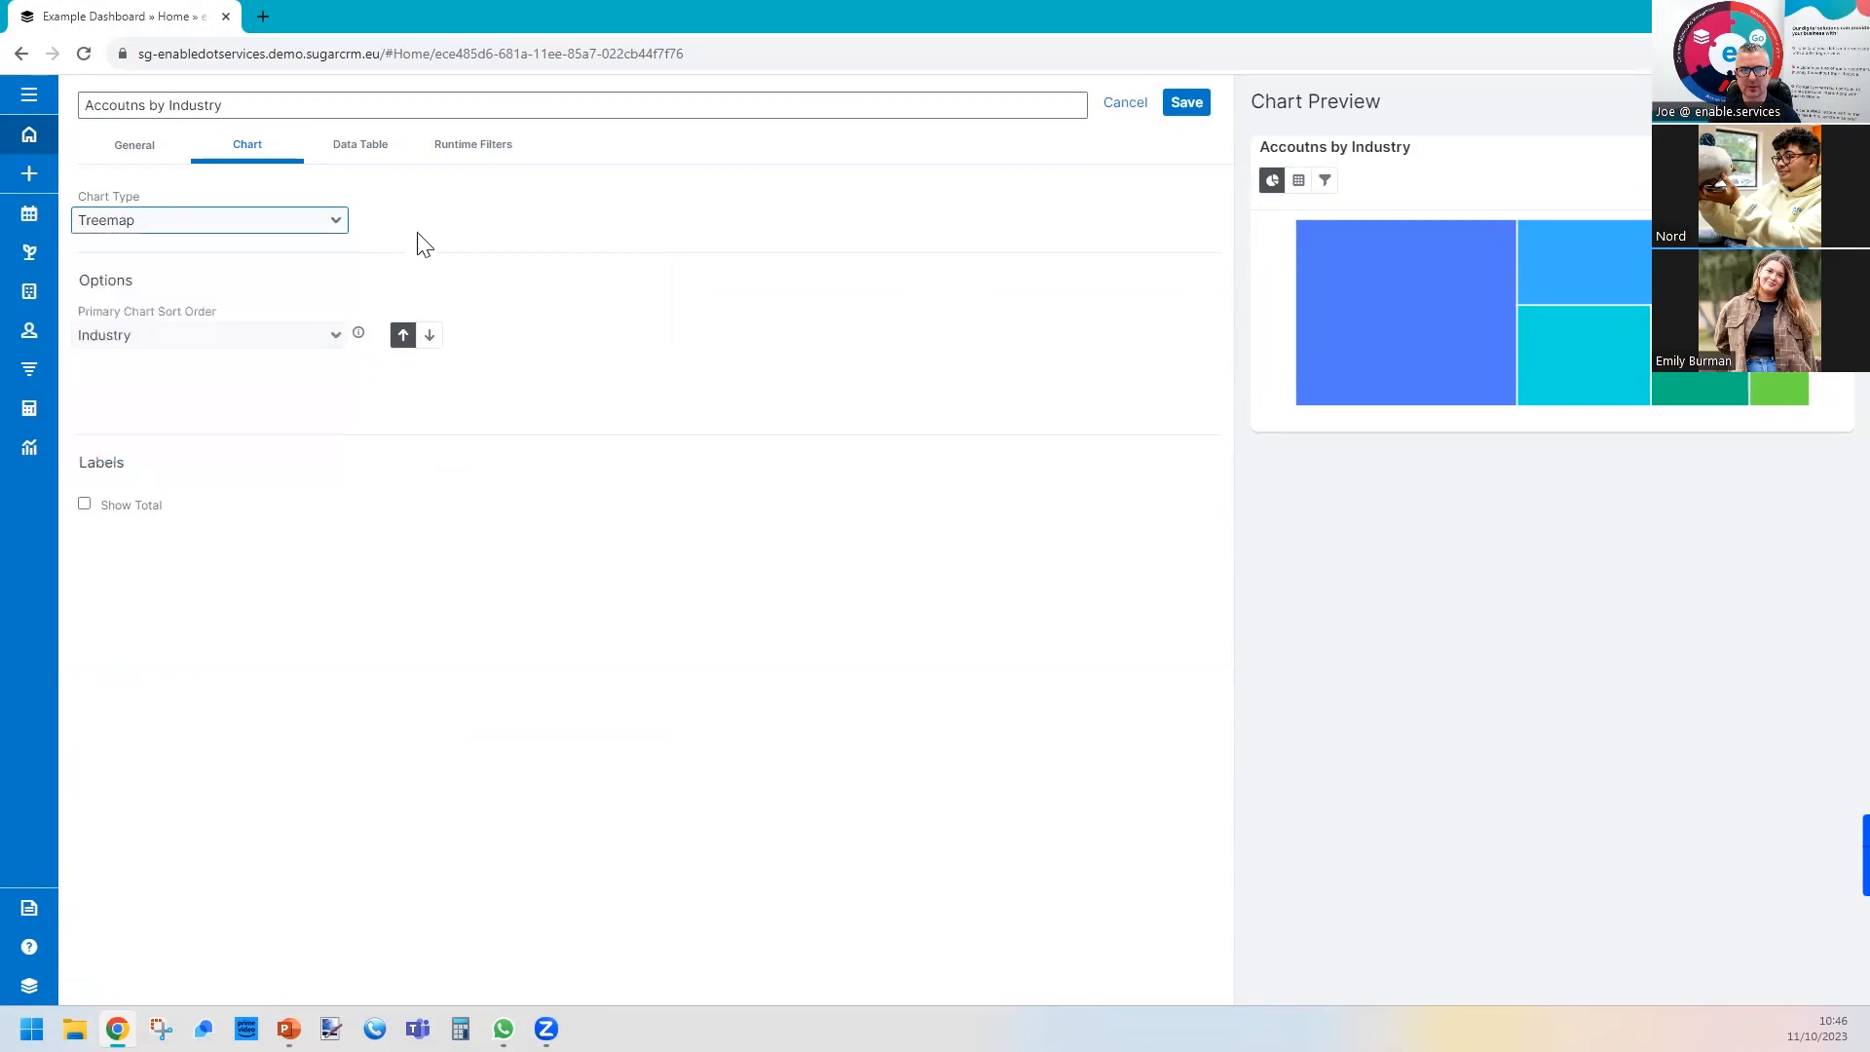
Turn on the total record count in the industry dashlet's data table and save the dashlet.
{"action": "left_click", "coordinate": [360, 145]}
{"action": "left_click", "coordinate": [467, 148]}
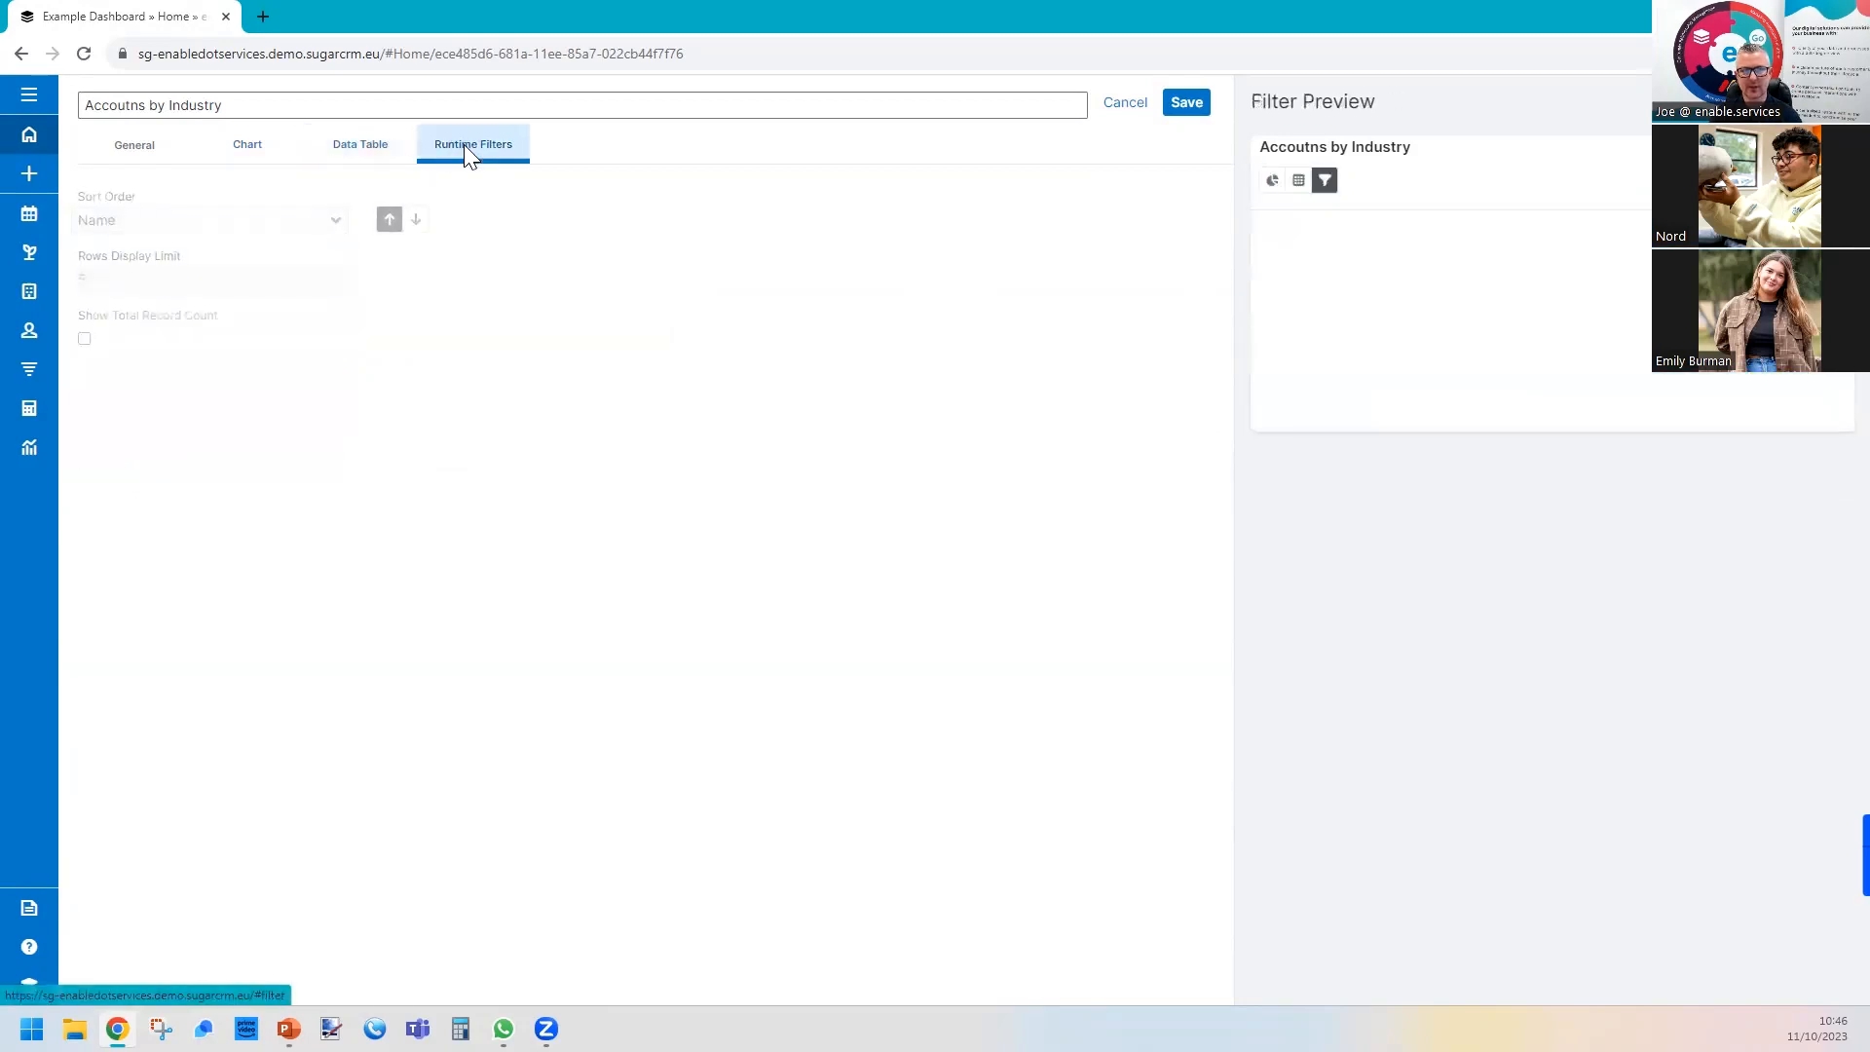
{"action": "left_click", "coordinate": [360, 147]}
{"action": "left_click", "coordinate": [83, 338]}
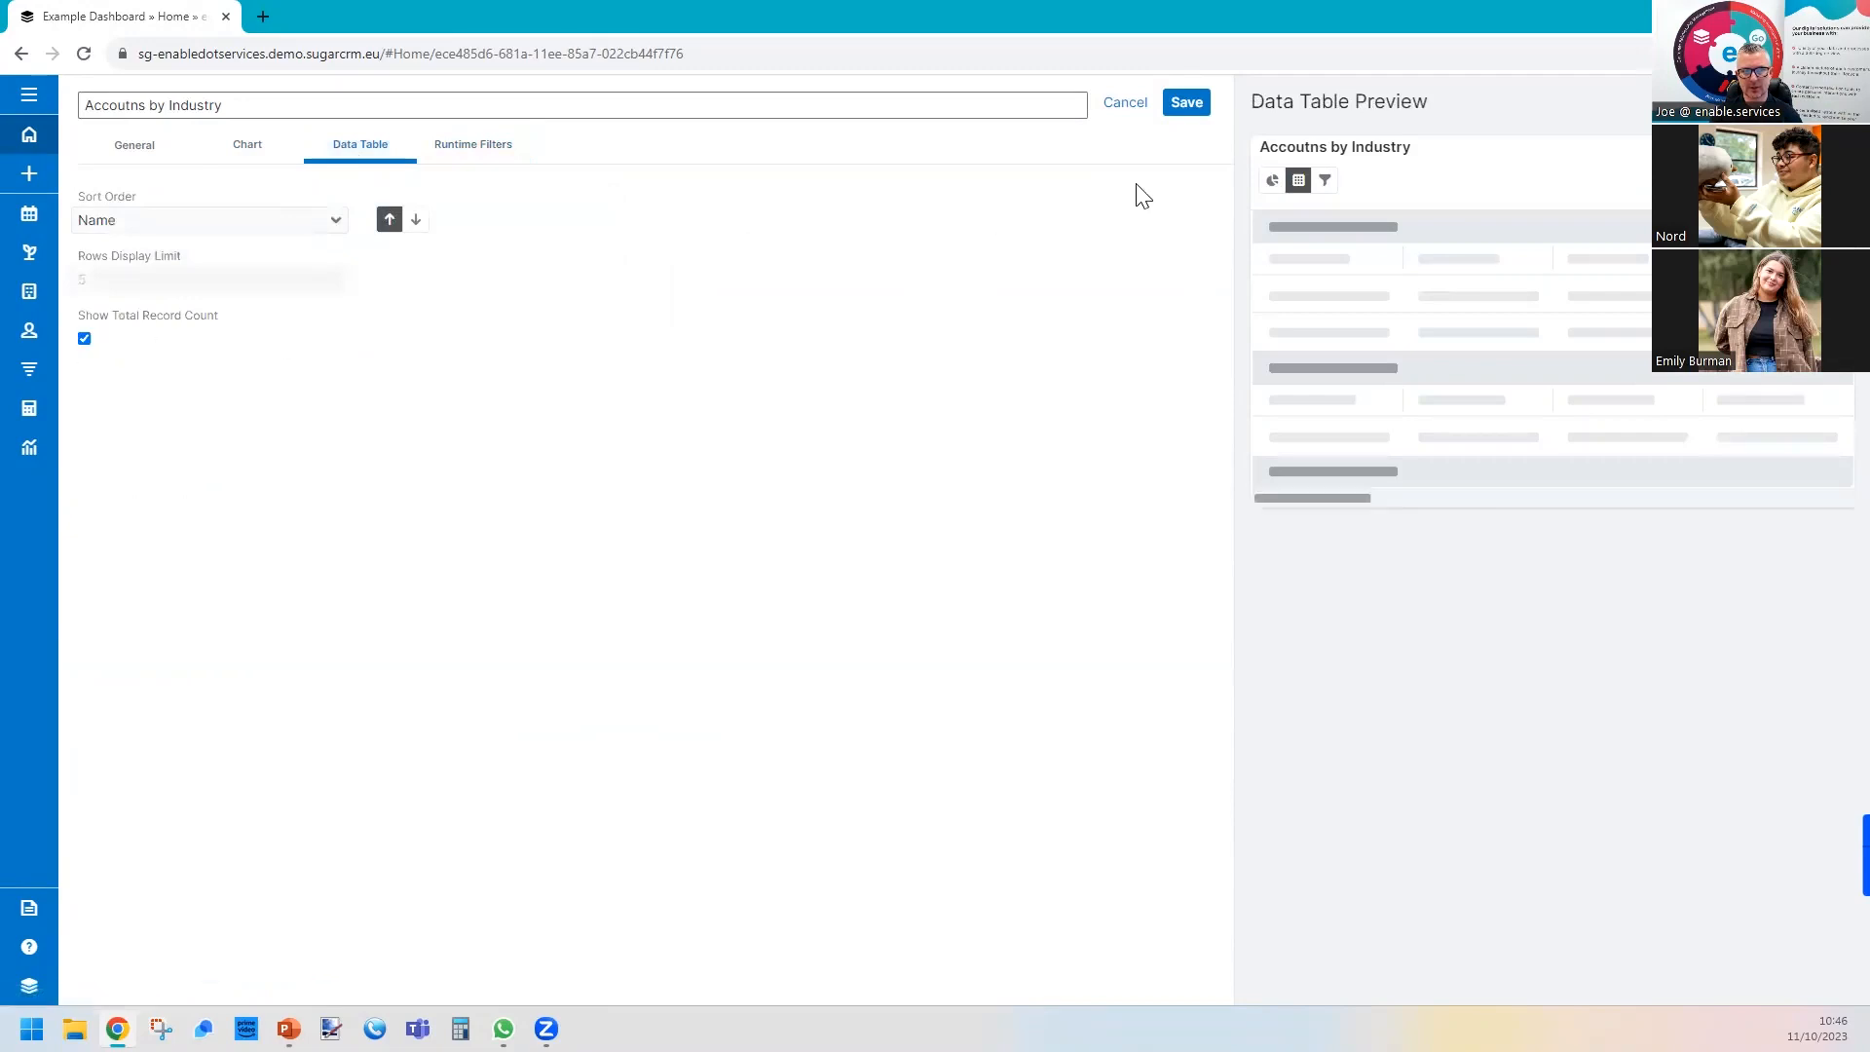
{"action": "left_click", "coordinate": [1200, 113]}
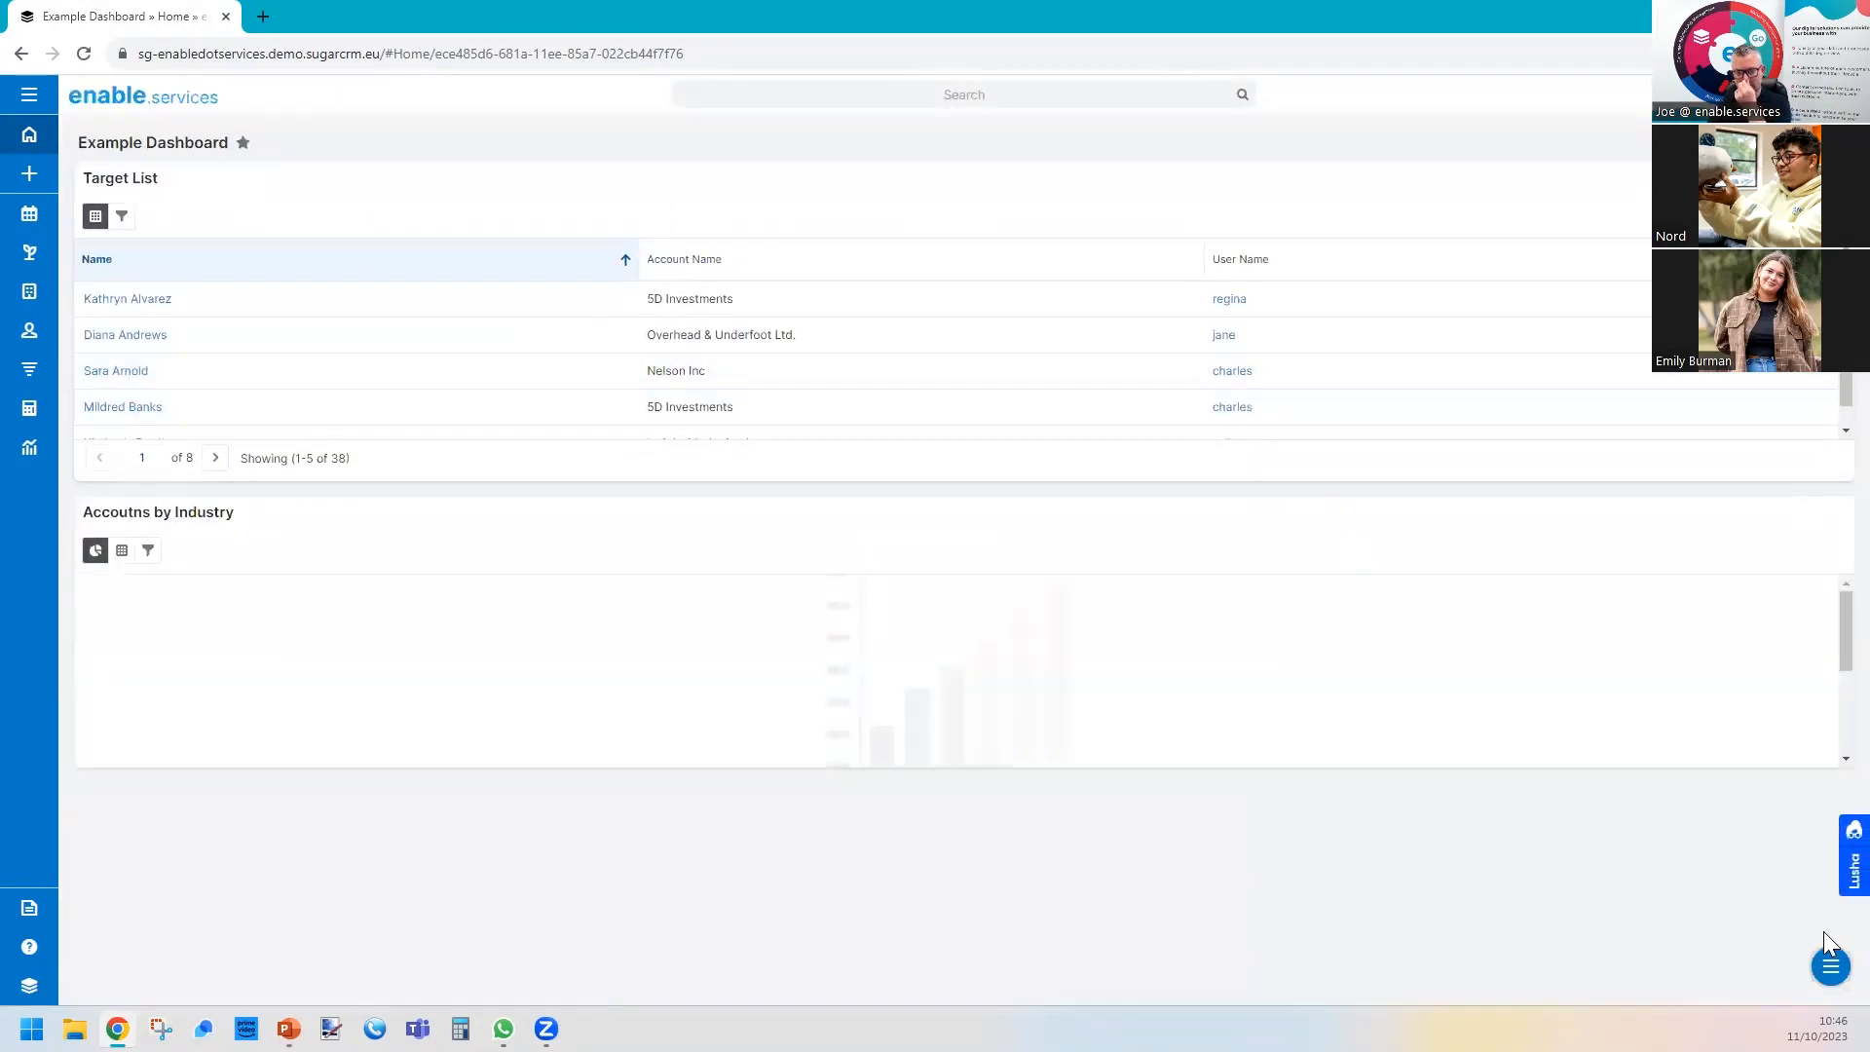
Narrow the "Accoutns by Industry" dashlet to about a third of the dashboard width and place Target List beside it.
{"action": "left_click_drag", "start_coordinate": [1836, 758], "coordinate": [658, 814]}
{"action": "left_click_drag", "start_coordinate": [80, 478], "coordinate": [681, 551]}
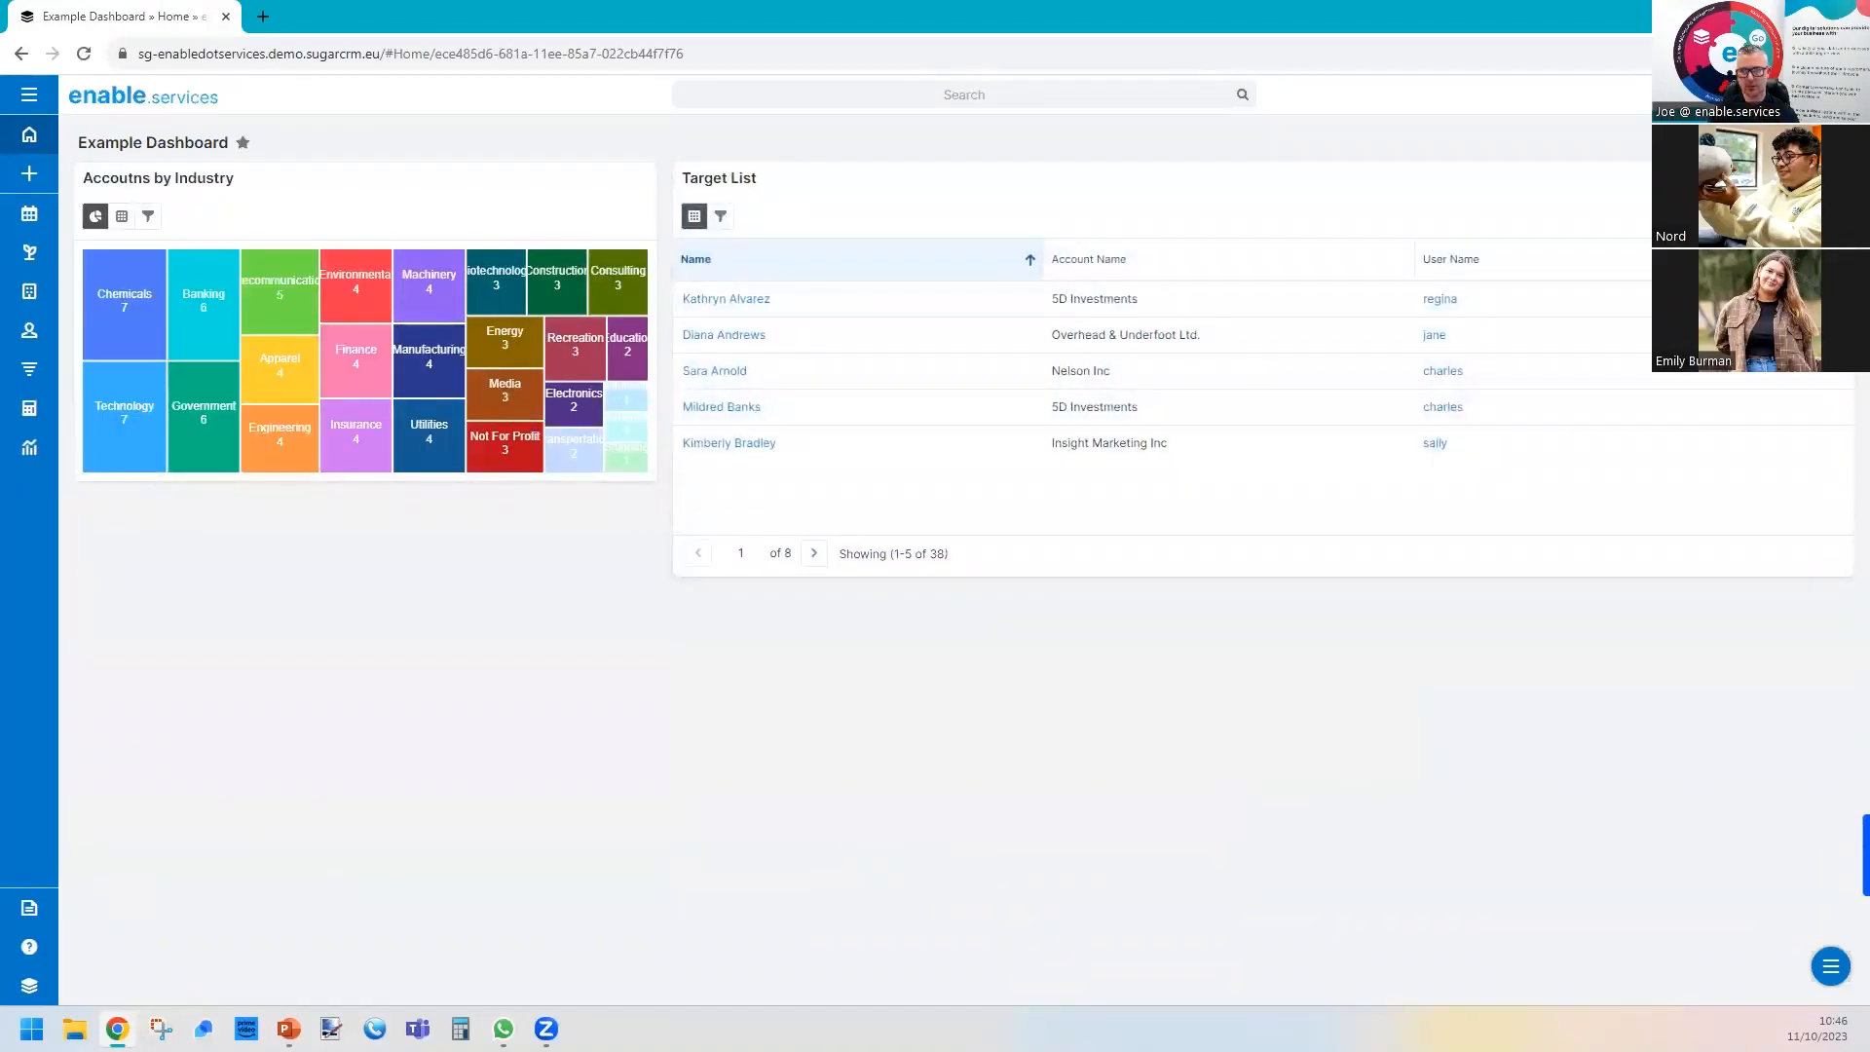
Add a third report dashlet and choose the "Sumary of cases by status" report for it.
{"action": "left_click", "coordinate": [1832, 967]}
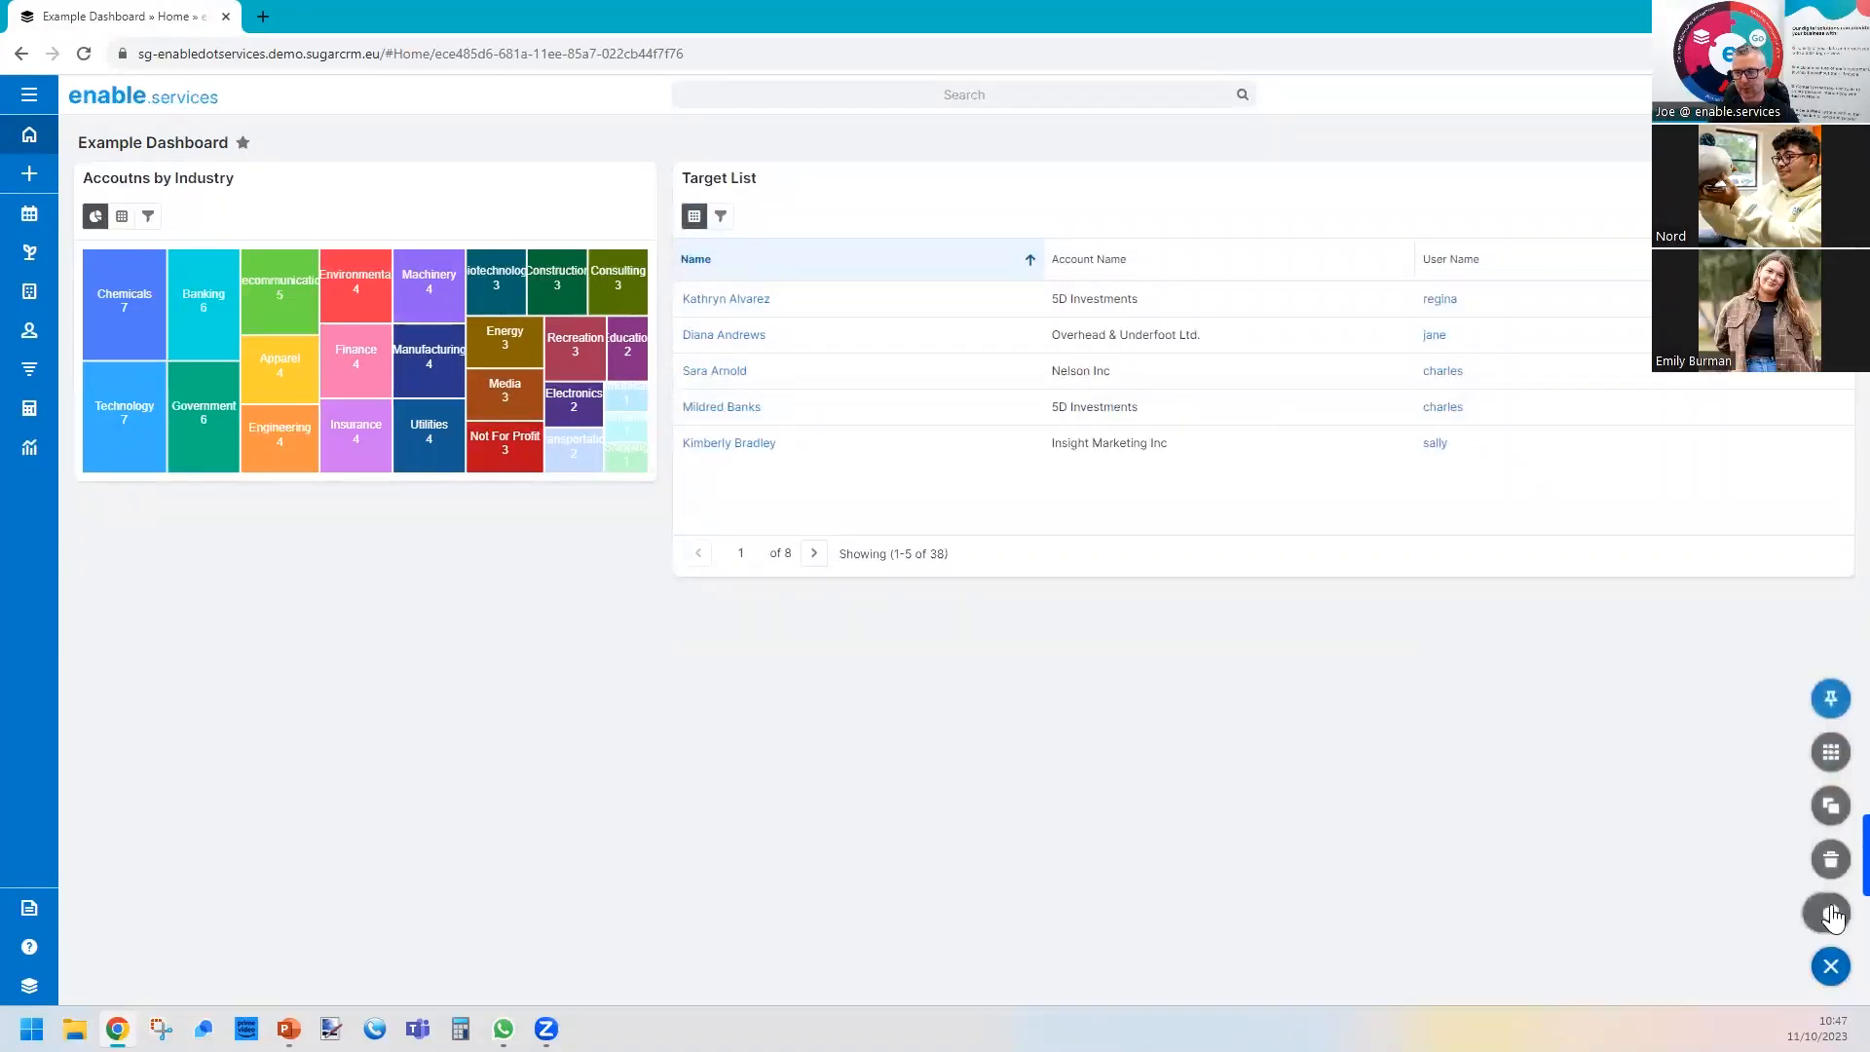
{"action": "left_click", "coordinate": [1828, 914]}
{"action": "scroll", "coordinate": [516, 701], "scroll_direction": "down", "scroll_amount": 5}
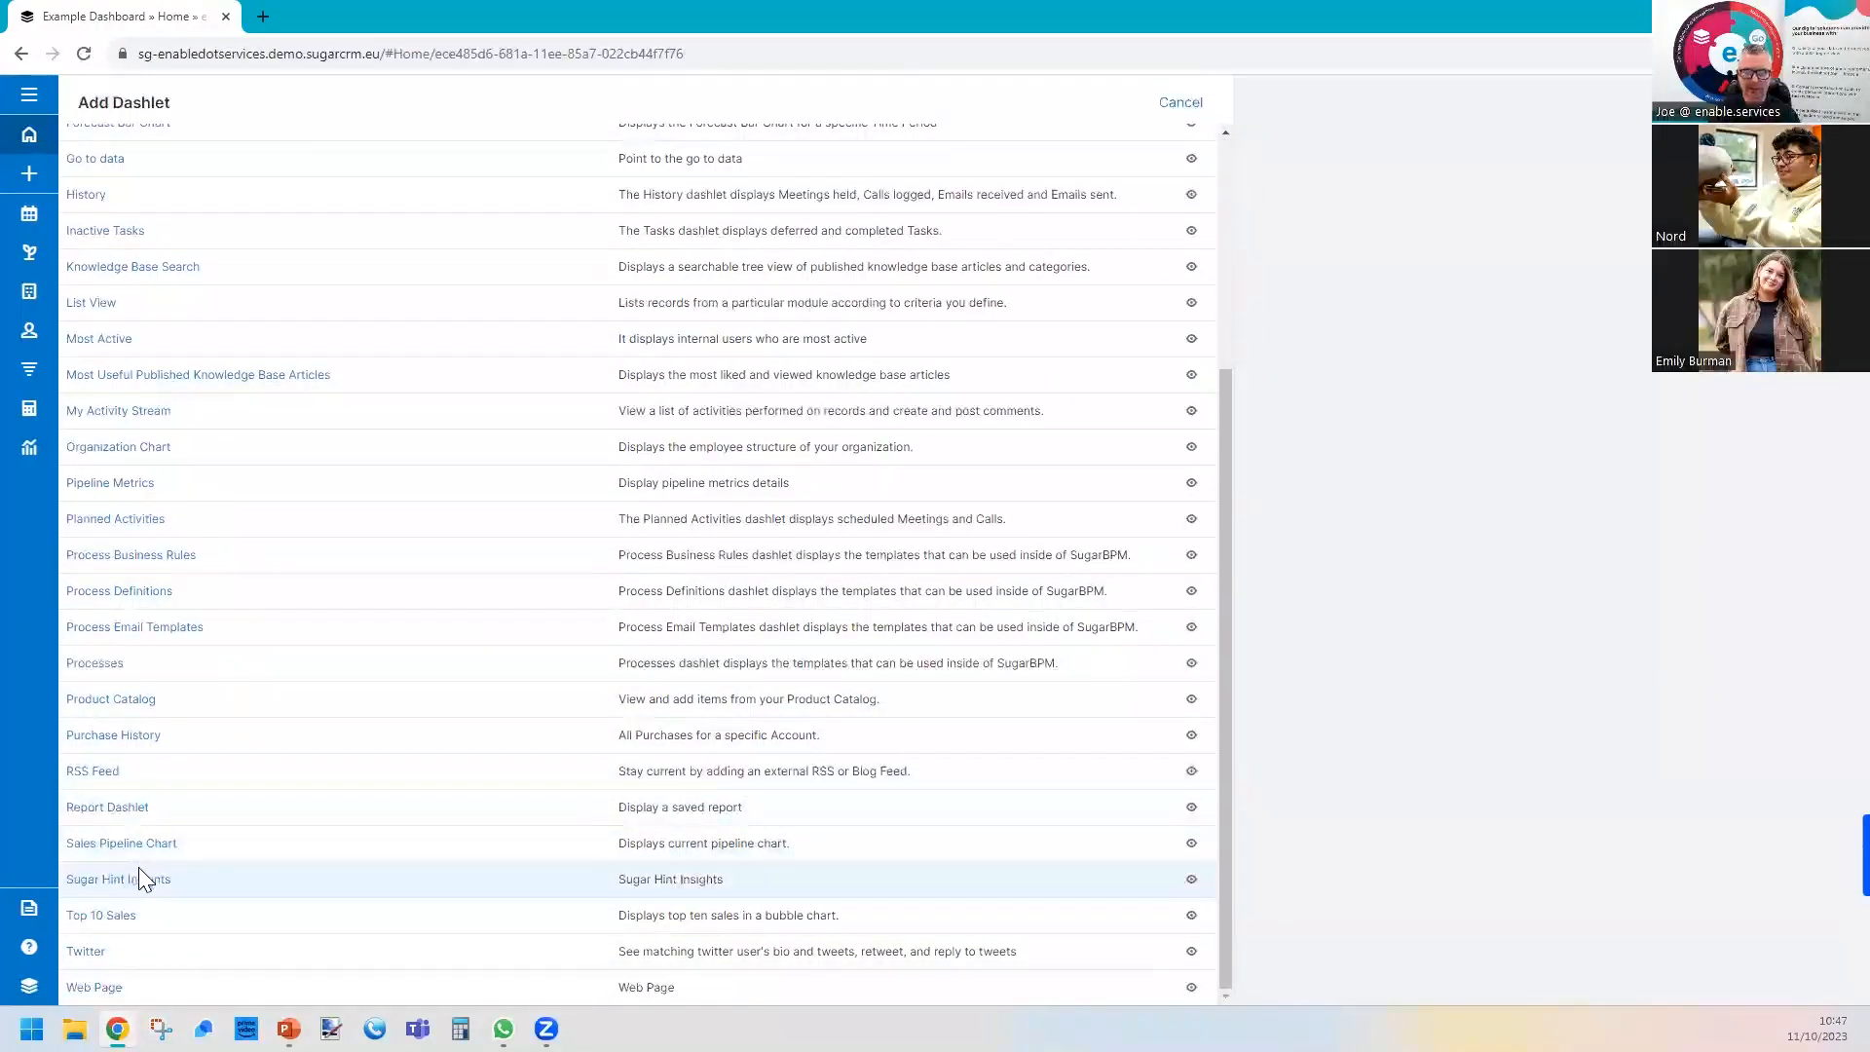
{"action": "left_click", "coordinate": [110, 808]}
{"action": "left_click", "coordinate": [173, 224]}
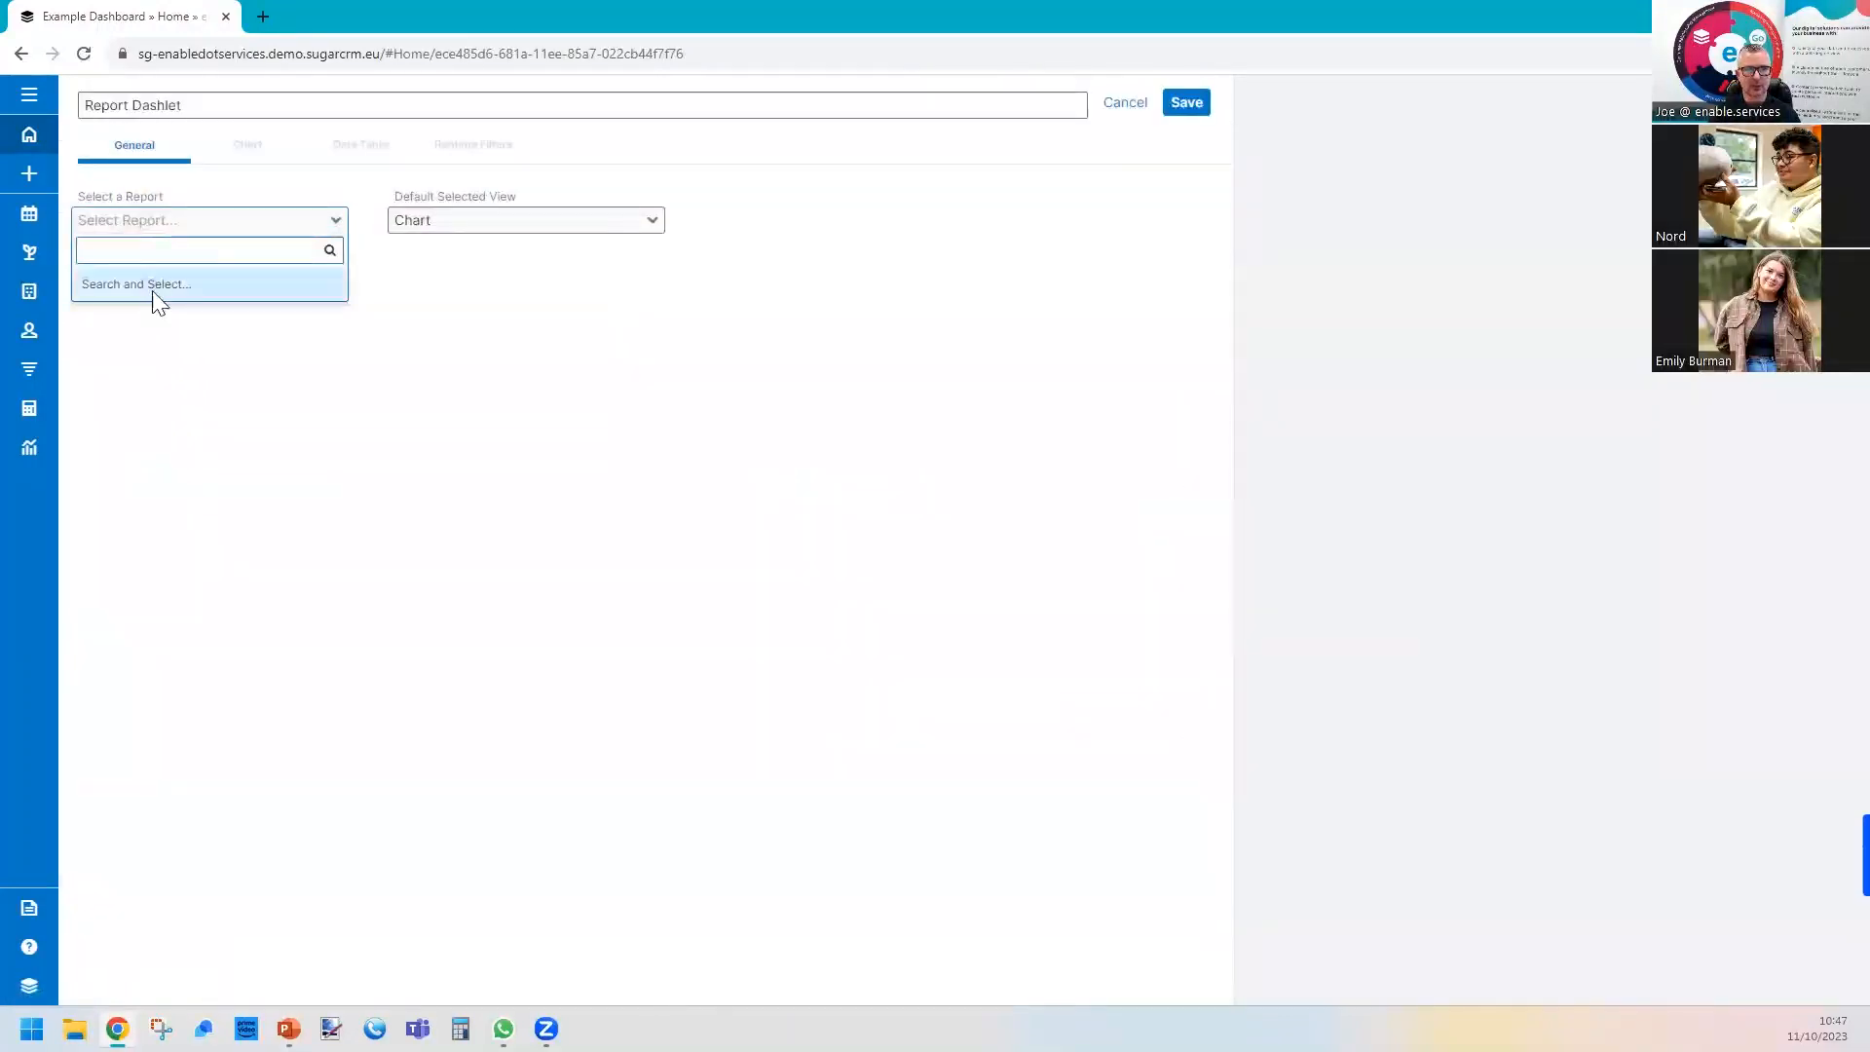
{"action": "left_click", "coordinate": [154, 288]}
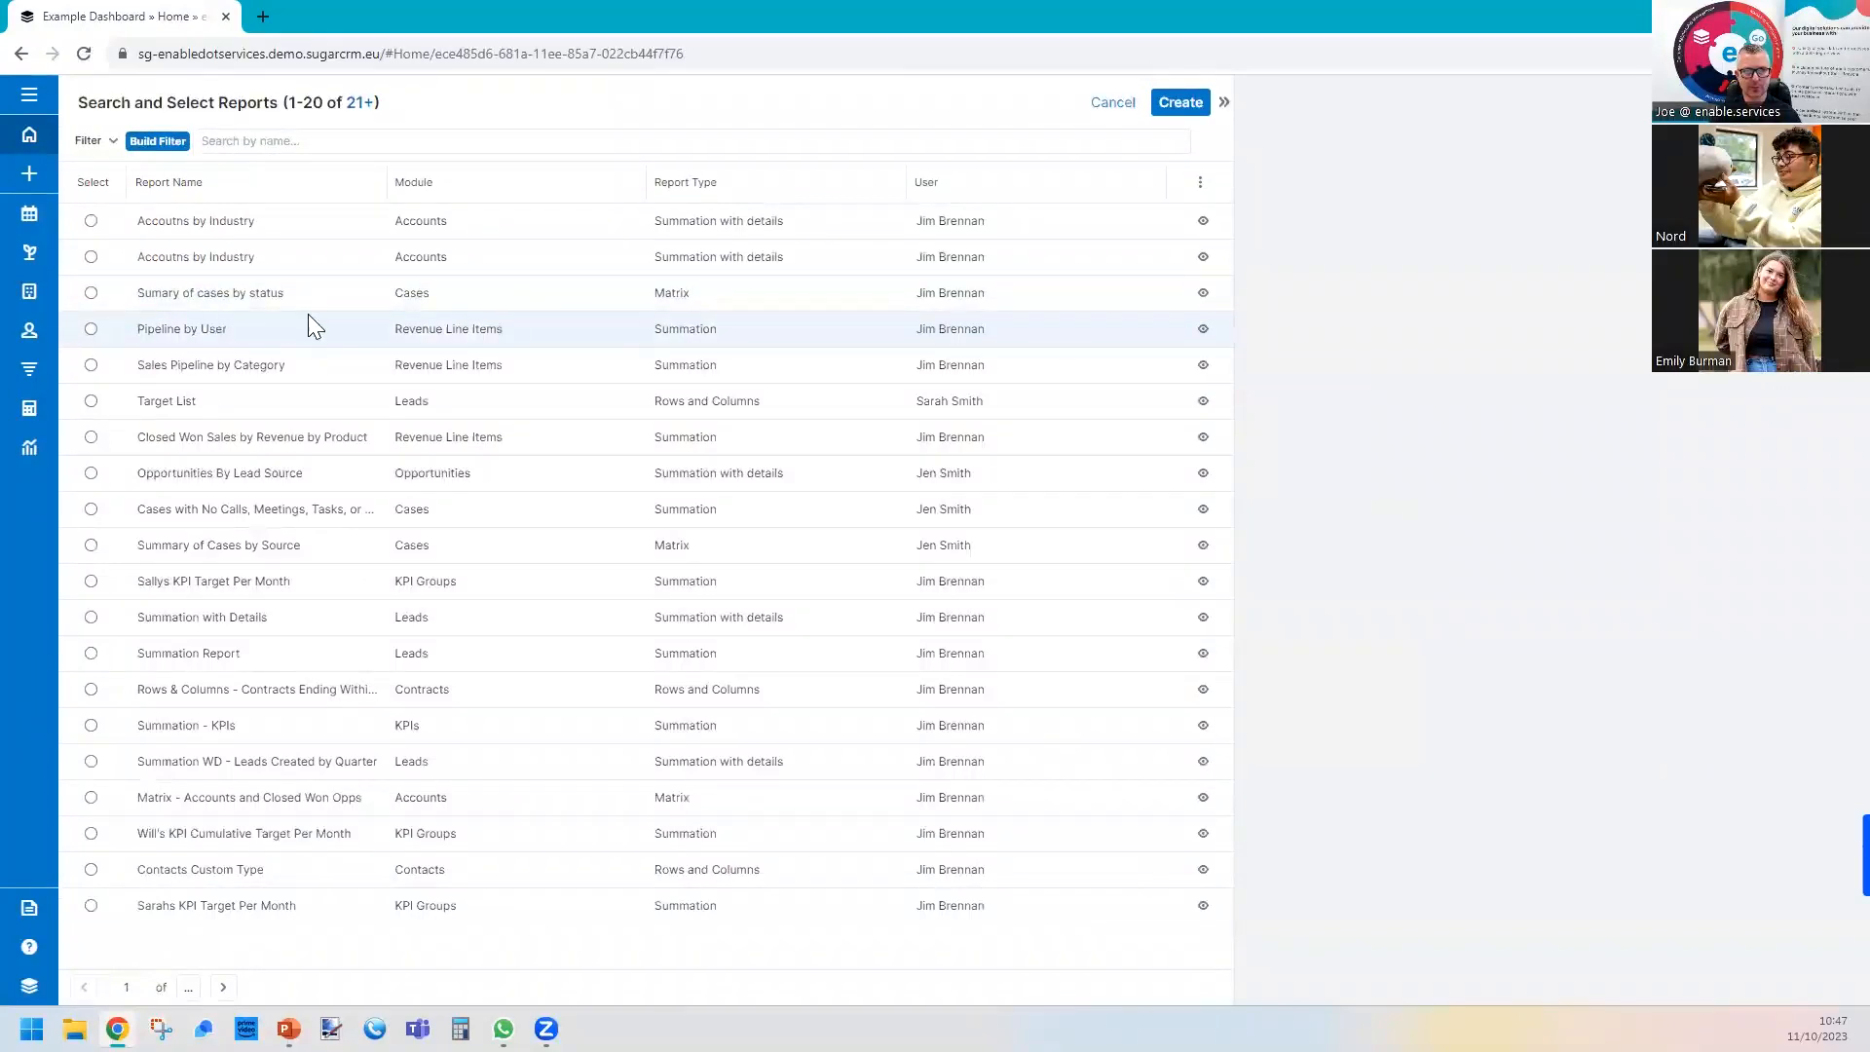
{"action": "left_click", "coordinate": [214, 294]}
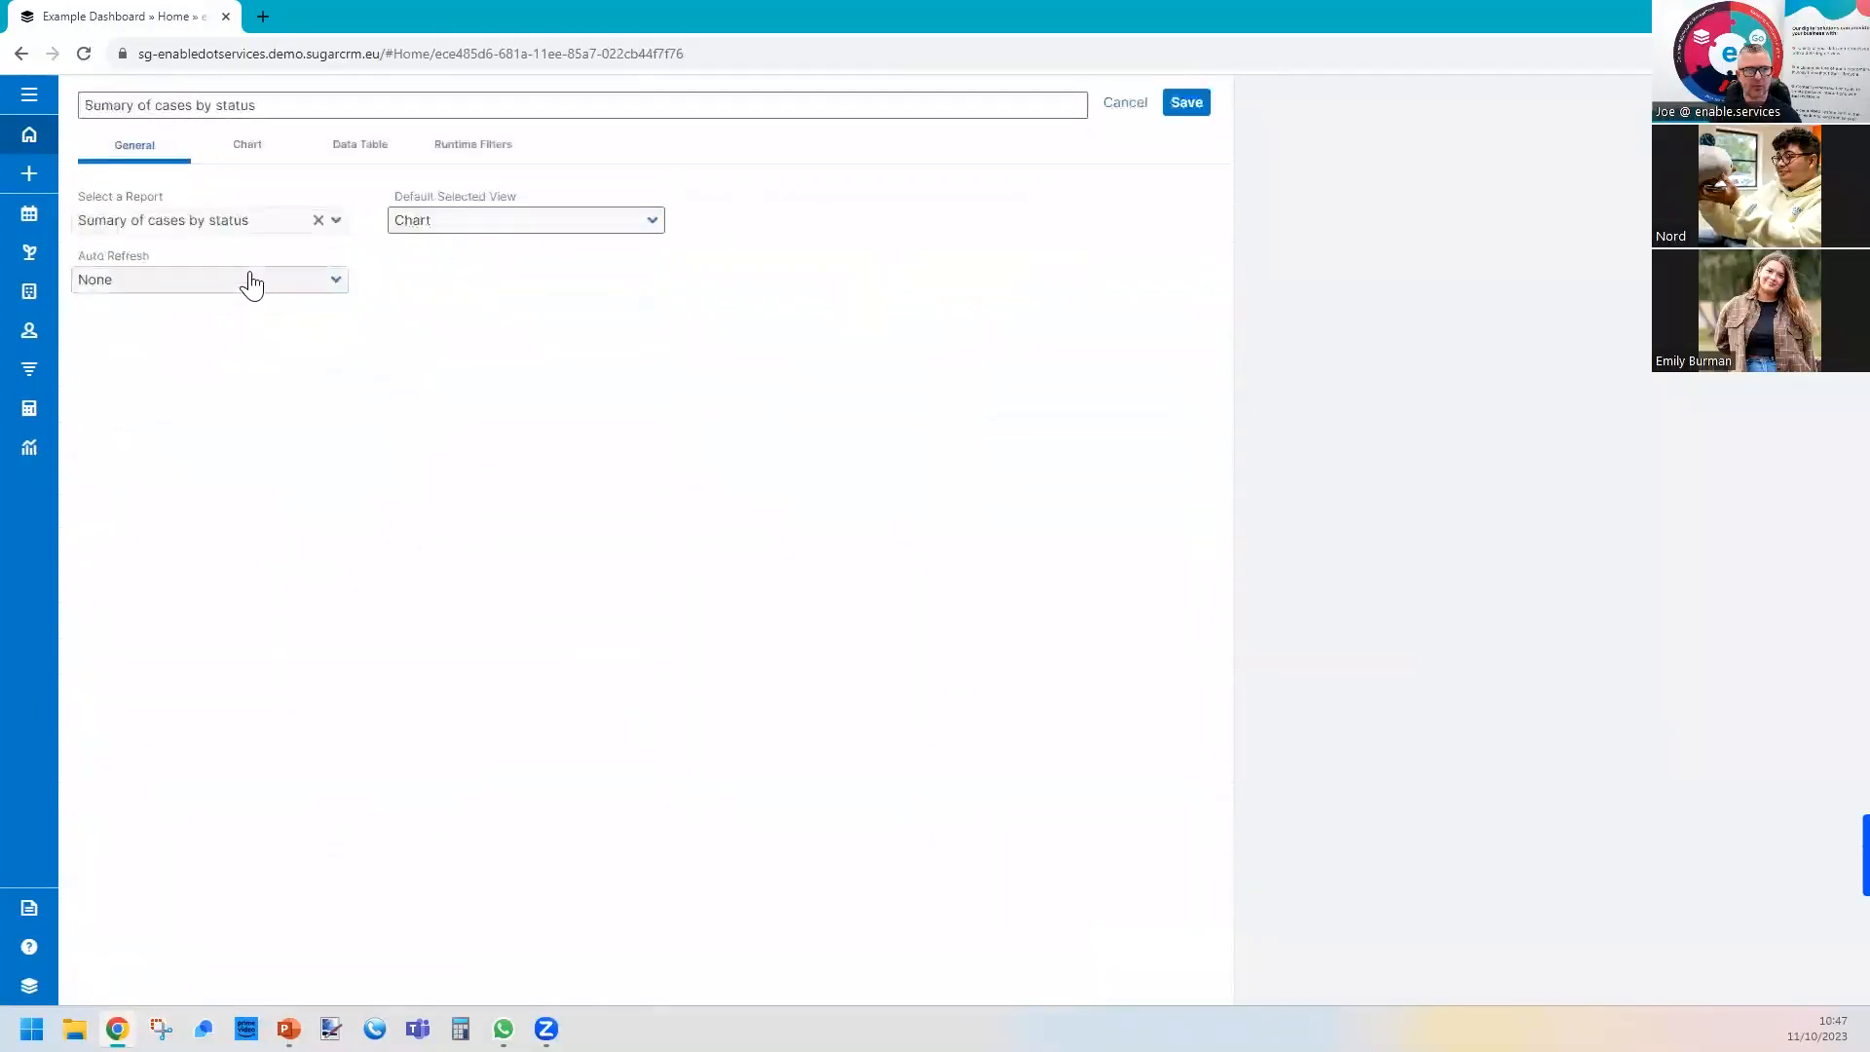
Set the default view of the "Sumary of cases by status" dashlet to Data Table.
{"action": "left_click", "coordinate": [255, 156]}
{"action": "left_click", "coordinate": [136, 145]}
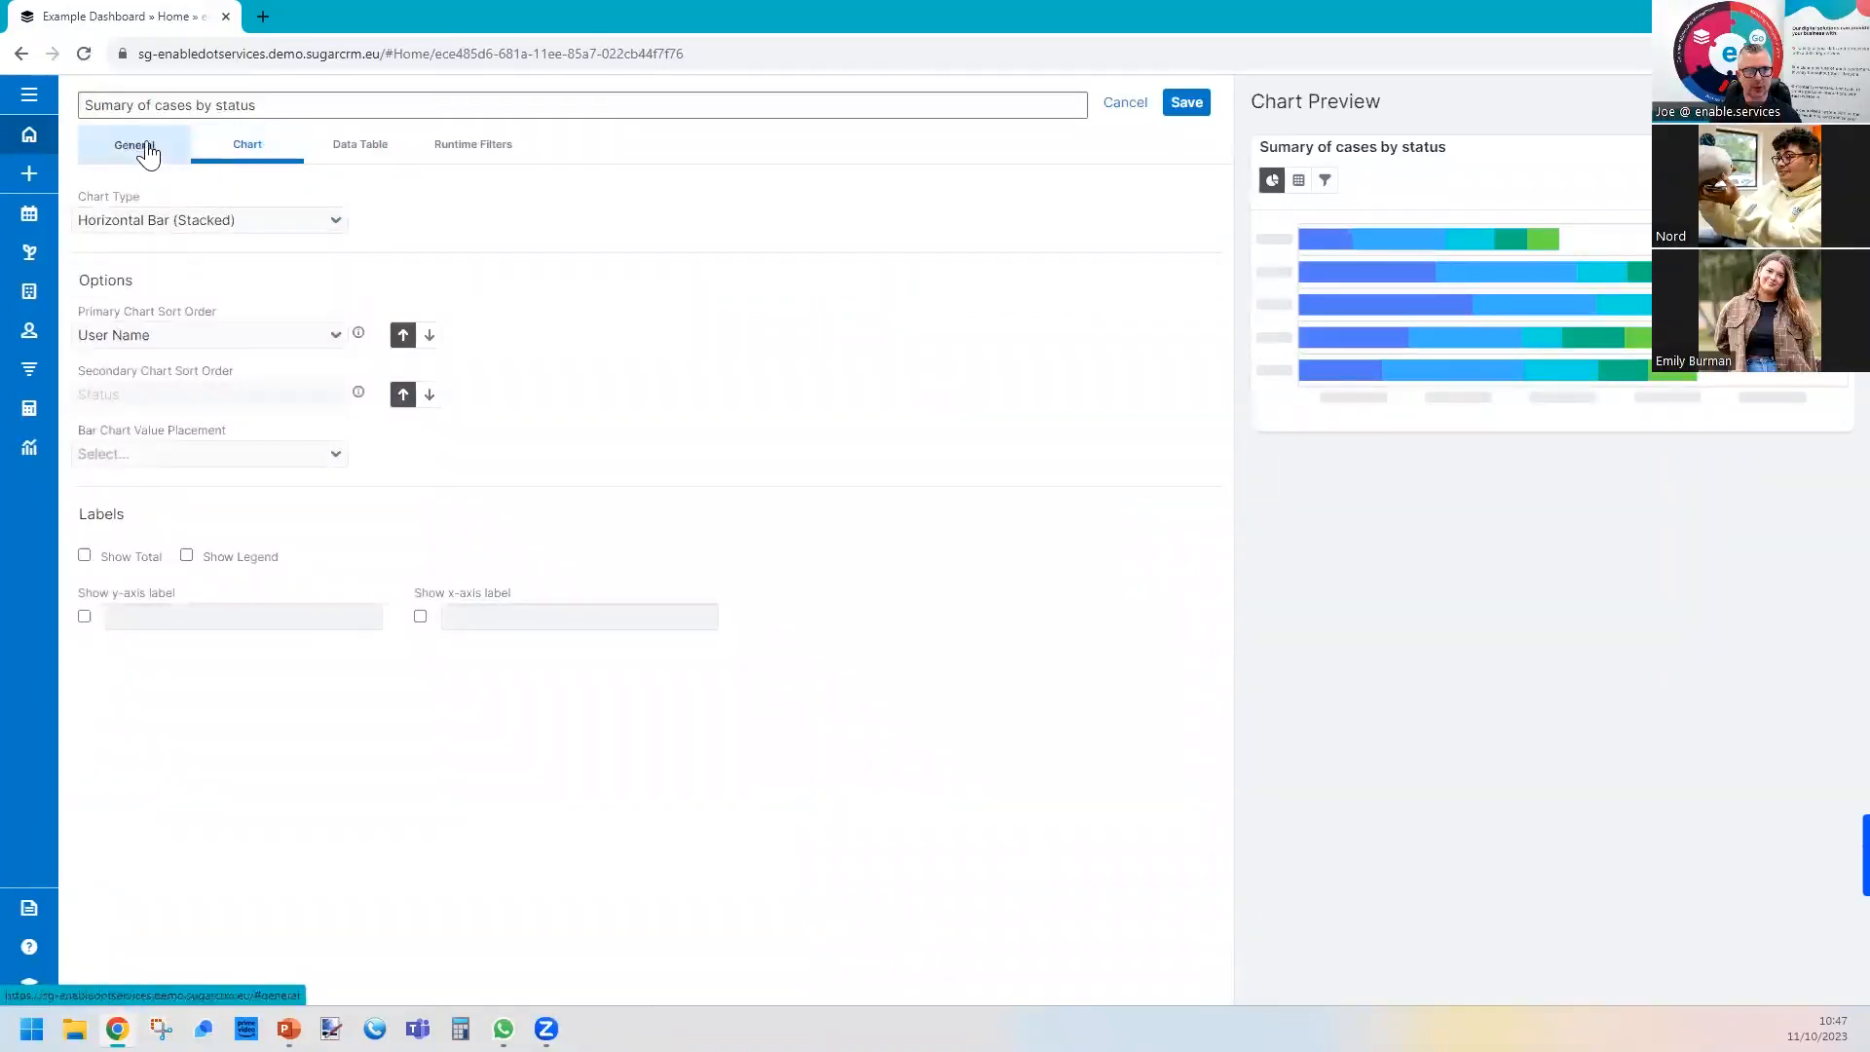
{"action": "left_click", "coordinate": [652, 222]}
{"action": "left_click", "coordinate": [519, 292]}
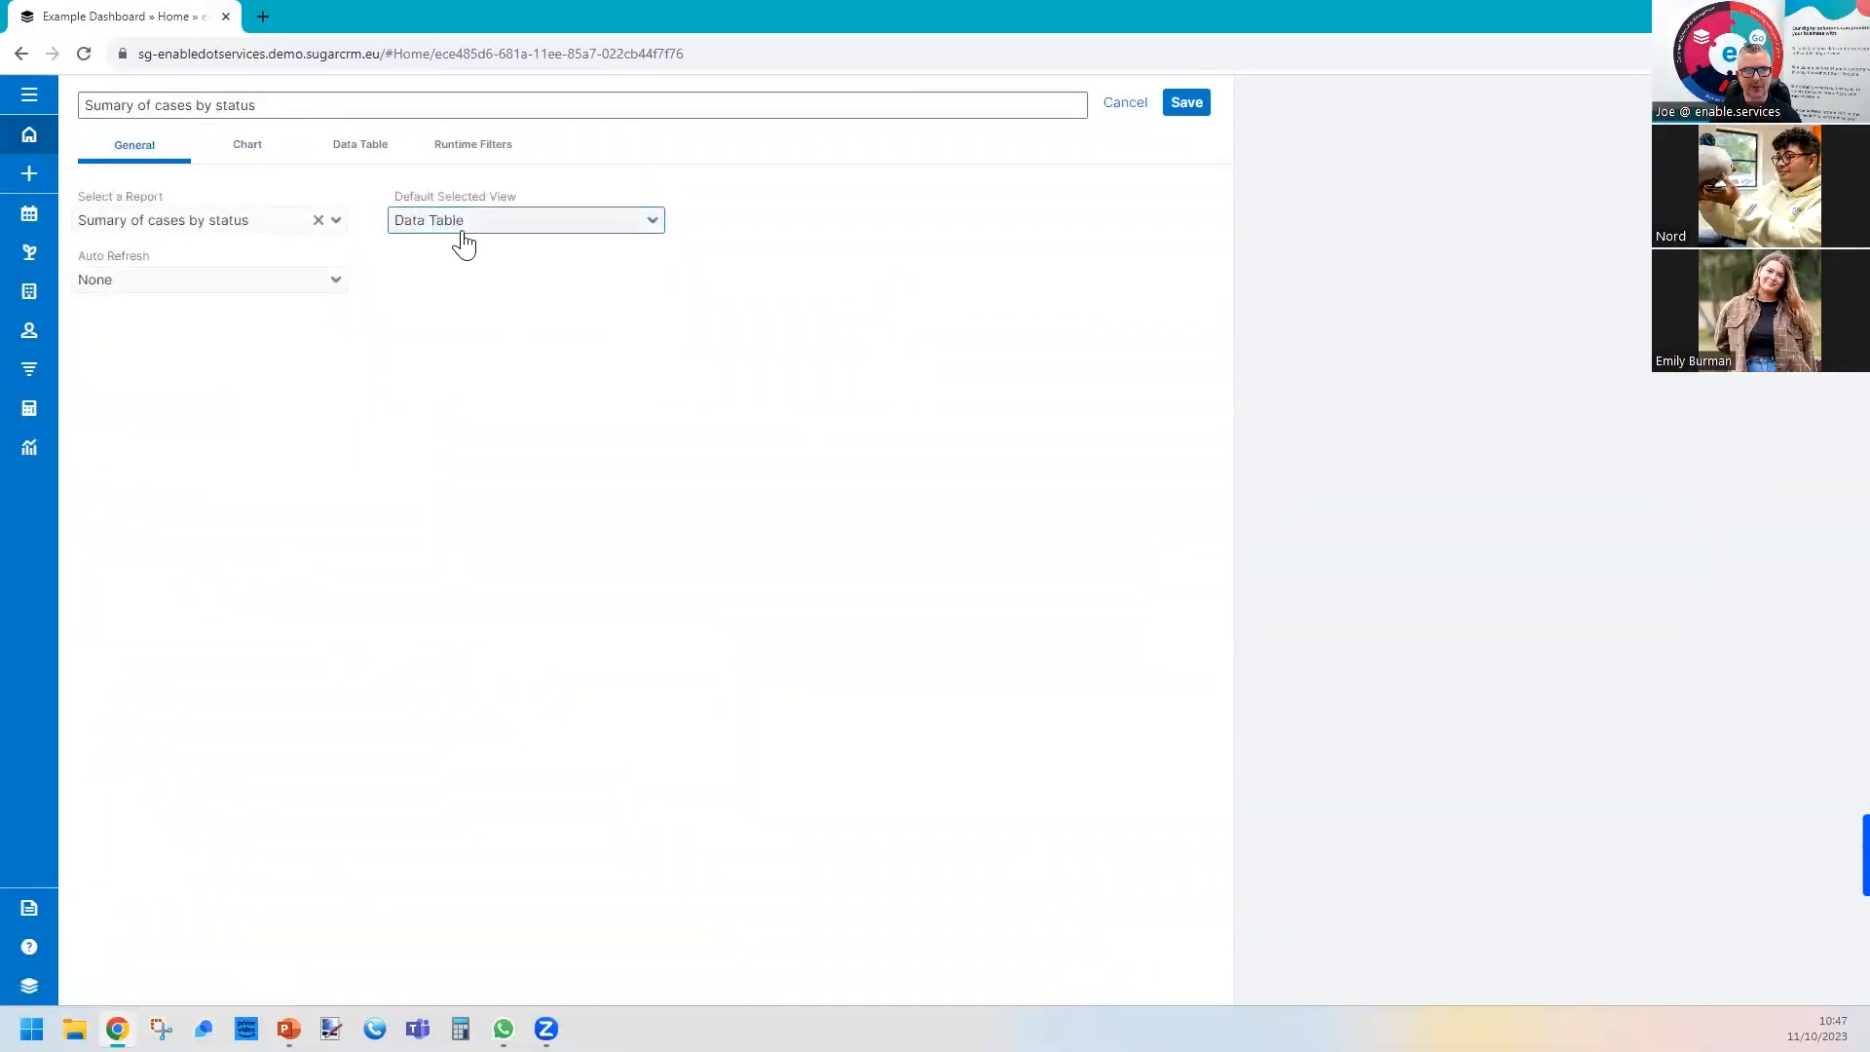
Turn on the total, legend, User Name y-axis label and Count x-axis label for the cases dashlet's chart.
{"action": "left_click", "coordinate": [239, 158]}
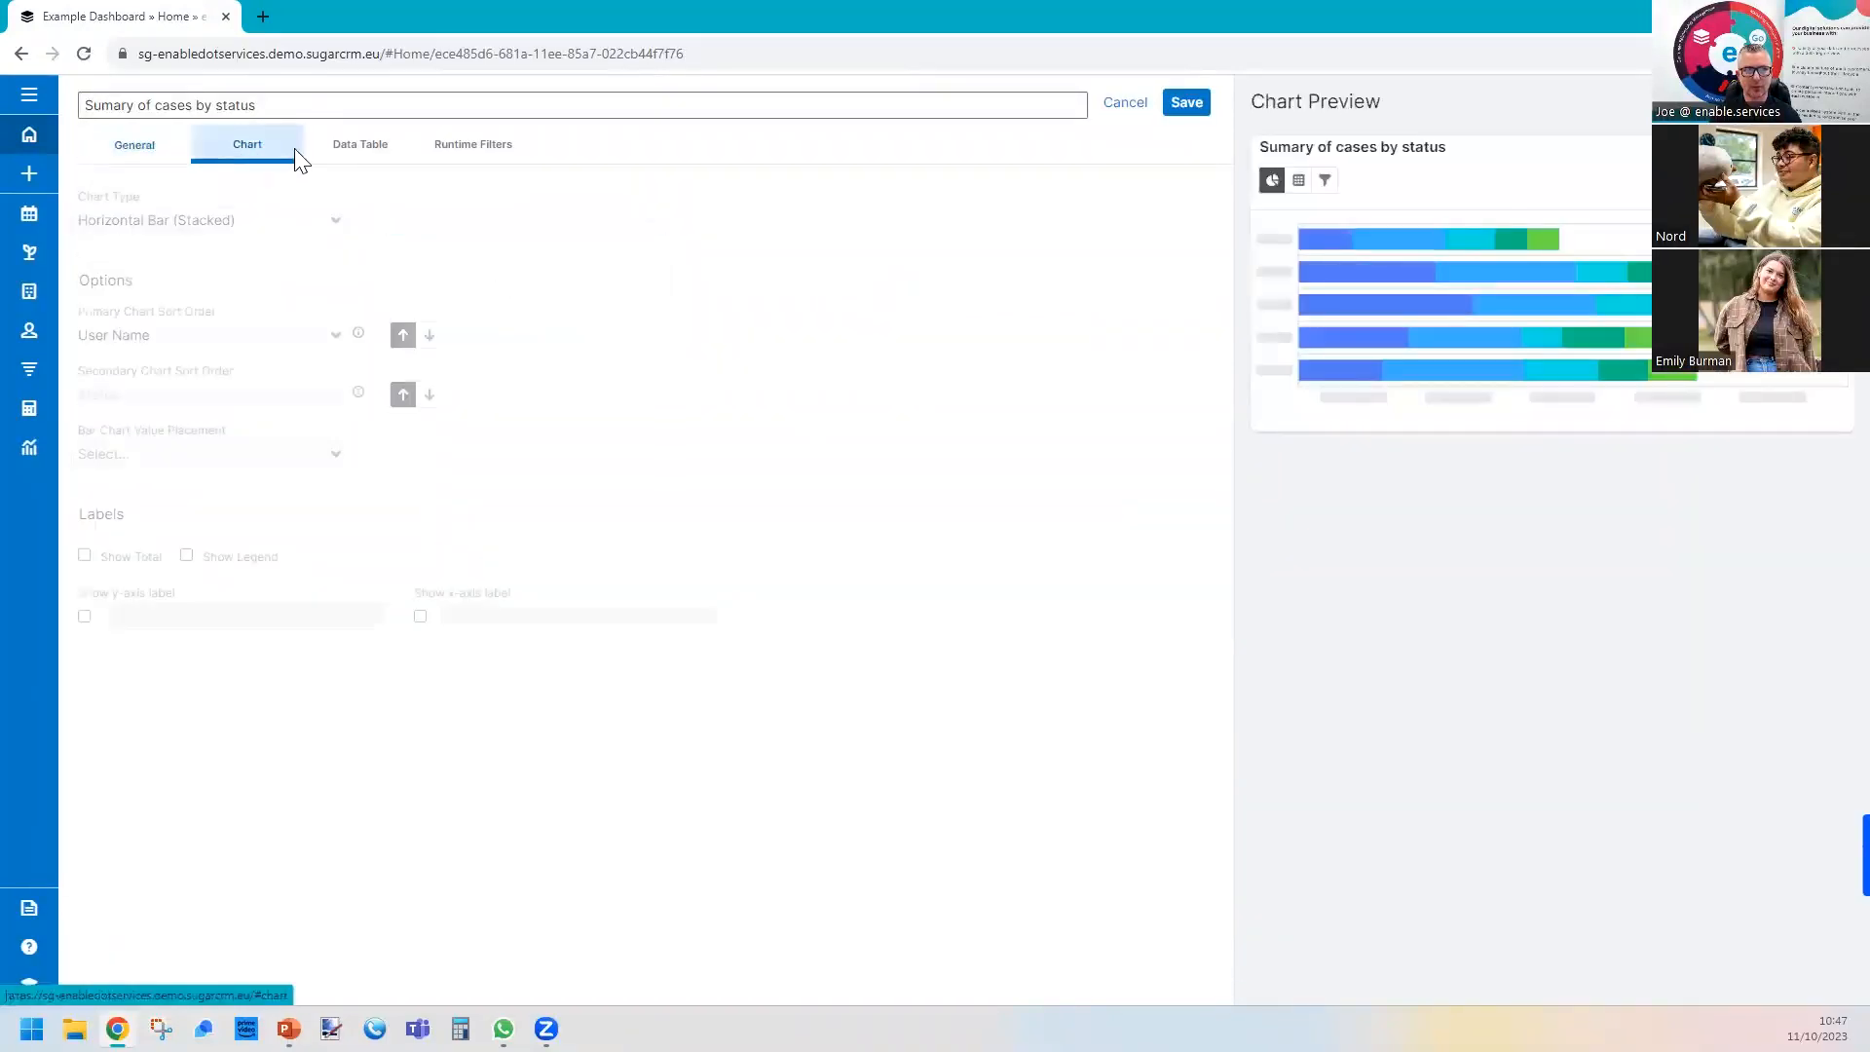
{"action": "left_click", "coordinate": [83, 555]}
{"action": "left_click", "coordinate": [186, 555]}
{"action": "left_click", "coordinate": [85, 616]}
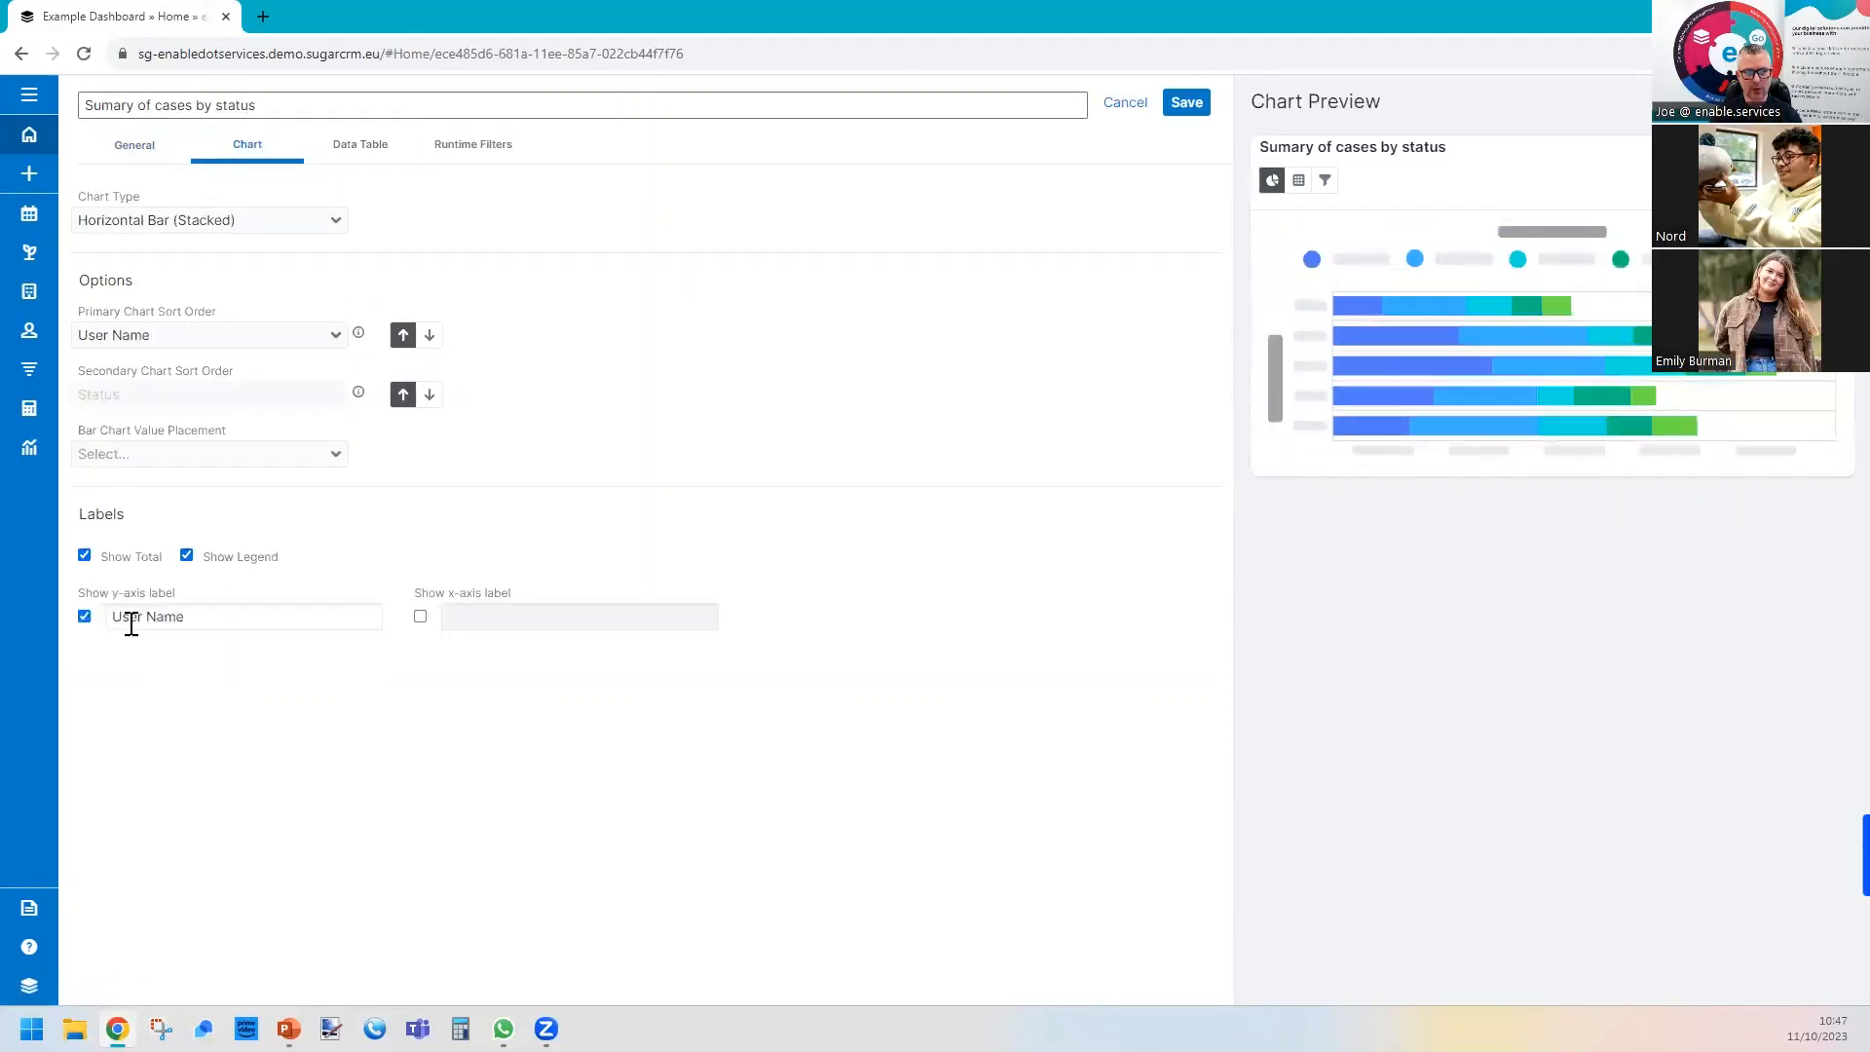
{"action": "left_click", "coordinate": [421, 616]}
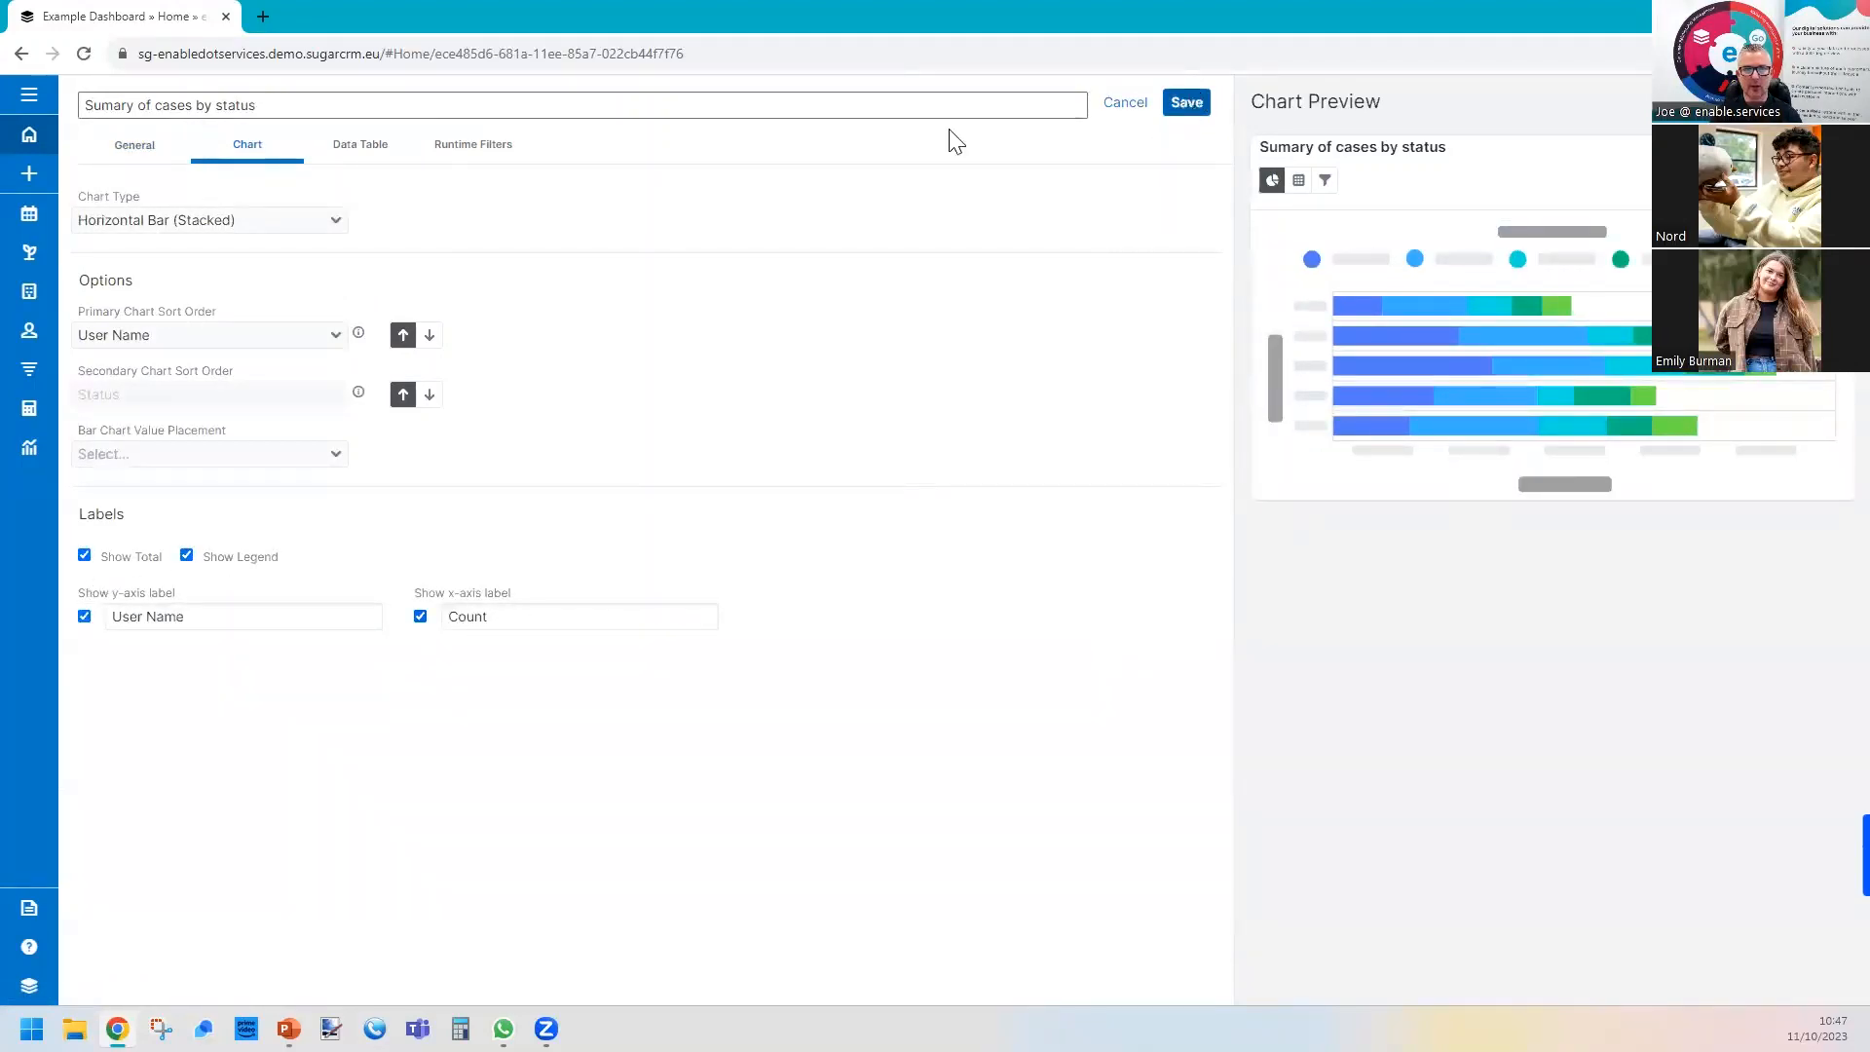
Save the cases dashlet, then resize it to about a third of the dashboard width and make it taller, beneath "Accoutns by Industry".
{"action": "left_click", "coordinate": [1185, 105]}
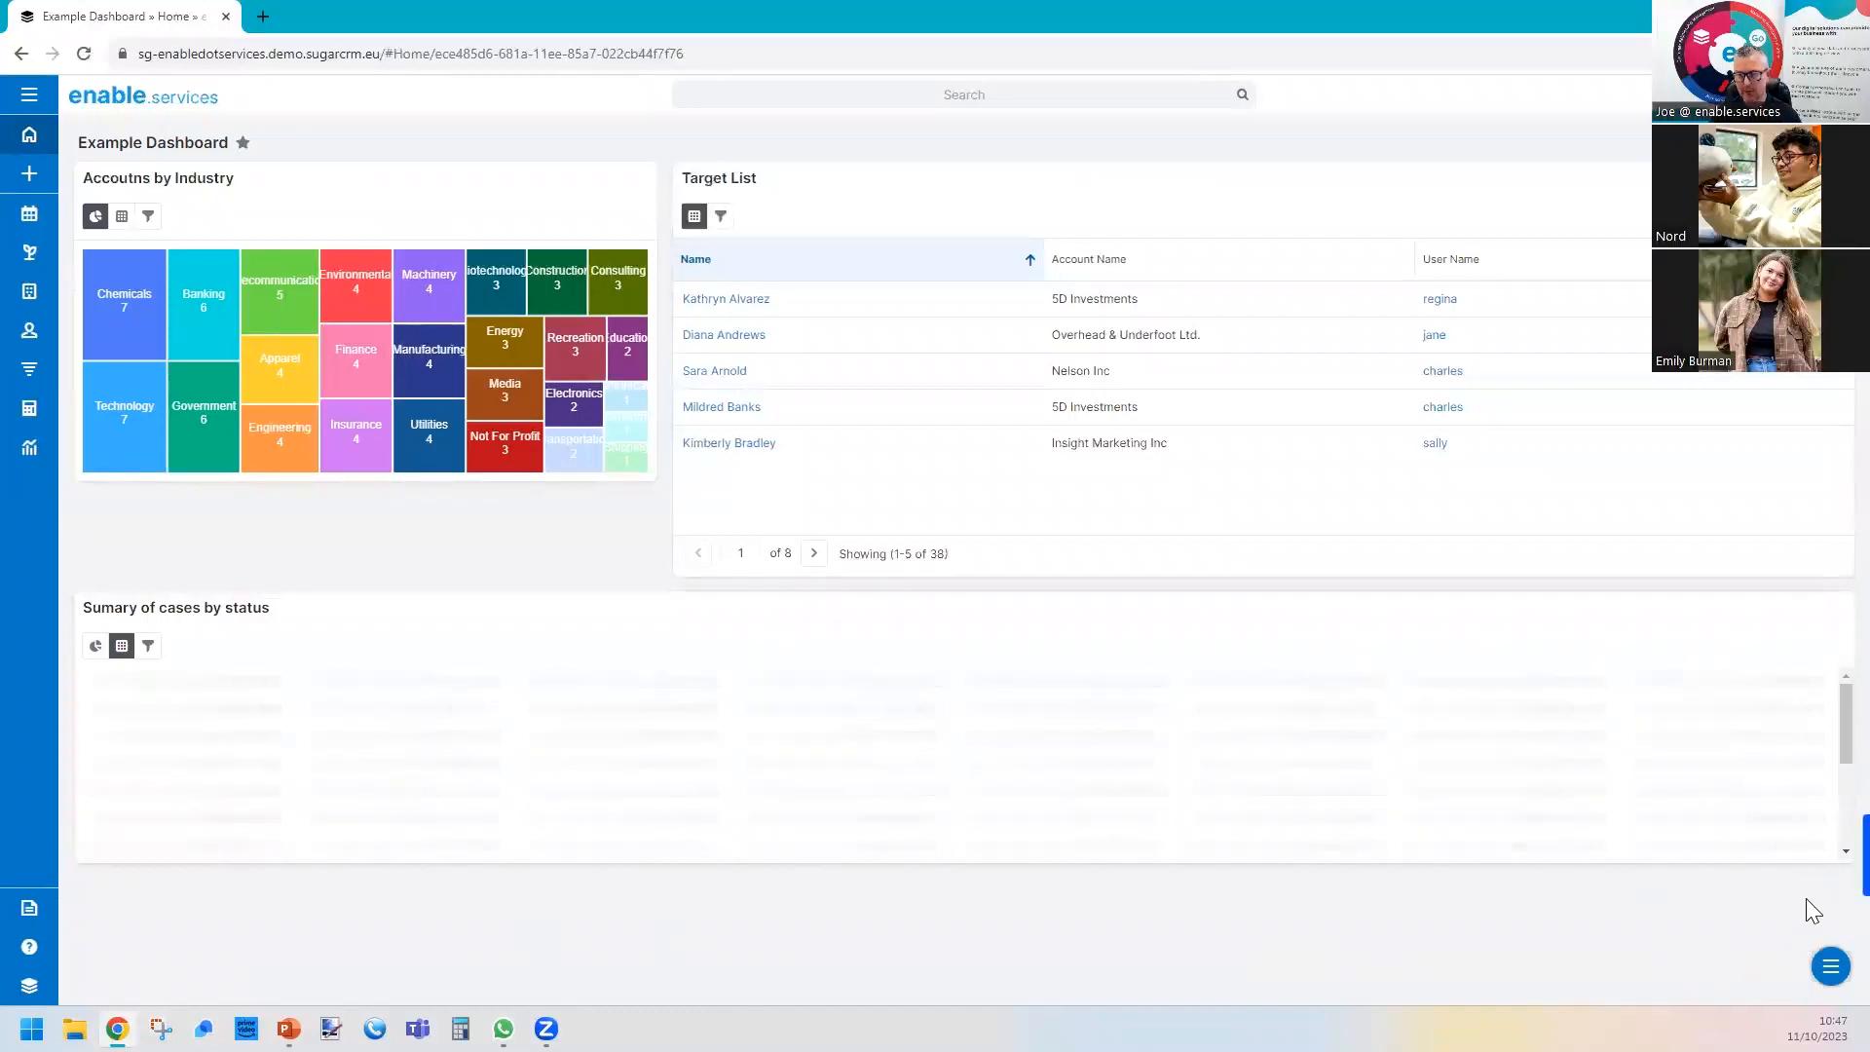
{"action": "left_click_drag", "start_coordinate": [1837, 858], "coordinate": [672, 955]}
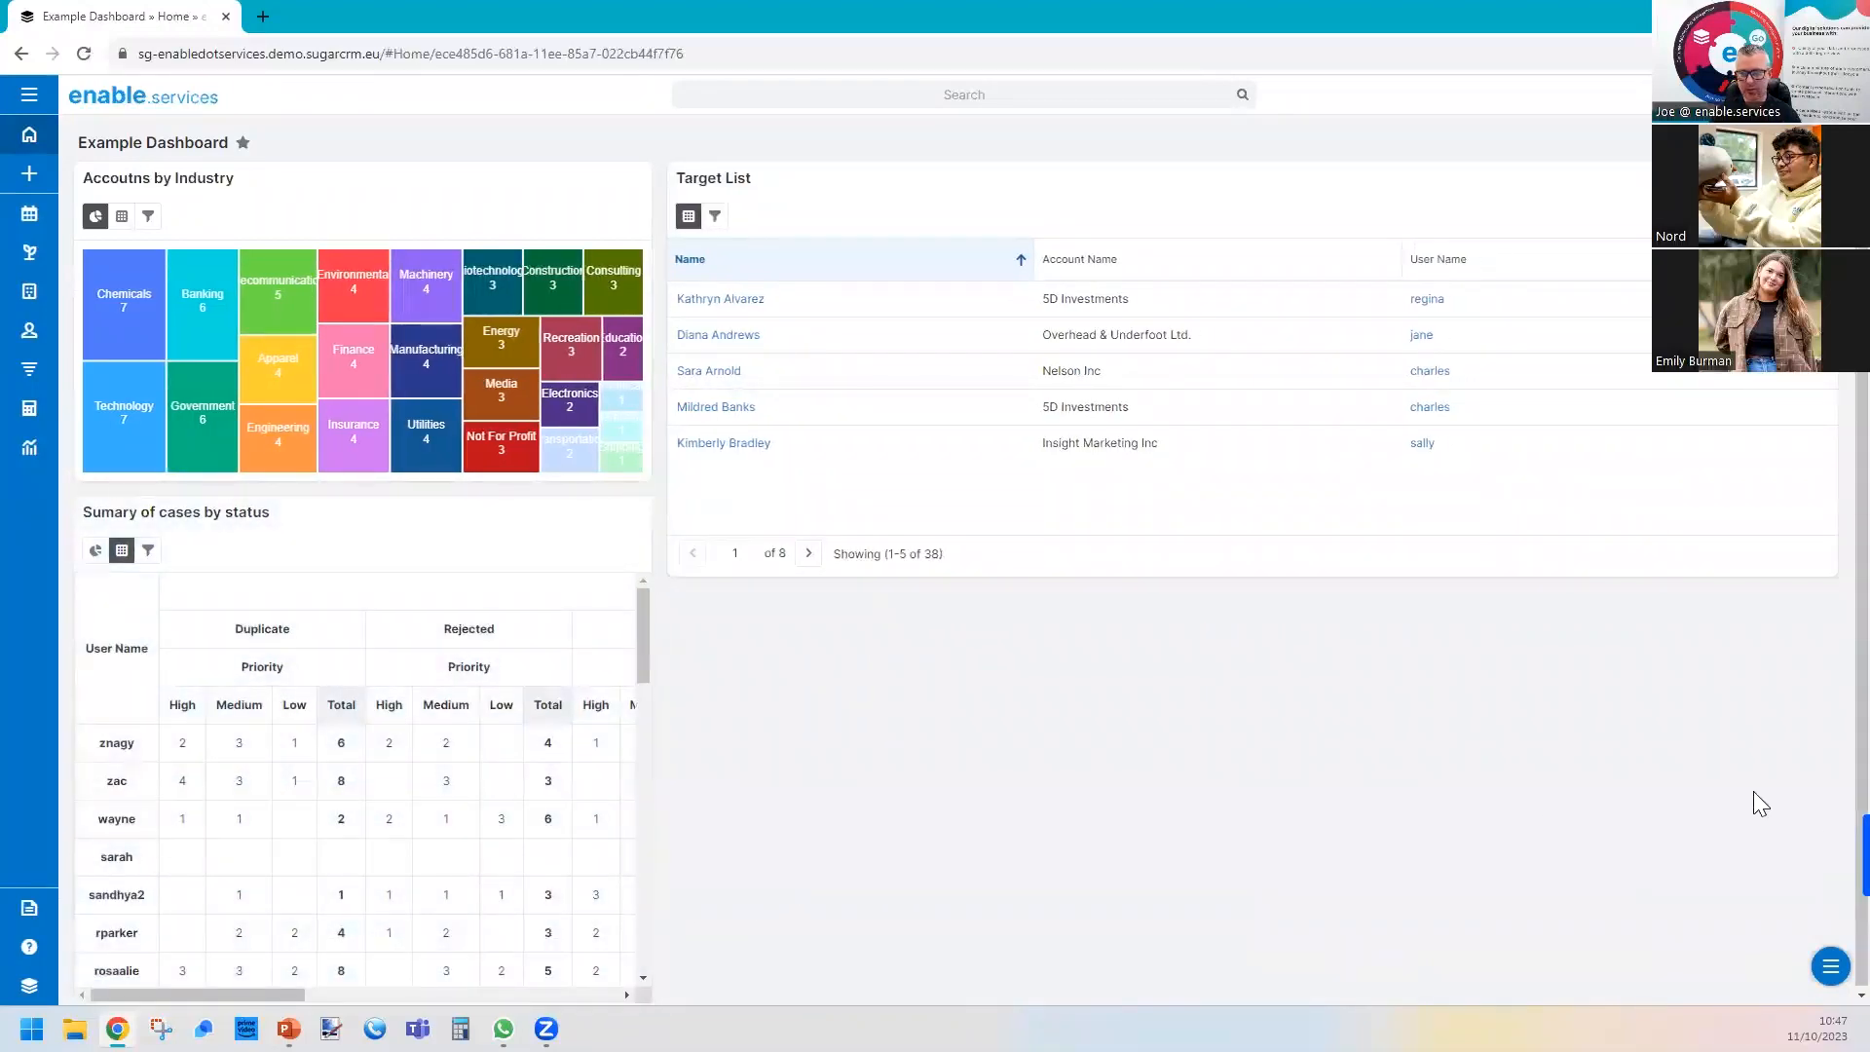
Add a fourth report dashlet for the "Pipeline by User" report and set its auto refresh to Every 30 Minutes.
{"action": "mouse_move", "coordinate": [1831, 967]}
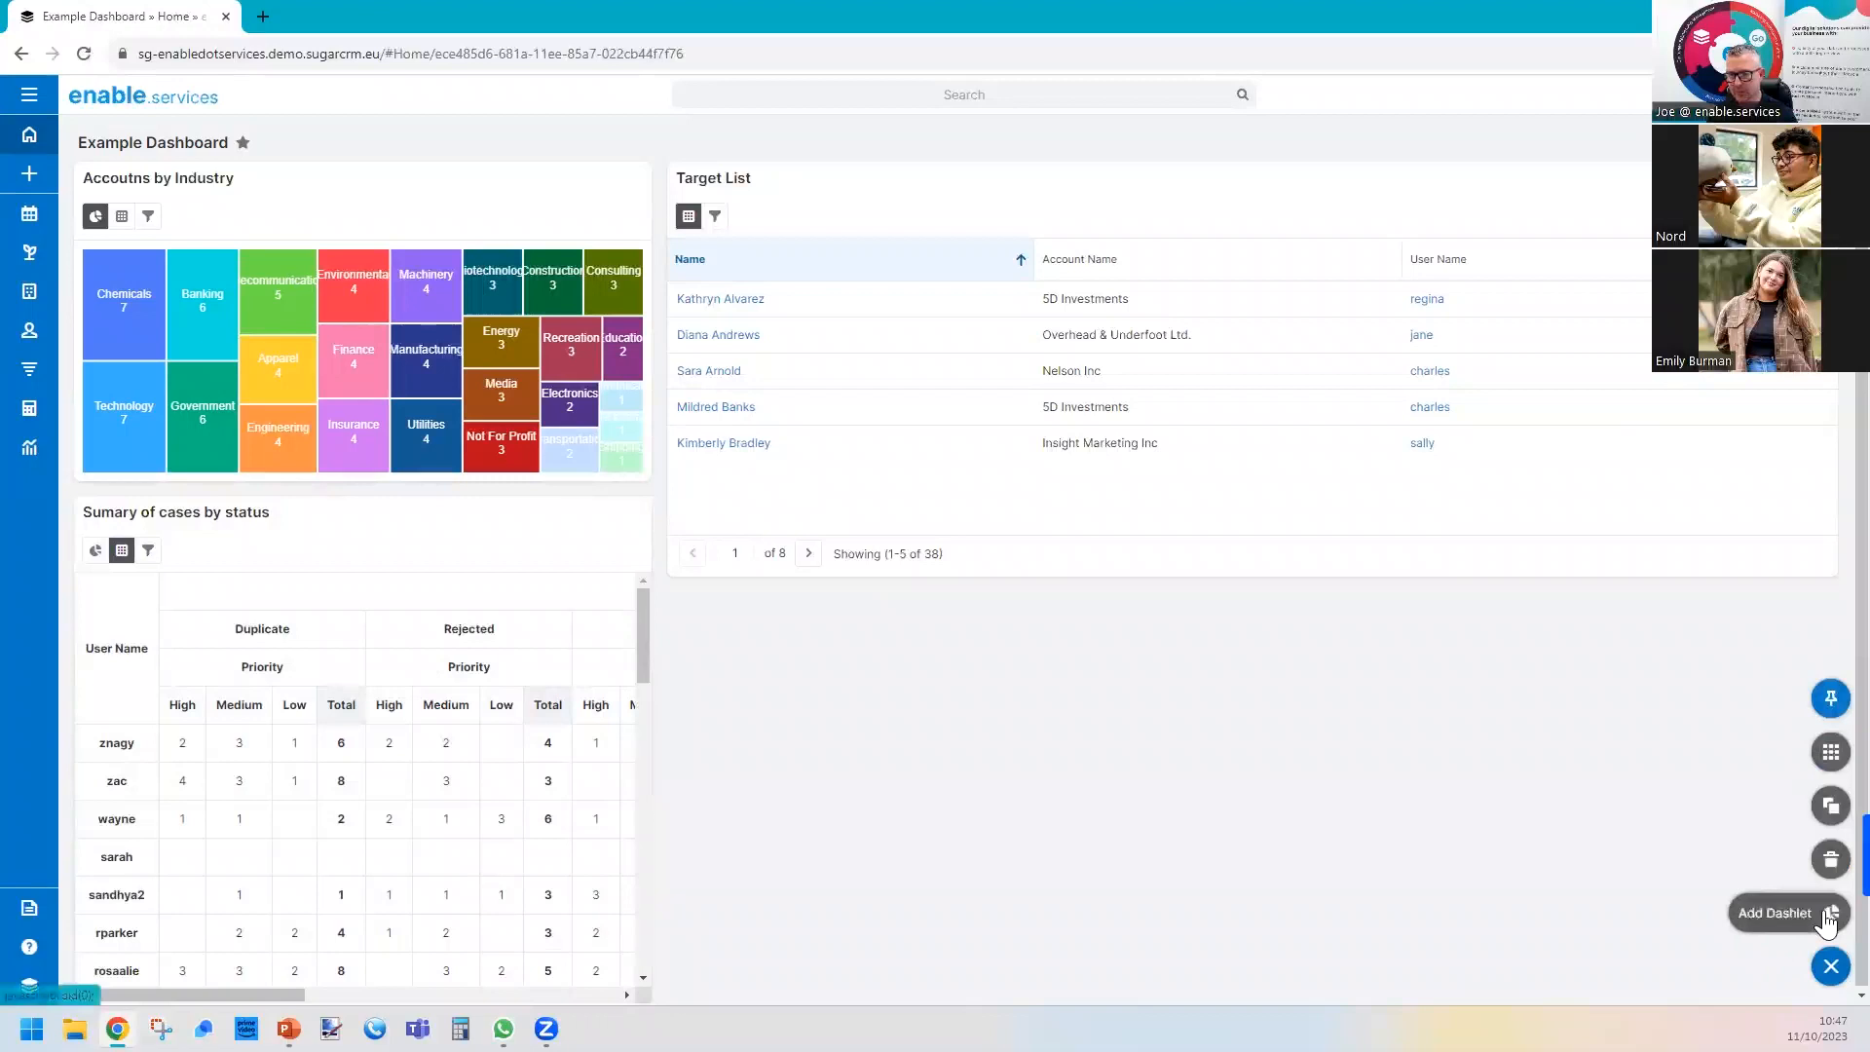
{"action": "left_click", "coordinate": [1831, 910]}
{"action": "scroll", "coordinate": [275, 572], "scroll_direction": "down", "scroll_amount": 4}
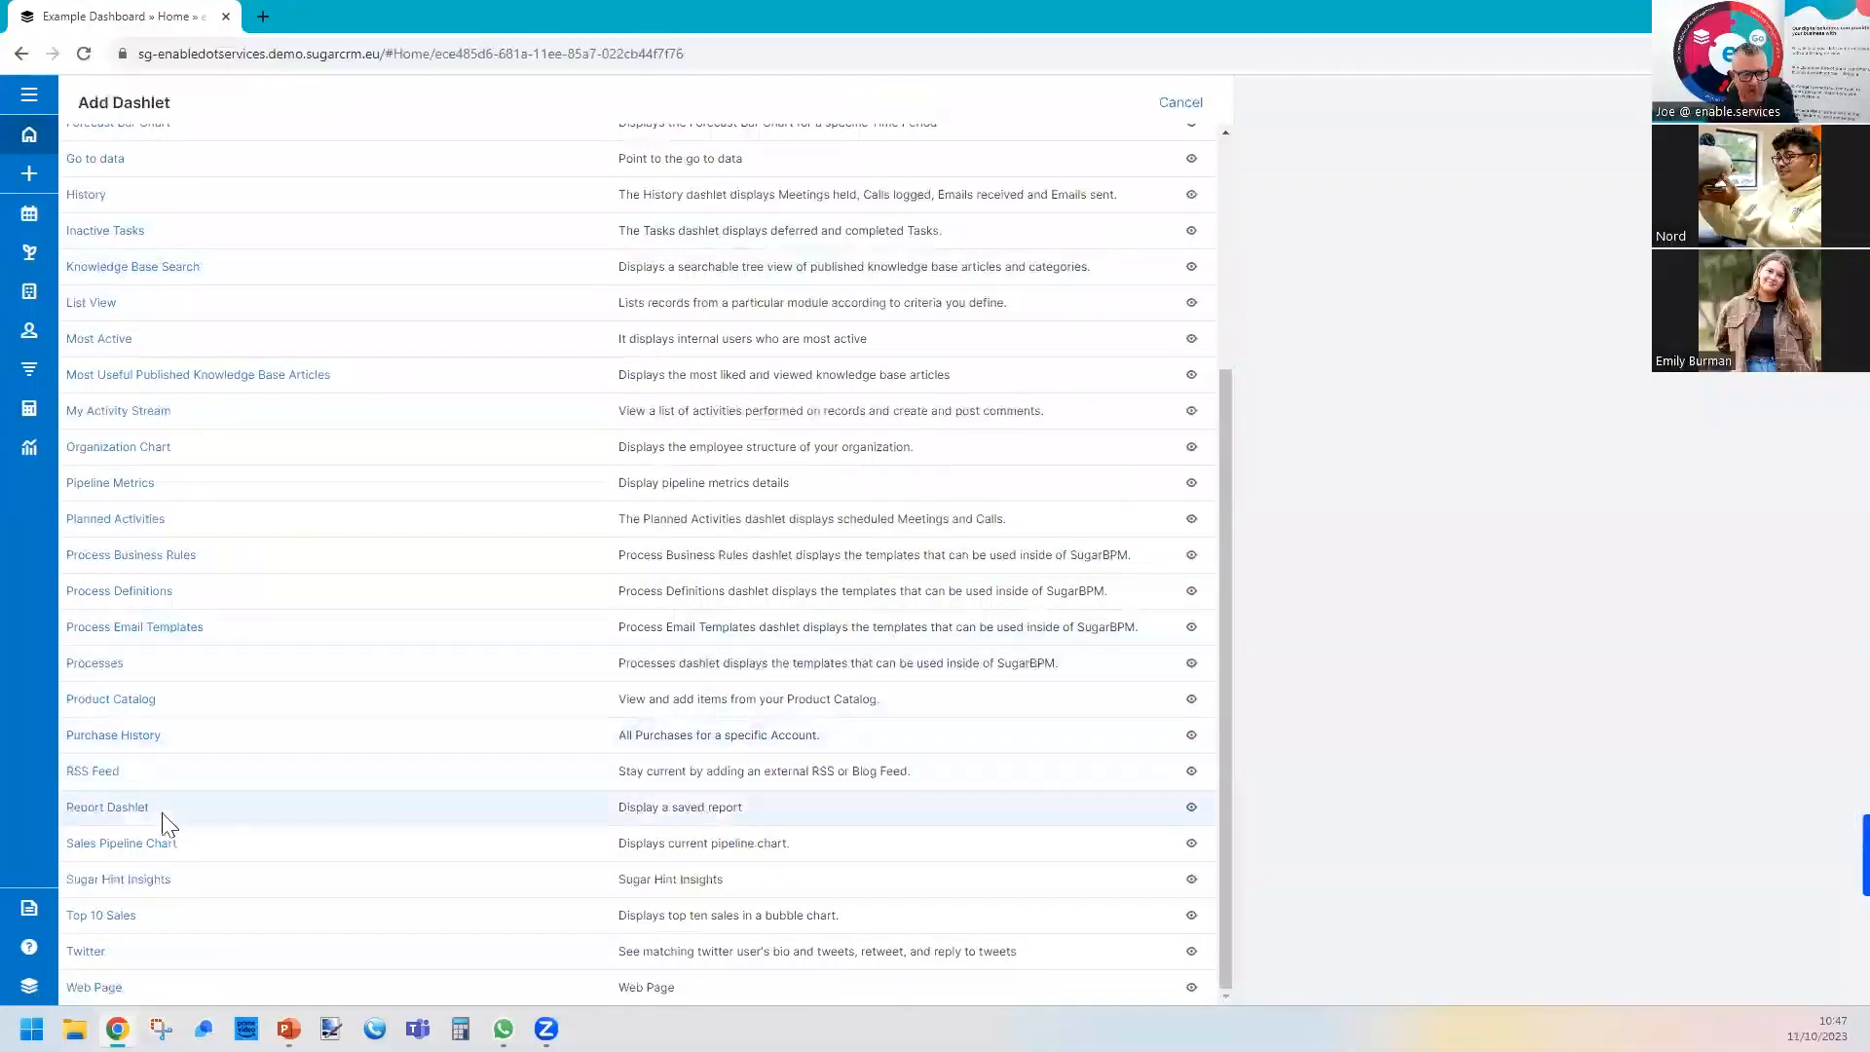
{"action": "left_click", "coordinate": [117, 814]}
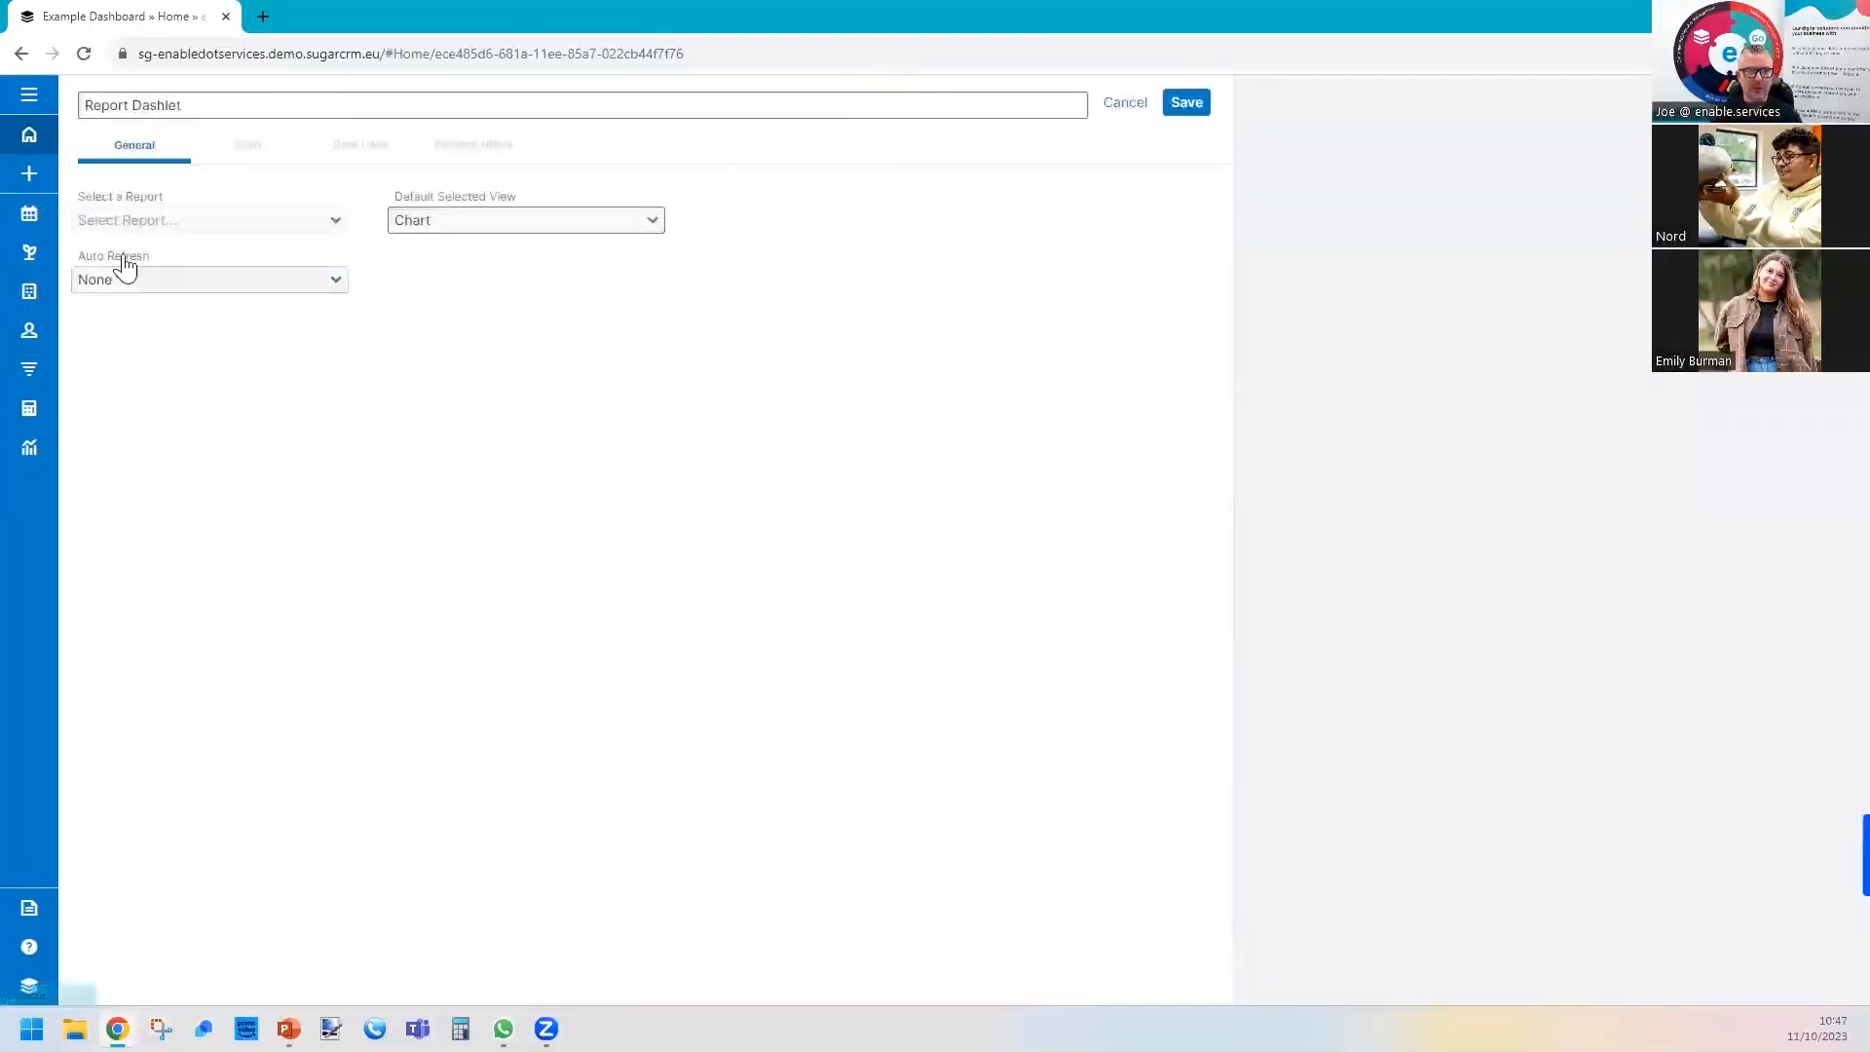
{"action": "left_click", "coordinate": [151, 239]}
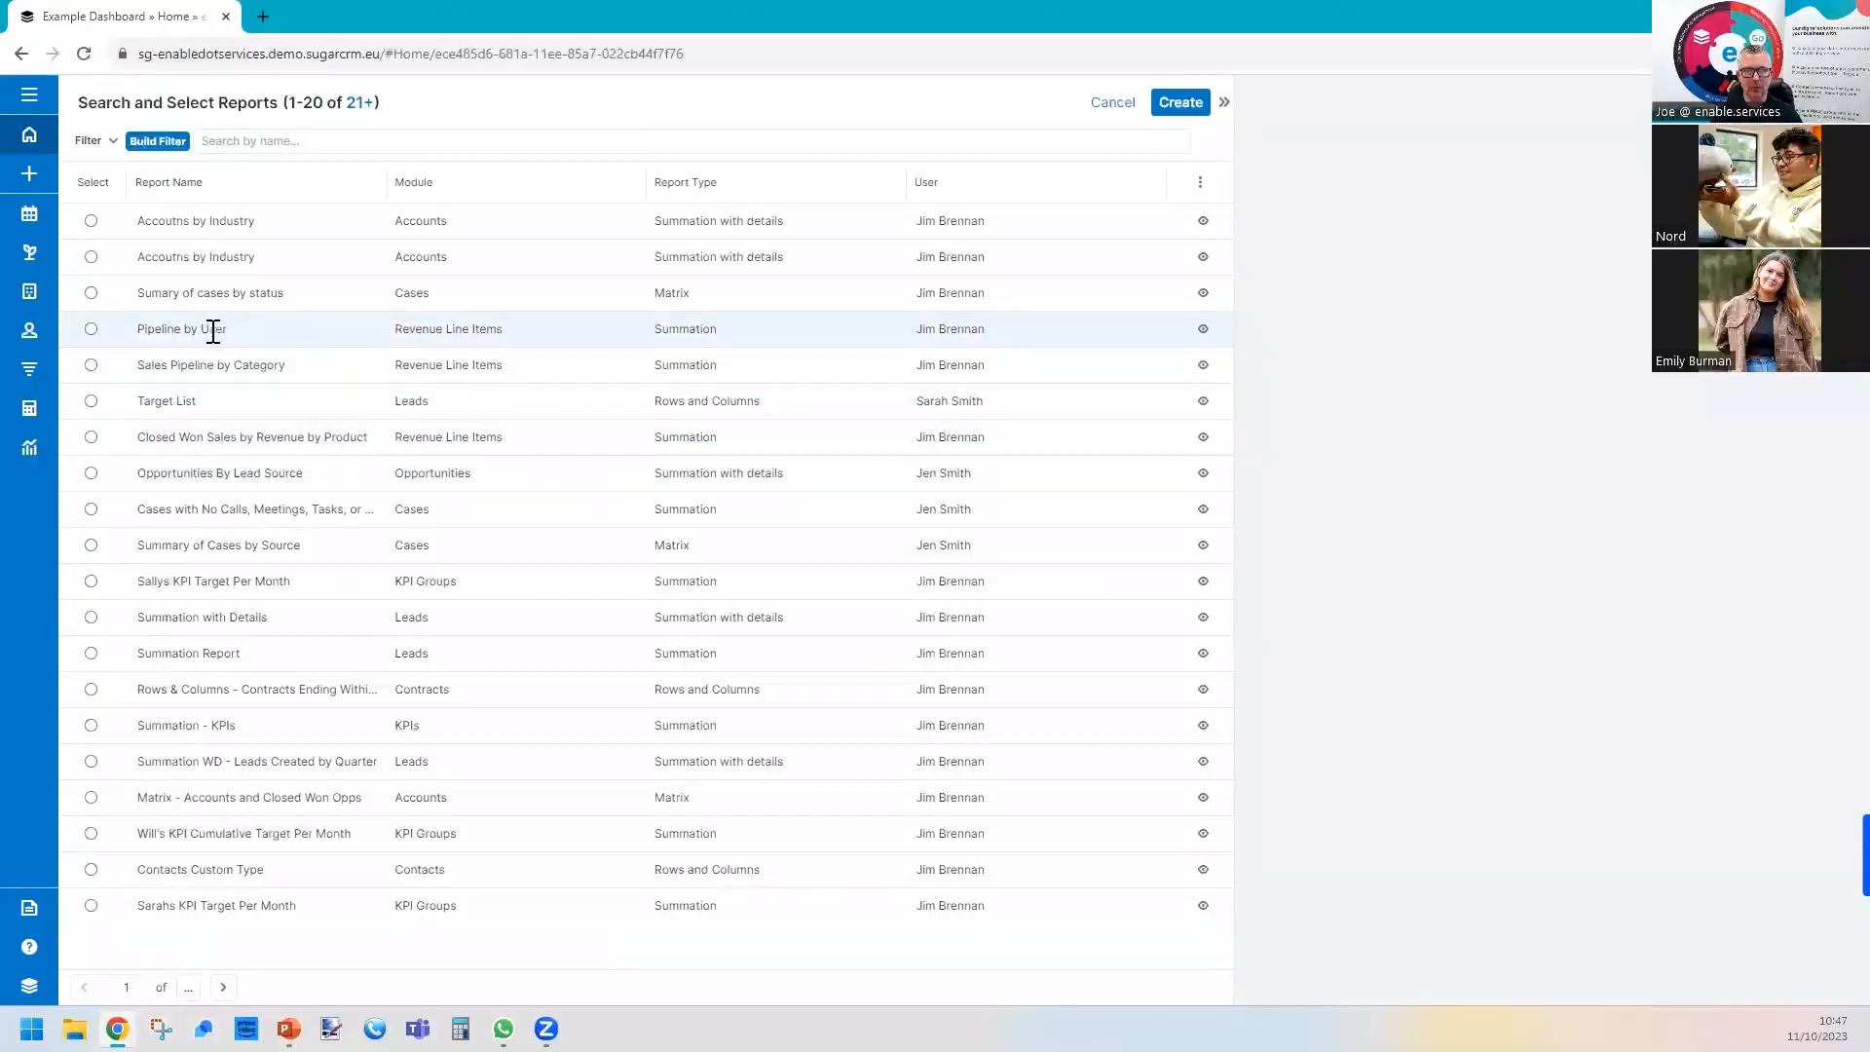
{"action": "left_click", "coordinate": [90, 329]}
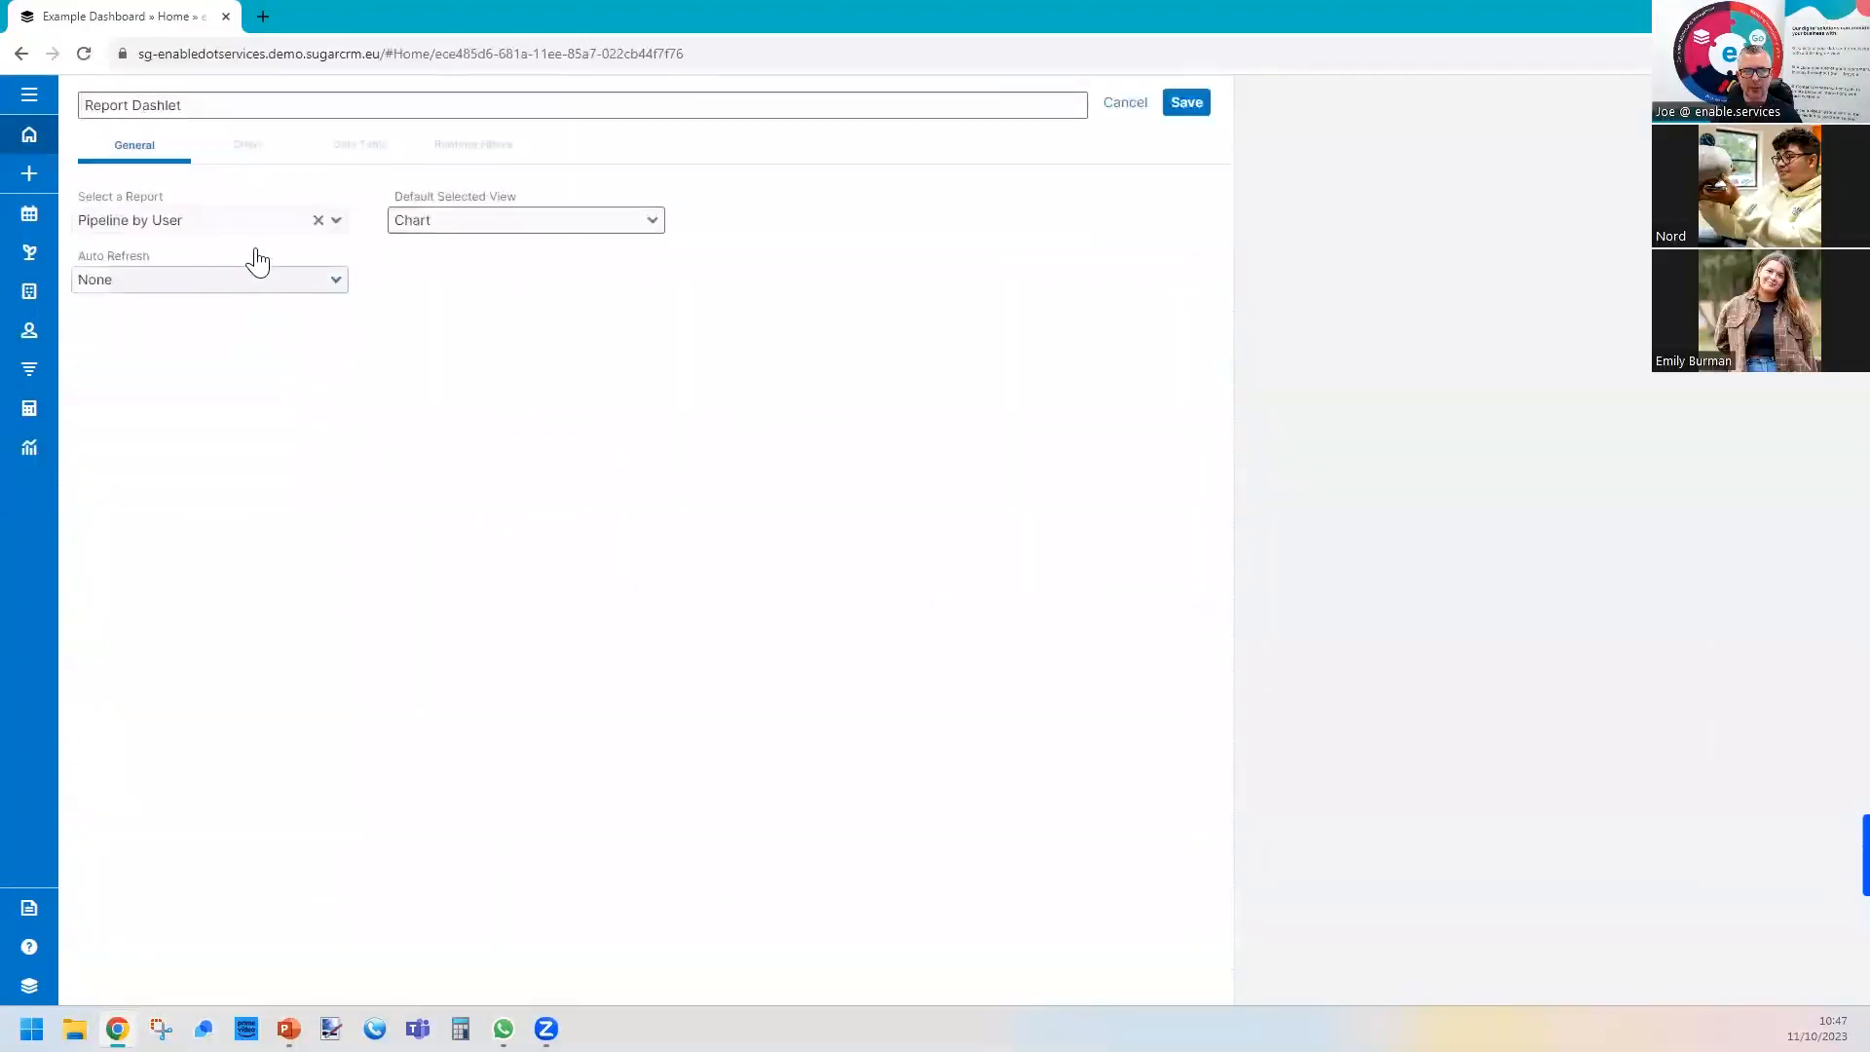
{"action": "left_click", "coordinate": [201, 281]}
{"action": "left_click", "coordinate": [192, 378]}
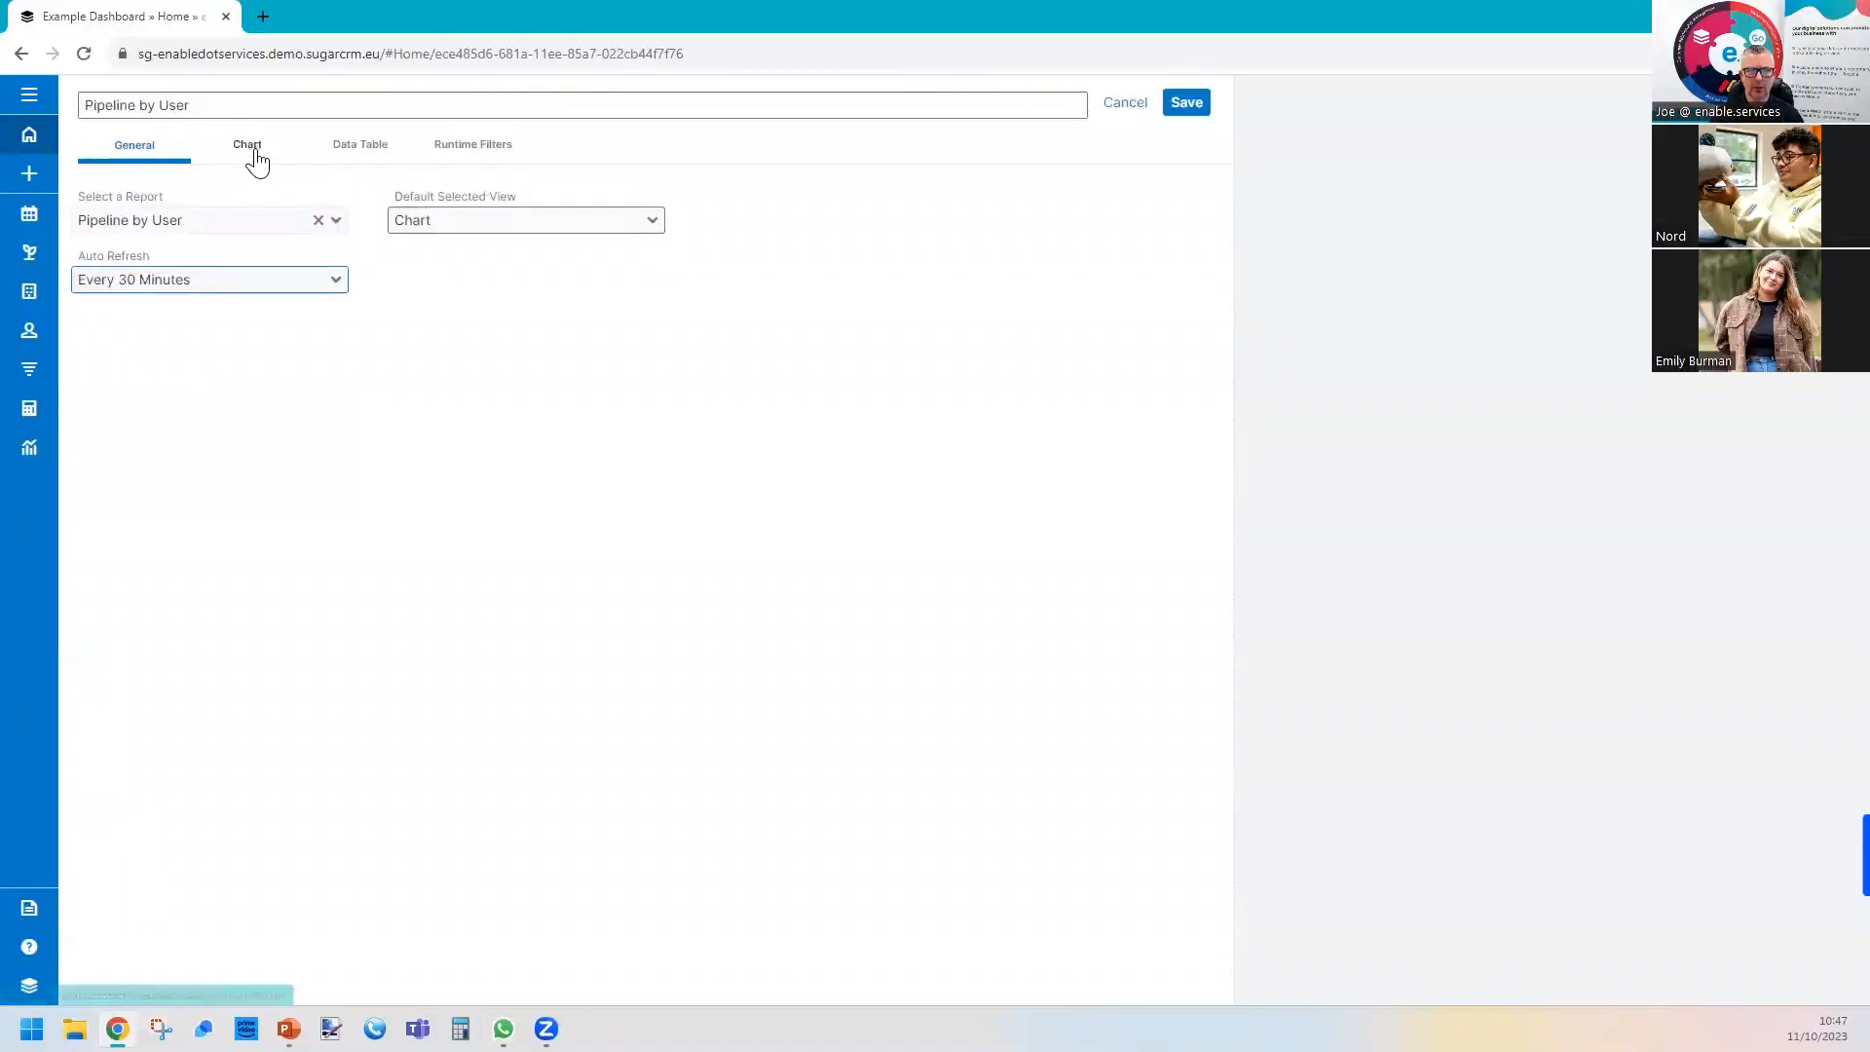
Set the pipeline chart's bar value placement to Middle, show its total, legend and both axis labels, and save the dashlet.
{"action": "left_click", "coordinate": [249, 155]}
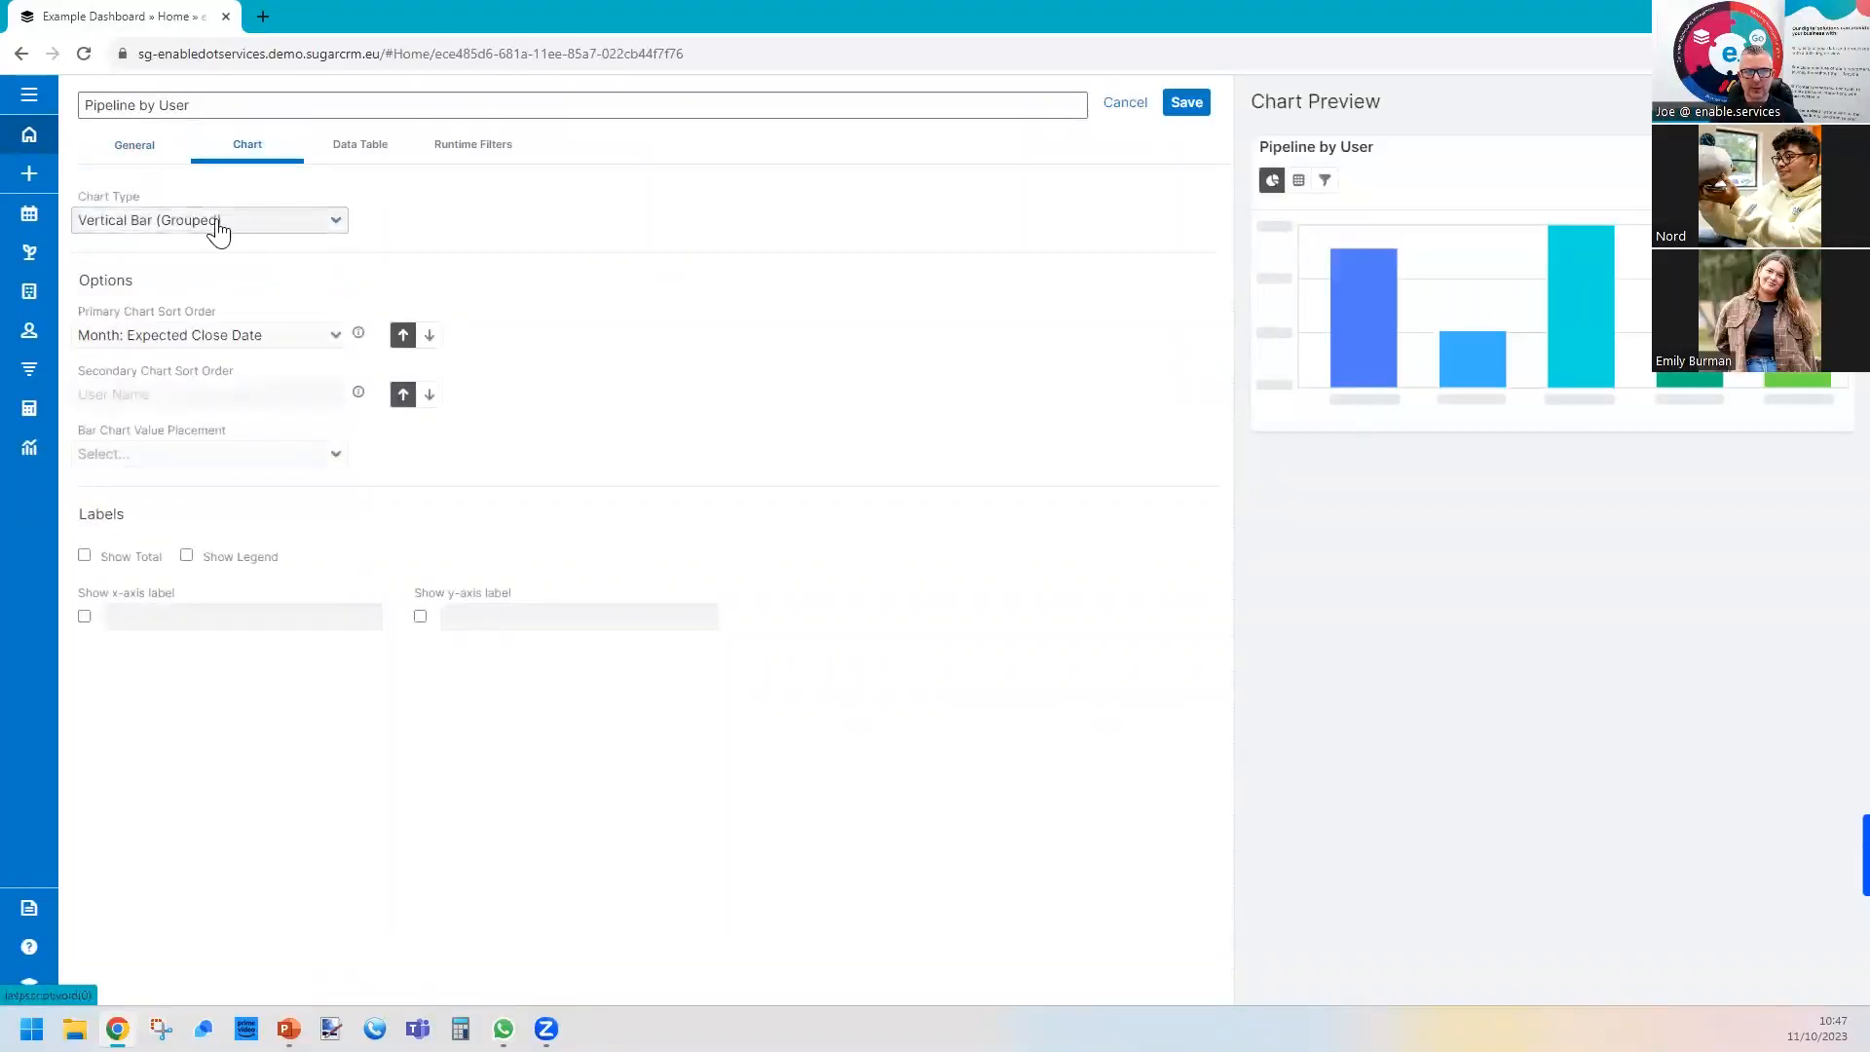
{"action": "left_click", "coordinate": [127, 454]}
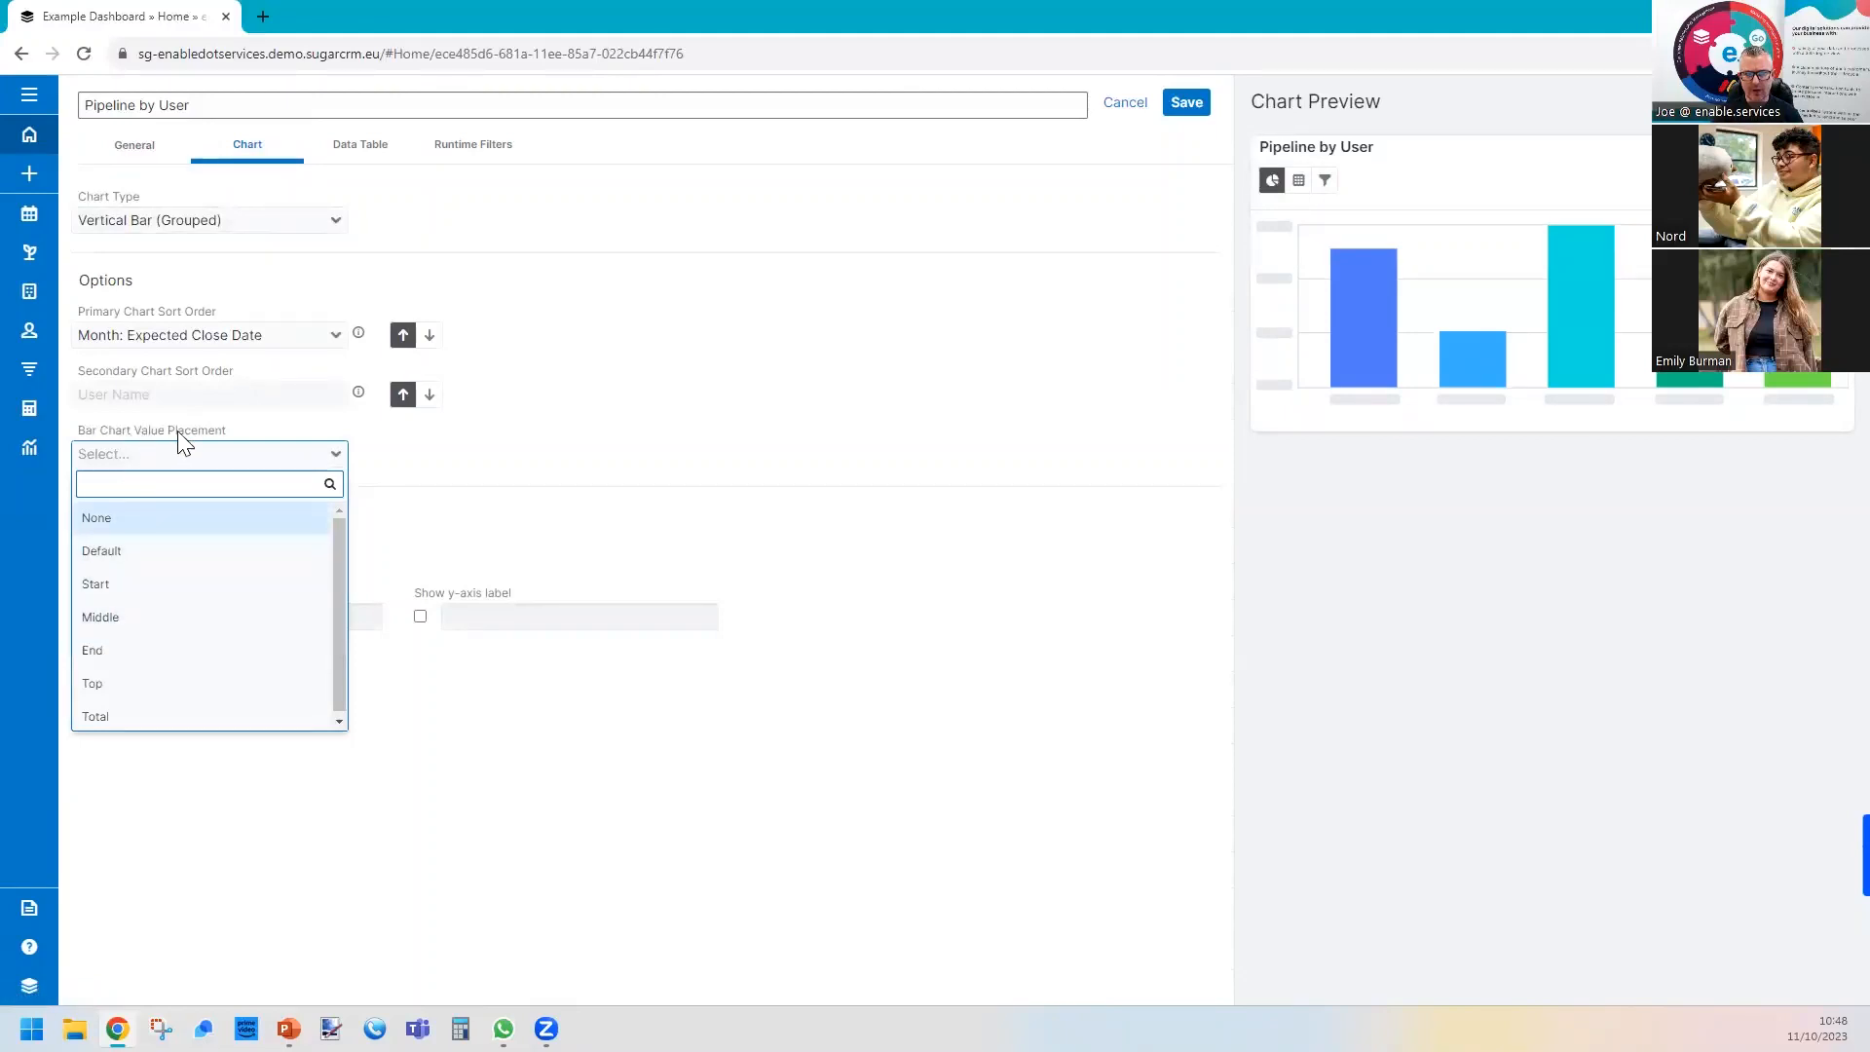
{"action": "left_click", "coordinate": [124, 616]}
{"action": "left_click", "coordinate": [125, 560]}
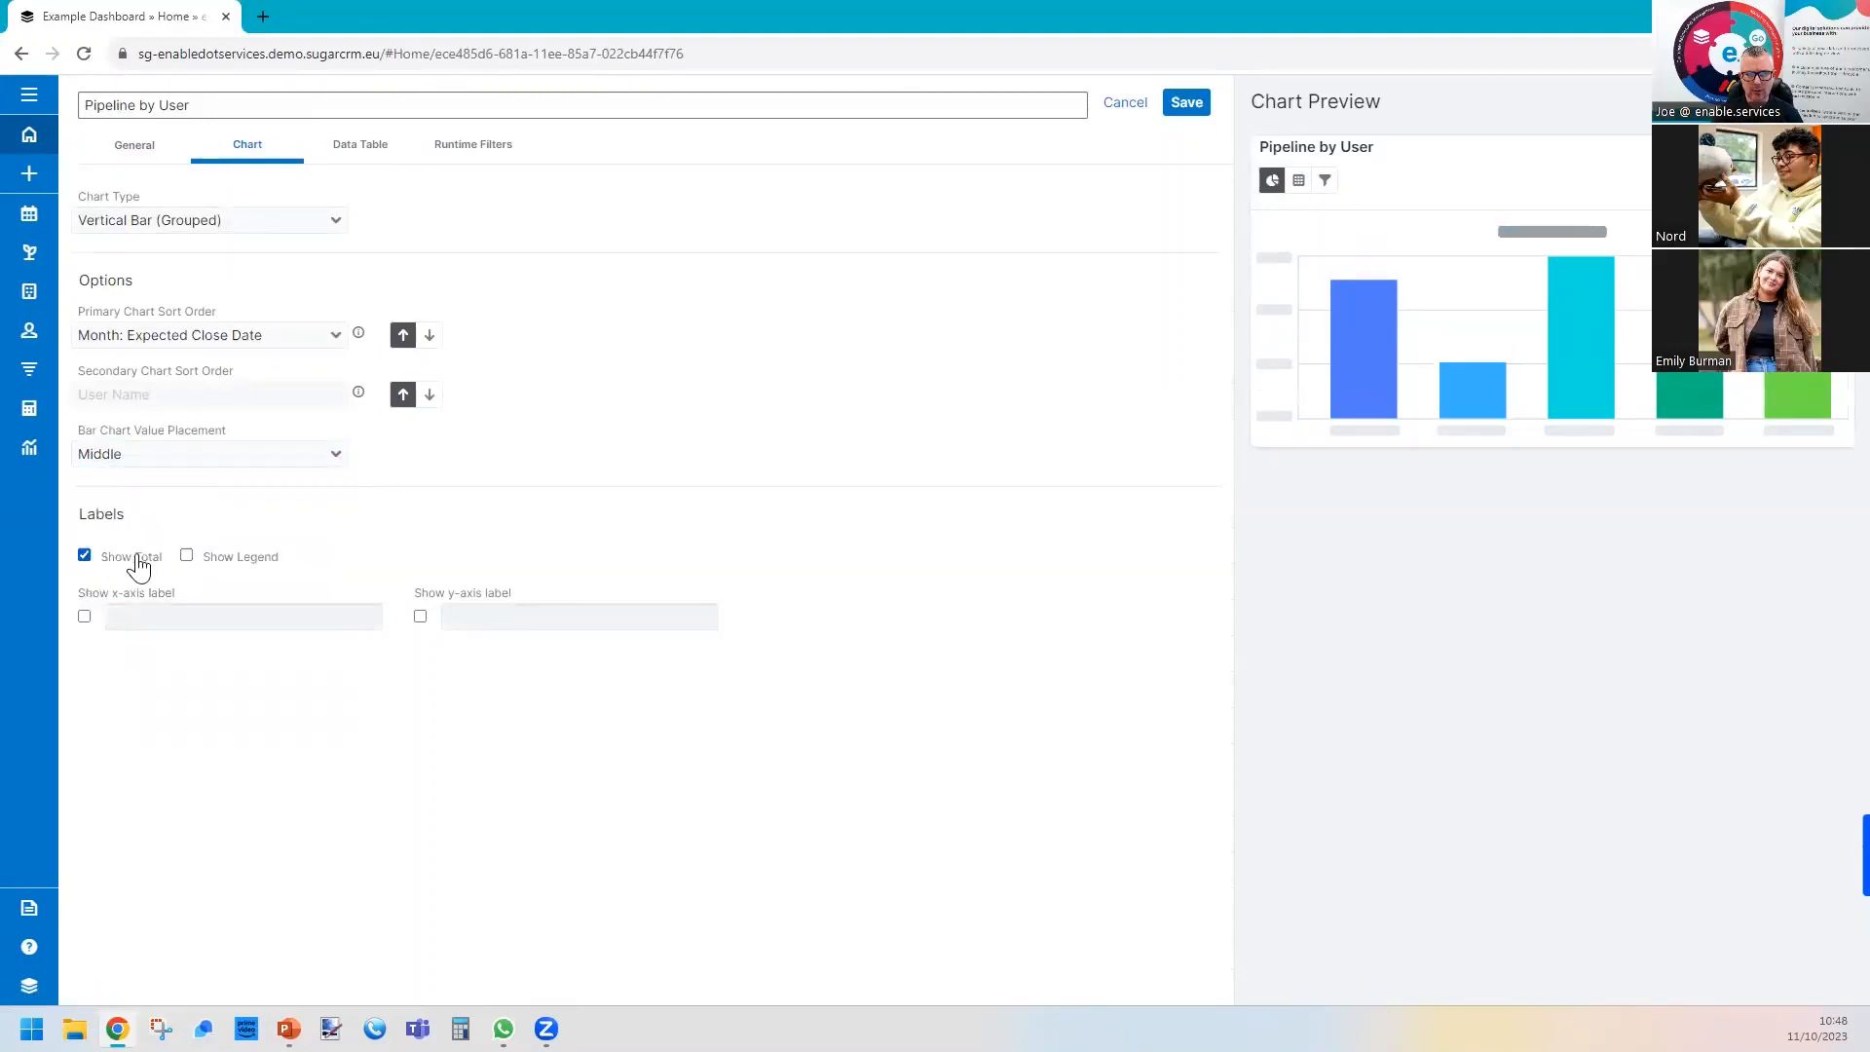
{"action": "left_click", "coordinate": [186, 556]}
{"action": "left_click", "coordinate": [83, 616]}
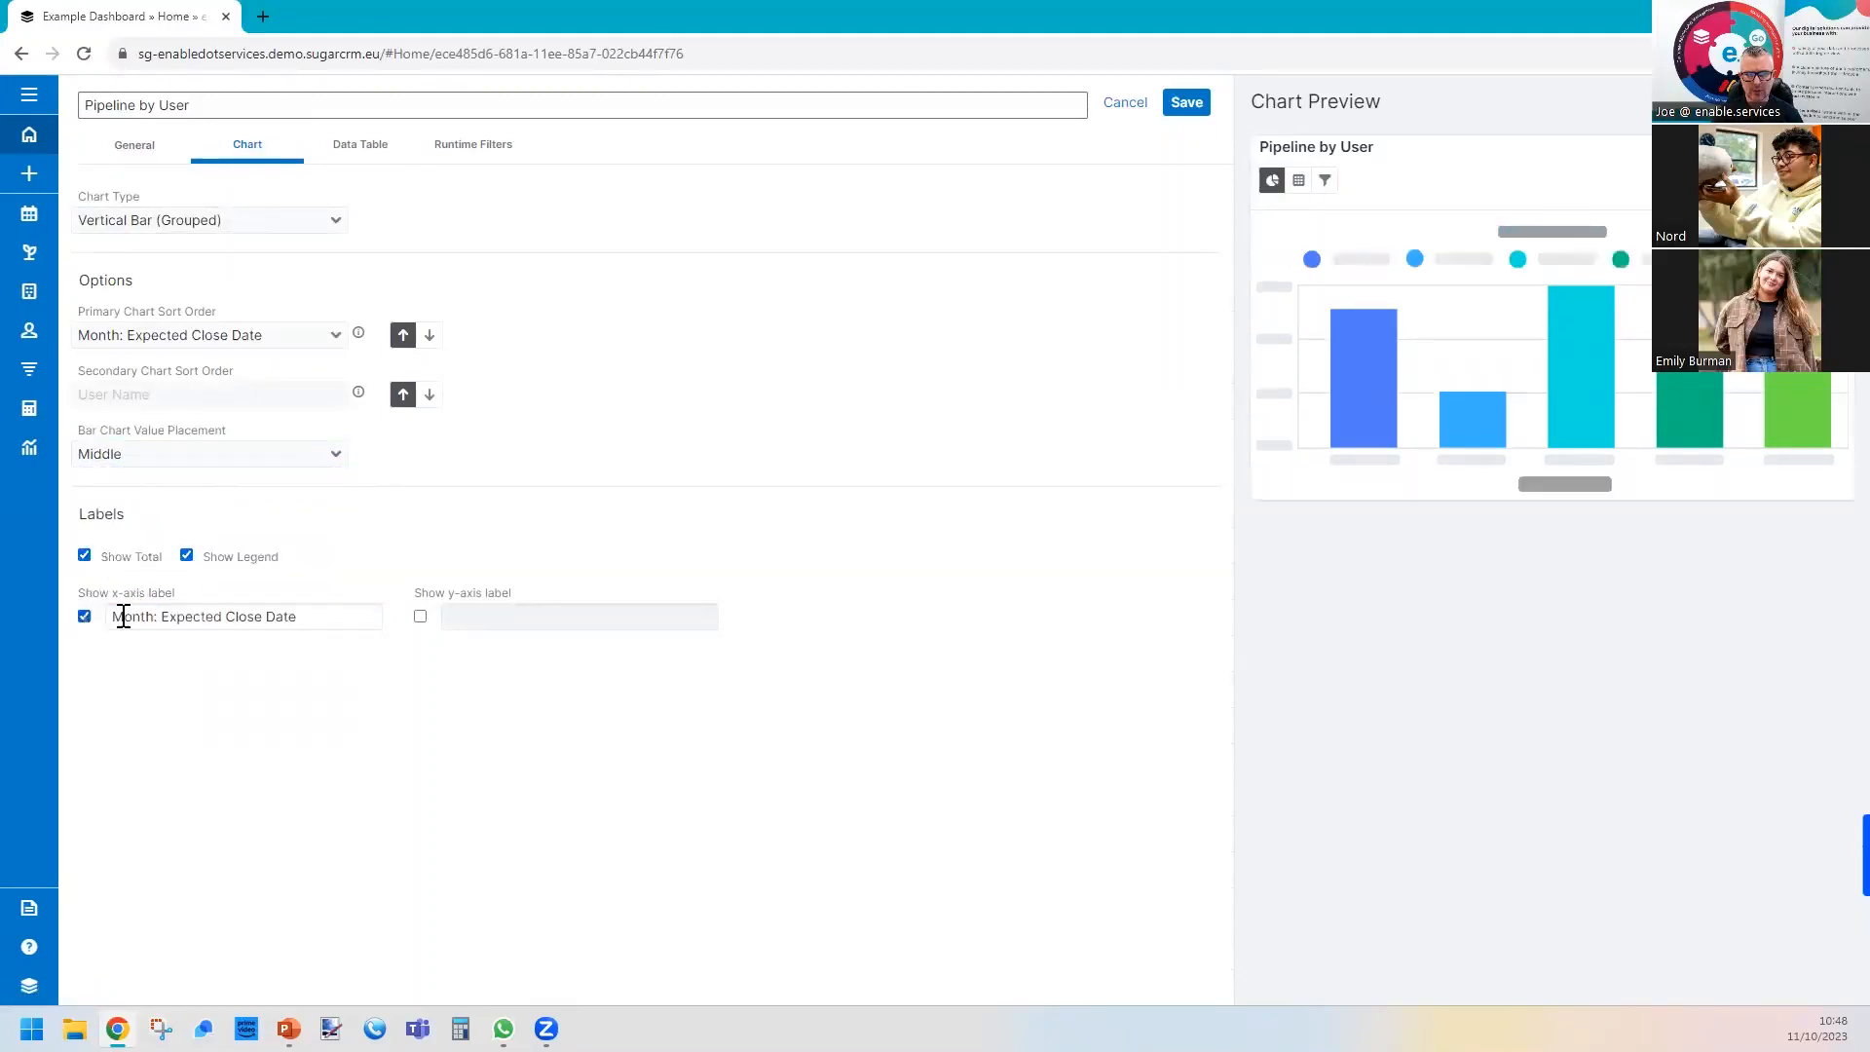
{"action": "left_click", "coordinate": [420, 617]}
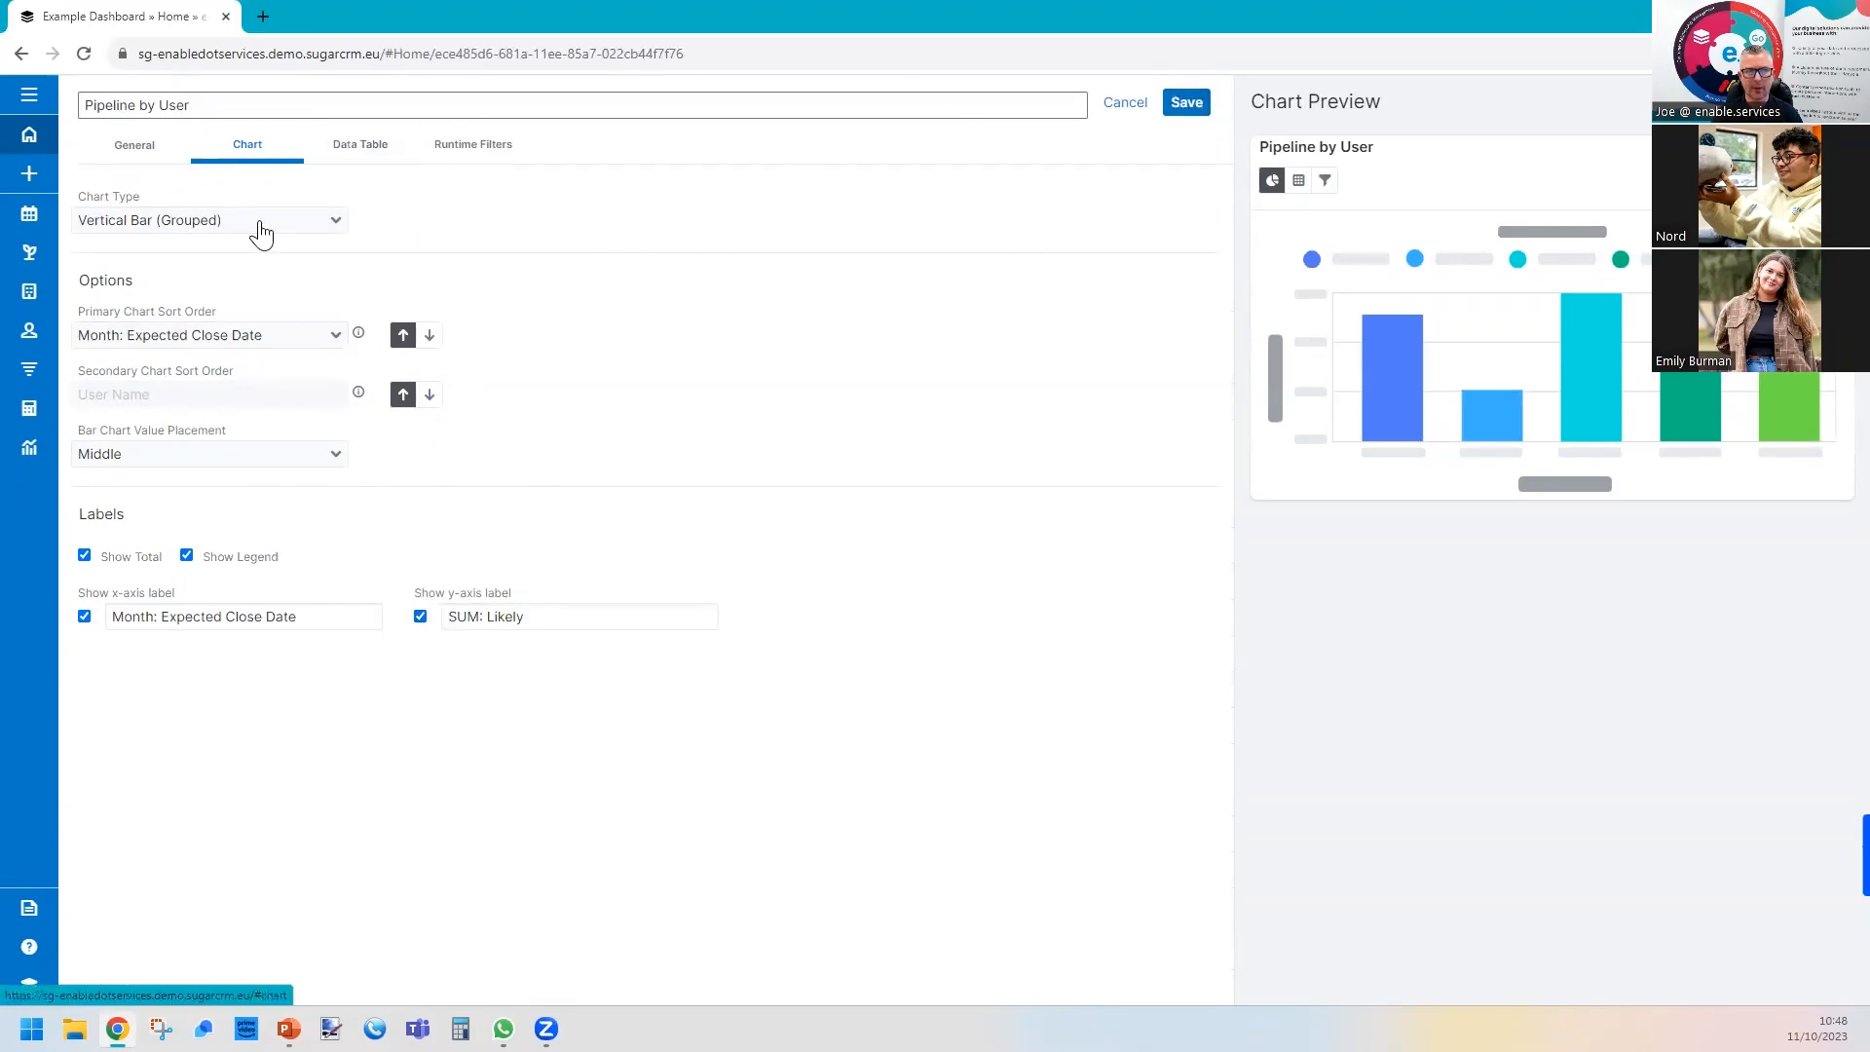
{"action": "left_click", "coordinate": [1186, 104]}
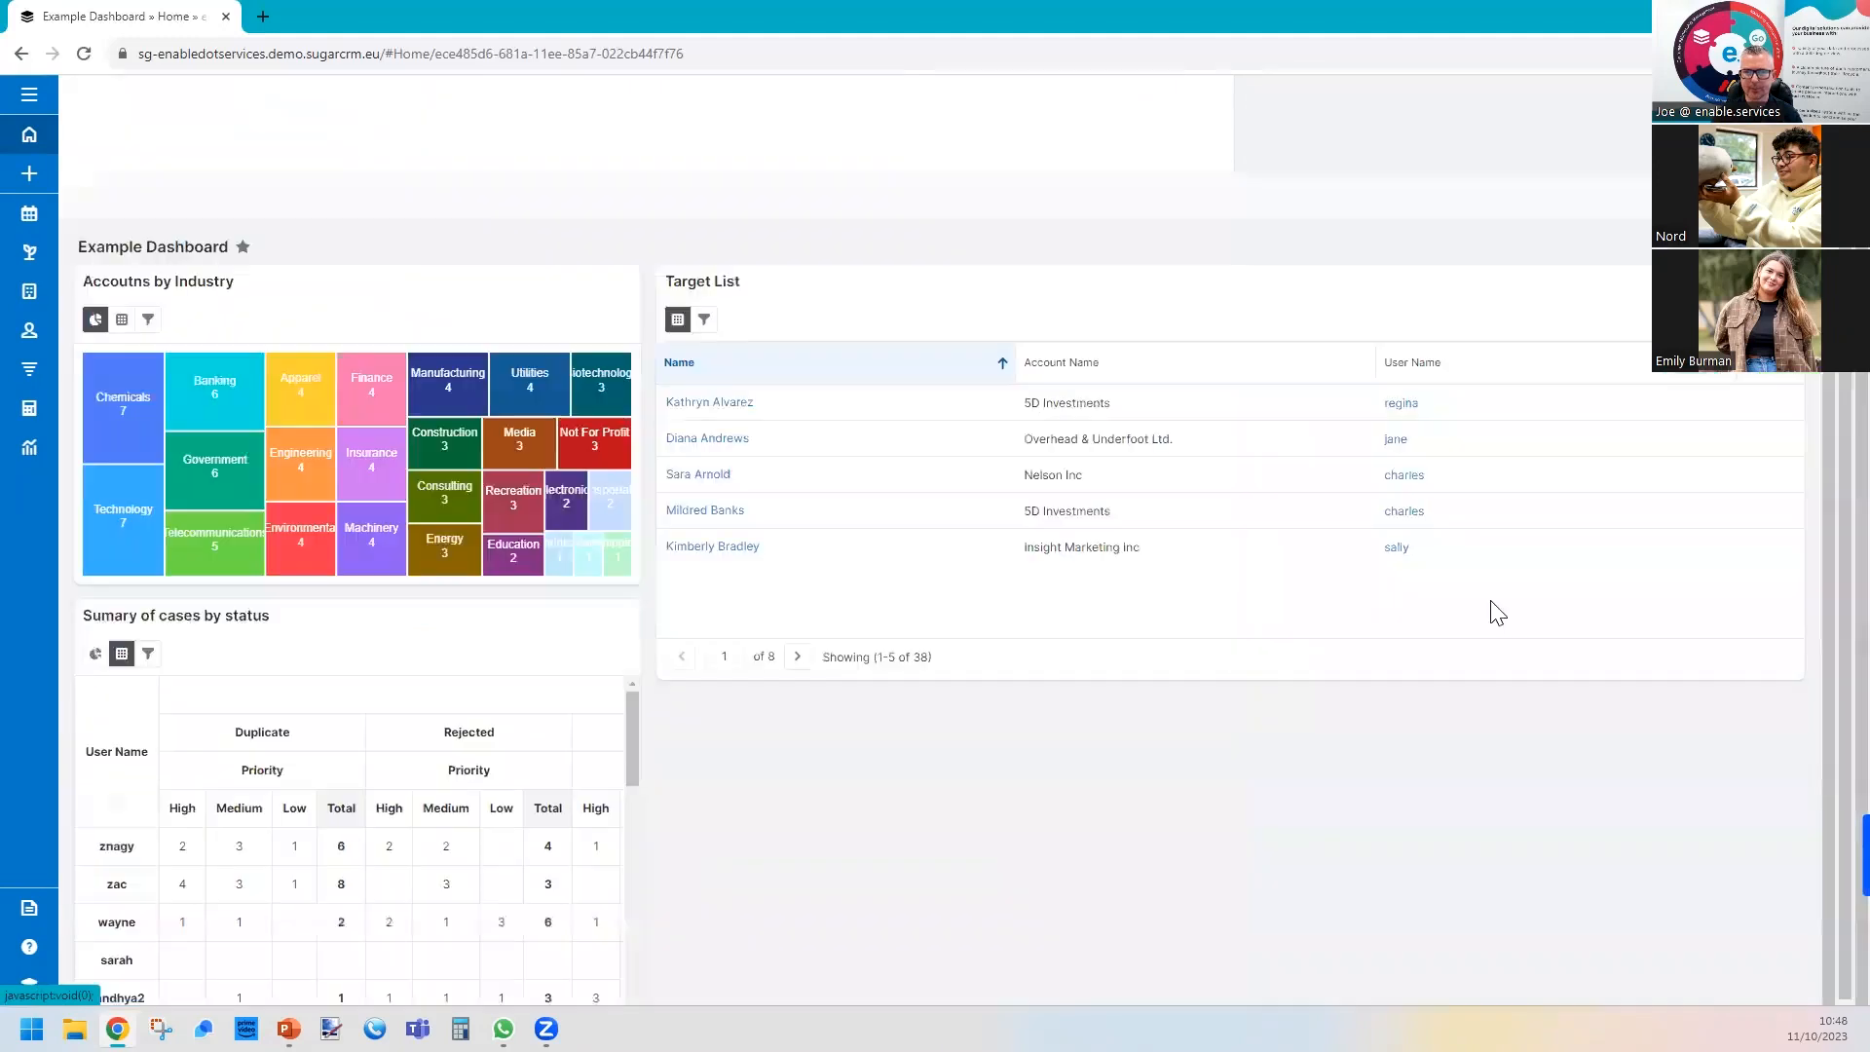
Resize the Pipeline by User dashlet to about two-thirds width and greater height so it sits beneath Target List, beside the cases dashlet.
{"action": "scroll", "coordinate": [1427, 867], "scroll_direction": "down", "scroll_amount": 4}
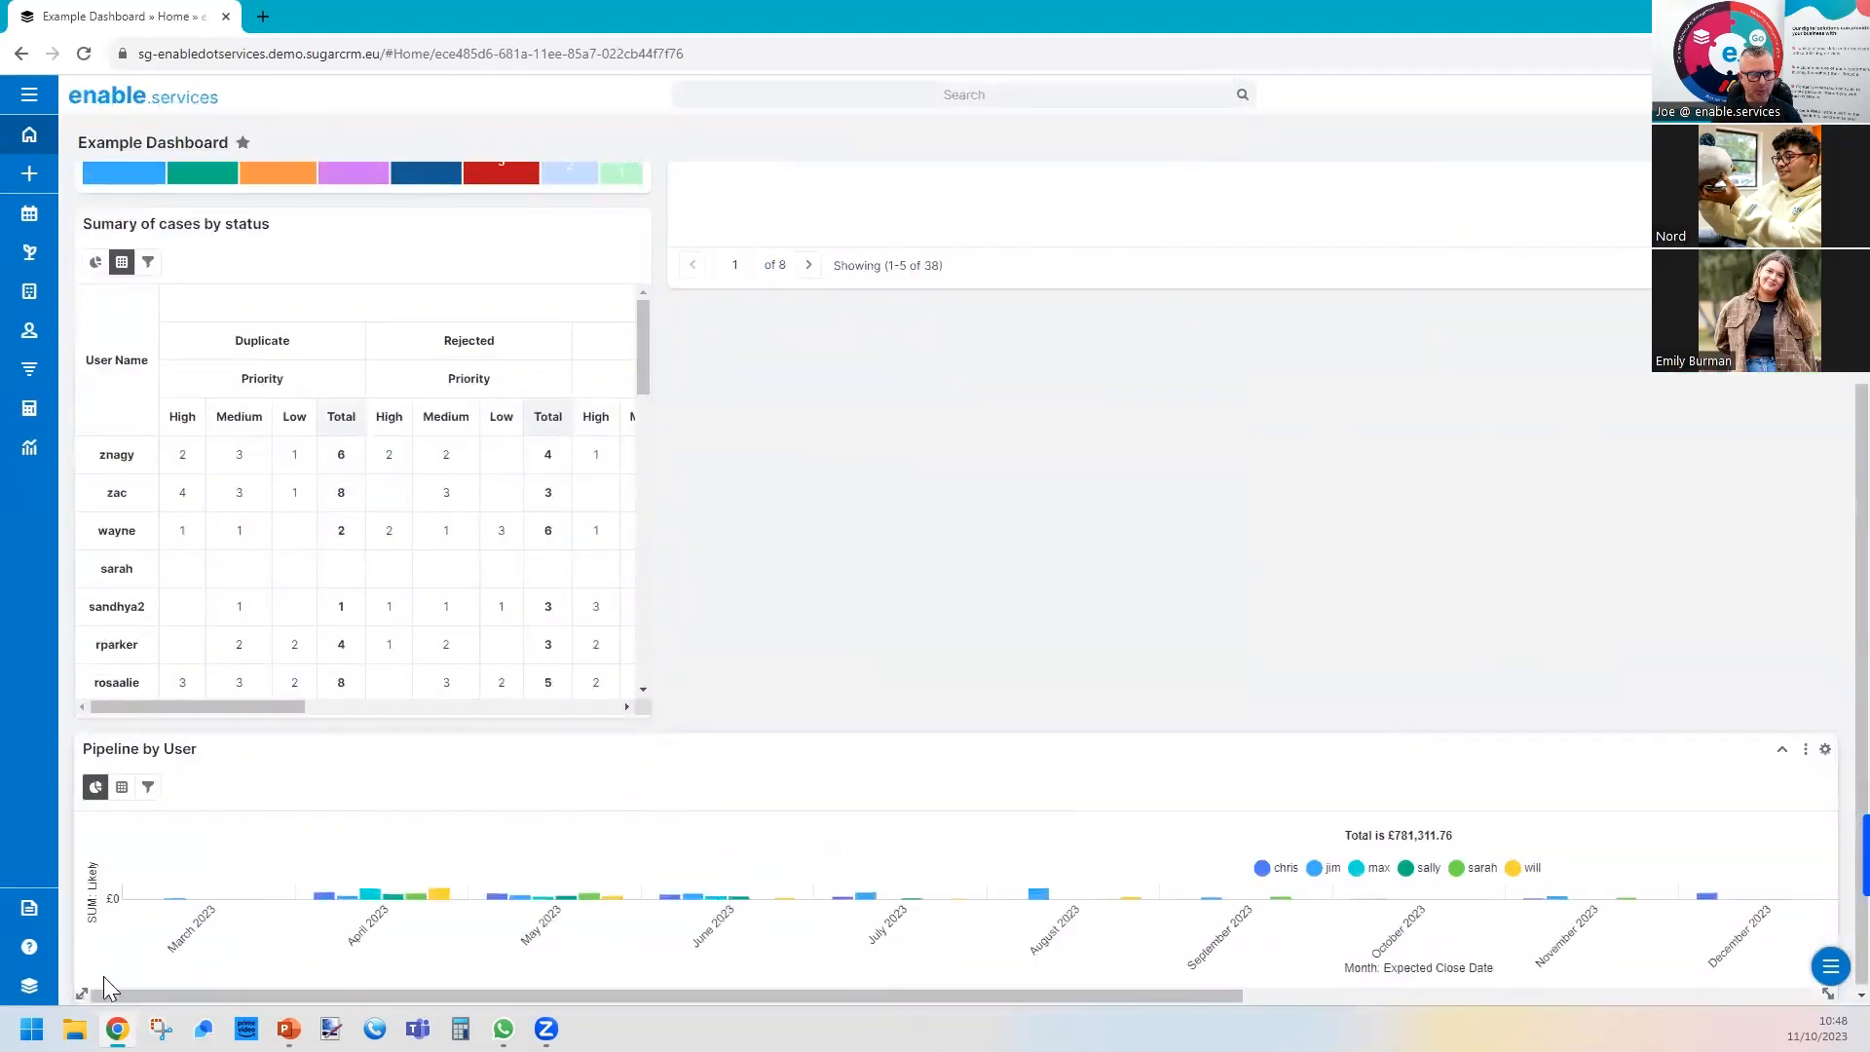
{"action": "left_click_drag", "start_coordinate": [79, 993], "coordinate": [740, 829]}
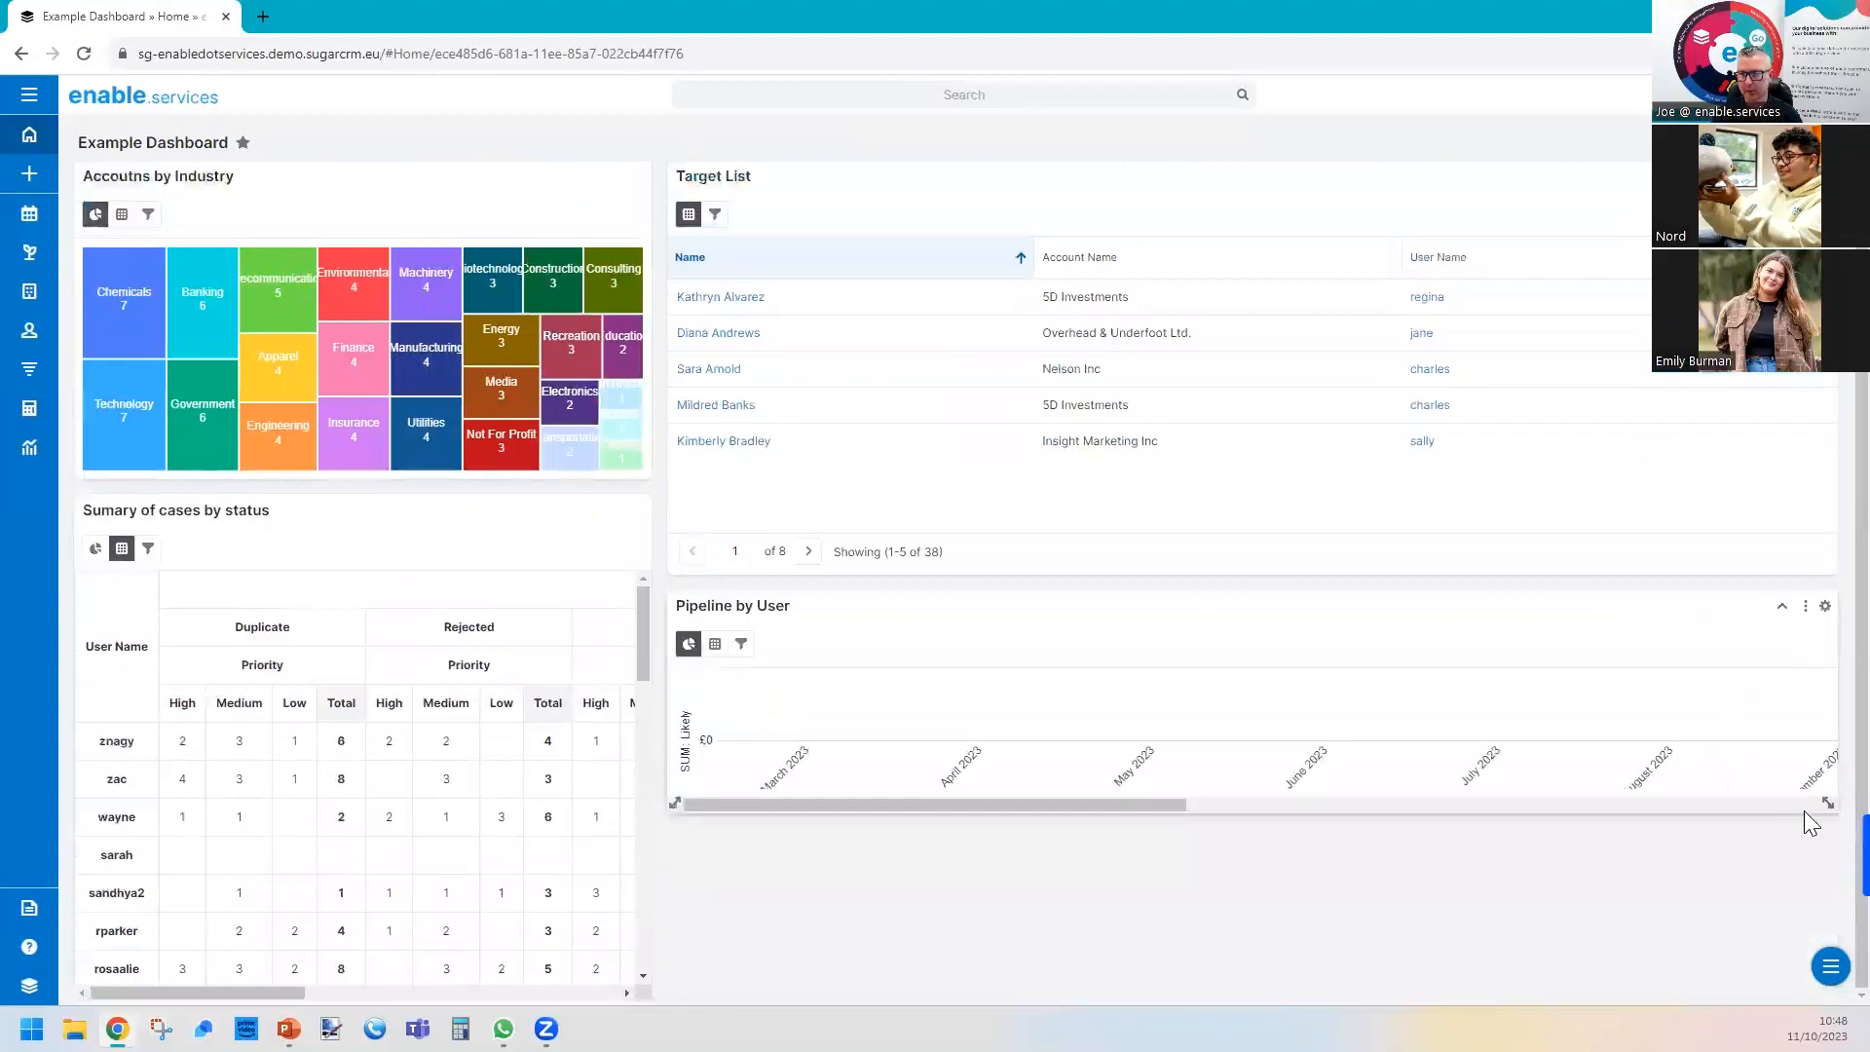
{"action": "left_click_drag", "start_coordinate": [1805, 812], "coordinate": [1837, 963]}
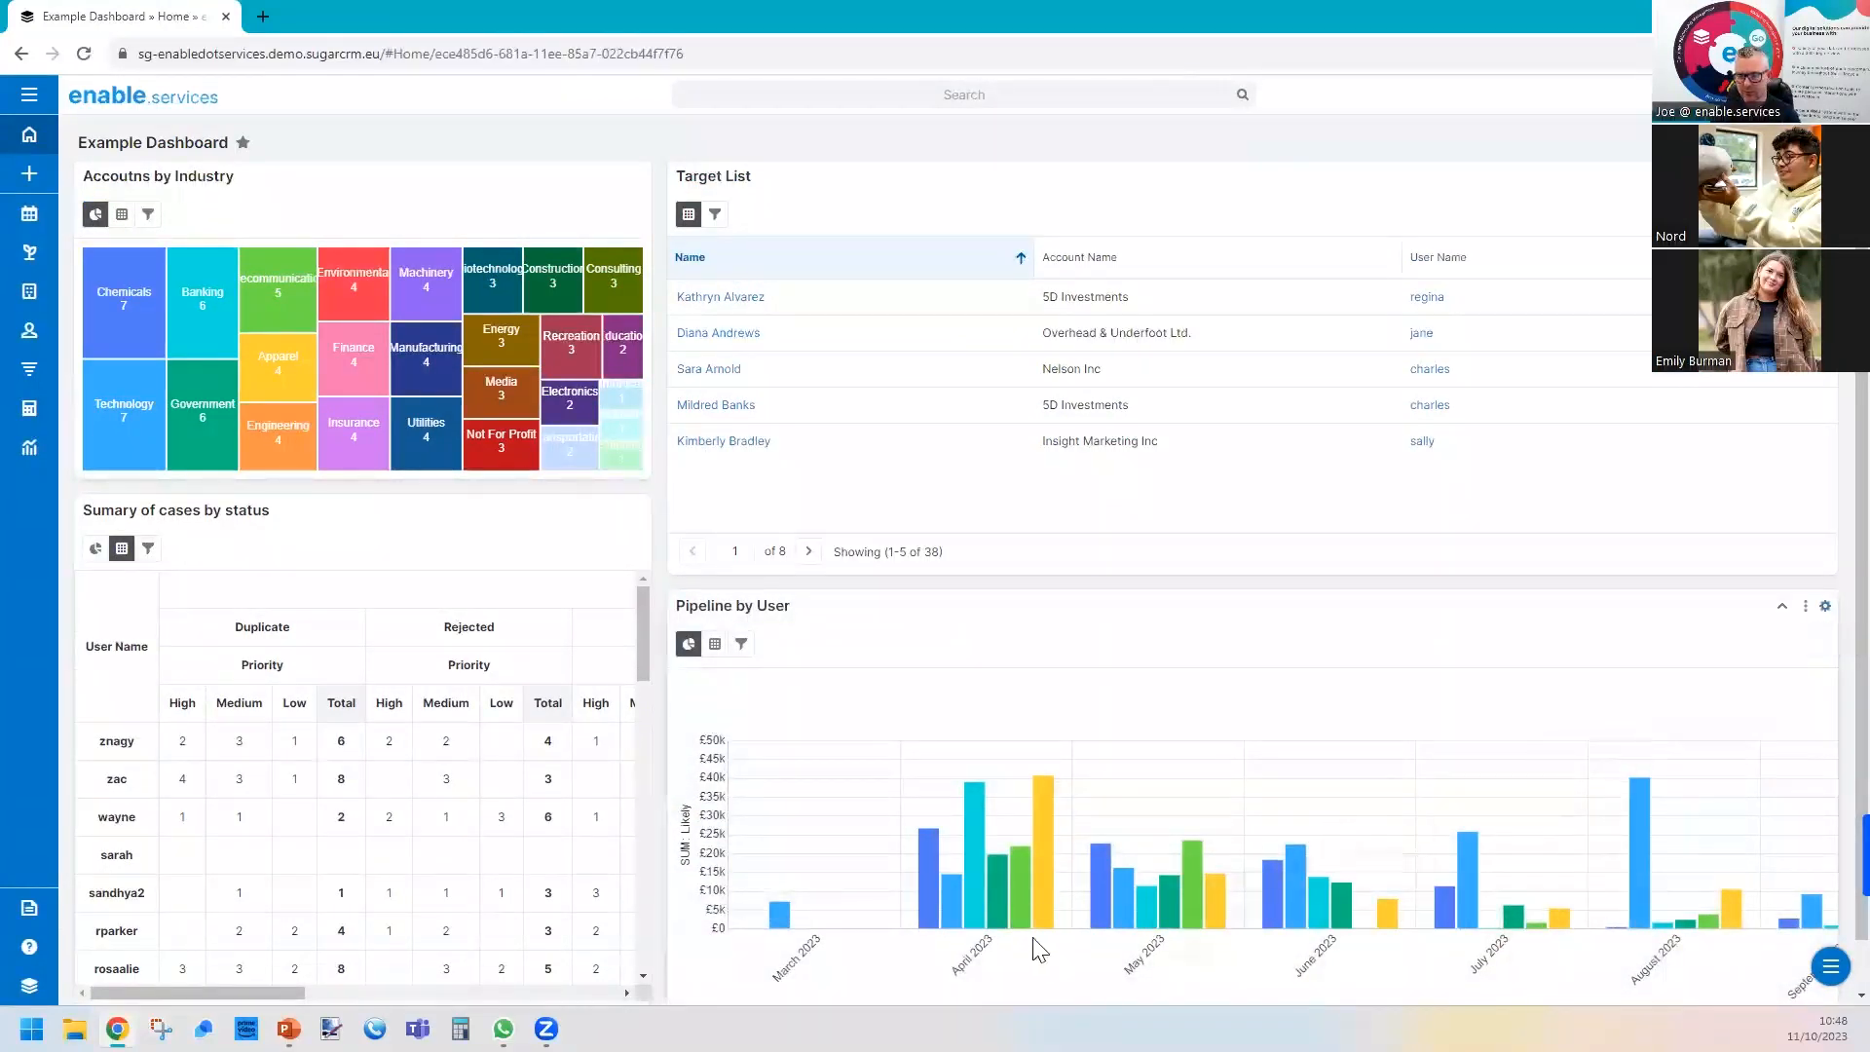
Edit the Pipeline by User dashlet, change its chart type to Vertical Bar (Stacked) and save it.
{"action": "left_click", "coordinate": [1826, 606]}
{"action": "left_click", "coordinate": [1725, 630]}
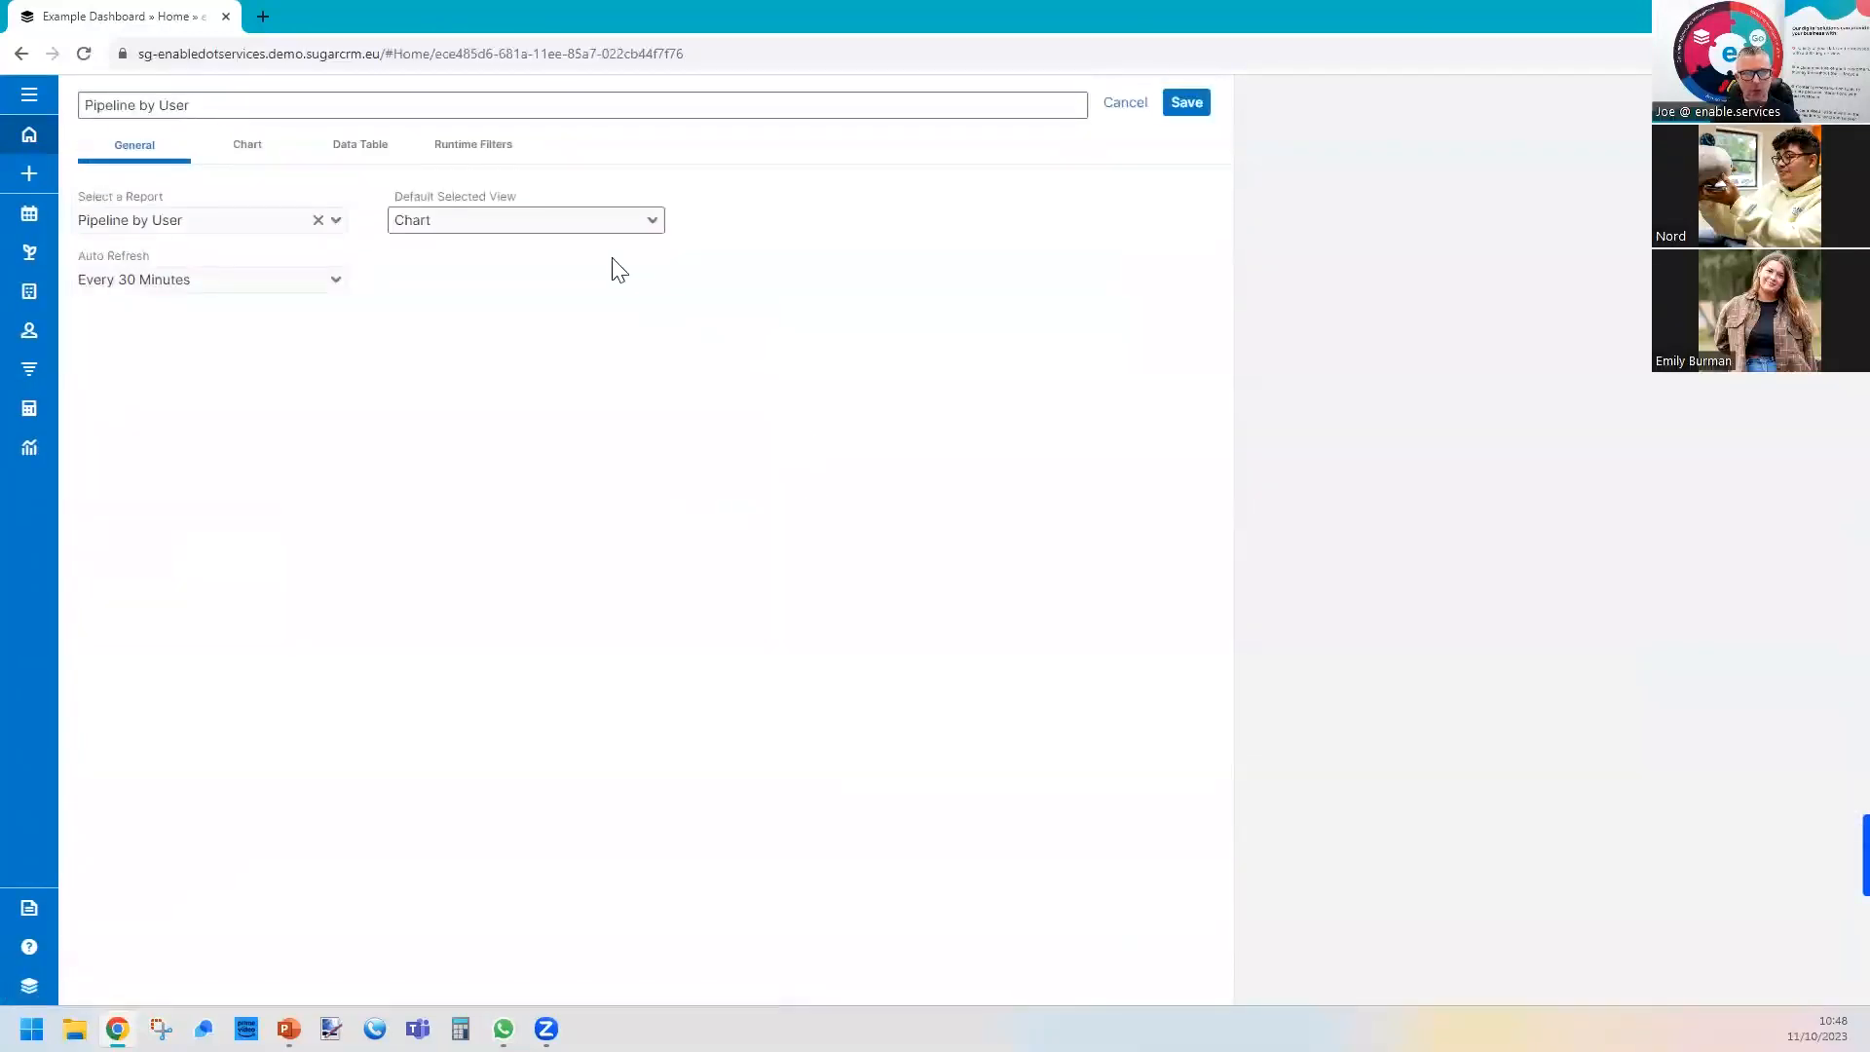
{"action": "left_click", "coordinate": [212, 145]}
{"action": "left_click", "coordinate": [210, 222]}
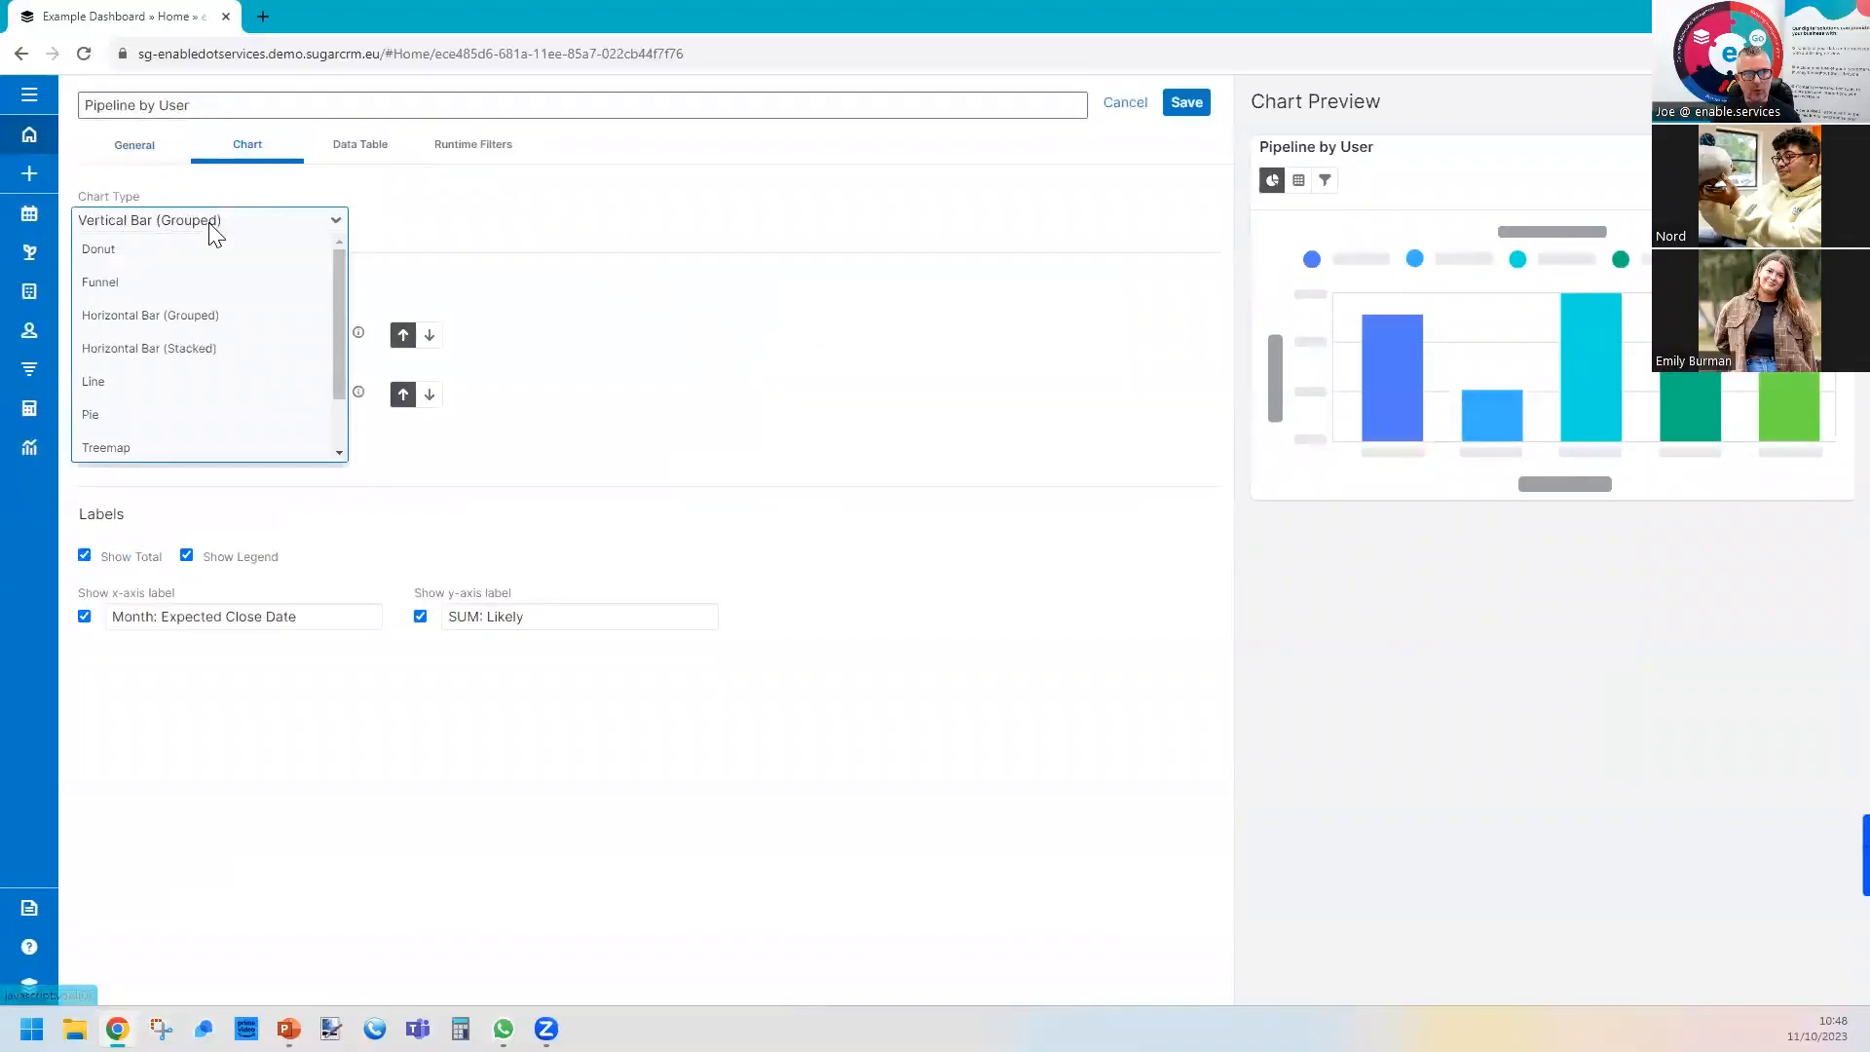
{"action": "scroll", "coordinate": [185, 400], "scroll_direction": "down", "scroll_amount": 2}
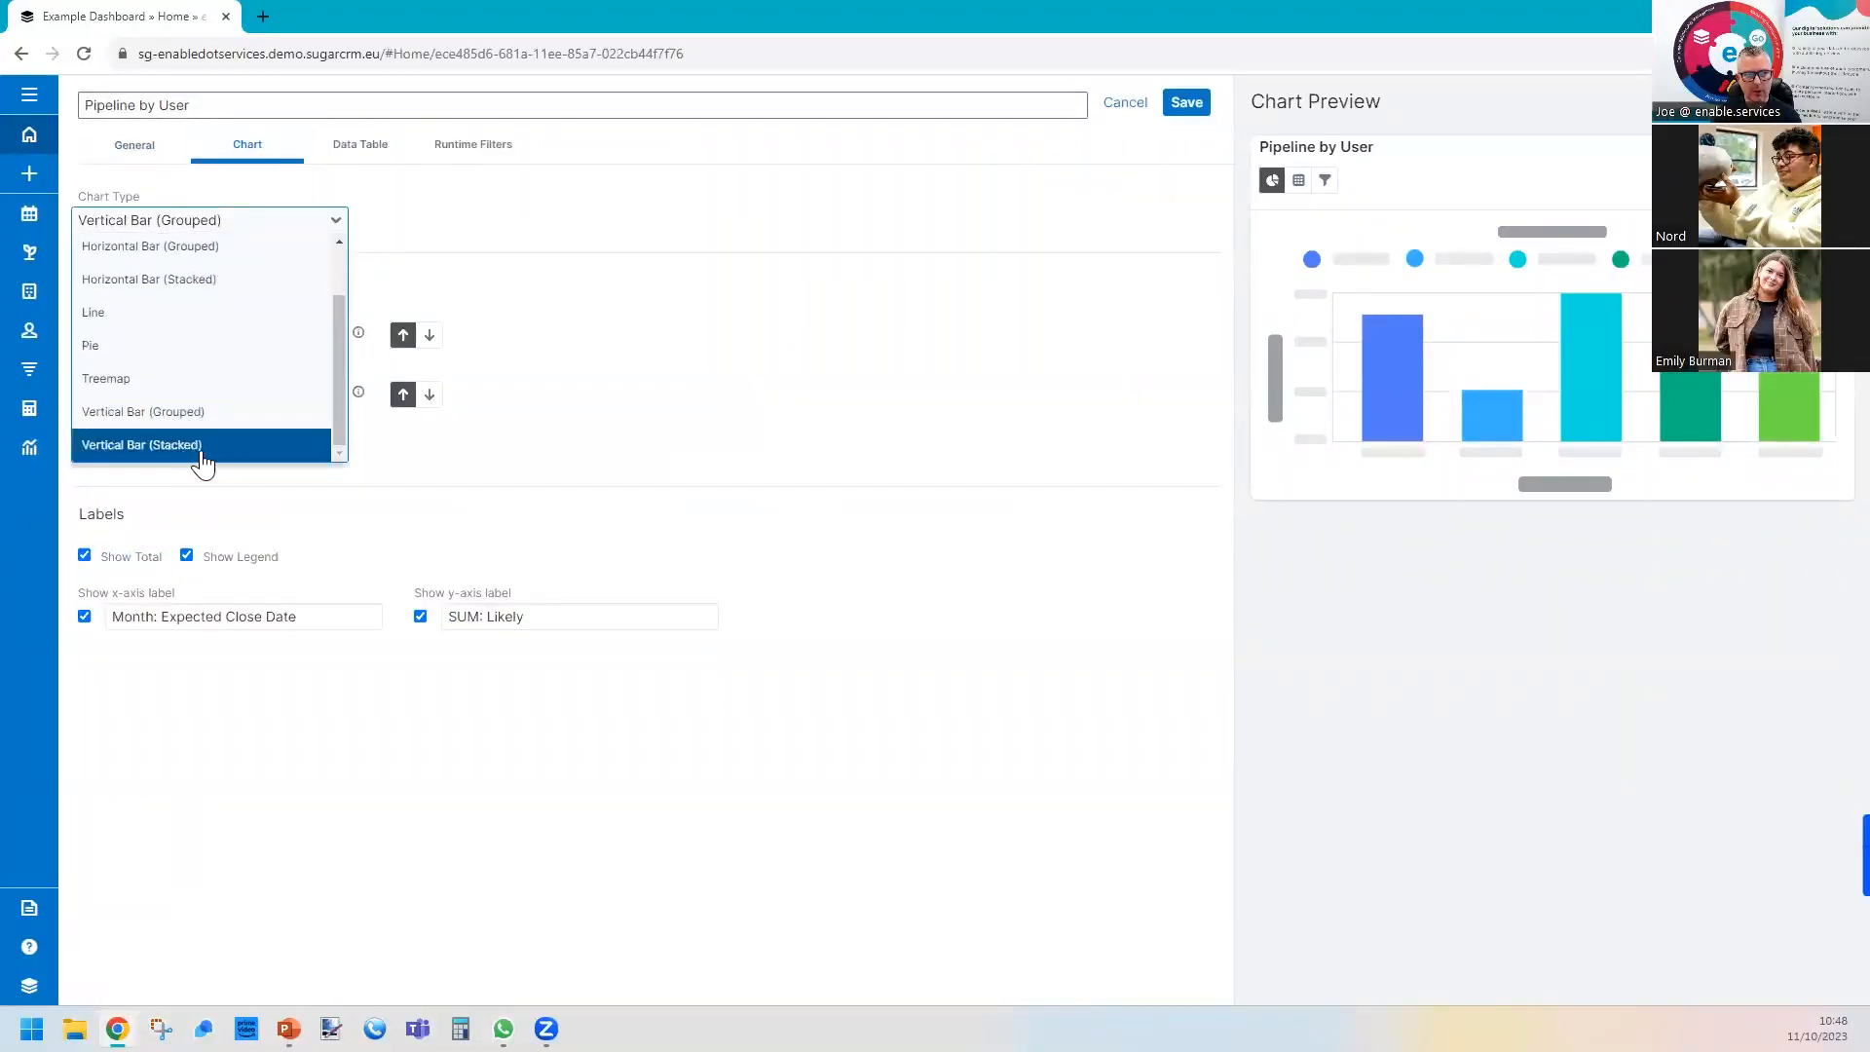
{"action": "left_click", "coordinate": [183, 446]}
{"action": "left_click", "coordinate": [1186, 102]}
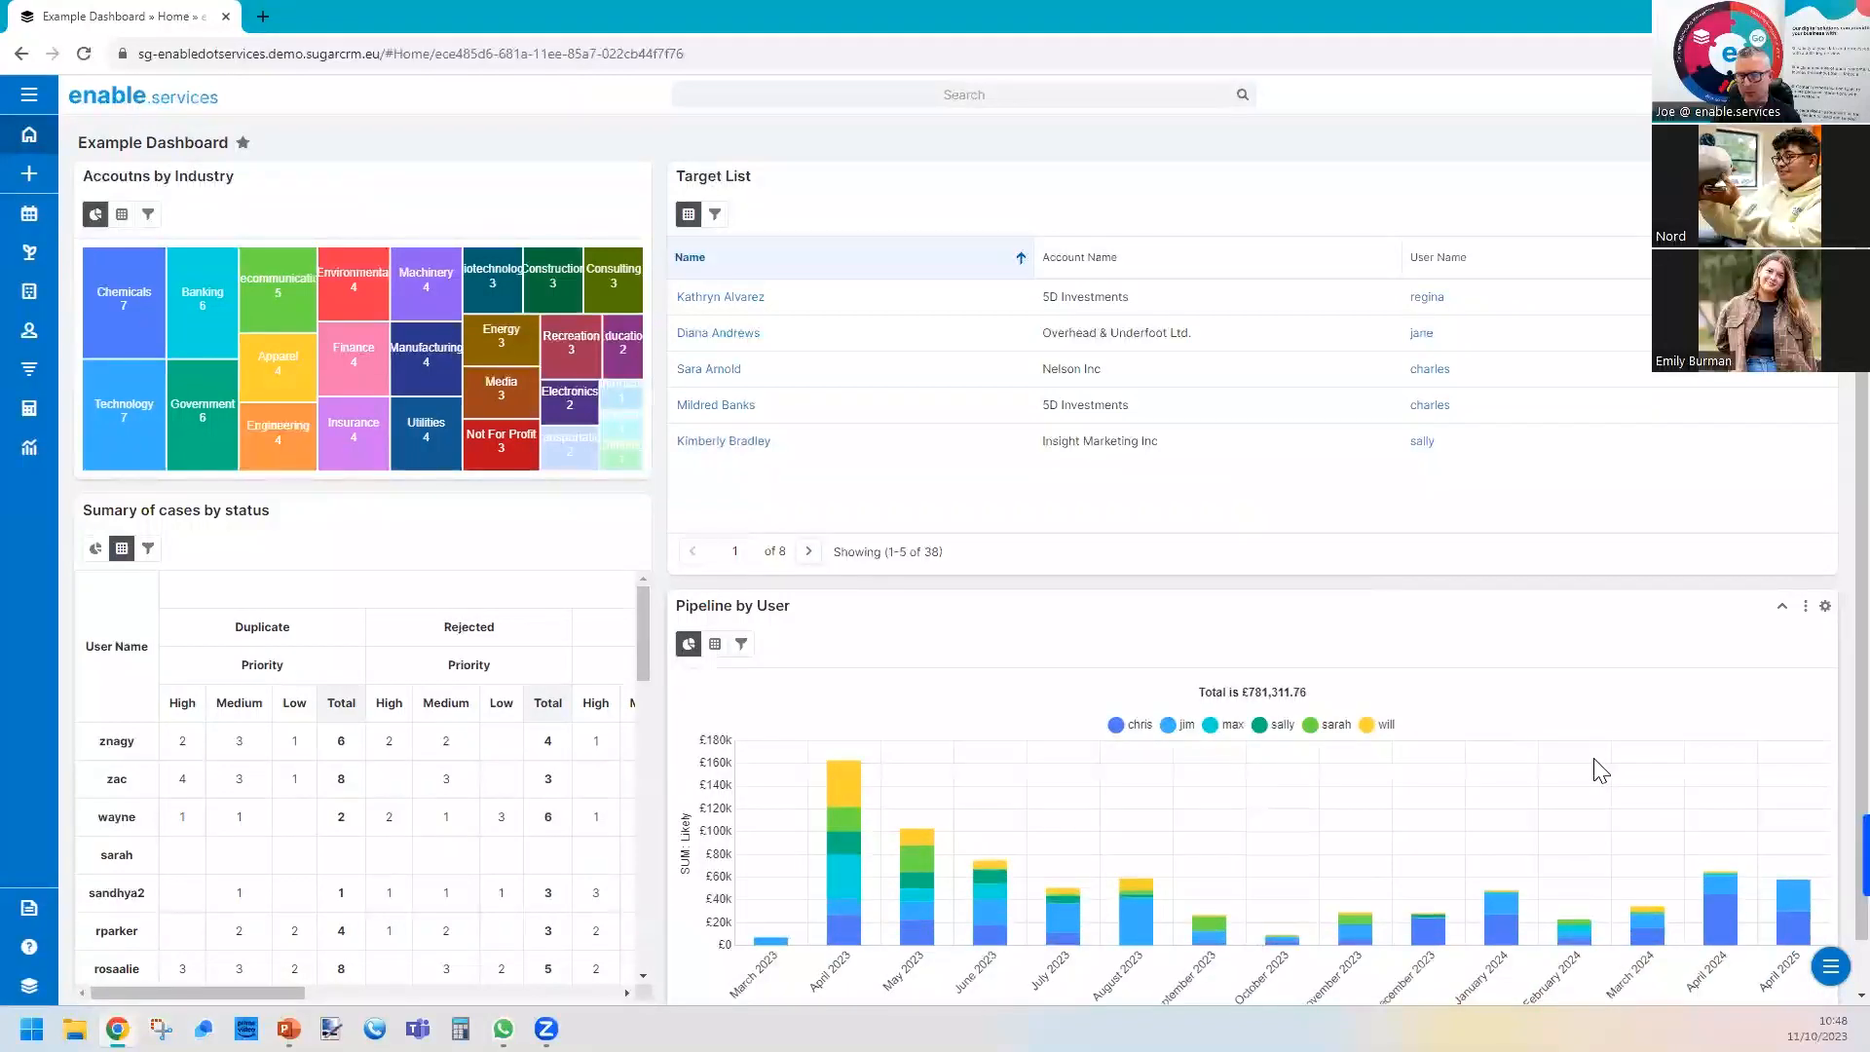
Drill into several monthly segments of the Pipeline by User chart, including April and August 2023, to view their revenue line items.
{"action": "left_click", "coordinate": [854, 785]}
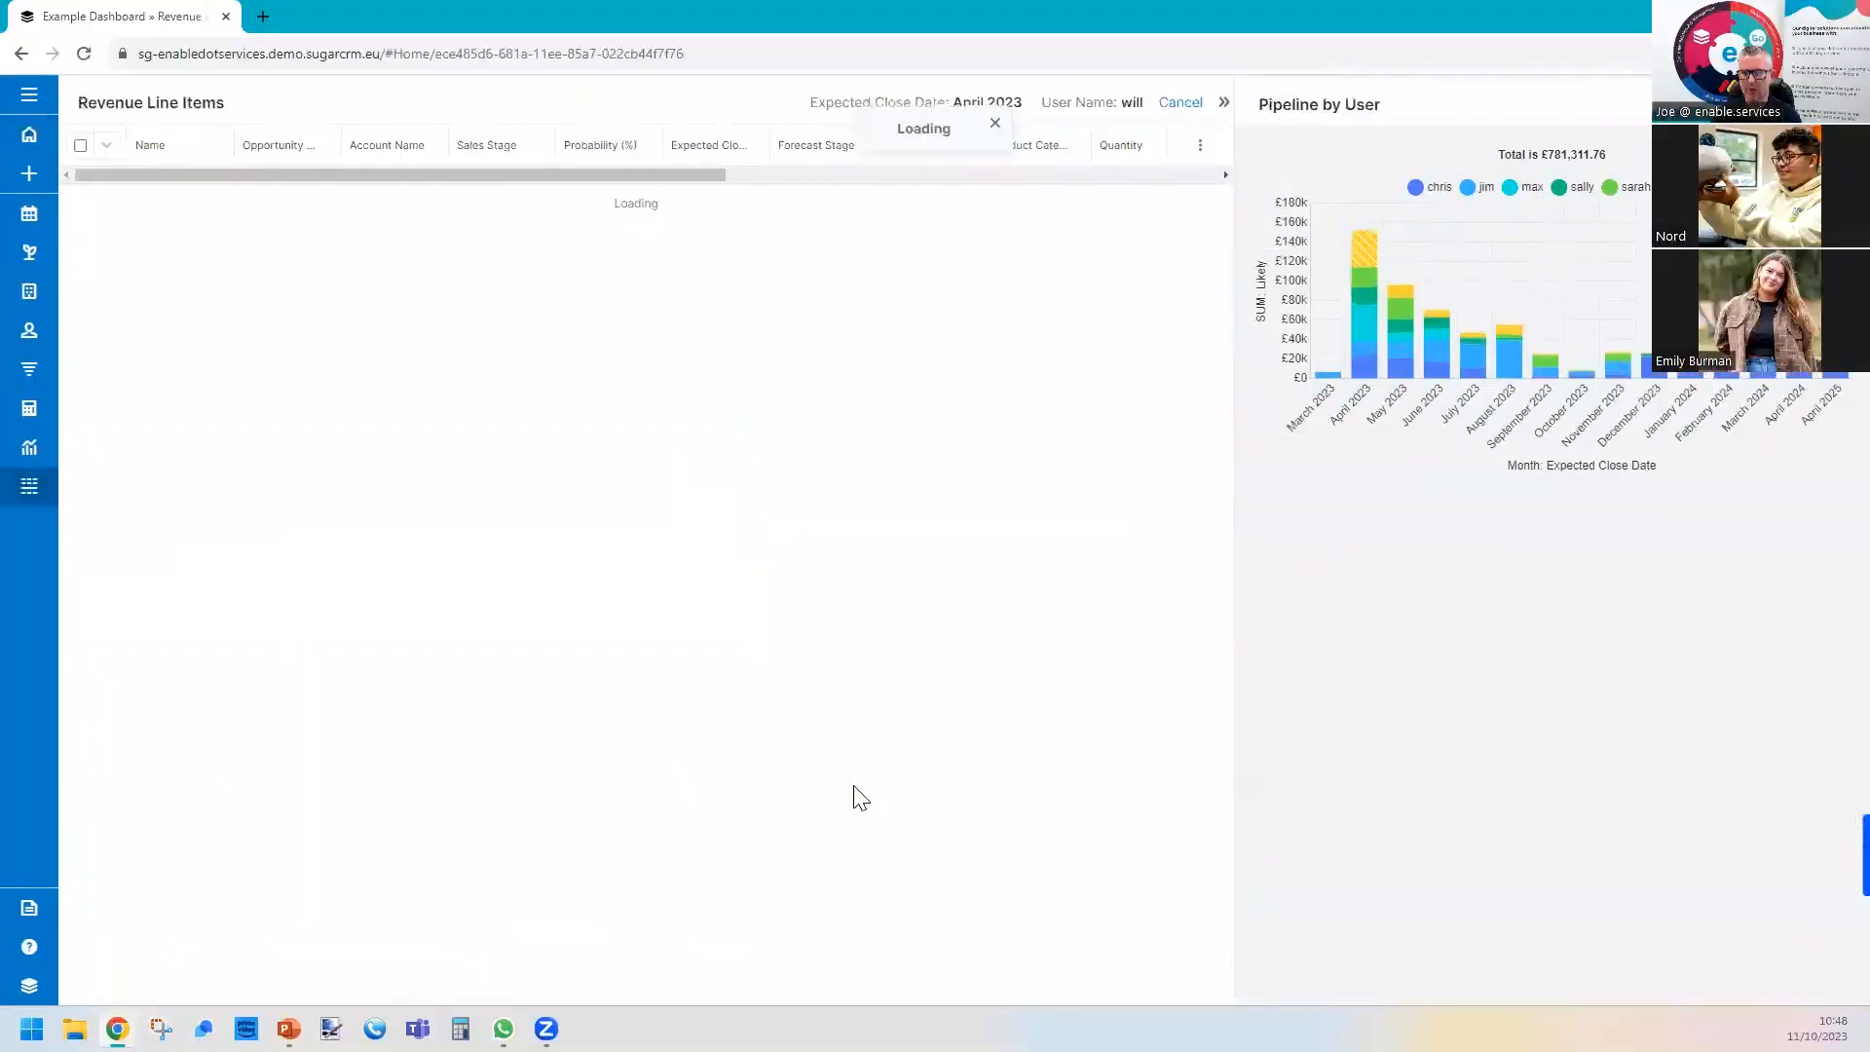
{"action": "left_click", "coordinate": [1433, 351]}
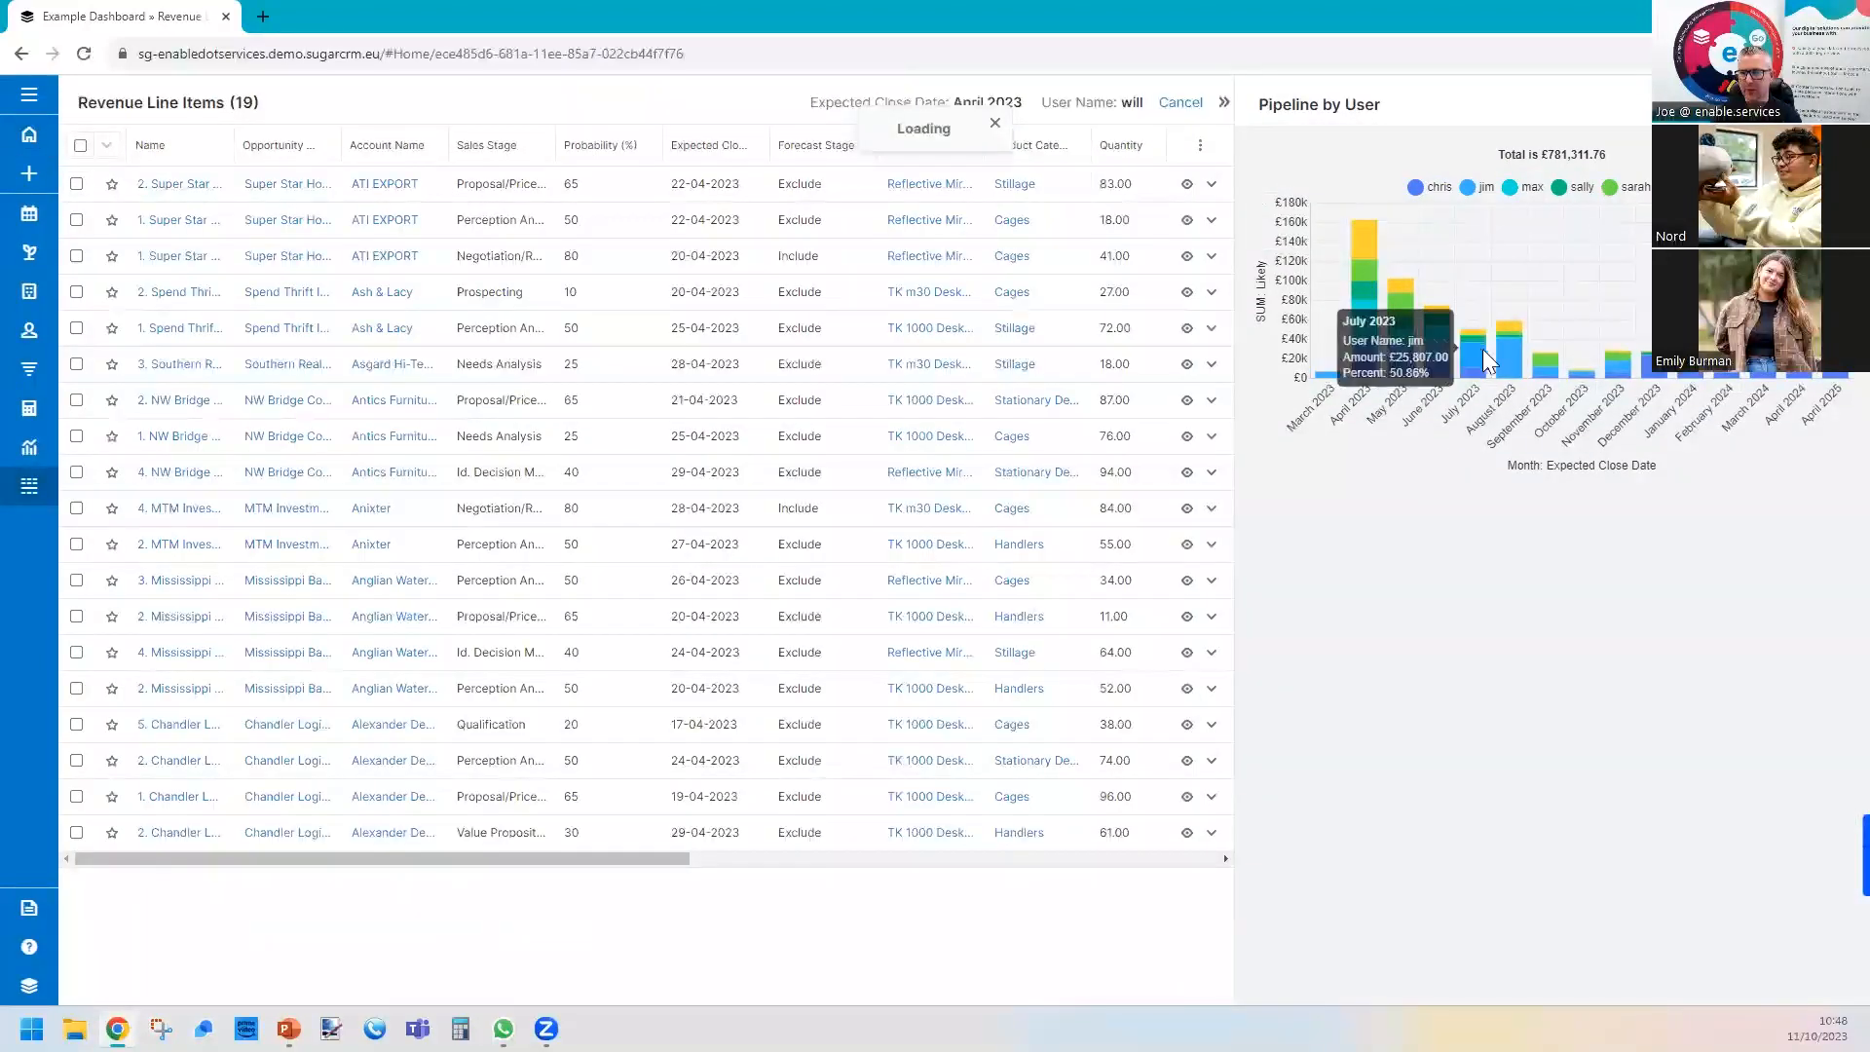
{"action": "left_click", "coordinate": [1508, 361]}
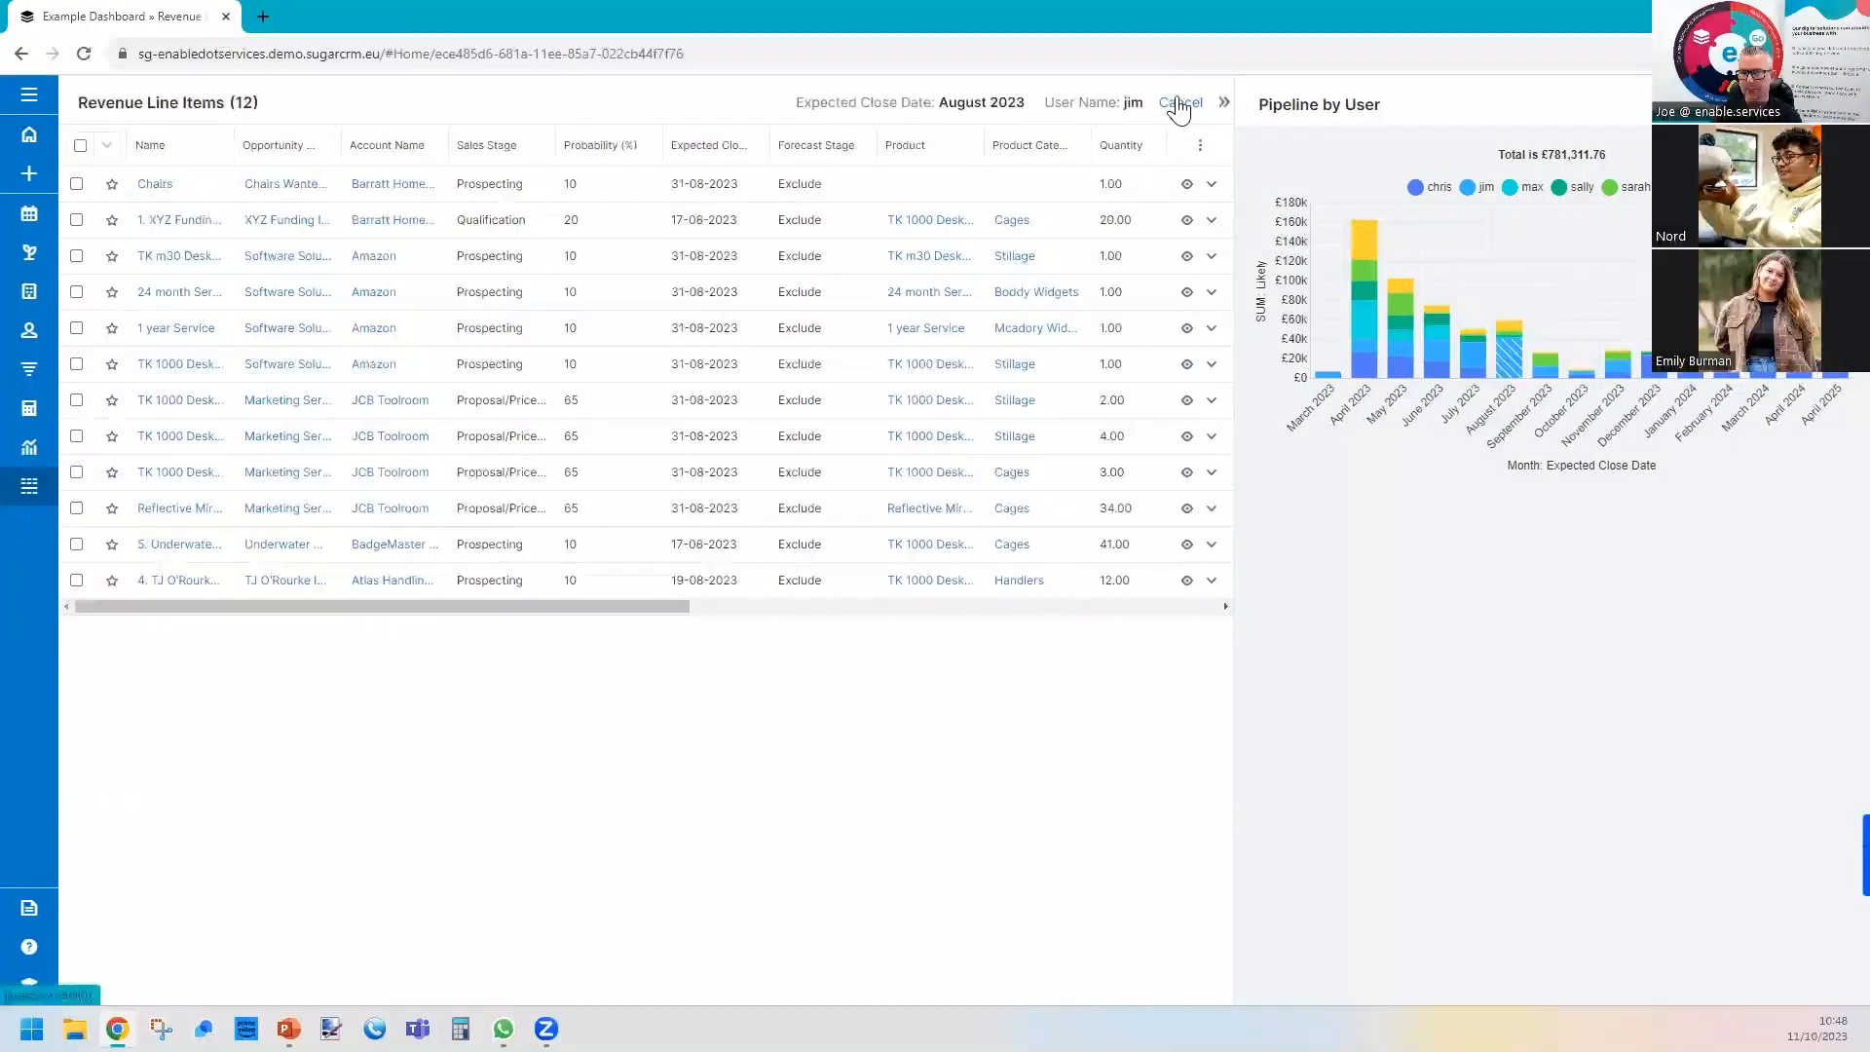
View the focus dashboard of the "1. XYZ Funding Inc" line item, then close it and the drill-through list.
{"action": "left_click", "coordinate": [216, 222]}
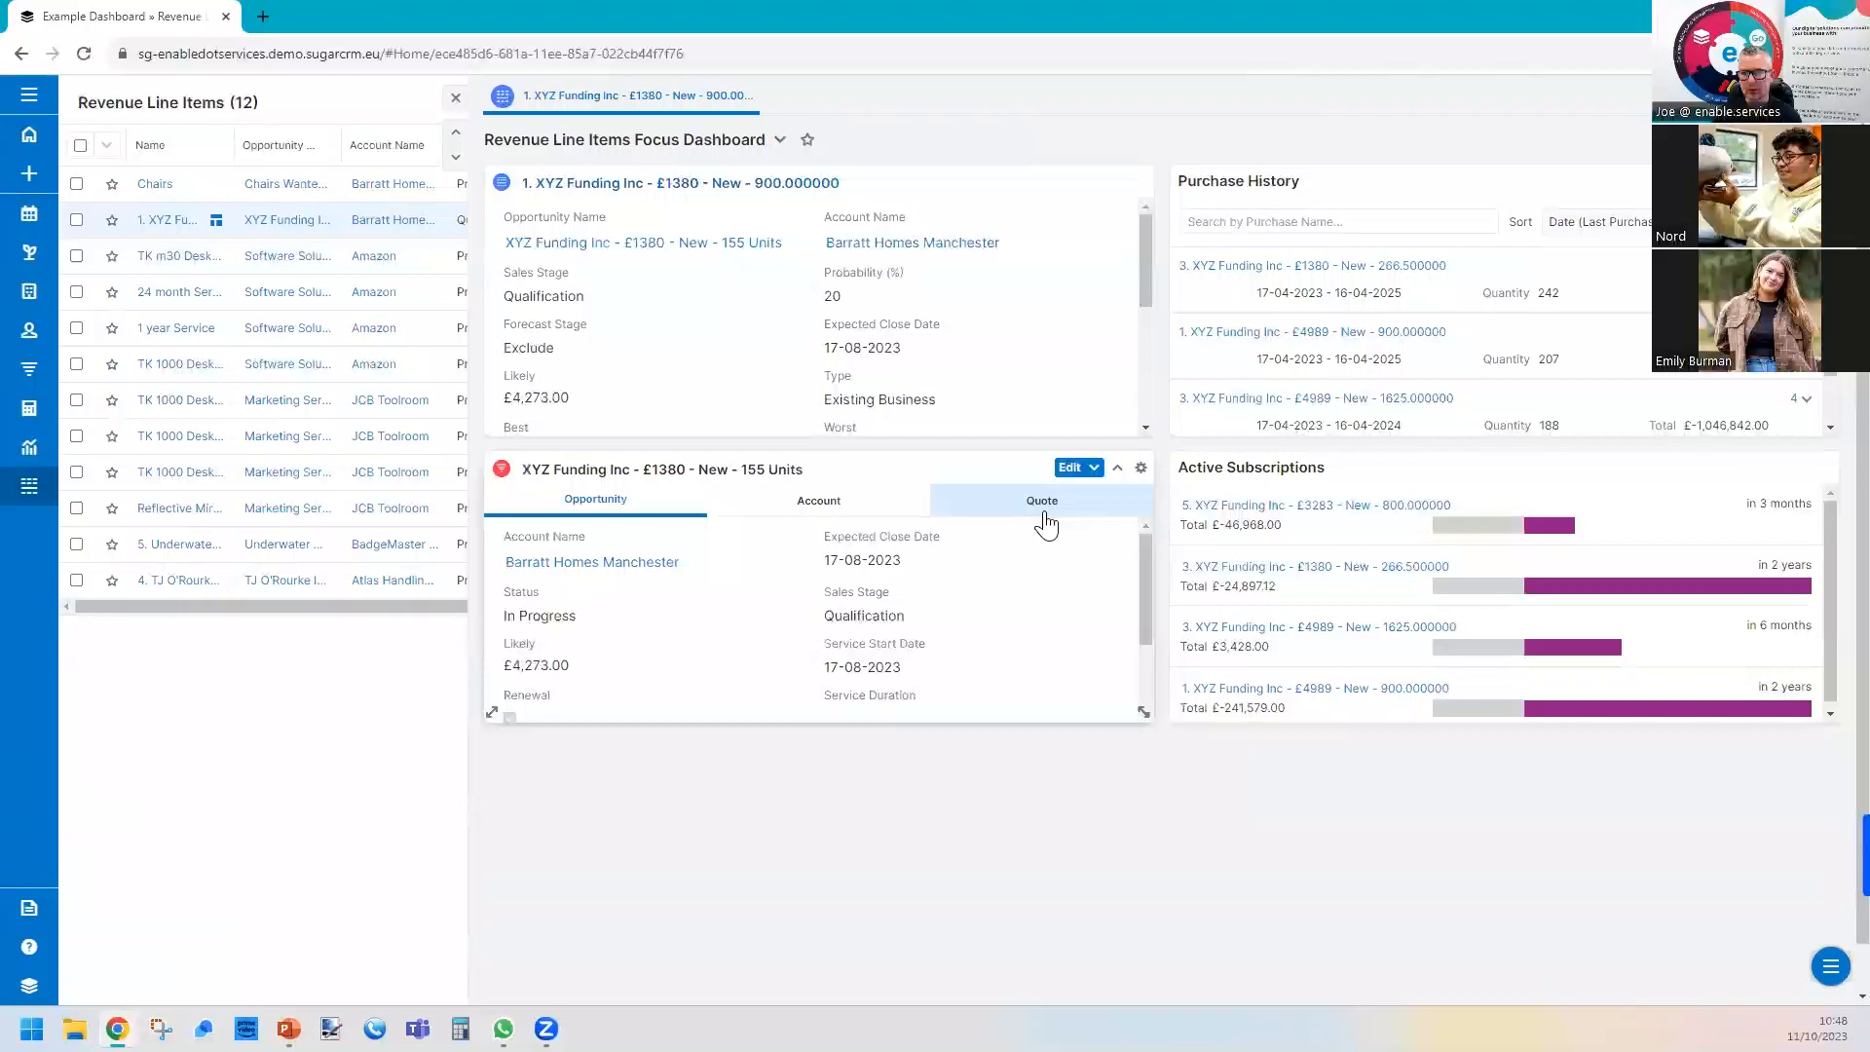
{"action": "left_click", "coordinate": [455, 99]}
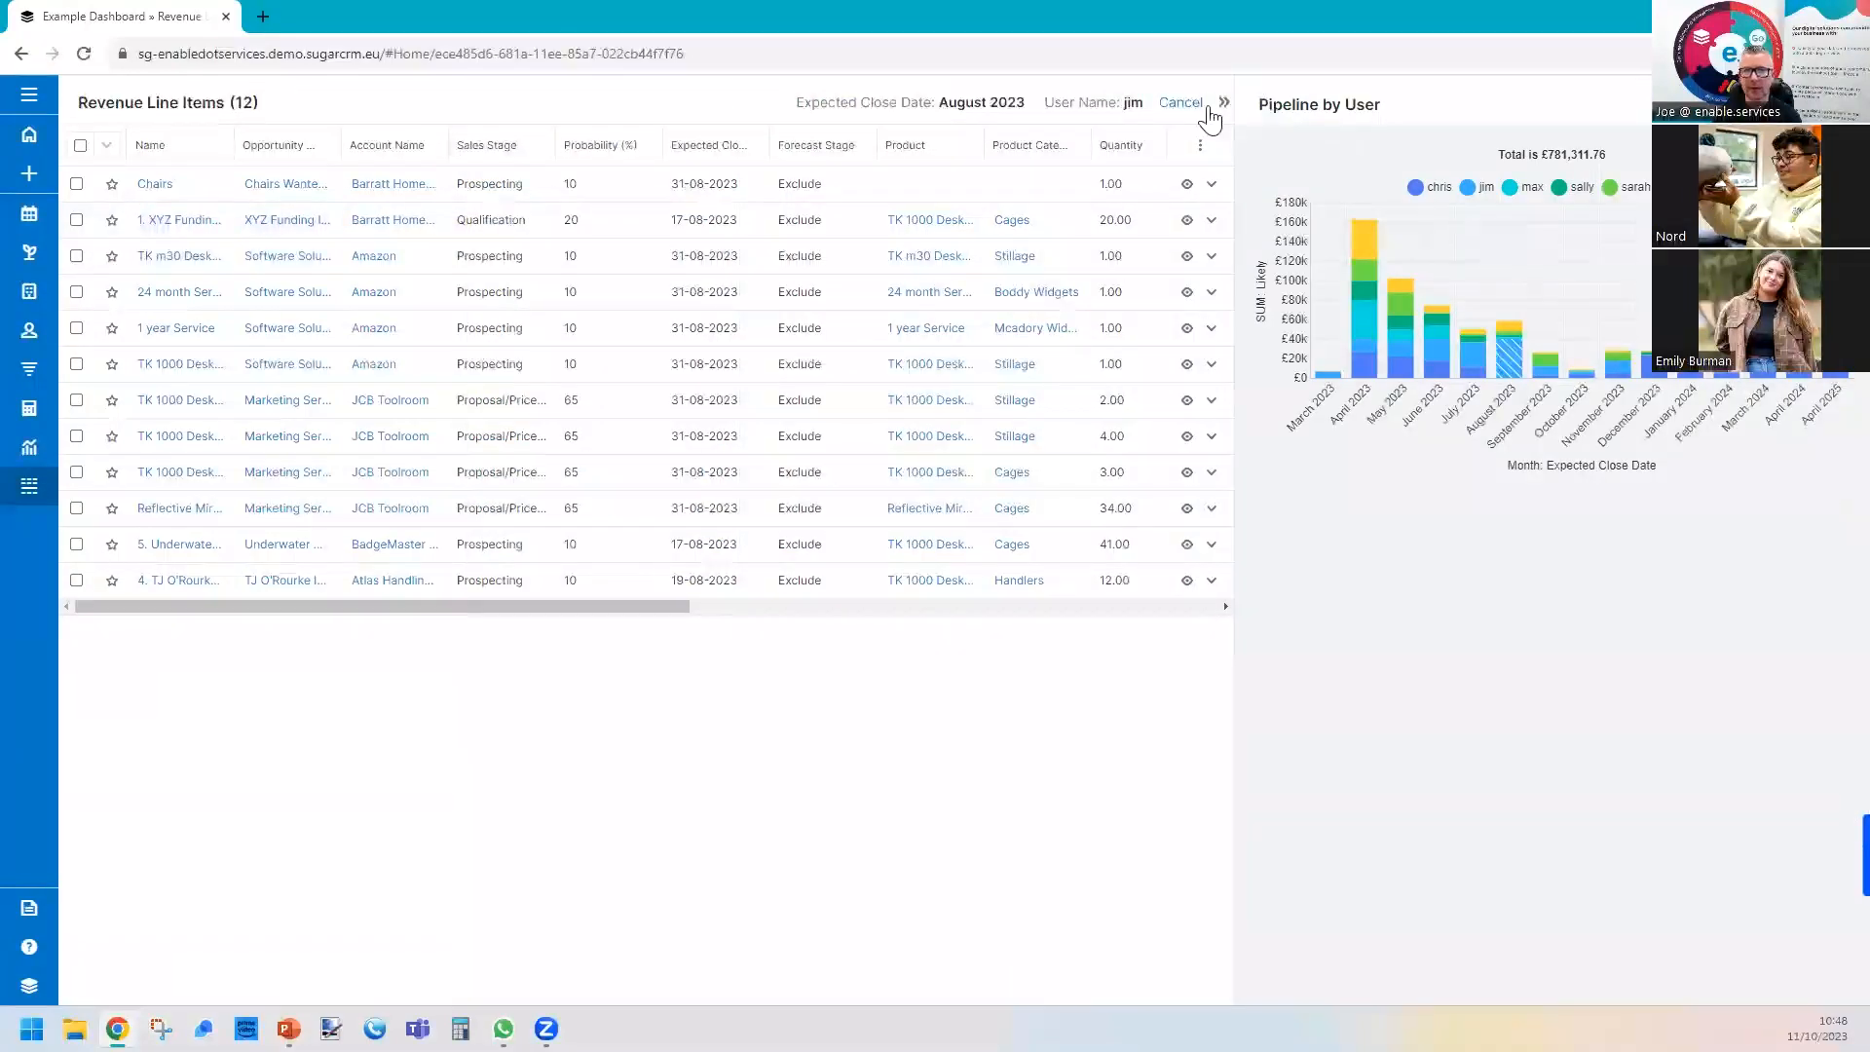
{"action": "left_click", "coordinate": [1179, 106]}
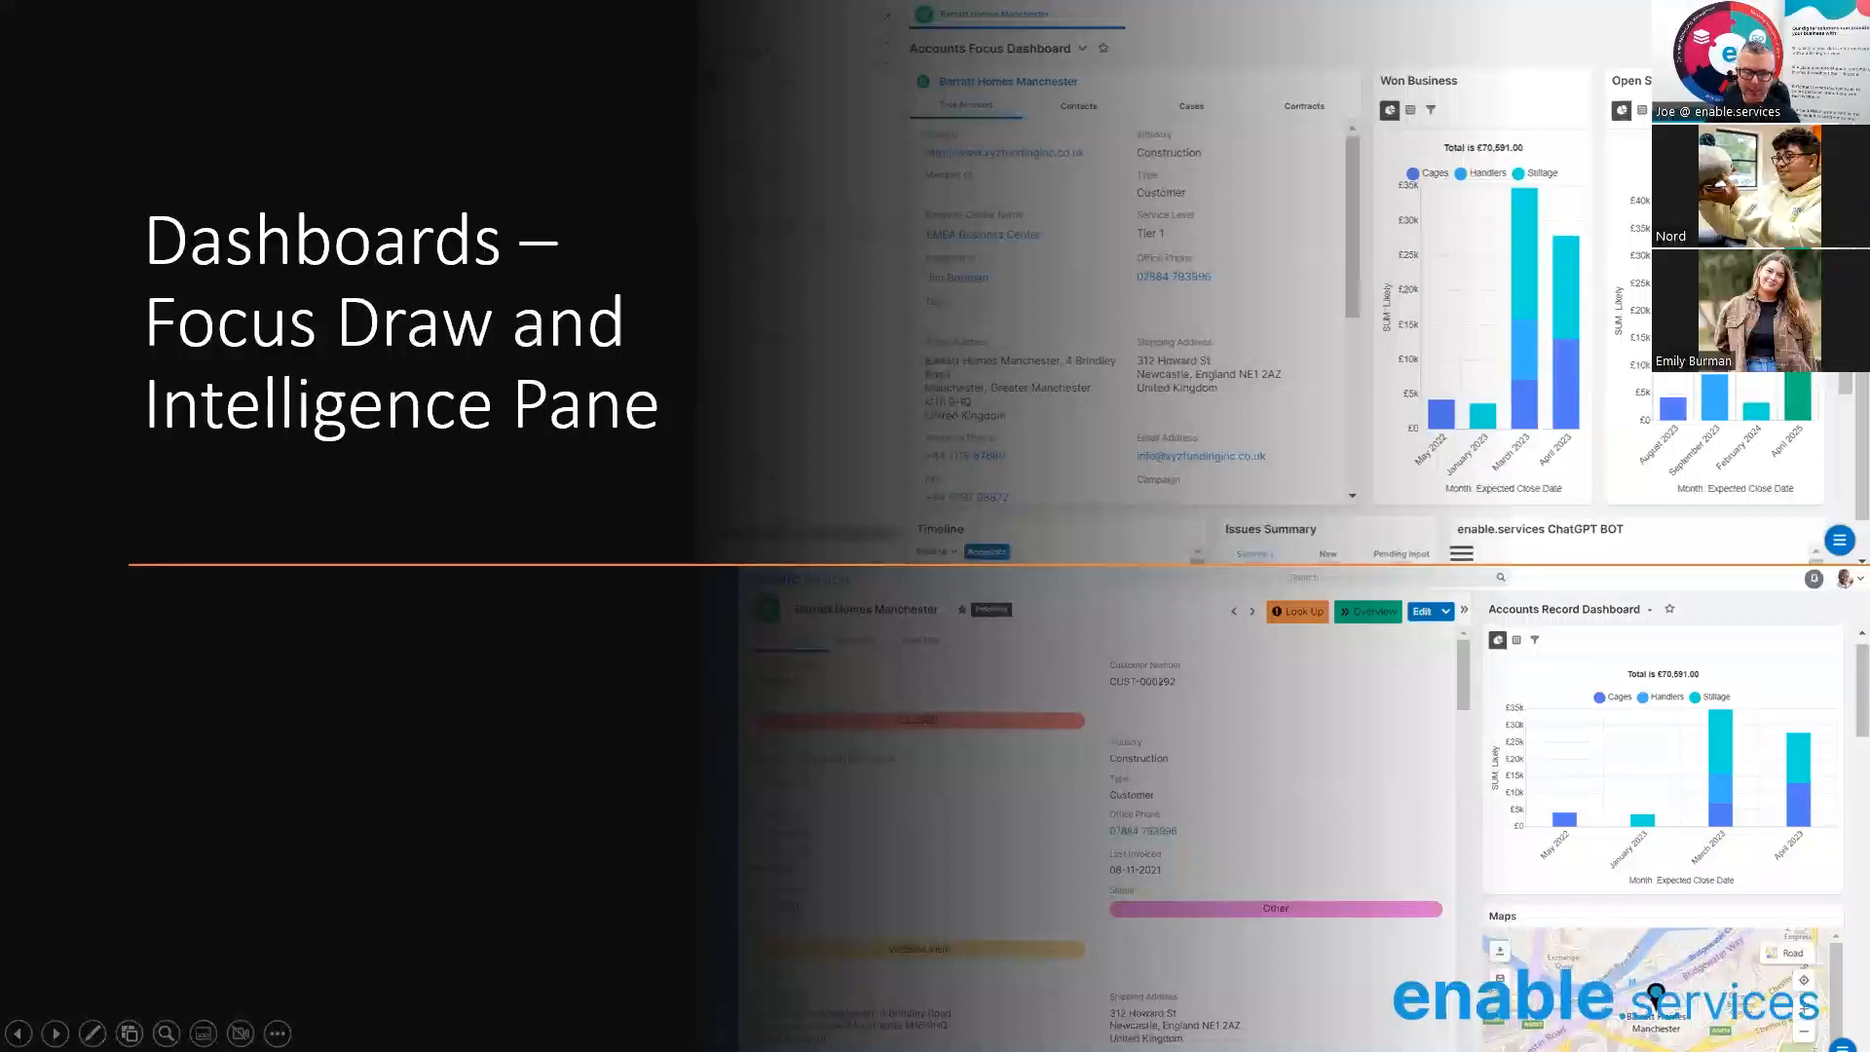
Switch from the slideshow back to SugarCRM and open the Barratt Homes Manchester account record.
{"action": "left_click", "coordinate": [1531, 992]}
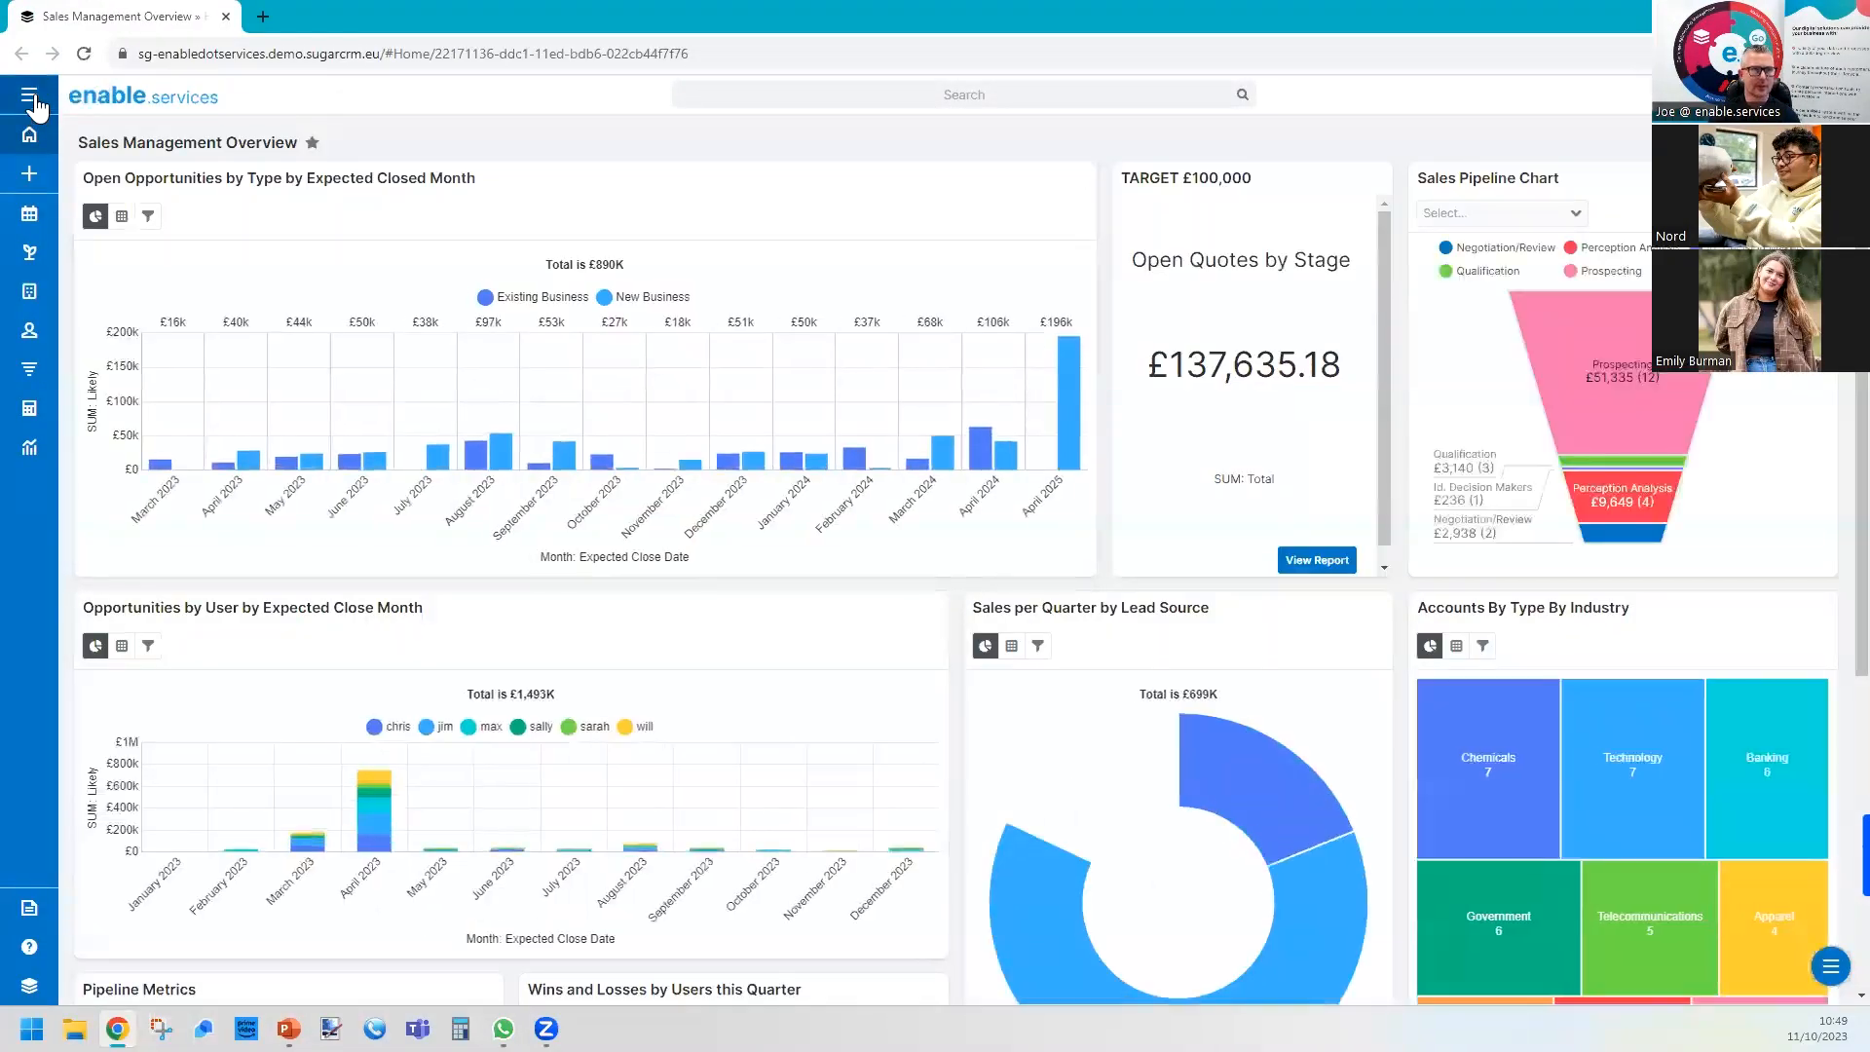
{"action": "mouse_move", "coordinate": [83, 280]}
{"action": "left_click", "coordinate": [225, 294]}
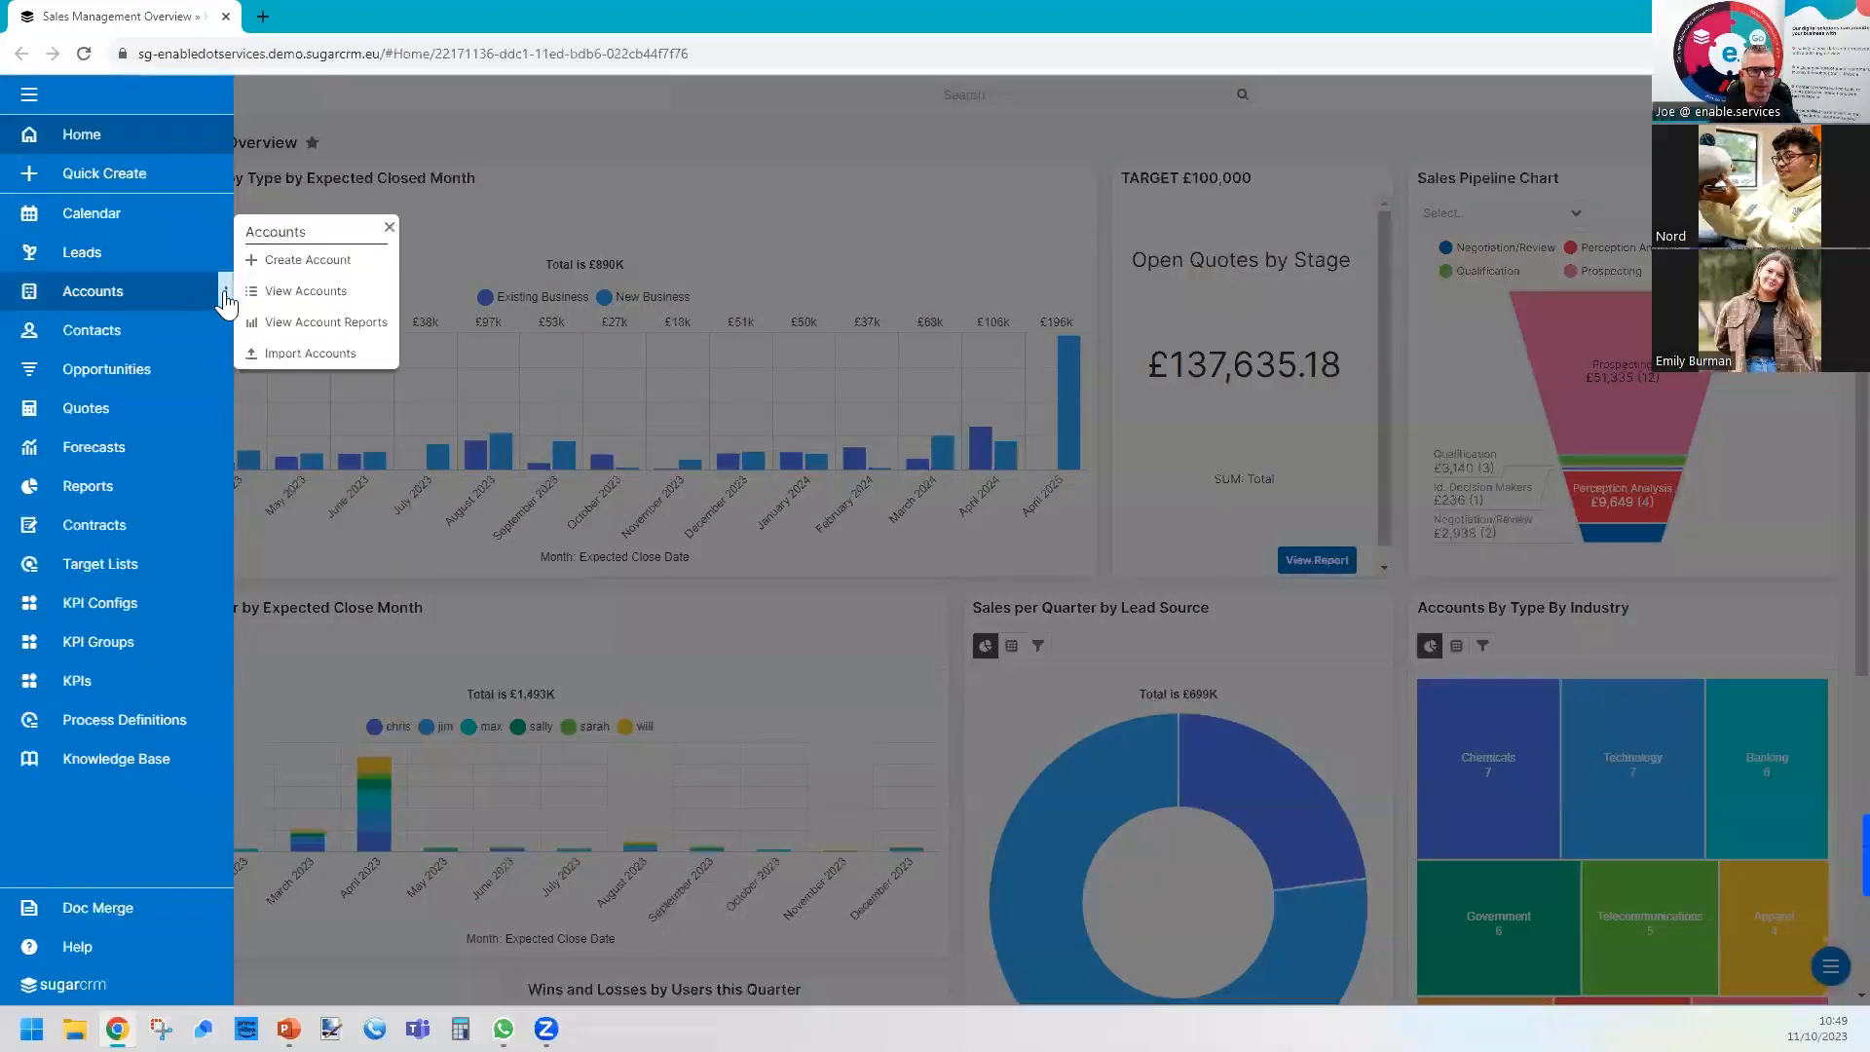
{"action": "left_click", "coordinate": [343, 390]}
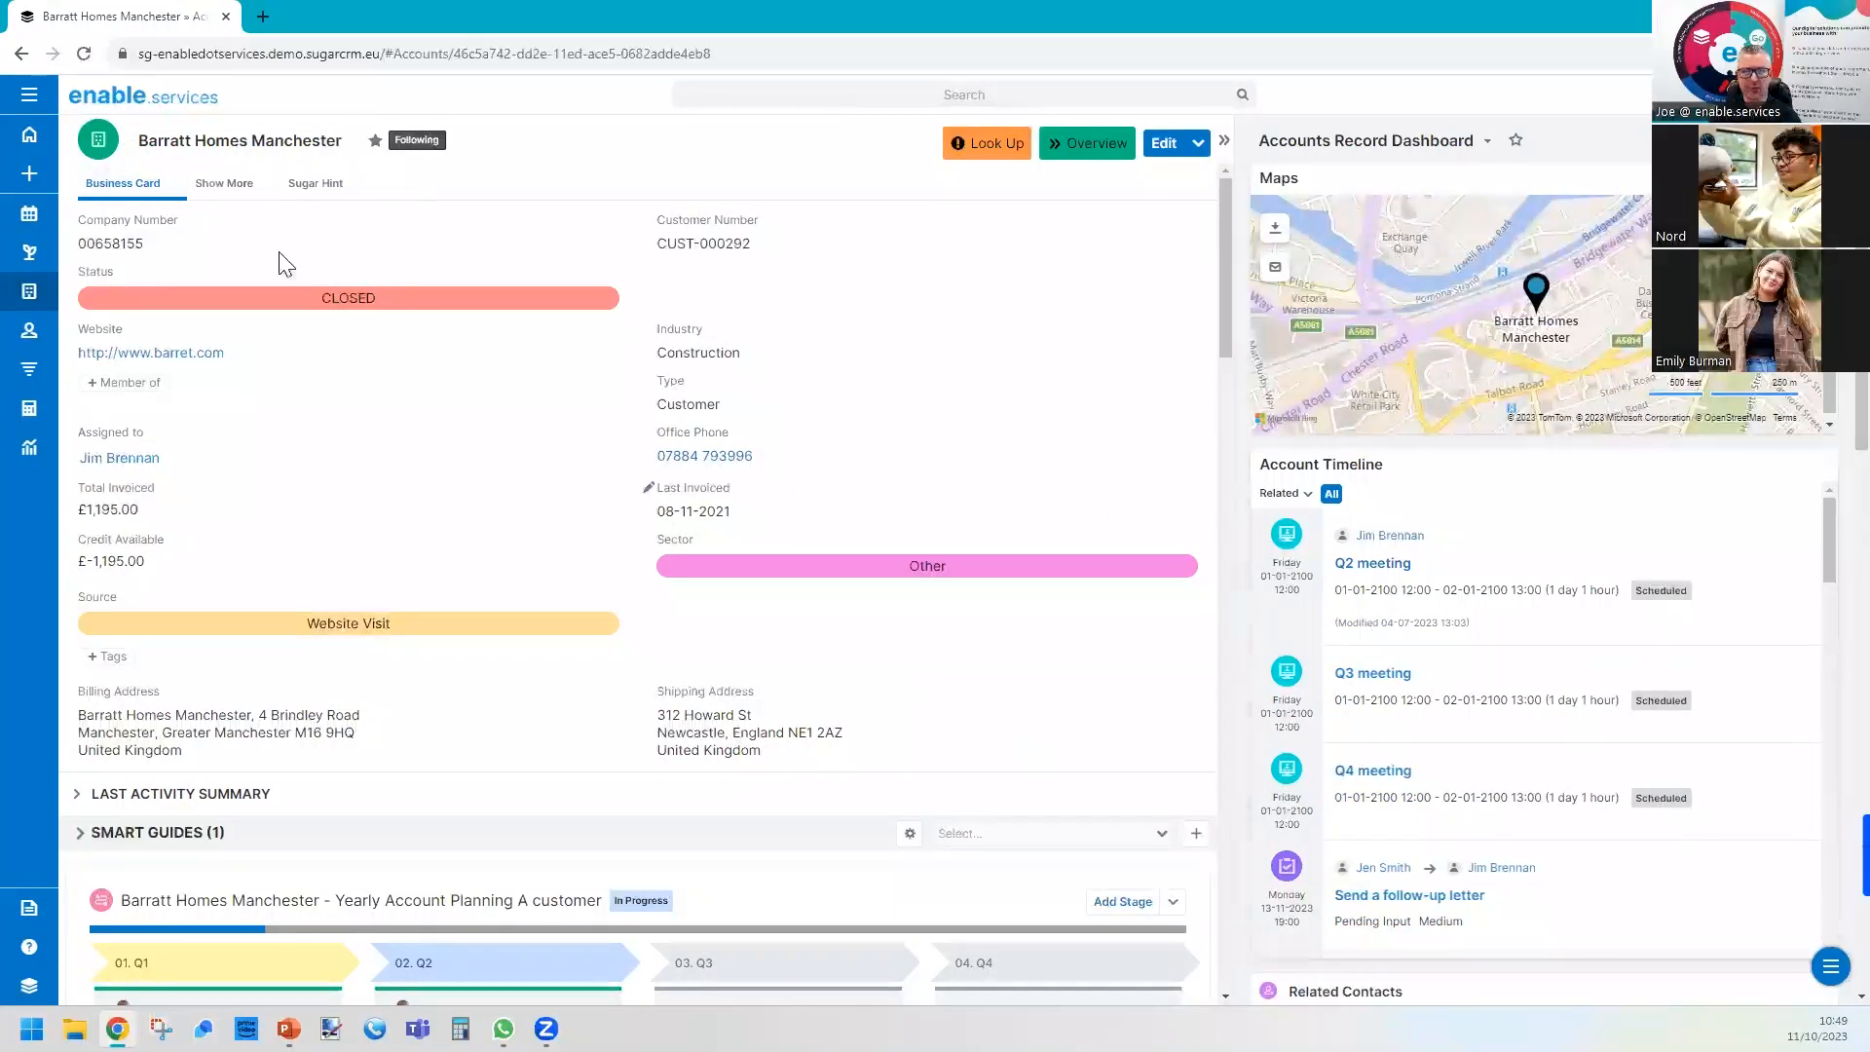
Go to the accounts list and view the focus dashboard of Barratt Homes Manchester, dismissing the notice.
{"action": "left_click", "coordinate": [37, 288]}
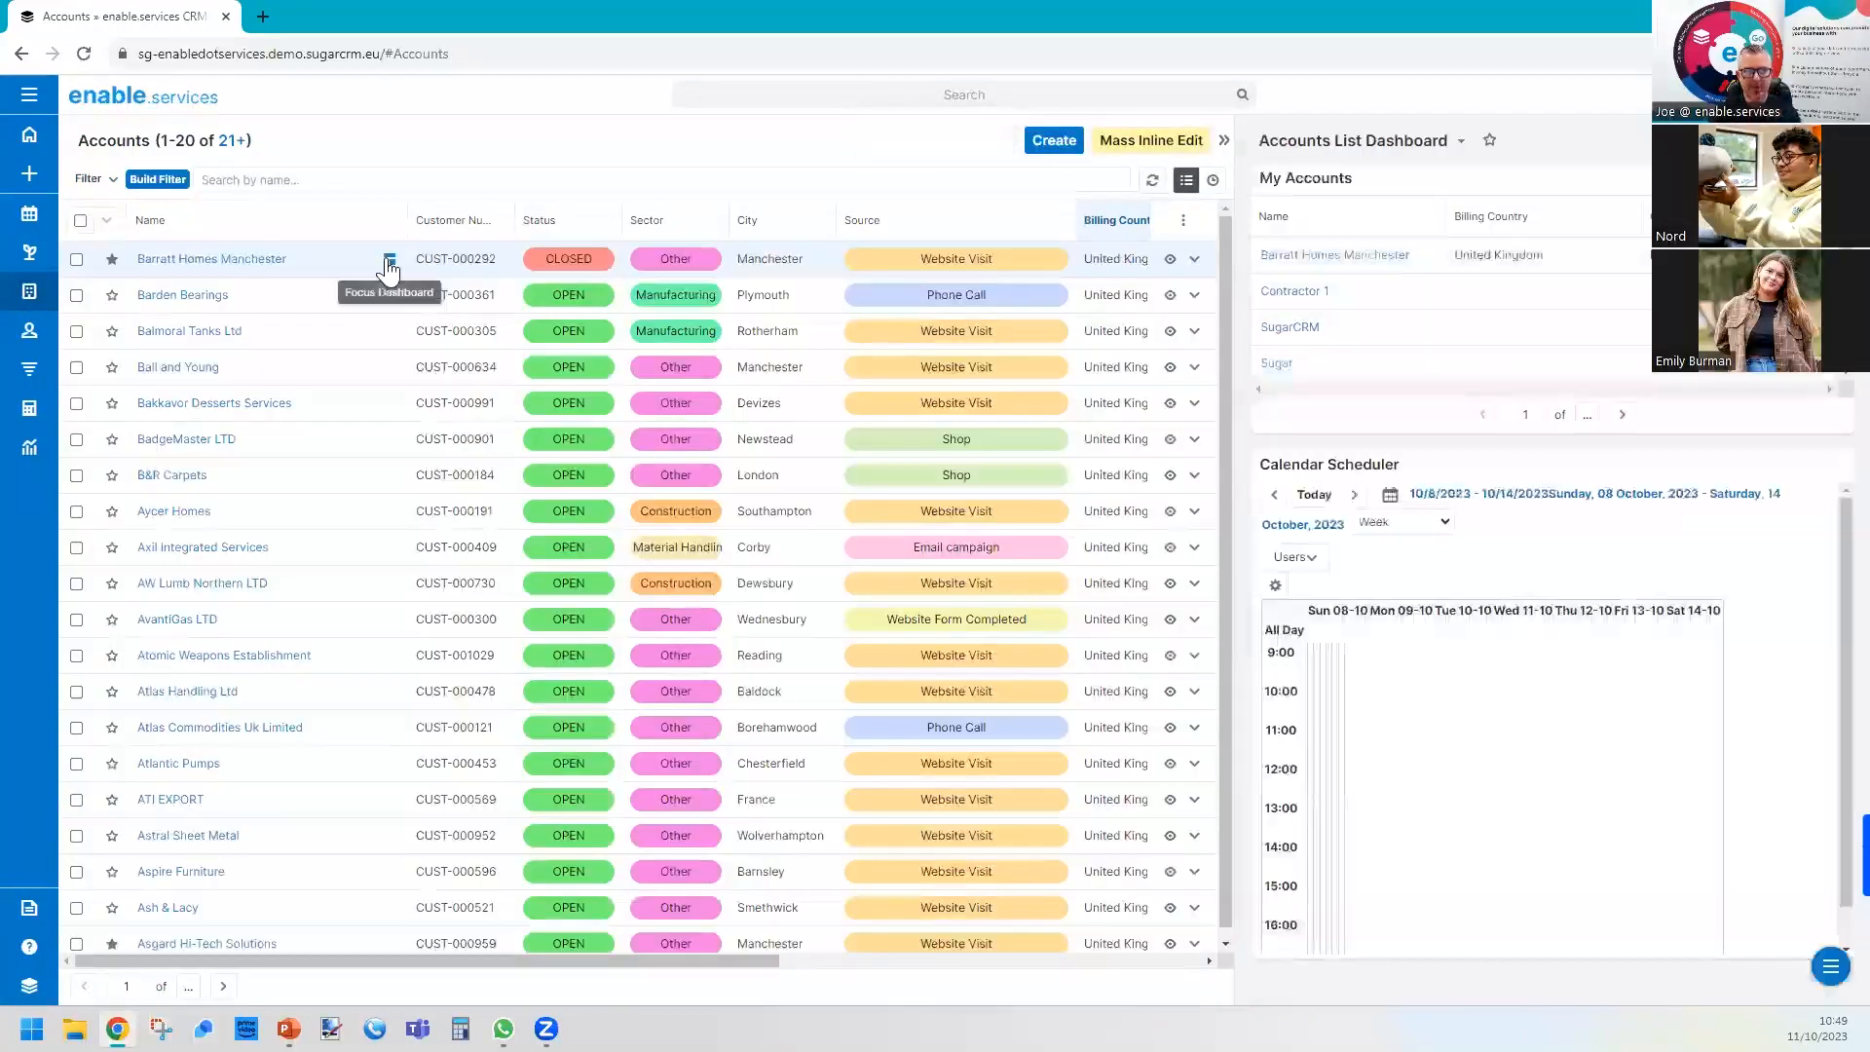
{"action": "left_click", "coordinate": [389, 259]}
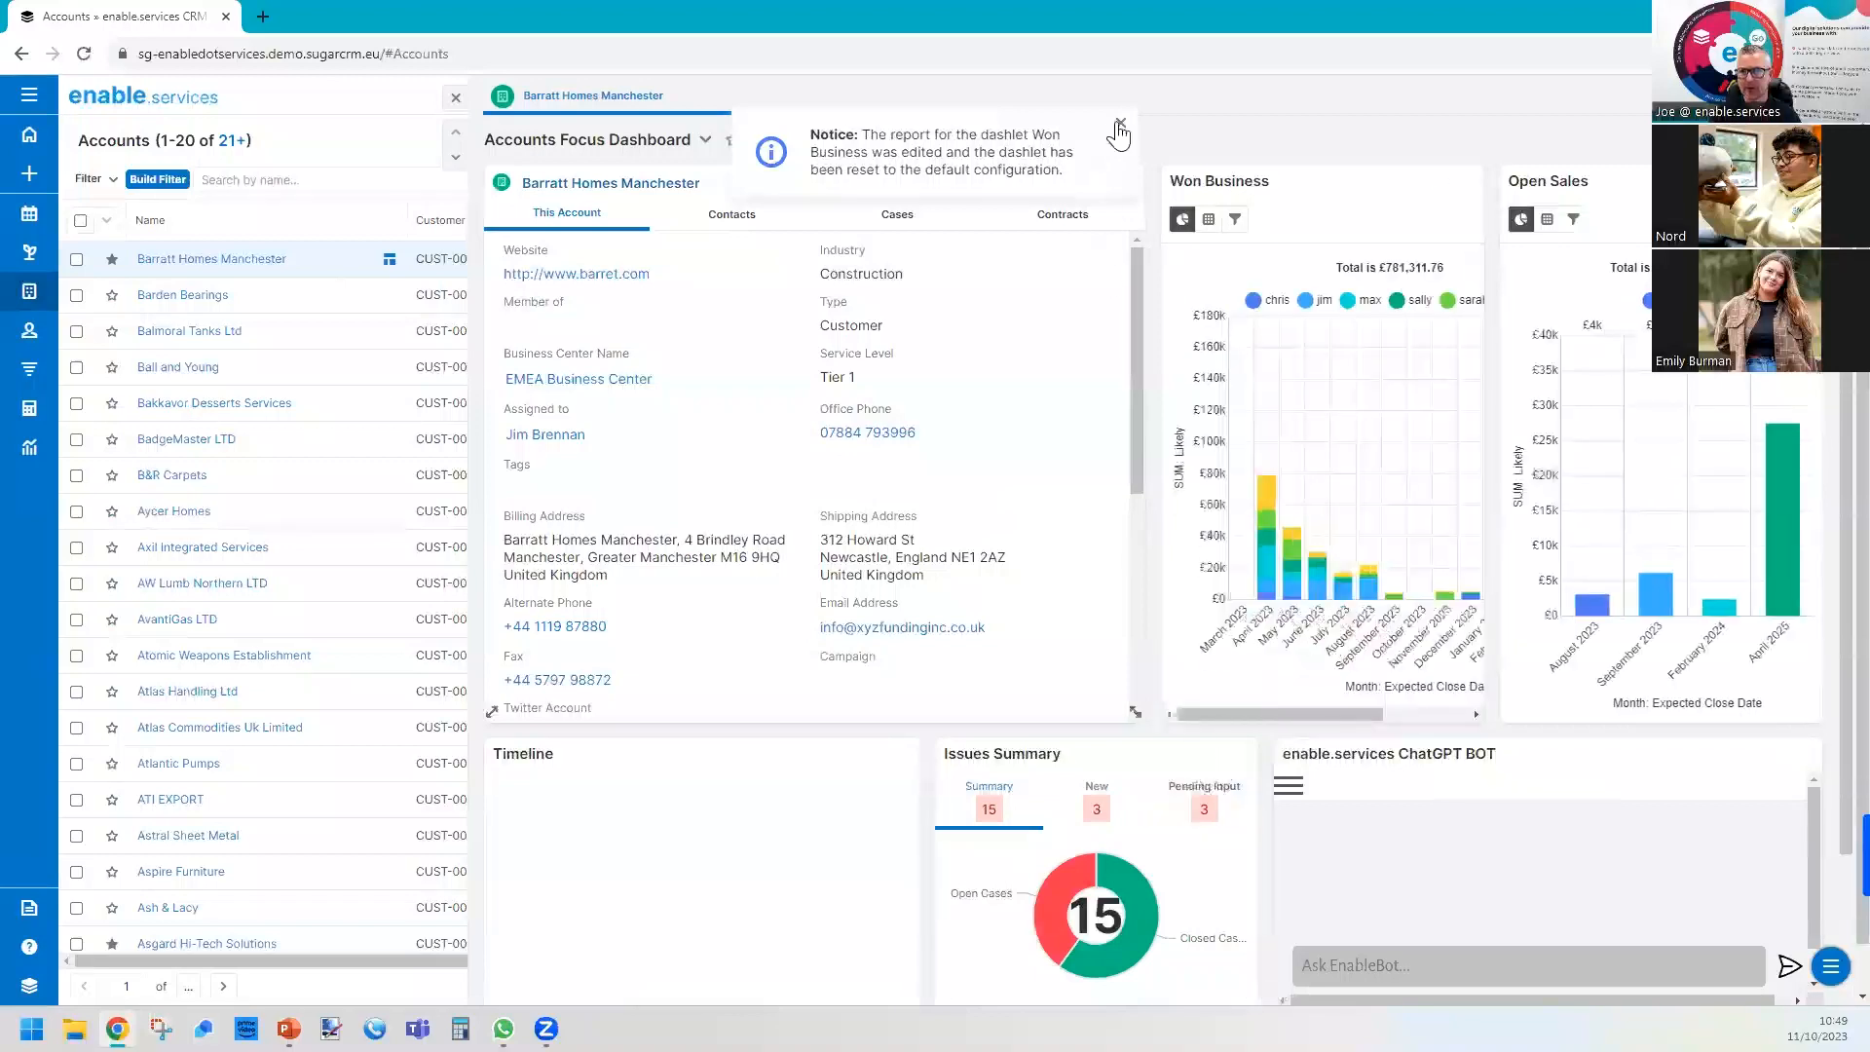
{"action": "left_click", "coordinate": [1119, 127]}
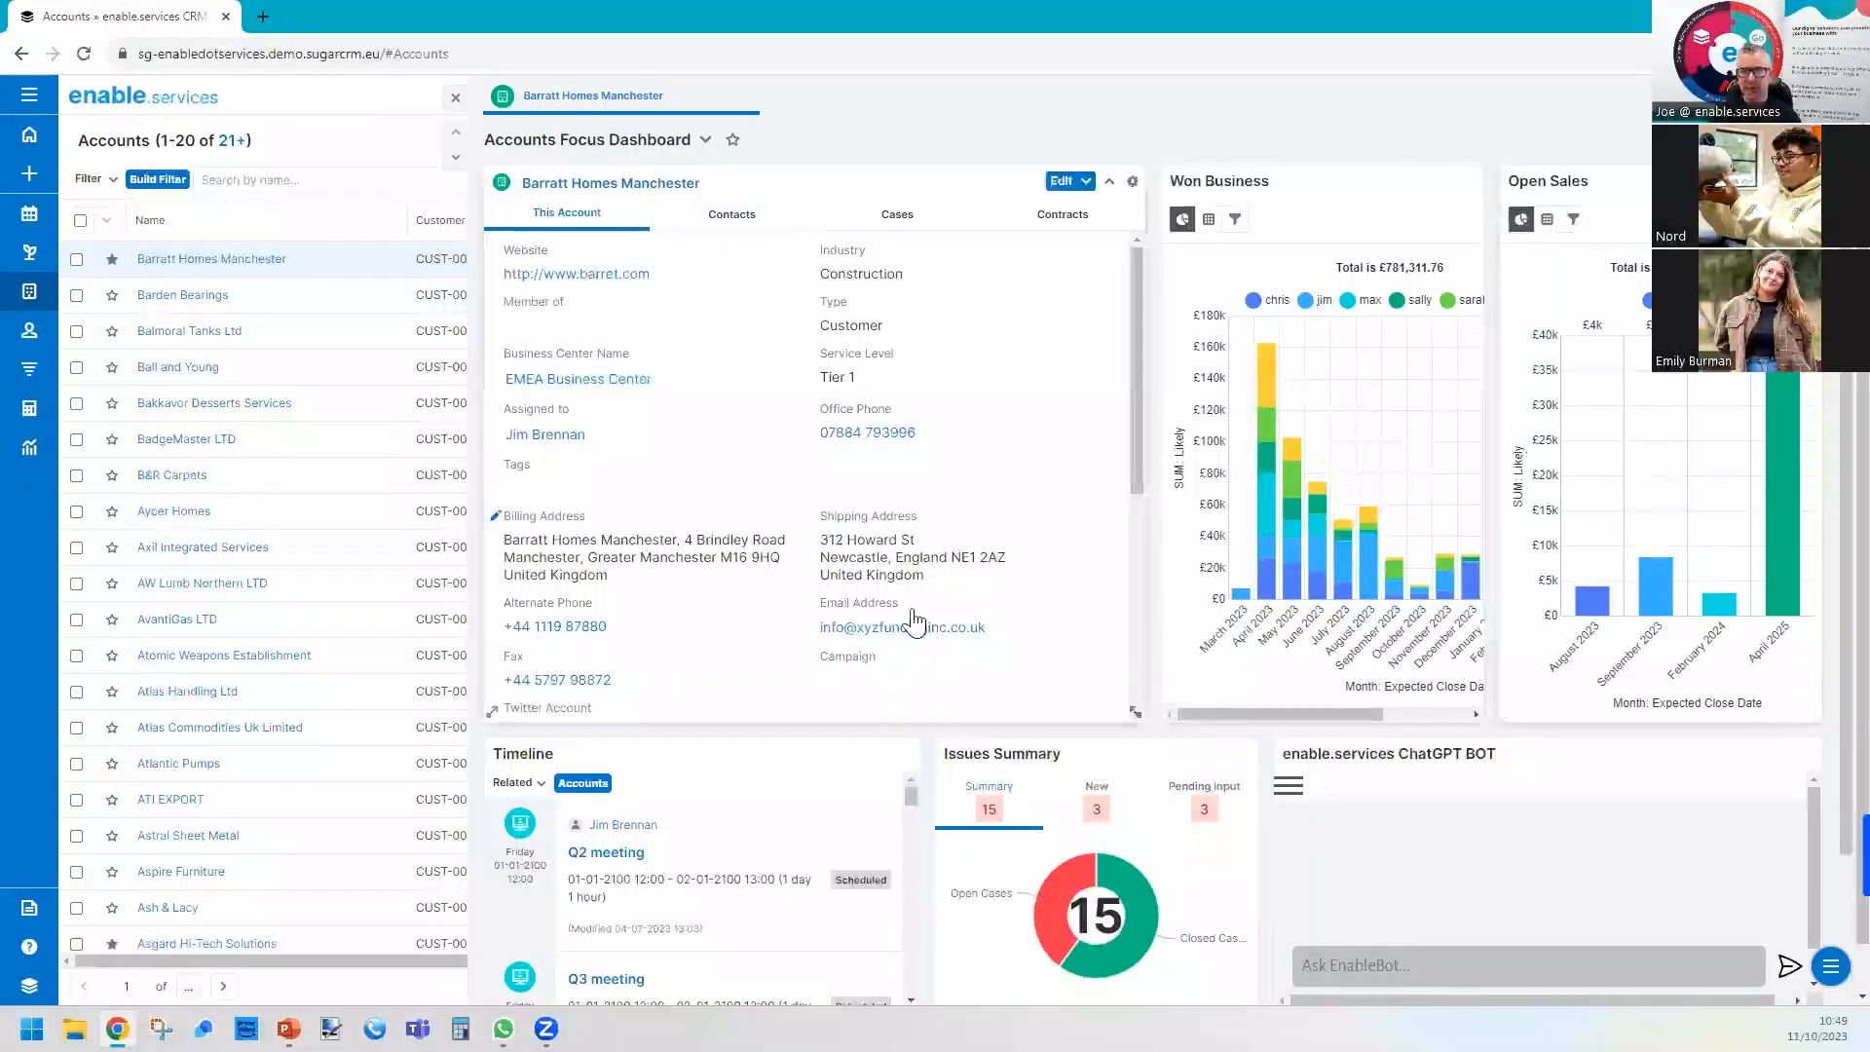
Open the Barratt Homes Manchester record and add a Report Dashlet to its dashboard using the "Sales Pipeline by Category" report.
{"action": "left_click", "coordinate": [218, 259]}
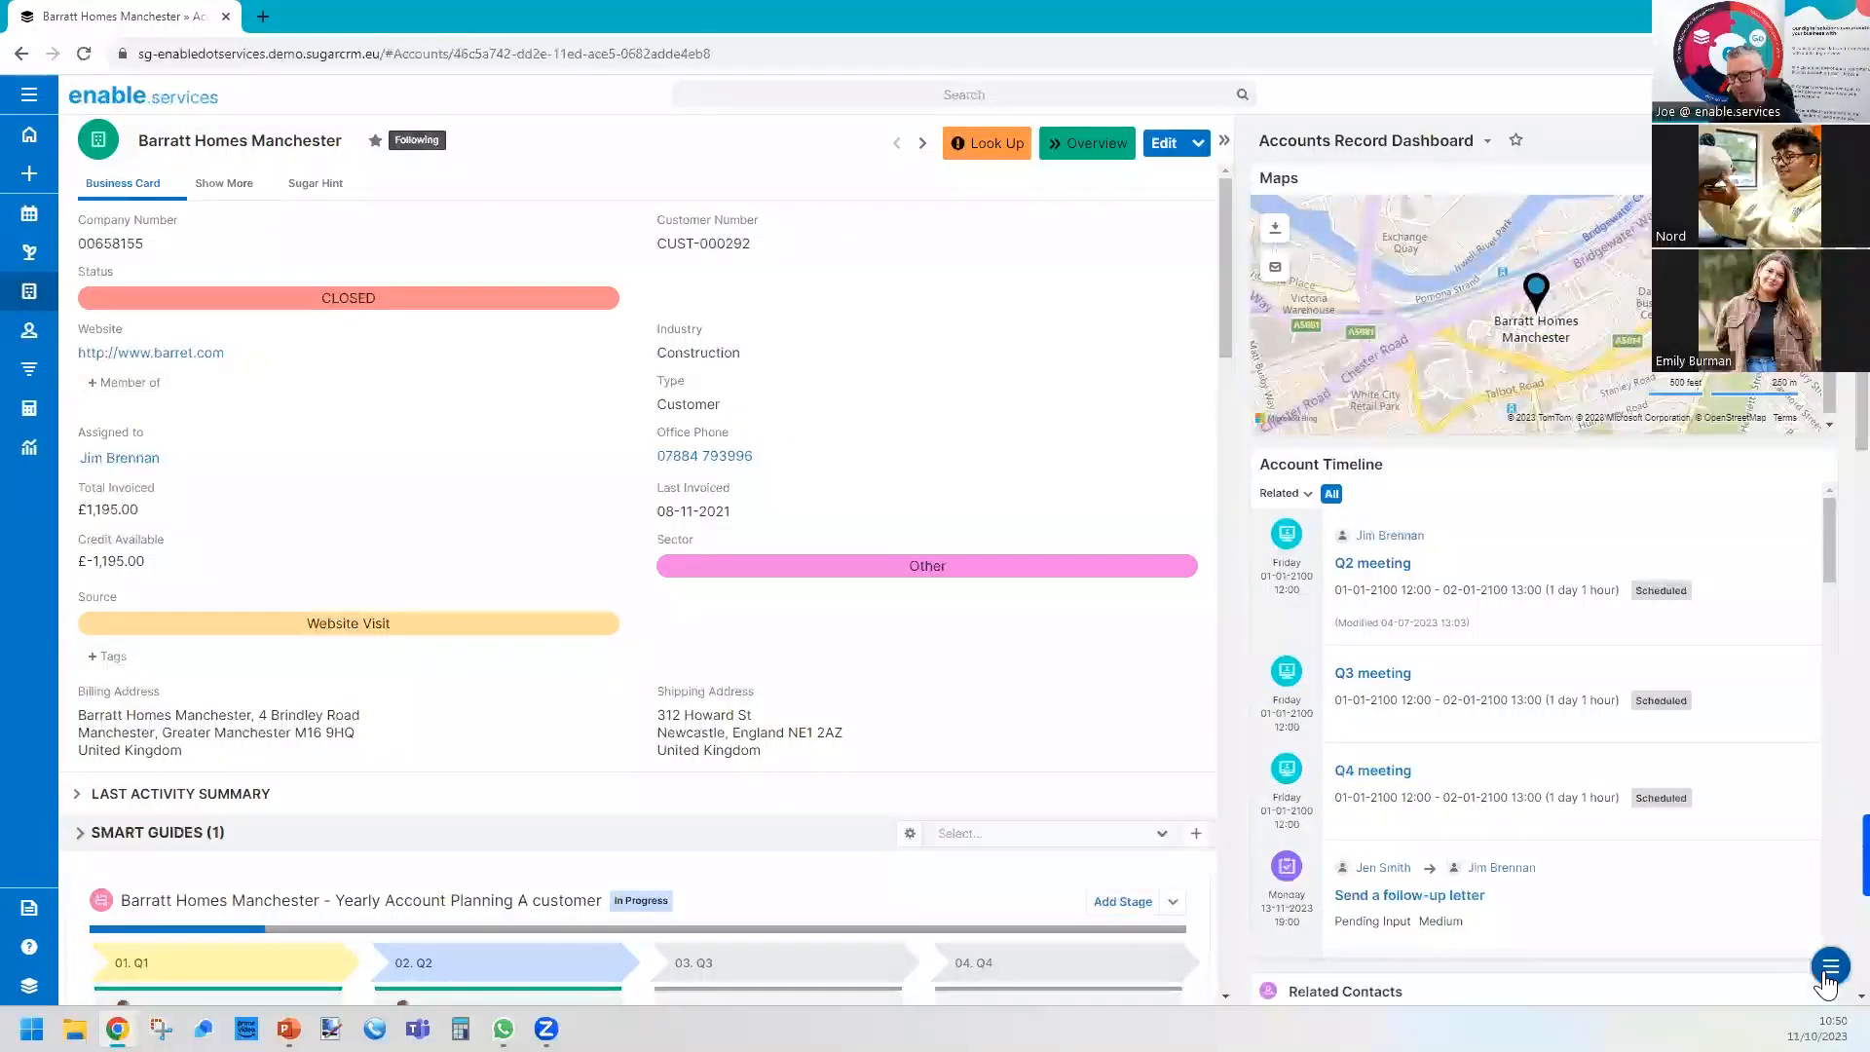
{"action": "left_click", "coordinate": [1827, 972]}
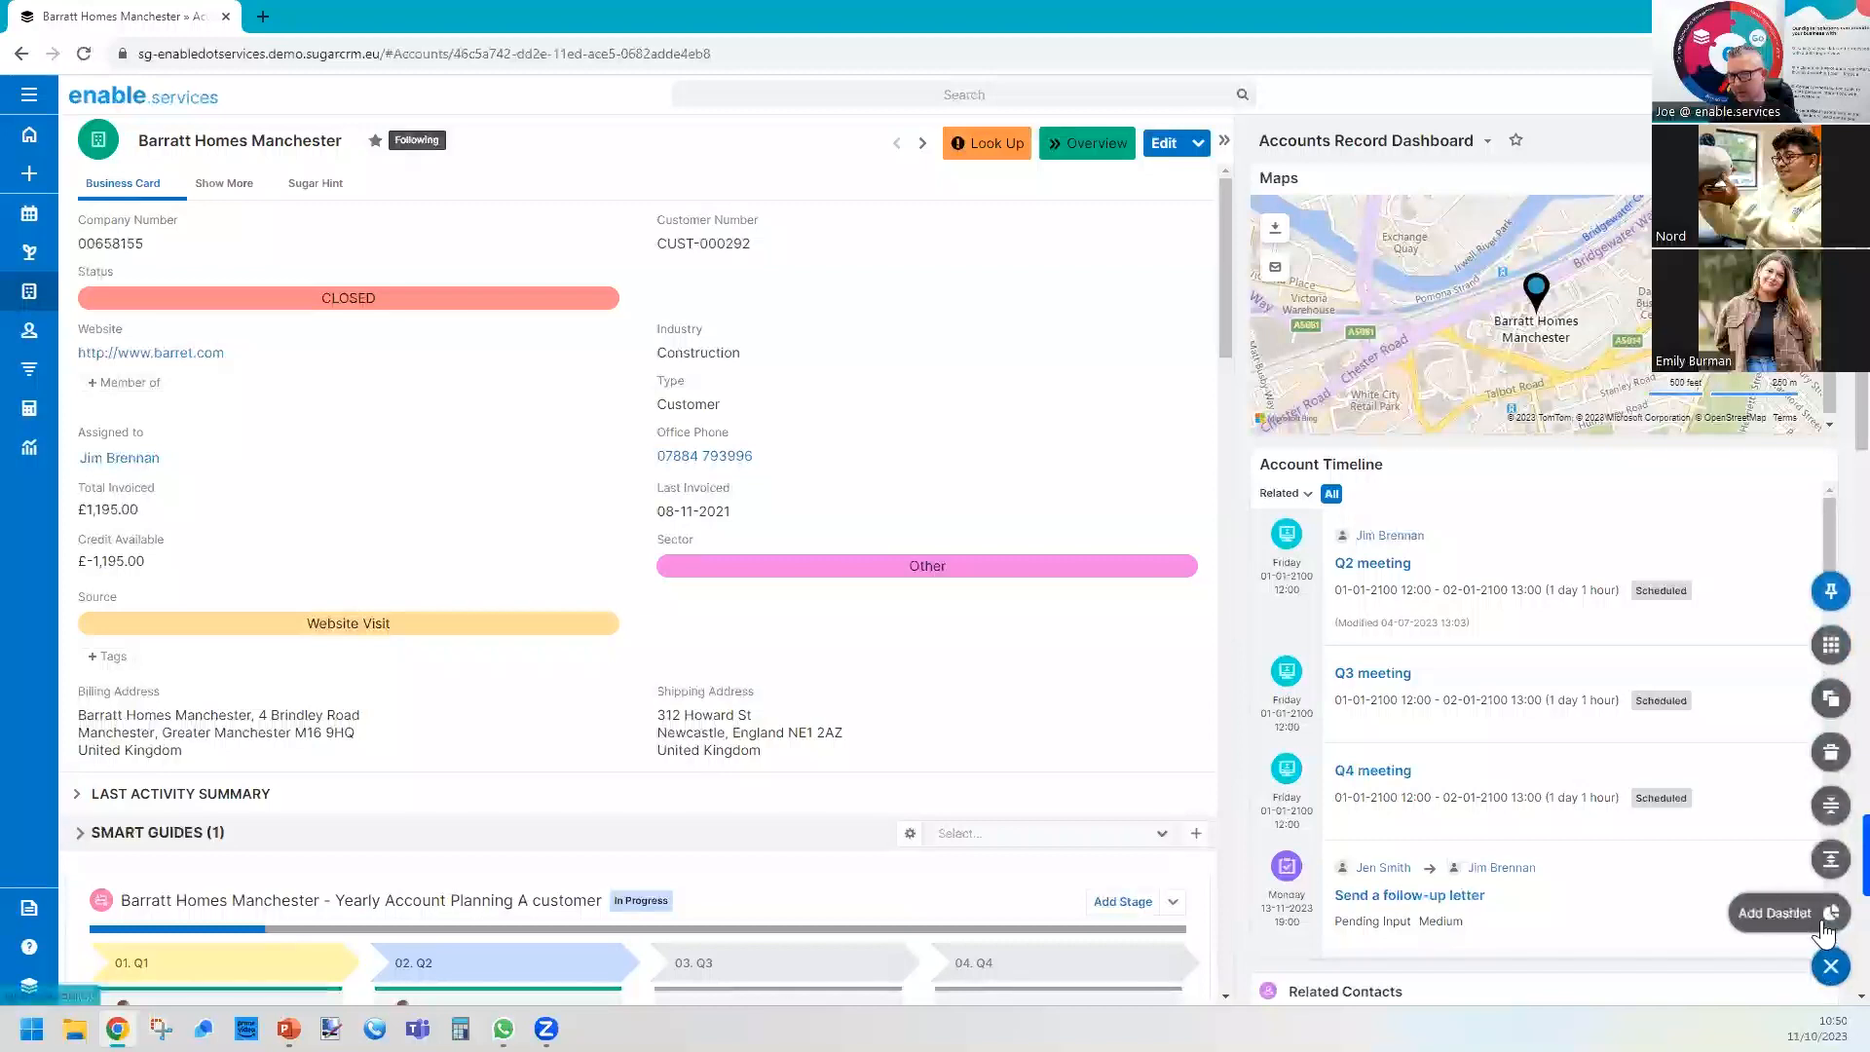
{"action": "left_click", "coordinate": [1824, 925]}
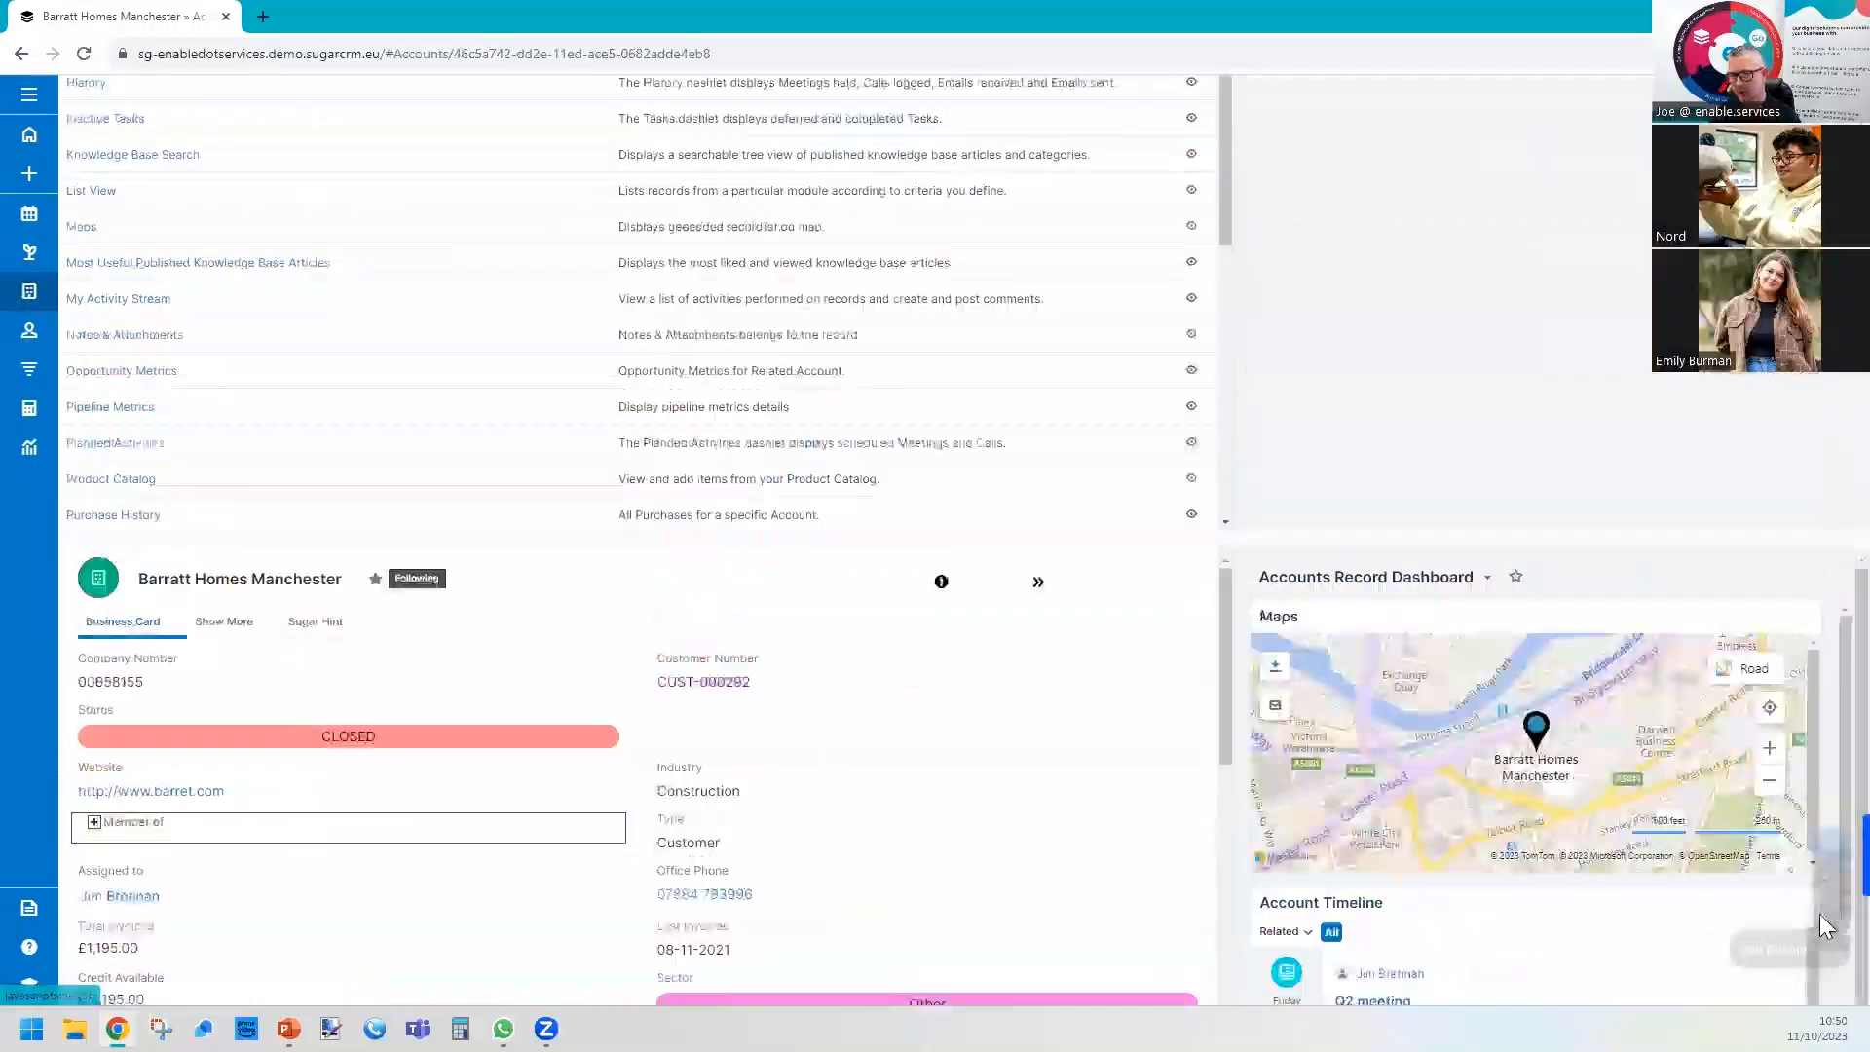
{"action": "scroll", "coordinate": [283, 522], "scroll_direction": "down", "scroll_amount": 5}
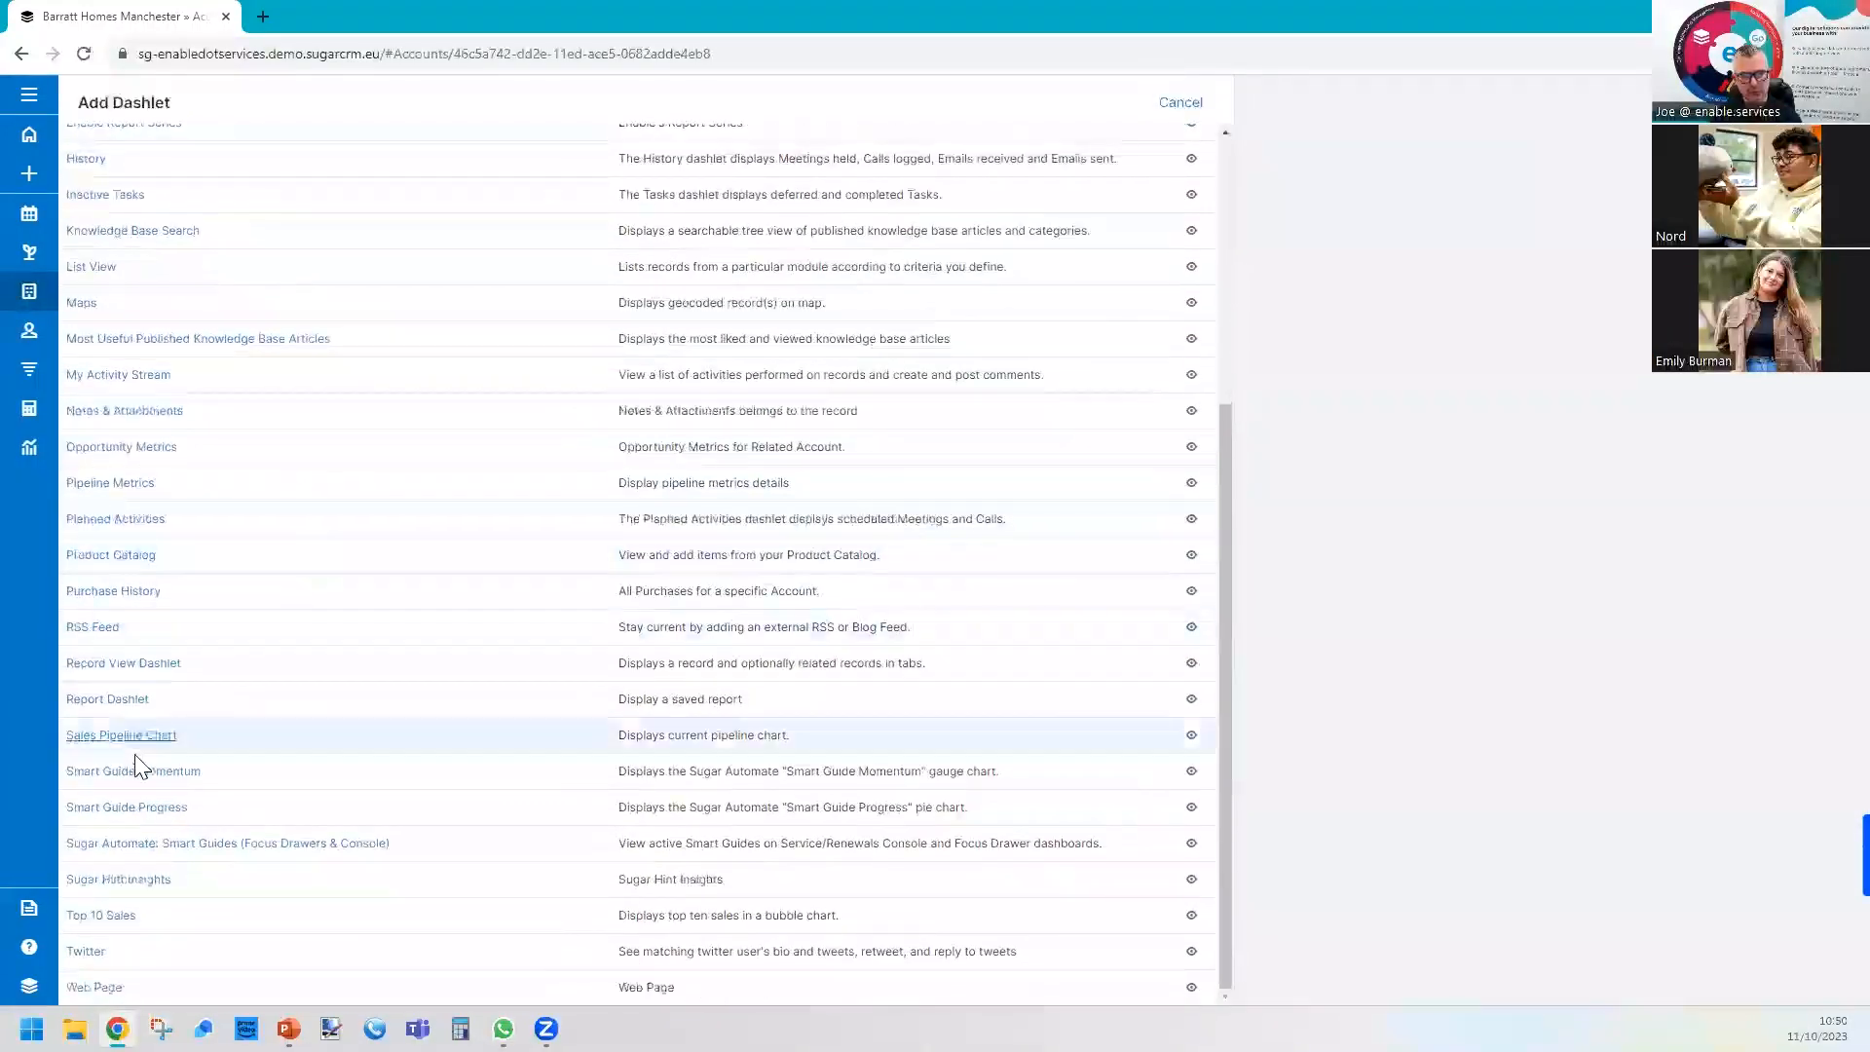
{"action": "left_click", "coordinate": [105, 700]}
{"action": "left_click", "coordinate": [196, 232]}
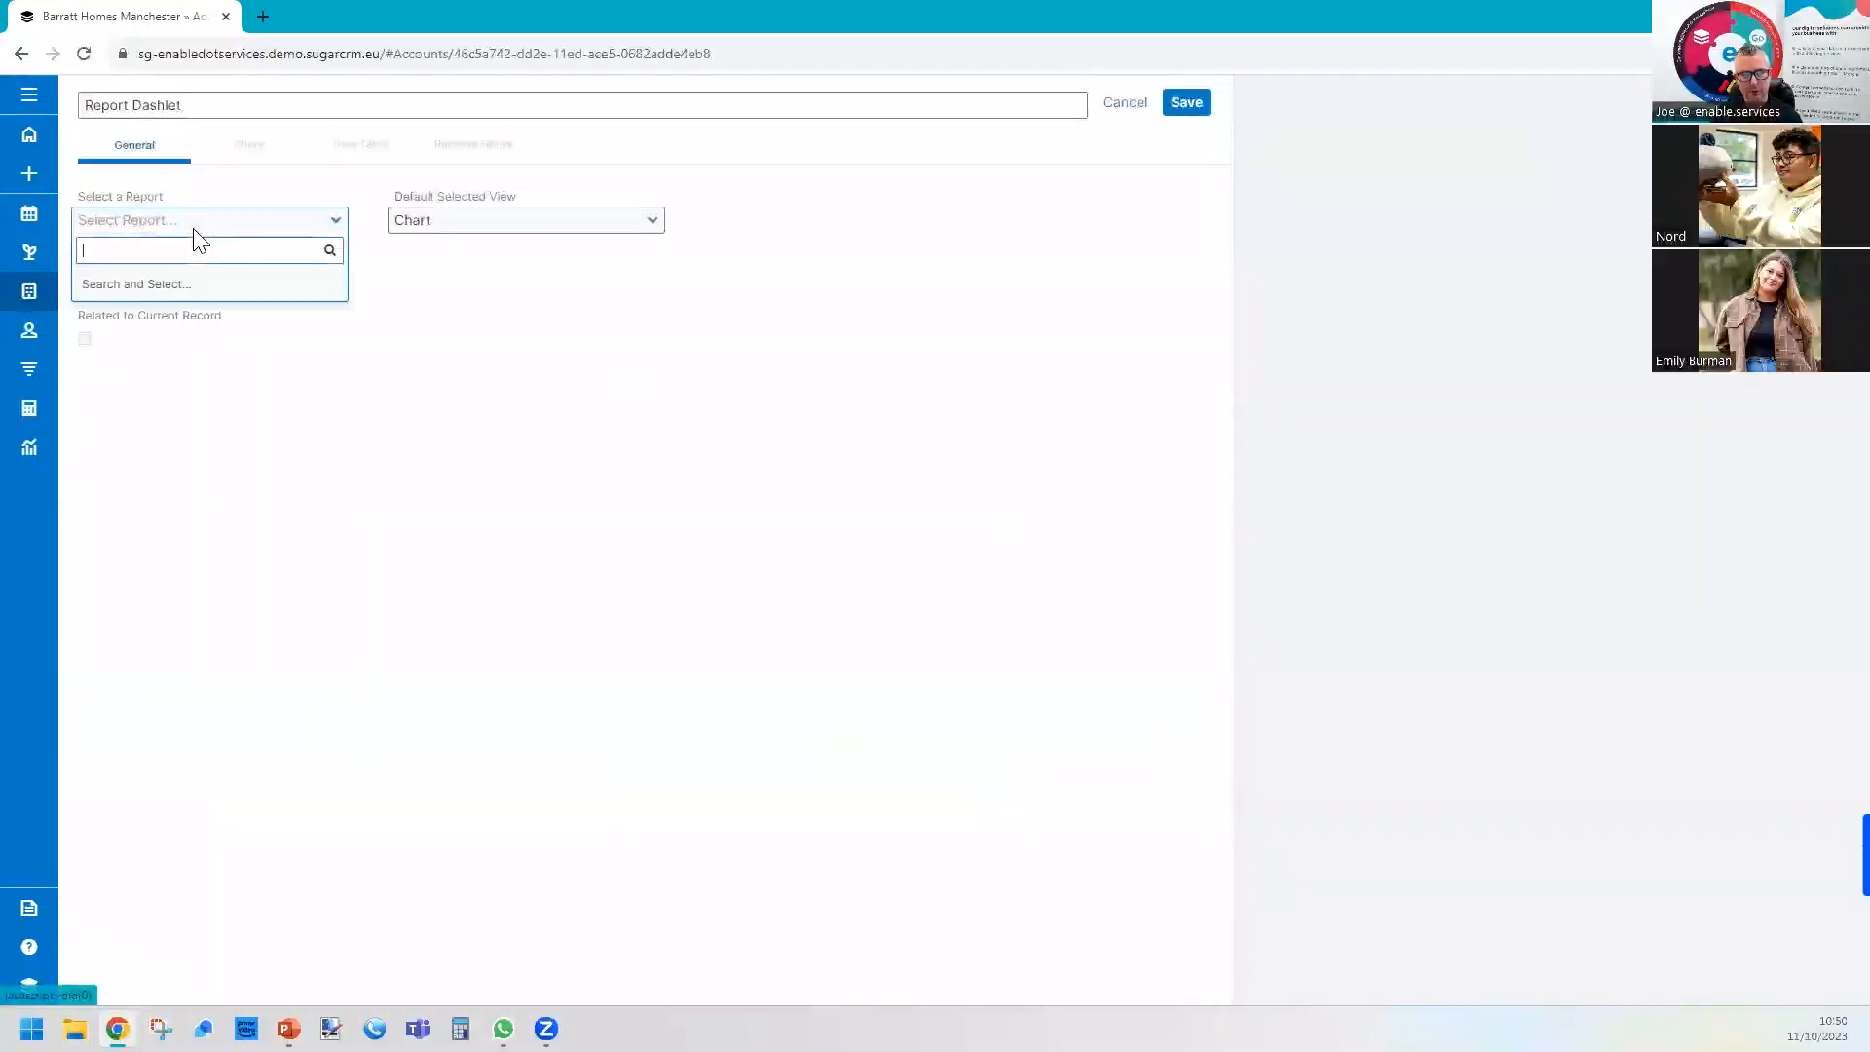
{"action": "left_click", "coordinate": [188, 287]}
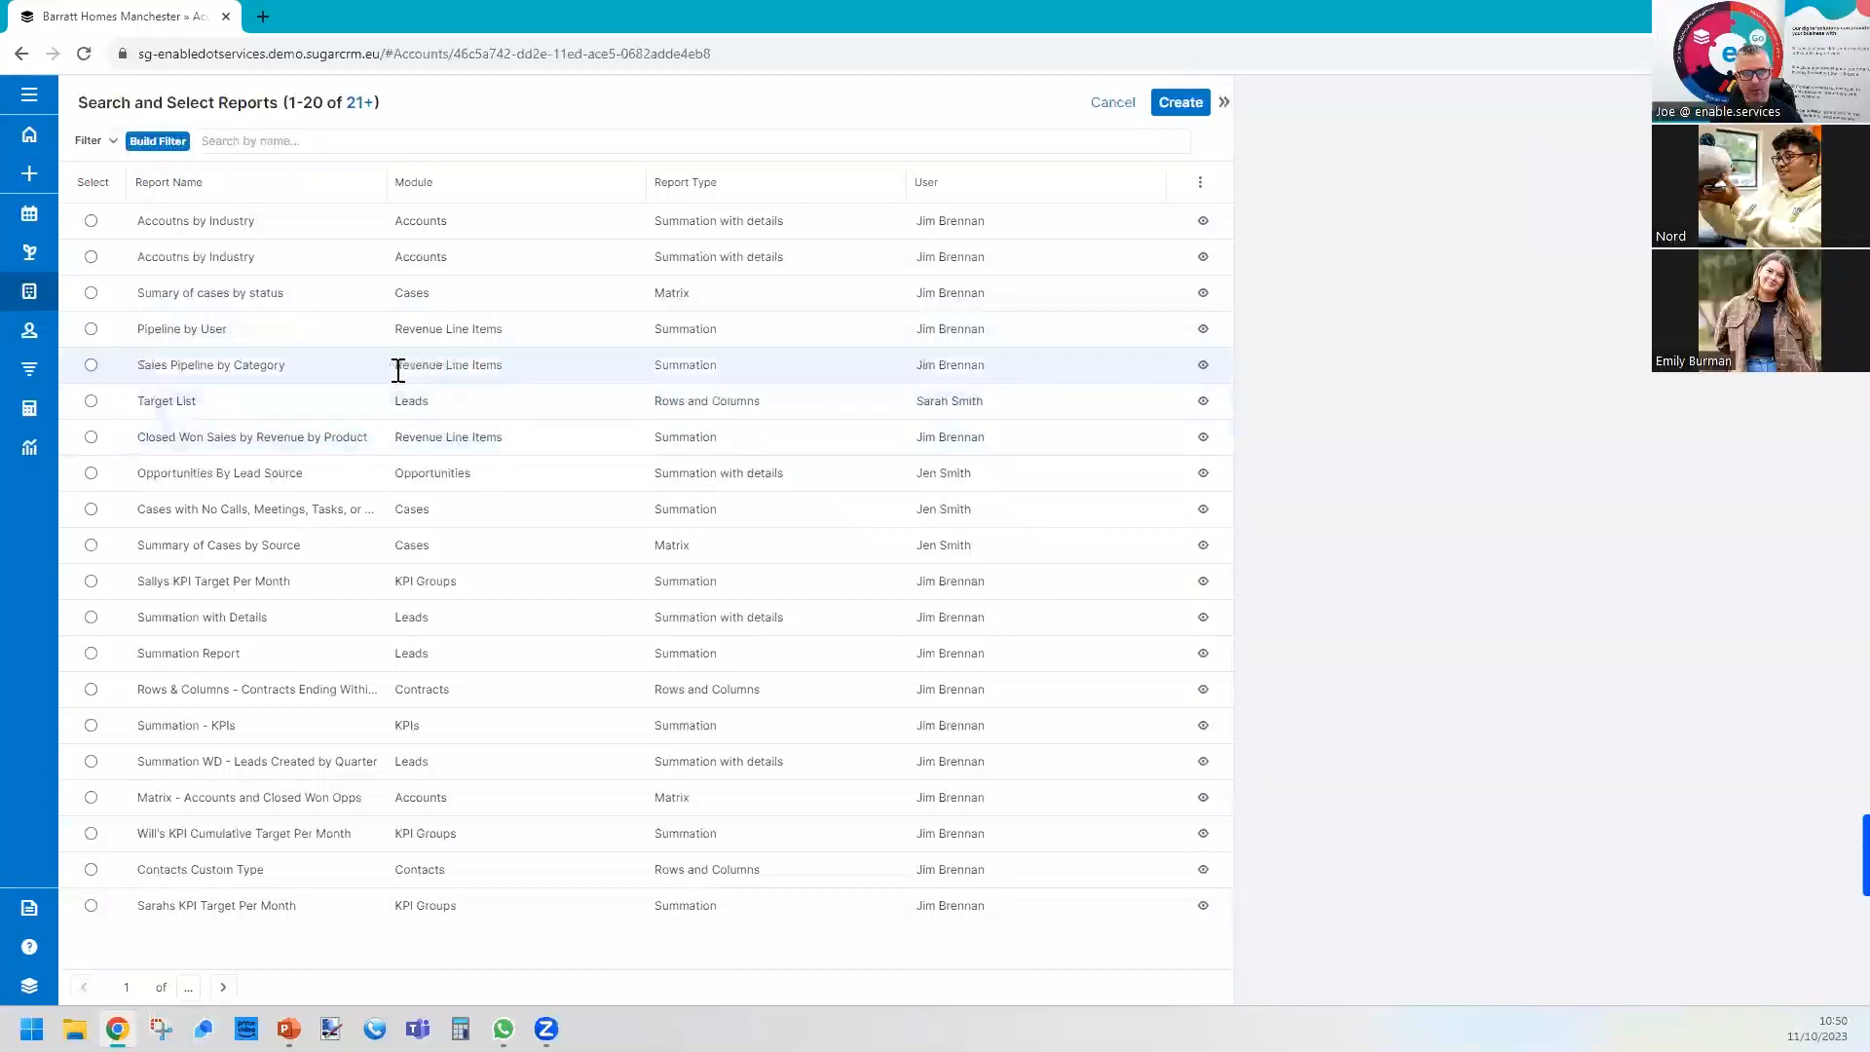
{"action": "left_click", "coordinate": [231, 366]}
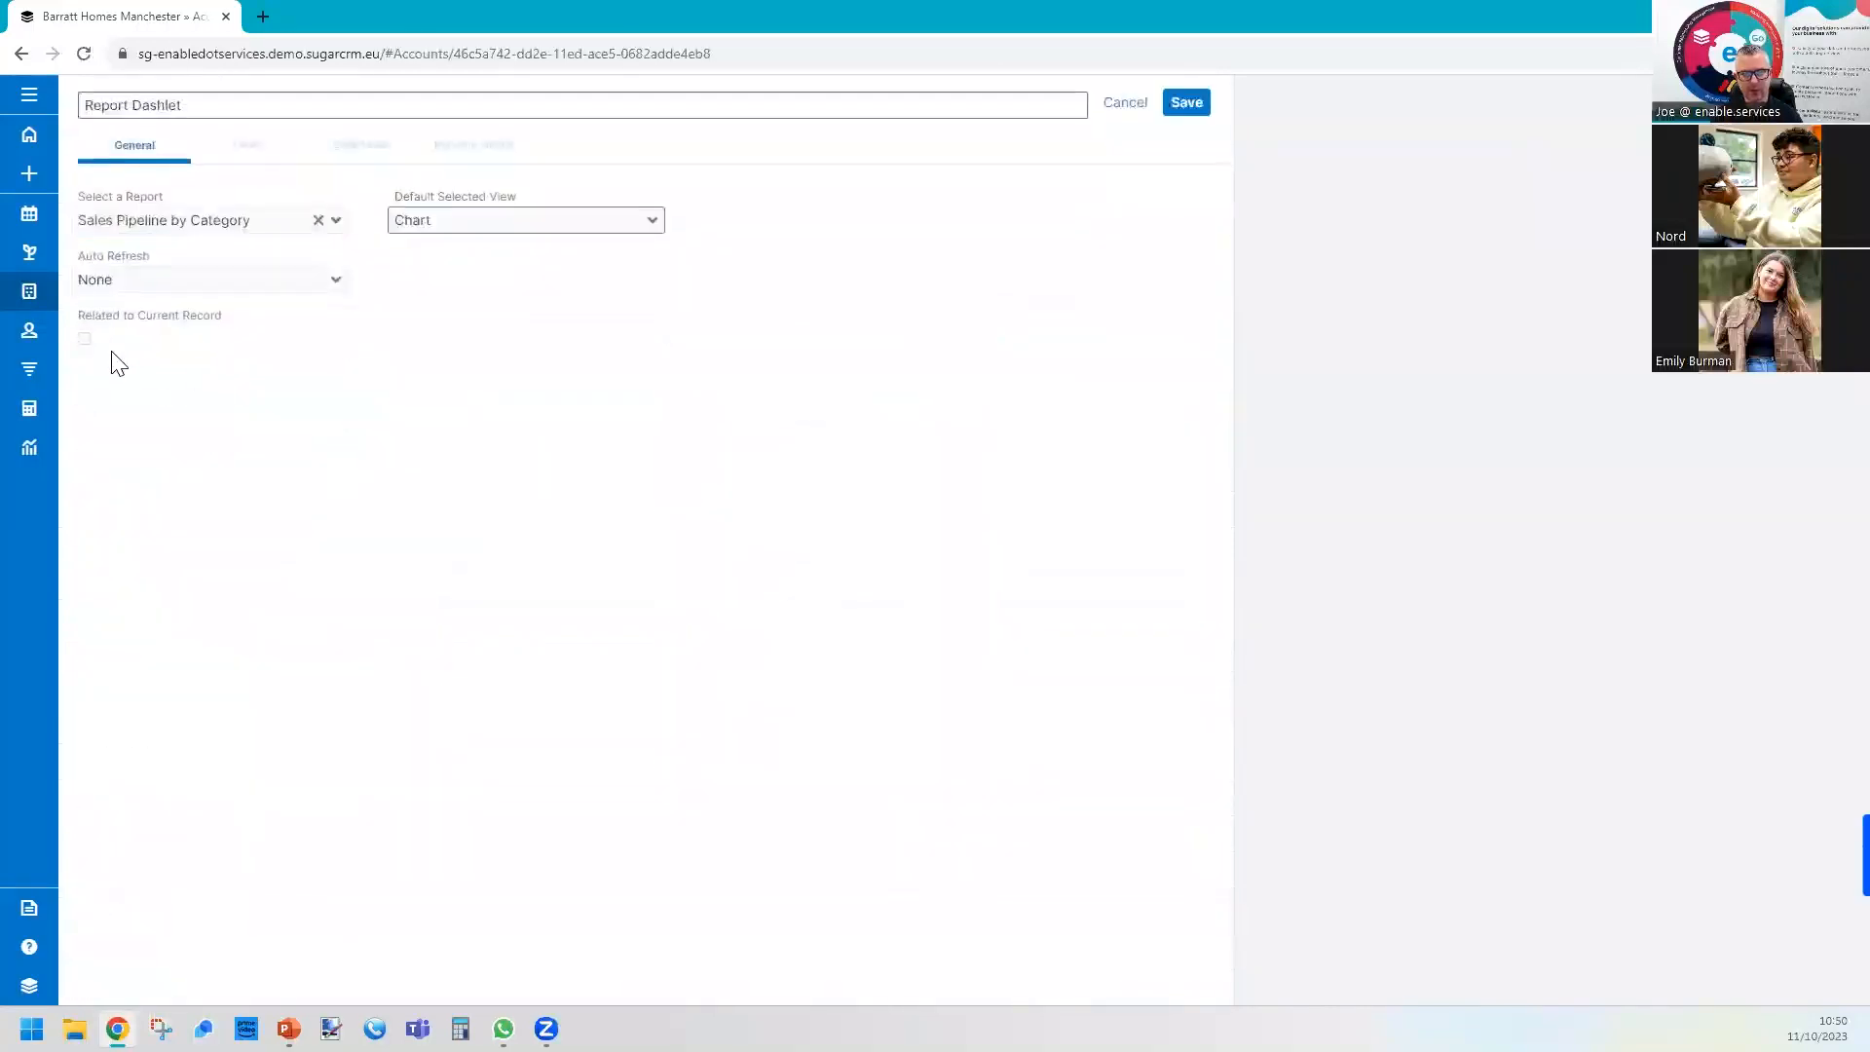
Relate the report dashlet to the current record through Revenue Line Items and save it.
{"action": "left_click_drag", "start_coordinate": [99, 318], "coordinate": [202, 317]}
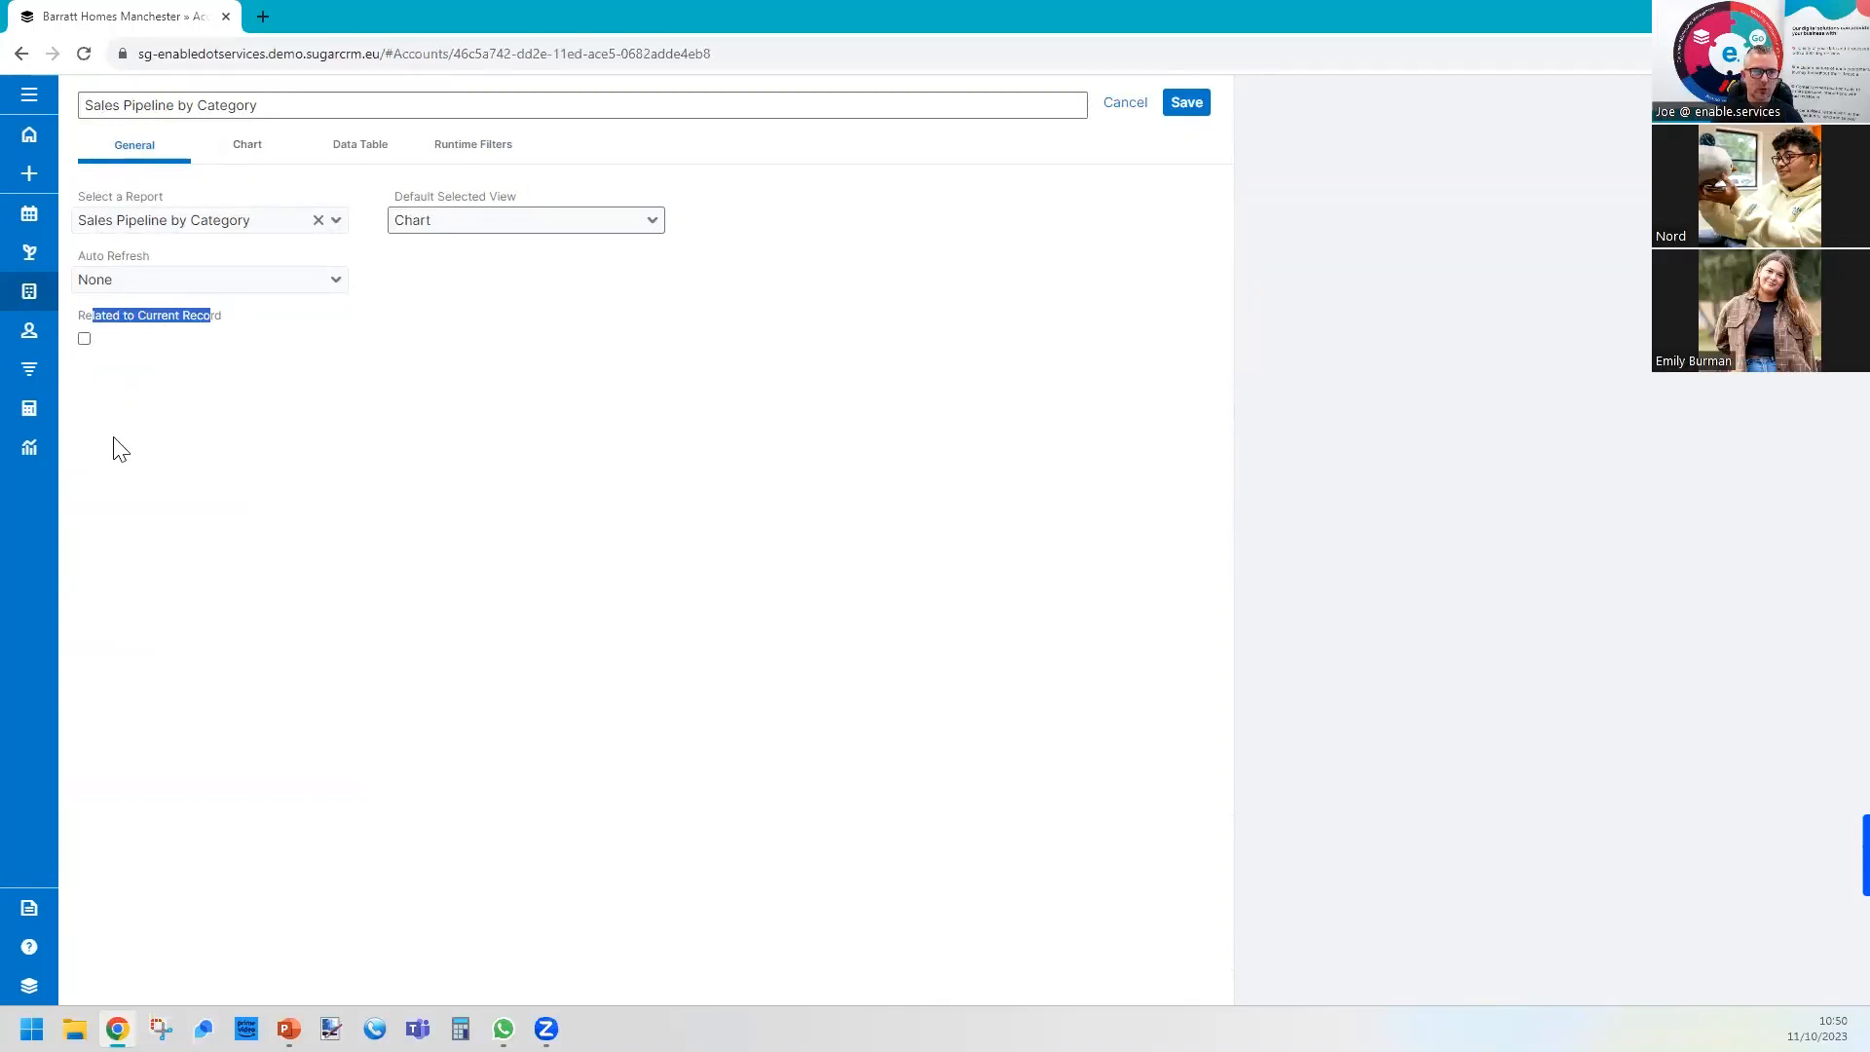
{"action": "left_click", "coordinate": [93, 341]}
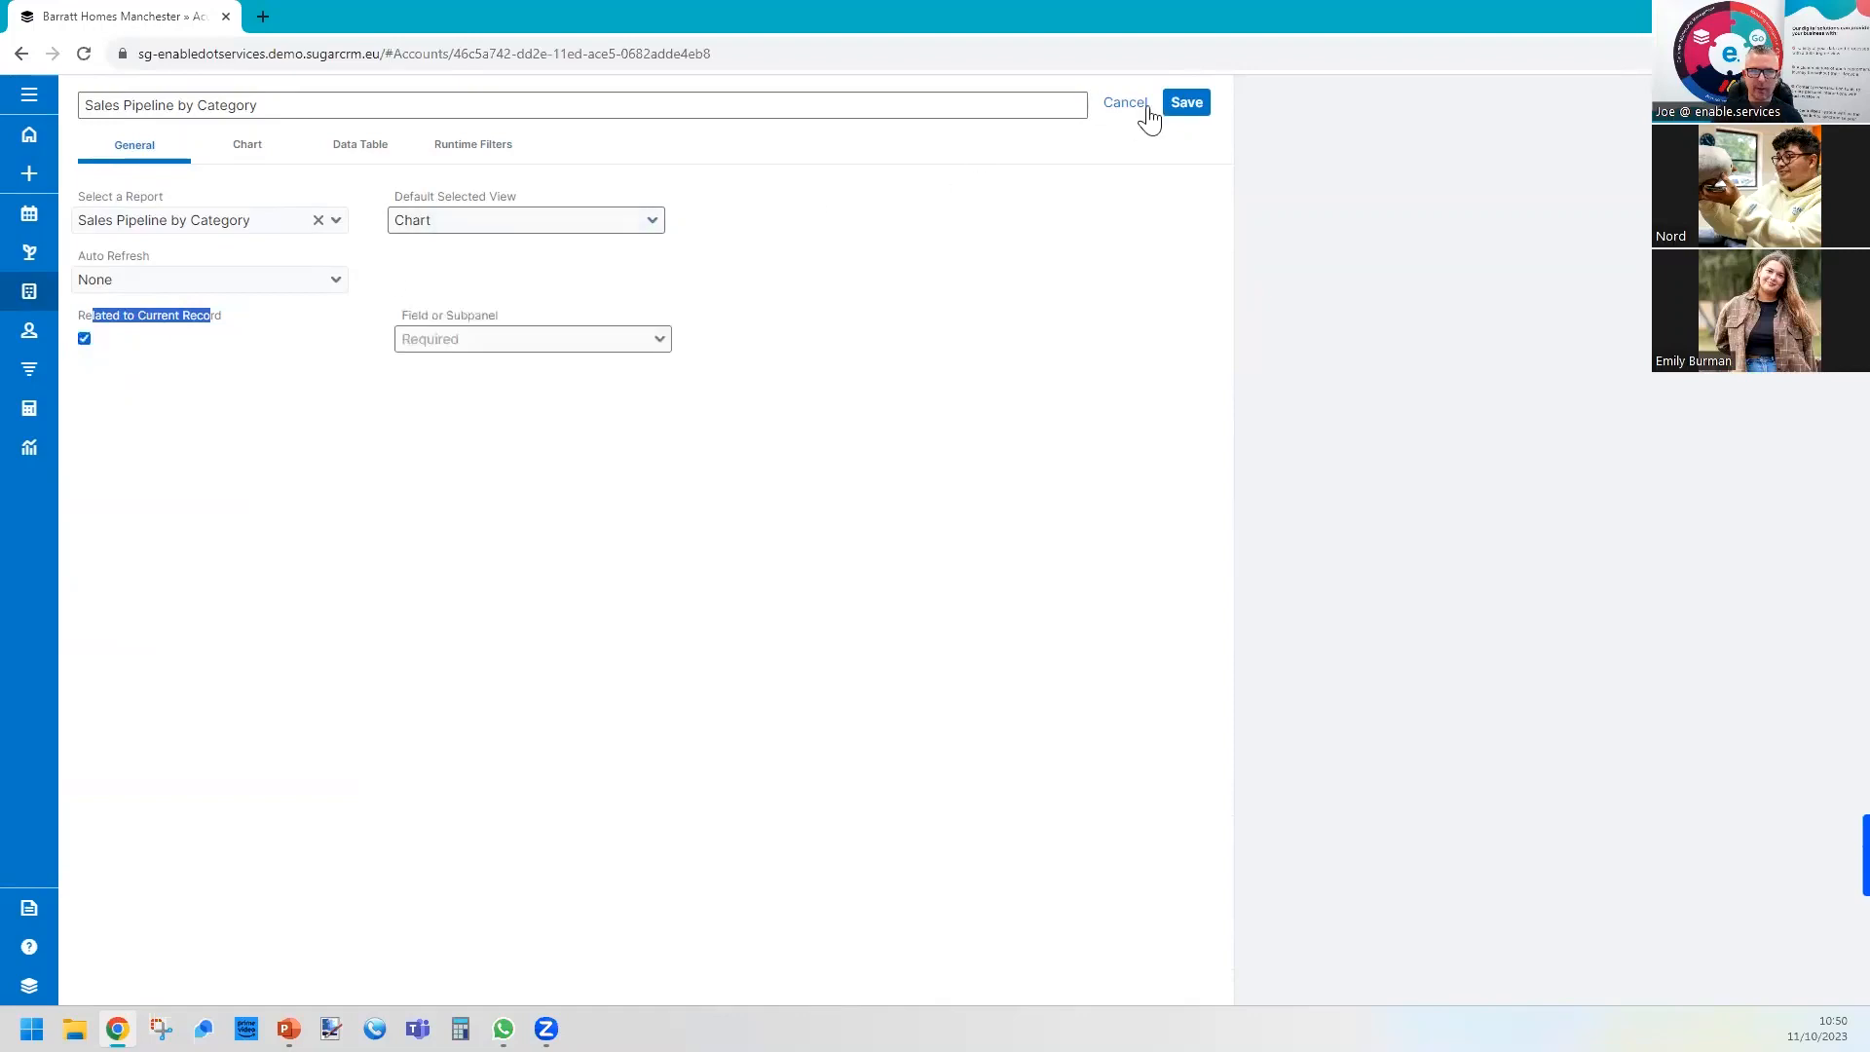
{"action": "left_click", "coordinate": [519, 340]}
{"action": "left_click", "coordinate": [507, 369]}
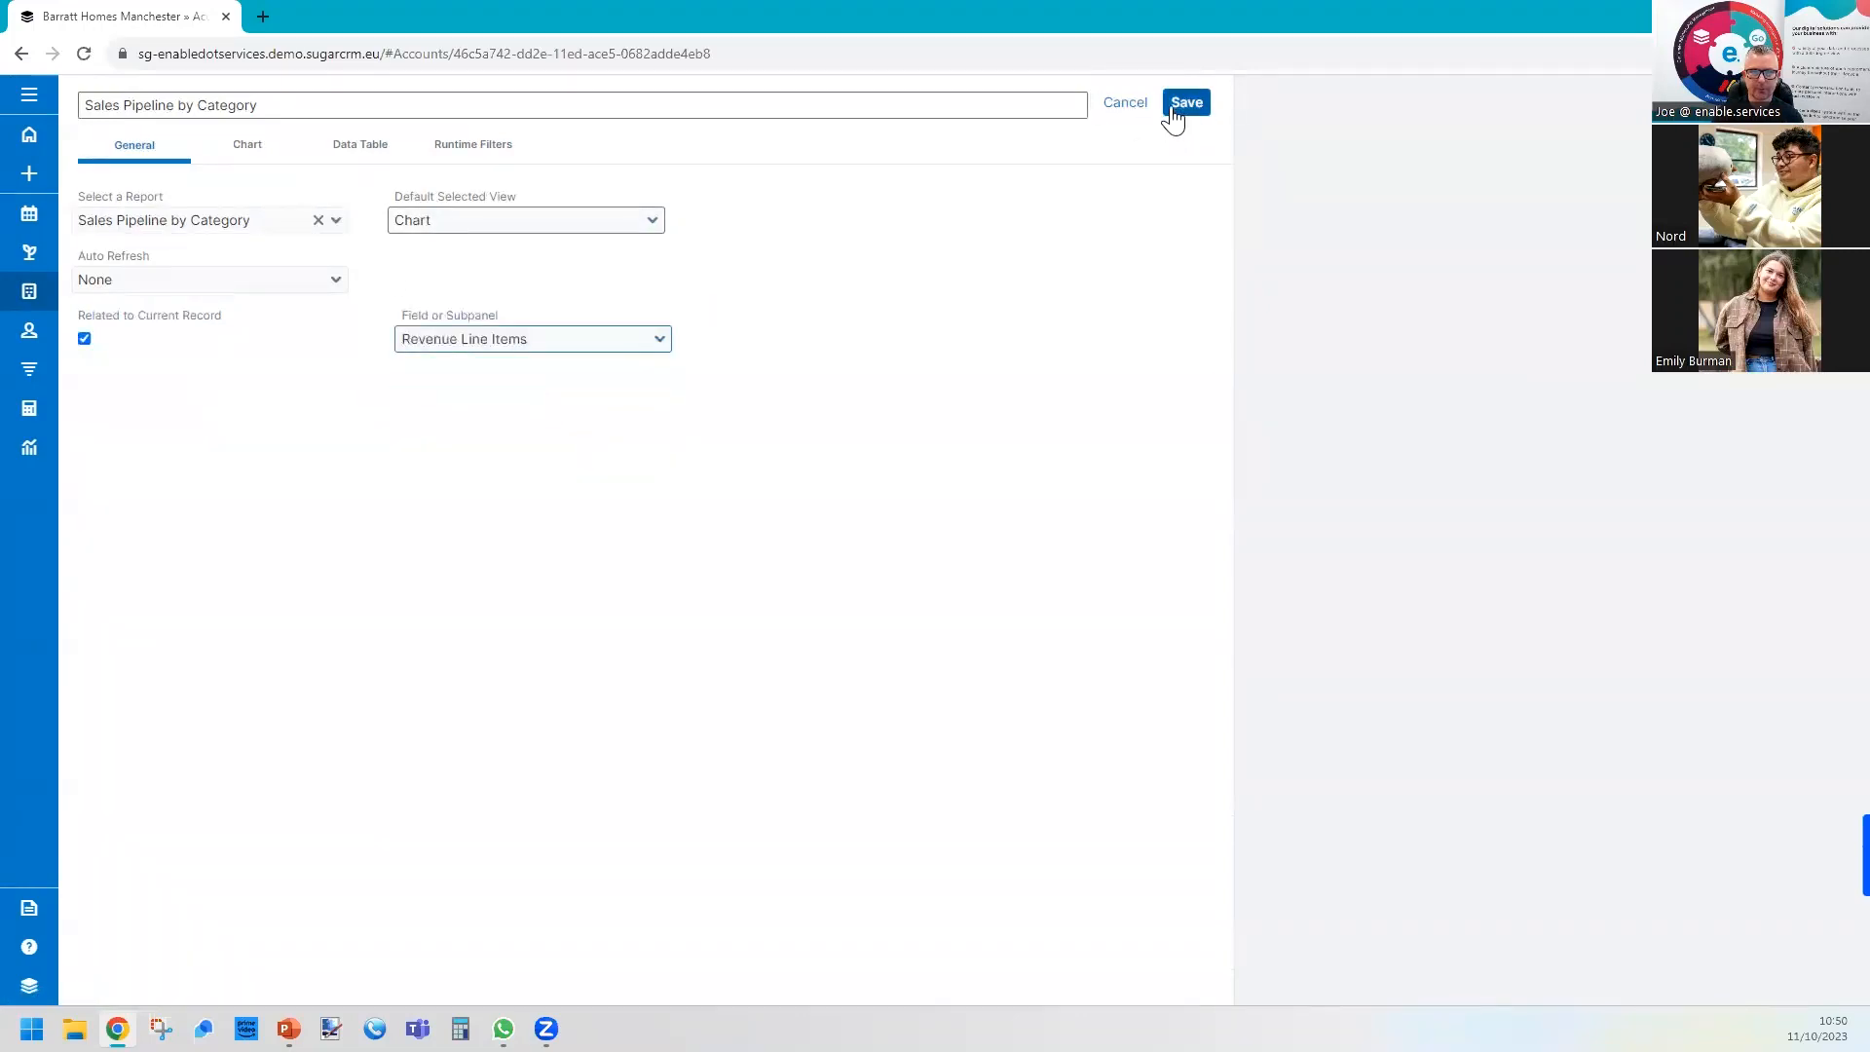
{"action": "left_click", "coordinate": [1181, 105]}
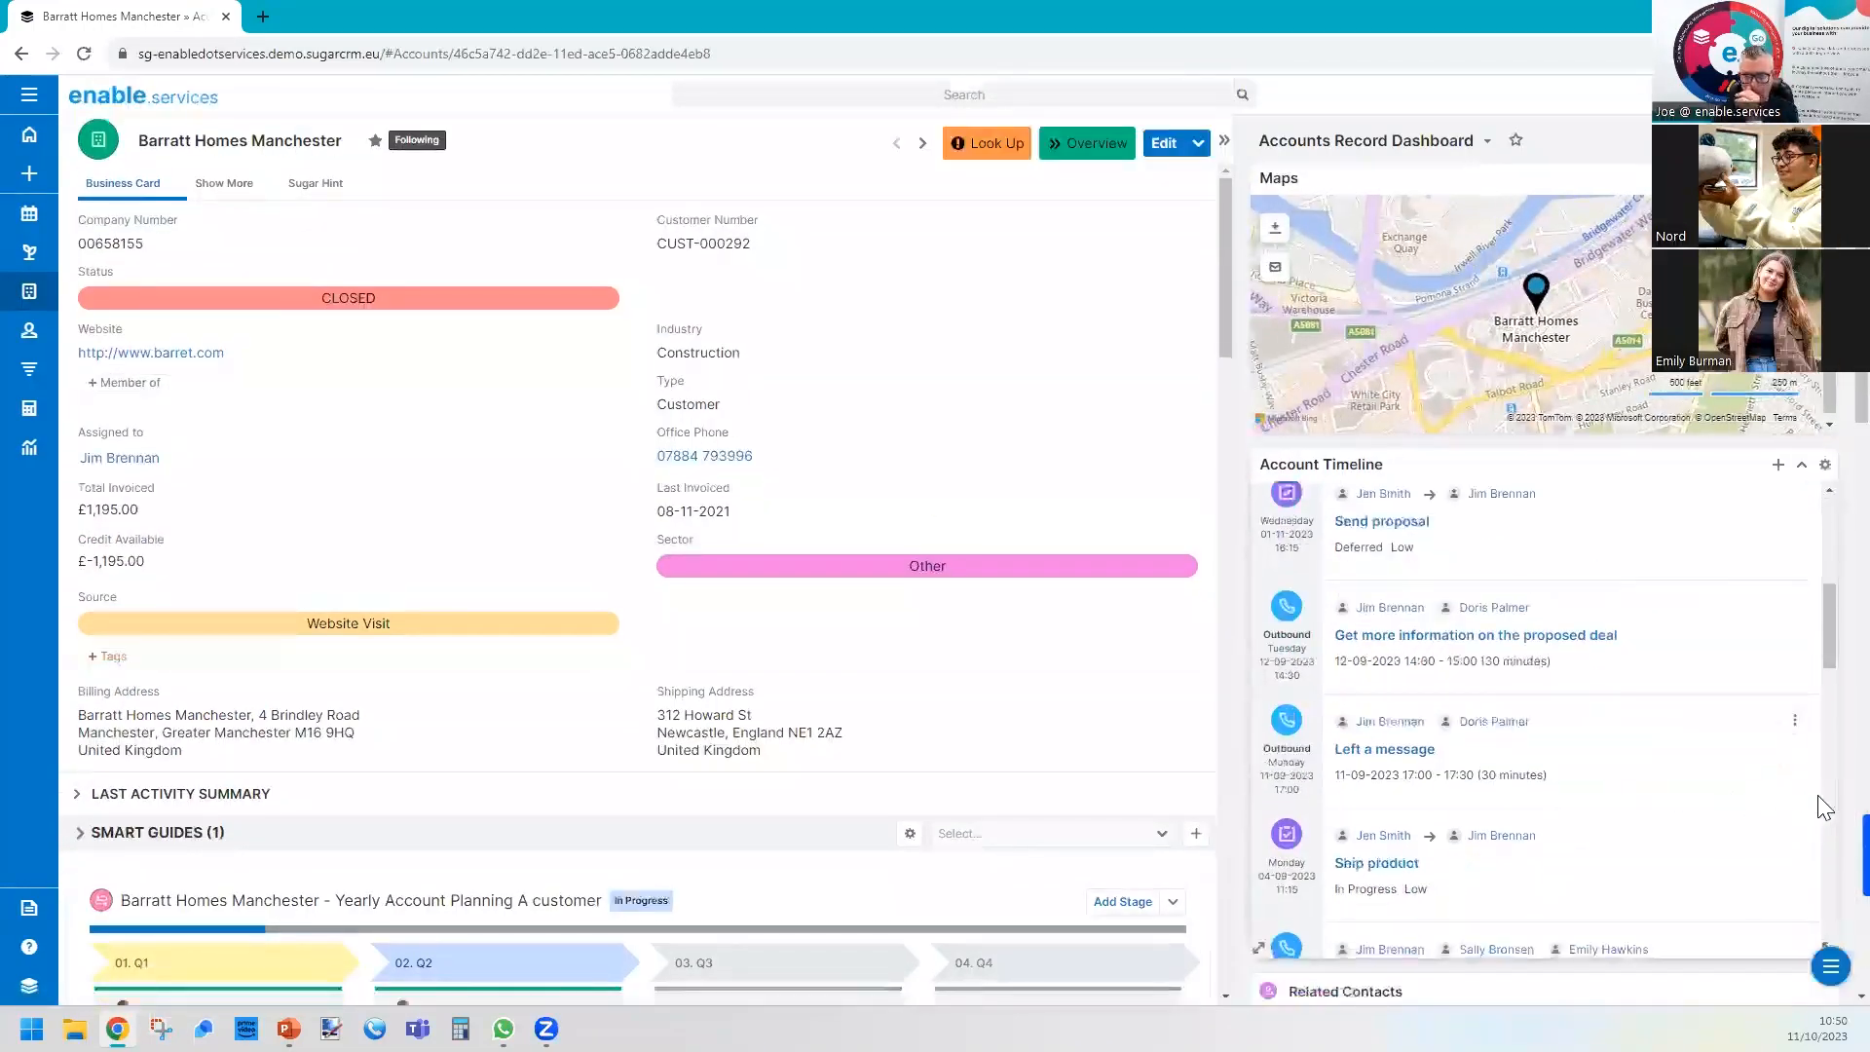
Move the Sales Pipeline by Category dashlet to the top of the Accounts Record Dashboard, above Maps.
{"action": "scroll", "coordinate": [1824, 808], "scroll_direction": "down", "scroll_amount": 10}
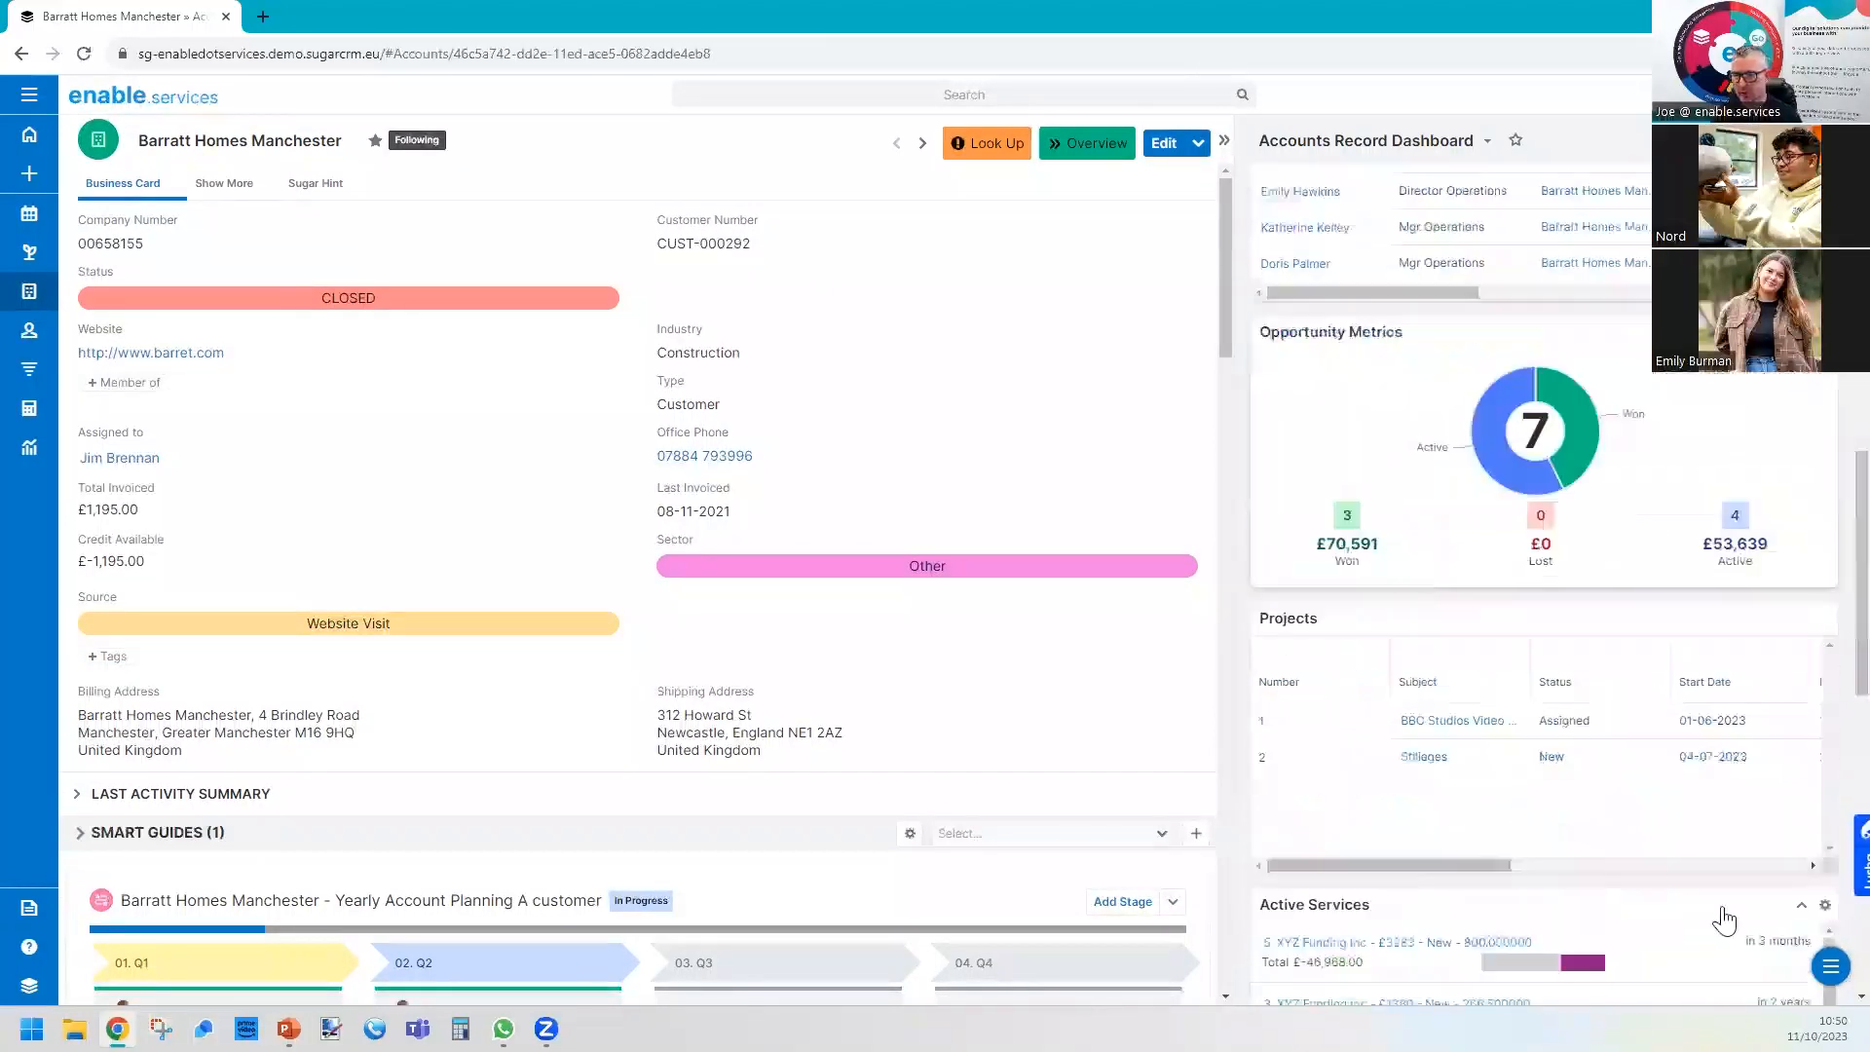
{"action": "scroll", "coordinate": [1724, 919], "scroll_direction": "down", "scroll_amount": 10}
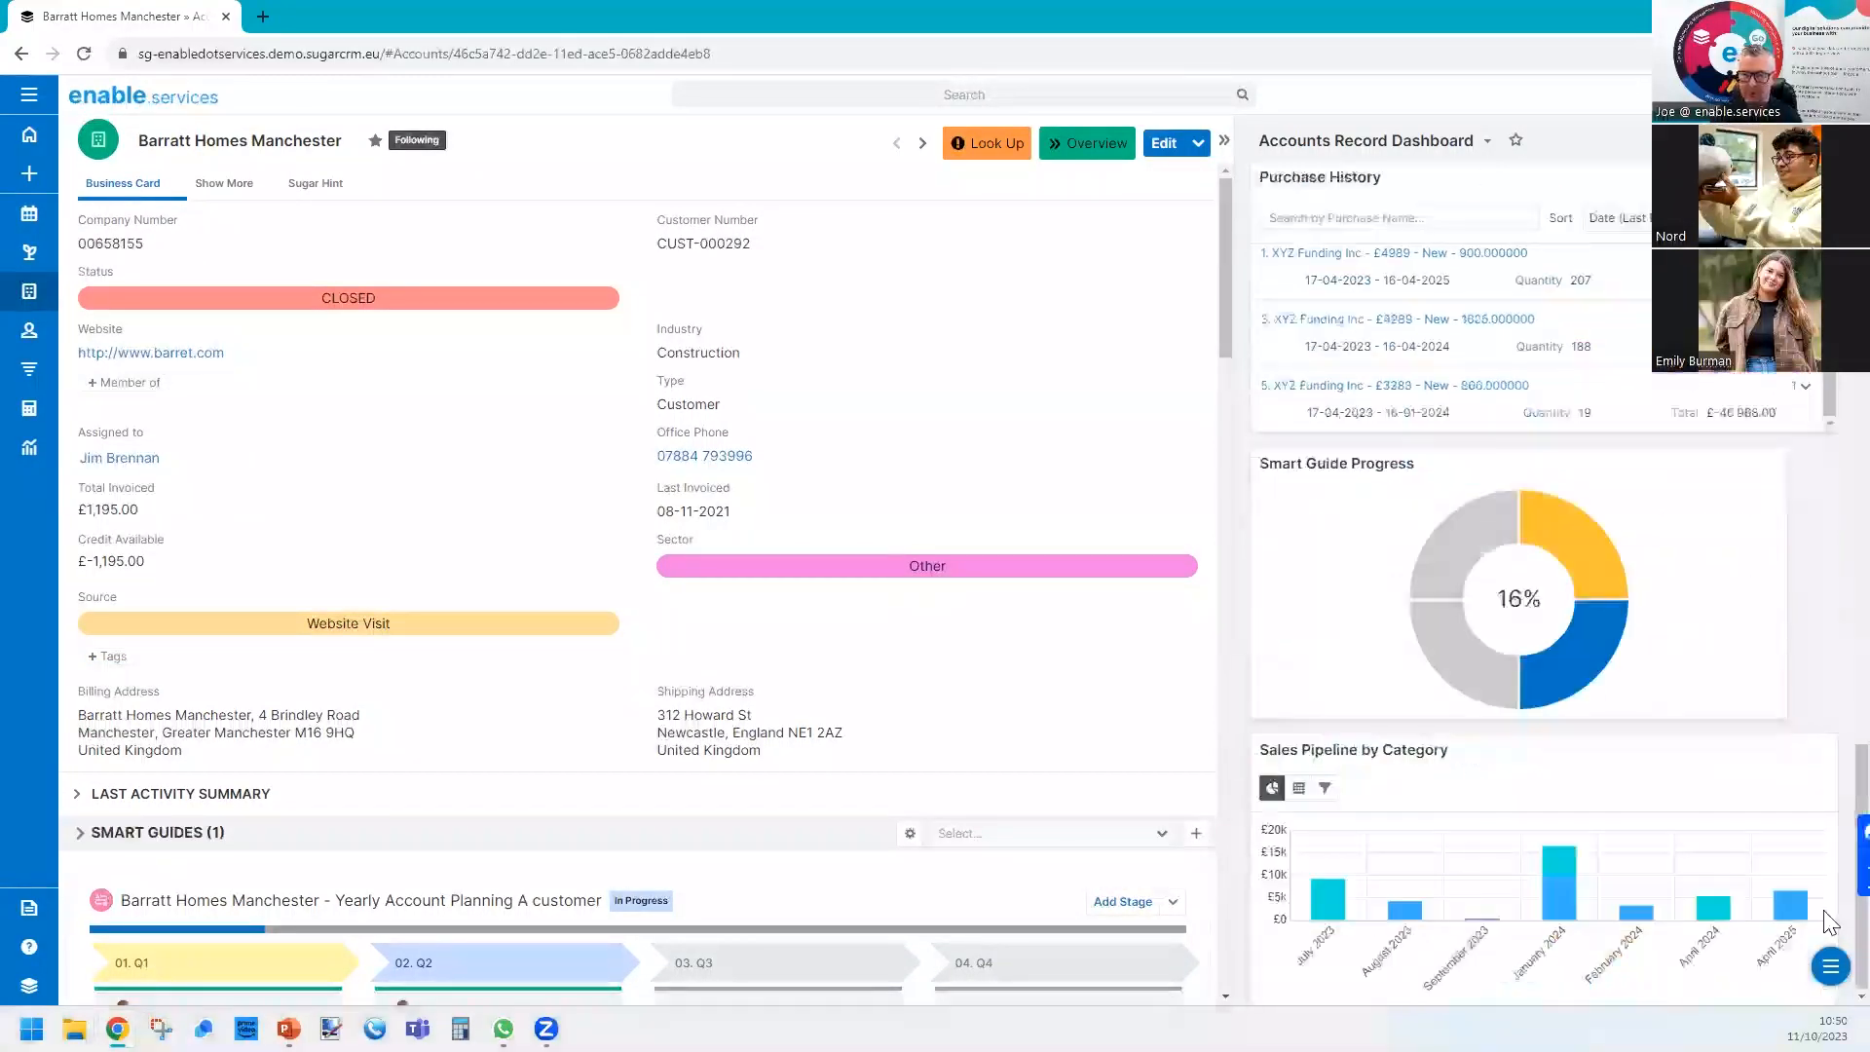
{"action": "left_click_drag", "start_coordinate": [1440, 751], "coordinate": [1458, 479]}
{"action": "scroll", "coordinate": [1461, 479], "scroll_direction": "up", "scroll_amount": 4}
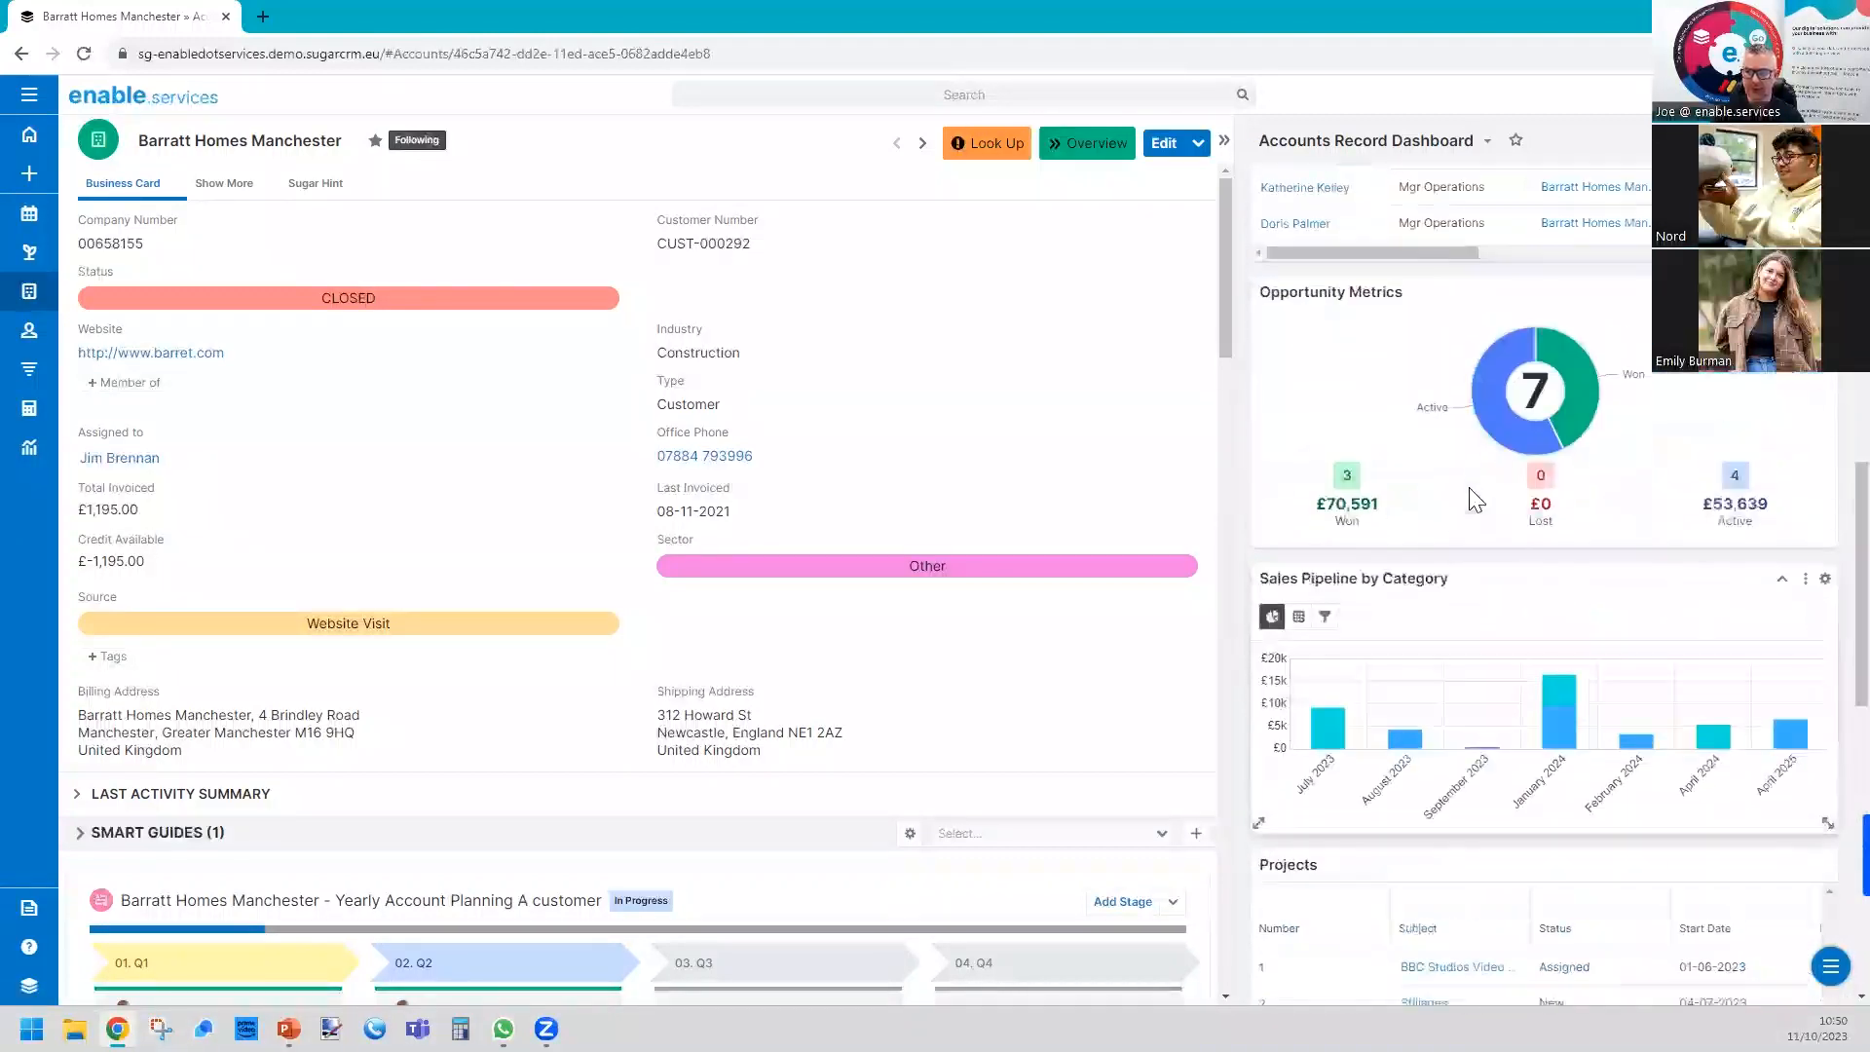
{"action": "left_click_drag", "start_coordinate": [1503, 575], "coordinate": [1511, 292]}
{"action": "left_click_drag", "start_coordinate": [1501, 493], "coordinate": [1528, 255]}
{"action": "scroll", "coordinate": [1491, 390], "scroll_direction": "up", "scroll_amount": 5}
{"action": "left_click_drag", "start_coordinate": [1503, 445], "coordinate": [1524, 322]}
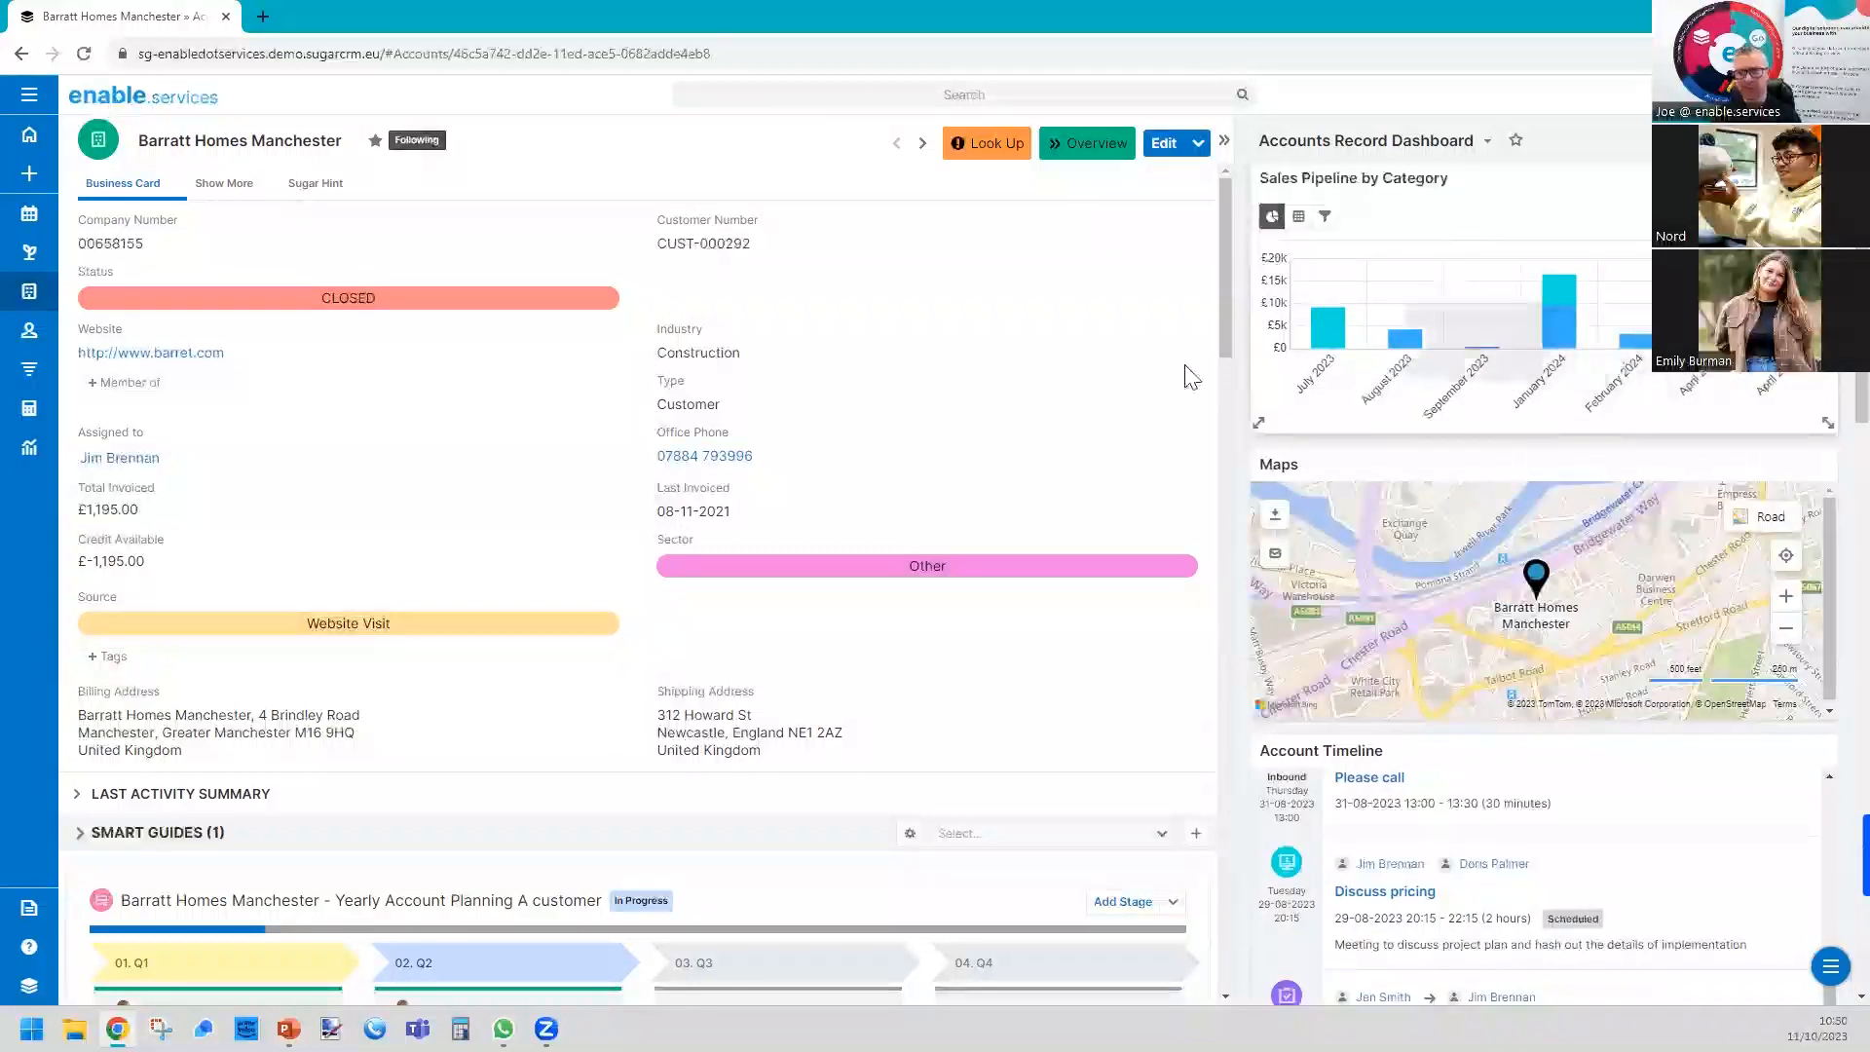
Go to the next account, Barden Bearings, drill into the March and April 2023 bars of its Sales Pipeline by Category chart, and close the drill-through.
{"action": "left_click", "coordinate": [924, 144]}
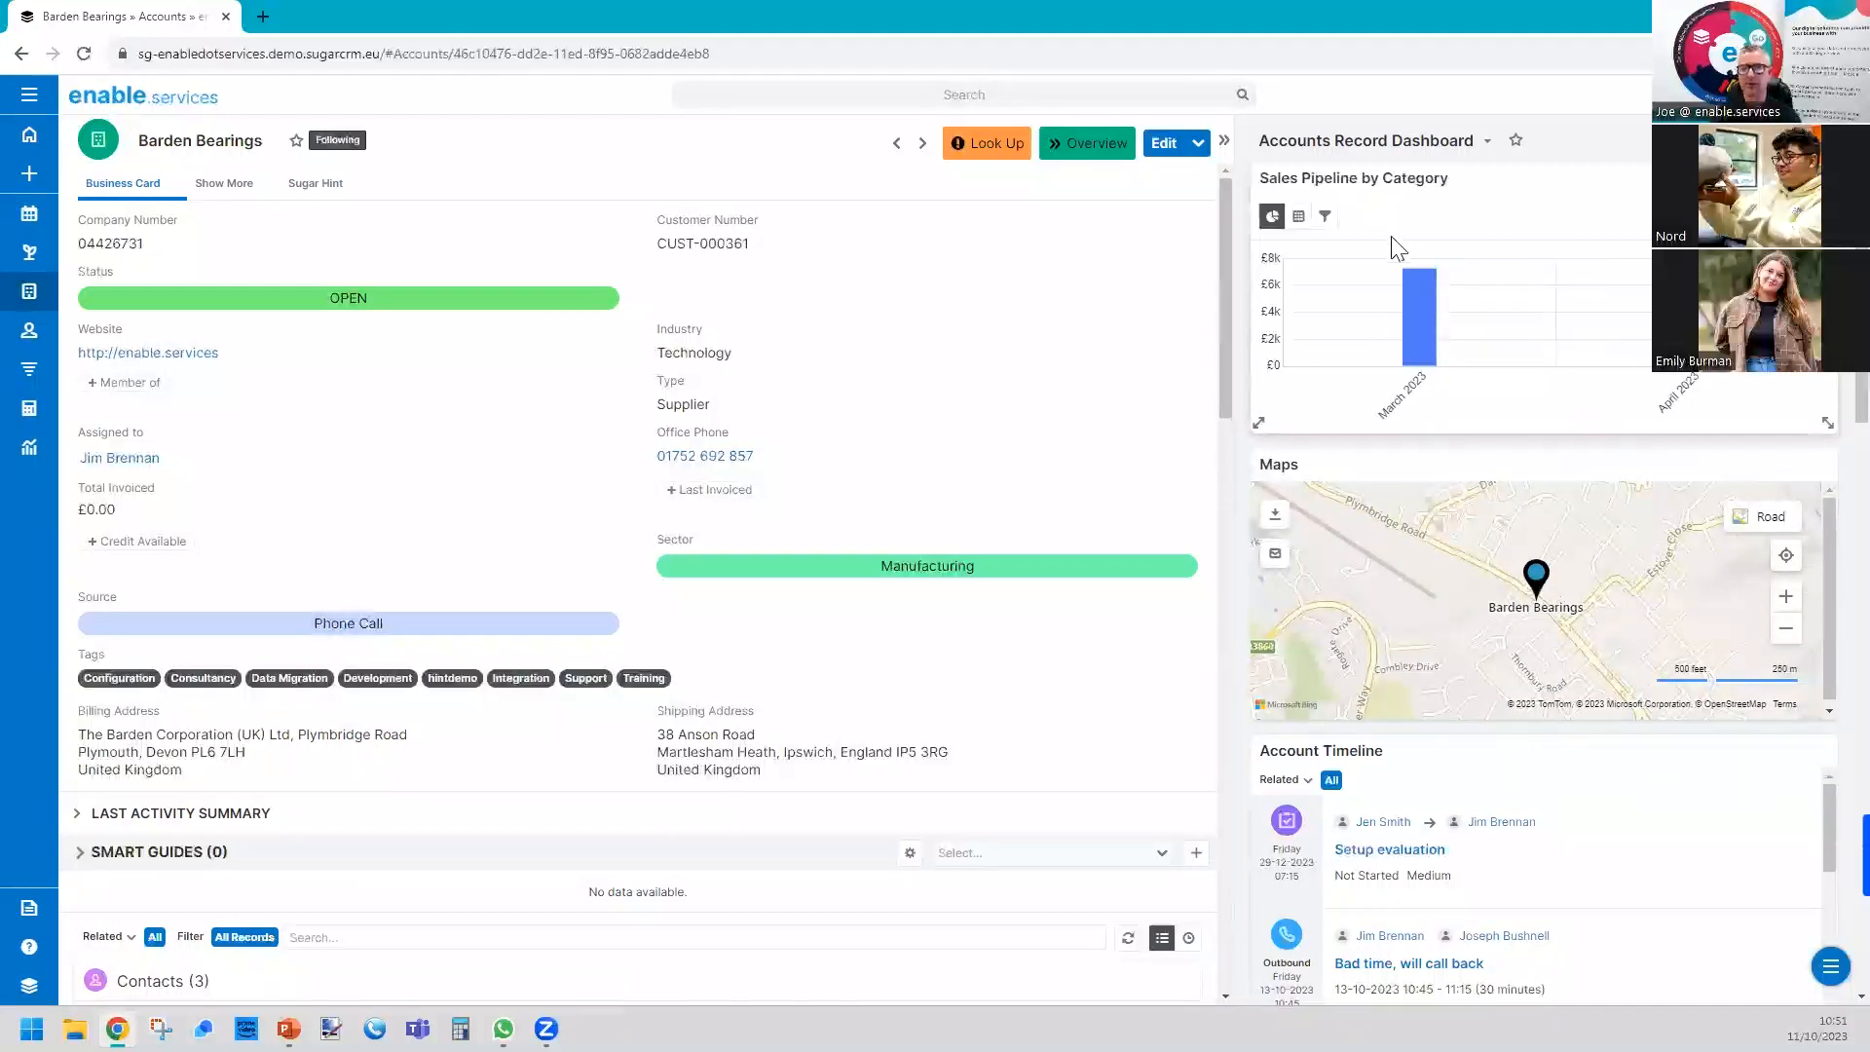
{"action": "mouse_move", "coordinate": [1402, 321]}
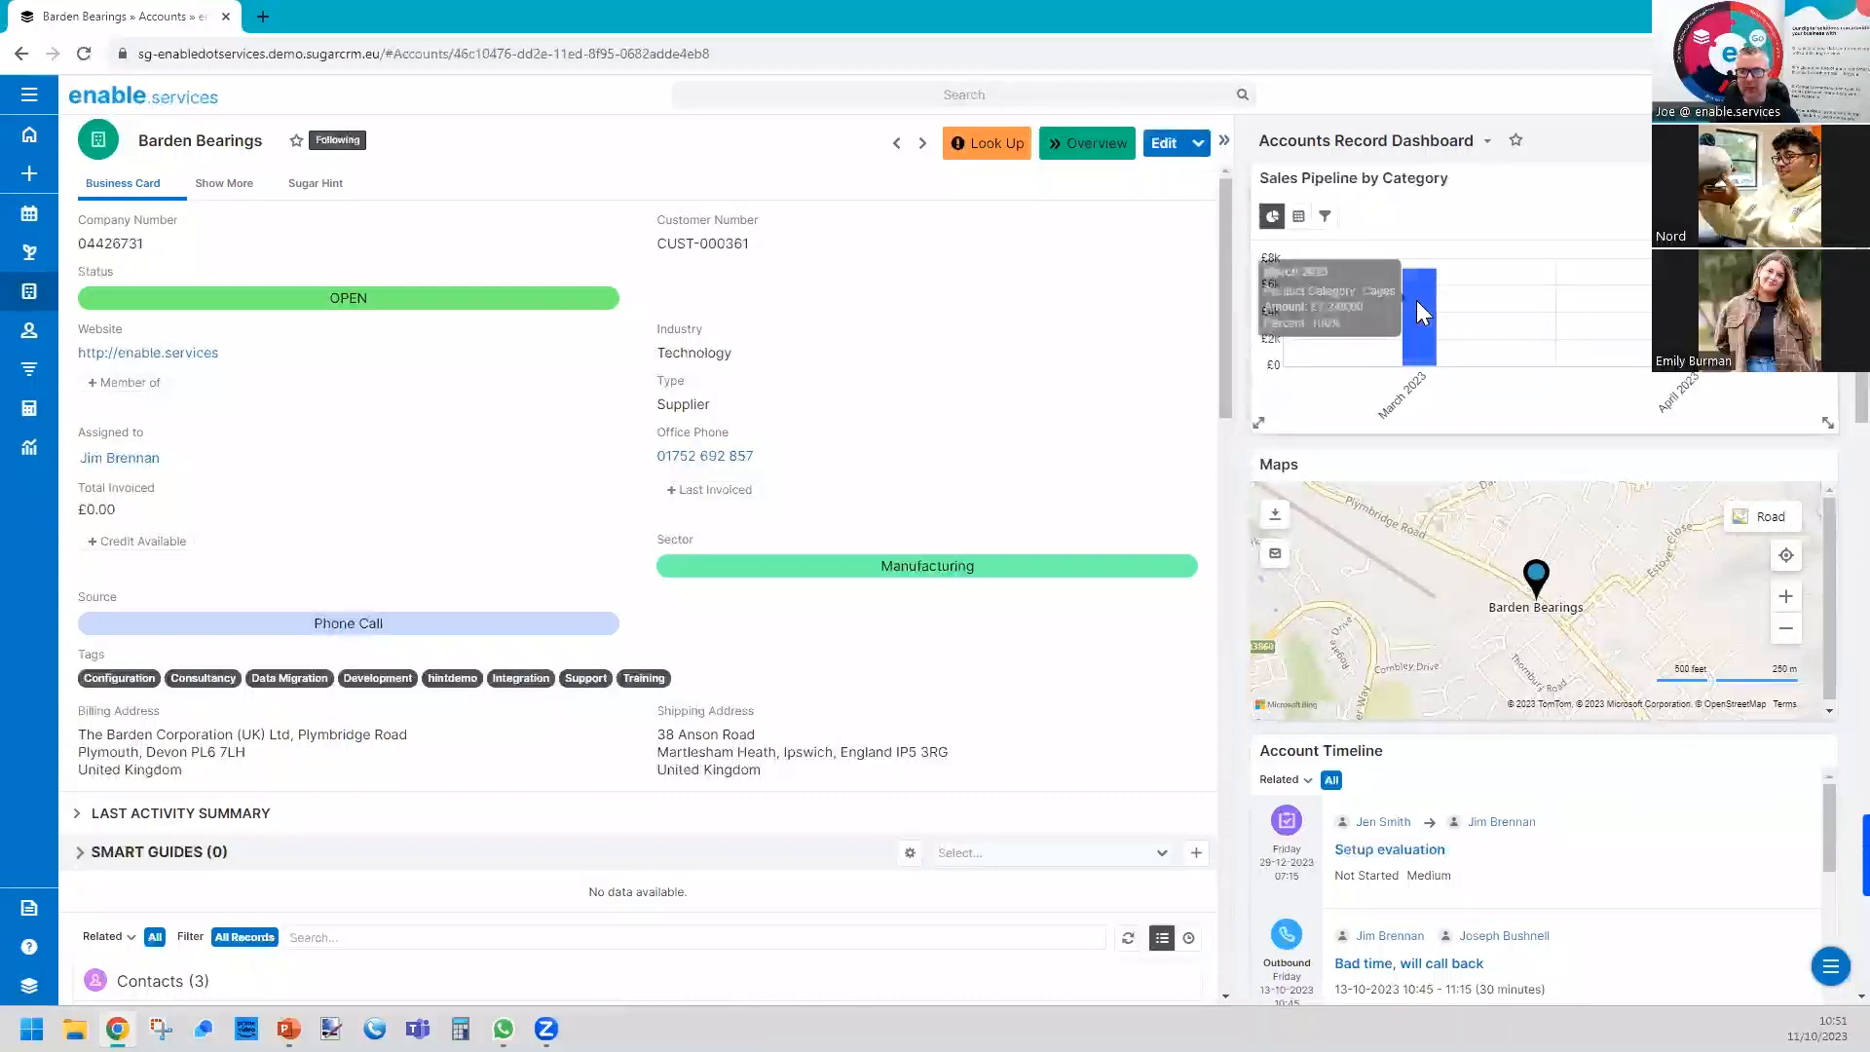
{"action": "left_click", "coordinate": [1418, 300]}
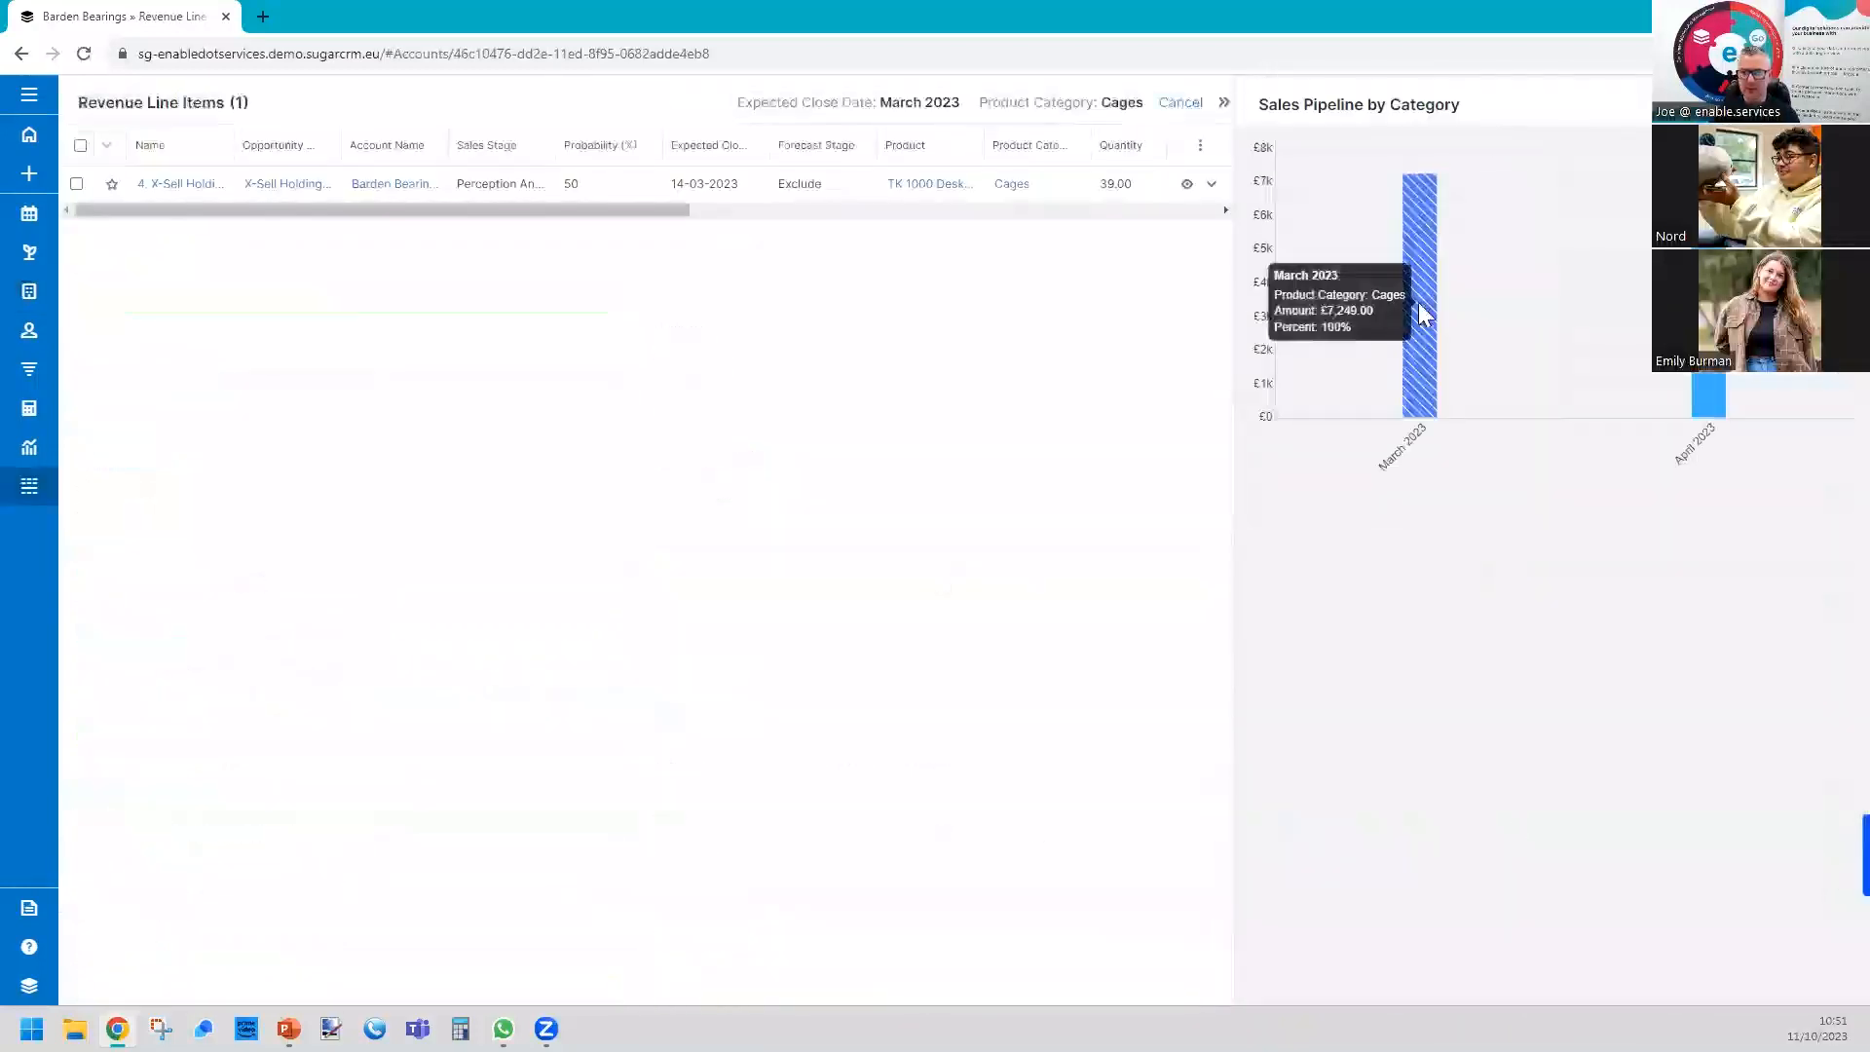
{"action": "left_click", "coordinate": [1709, 395]}
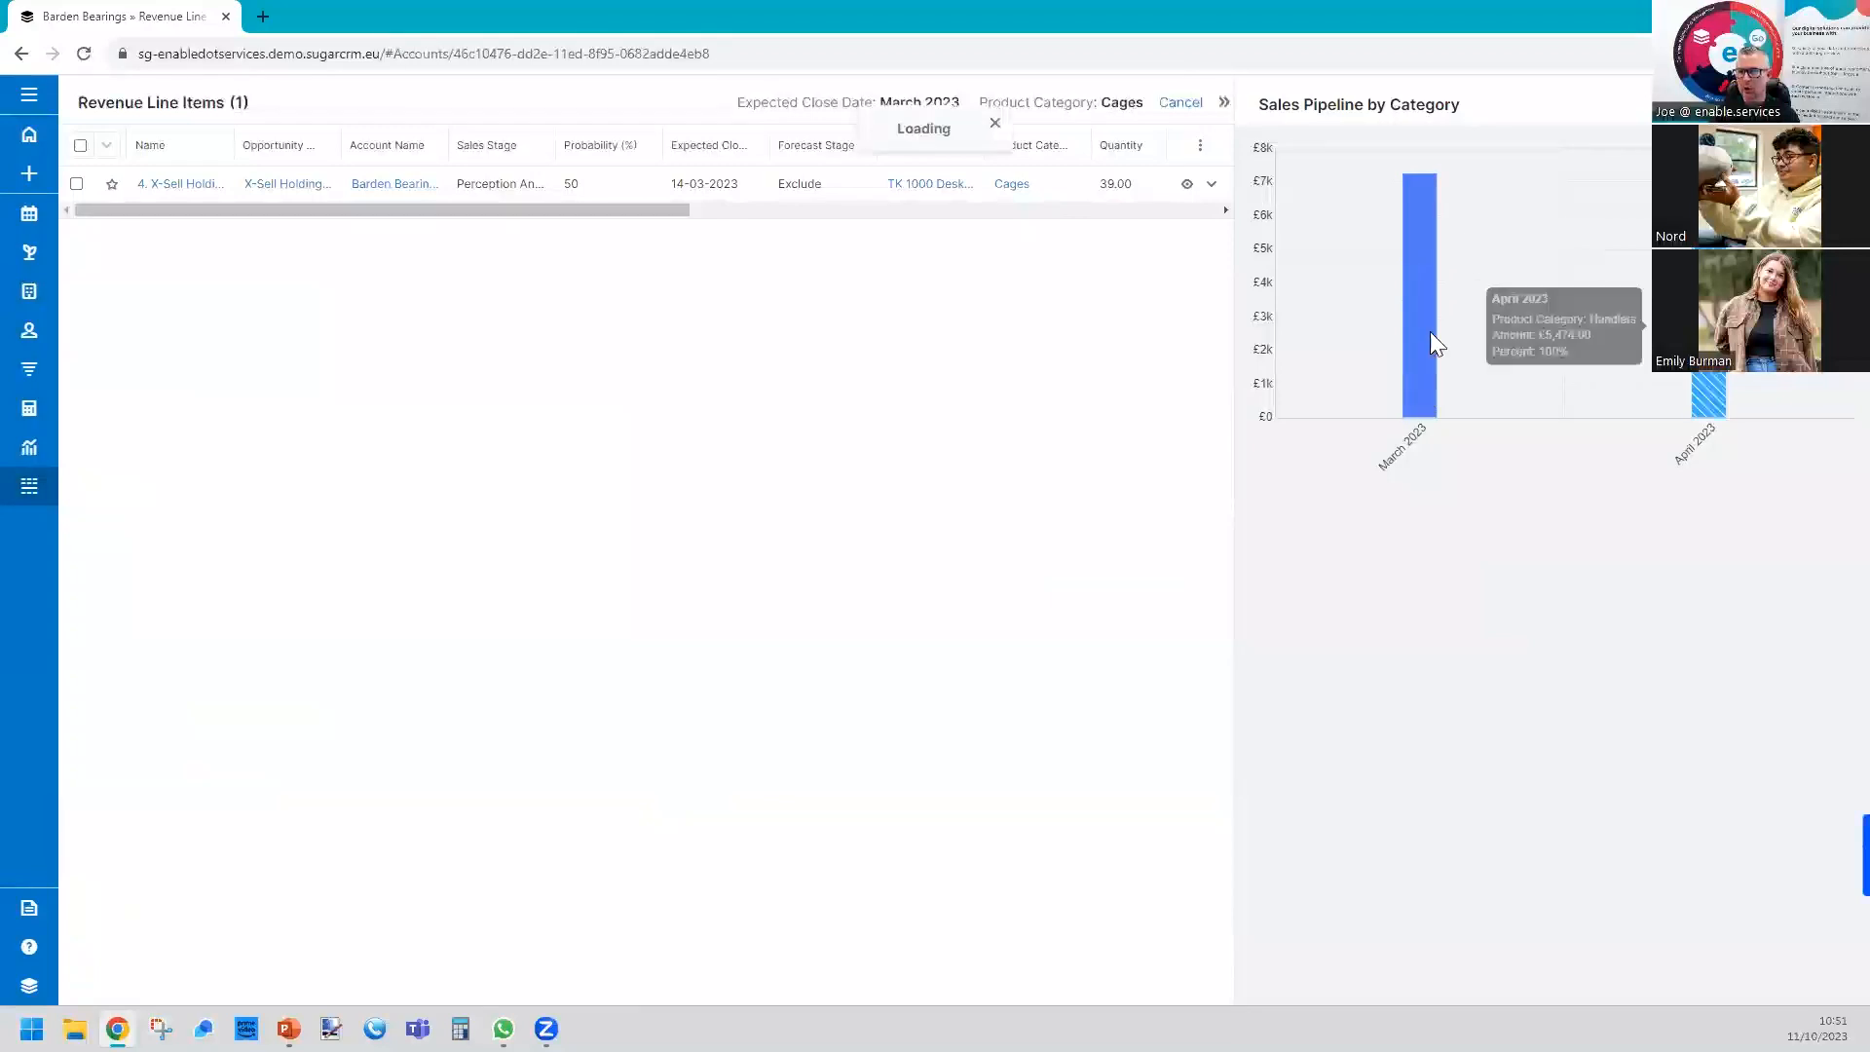
{"action": "left_click", "coordinate": [1418, 304]}
{"action": "left_click", "coordinate": [1191, 102]}
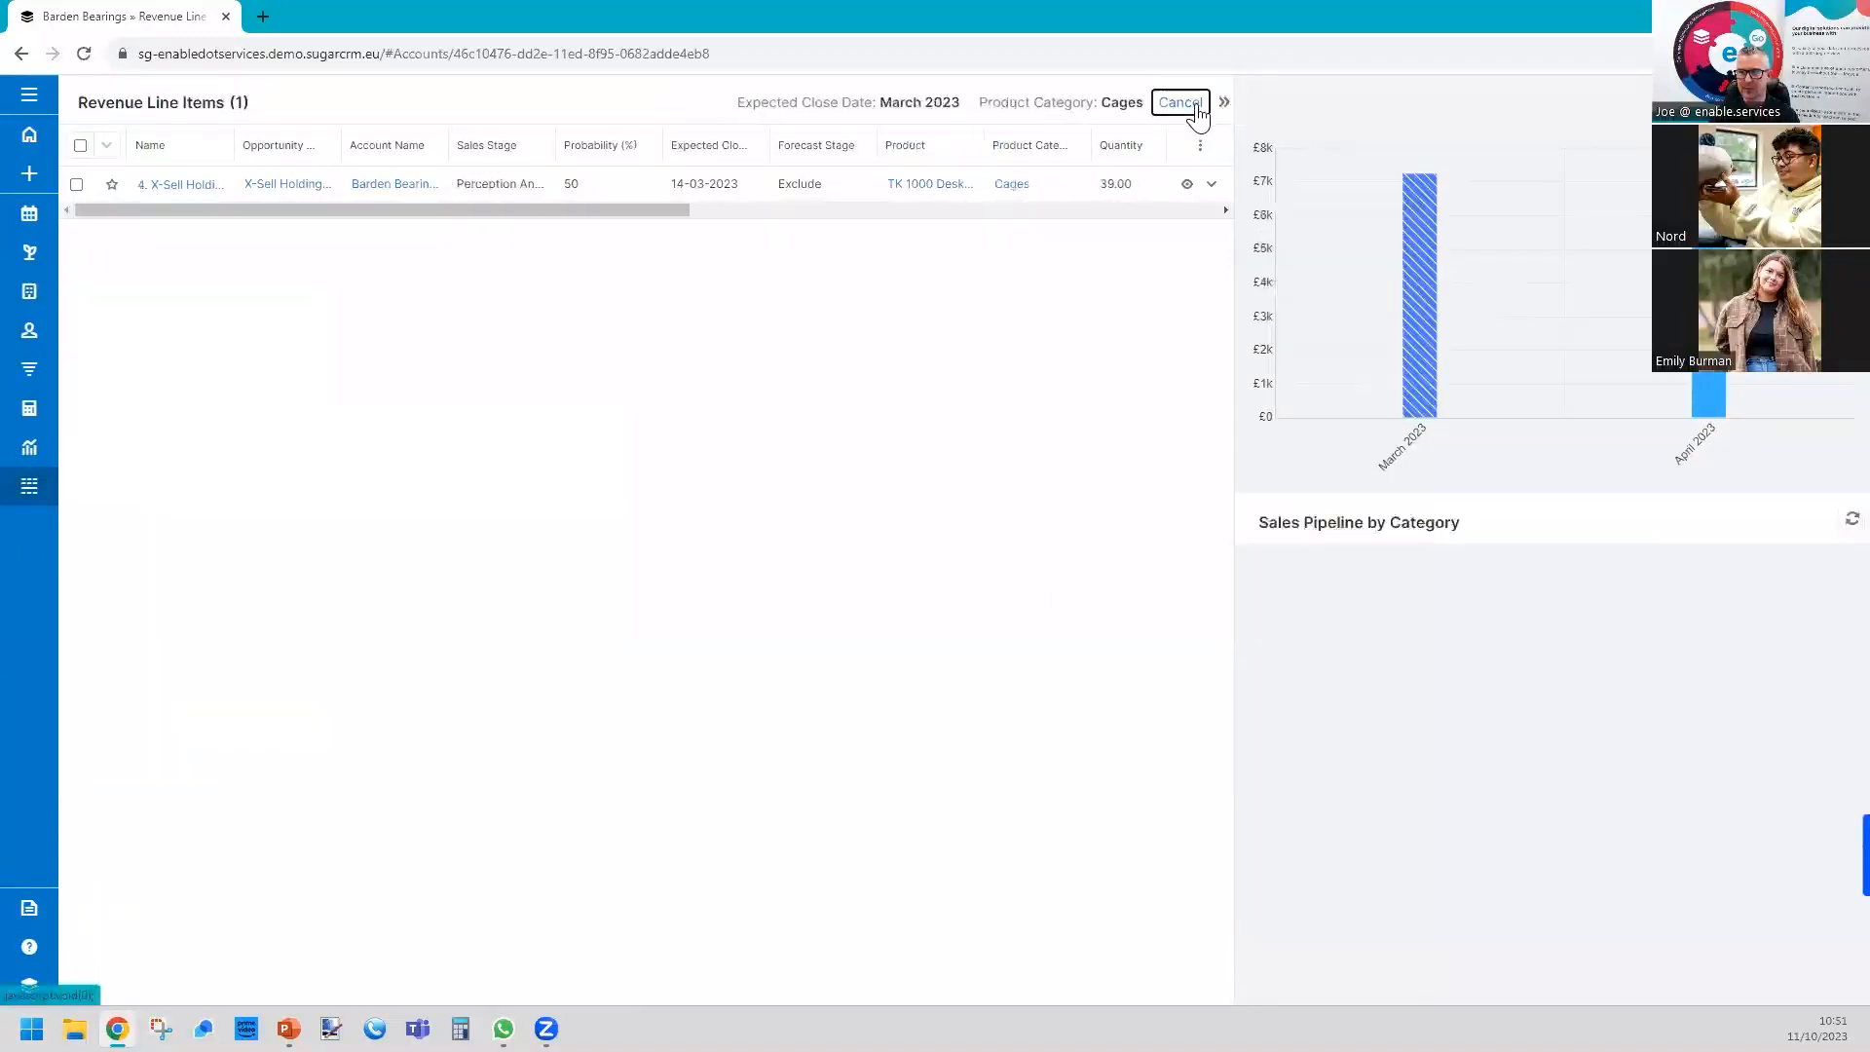
{"action": "mouse_move", "coordinate": [1422, 311]}
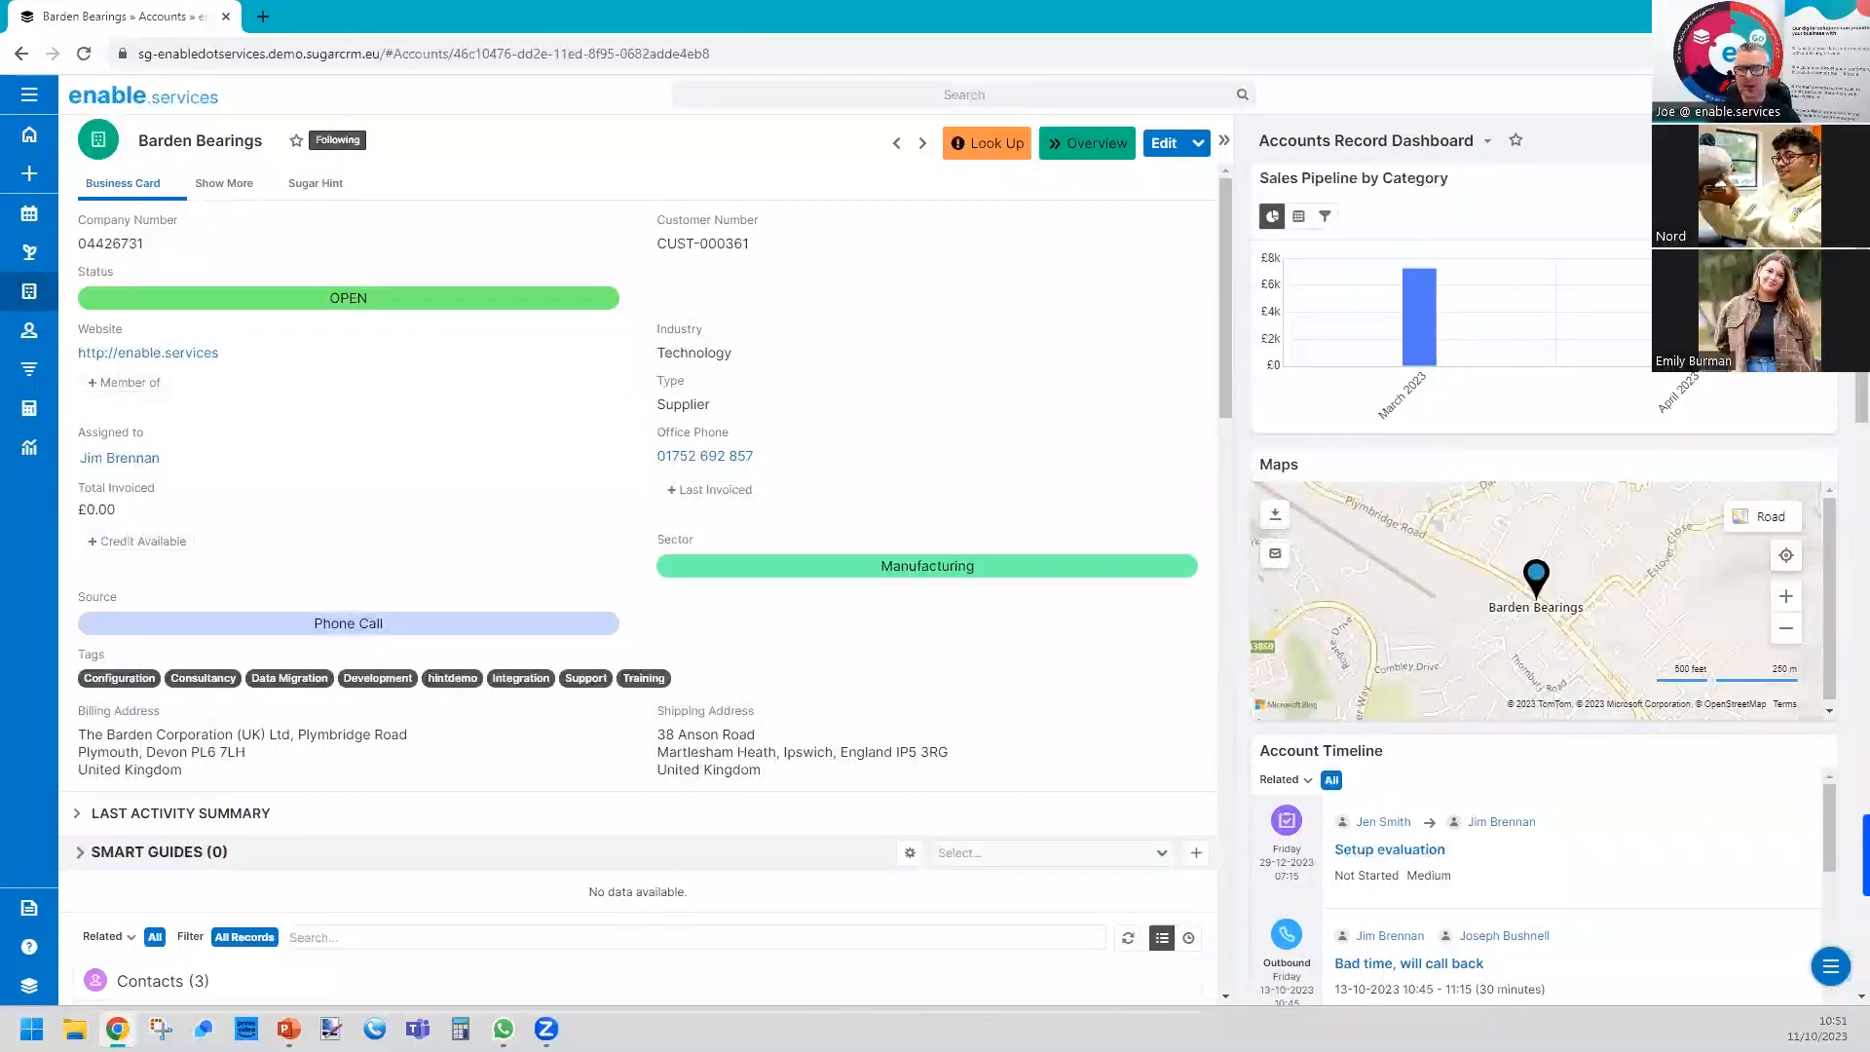
Switch to PowerPoint and resume the slideshow at the enable KPI slide.
{"action": "key", "text": "alt+Tab"}
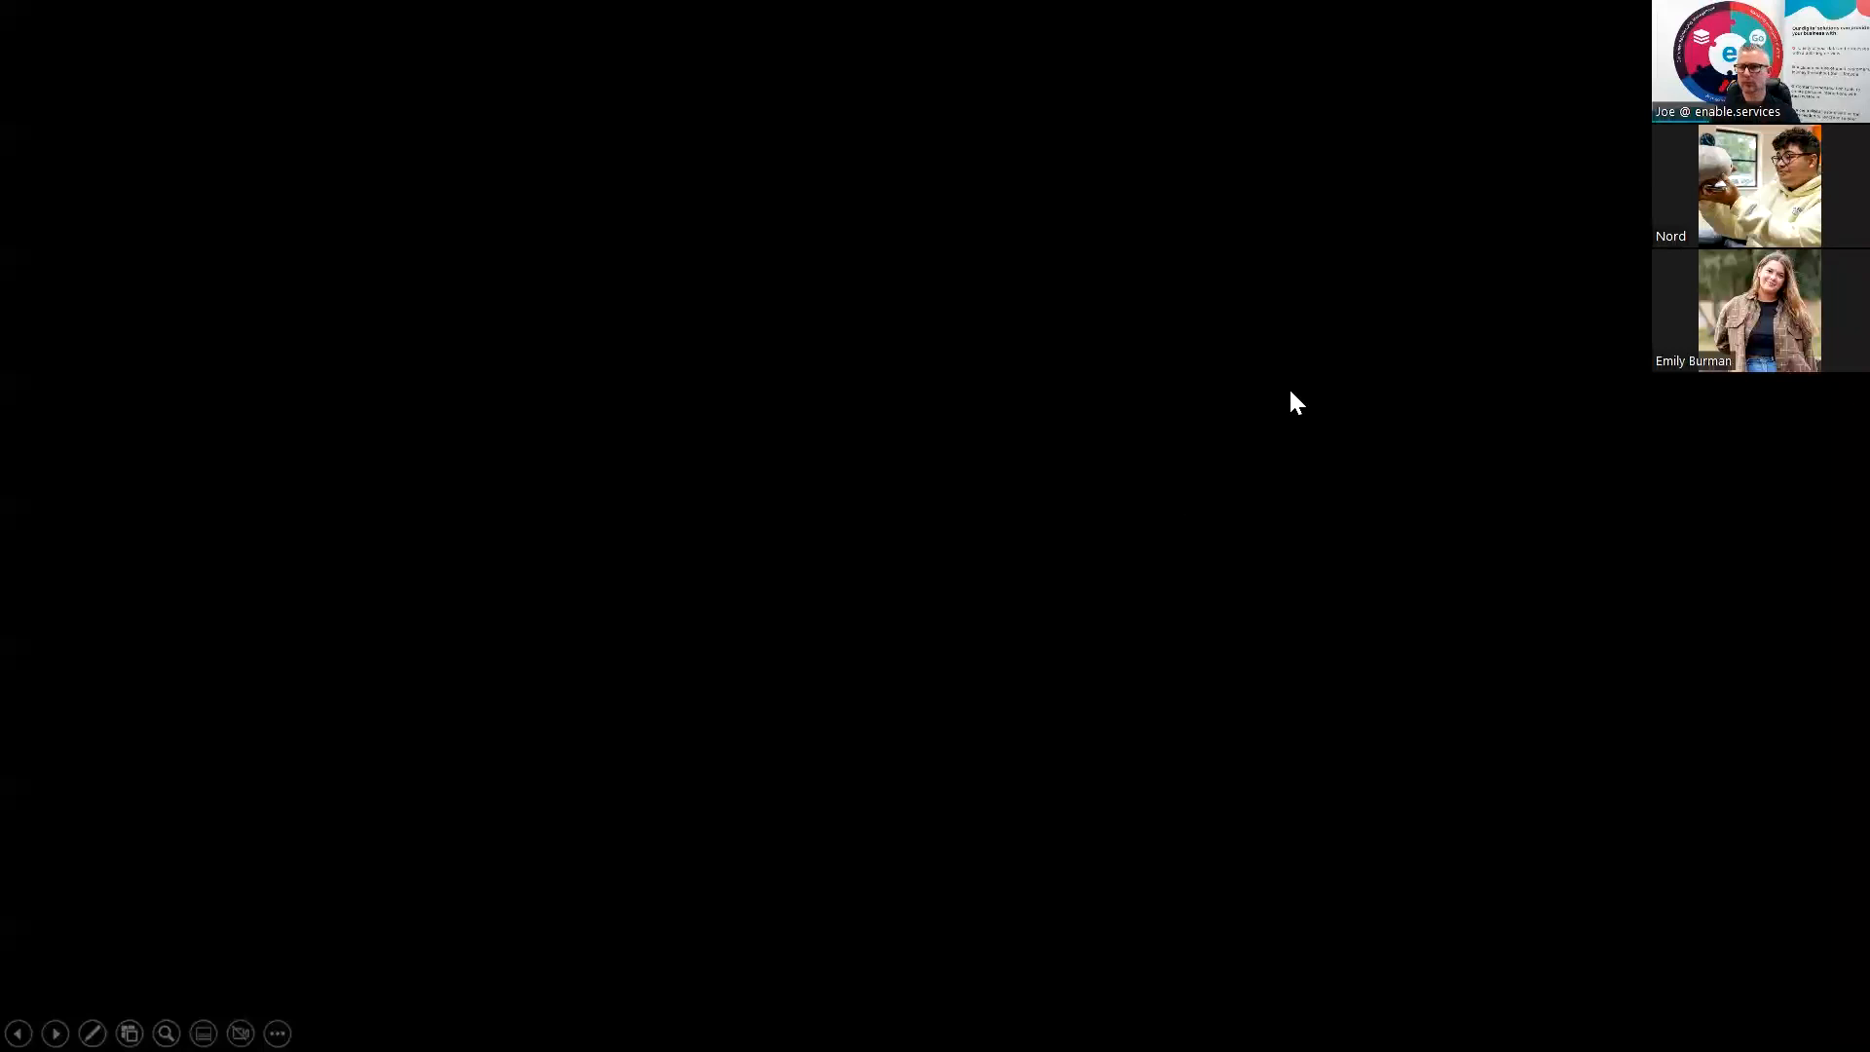
{"action": "key", "text": "Escape"}
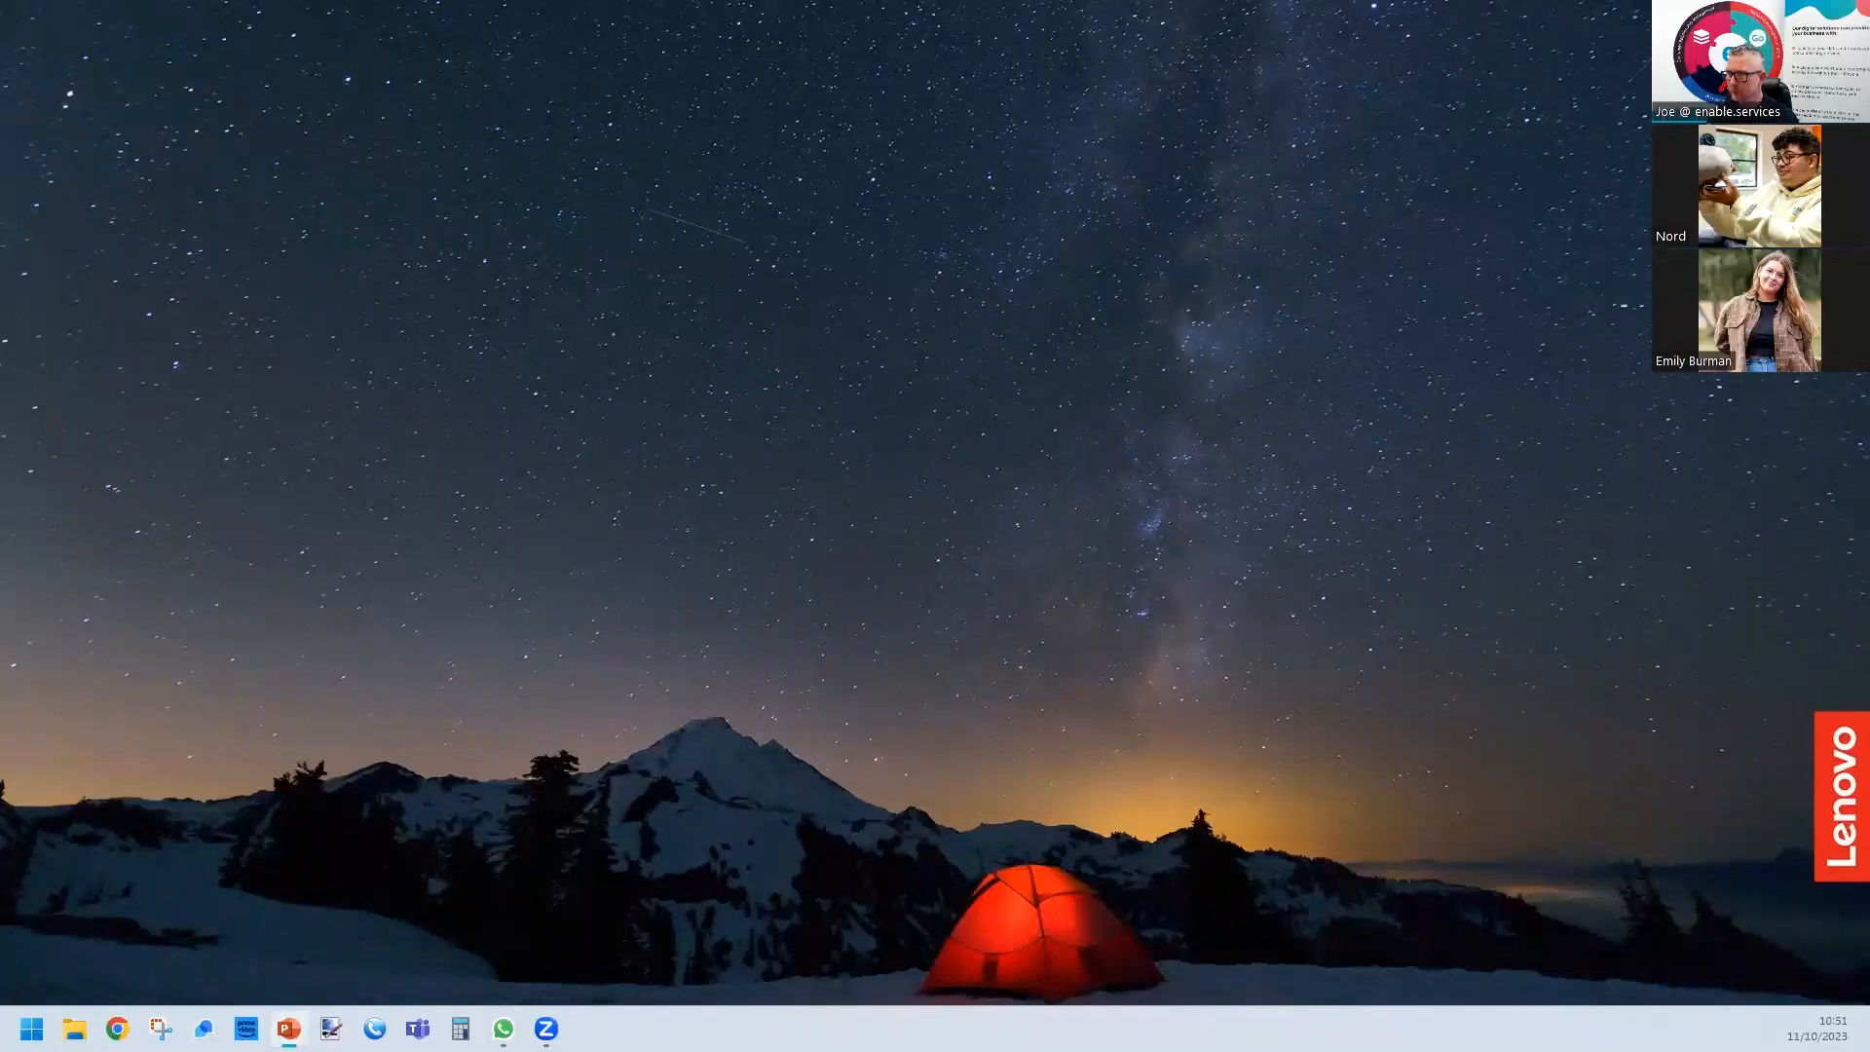
{"action": "key", "text": "F5"}
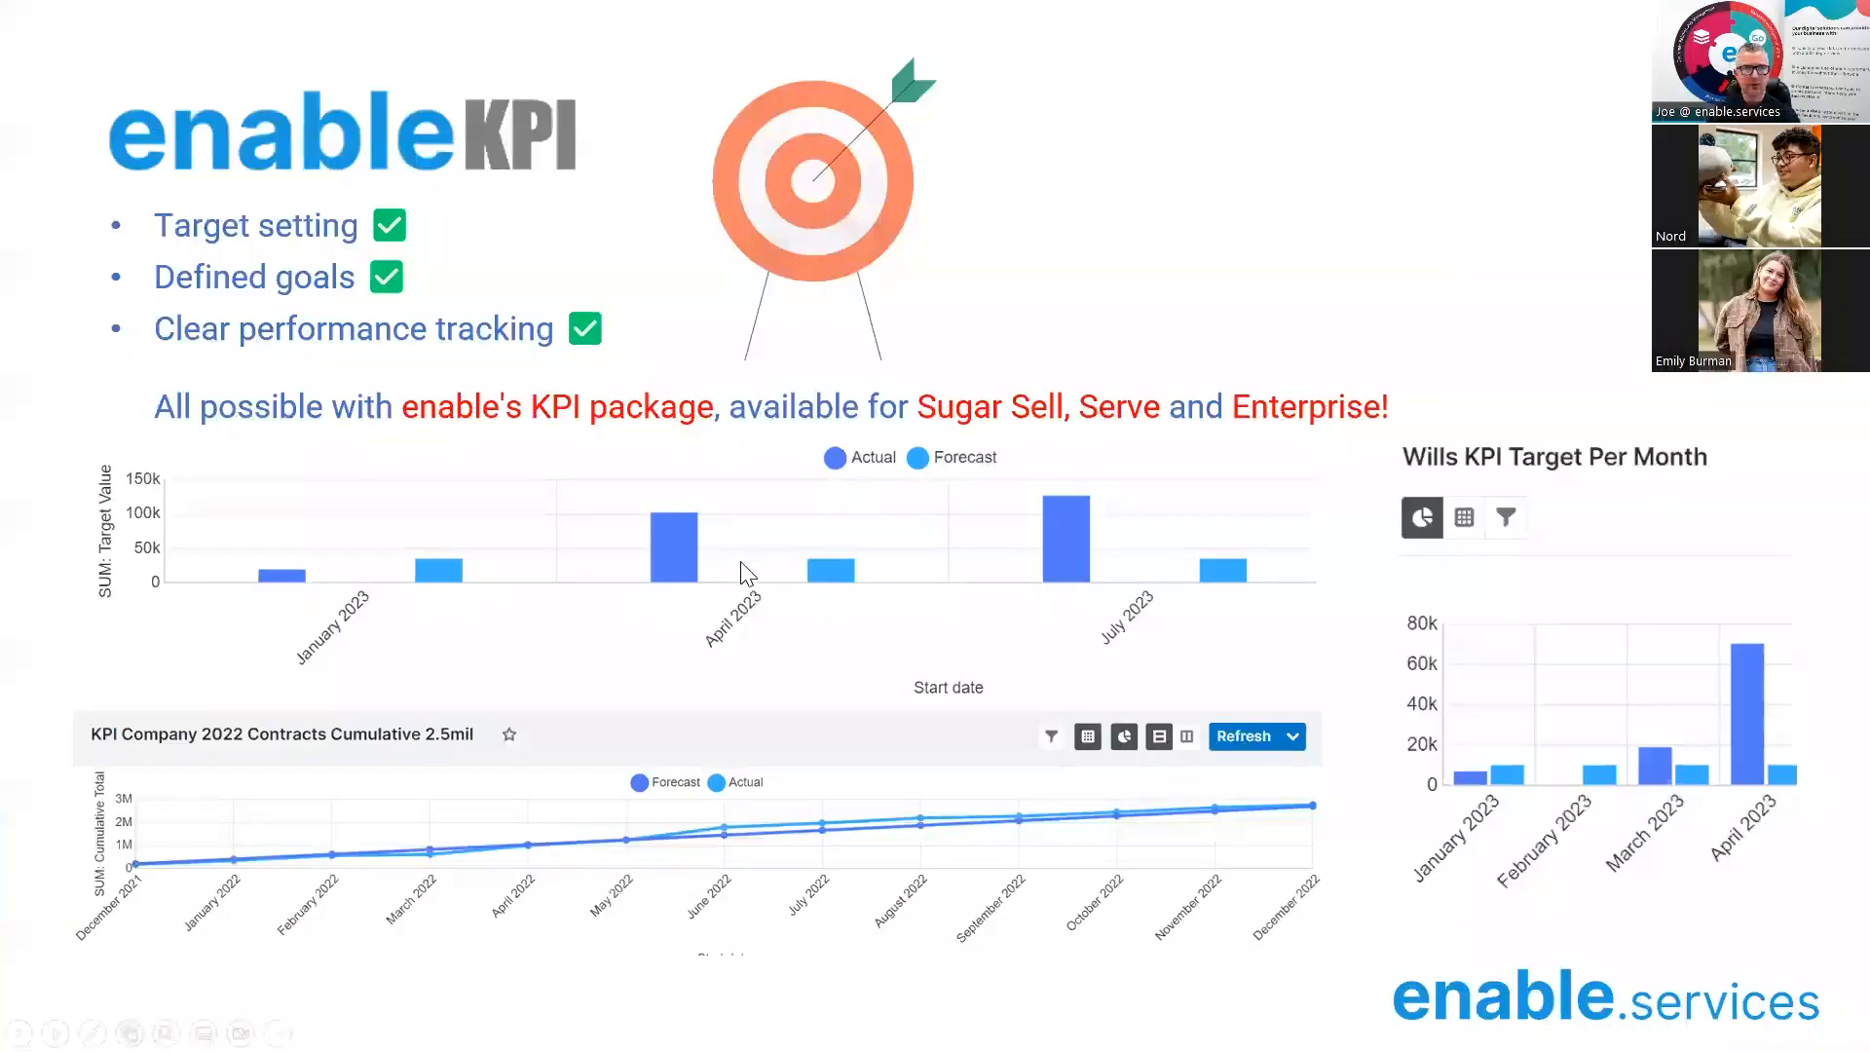